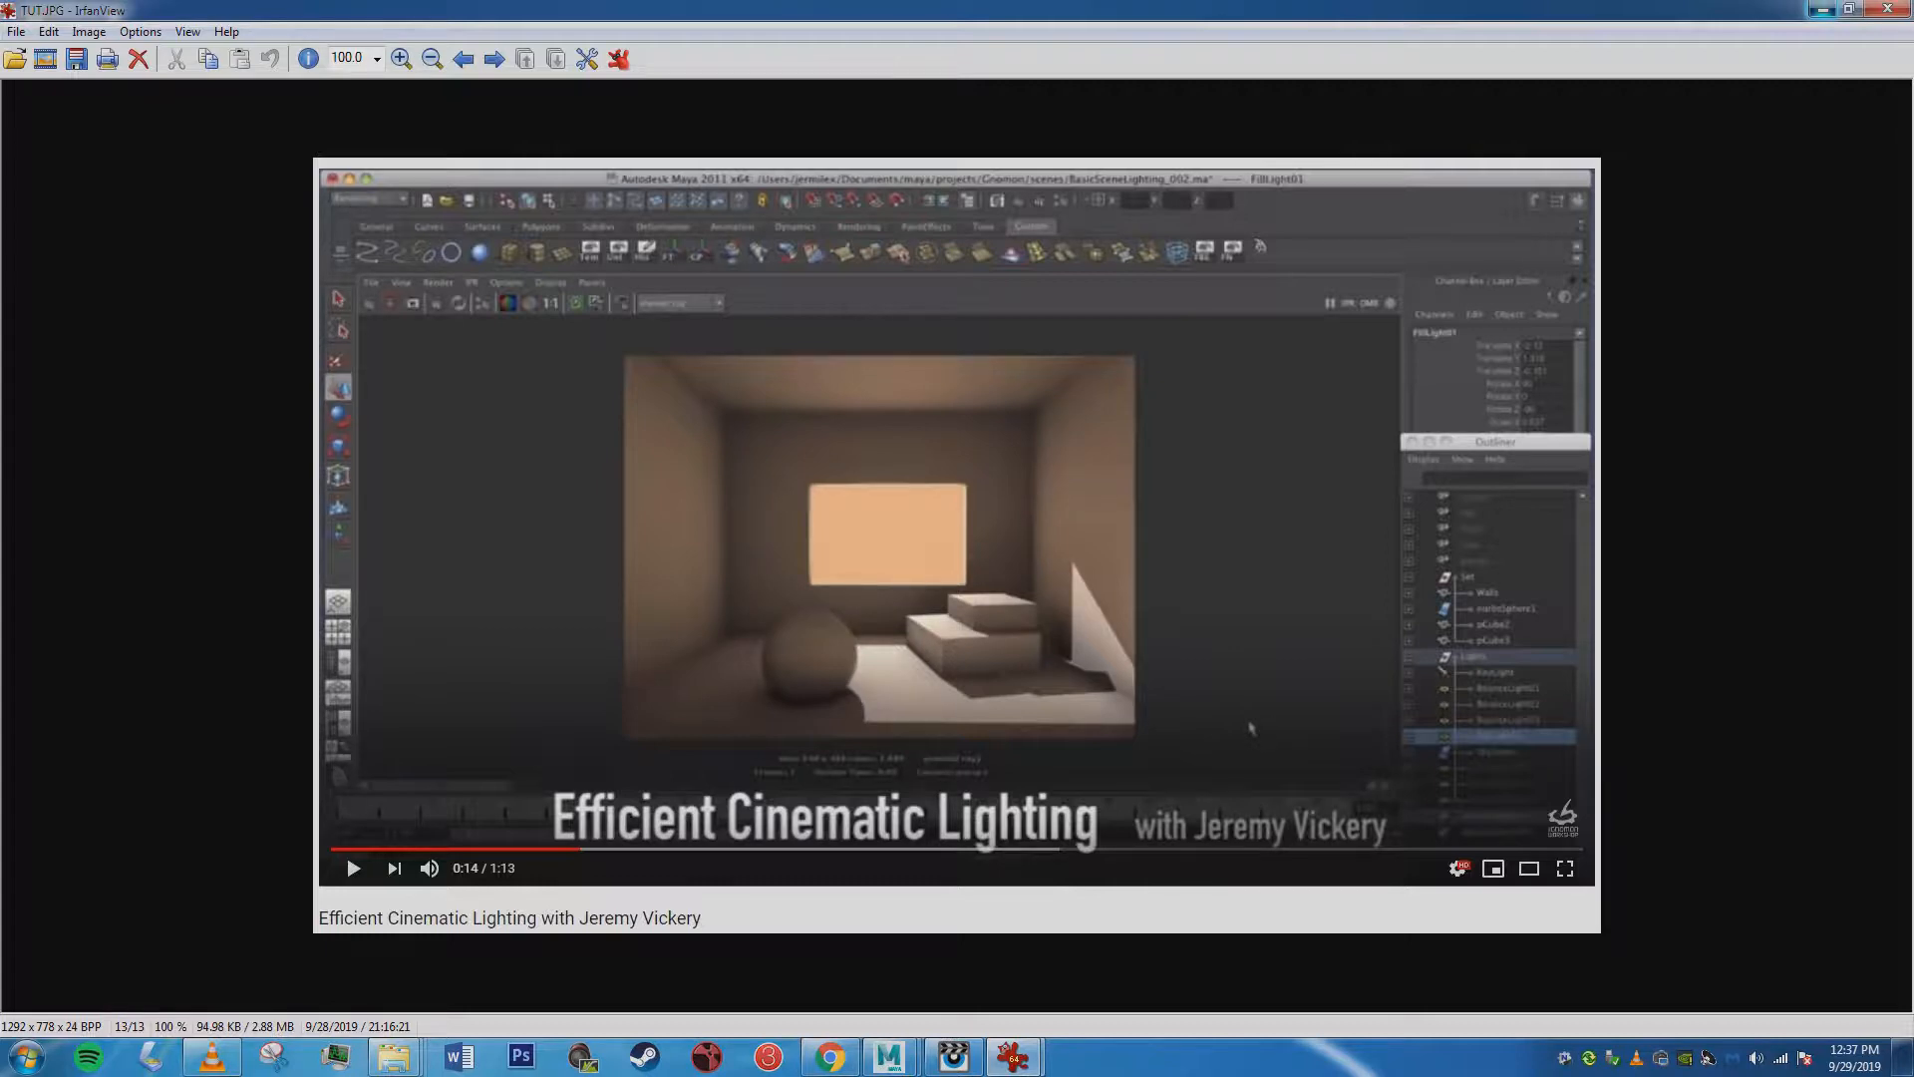
Minimize the tutorial screenshot and bring up the Room_Test1 folder of room renders in Windows Explorer.
{"action": "left_click", "coordinate": [1820, 9]}
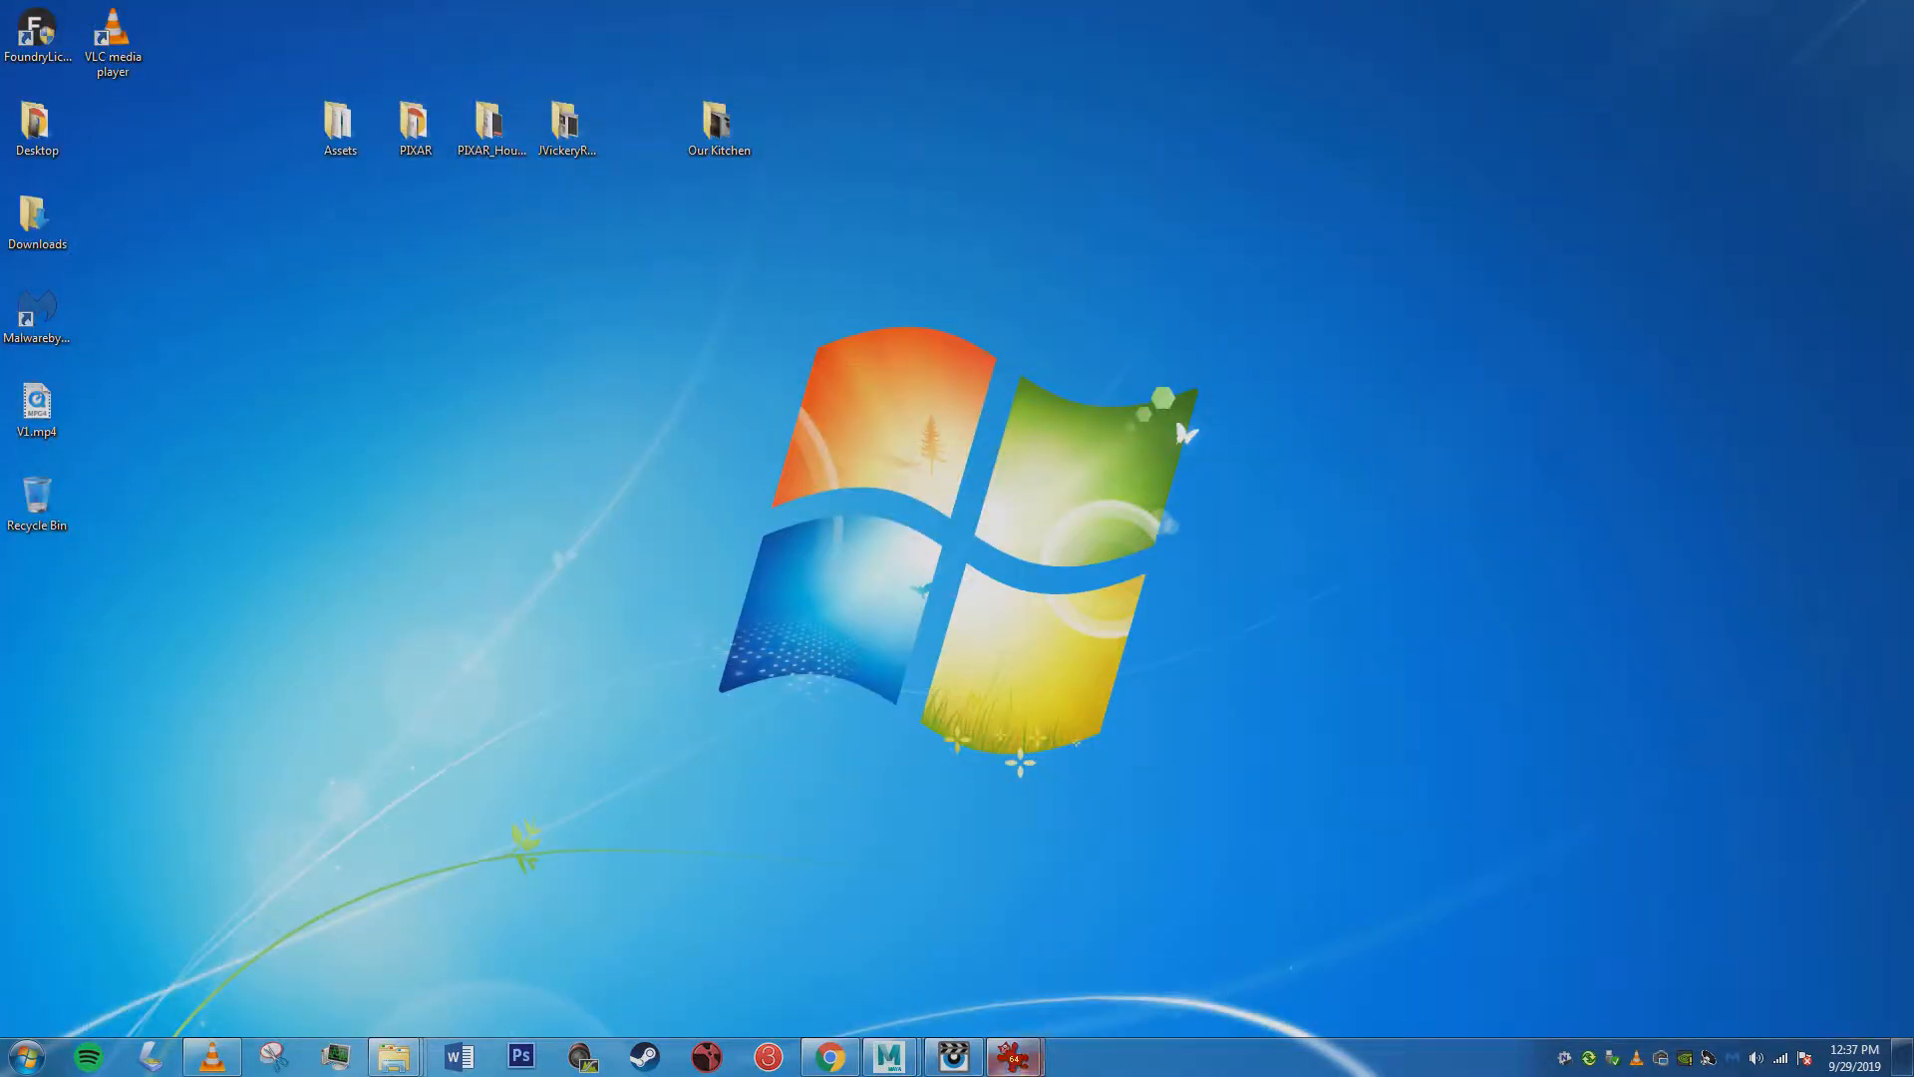
{"action": "left_click", "coordinate": [401, 1058]}
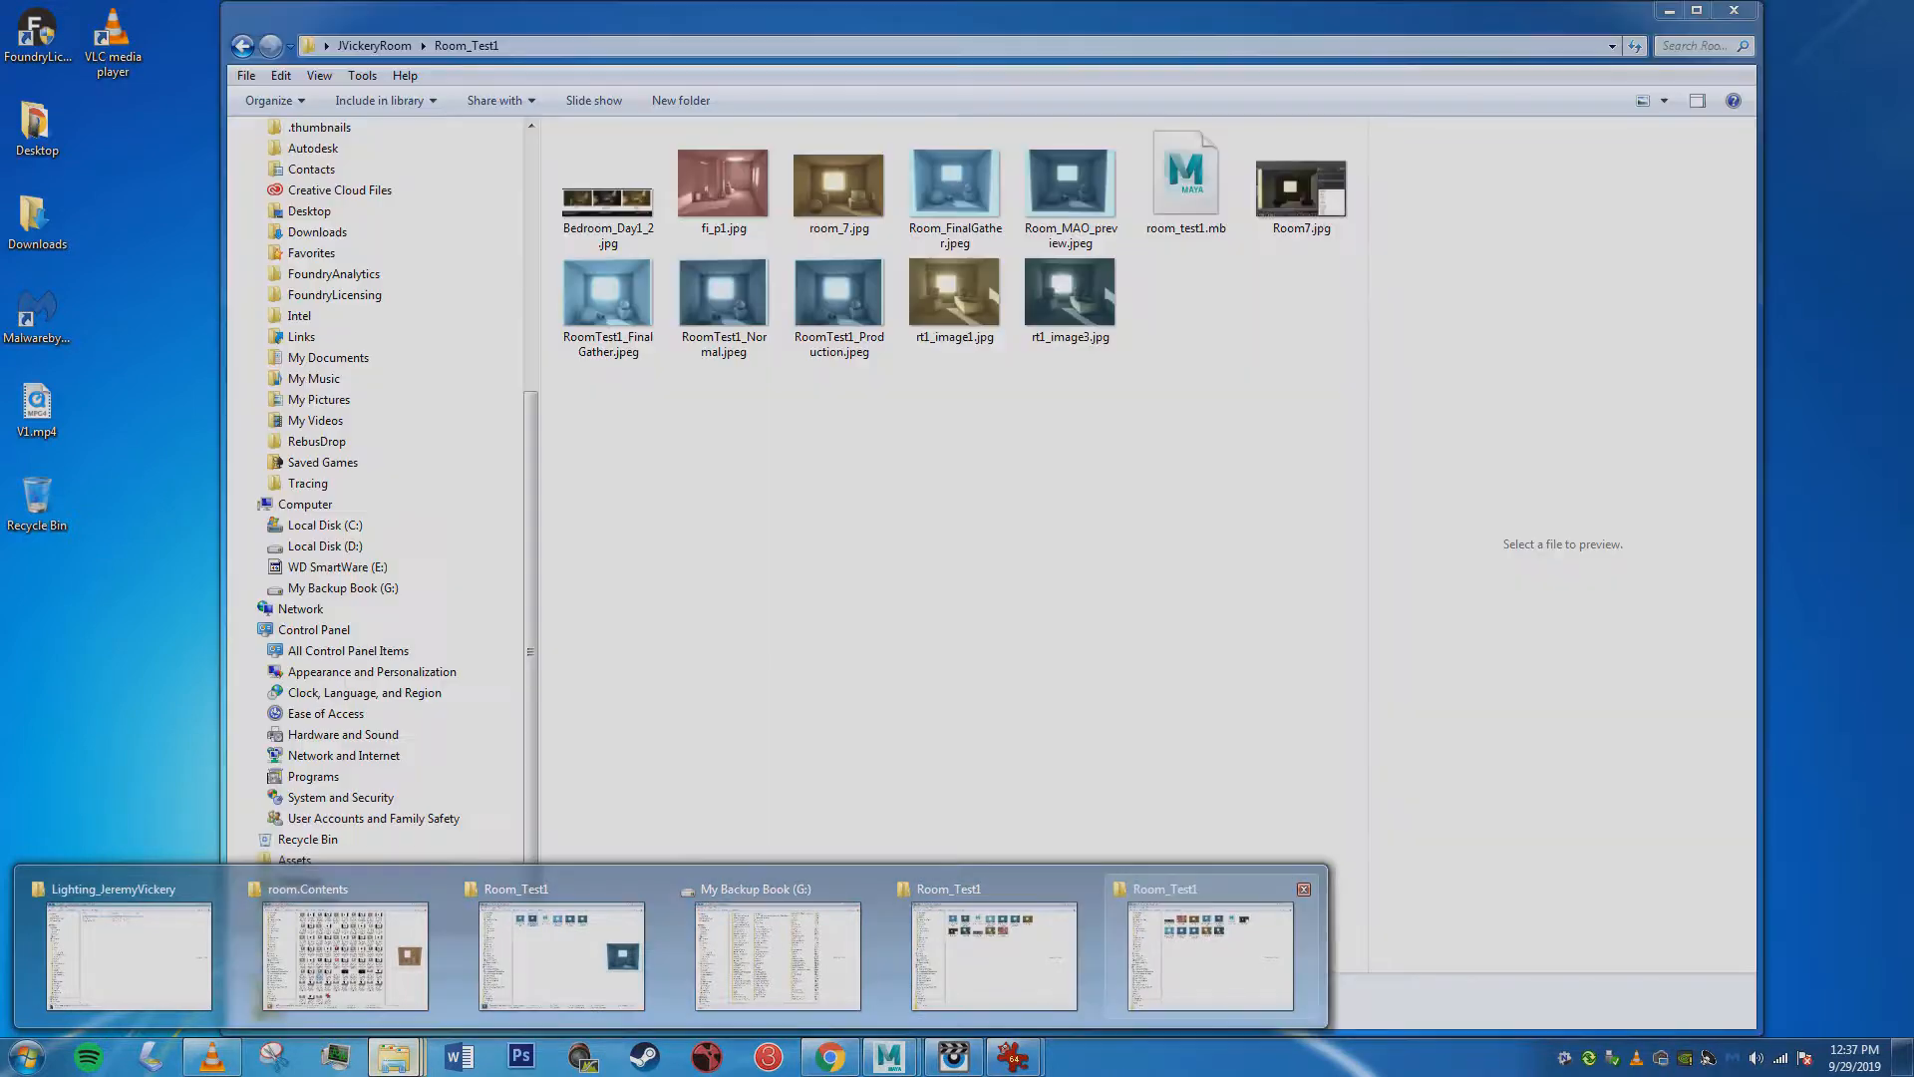
{"action": "left_click", "coordinate": [1210, 955]}
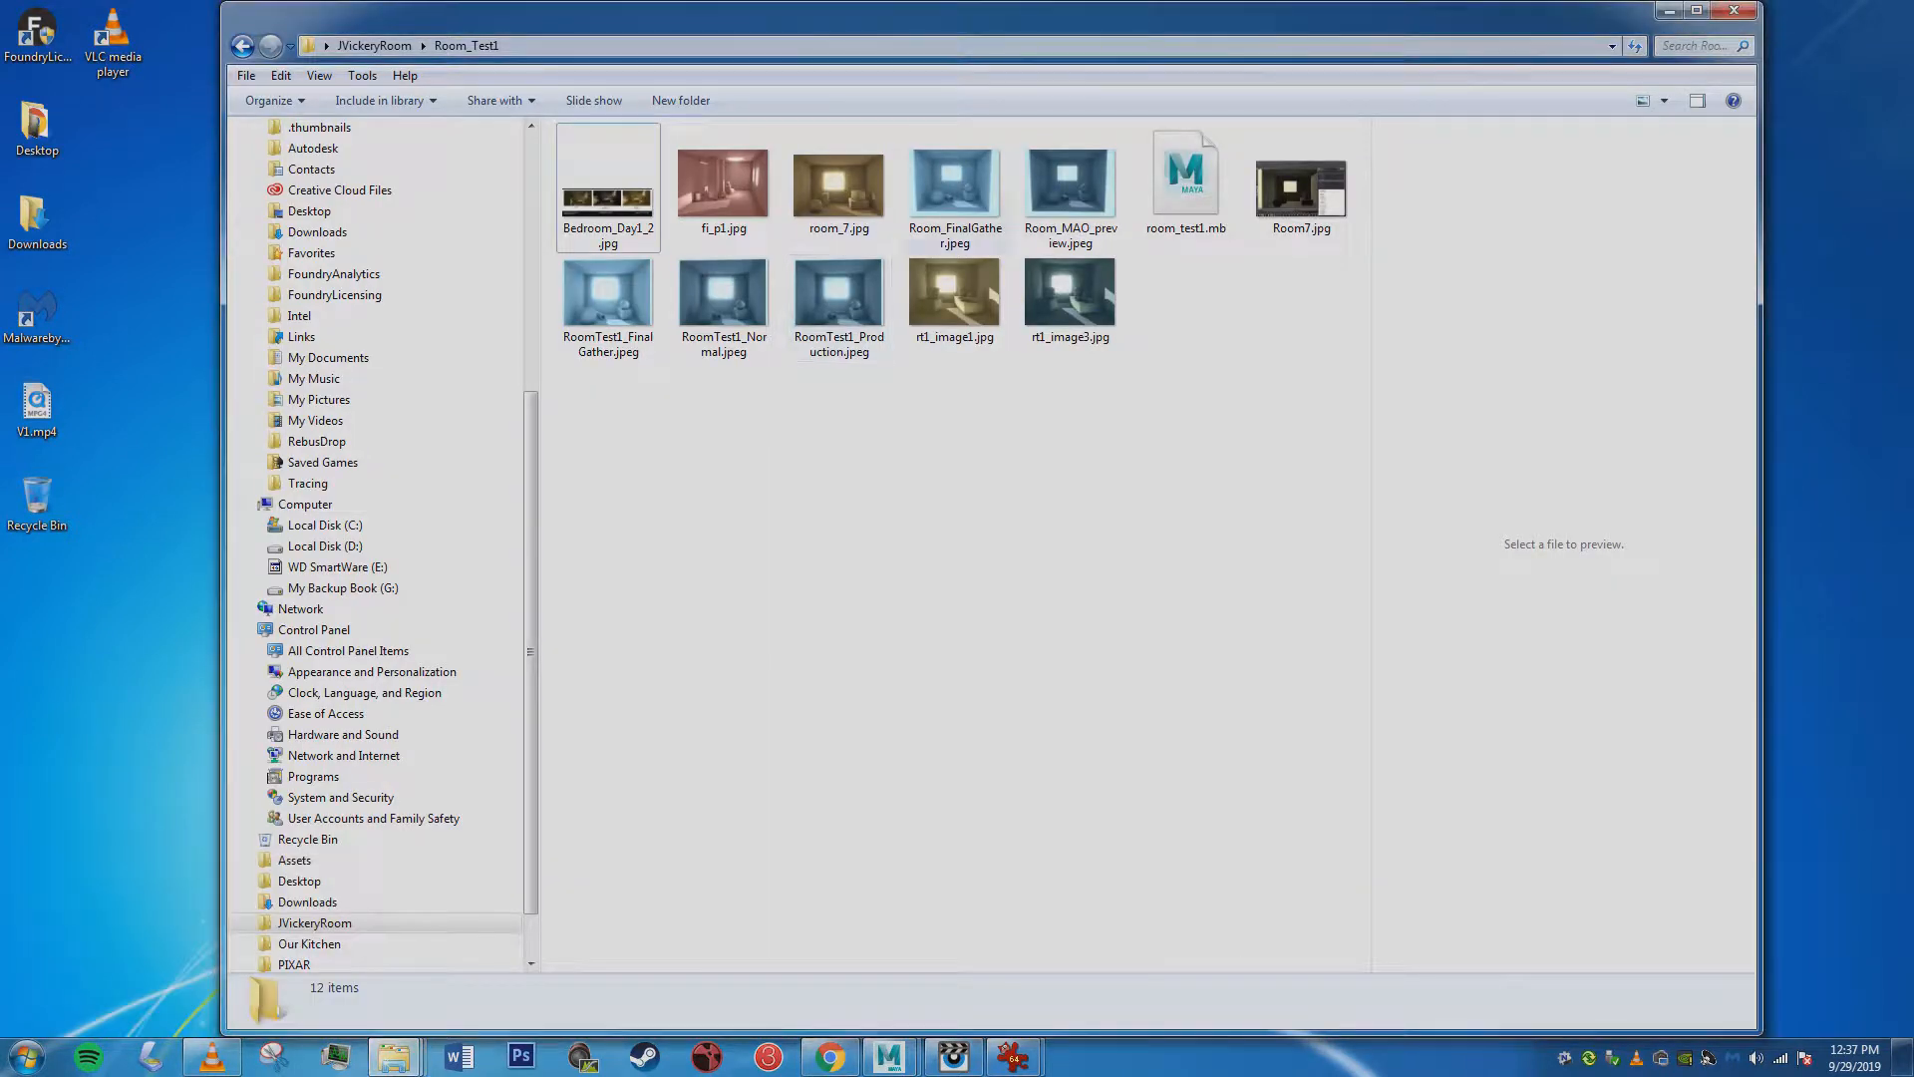
Open fi_p1.jpg from the Room_Test1 folder and enlarge it to examine the lighting of the room render.
{"action": "double_click", "coordinate": [723, 184]}
{"action": "left_click_drag", "start_coordinate": [647, 355], "coordinate": [1383, 934]}
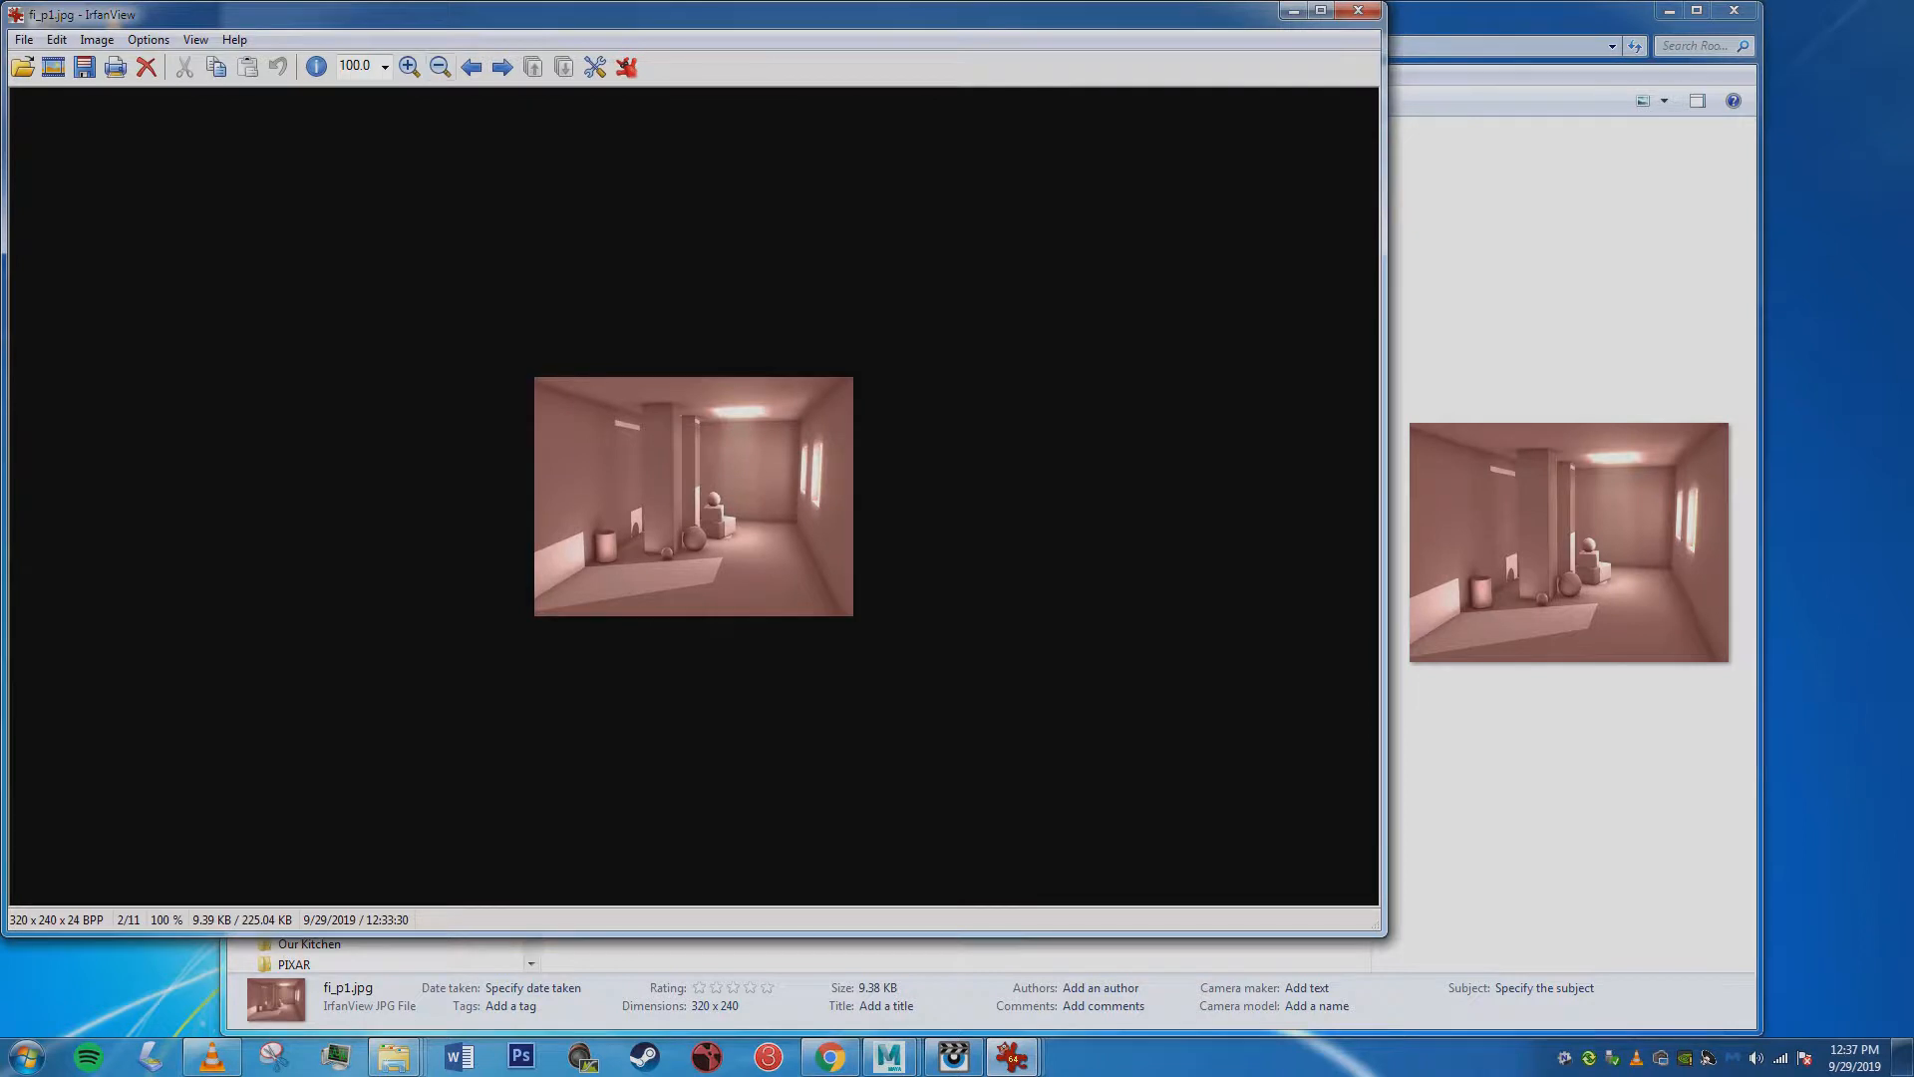
{"action": "left_click", "coordinate": [409, 67]}
{"action": "left_click", "coordinate": [408, 67]}
{"action": "left_click", "coordinate": [409, 67]}
{"action": "left_click", "coordinate": [621, 9]}
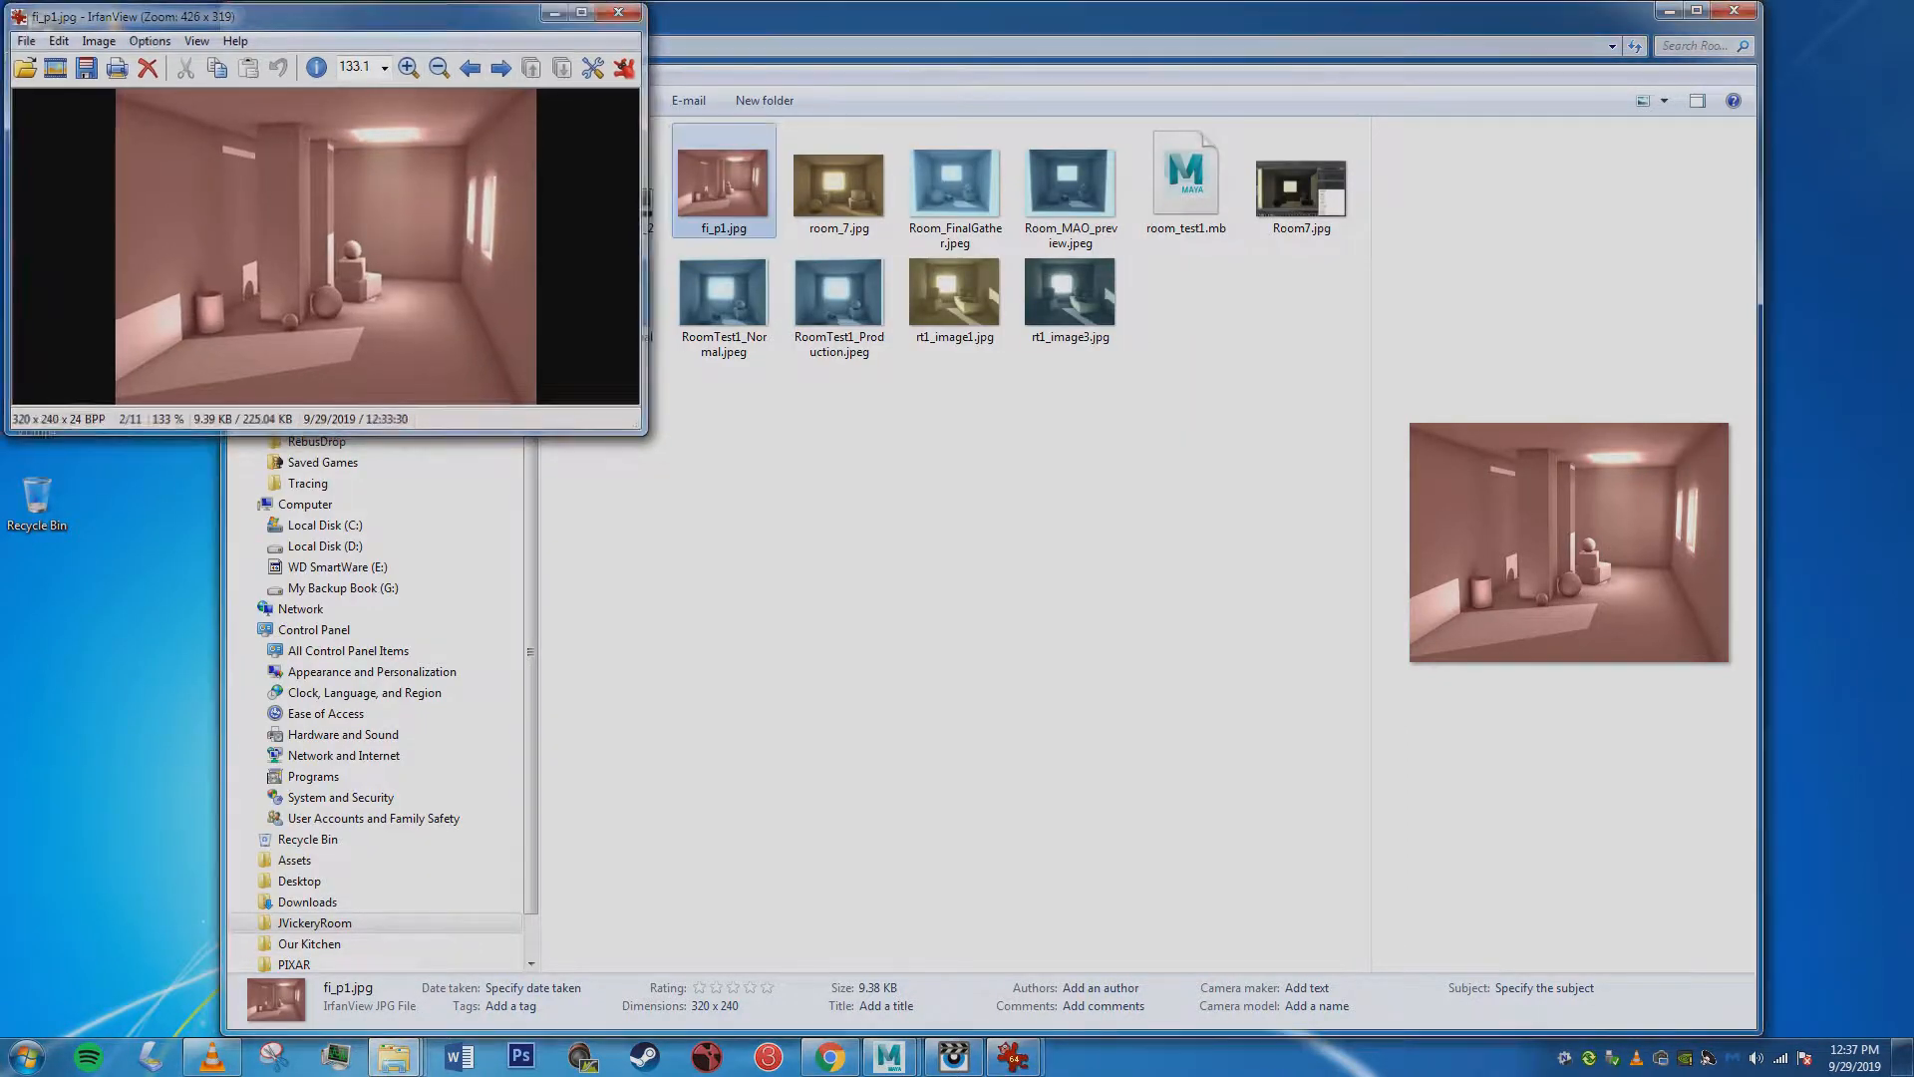
View the room renders room_7.jpg and Room_FinalGather.jpeg, closing each one after viewing.
{"action": "double_click", "coordinate": [838, 190]}
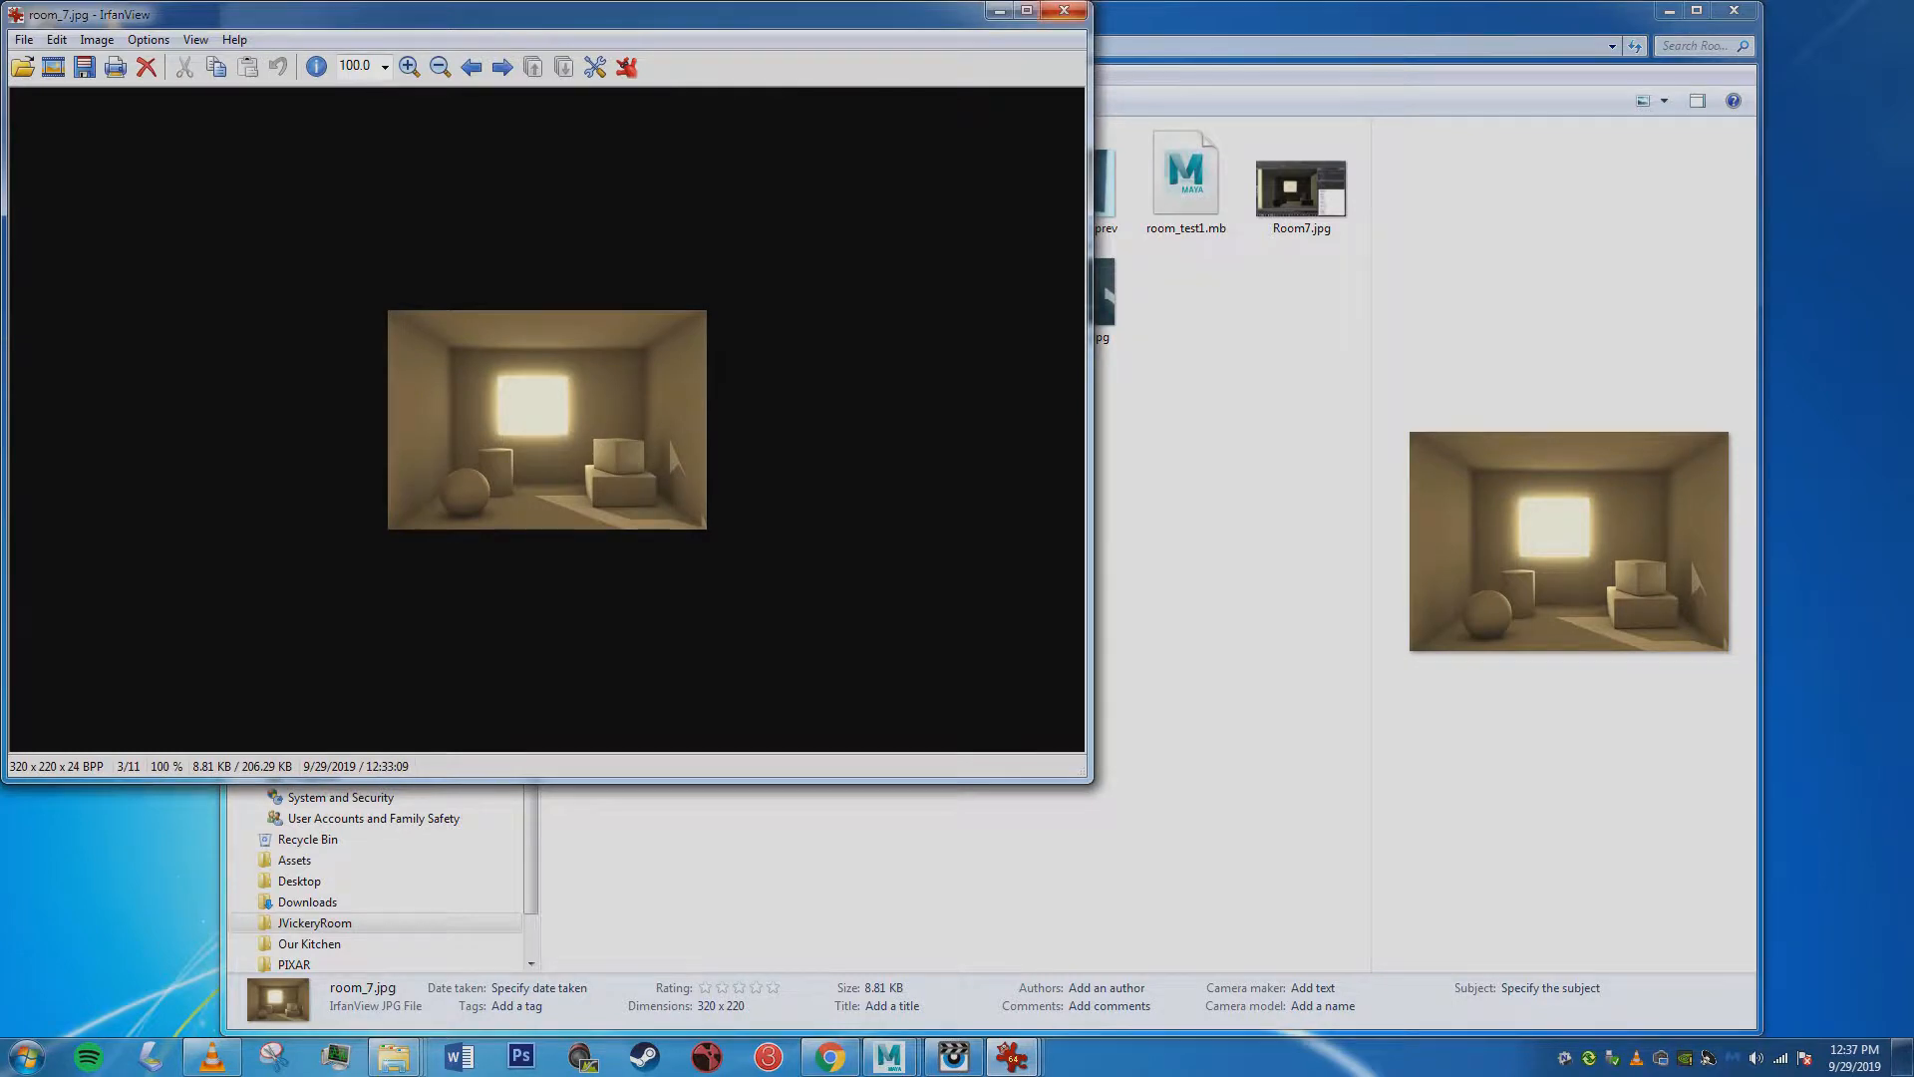
{"action": "left_click", "coordinate": [1064, 9]}
{"action": "left_click", "coordinate": [954, 189]}
{"action": "double_click", "coordinate": [954, 189]}
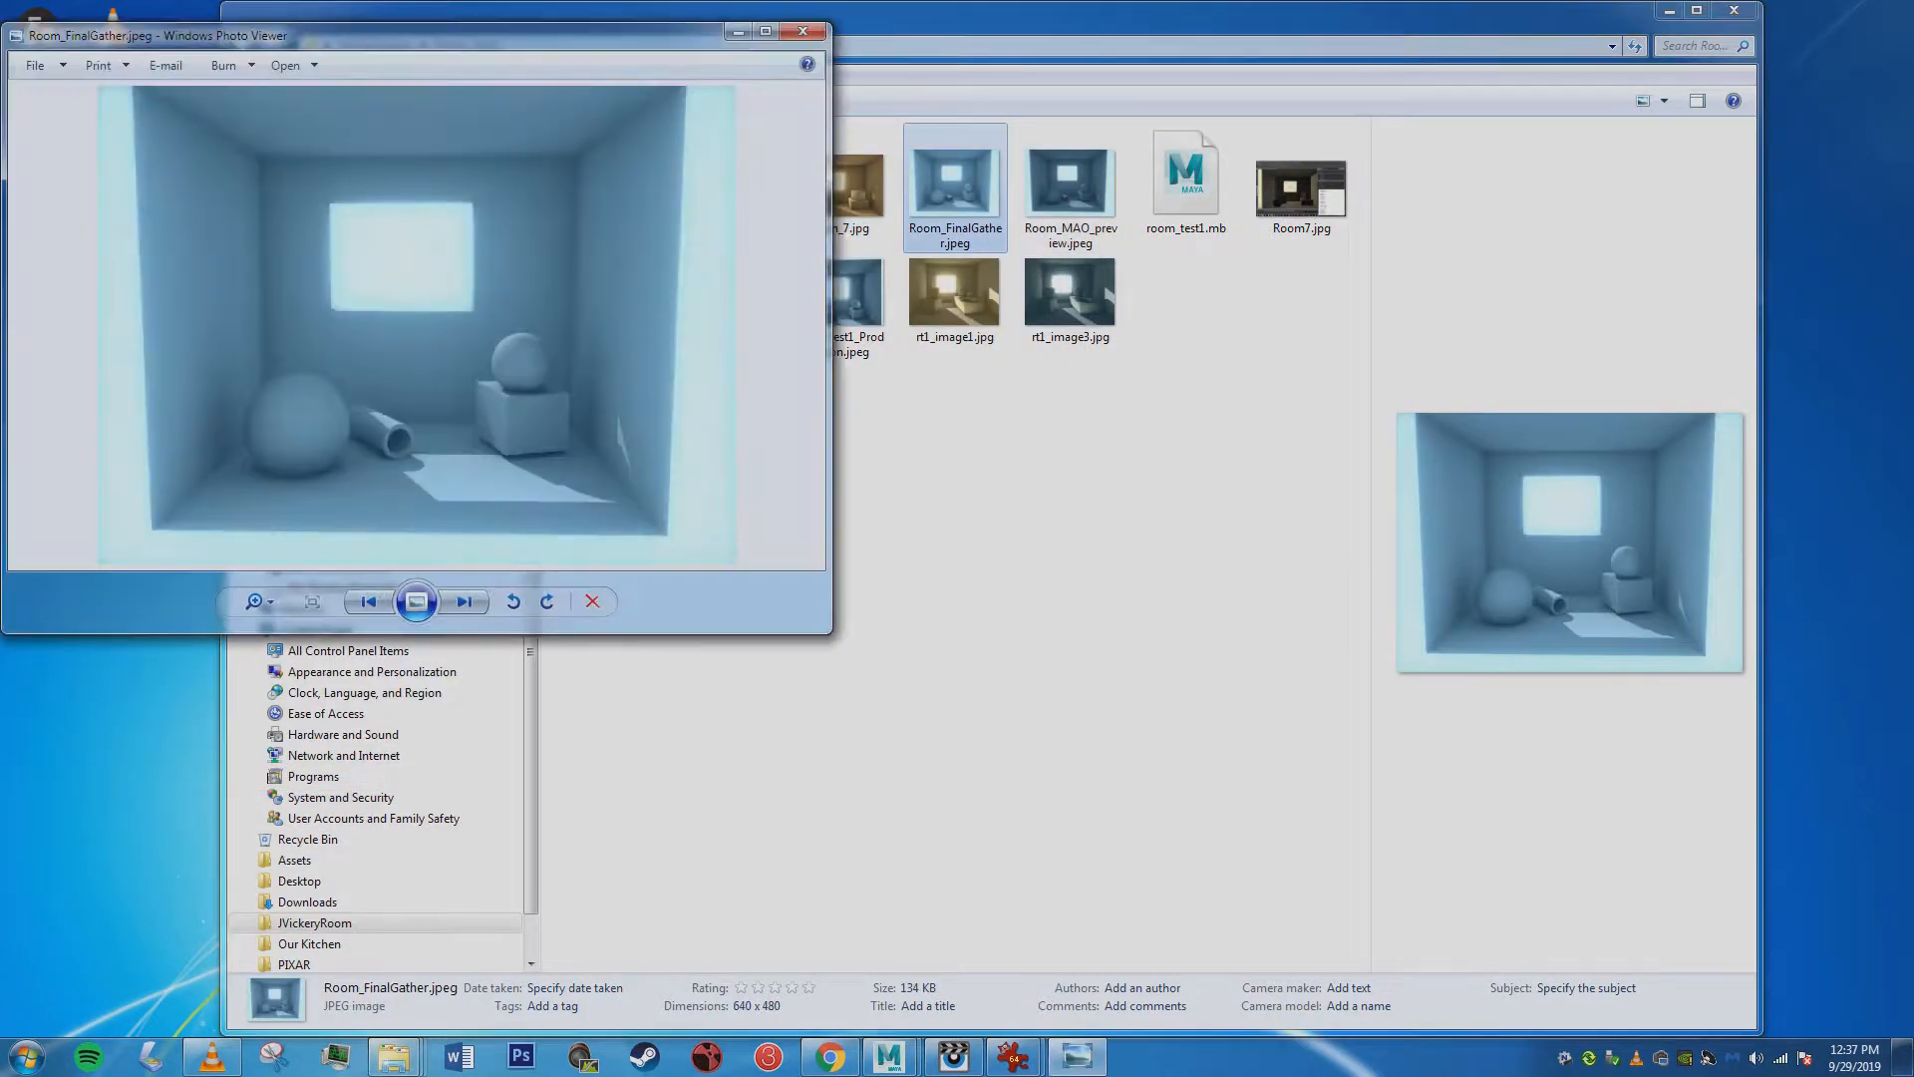
{"action": "left_click", "coordinate": [807, 26]}
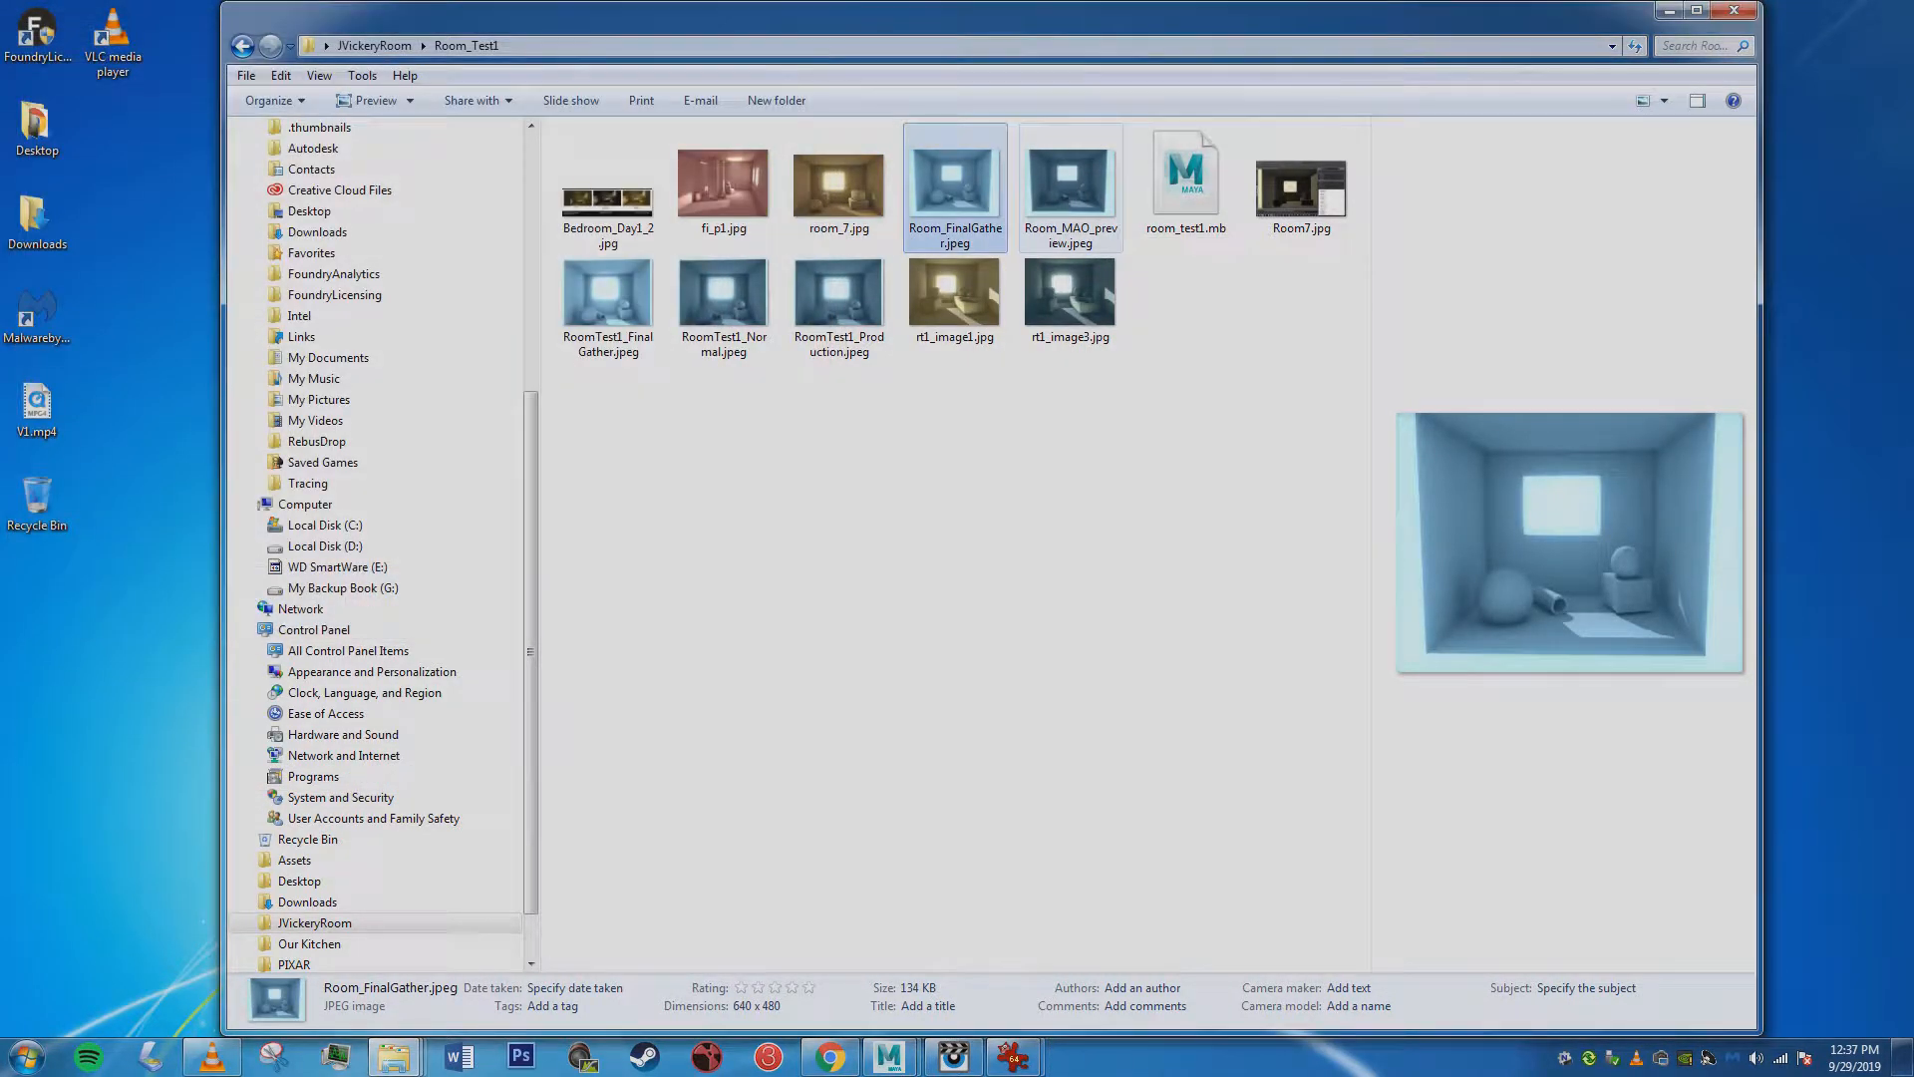
Open rt1_image1.jpg and rt1_image3.jpg in separate viewer windows to look at both versions of the room render.
{"action": "double_click", "coordinate": [954, 294]}
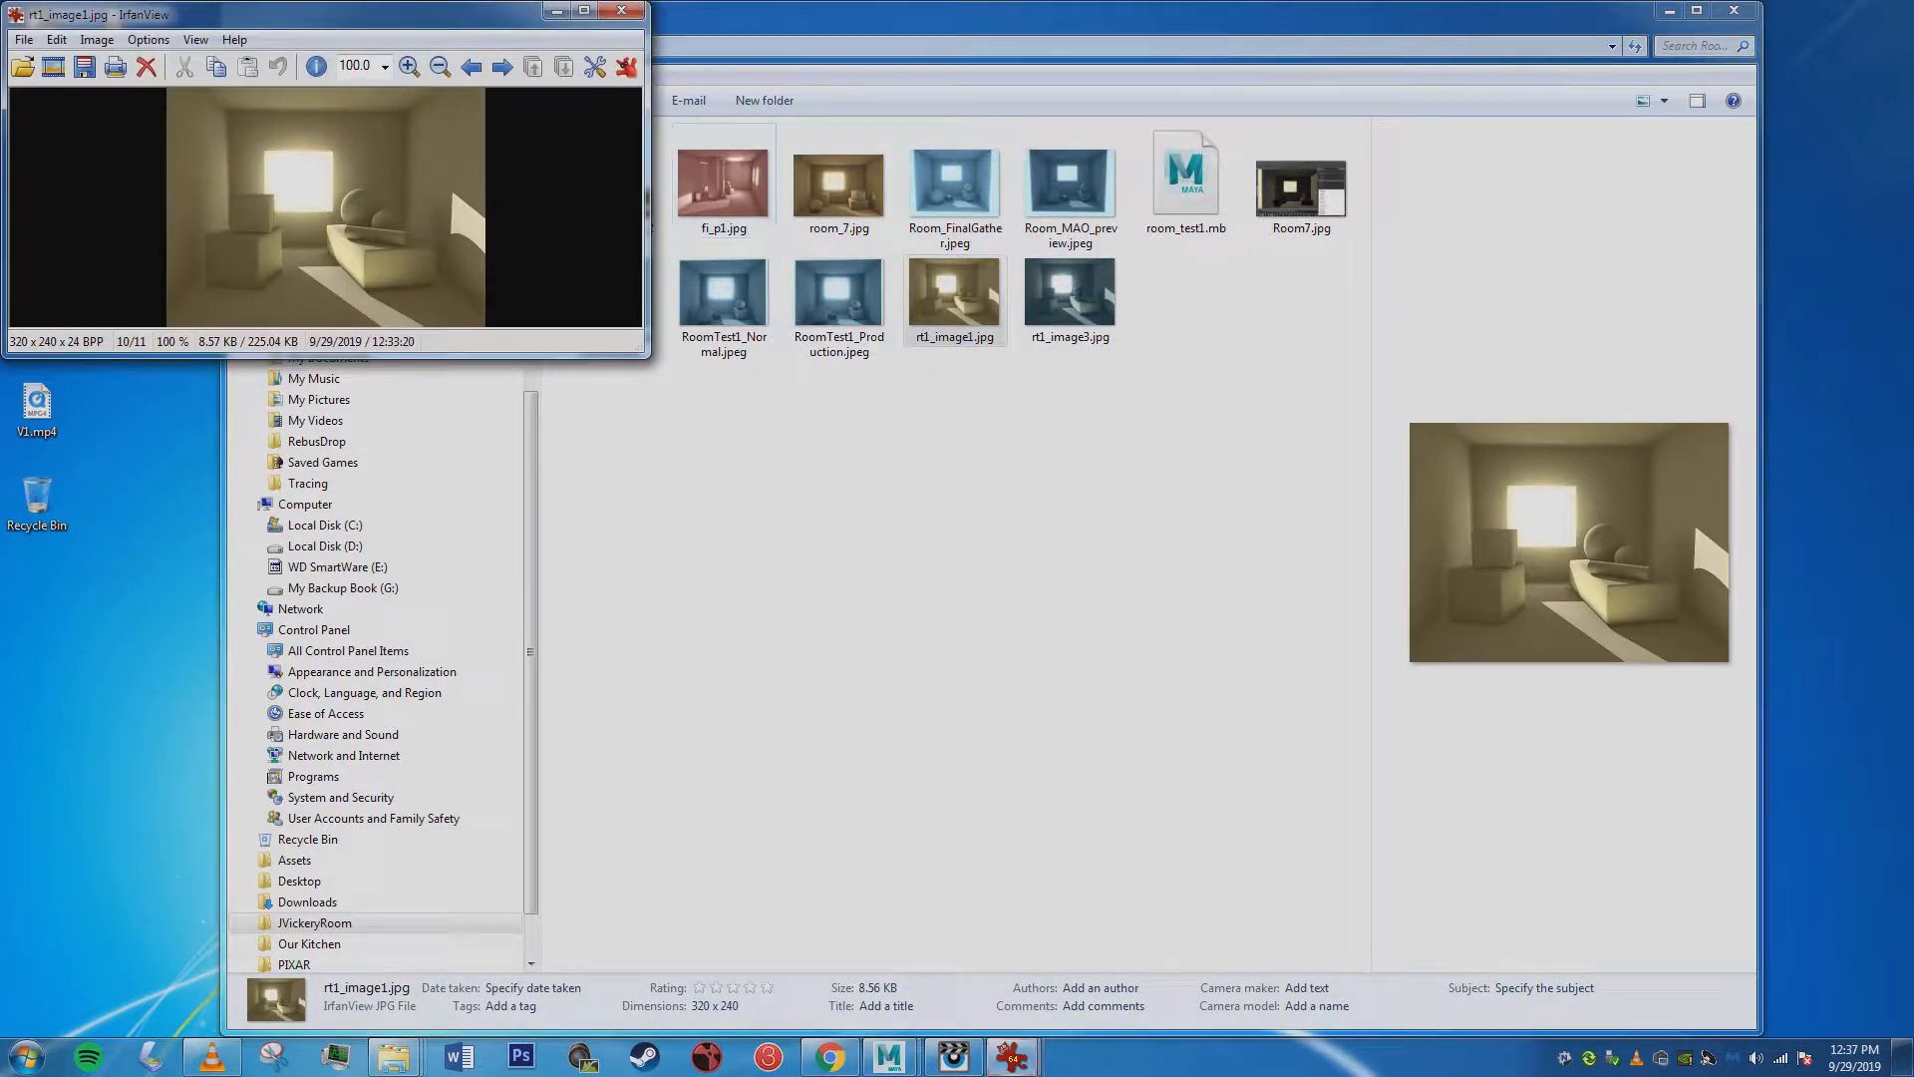
{"action": "double_click", "coordinate": [1069, 294]}
{"action": "left_click_drag", "start_coordinate": [299, 14], "coordinate": [665, 385]}
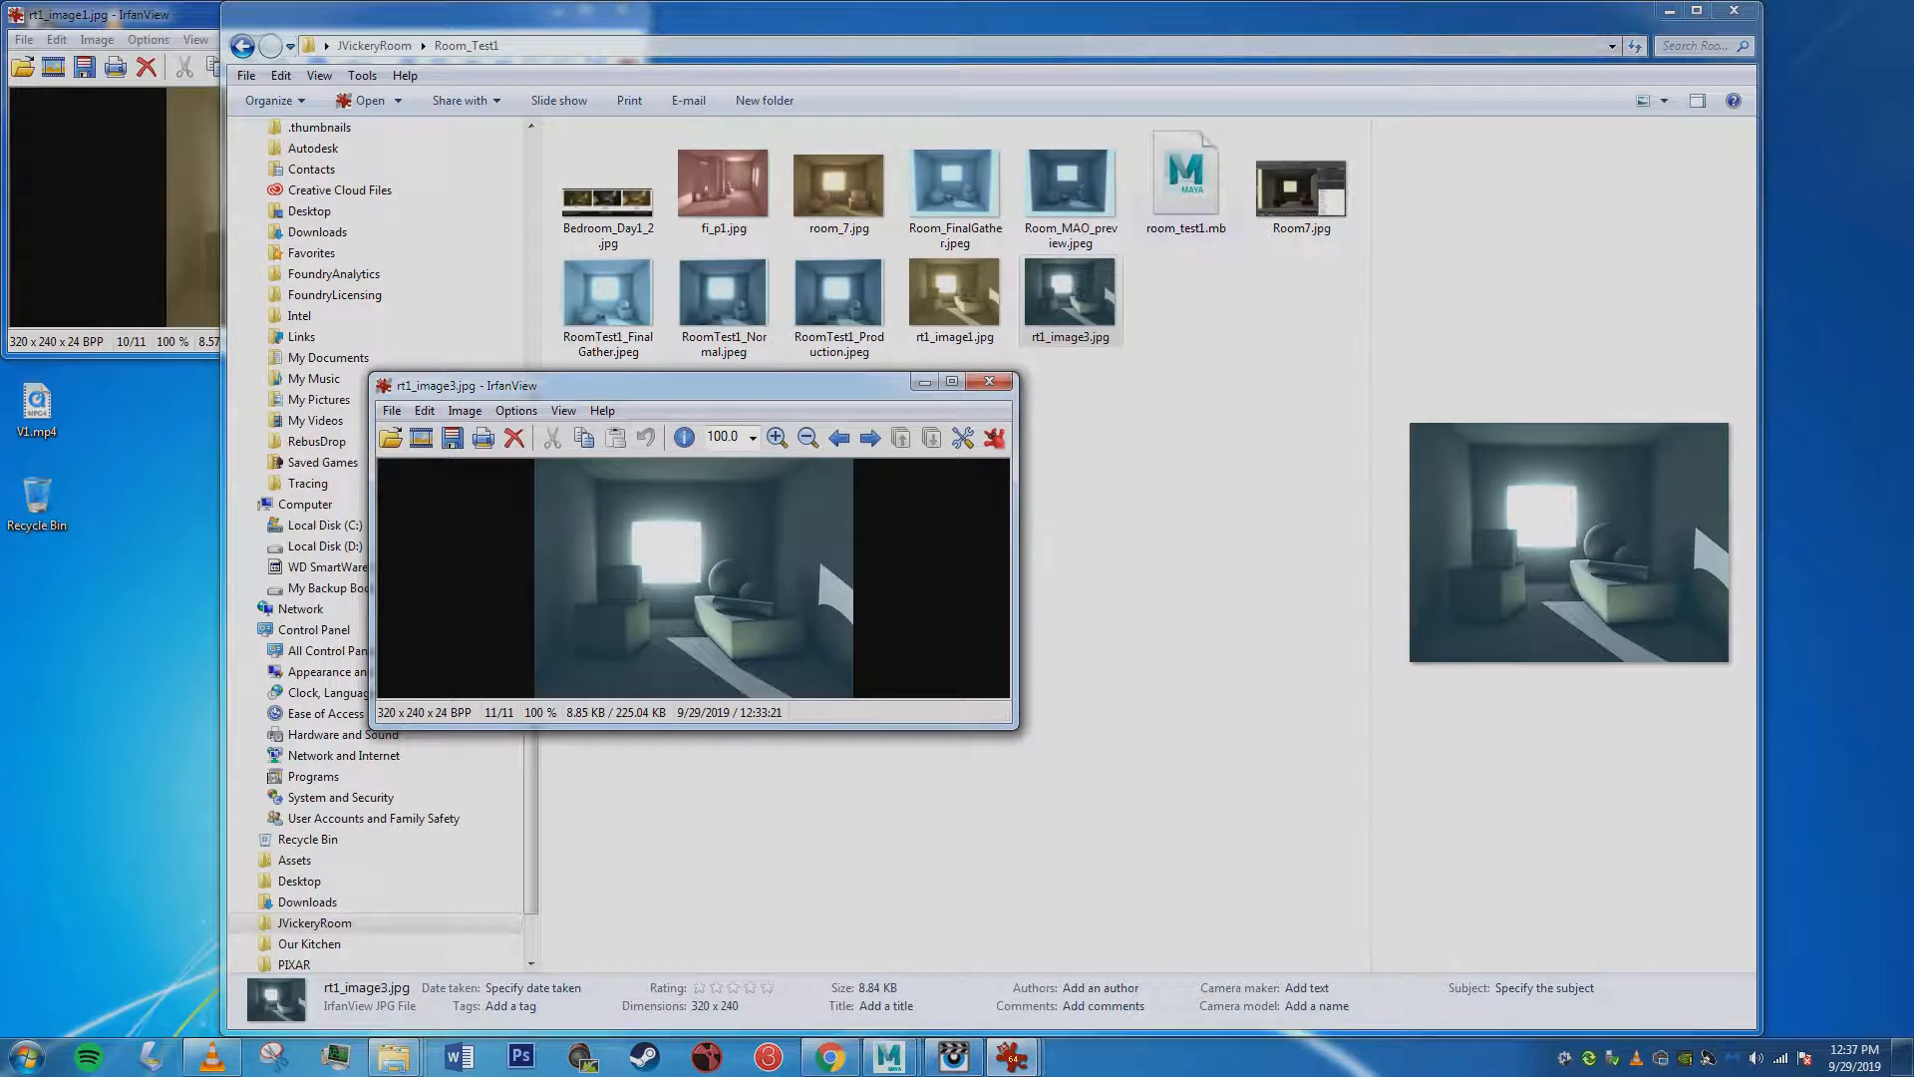
Open Room7.jpg and enlarge it to examine the Maya scene setup with its light list.
{"action": "double_click", "coordinate": [1300, 189]}
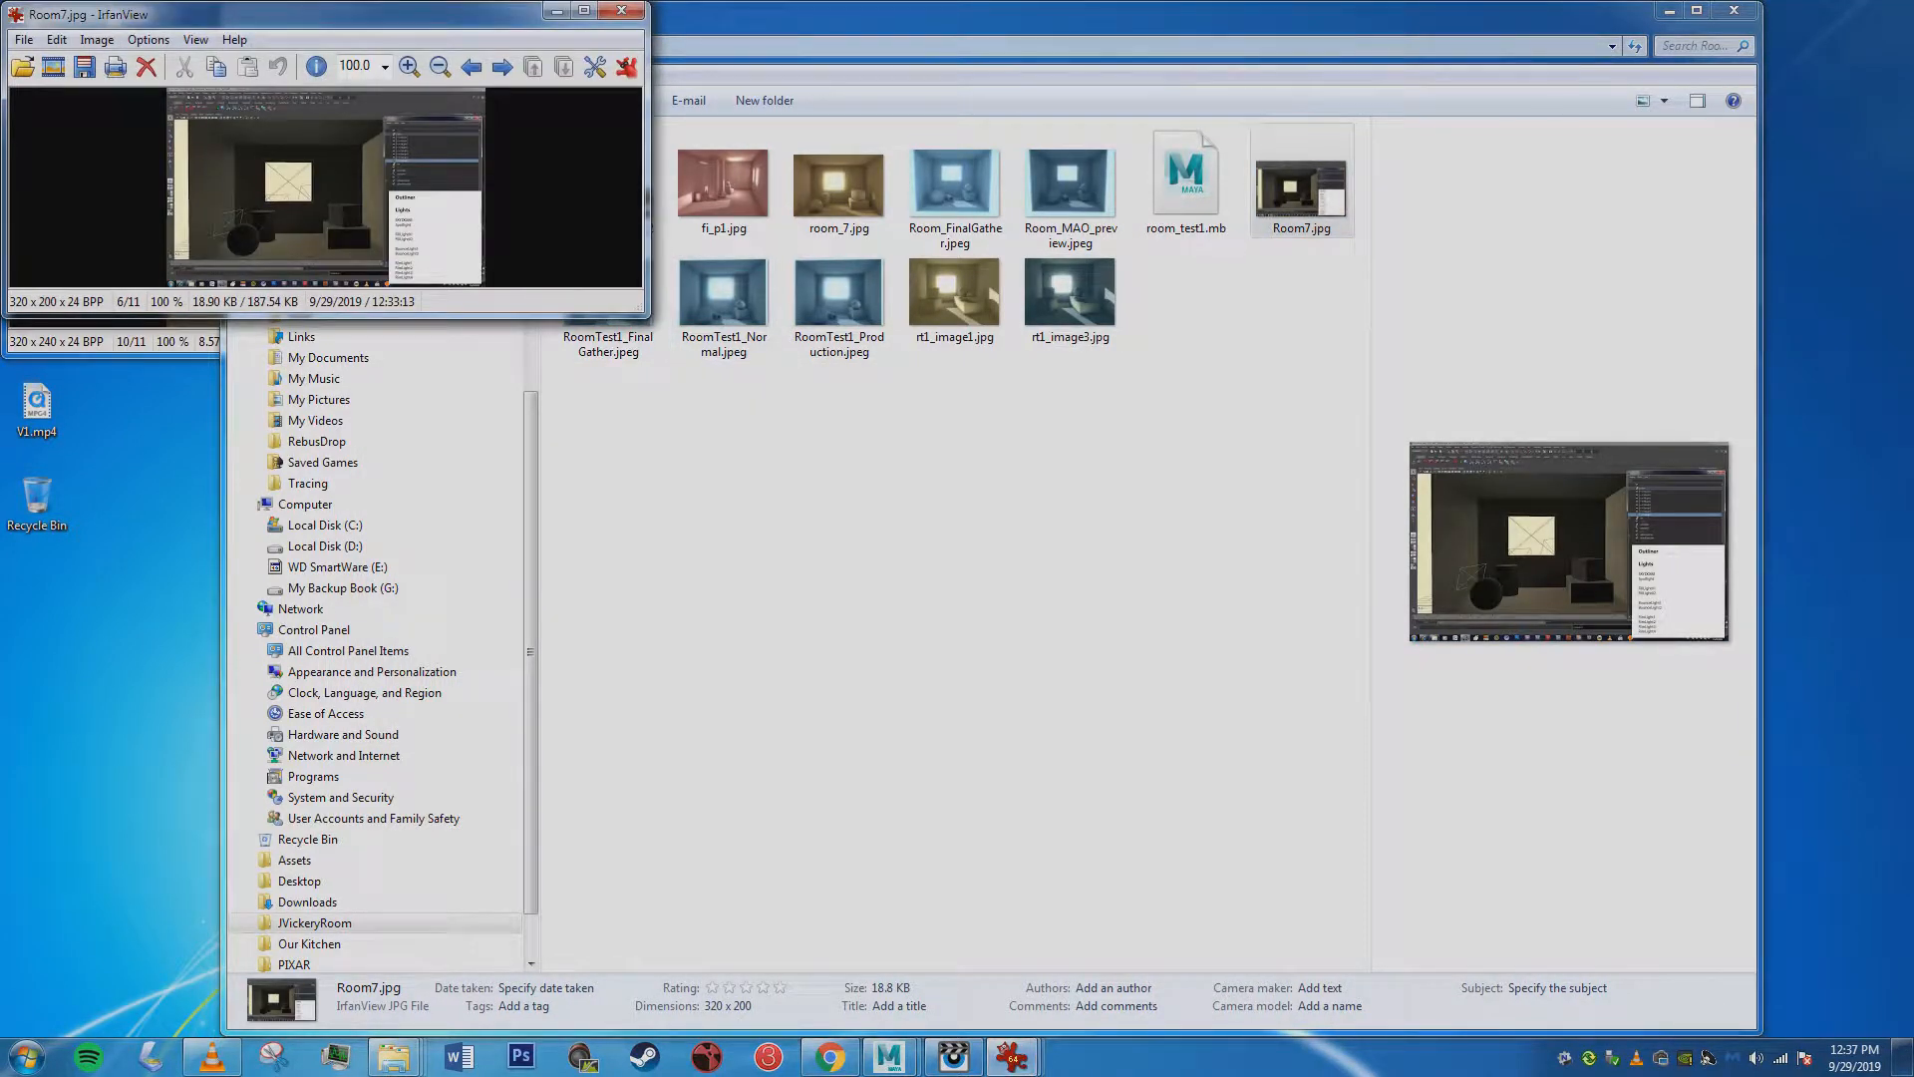
{"action": "left_click_drag", "start_coordinate": [648, 316], "coordinate": [1124, 690]}
{"action": "double_click", "coordinate": [410, 67]}
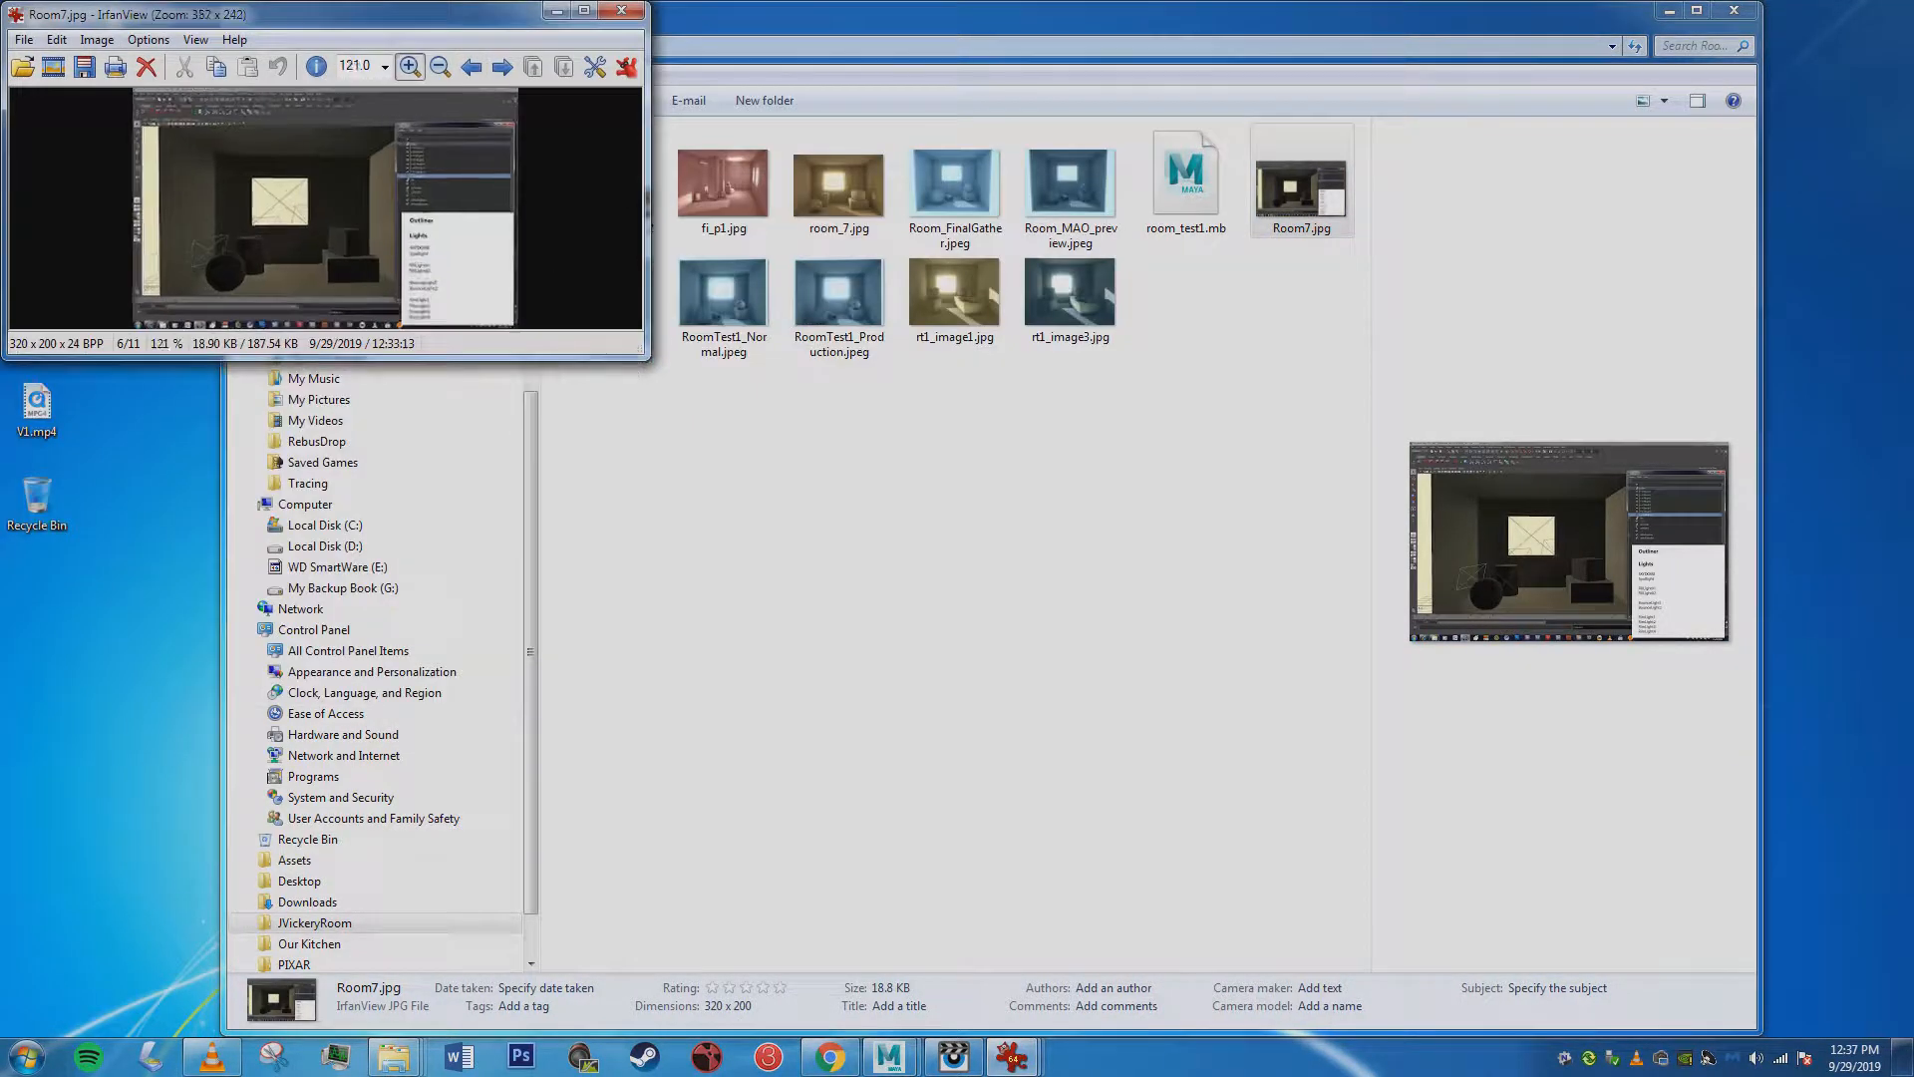
{"action": "left_click", "coordinate": [410, 66]}
{"action": "left_click", "coordinate": [409, 67]}
{"action": "left_click", "coordinate": [410, 67]}
{"action": "left_click", "coordinate": [410, 67]}
{"action": "left_click", "coordinate": [409, 67]}
{"action": "left_click", "coordinate": [410, 67]}
{"action": "left_click", "coordinate": [409, 67]}
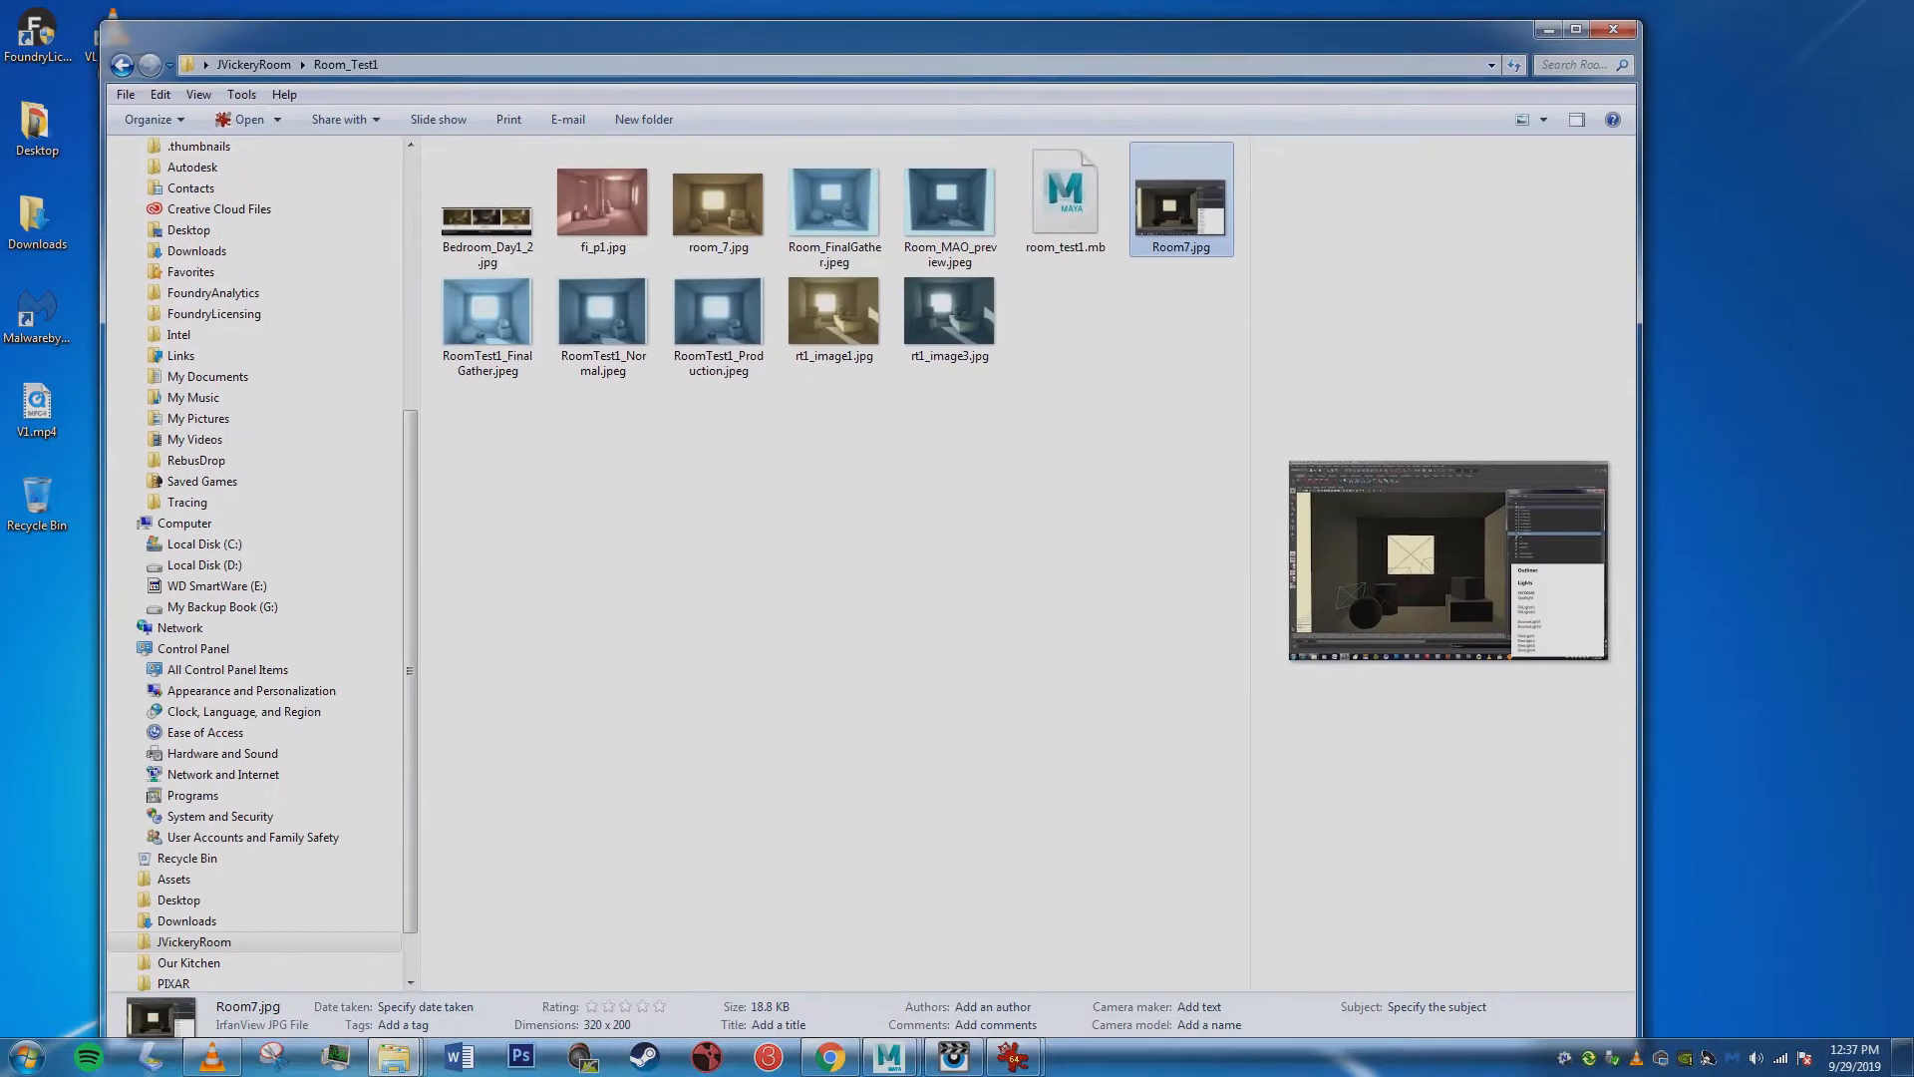
View the bedroom lighting study Bedroom_Day1_2.jpg and the already opened 001_DomeInc.JPG incandescence reference, closing both images.
{"action": "double_click", "coordinate": [487, 209]}
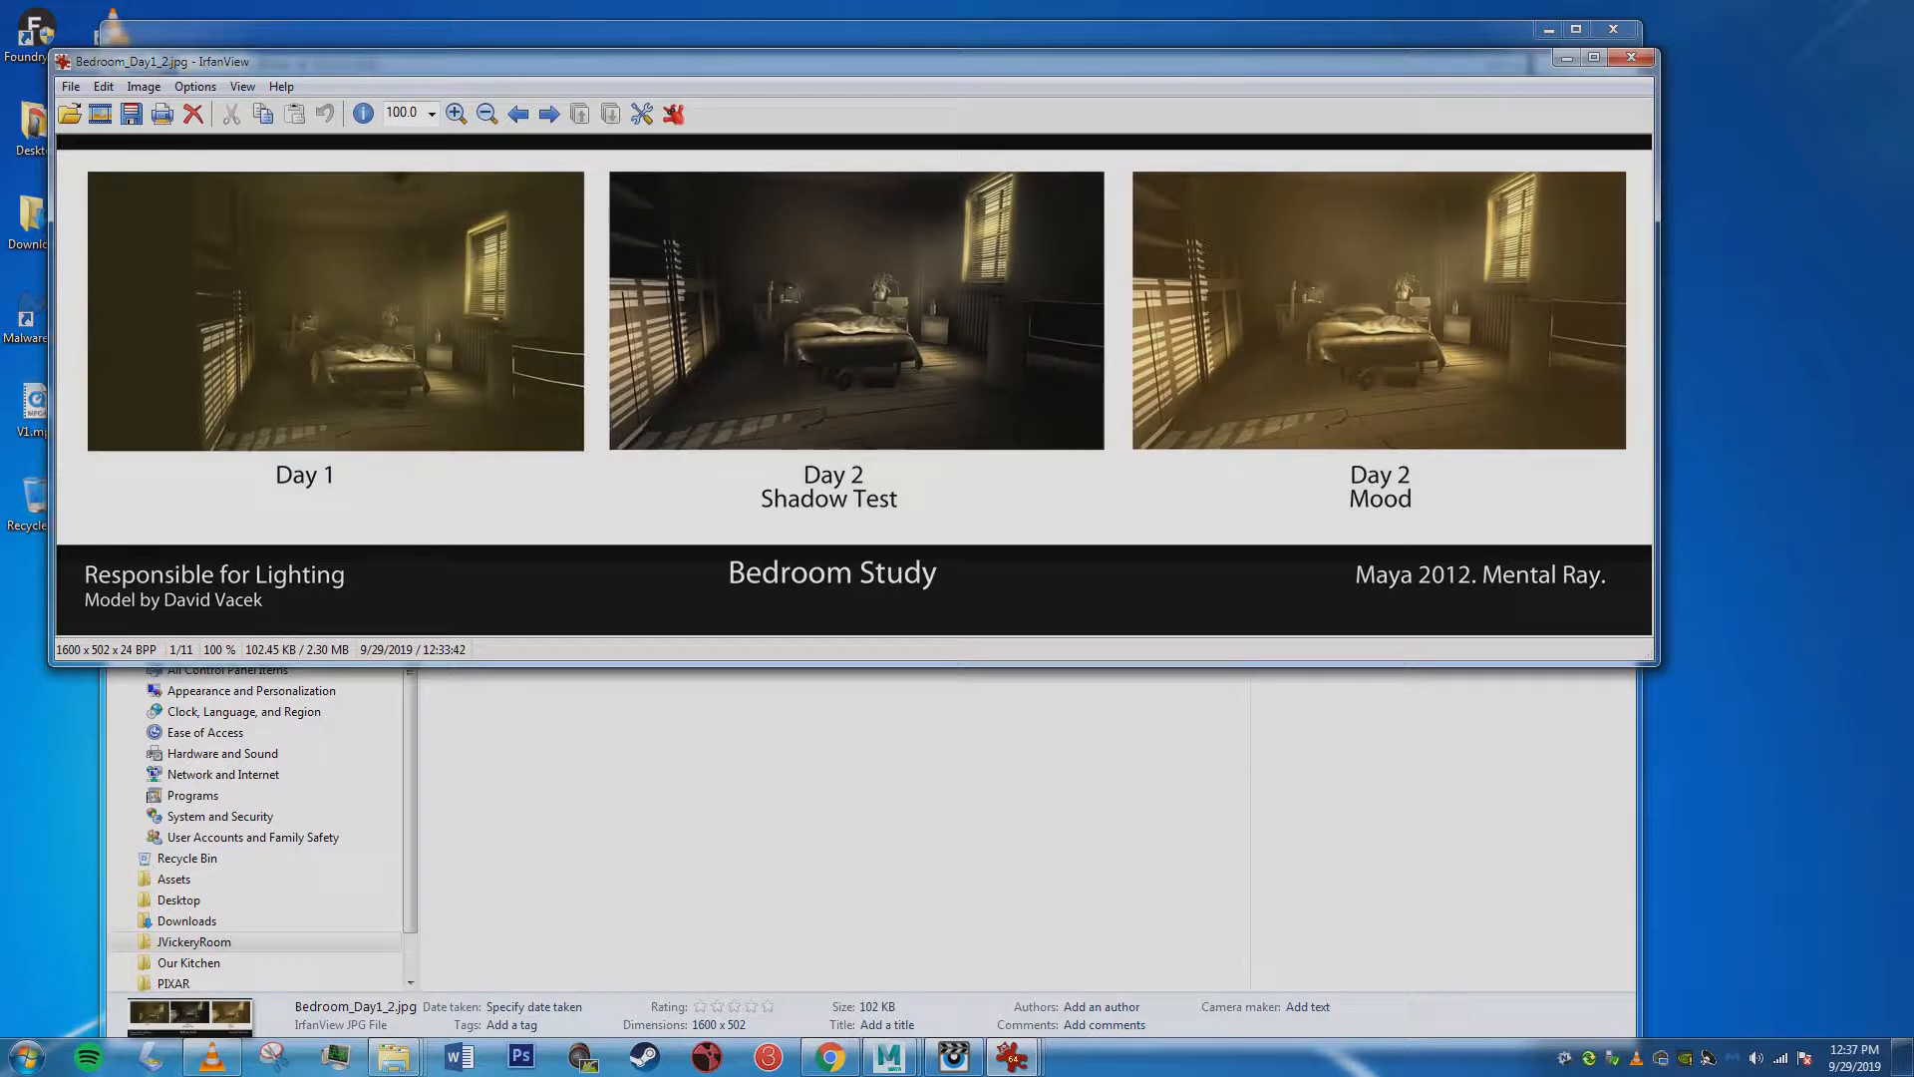
{"action": "key", "text": "Escape"}
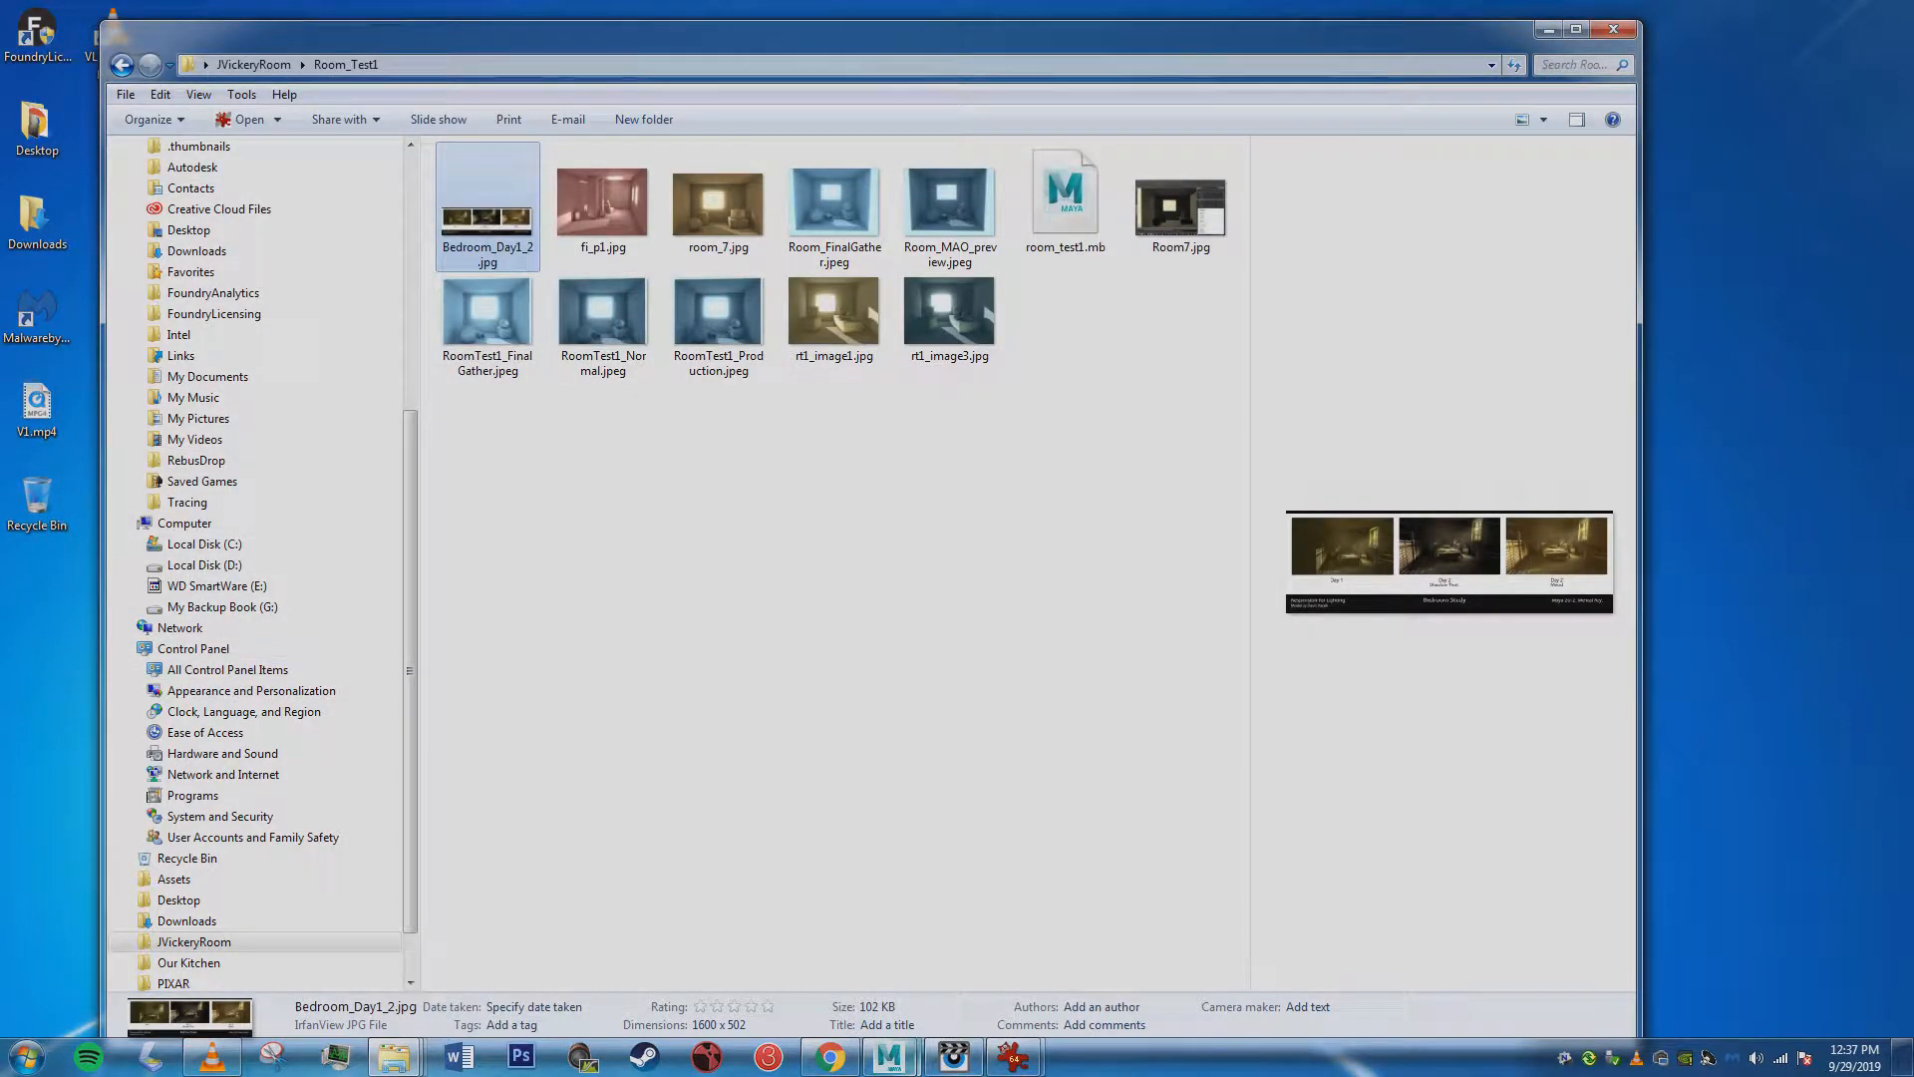
{"action": "left_click", "coordinate": [1014, 1056]}
{"action": "left_click", "coordinate": [1133, 957]}
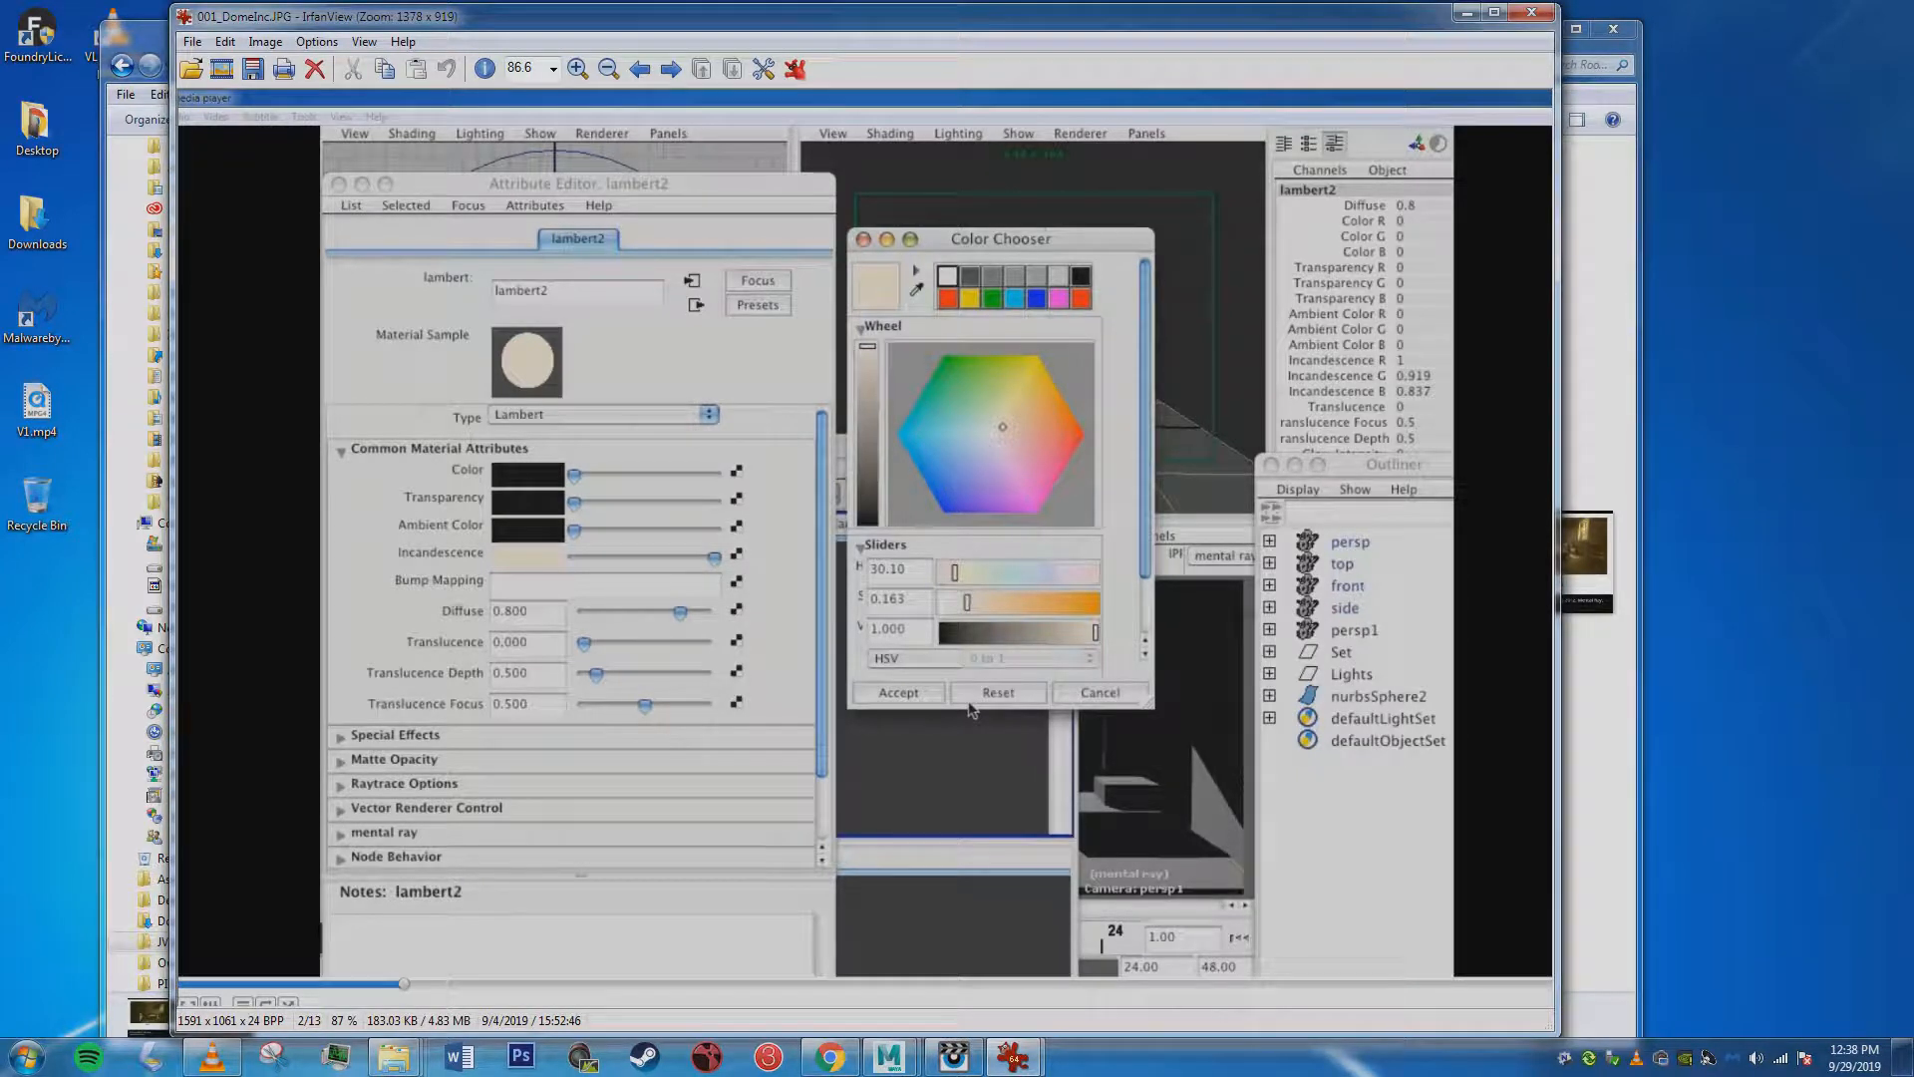
{"action": "left_click_drag", "start_coordinate": [865, 16], "coordinate": [834, 14]}
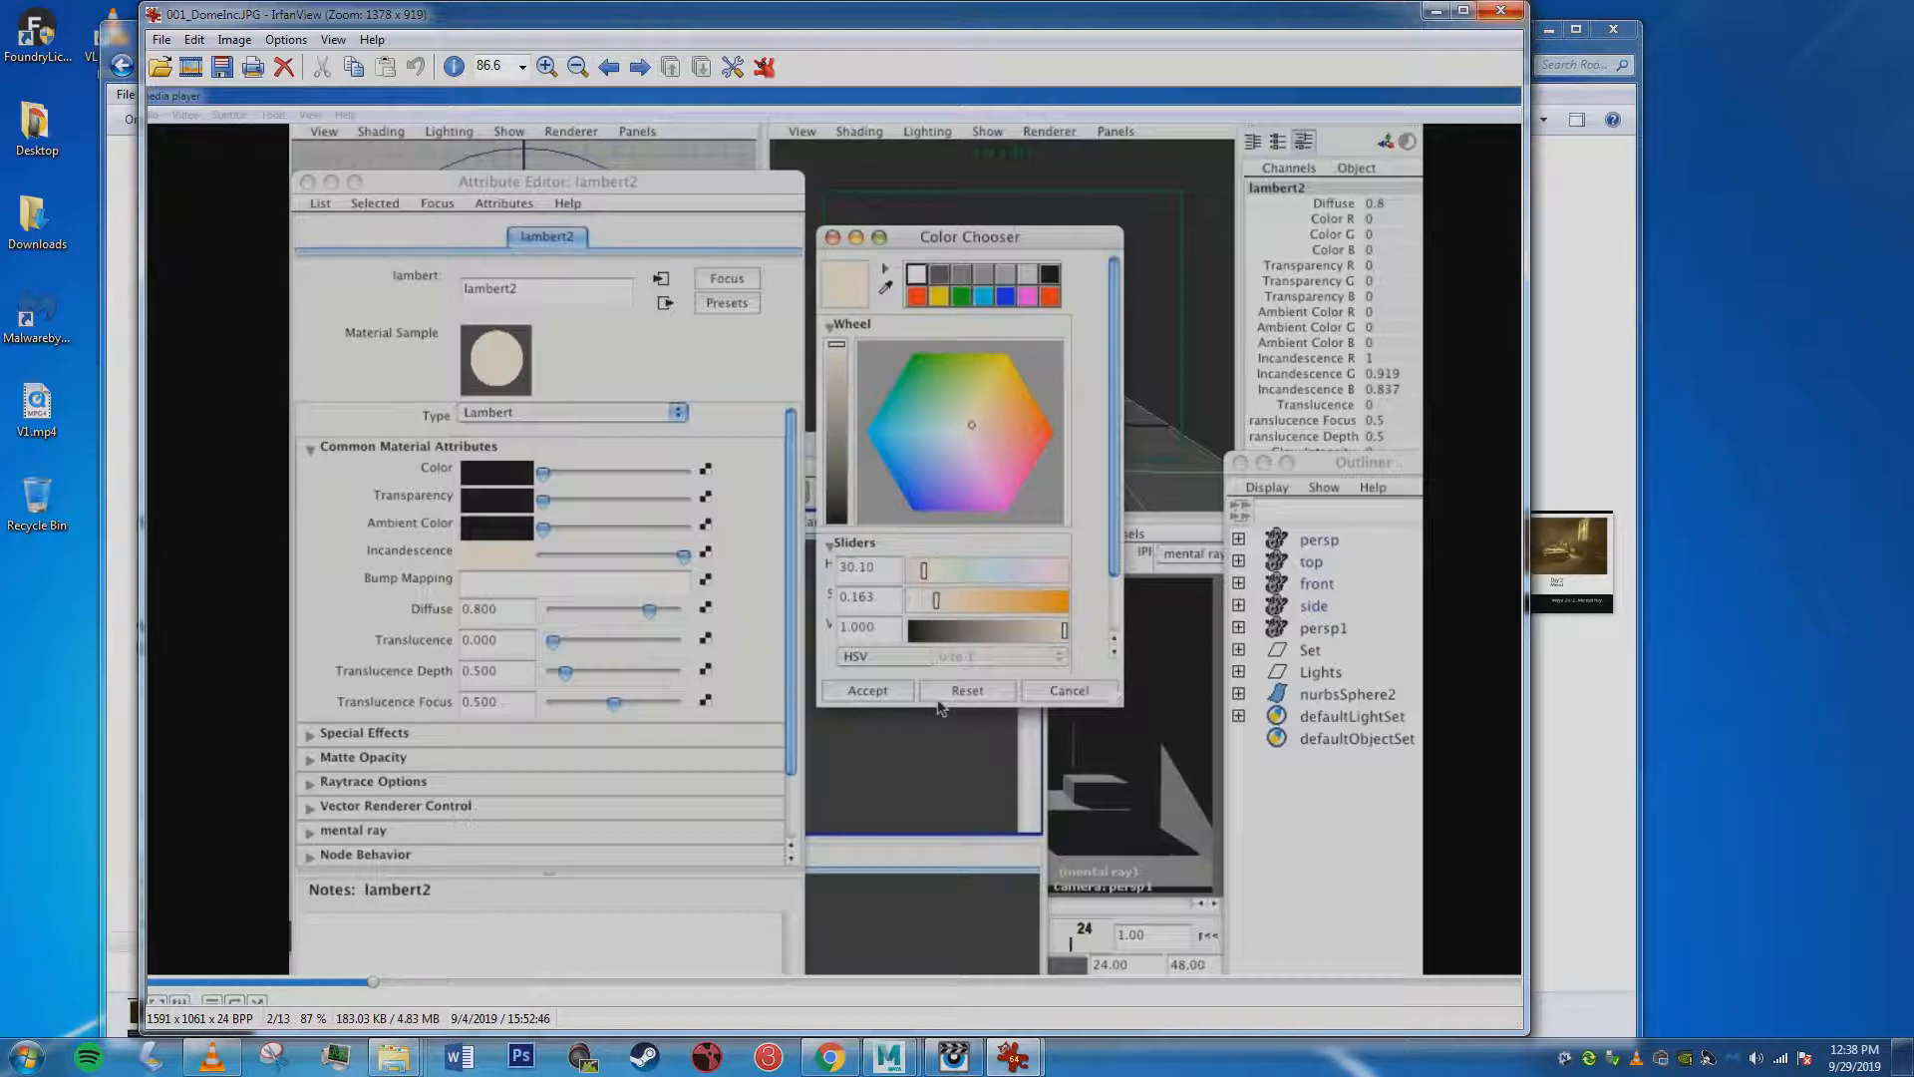
{"action": "left_click", "coordinate": [1501, 11]}
{"action": "left_click", "coordinate": [1079, 469]}
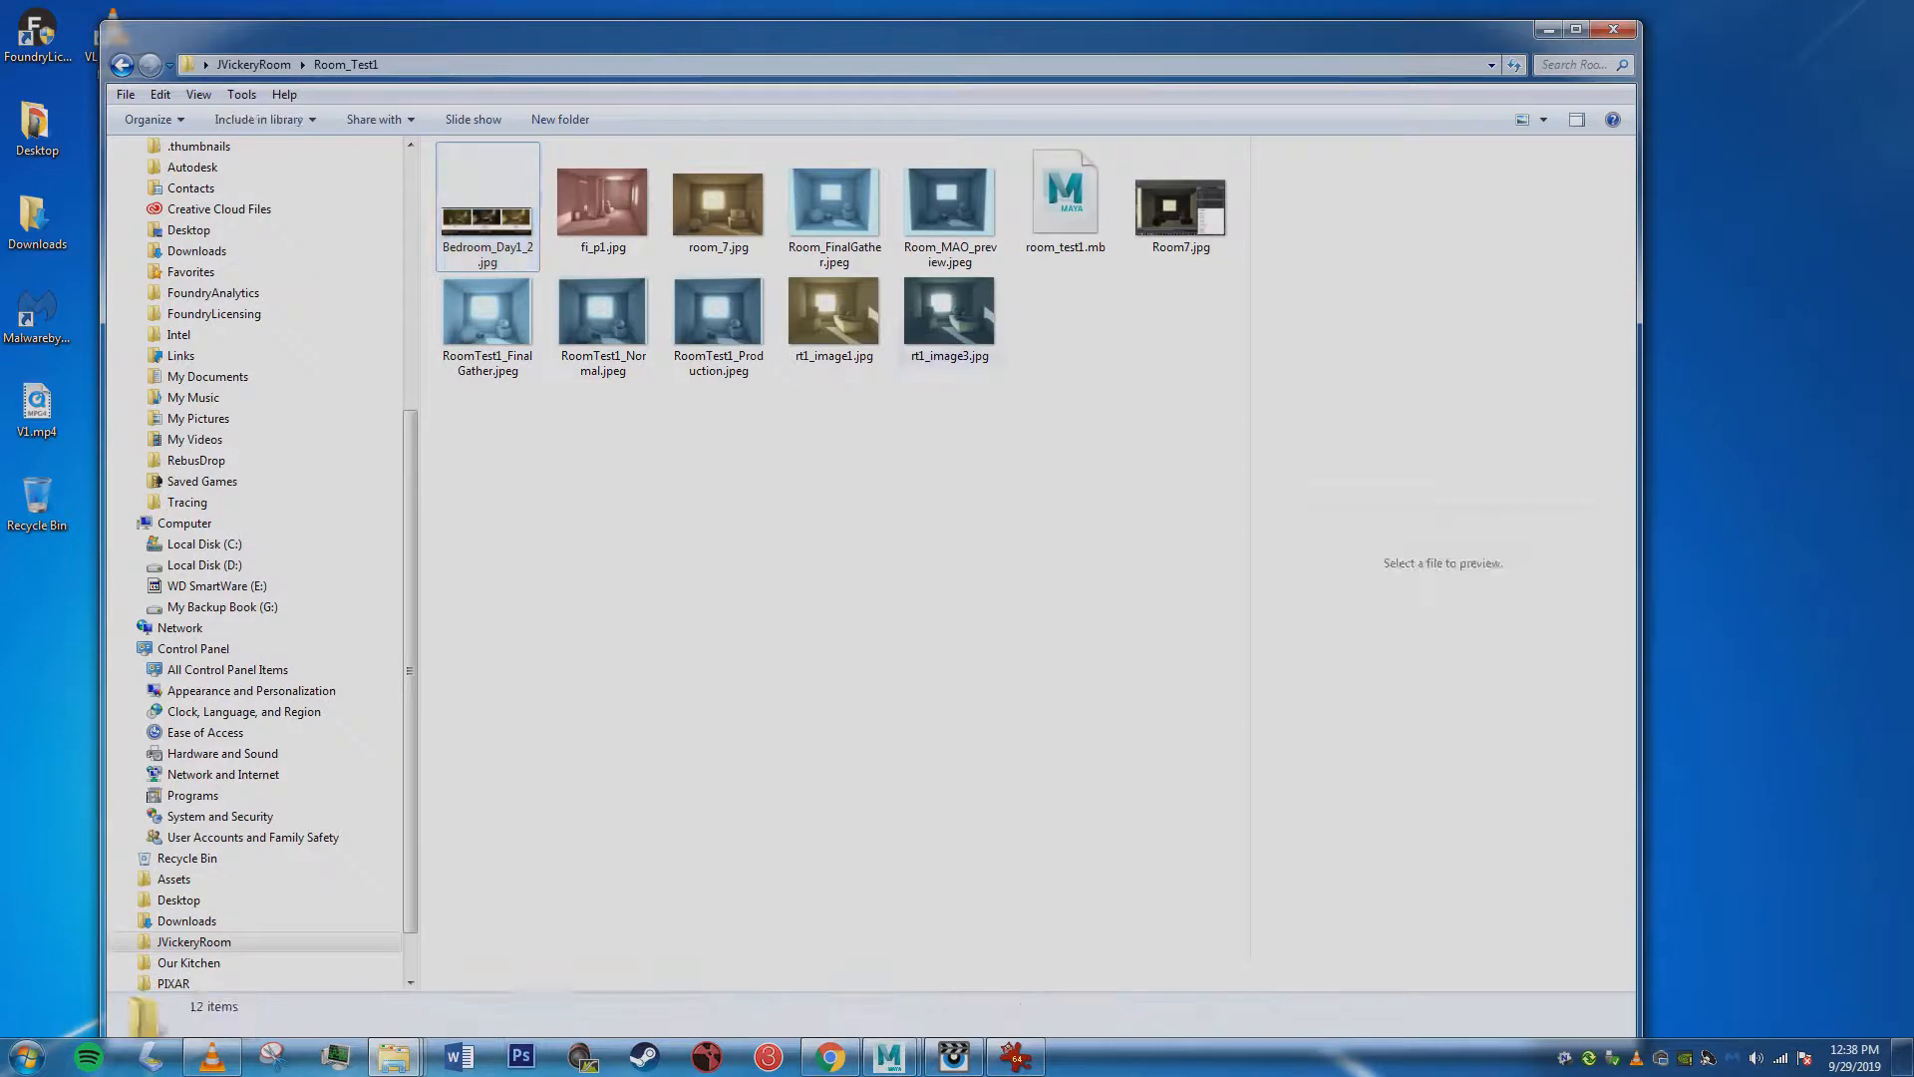
Go up to the JVickeryRoom folder and view the ambient occlusion reference screenshots 001.JPG and 002.JPG, closing each one.
{"action": "left_click", "coordinate": [253, 64]}
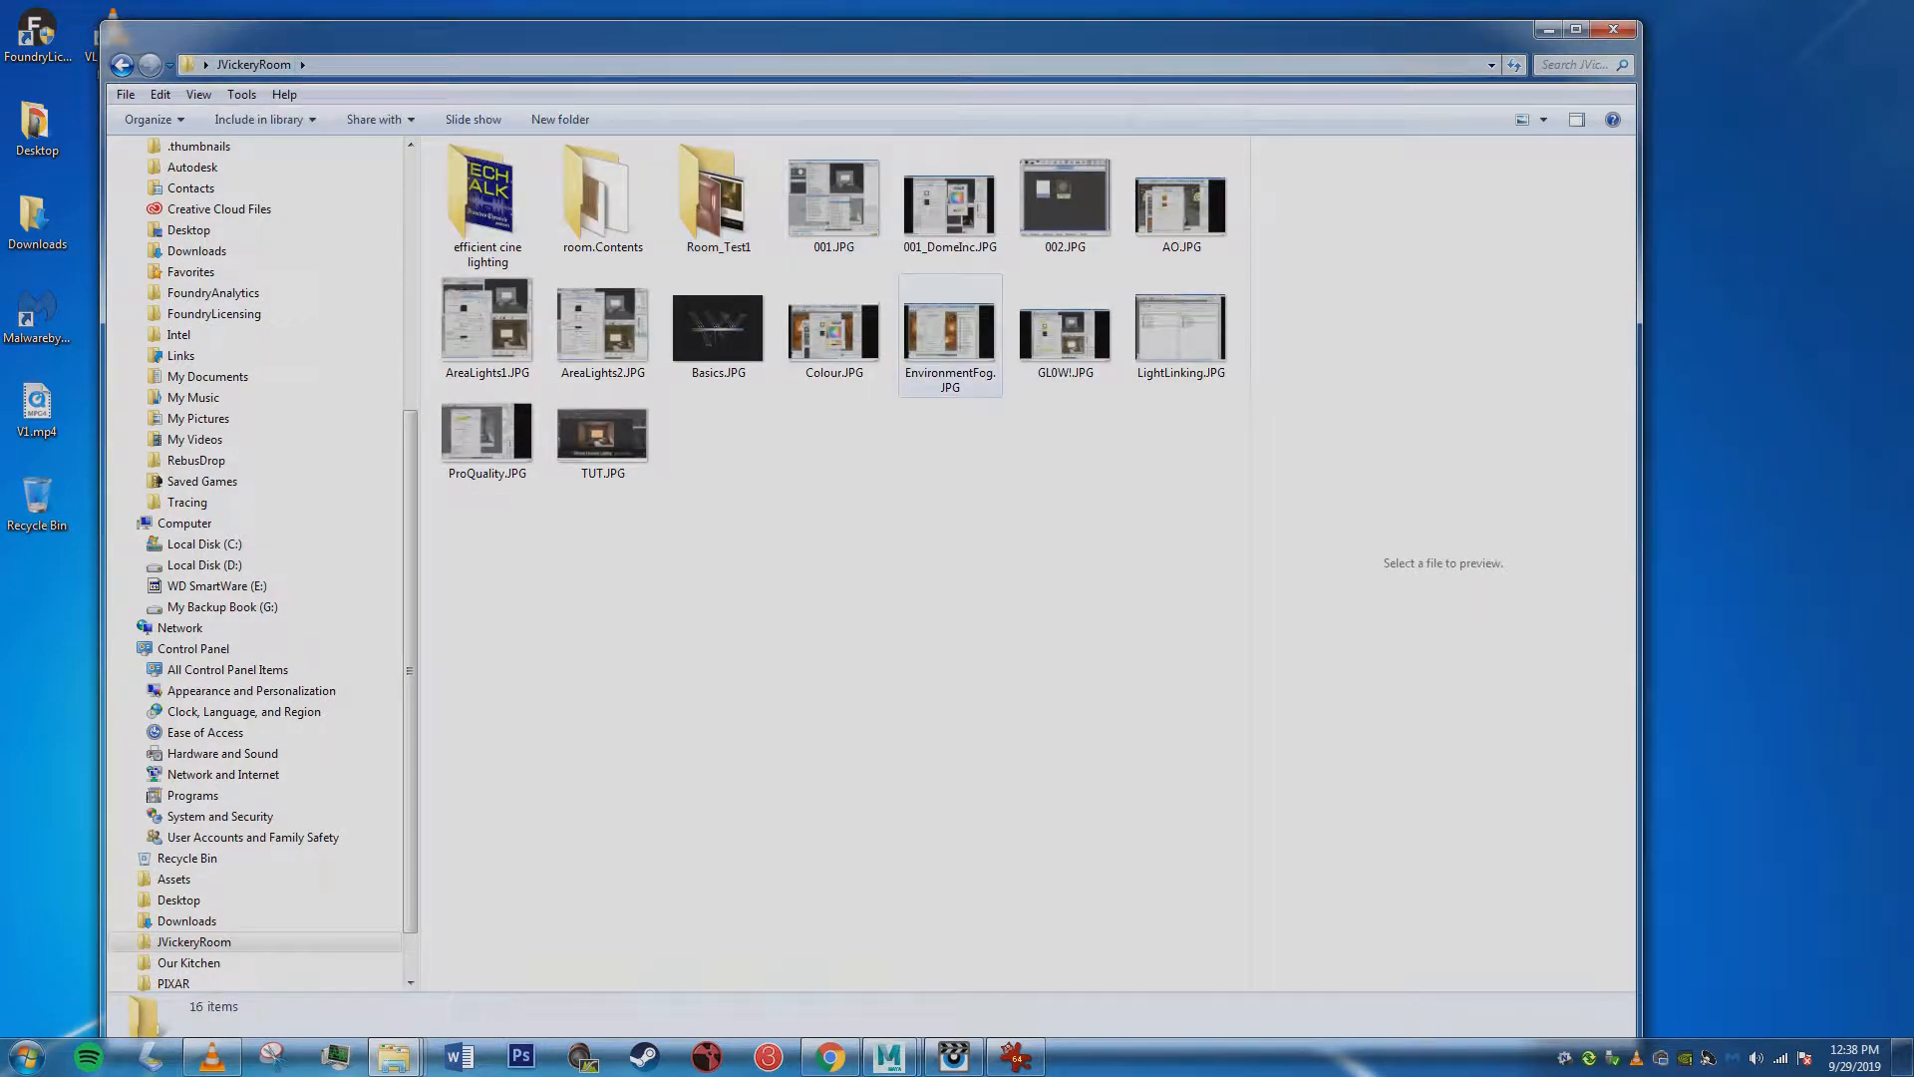
{"action": "double_click", "coordinate": [833, 199]}
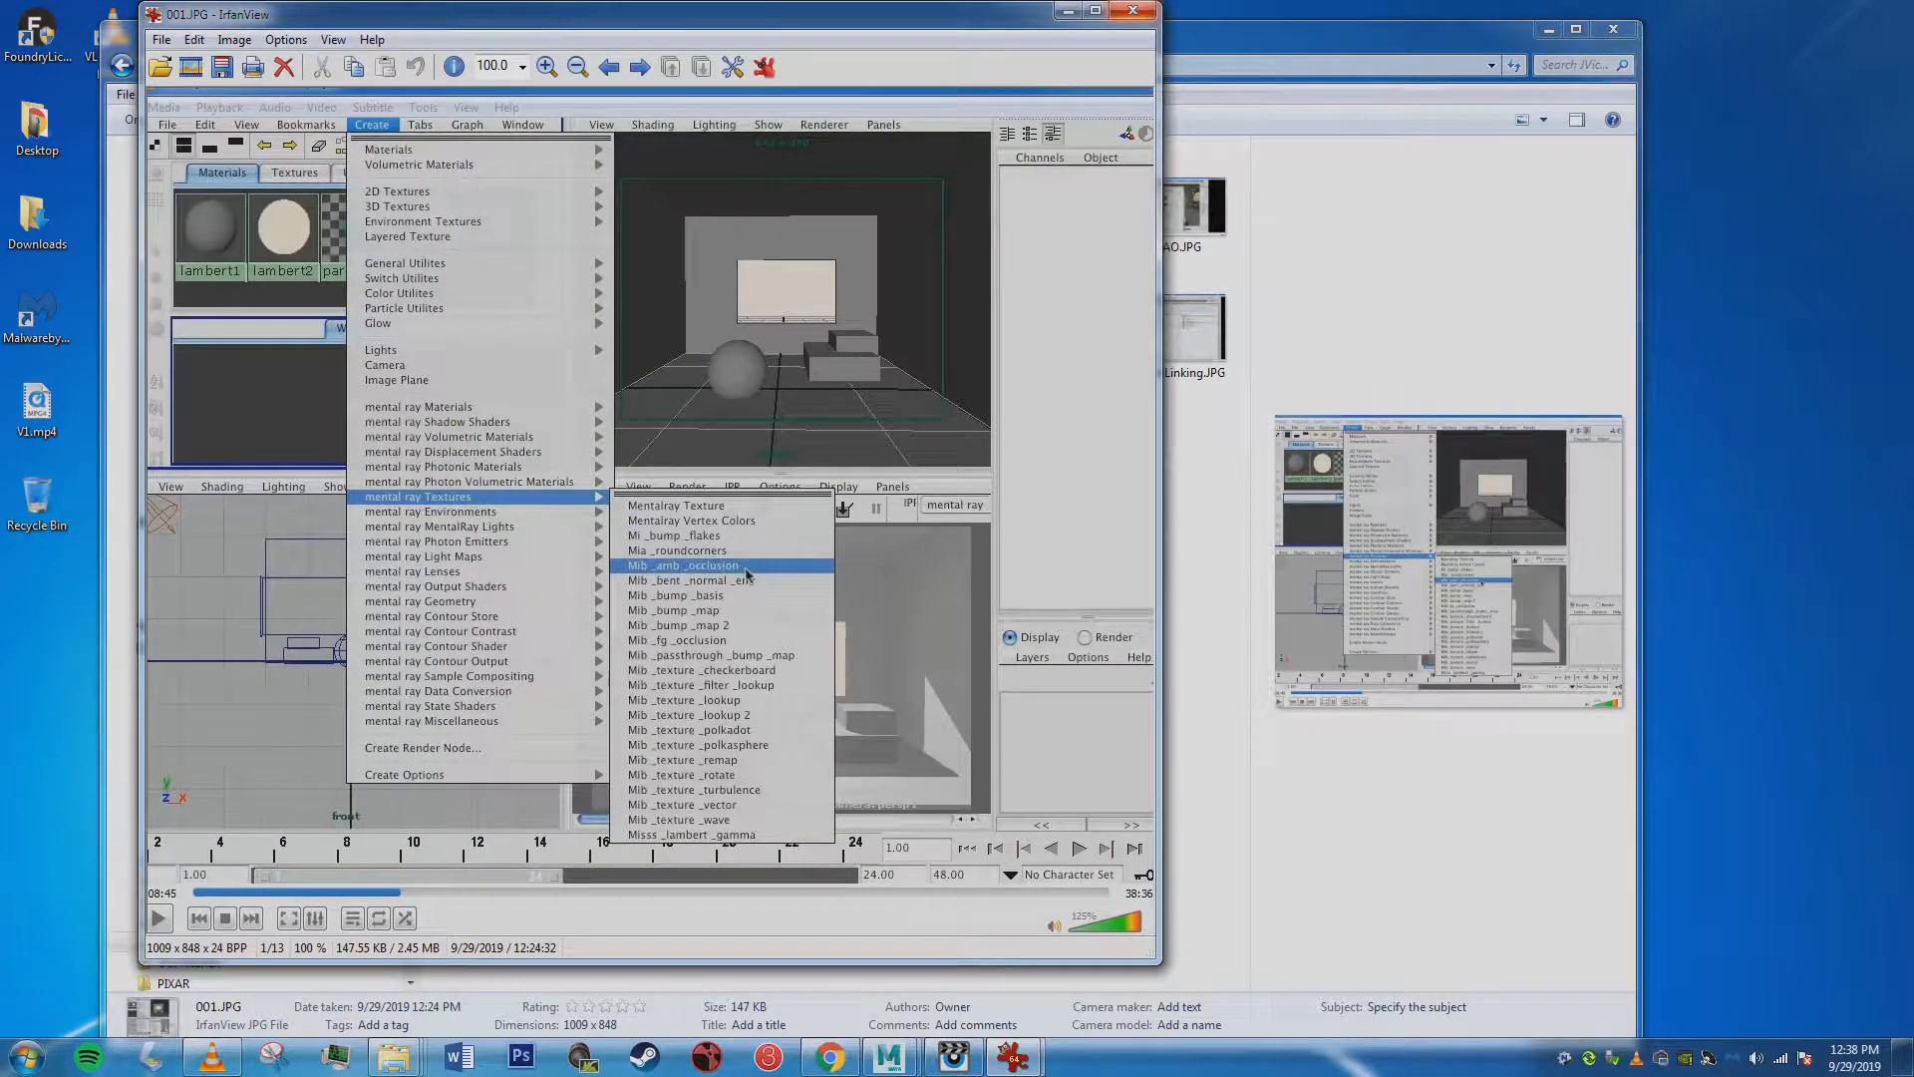
{"action": "left_click", "coordinate": [1132, 11]}
{"action": "double_click", "coordinate": [1065, 199]}
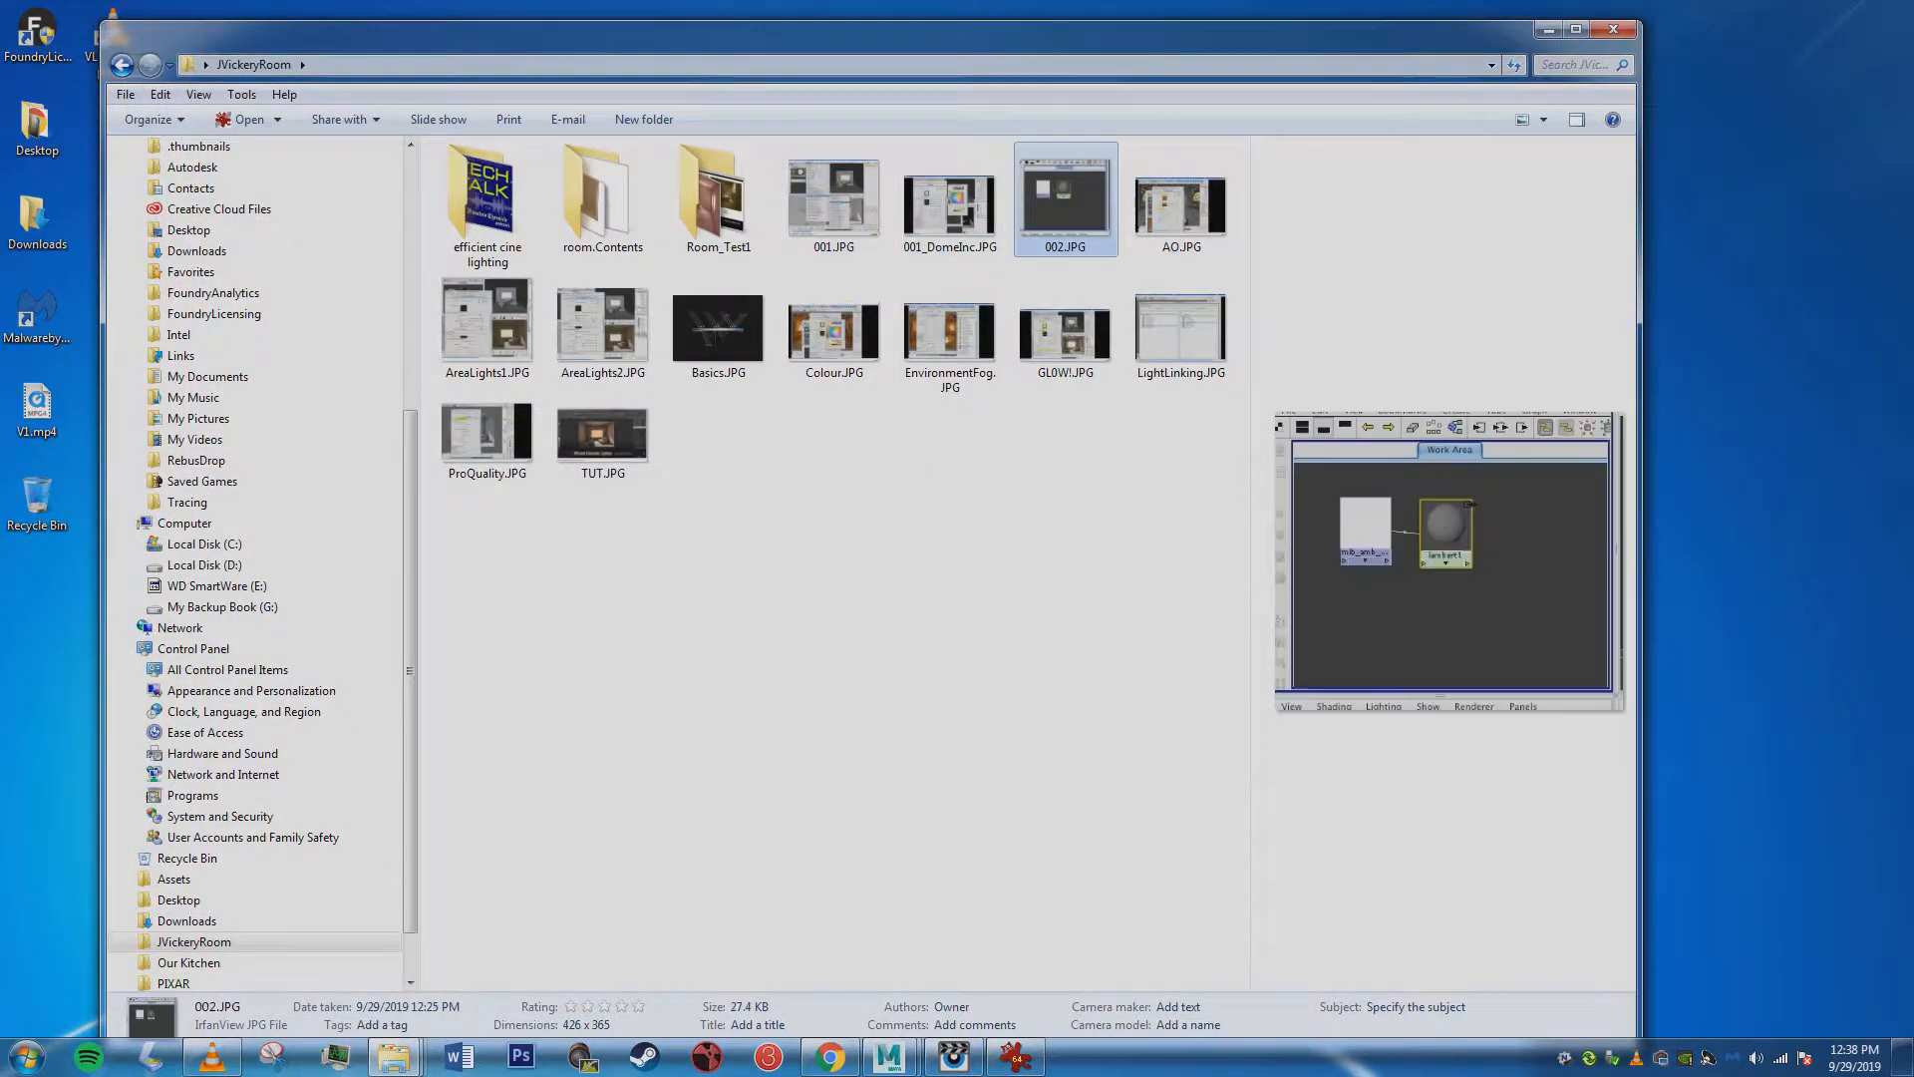
{"action": "left_click_drag", "start_coordinate": [499, 14], "coordinate": [823, 147]}
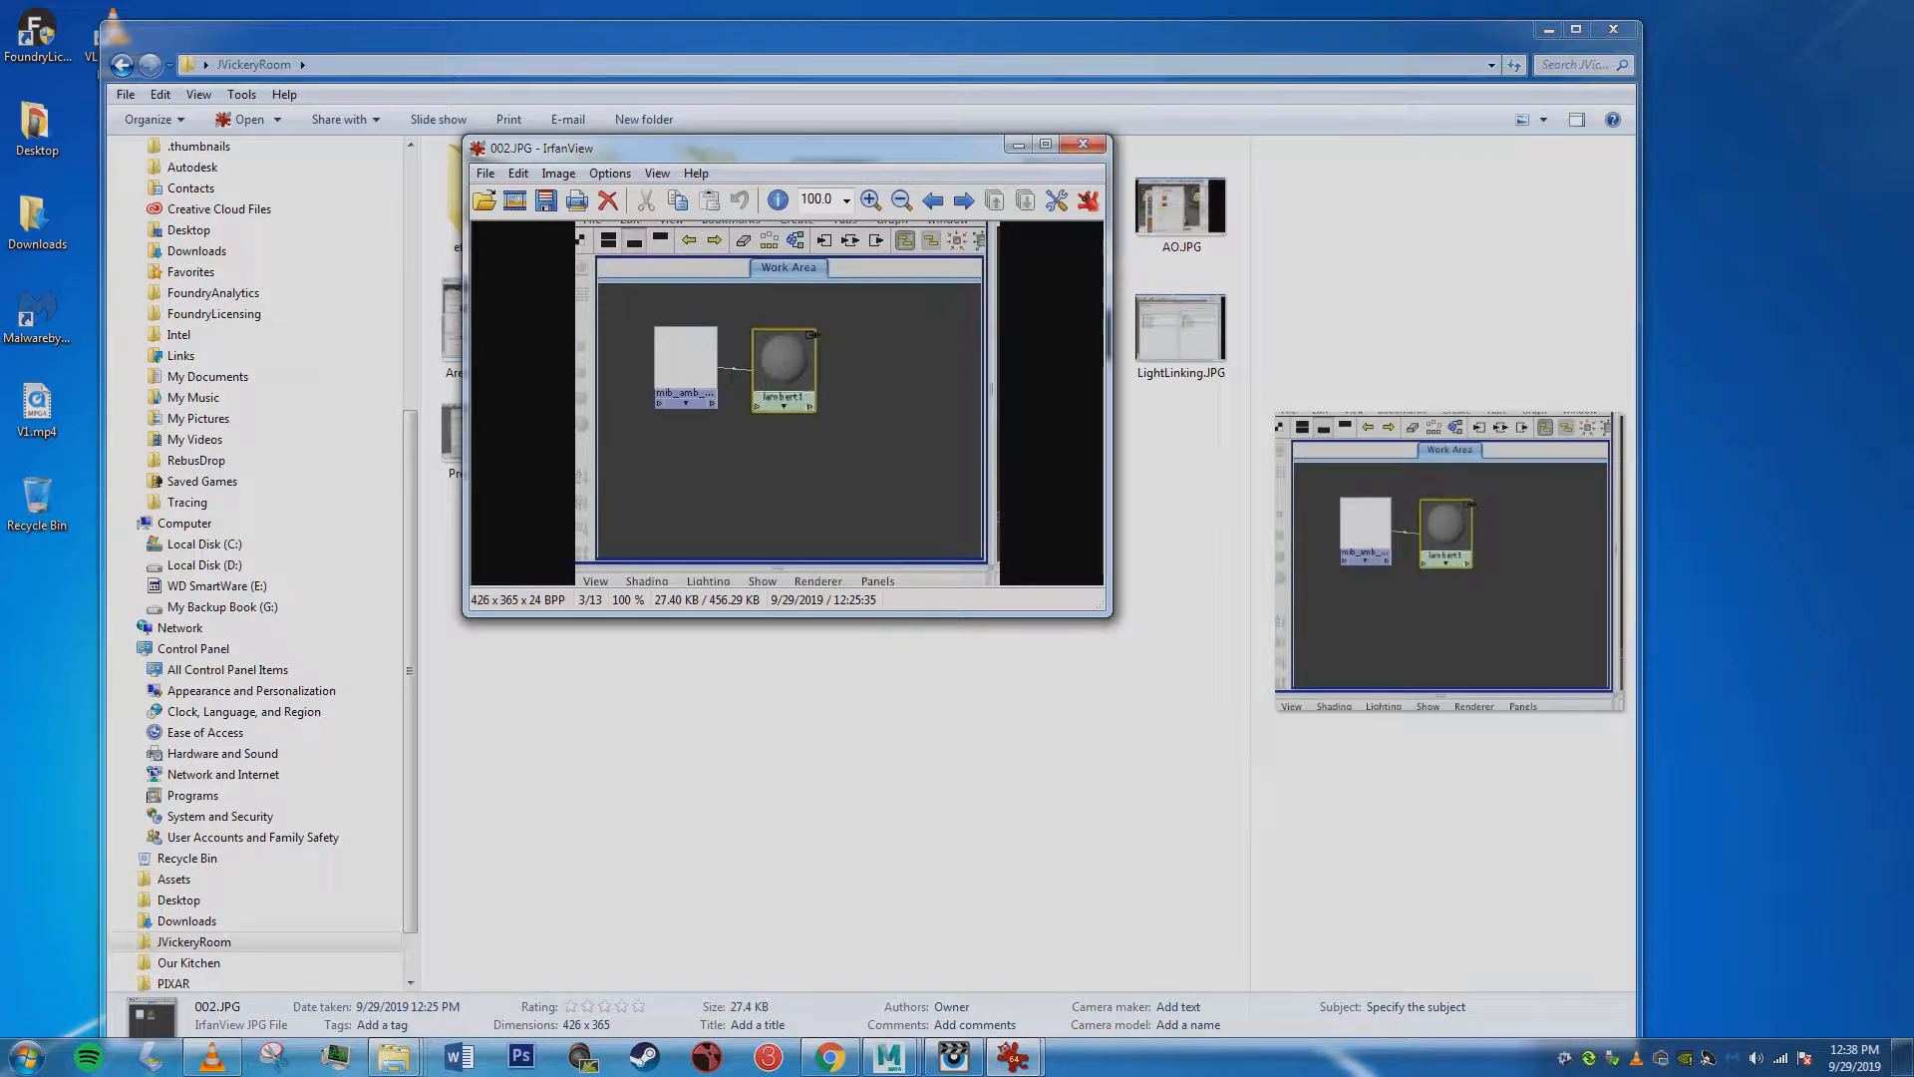
{"action": "left_click", "coordinate": [1083, 143]}
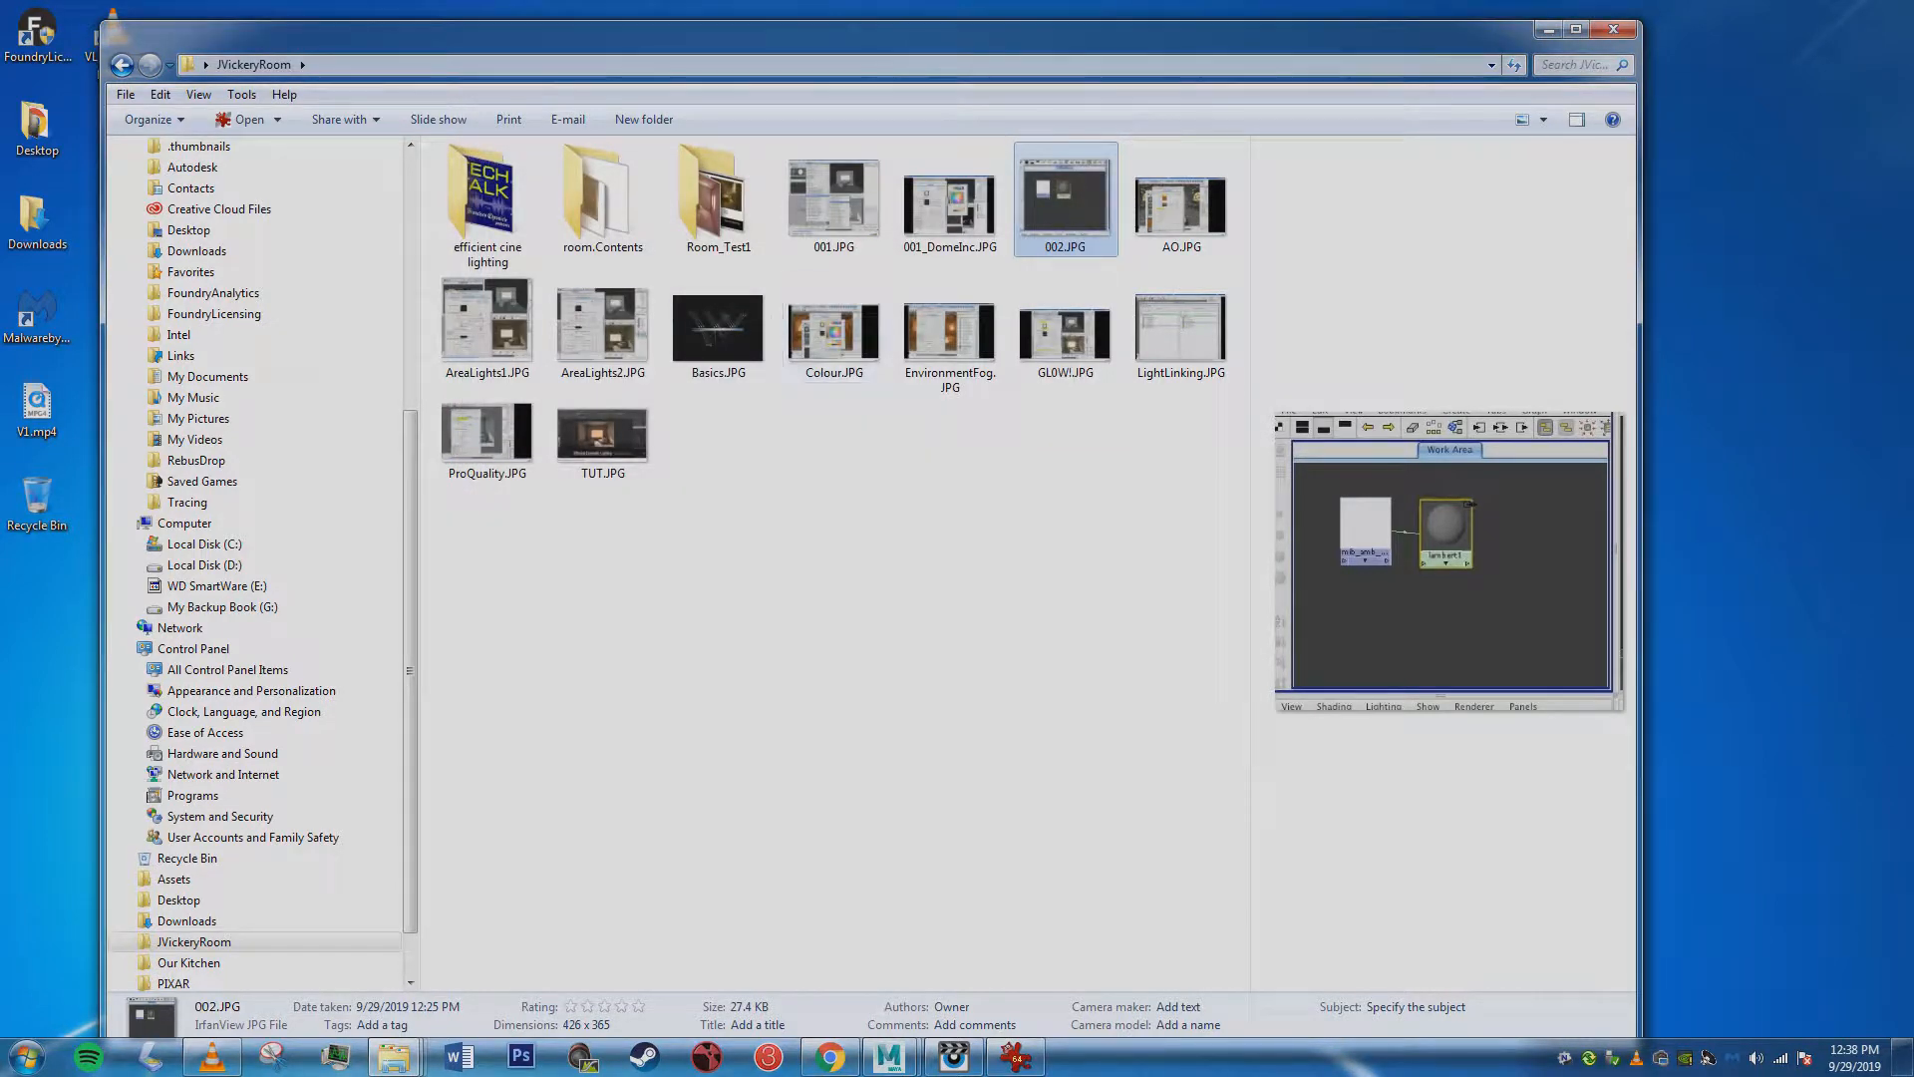
View the ambient occlusion render Room_MAO_preview.jpeg in the Room_Test1 folder and close it.
{"action": "double_click", "coordinate": [718, 204]}
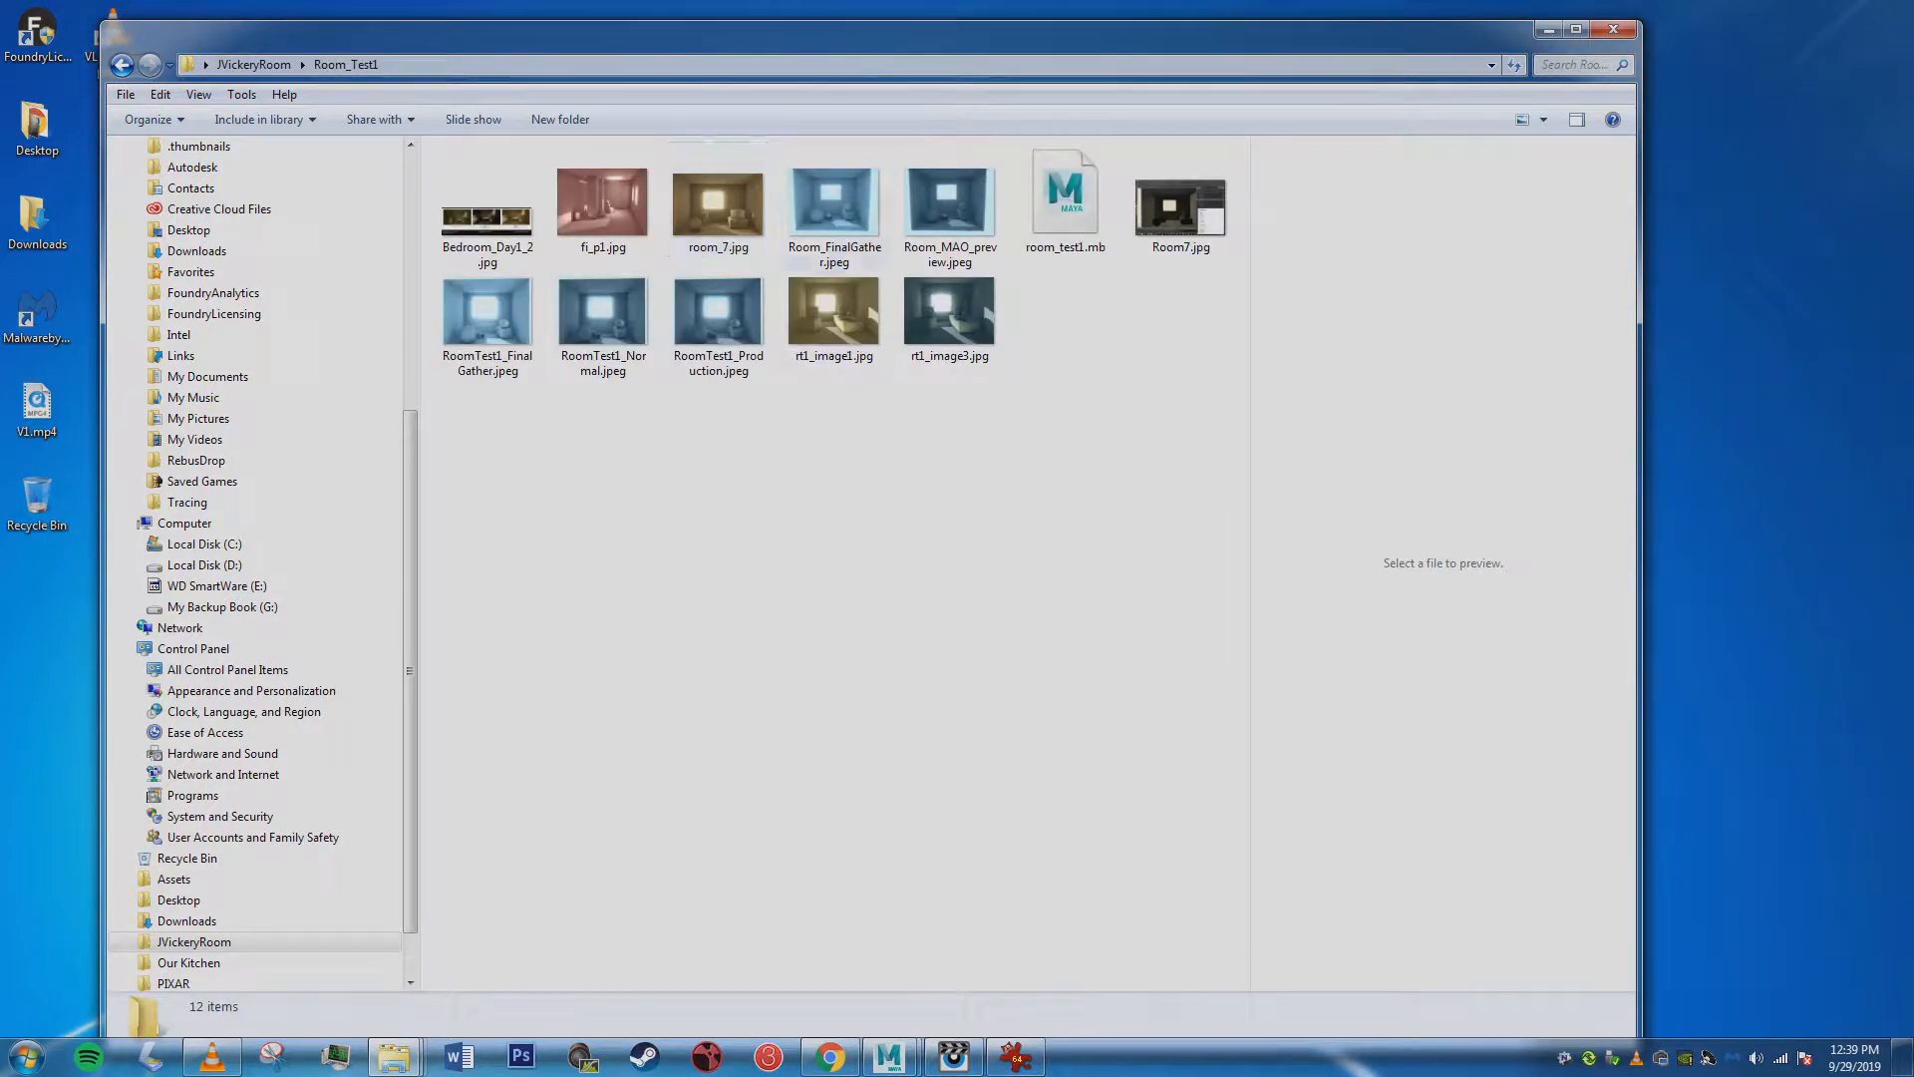
{"action": "double_click", "coordinate": [949, 205]}
{"action": "left_click_drag", "start_coordinate": [478, 36], "coordinate": [749, 159]}
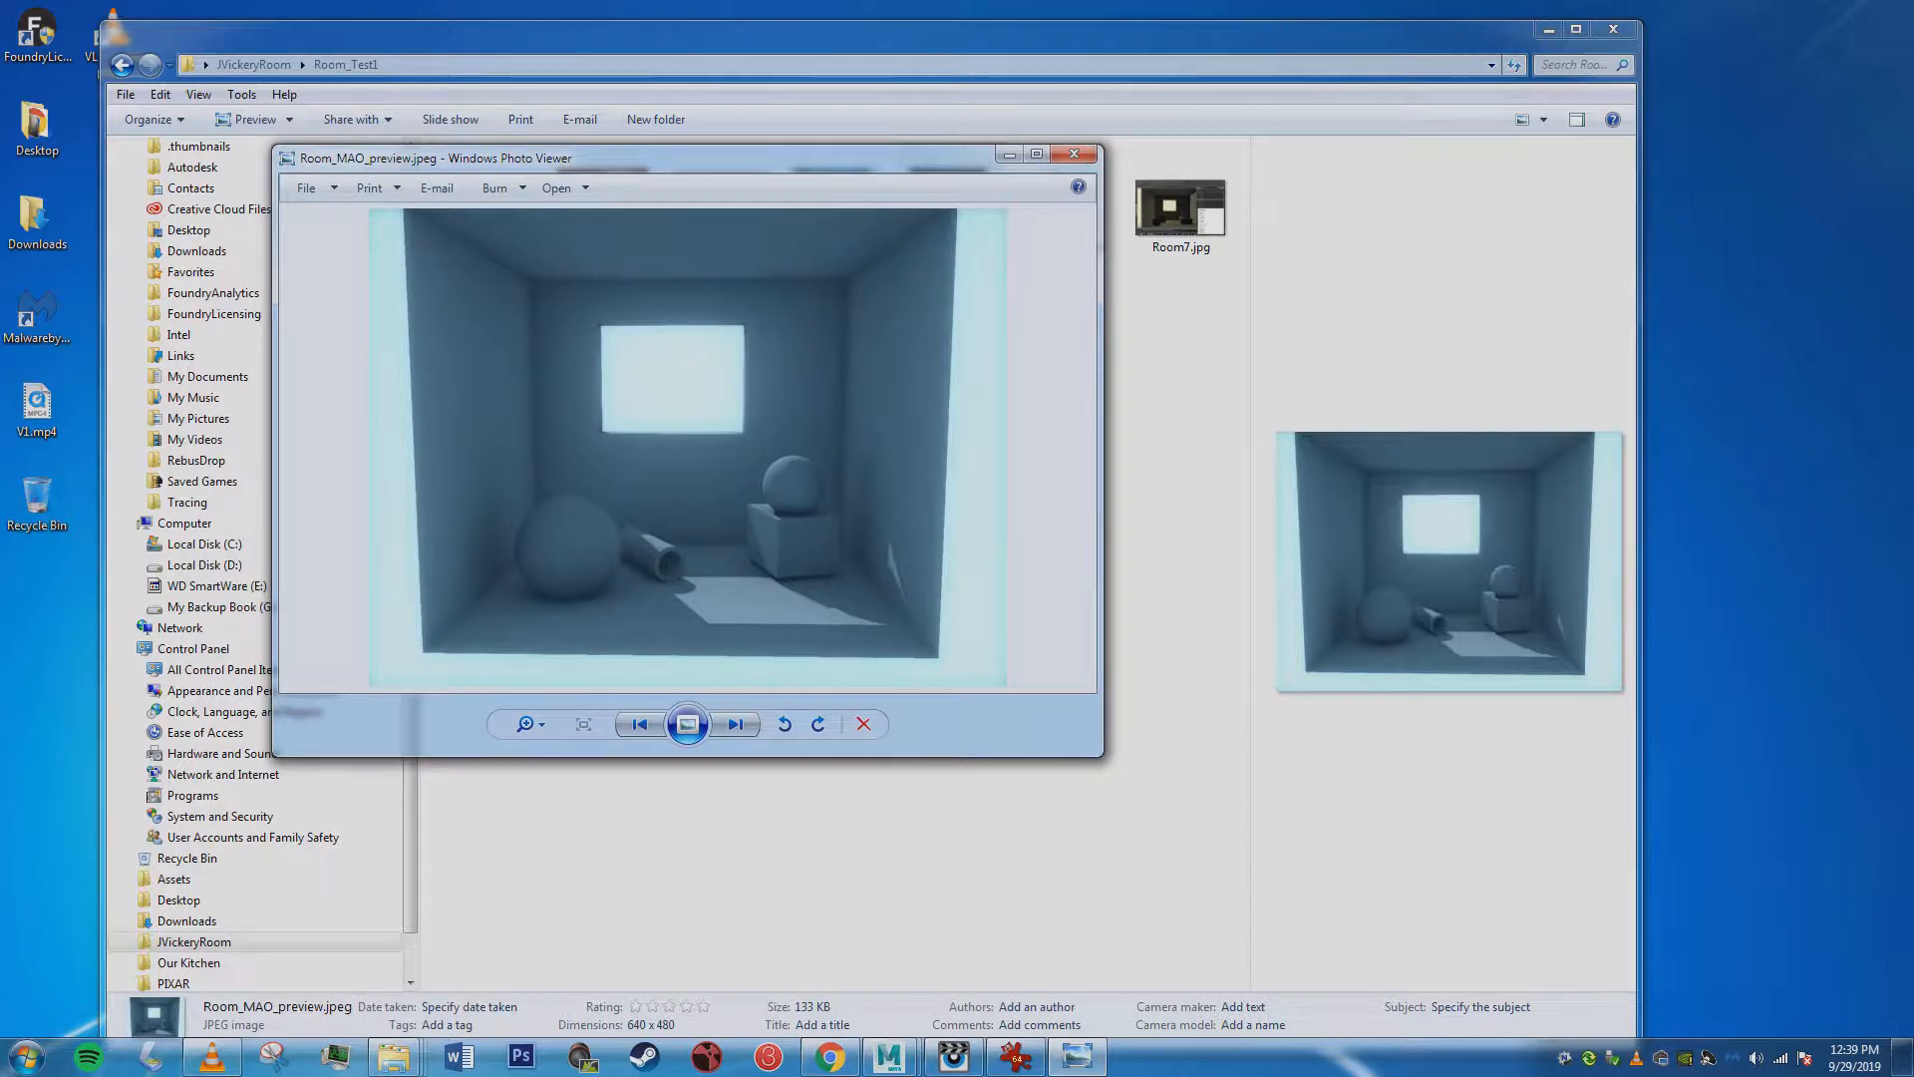
{"action": "left_click", "coordinate": [1074, 153]}
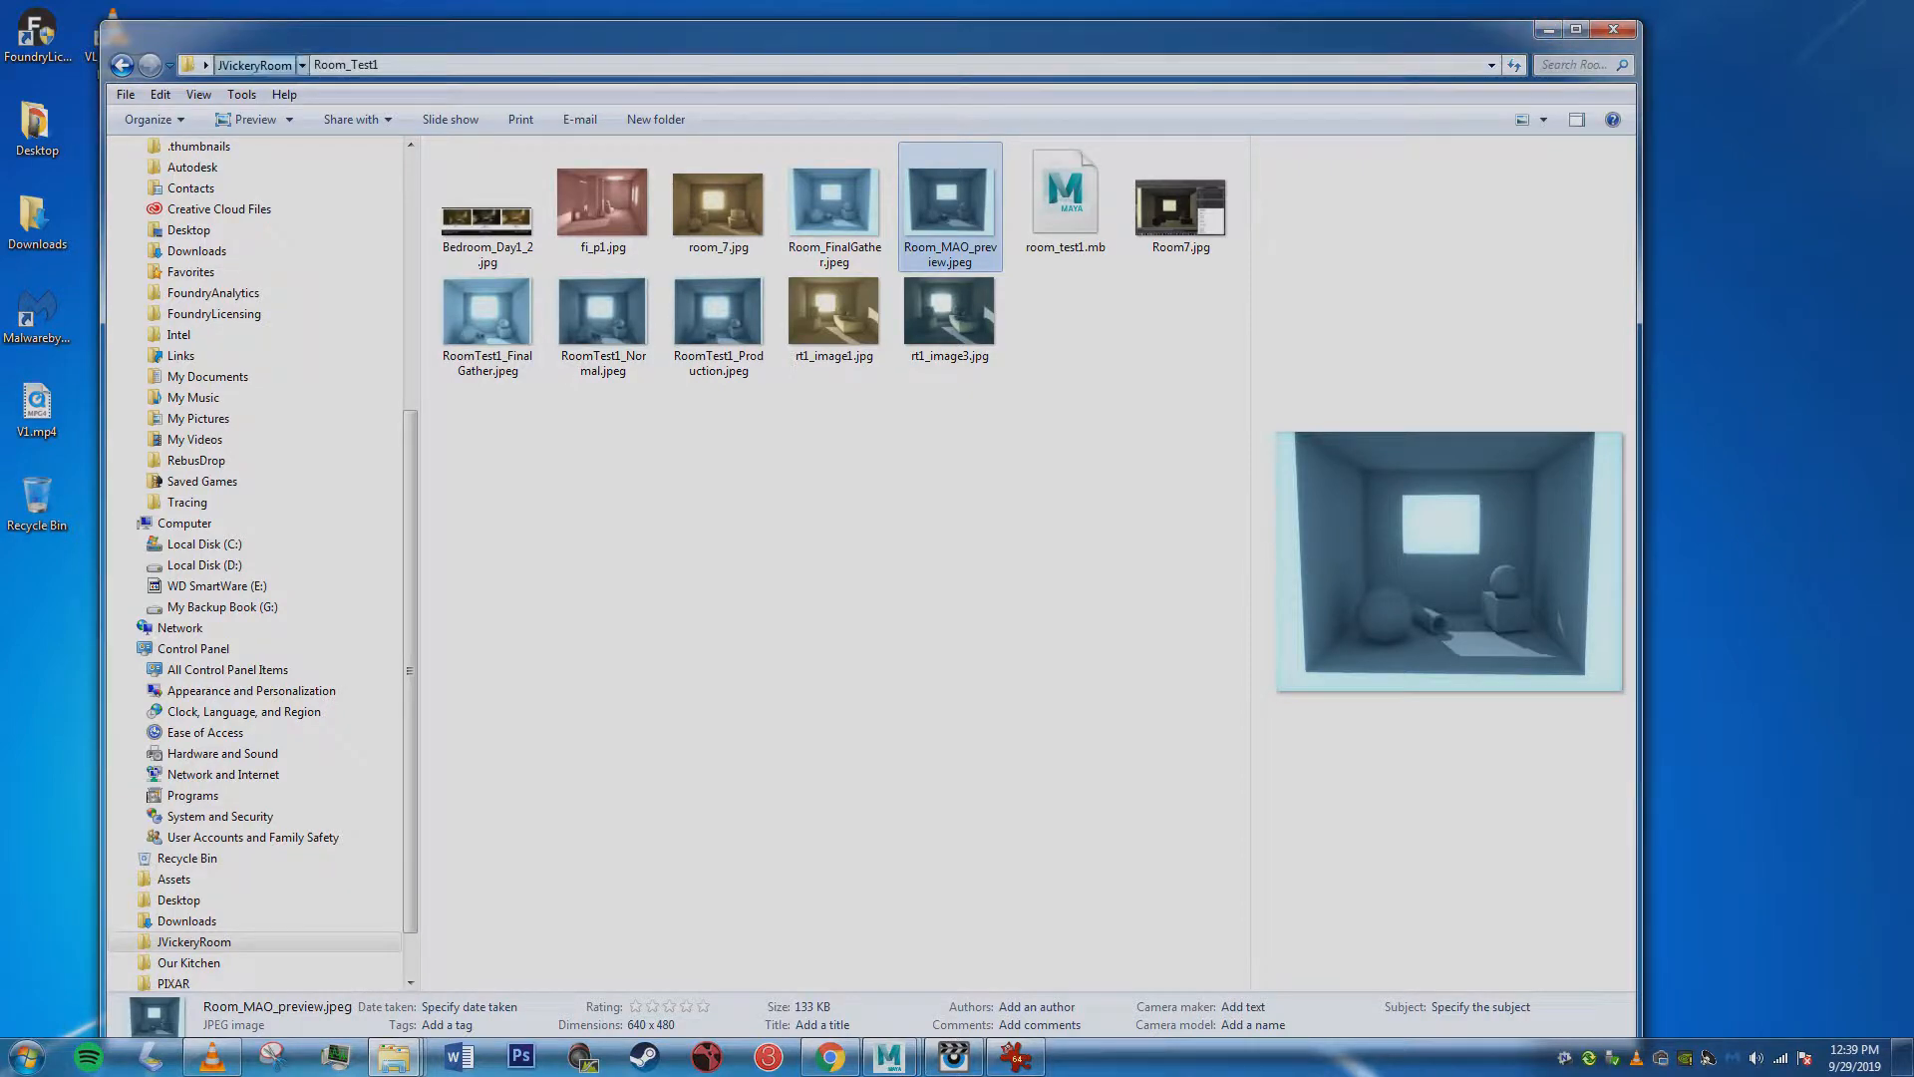
Return to the JVickeryRoom folder and examine the mib_amb_occlusion settings in AO.JPG, closing the image after viewing.
{"action": "left_click", "coordinate": [253, 64]}
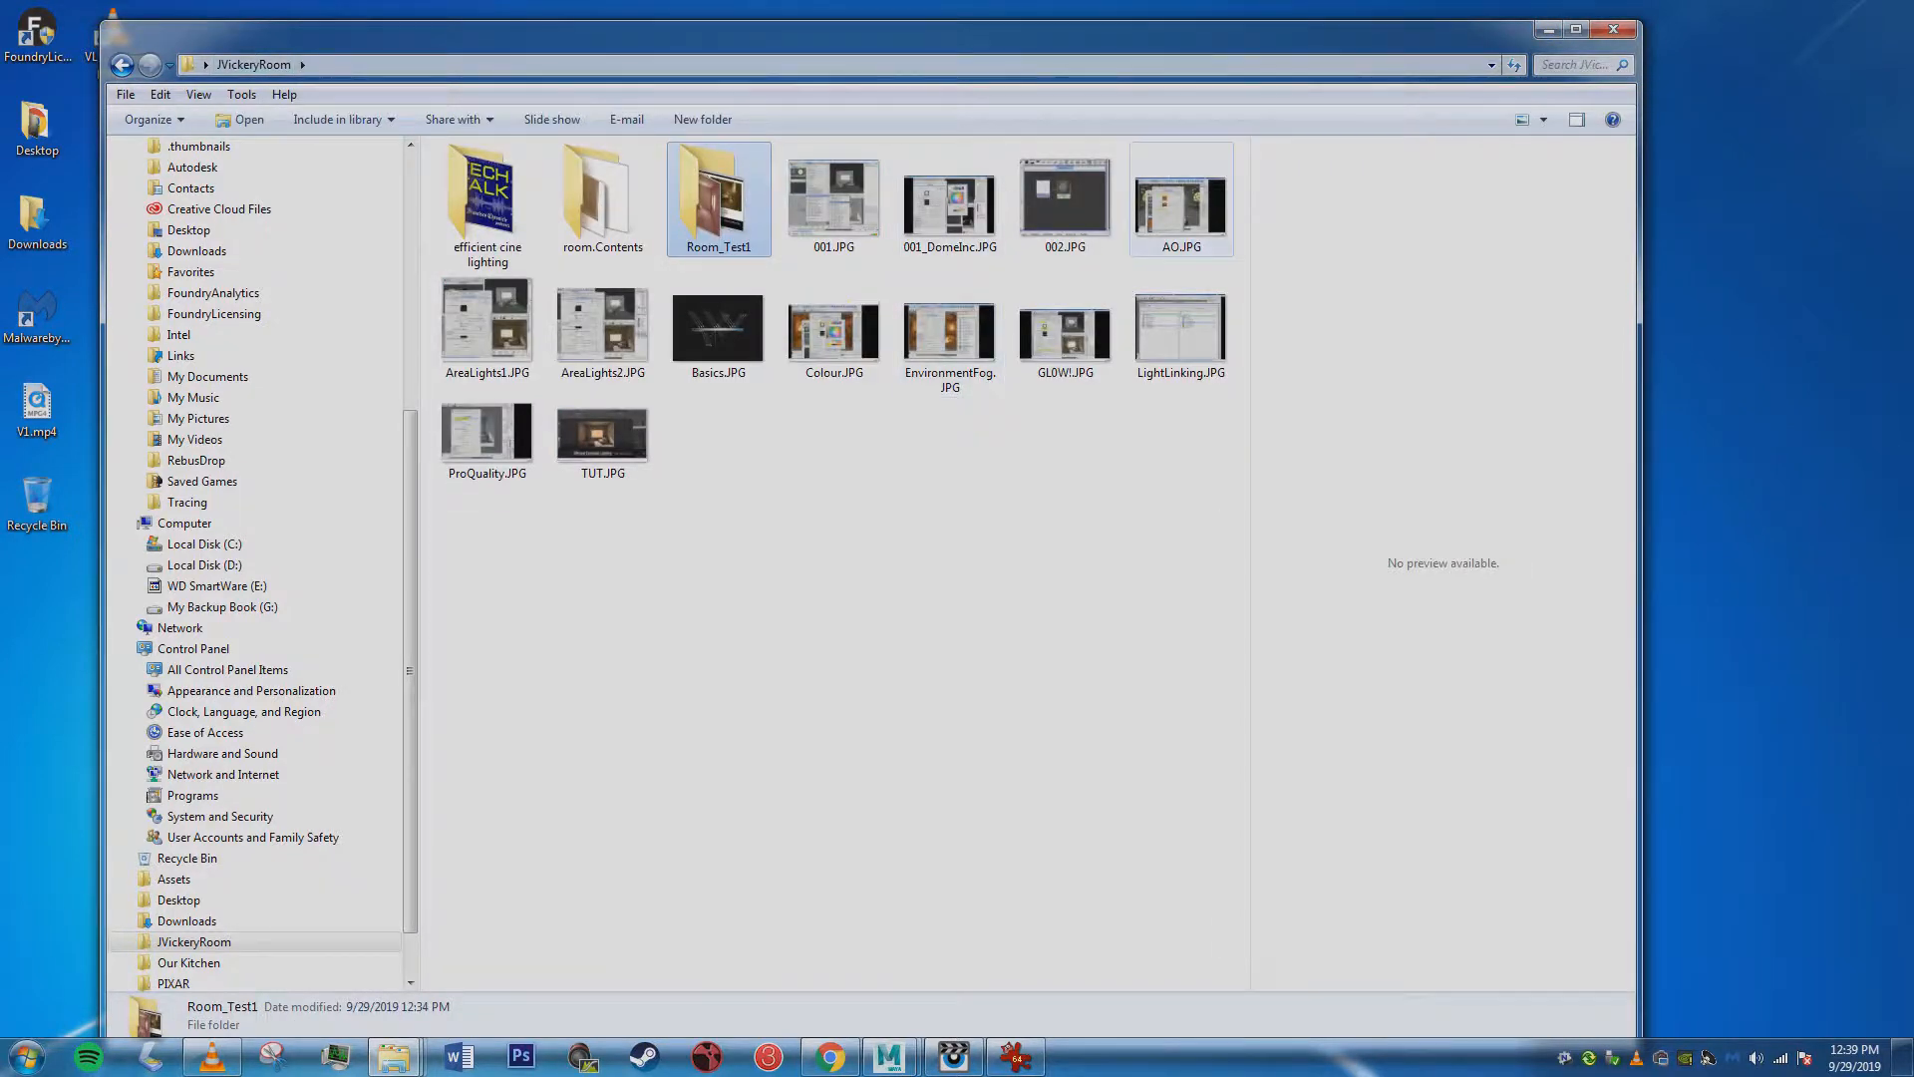
{"action": "double_click", "coordinate": [1180, 206]}
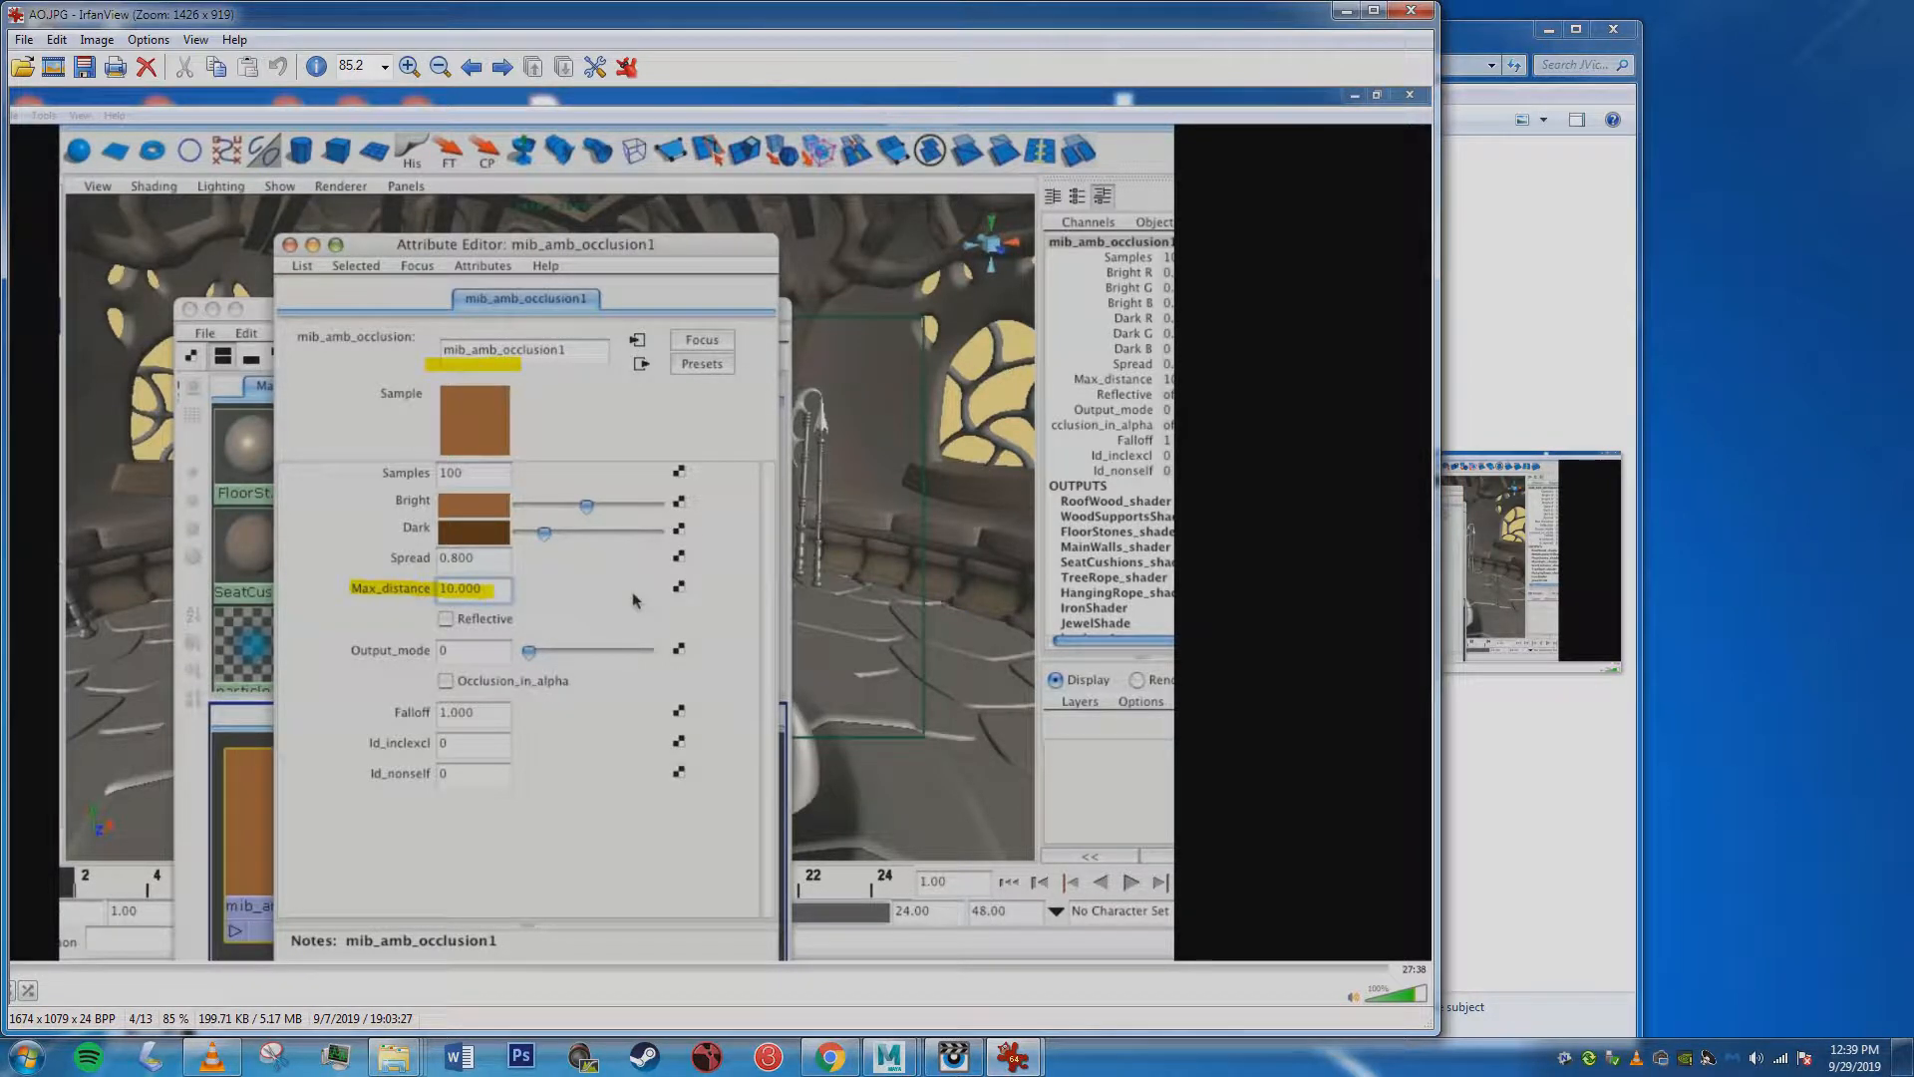
{"action": "left_click_drag", "start_coordinate": [717, 14], "coordinate": [926, 0]}
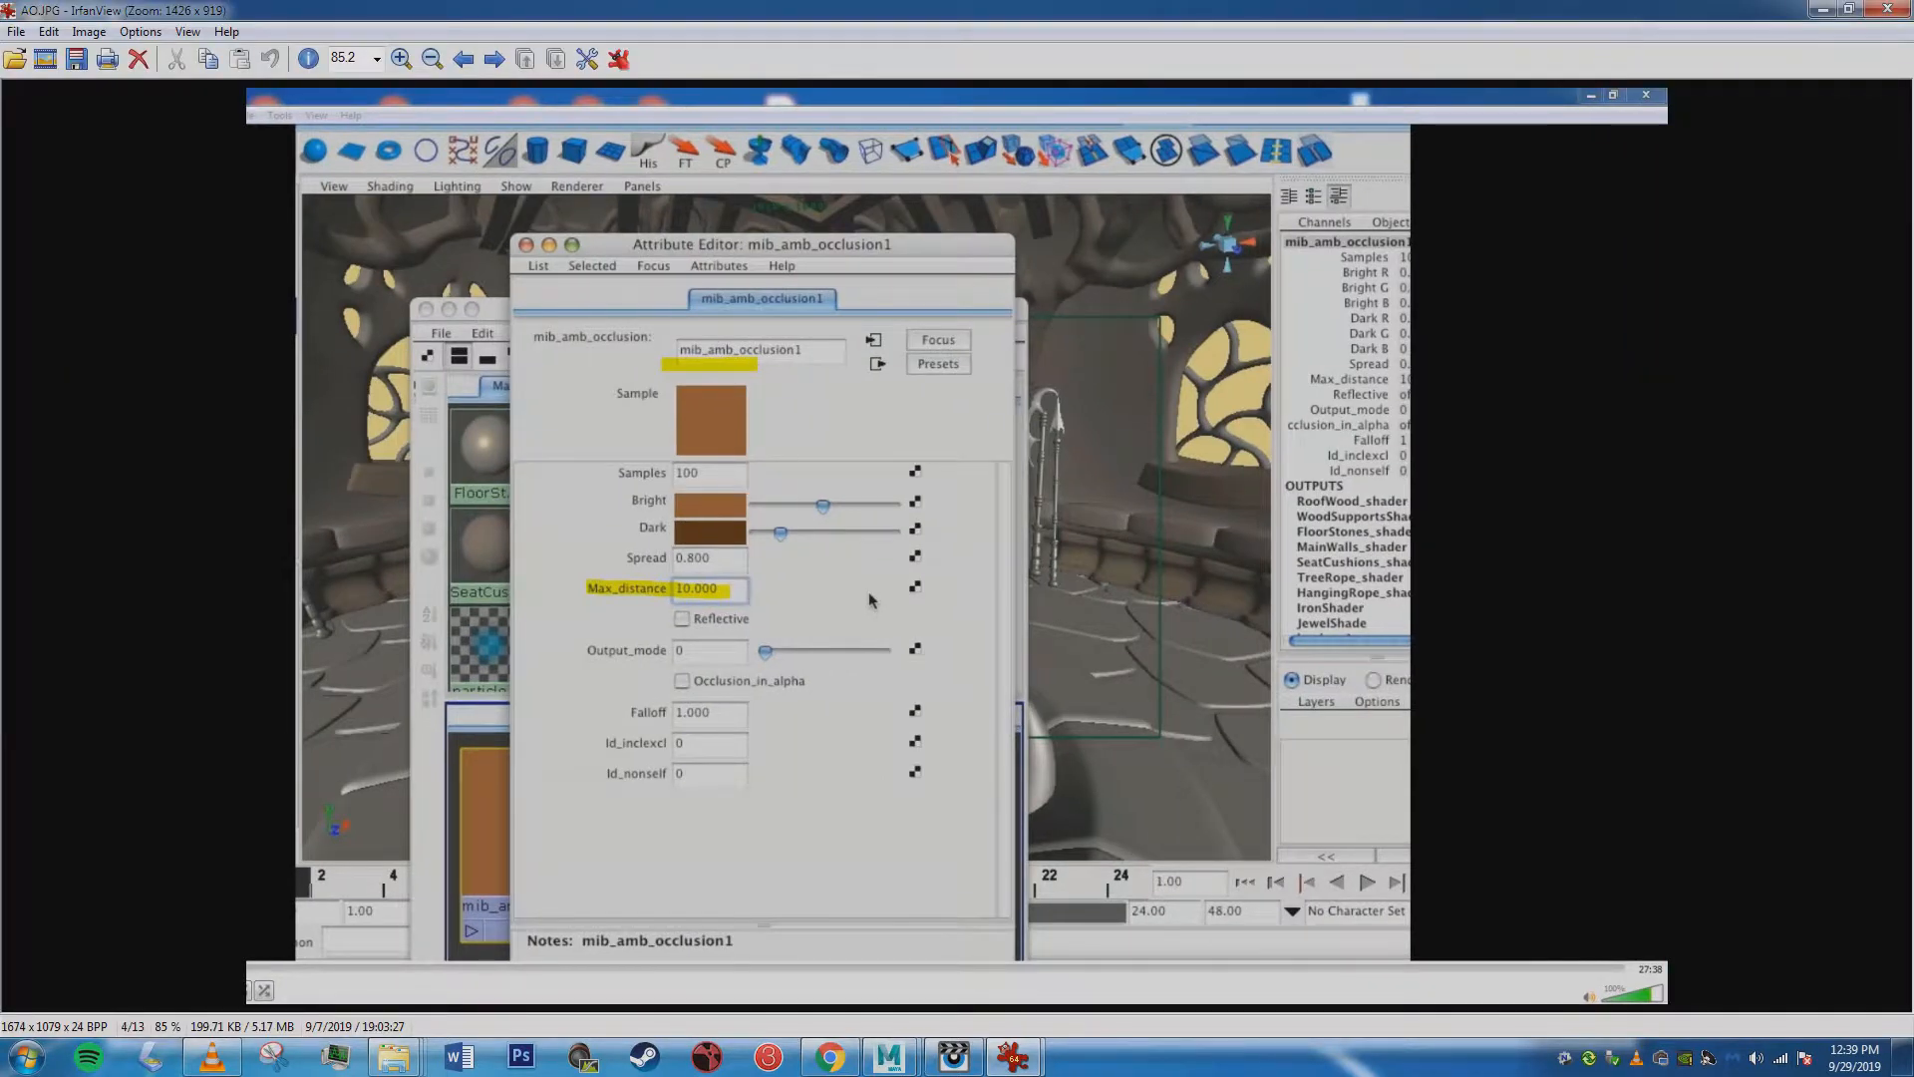
{"action": "left_click", "coordinate": [1849, 9]}
{"action": "left_click_drag", "start_coordinate": [1196, 14], "coordinate": [1349, 8]}
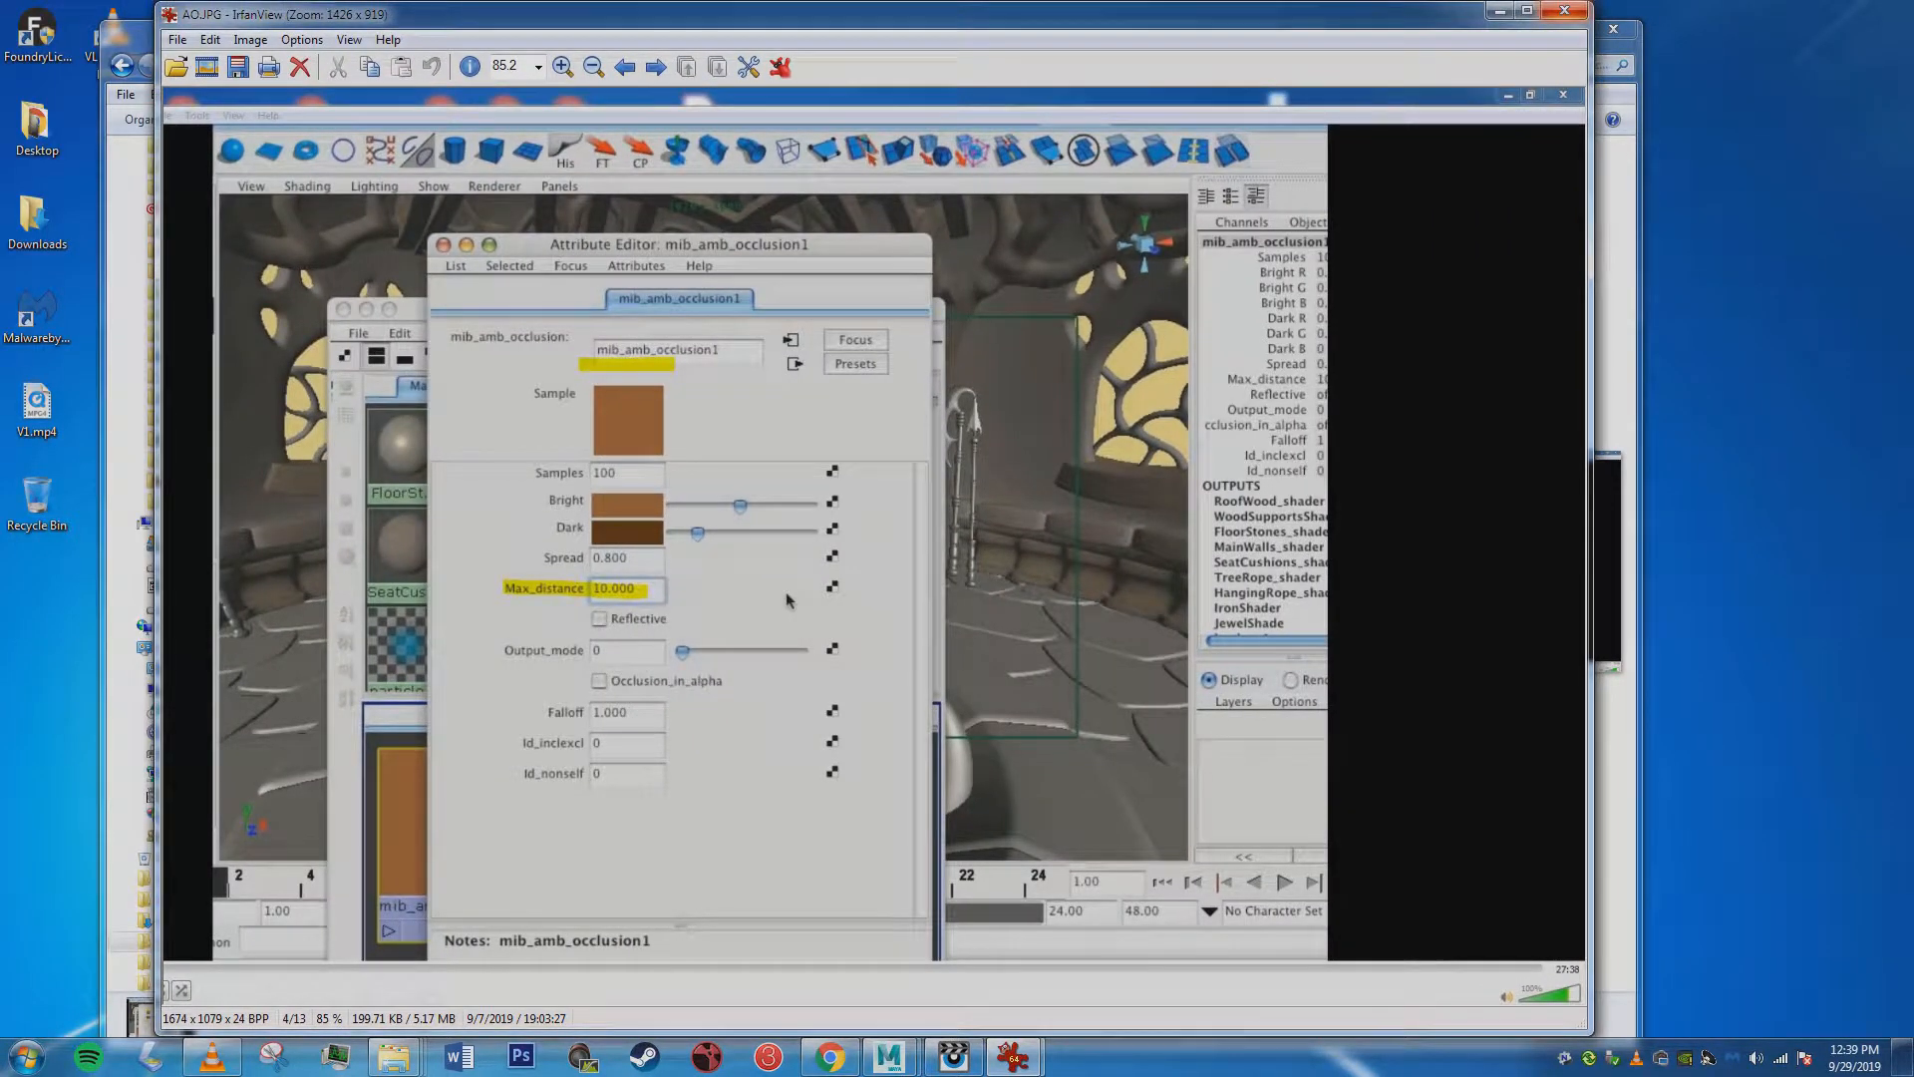
{"action": "left_click", "coordinate": [1563, 10]}
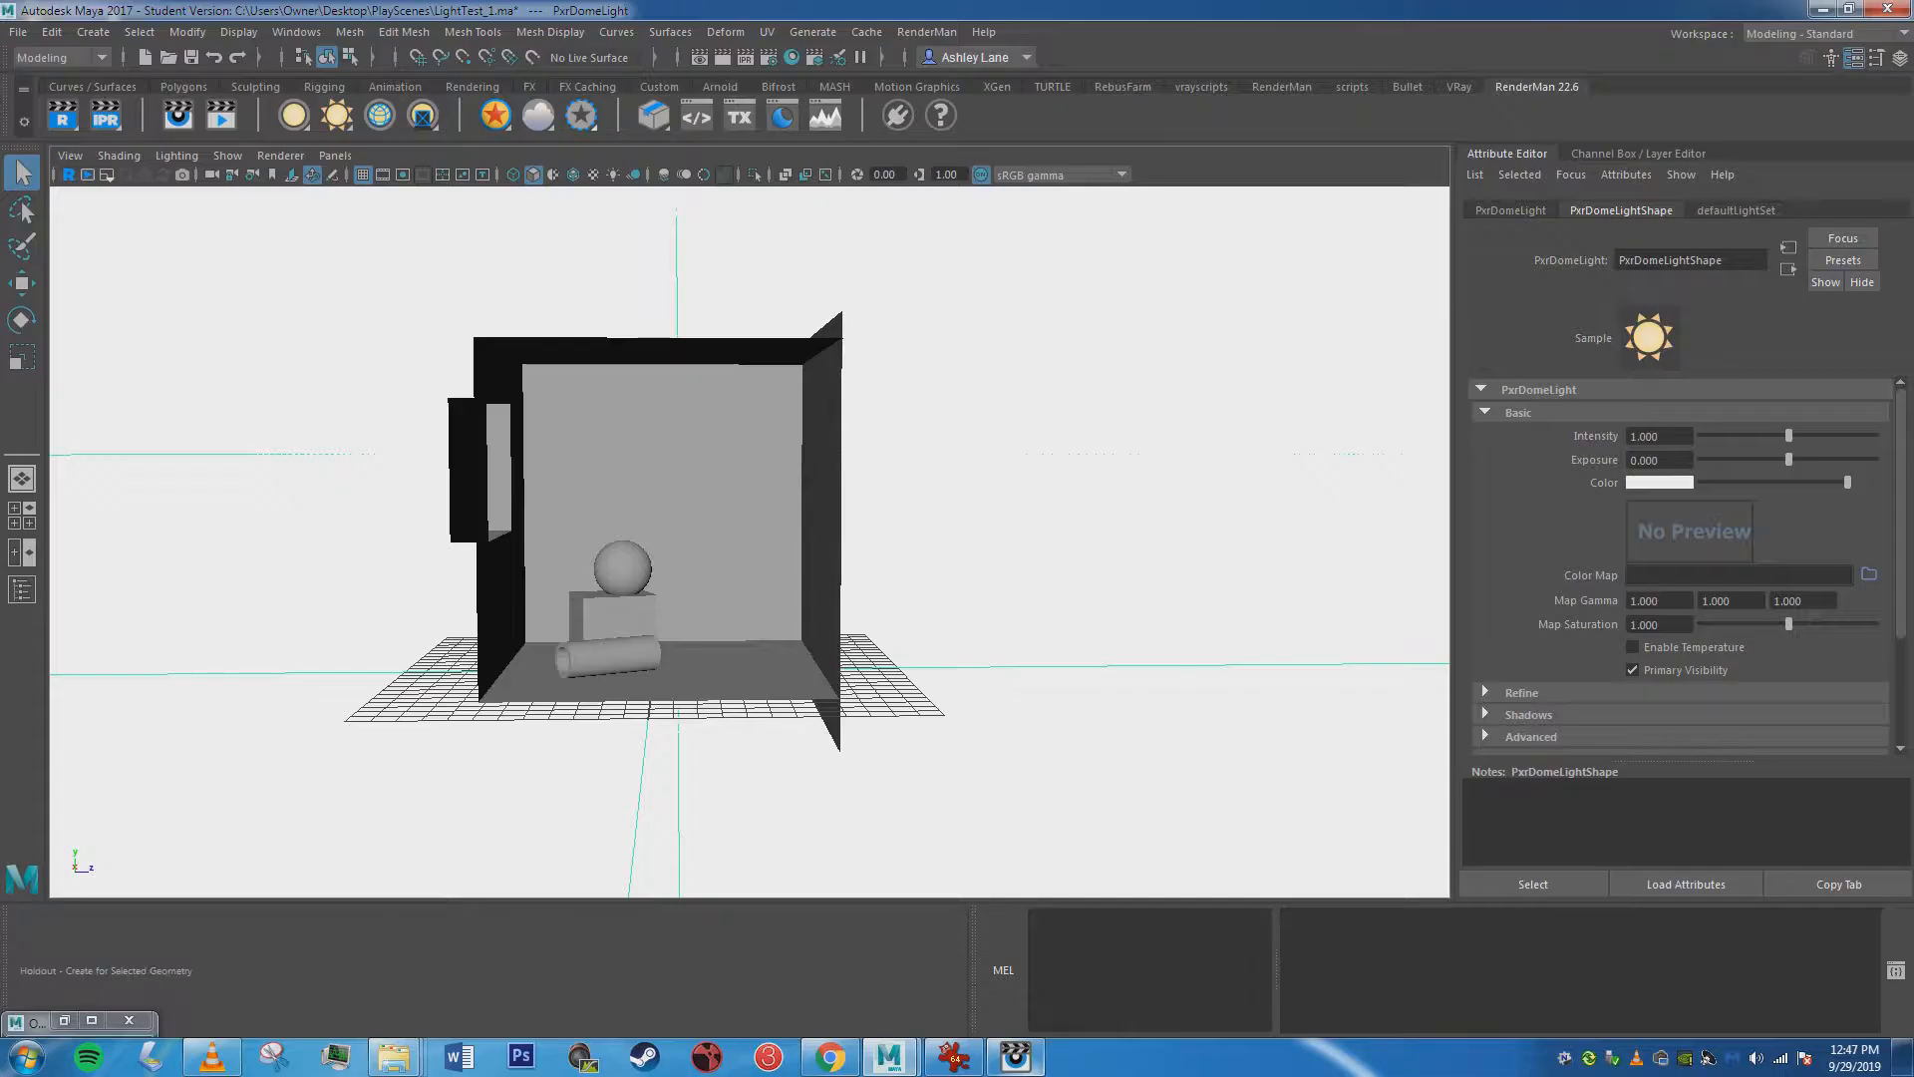
Add a RenderMan PxrDomeLight to the room scene in Maya and delete it again.
{"action": "key", "text": "Delete"}
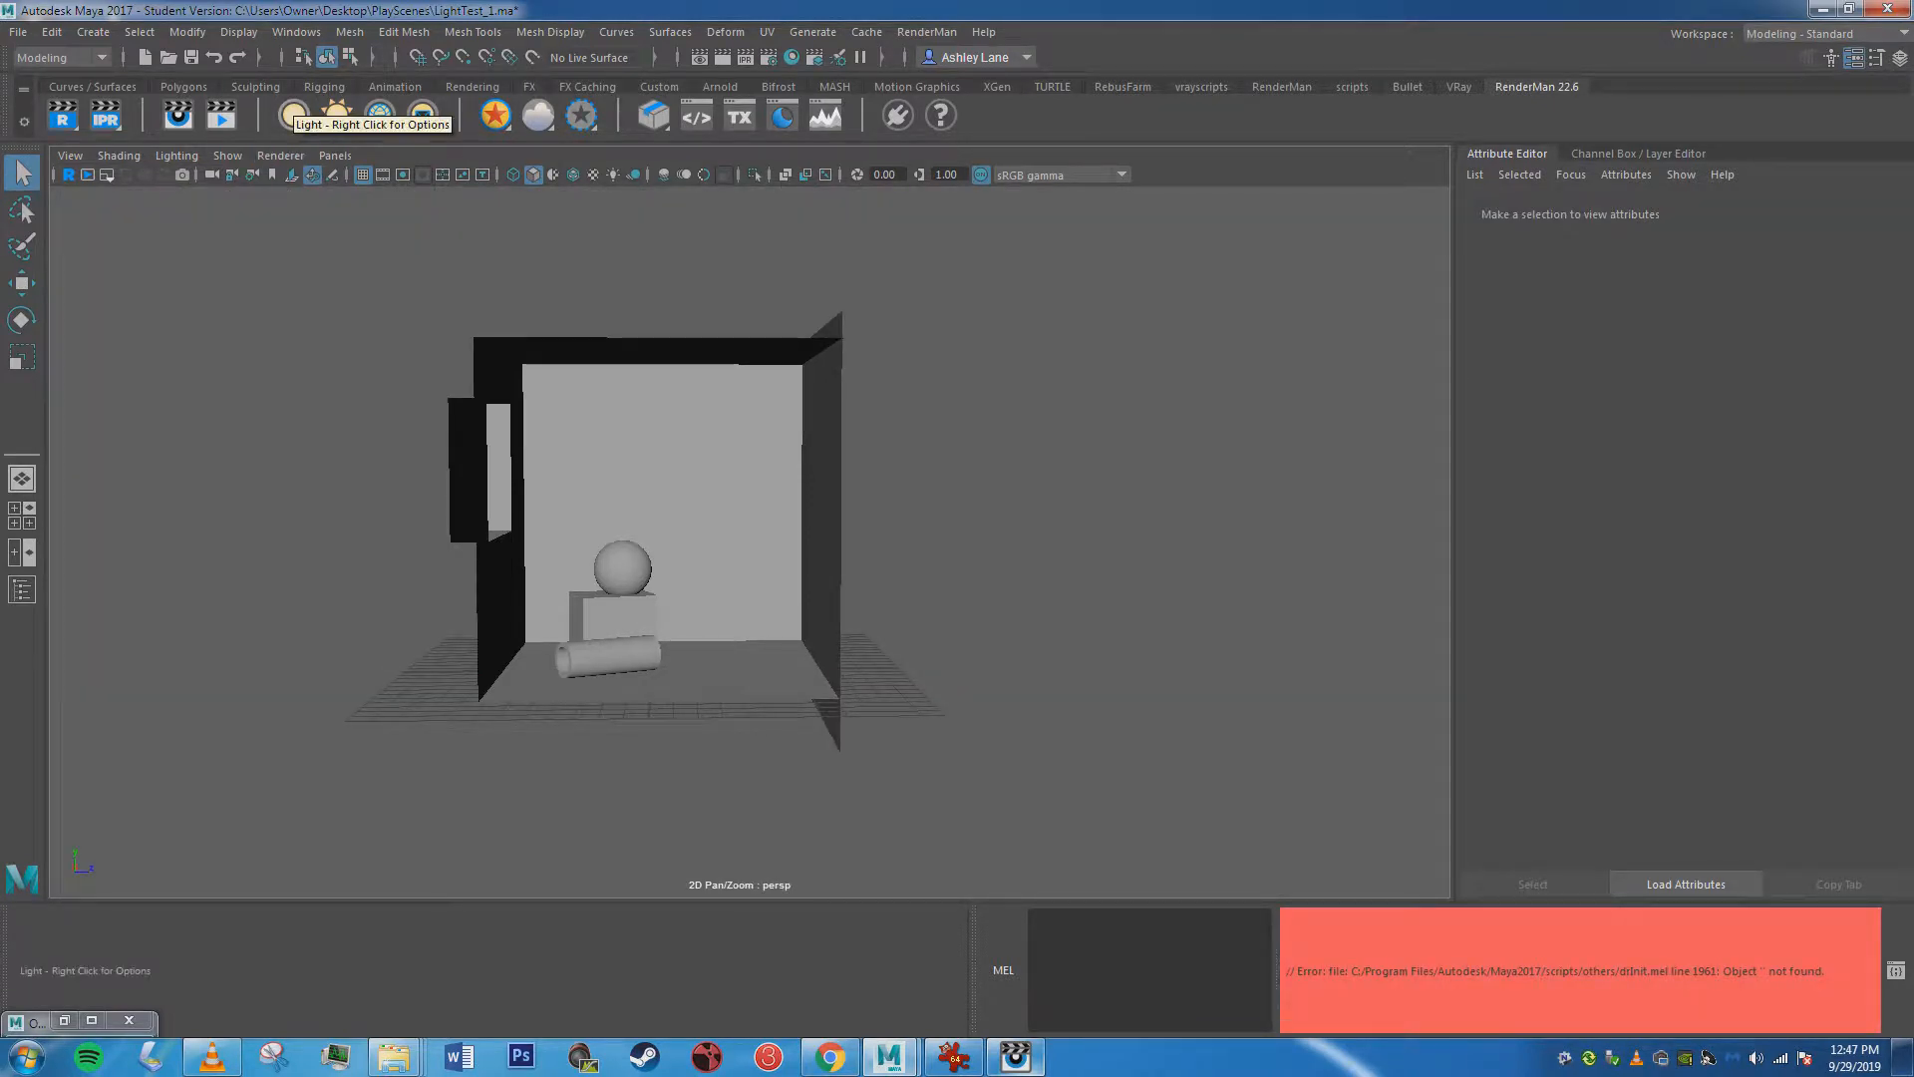
{"action": "right_click", "coordinate": [337, 114]}
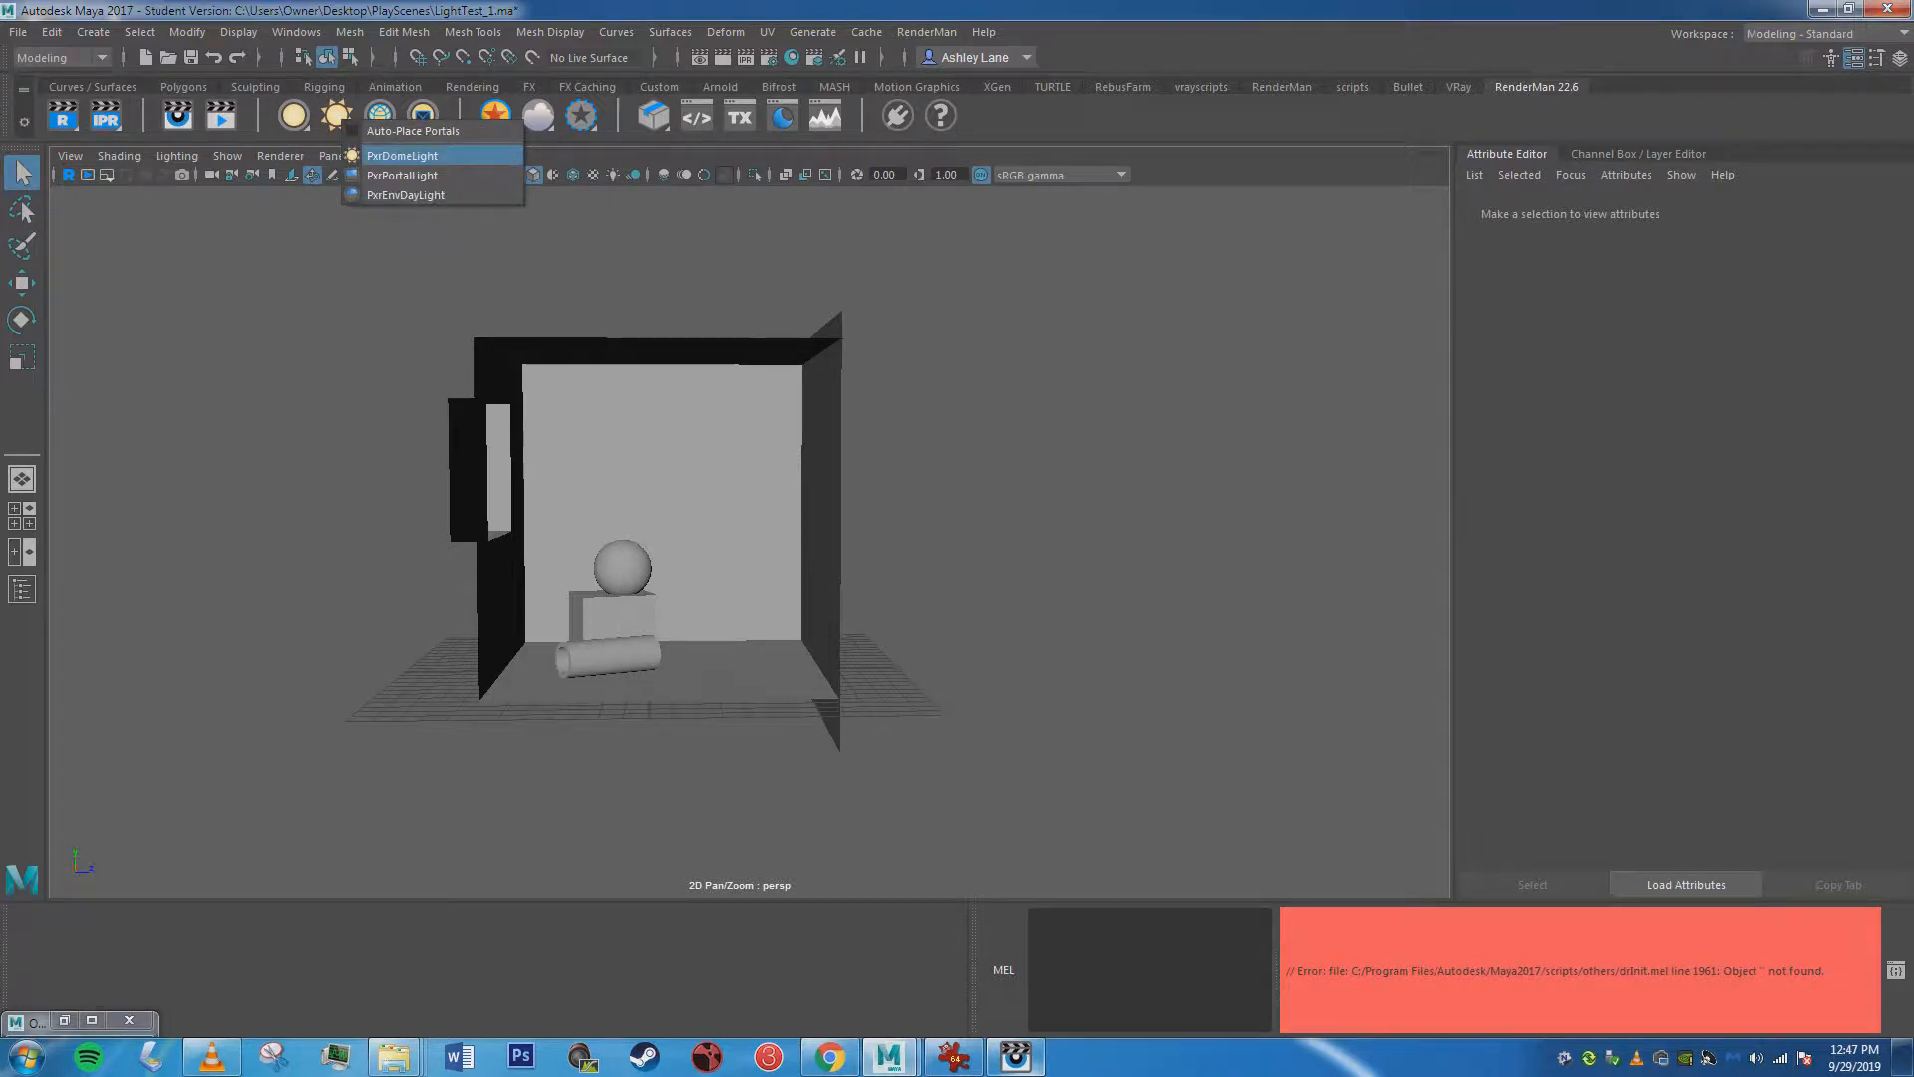
{"action": "left_click", "coordinate": [401, 156]}
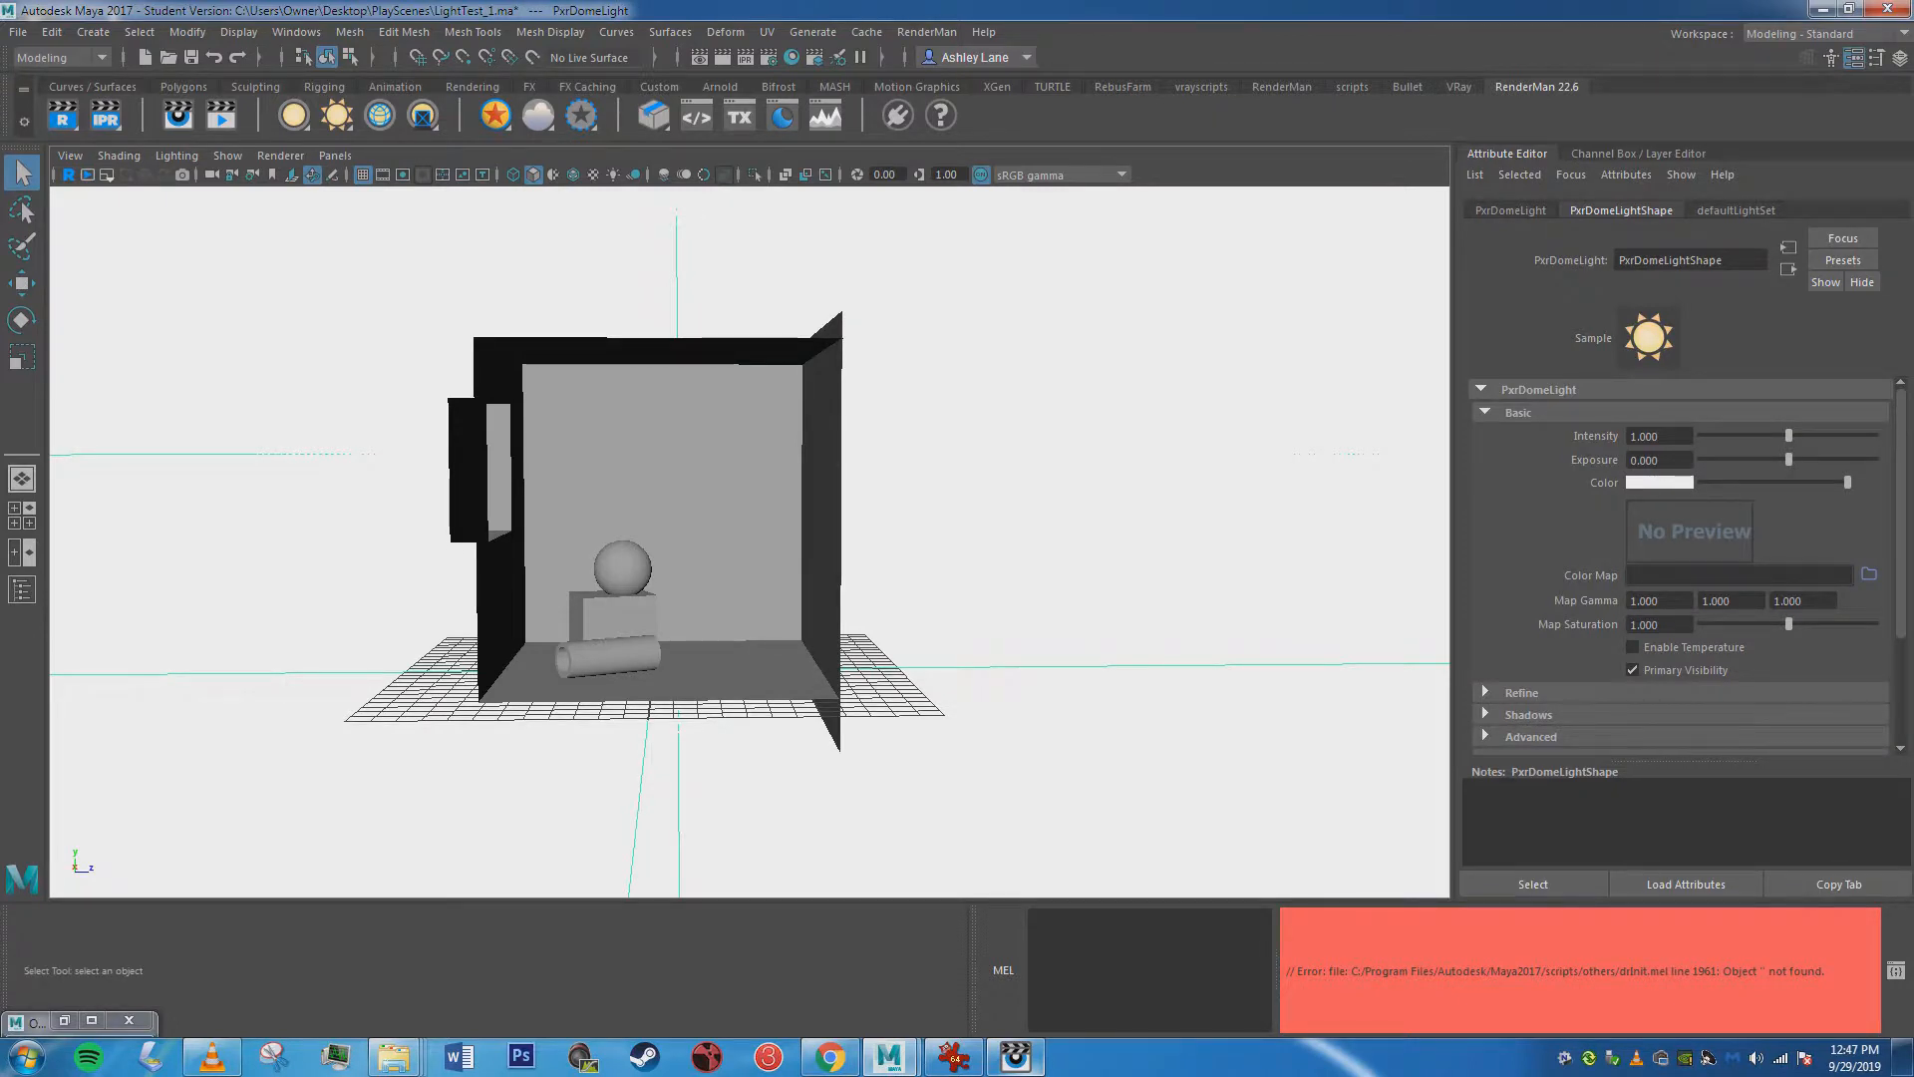
{"action": "key", "text": "Delete"}
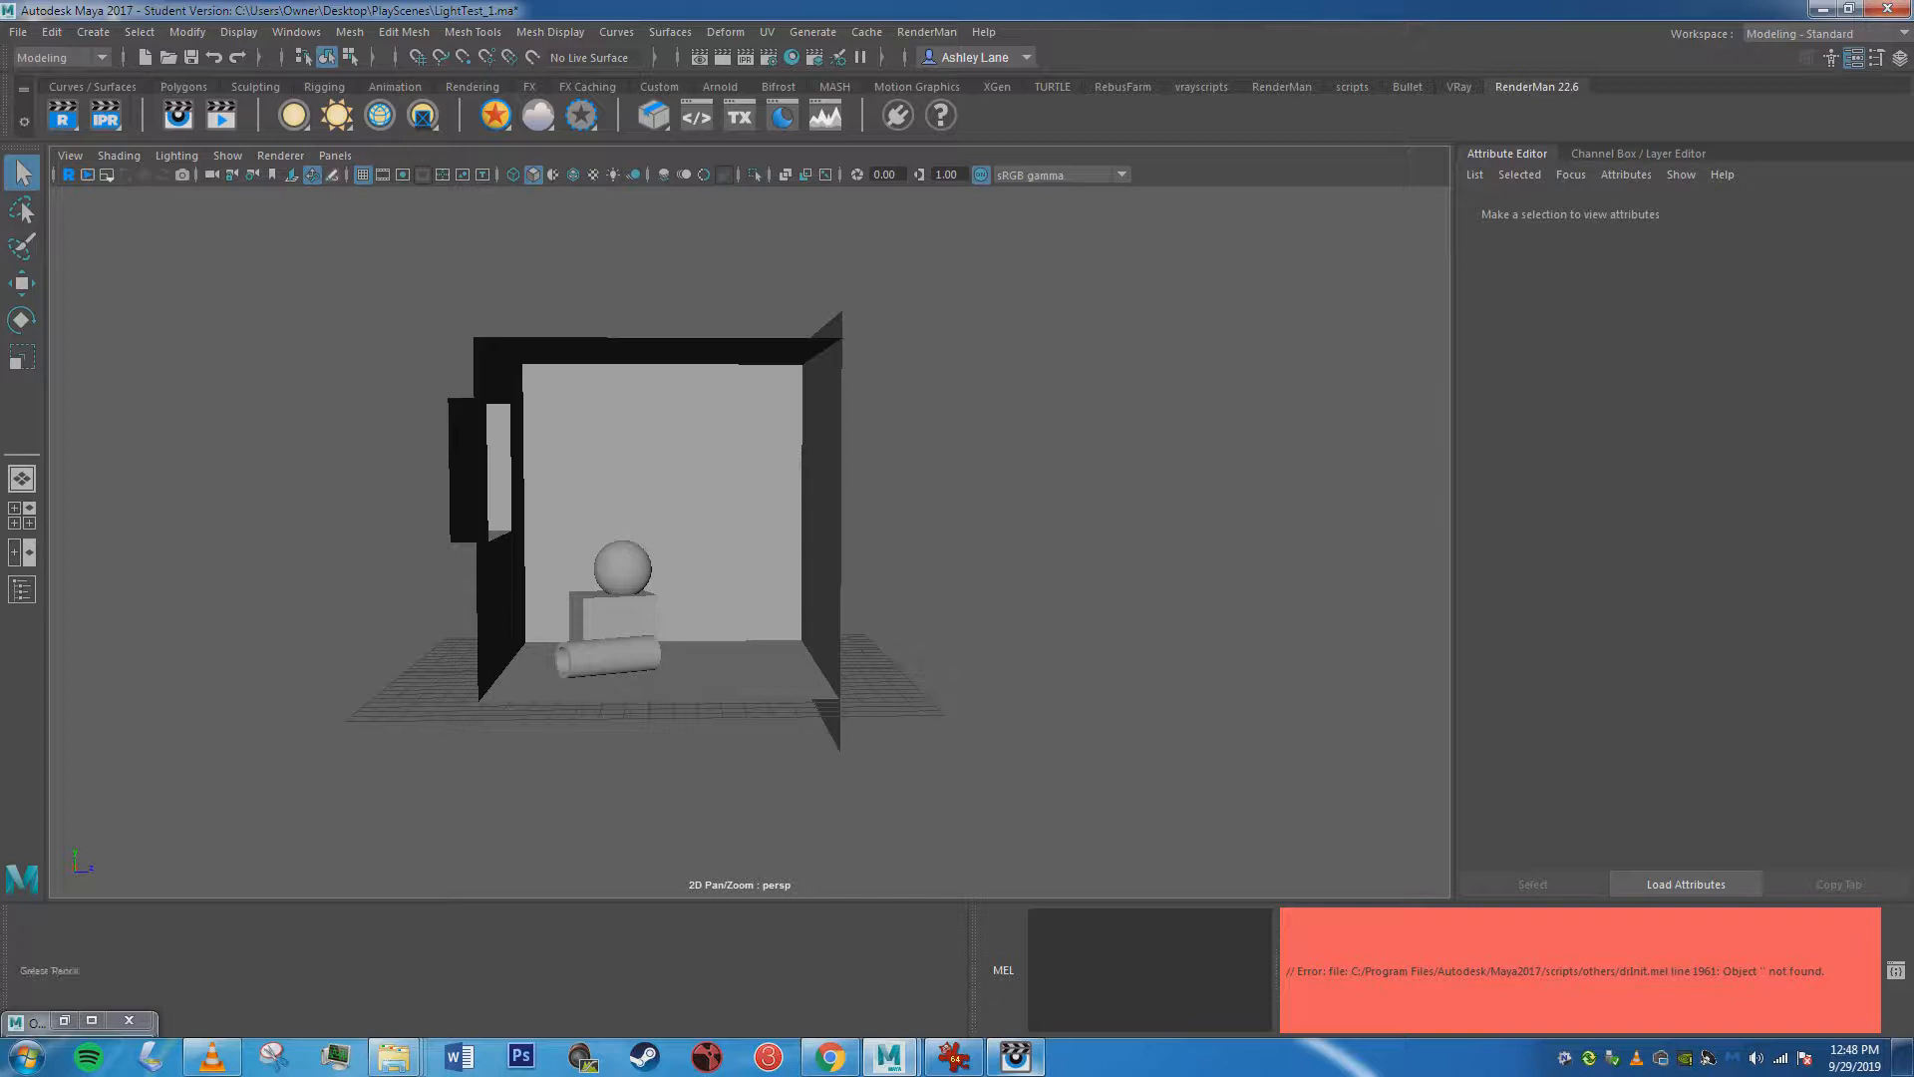
Add a PxrDomeLight to the room scene, then view the earlier render and minimize the render window.
{"action": "right_click", "coordinate": [337, 114]}
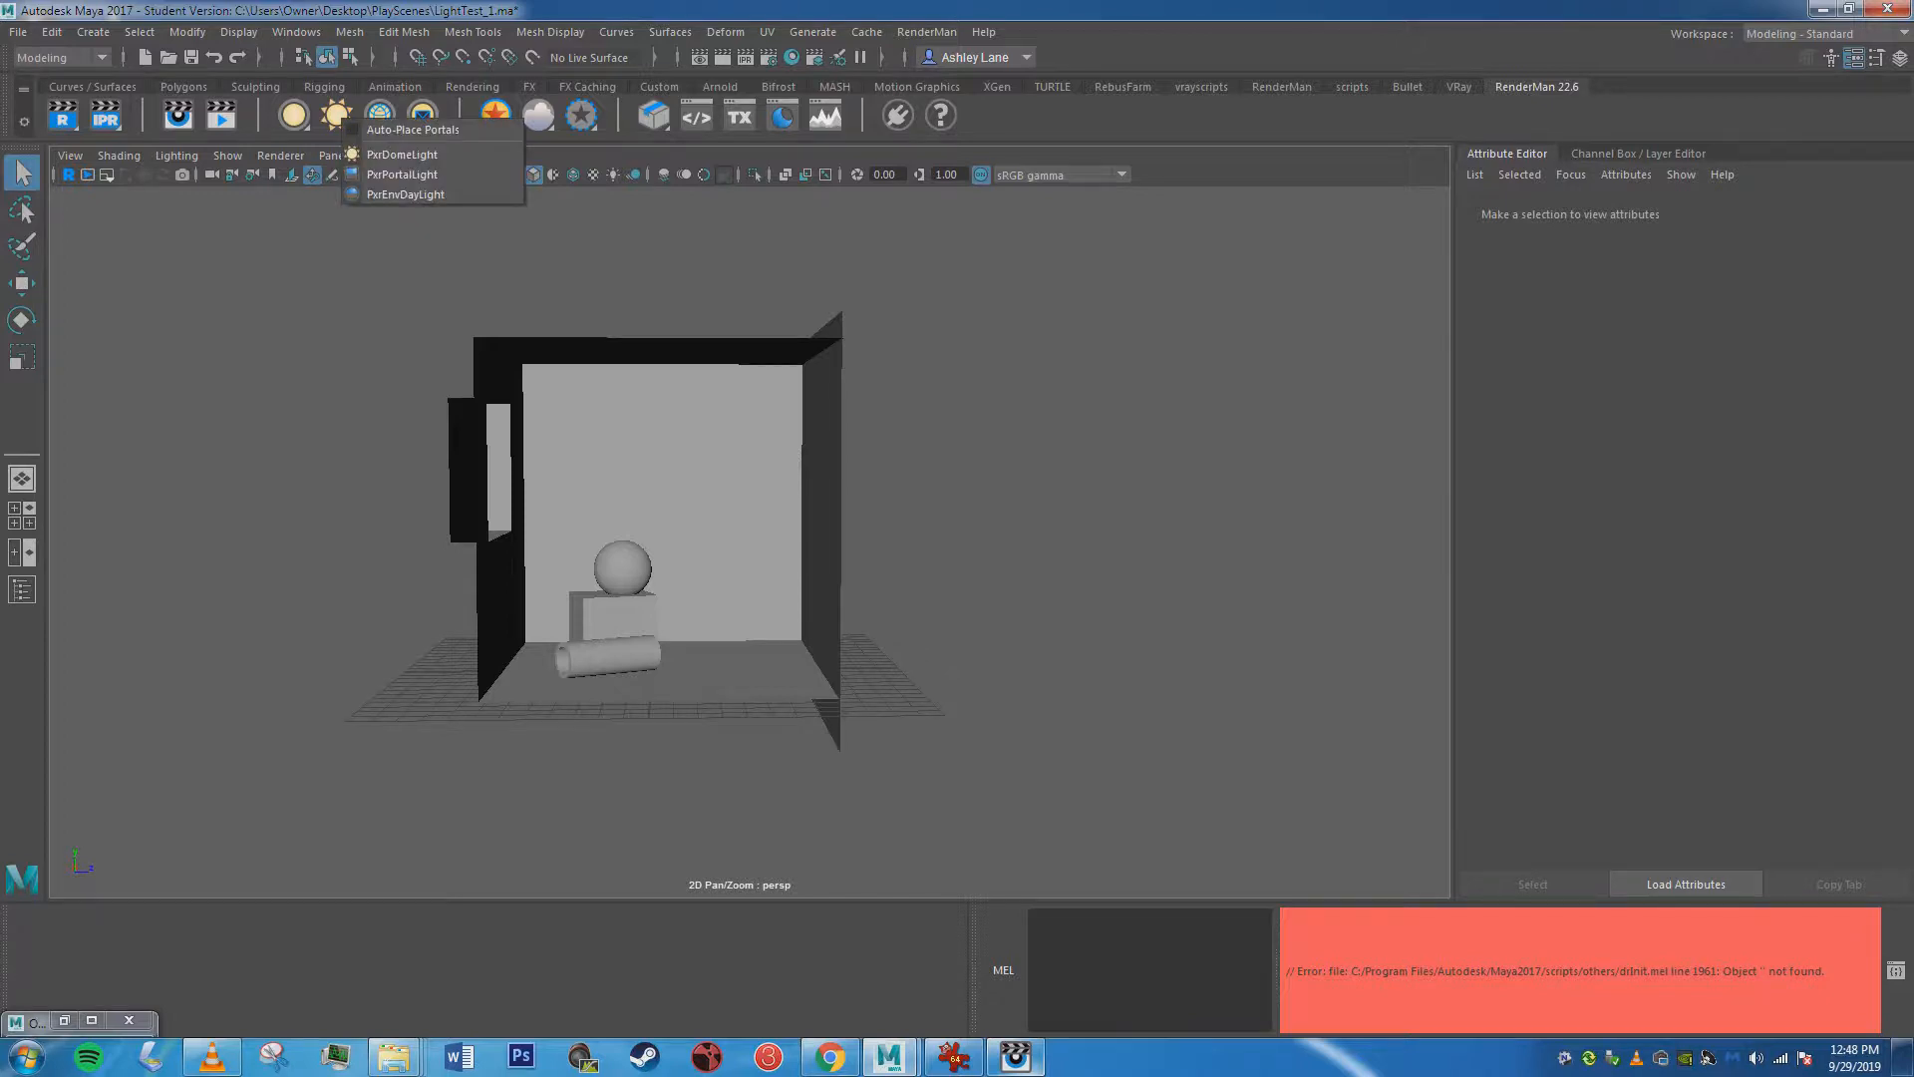
{"action": "left_click", "coordinate": [402, 155]}
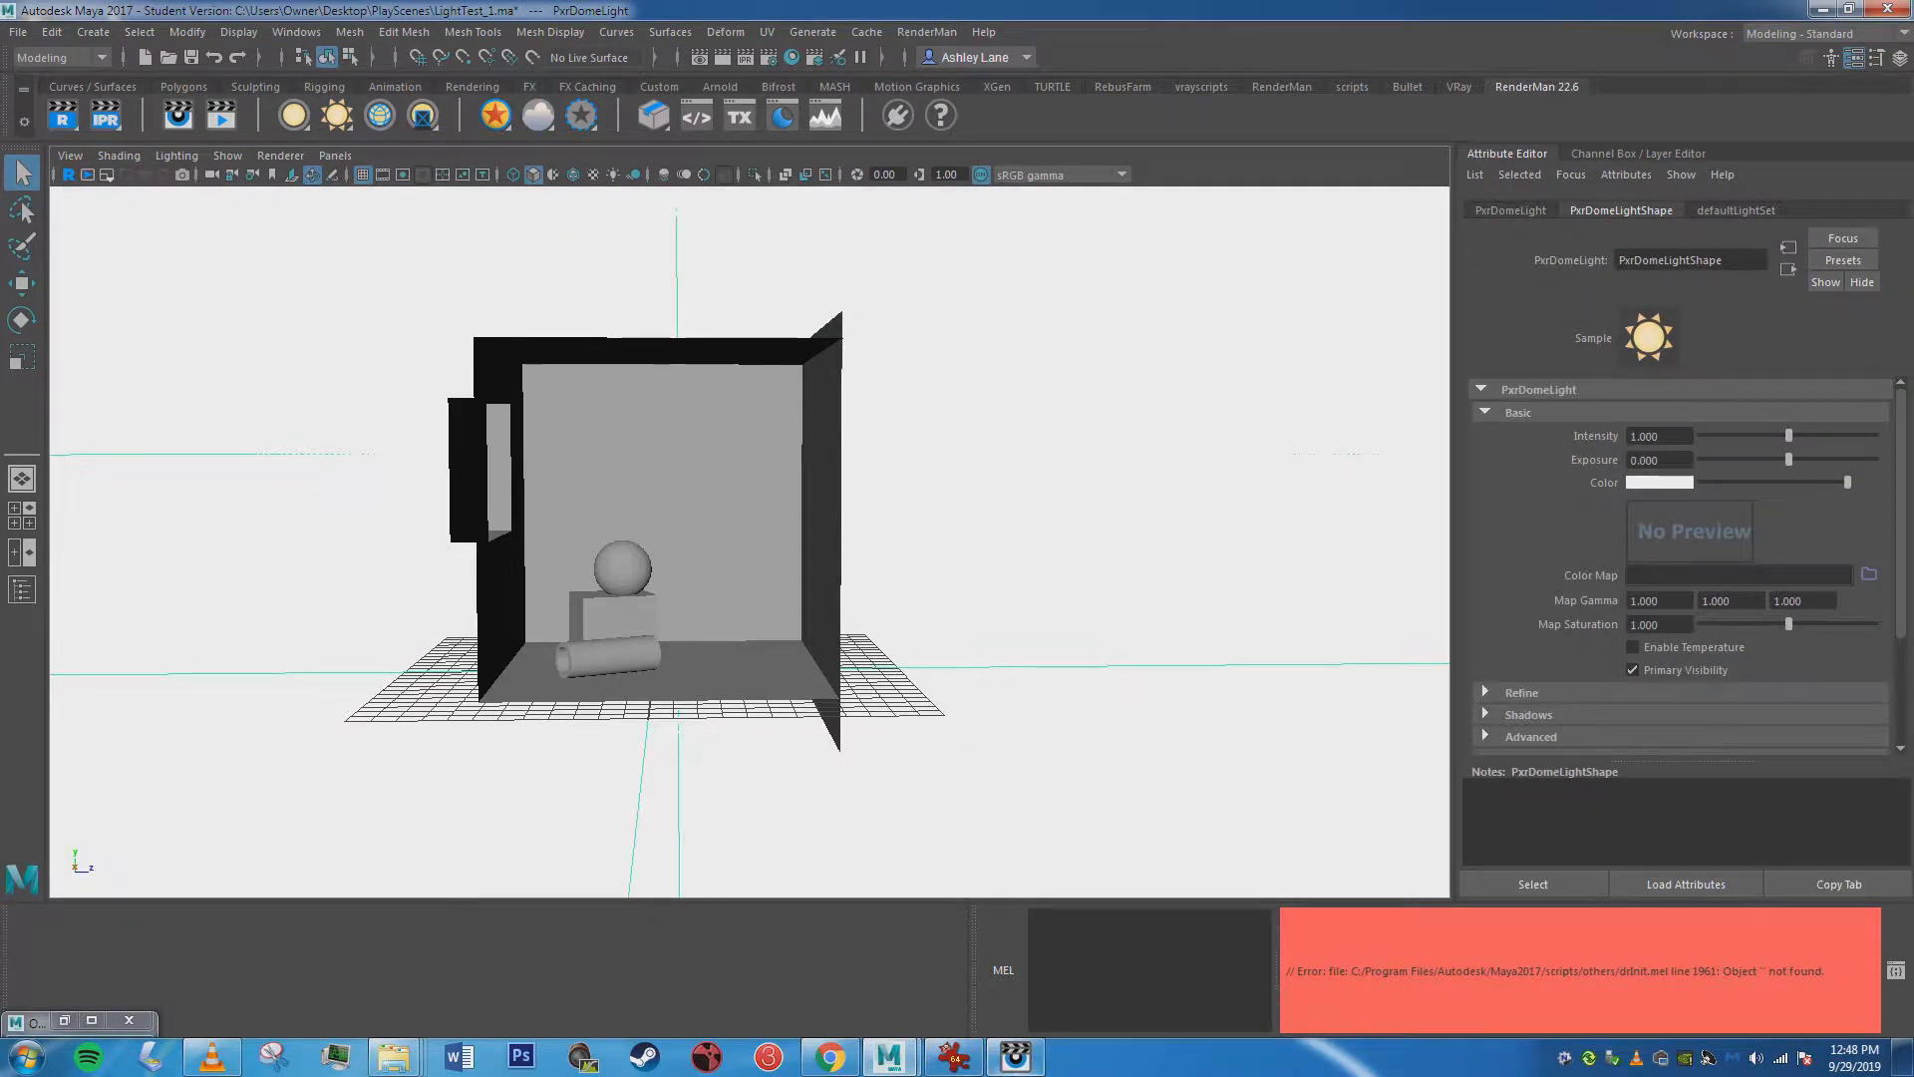
{"action": "left_click", "coordinate": [1015, 1056]}
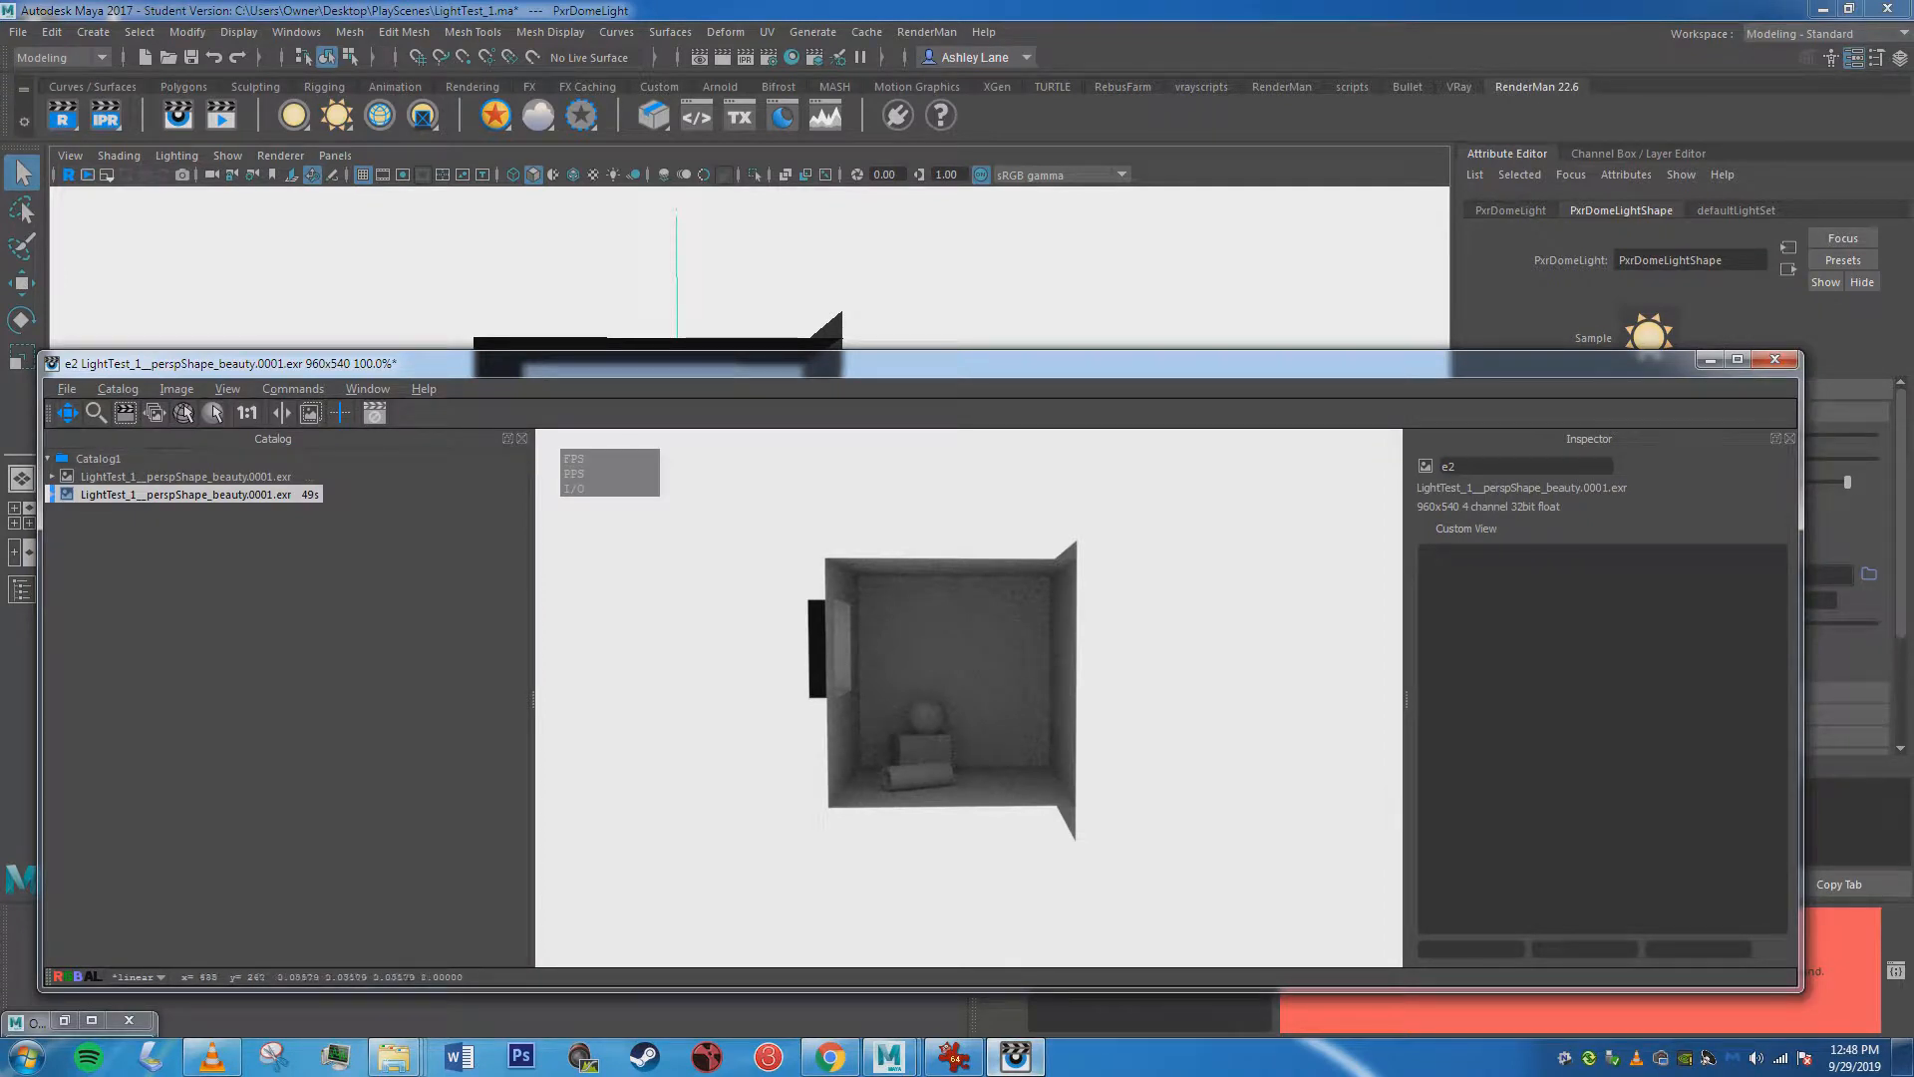
{"action": "left_click", "coordinate": [1709, 359]}
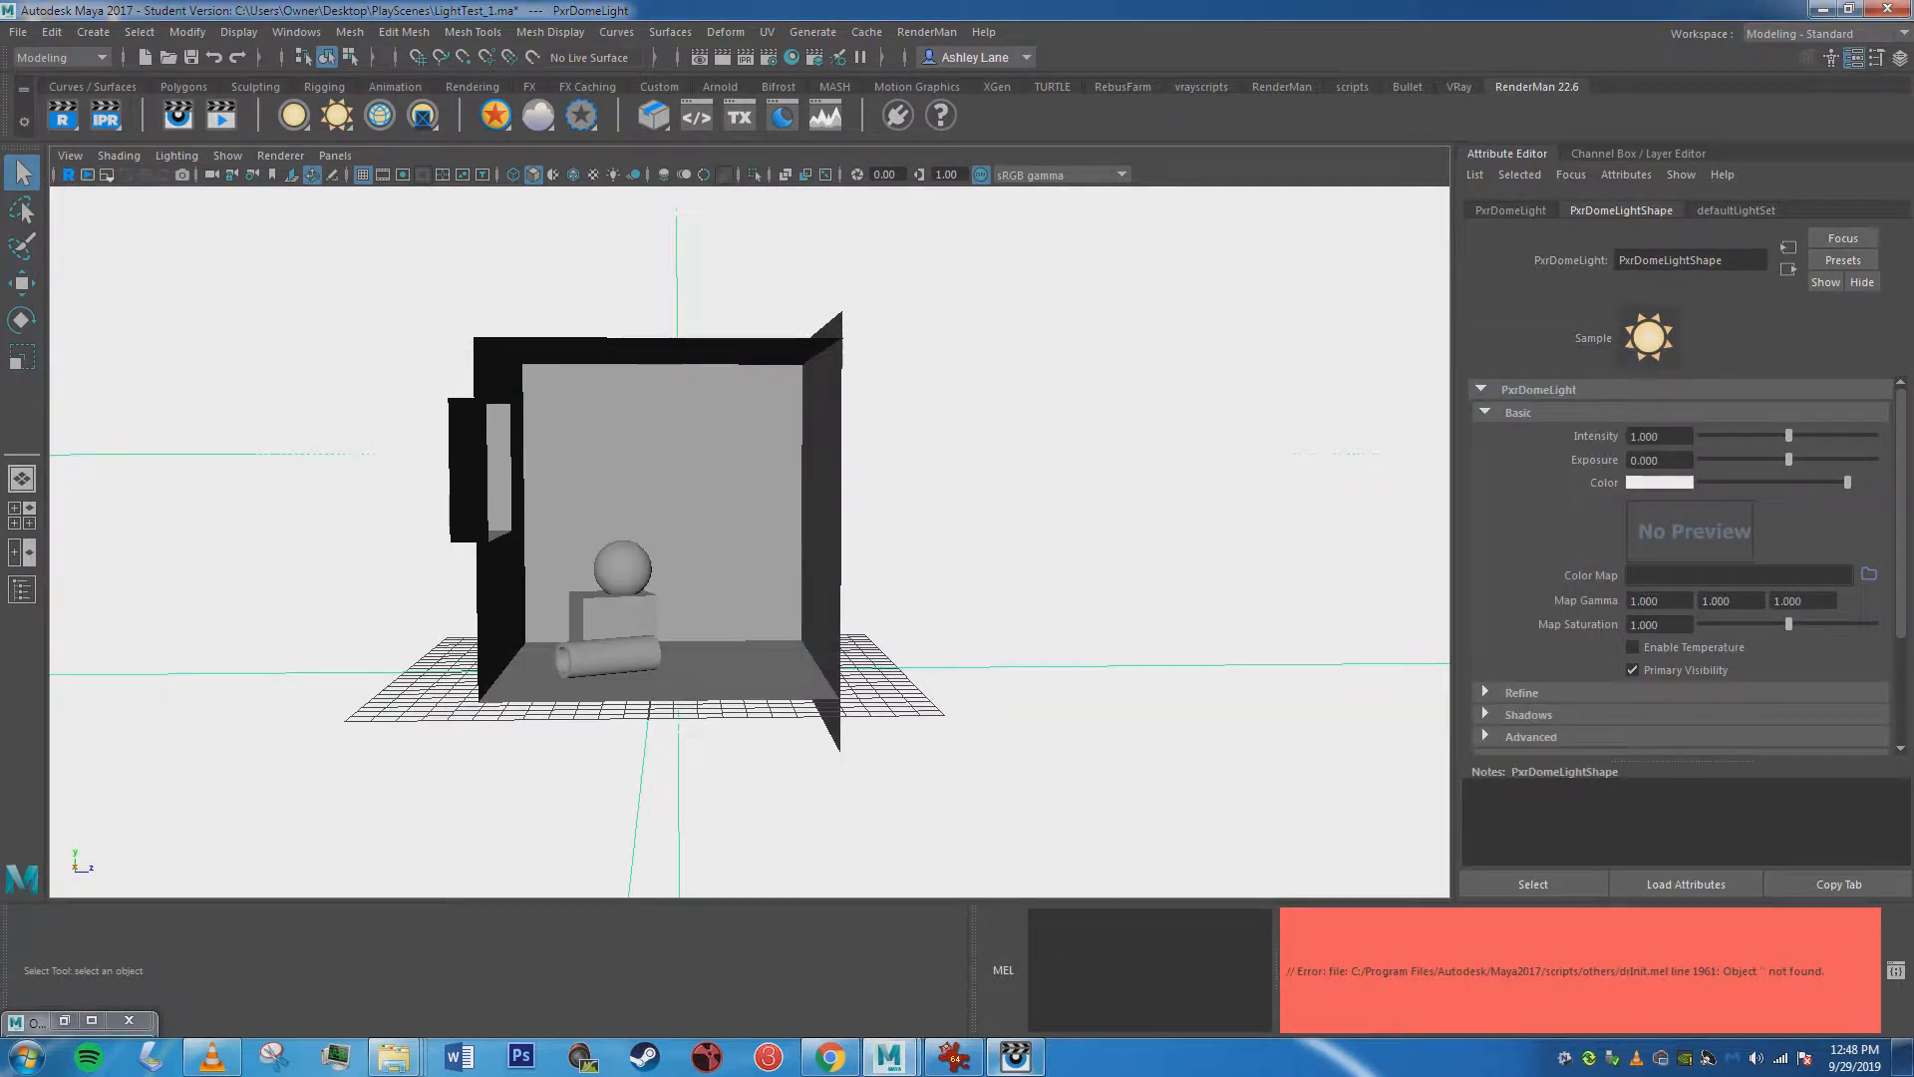
Set the dome light's color to a medium orange-brown.
{"action": "left_click_drag", "start_coordinate": [749, 538], "coordinate": [740, 578], "text": "alt"}
{"action": "middle_click_drag", "start_coordinate": [658, 558], "coordinate": [690, 570], "text": "alt"}
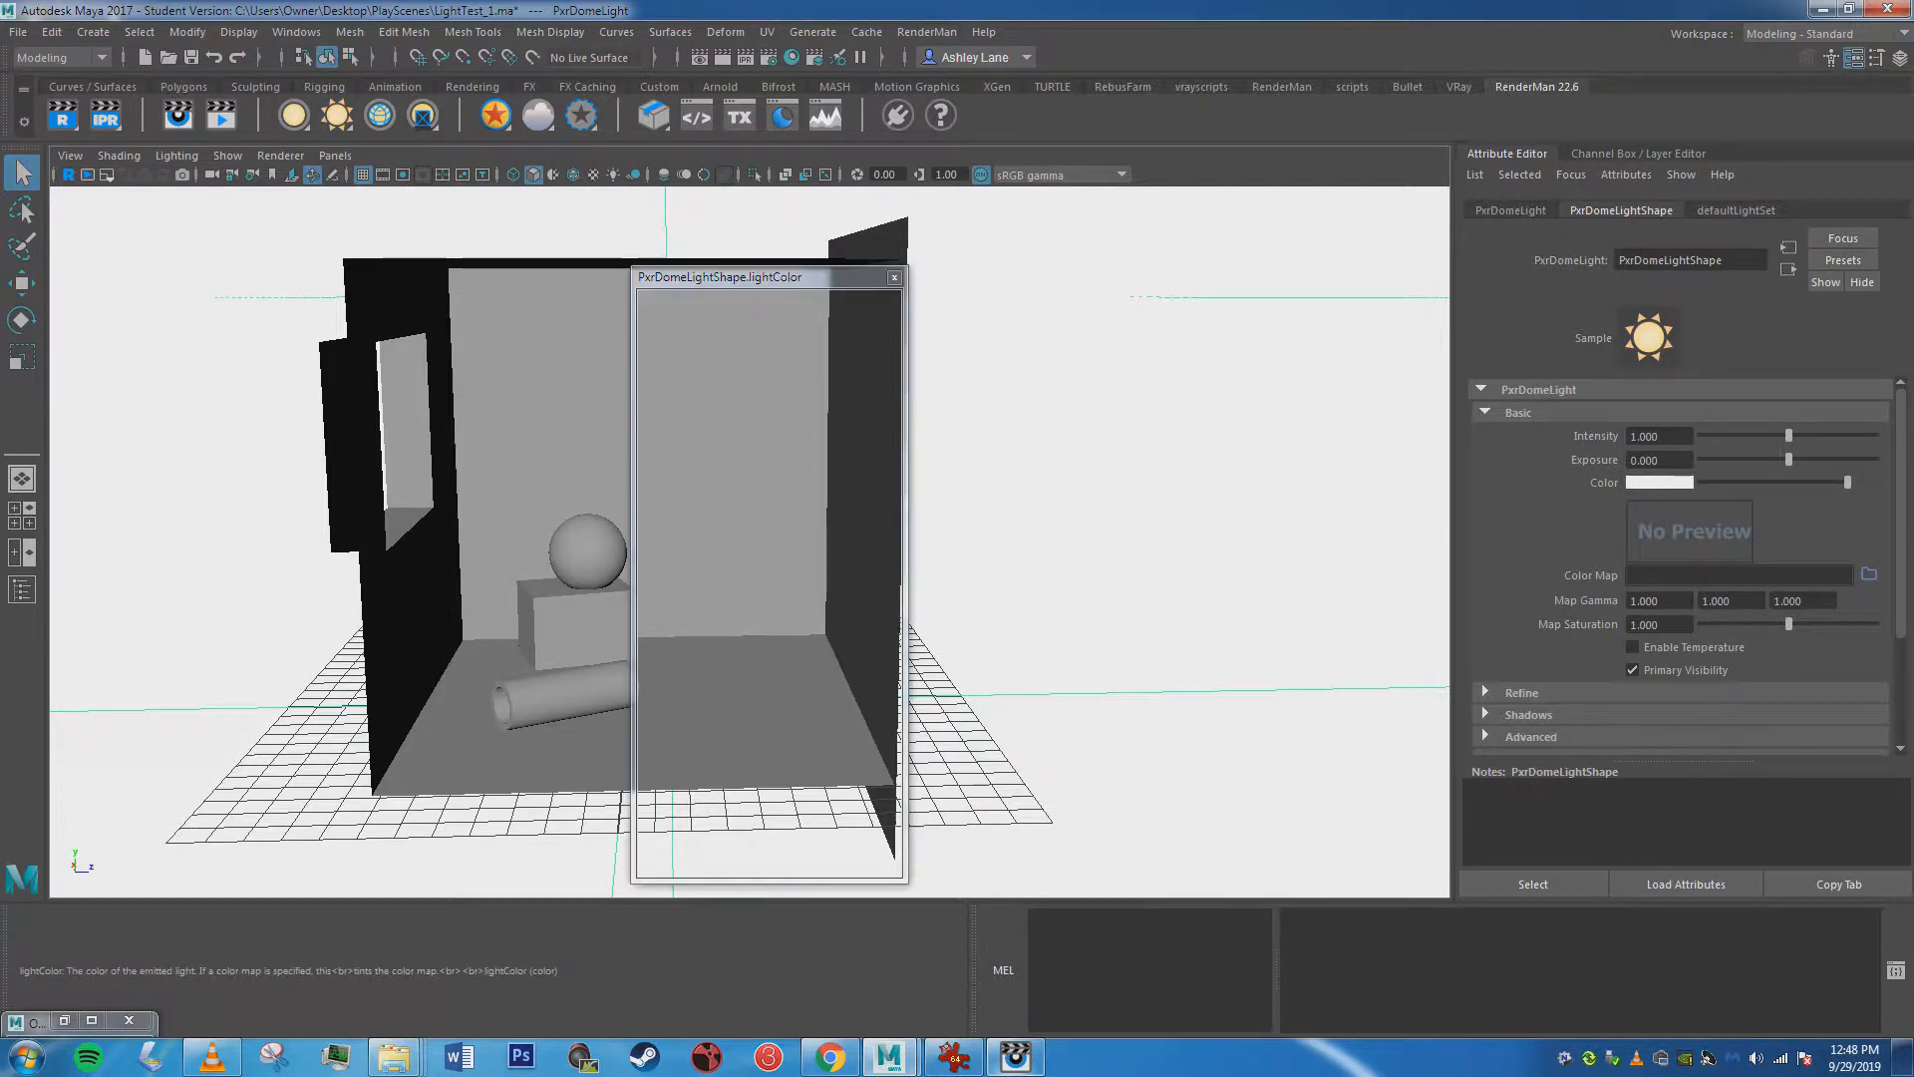
{"action": "left_click", "coordinate": [1659, 483]}
{"action": "left_click", "coordinate": [797, 519]}
{"action": "left_click_drag", "start_coordinate": [847, 512], "coordinate": [844, 487]}
{"action": "left_click", "coordinate": [776, 864]}
{"action": "mouse_move", "coordinate": [747, 558]}
{"action": "left_mouse_down", "text": "alt"}
{"action": "mouse_move", "coordinate": [733, 498]}
{"action": "mouse_move", "coordinate": [727, 533]}
{"action": "left_mouse_up", "text": "alt"}
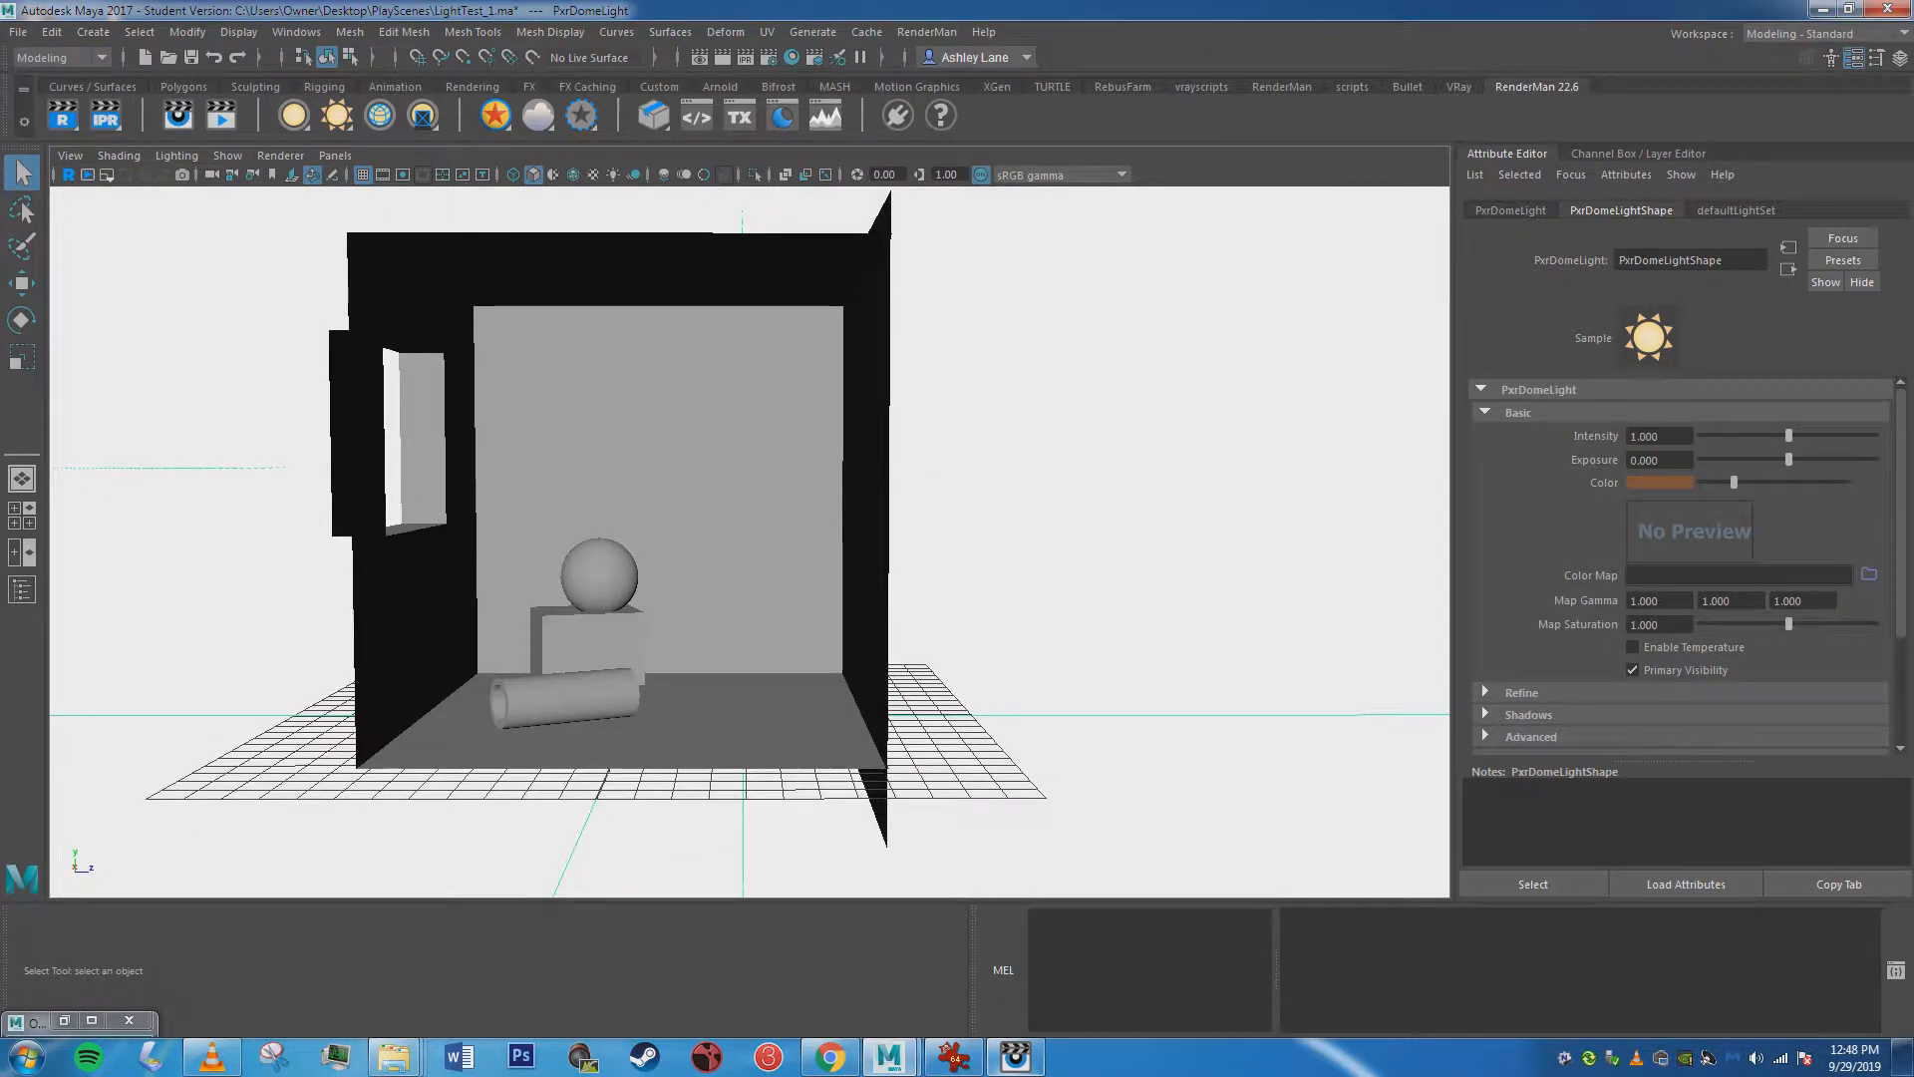
Expand the dome light's shadow settings, start an IPR render of the room and resize the render window to the image.
{"action": "left_click", "coordinate": [1529, 714]}
{"action": "scroll", "coordinate": [1675, 618], "scroll_direction": "down", "scroll_amount": 3}
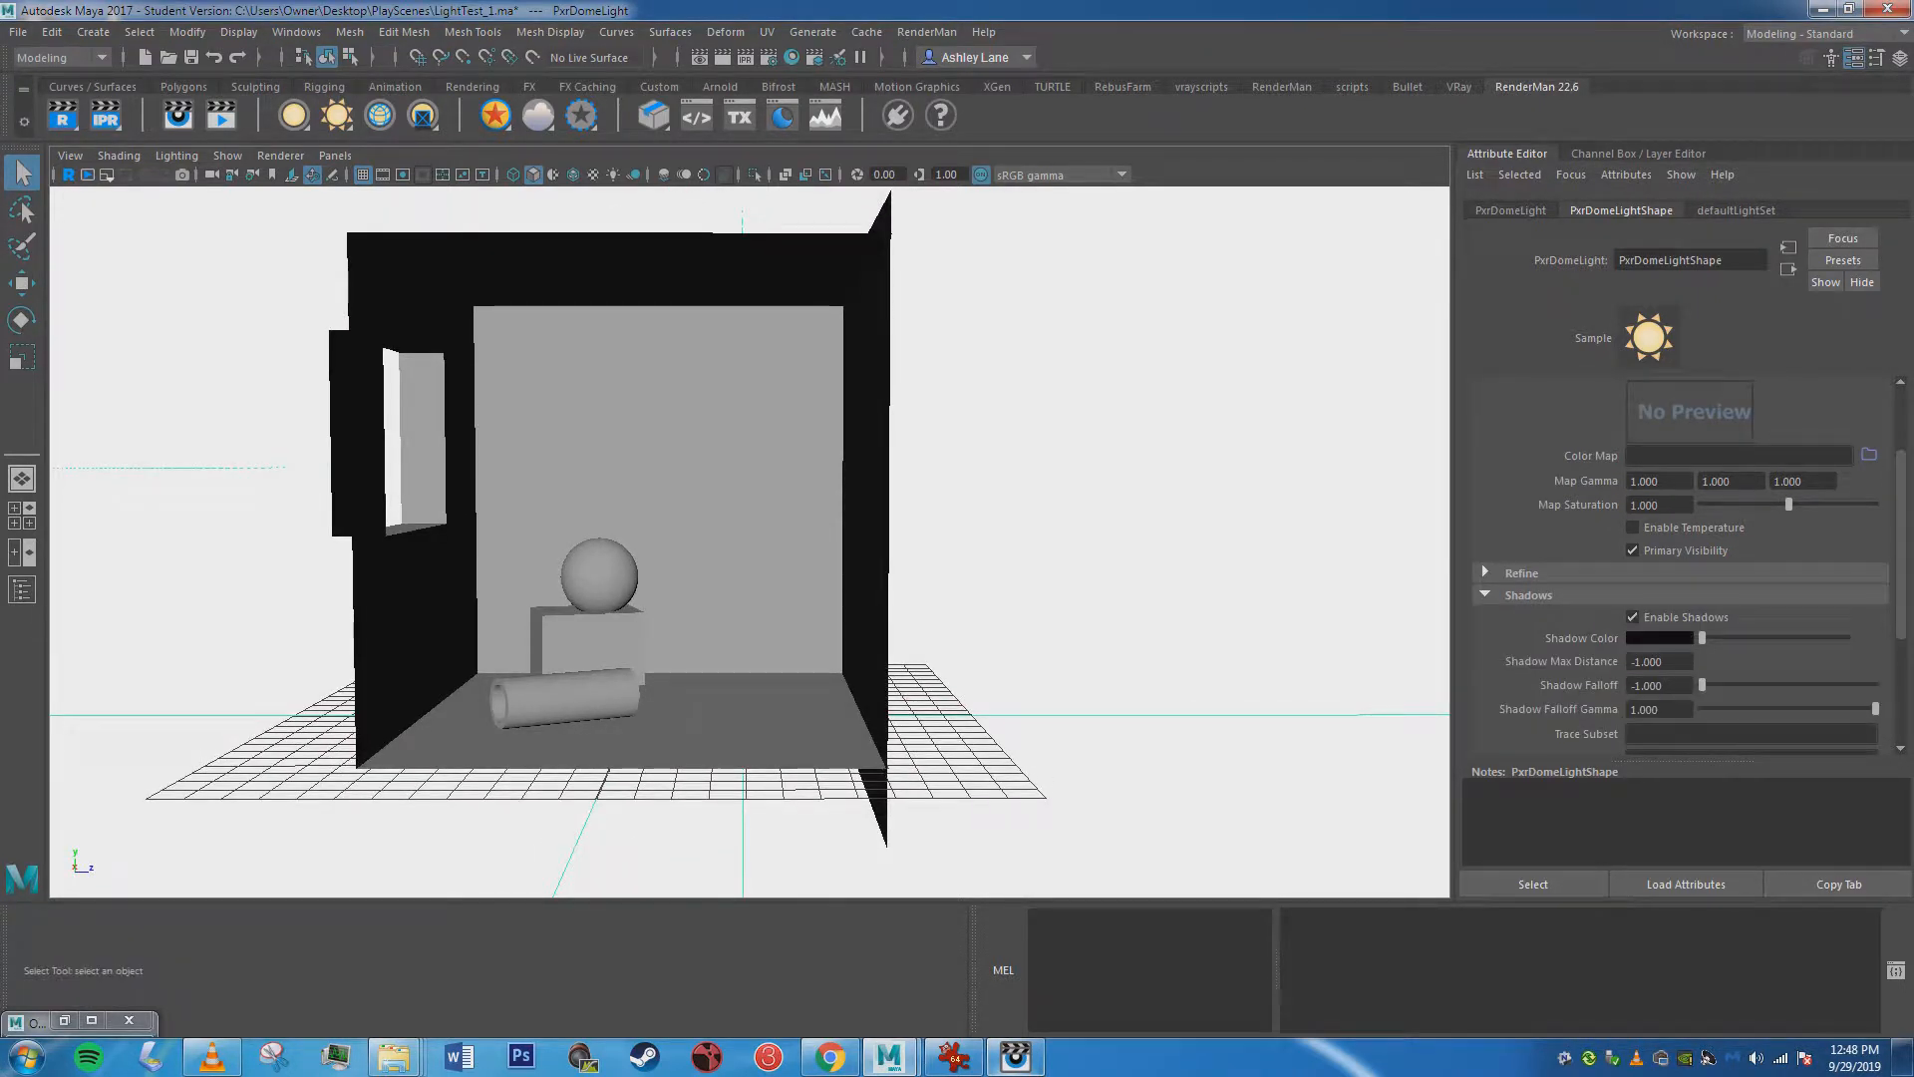
{"action": "left_click", "coordinate": [106, 115]}
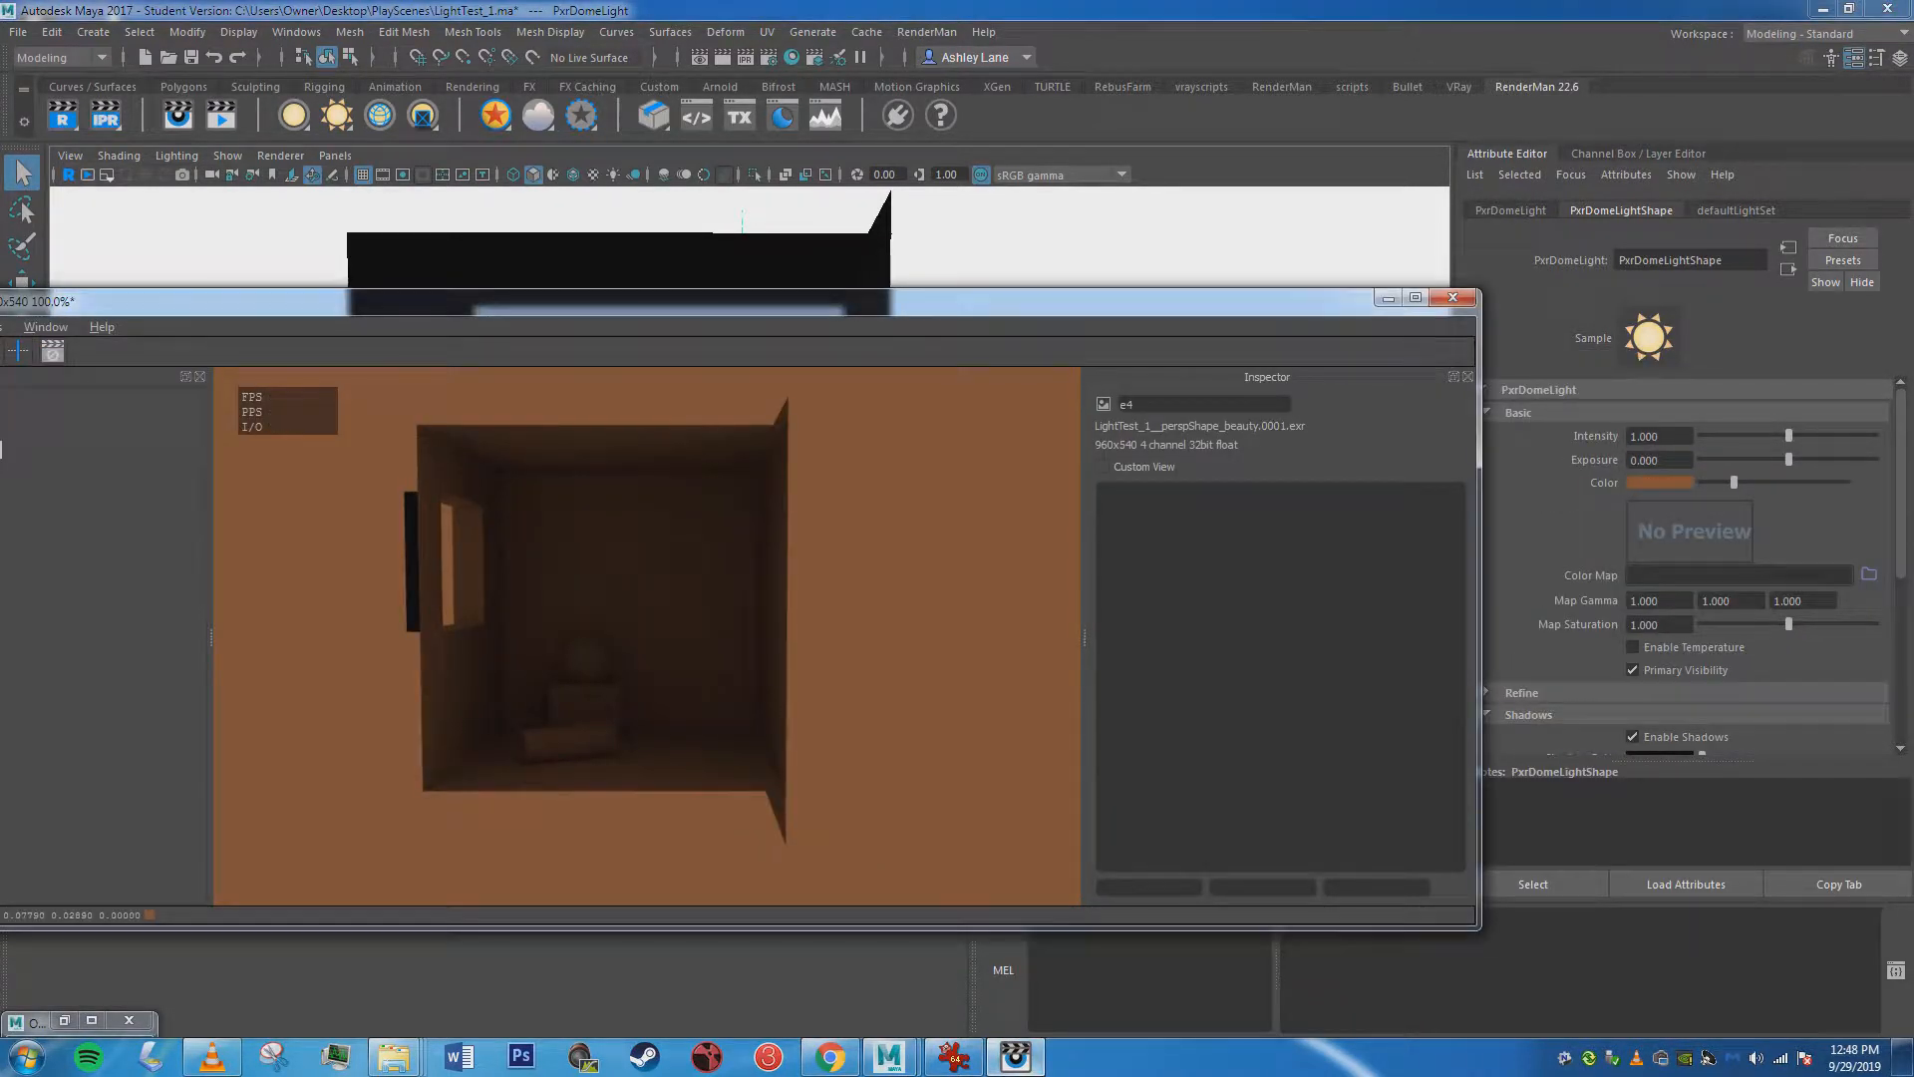
{"action": "left_click_drag", "start_coordinate": [1479, 608], "coordinate": [1131, 608]}
{"action": "left_click_drag", "start_coordinate": [559, 301], "coordinate": [861, 310]}
{"action": "left_click", "coordinate": [208, 336]}
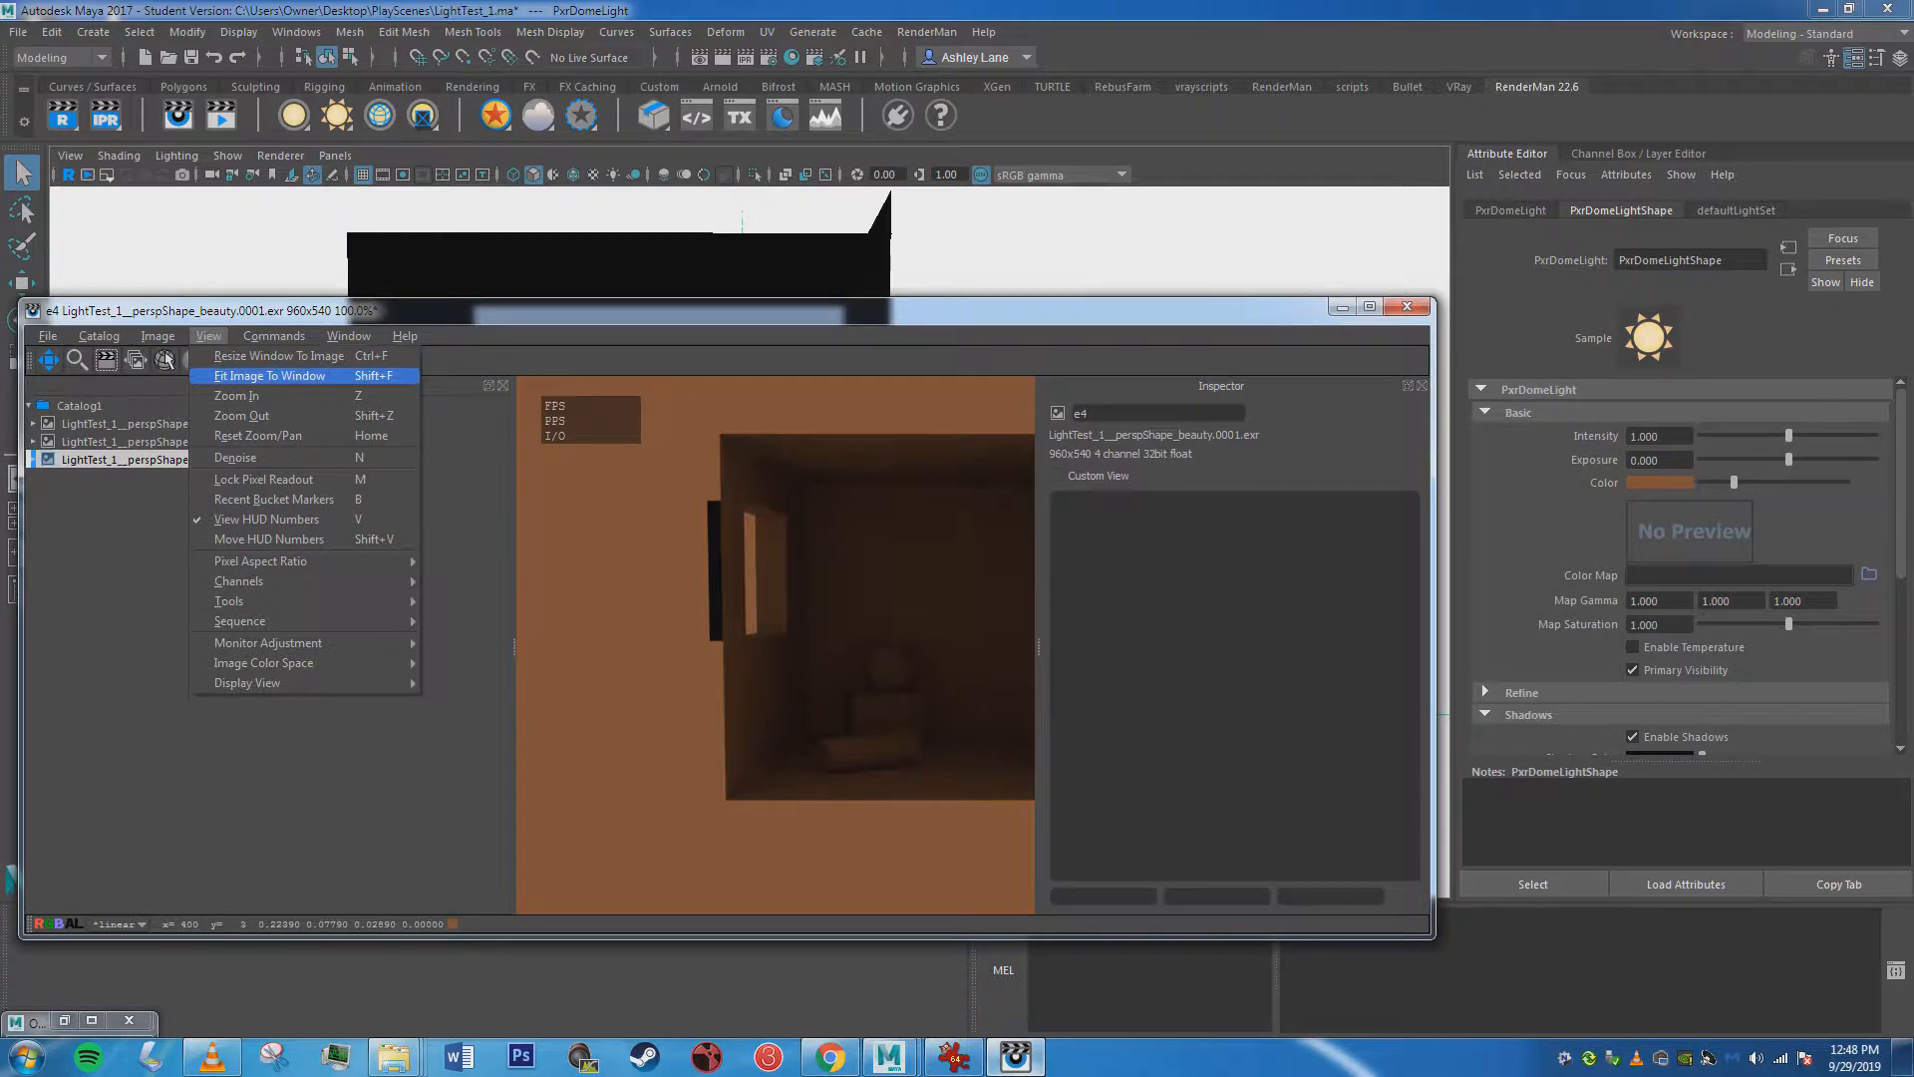
{"action": "left_click", "coordinate": [269, 376]}
{"action": "left_click", "coordinate": [208, 336]}
{"action": "left_click", "coordinate": [280, 356]}
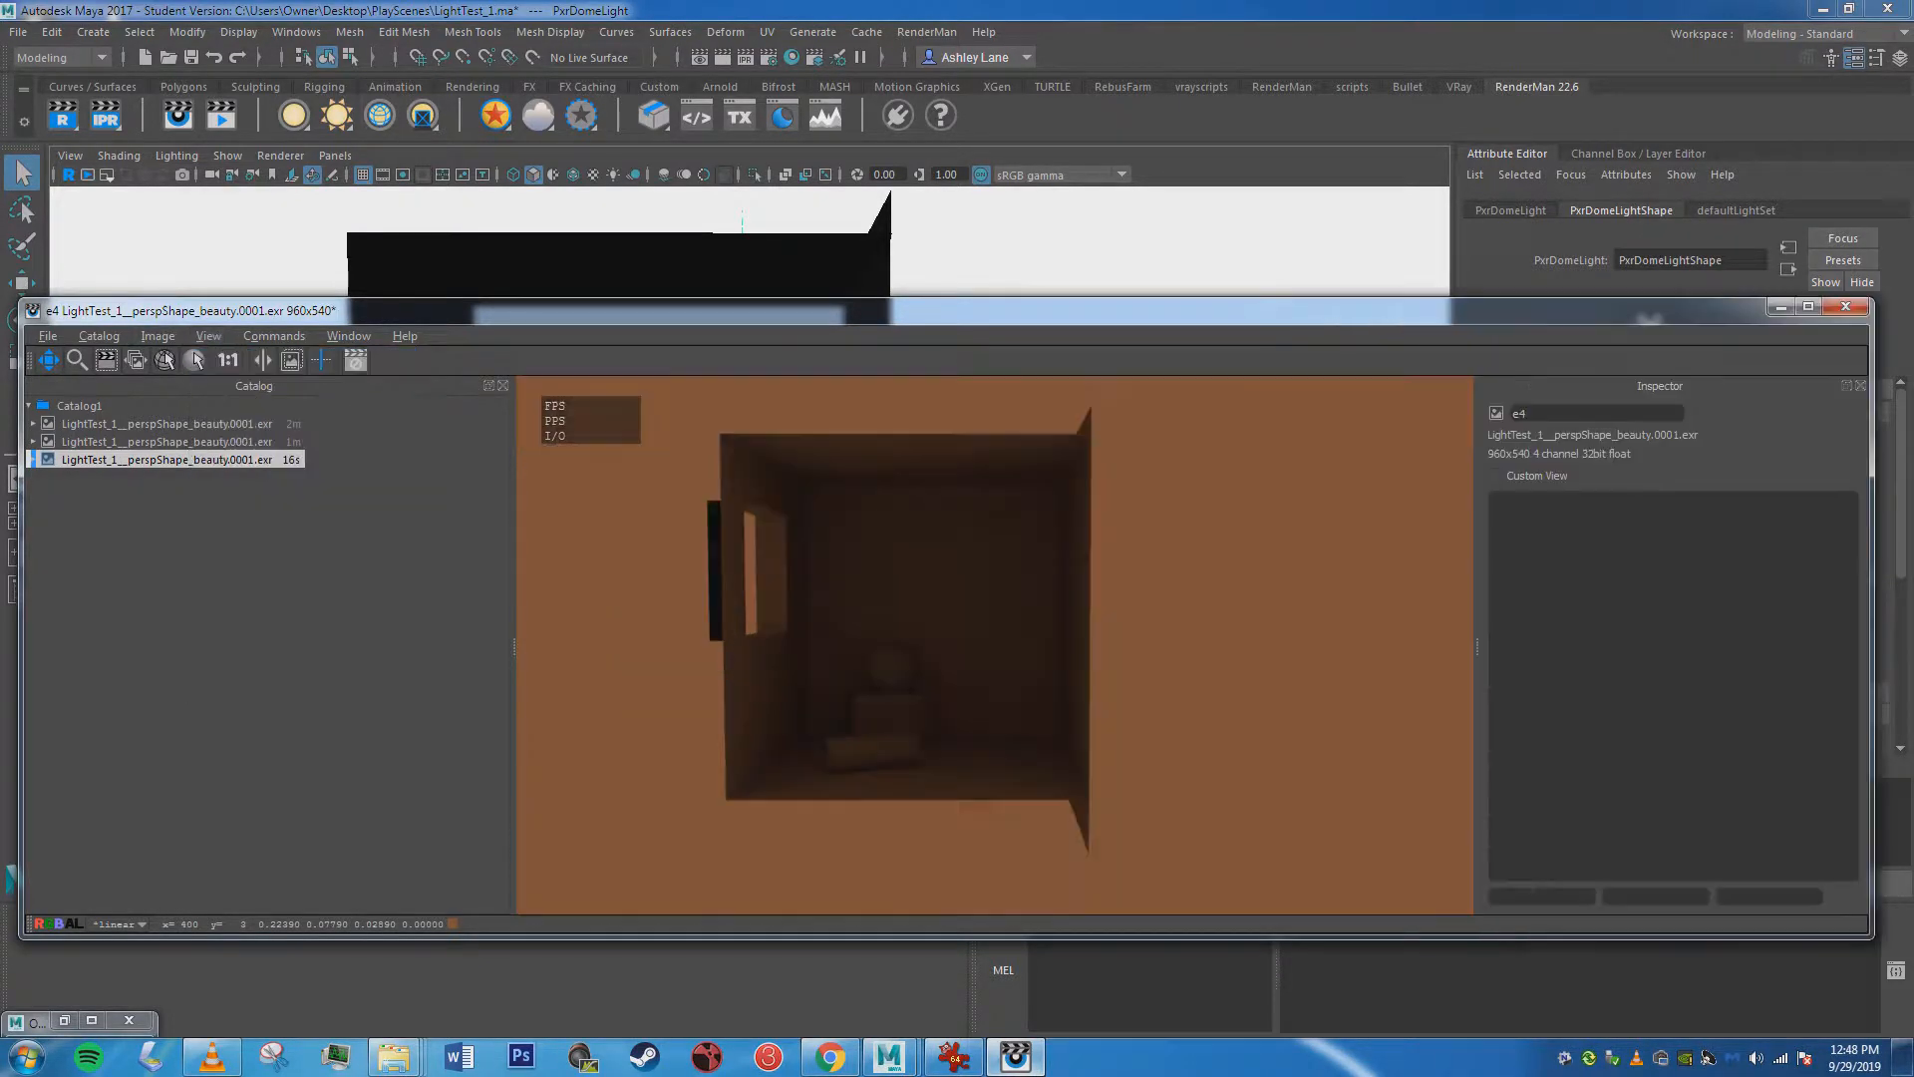
Reposition the render window, resize it to the image again and minimize it.
{"action": "left_click_drag", "start_coordinate": [20, 299], "coordinate": [767, 415]}
{"action": "left_click_drag", "start_coordinate": [1047, 425], "coordinate": [336, 327]}
{"action": "left_click", "coordinate": [244, 354]}
{"action": "left_click", "coordinate": [307, 374]}
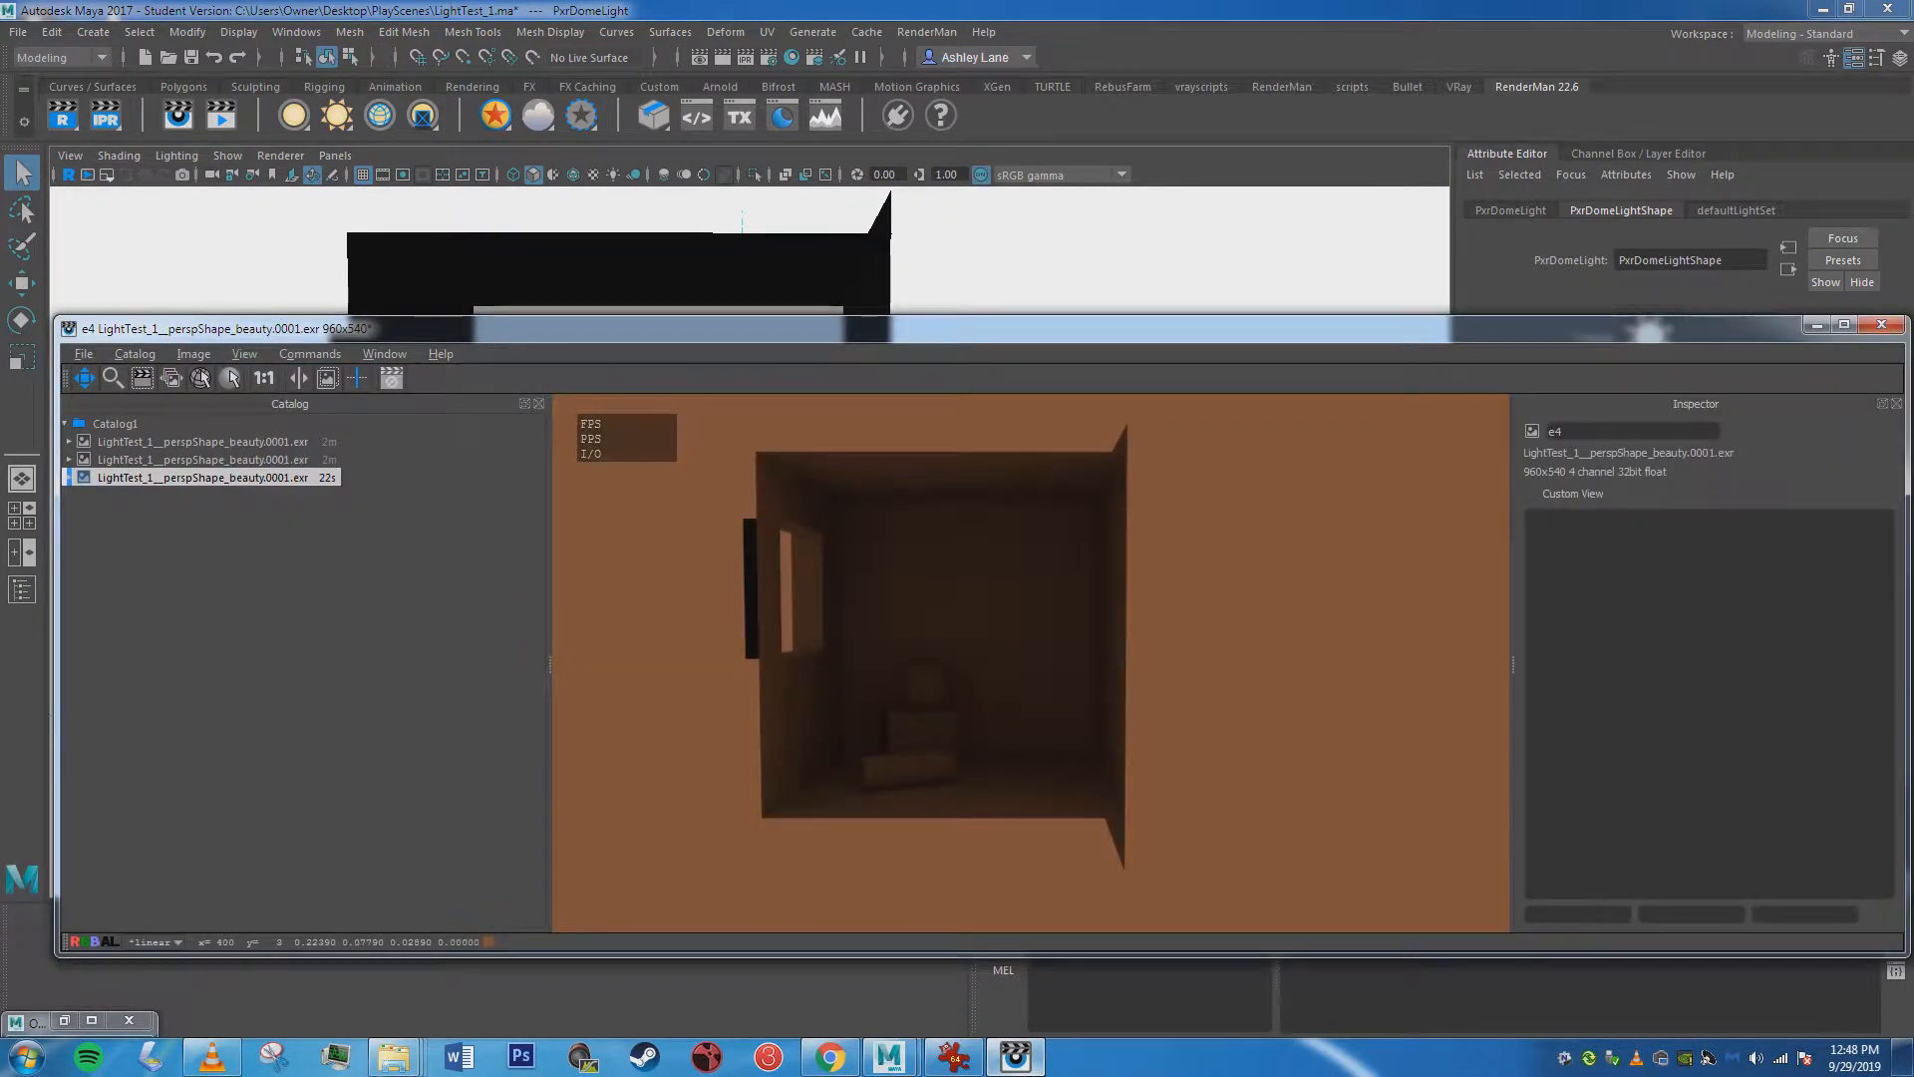
{"action": "left_click_drag", "start_coordinate": [638, 328], "coordinate": [514, 331]}
{"action": "left_click", "coordinate": [1692, 328]}
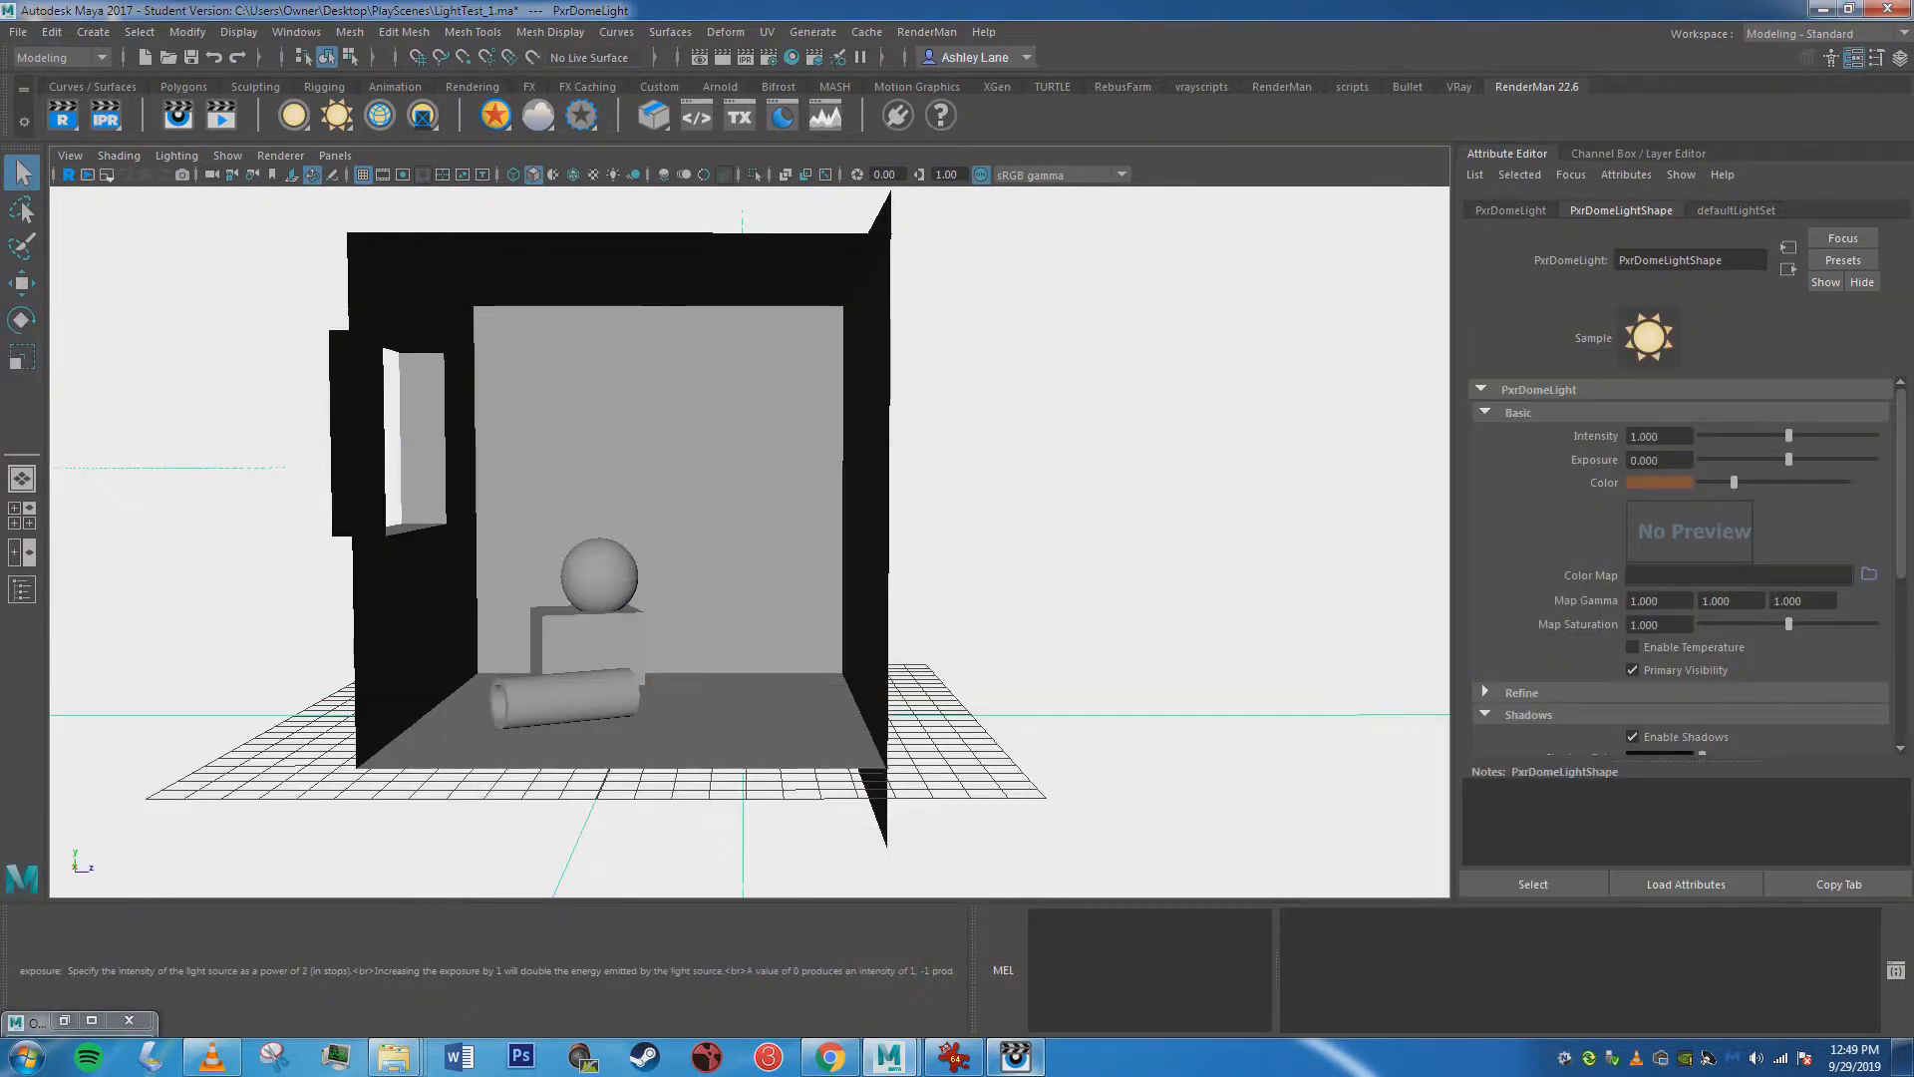
Lighten the dome light's color to a pale pinkish tan (HSV 15.082, 0.494, 0.555) and render the room again with IPR.
{"action": "left_click", "coordinate": [1659, 482]}
{"action": "left_click_drag", "start_coordinate": [794, 550], "coordinate": [776, 565]}
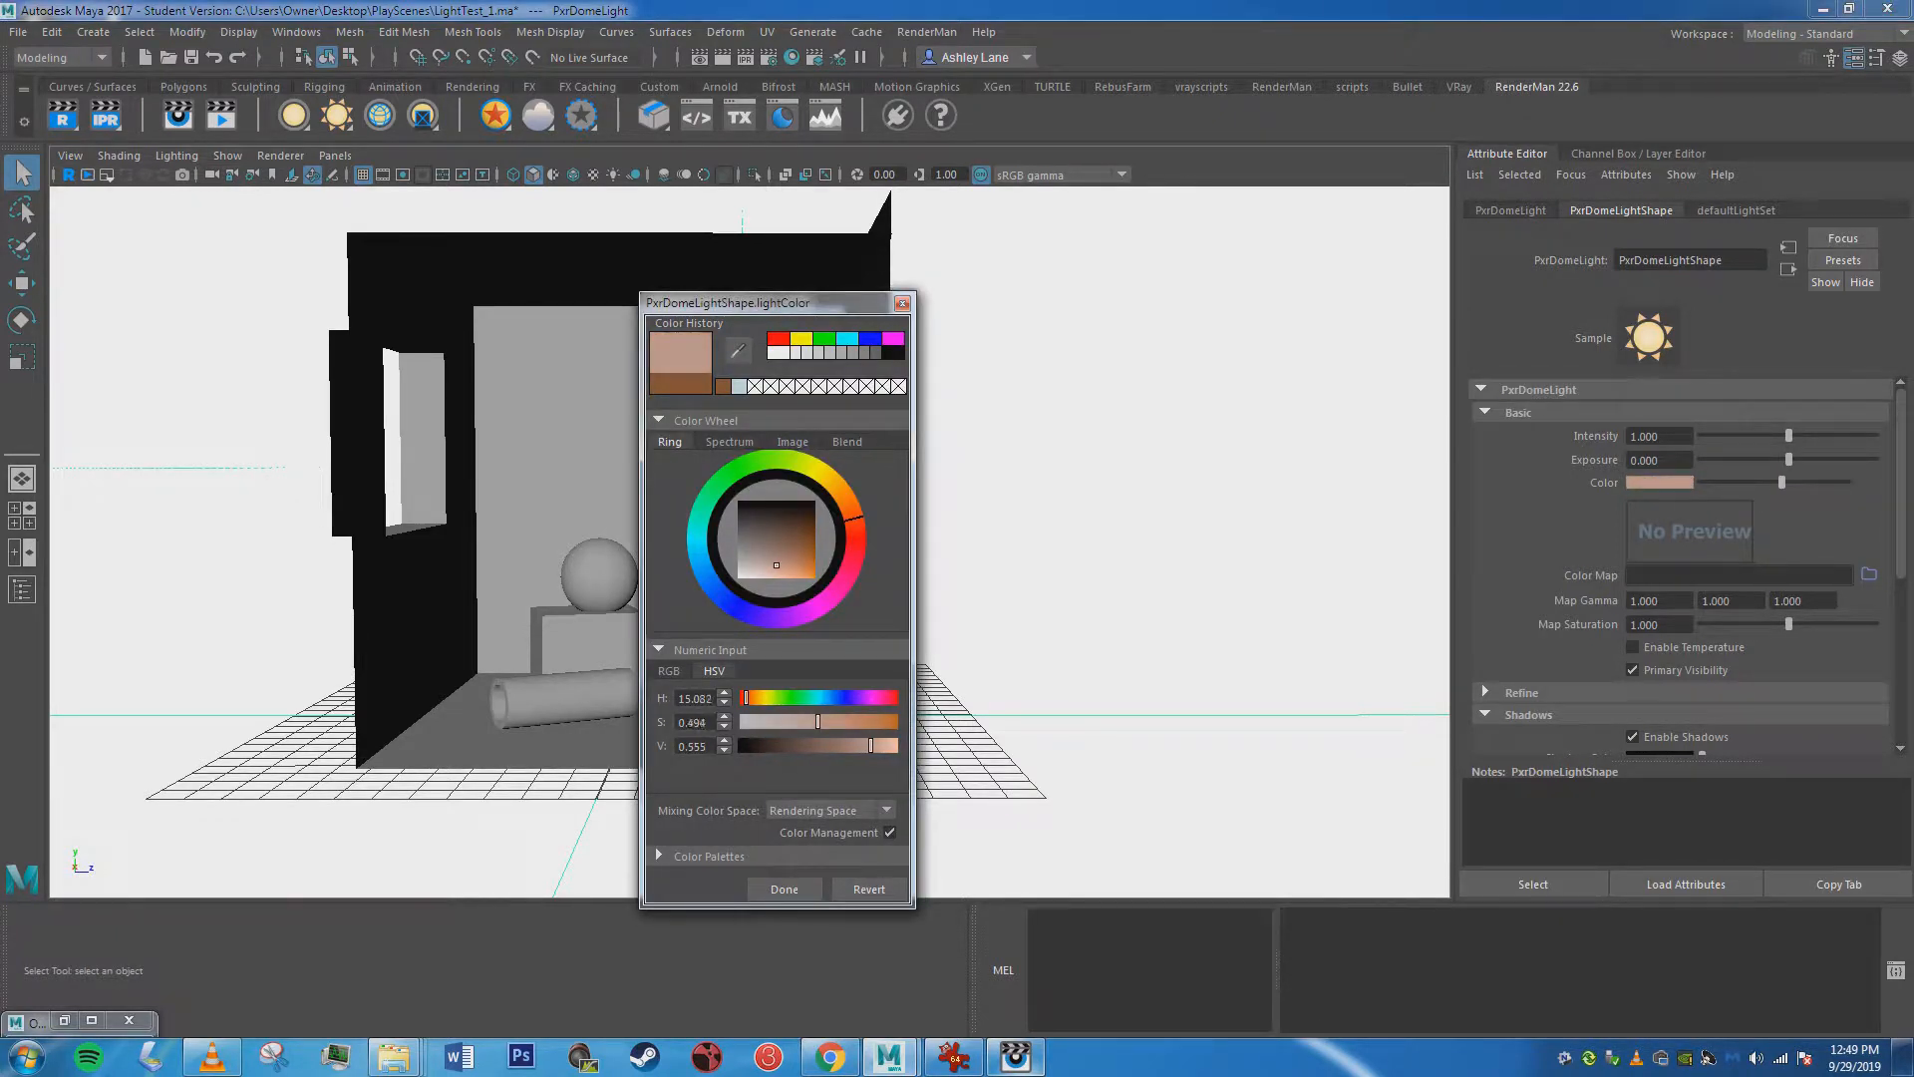
{"action": "left_click", "coordinate": [784, 889]}
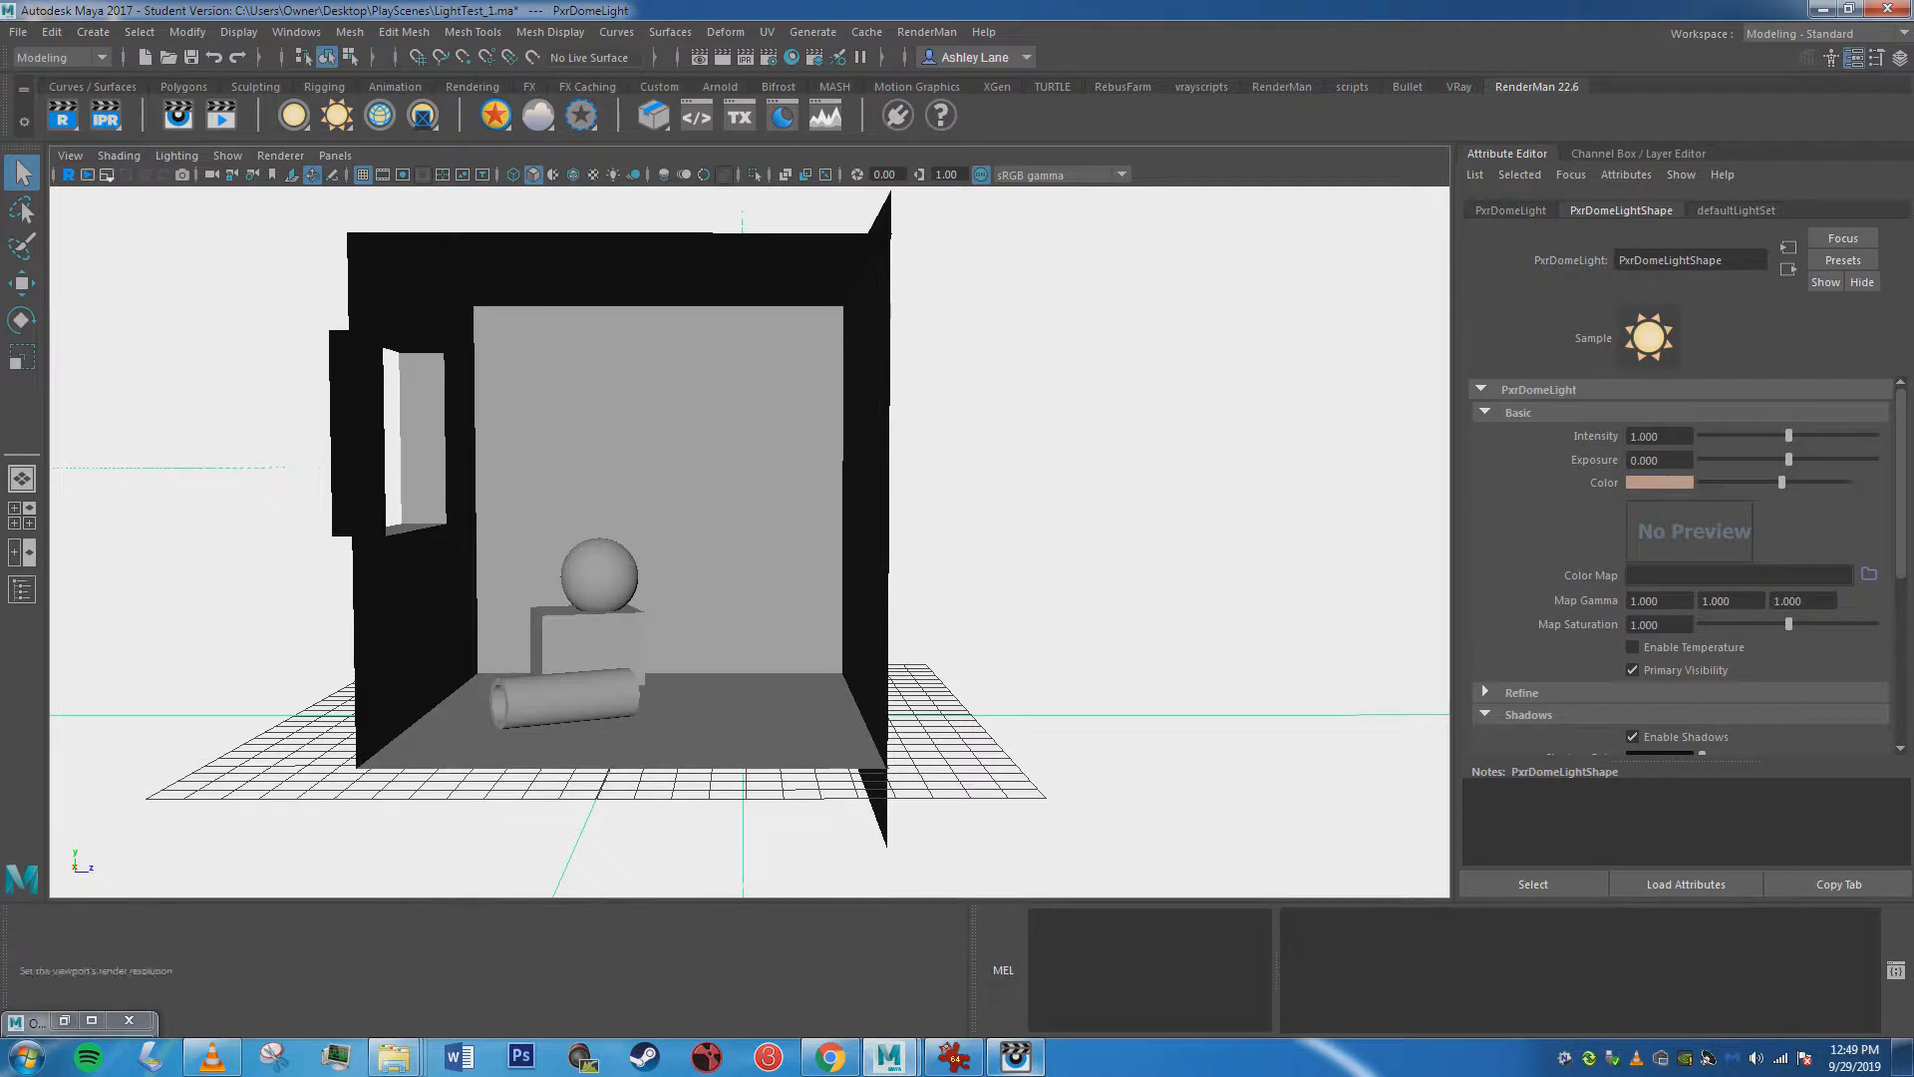
{"action": "left_click", "coordinate": [104, 116]}
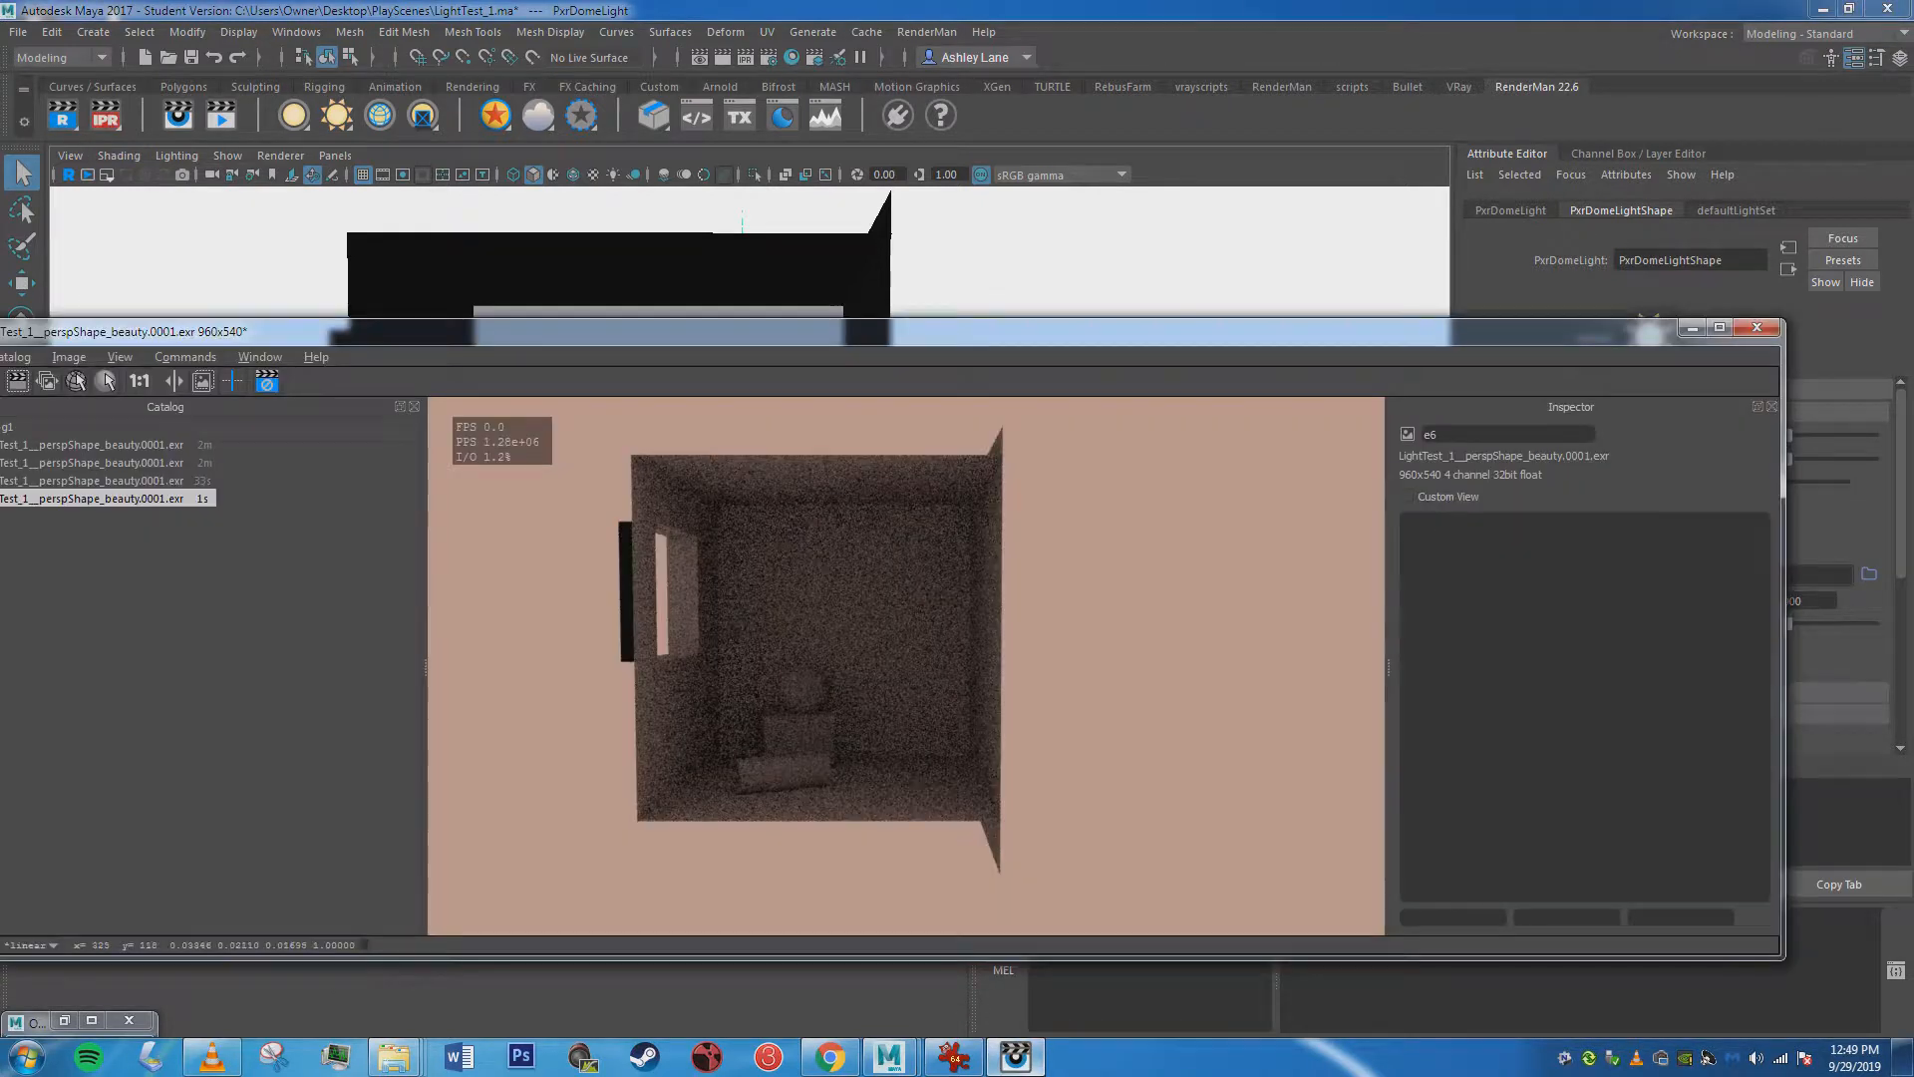
{"action": "left_click_drag", "start_coordinate": [788, 331], "coordinate": [239, 338]}
Set the dome light's shadow color to a dark brown with HSV 15.153, 0.950, 0.052.
{"action": "scroll", "coordinate": [1675, 558], "scroll_direction": "down", "scroll_amount": 4}
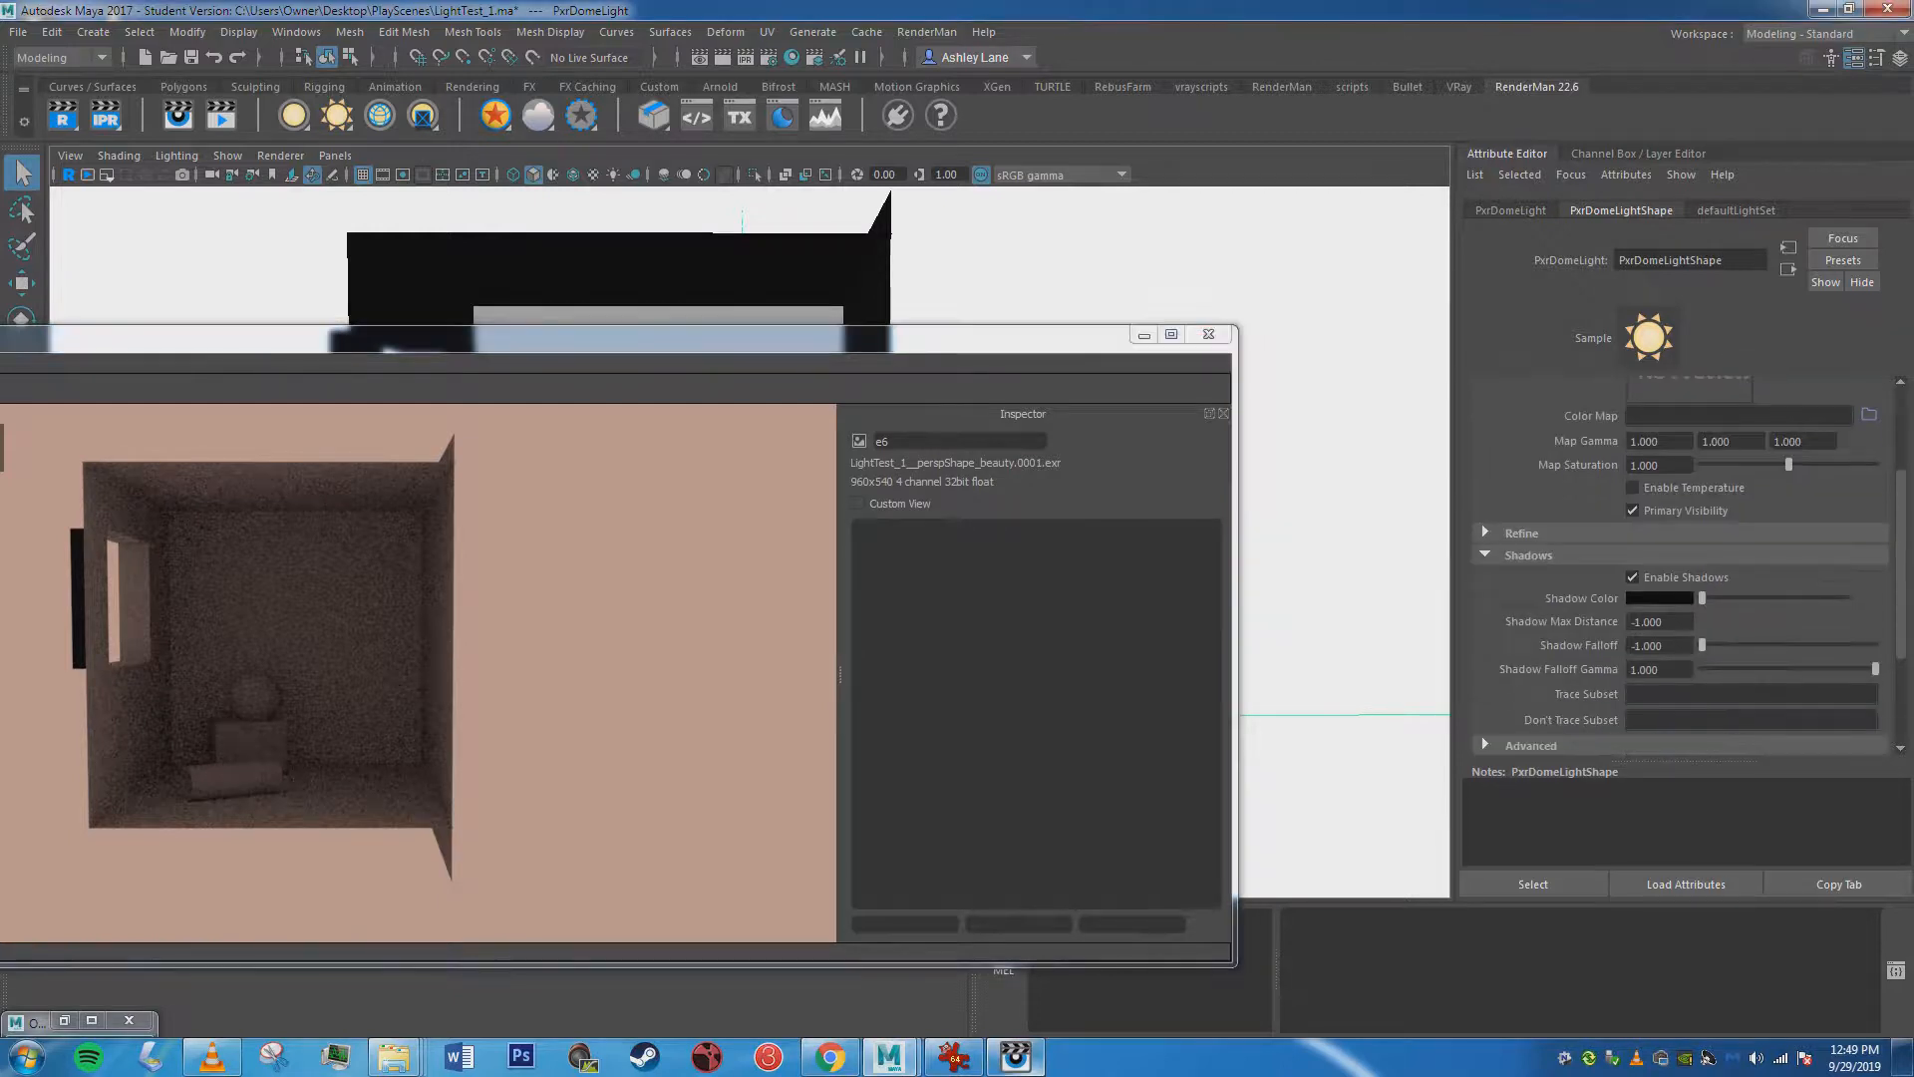
{"action": "left_click", "coordinate": [1658, 525]}
{"action": "left_click_drag", "start_coordinate": [957, 326], "coordinate": [957, 661]}
{"action": "left_click_drag", "start_coordinate": [788, 329], "coordinate": [792, 286]}
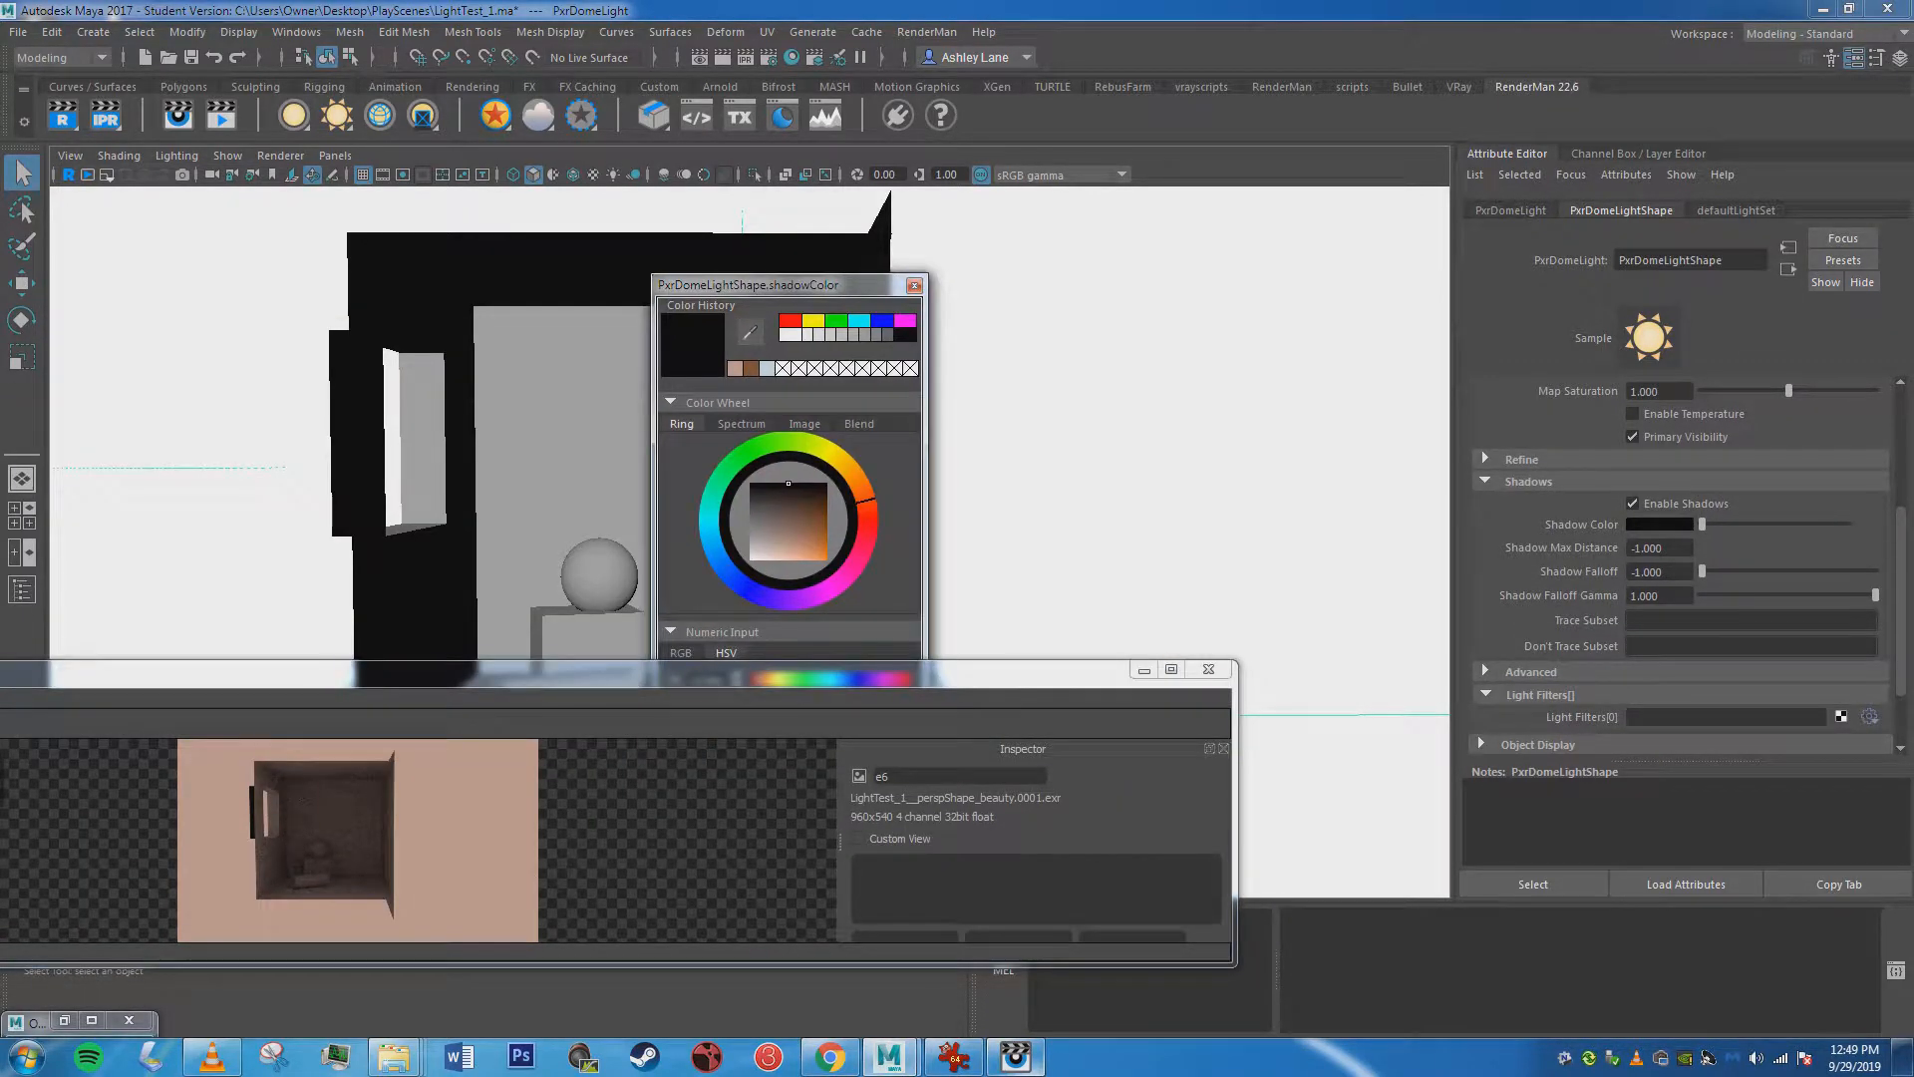
{"action": "left_click_drag", "start_coordinate": [823, 515], "coordinate": [825, 505]}
{"action": "left_click_drag", "start_coordinate": [758, 284], "coordinate": [857, 146]}
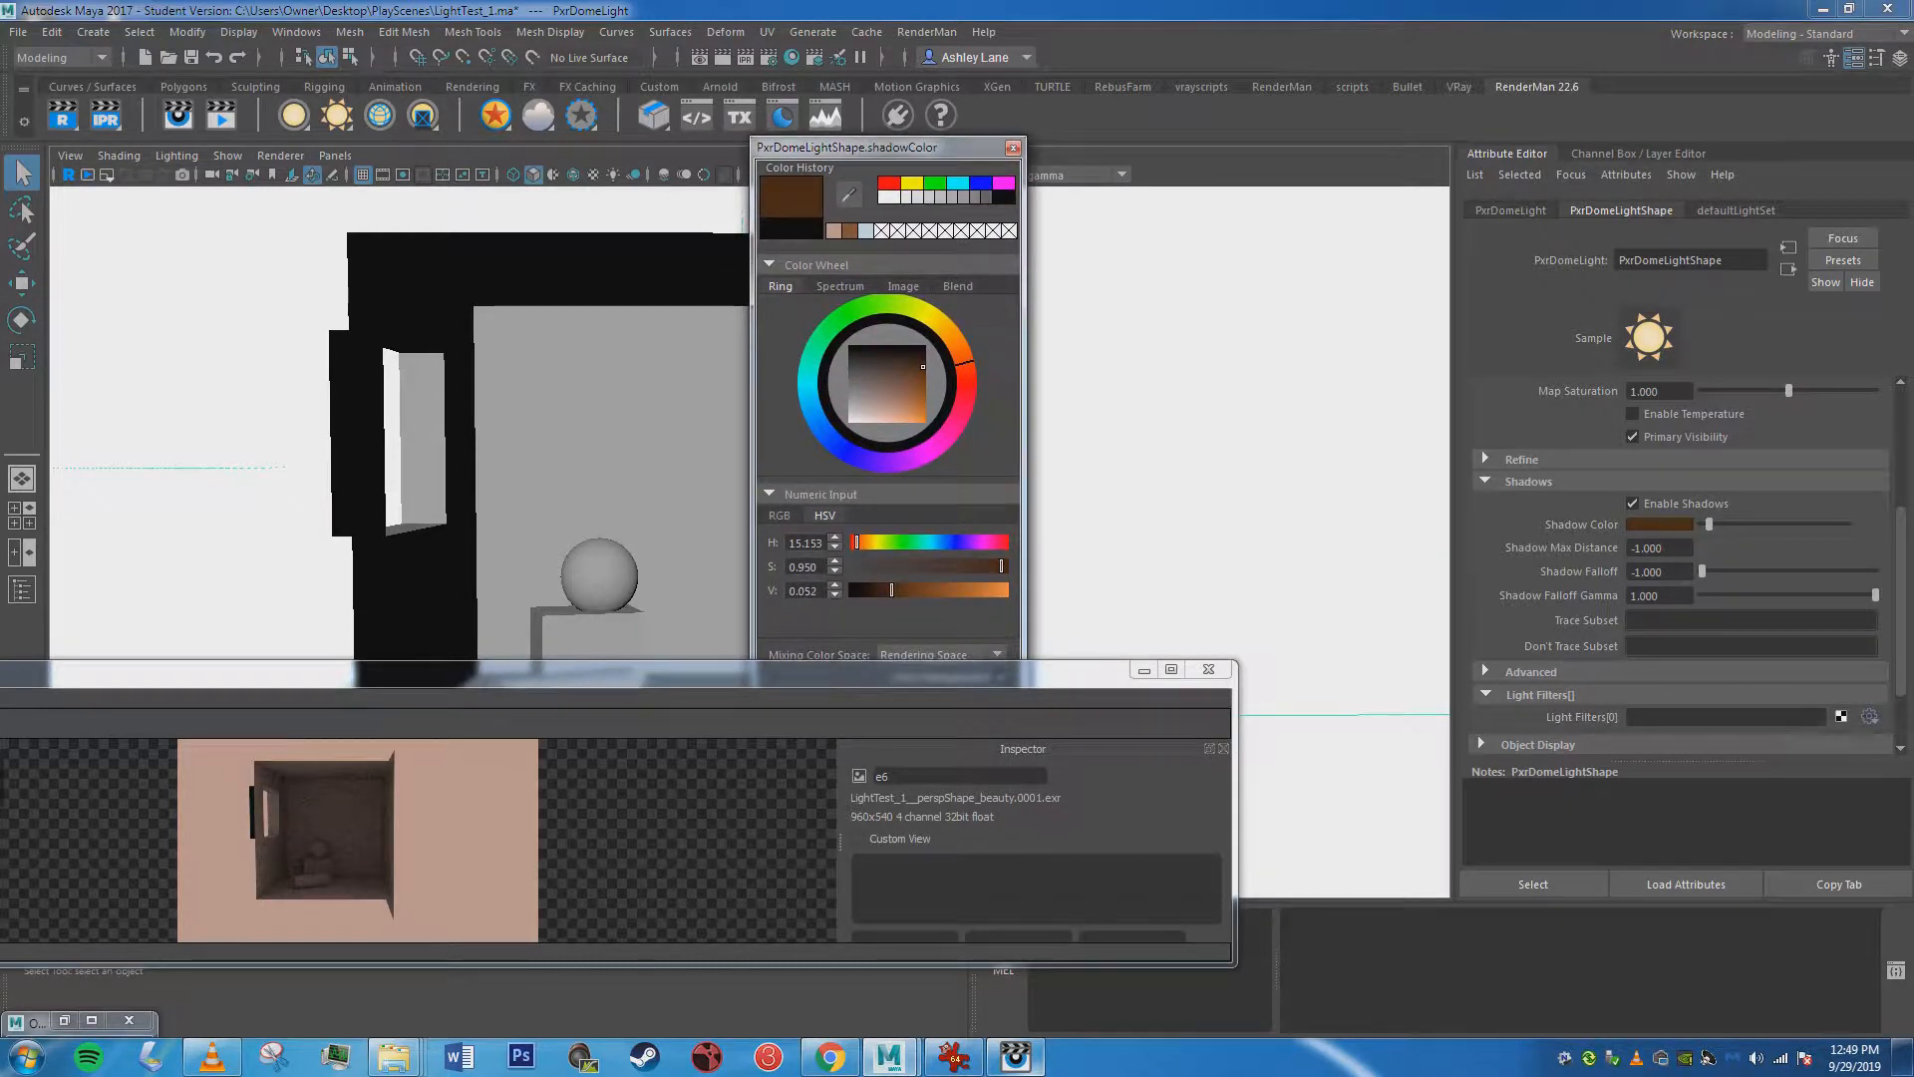
{"action": "left_click_drag", "start_coordinate": [883, 661], "coordinate": [885, 768]}
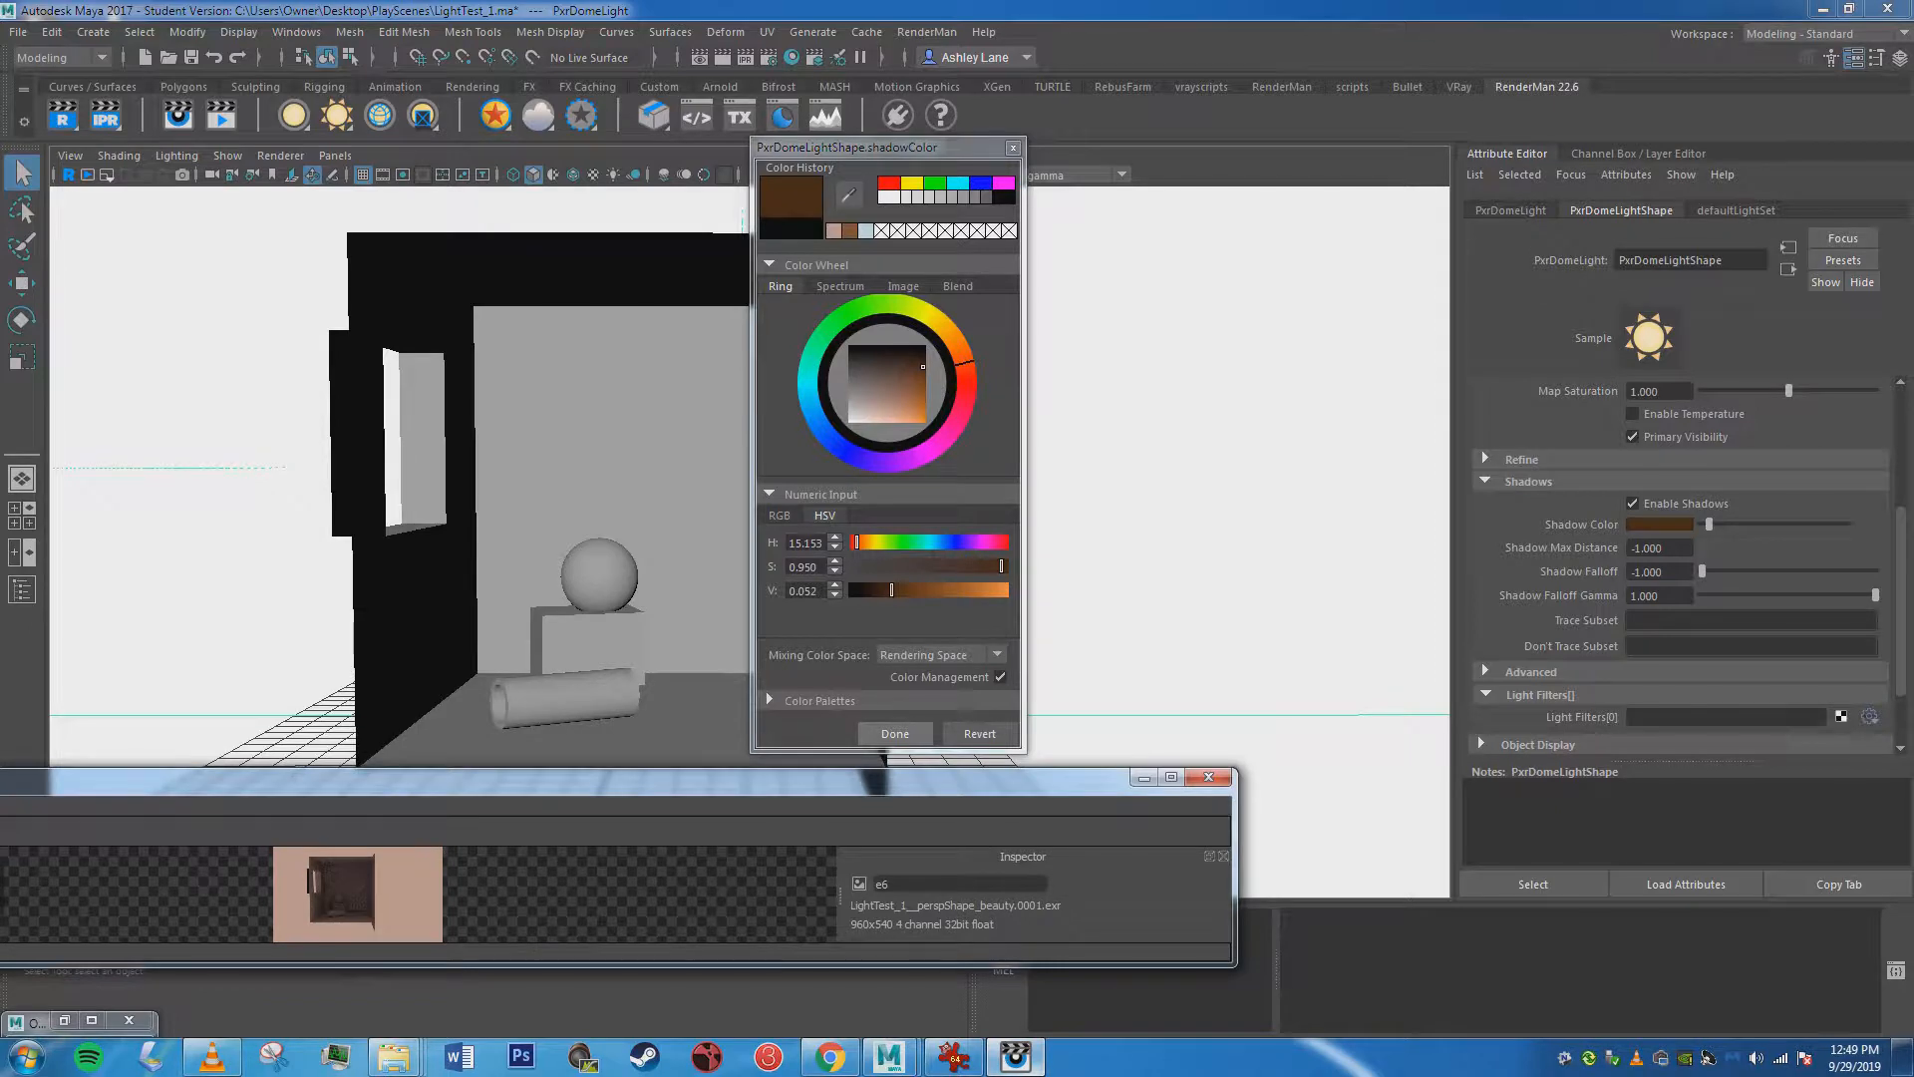
{"action": "left_click", "coordinate": [894, 732]}
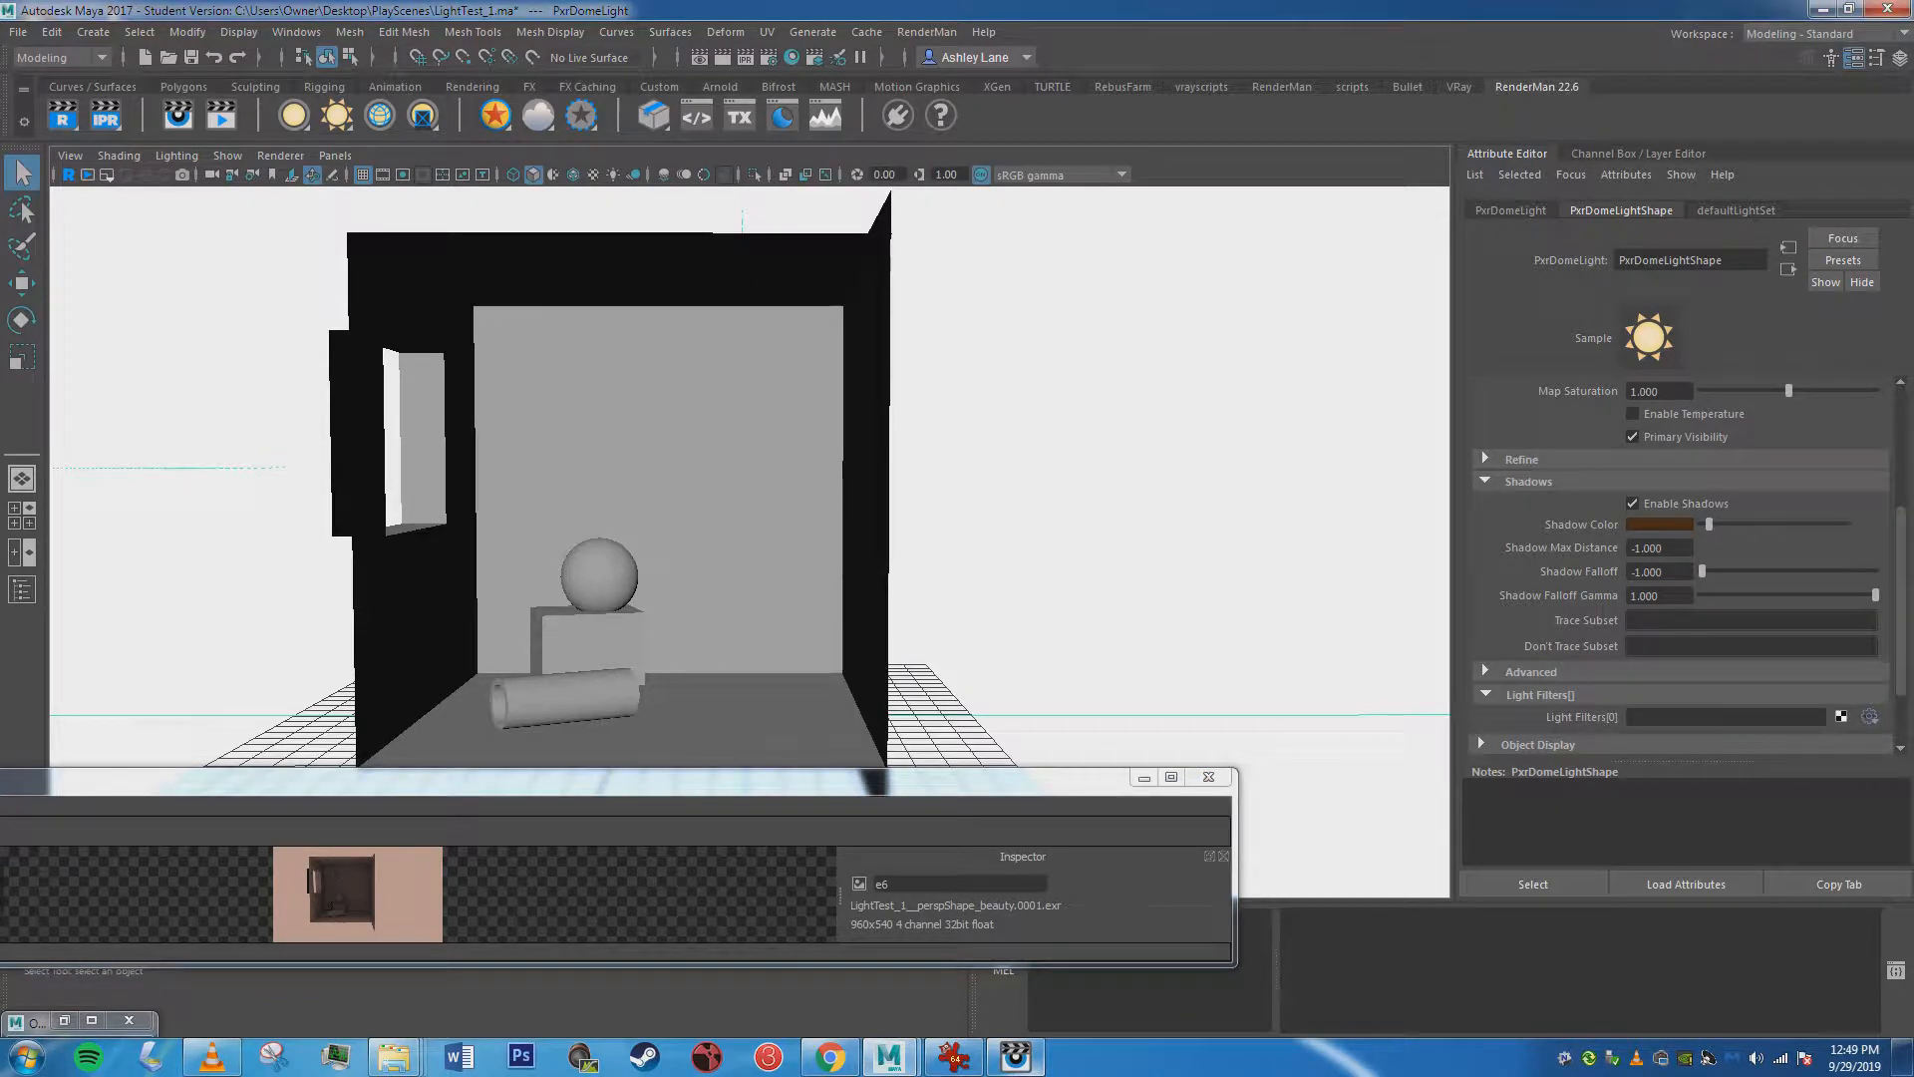
Render the room with the brown shadow color, examine the image, then cancel the render and minimize its window.
{"action": "left_click_drag", "start_coordinate": [886, 769], "coordinate": [1523, 243]}
{"action": "left_click", "coordinate": [105, 115]}
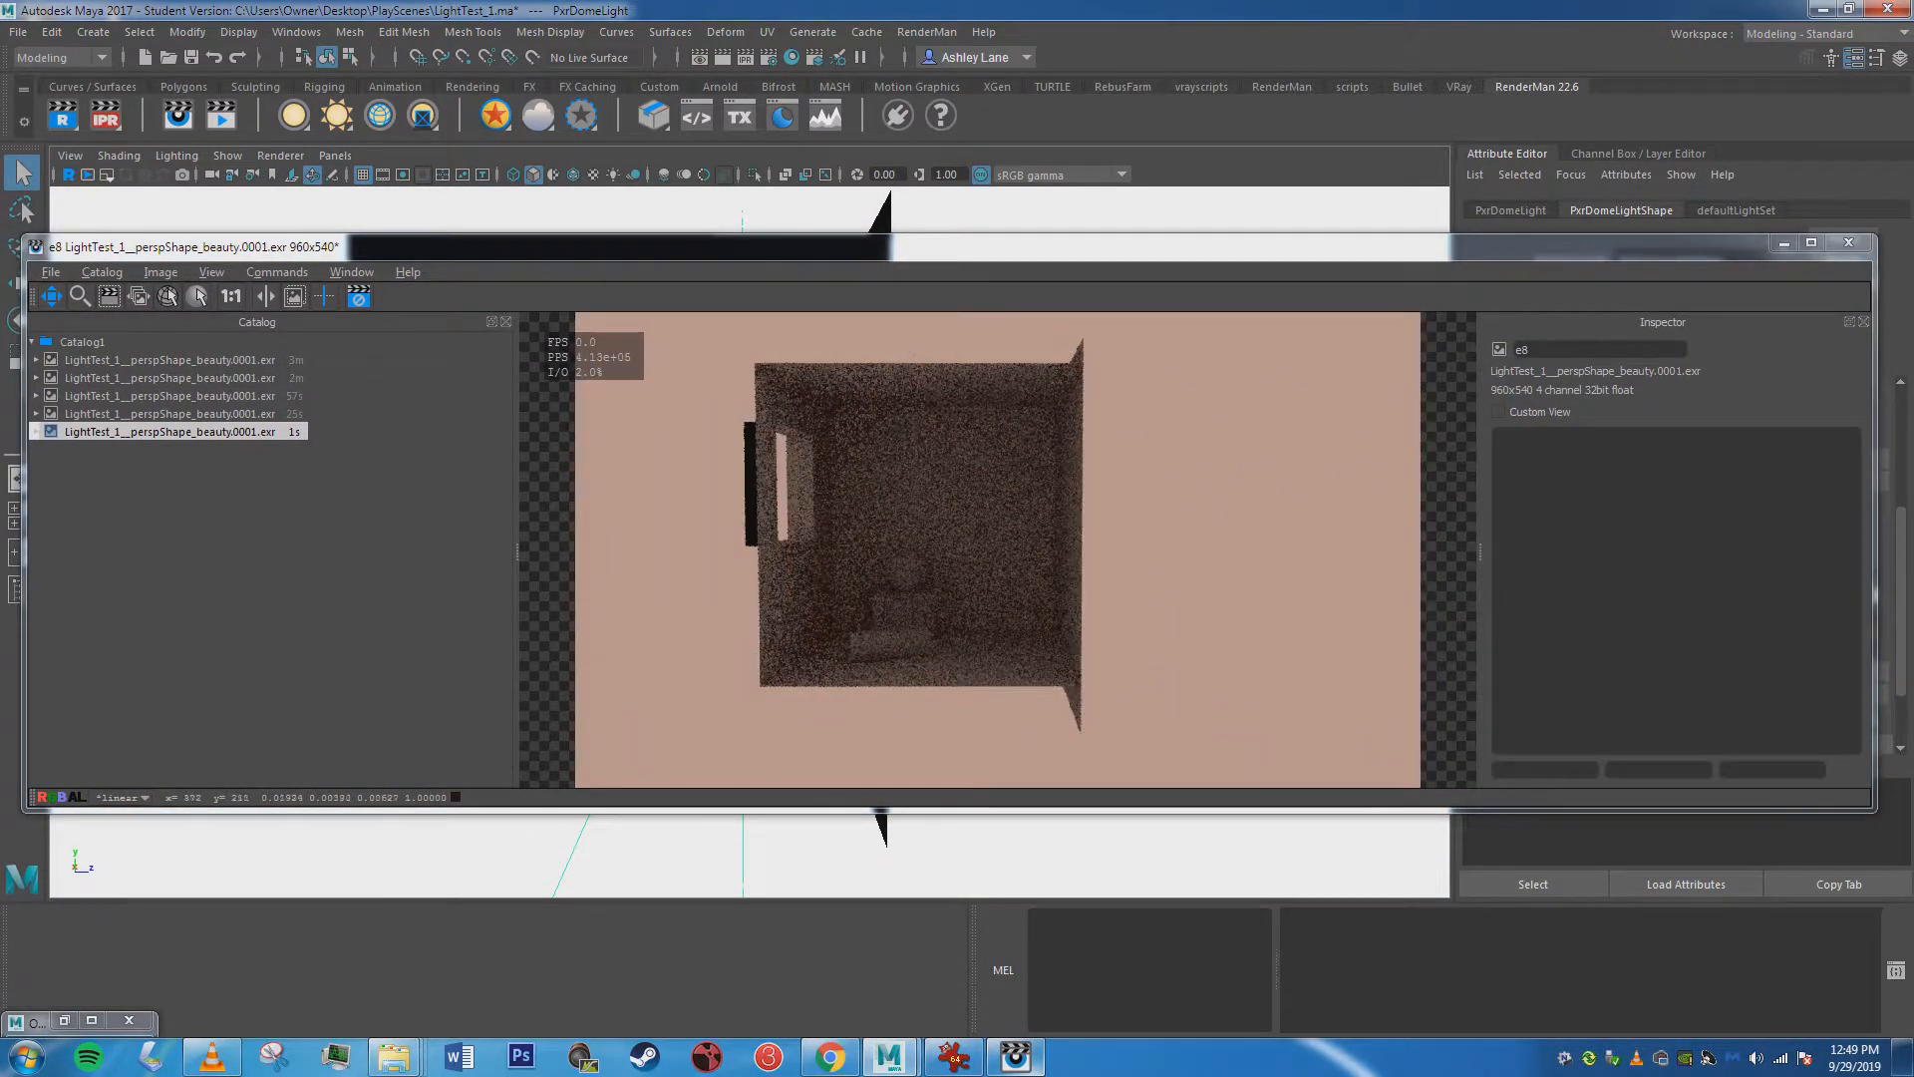
{"action": "left_click_drag", "start_coordinate": [1495, 246], "coordinate": [1092, 233]}
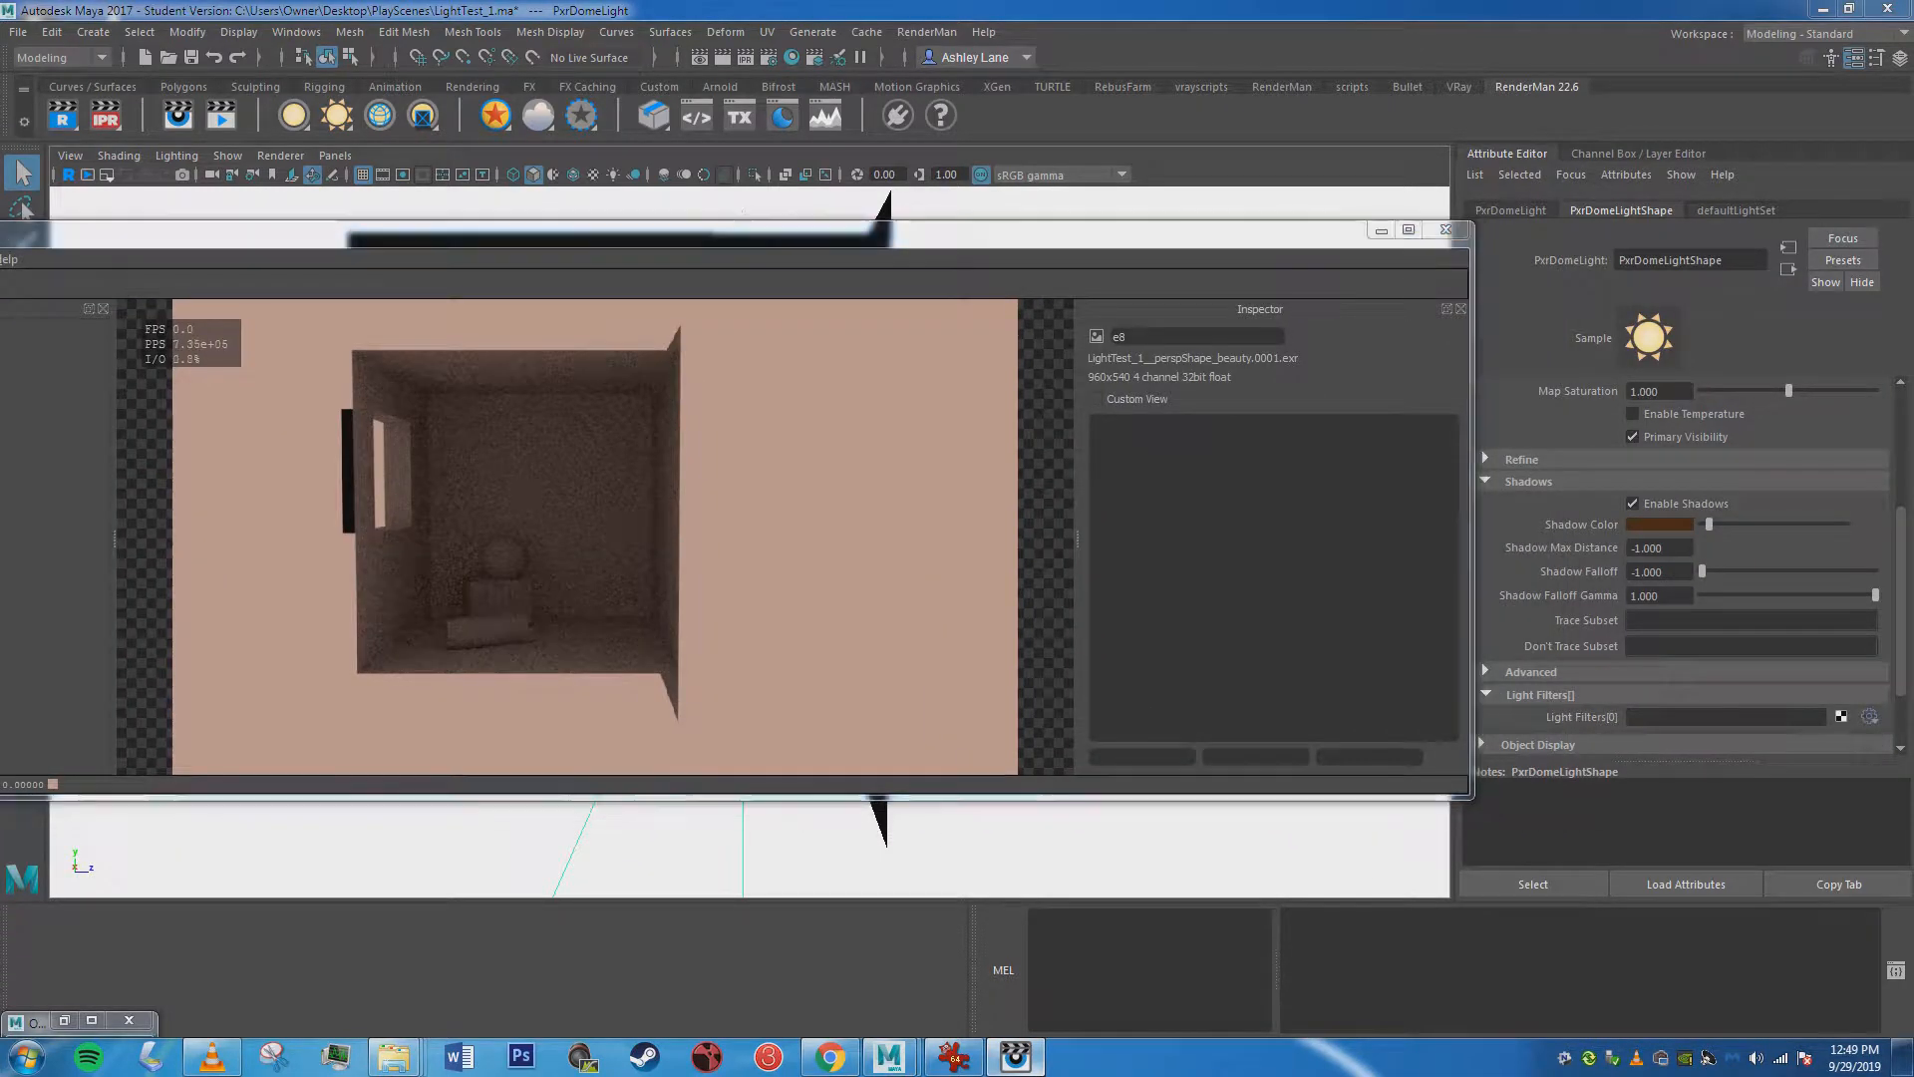
{"action": "scroll", "coordinate": [1685, 569], "scroll_direction": "up", "scroll_amount": 4}
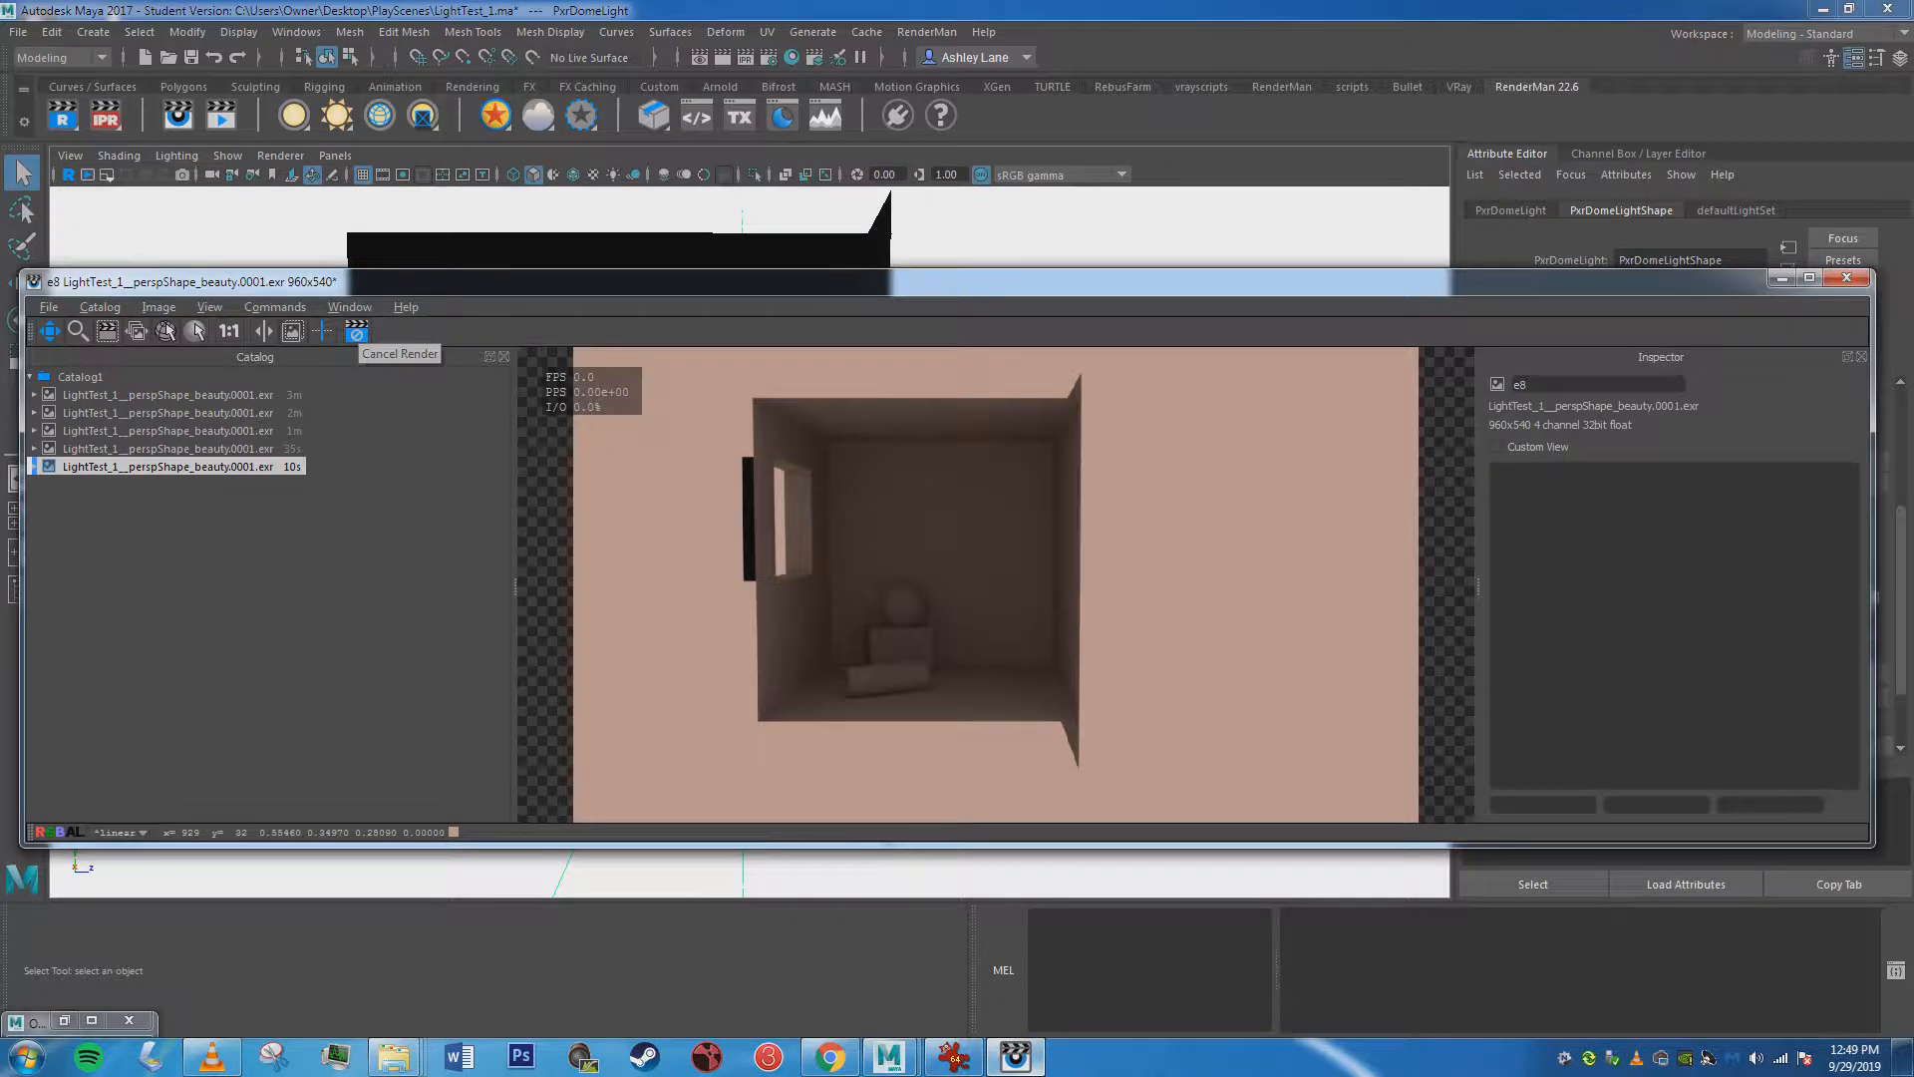
{"action": "left_click", "coordinate": [357, 331]}
{"action": "left_click_drag", "start_coordinate": [1595, 281], "coordinate": [1149, 279]}
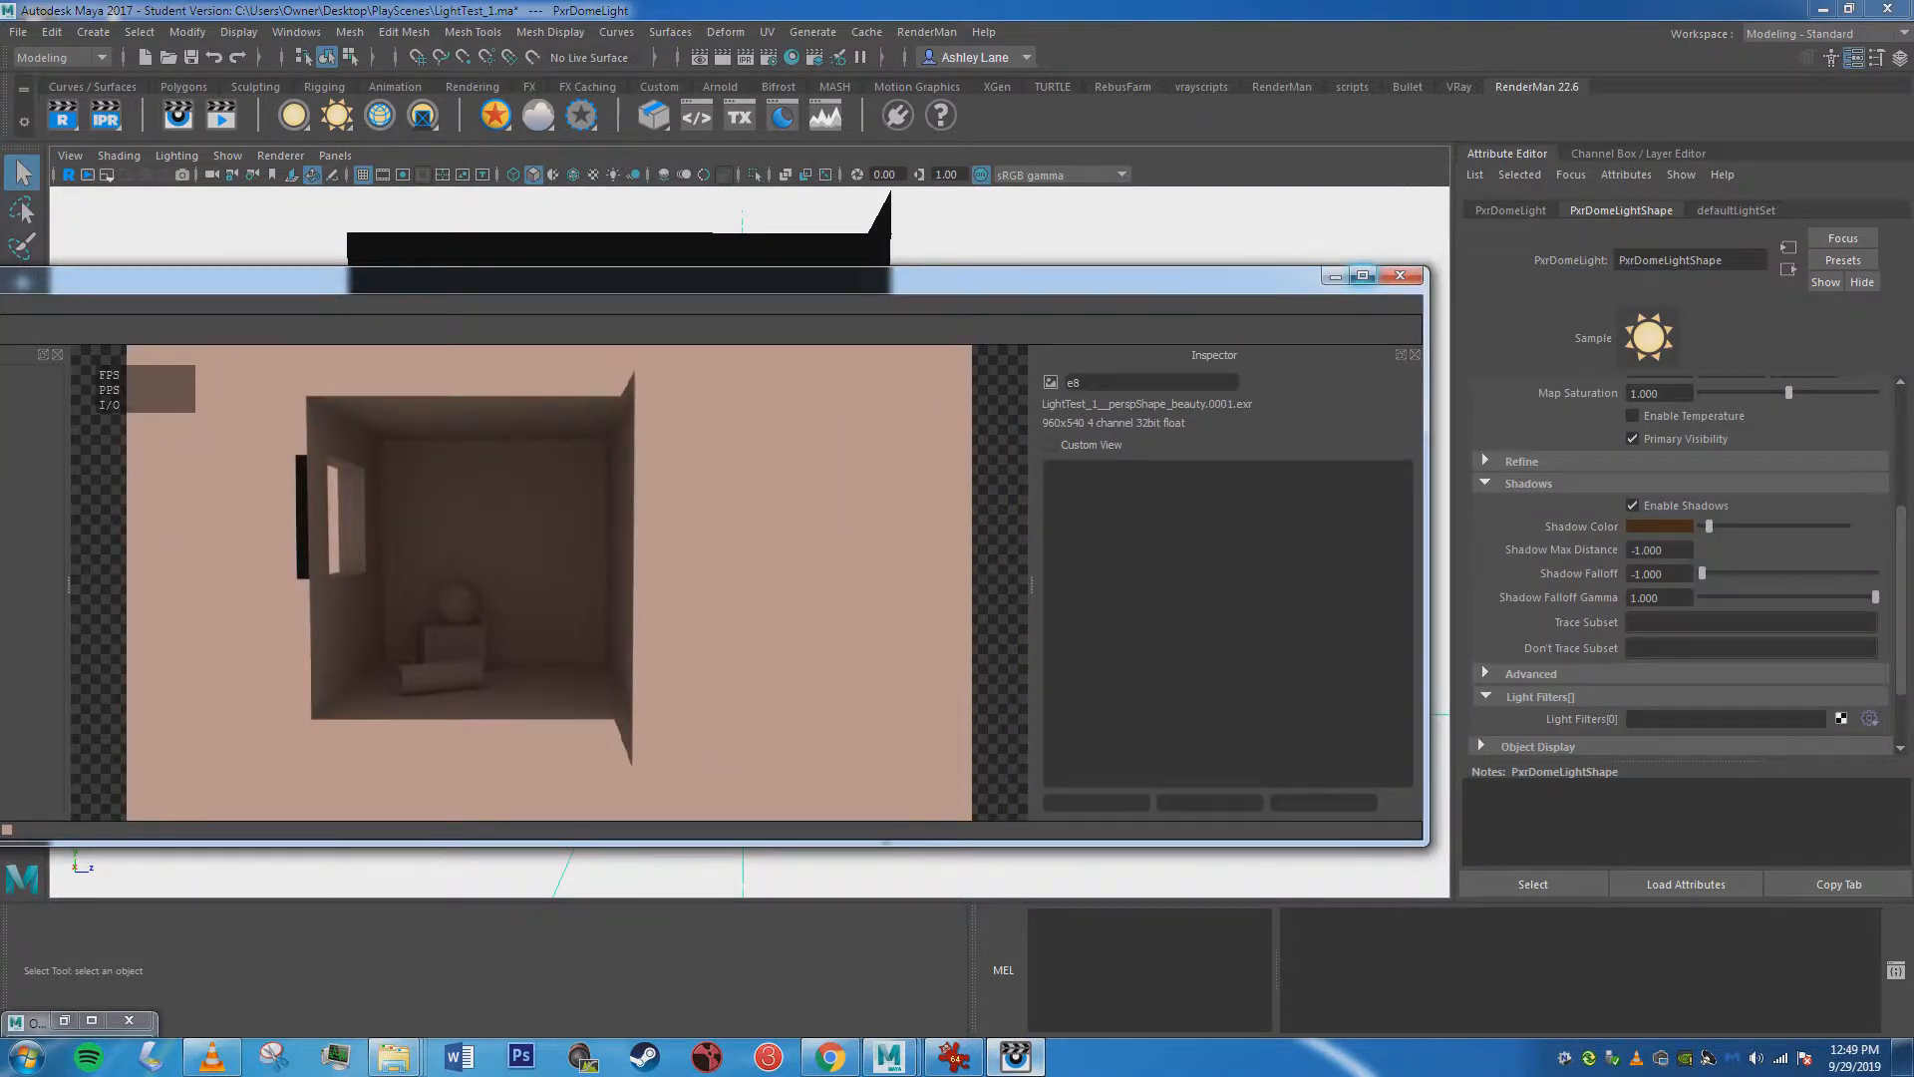
{"action": "left_click", "coordinate": [1334, 275]}
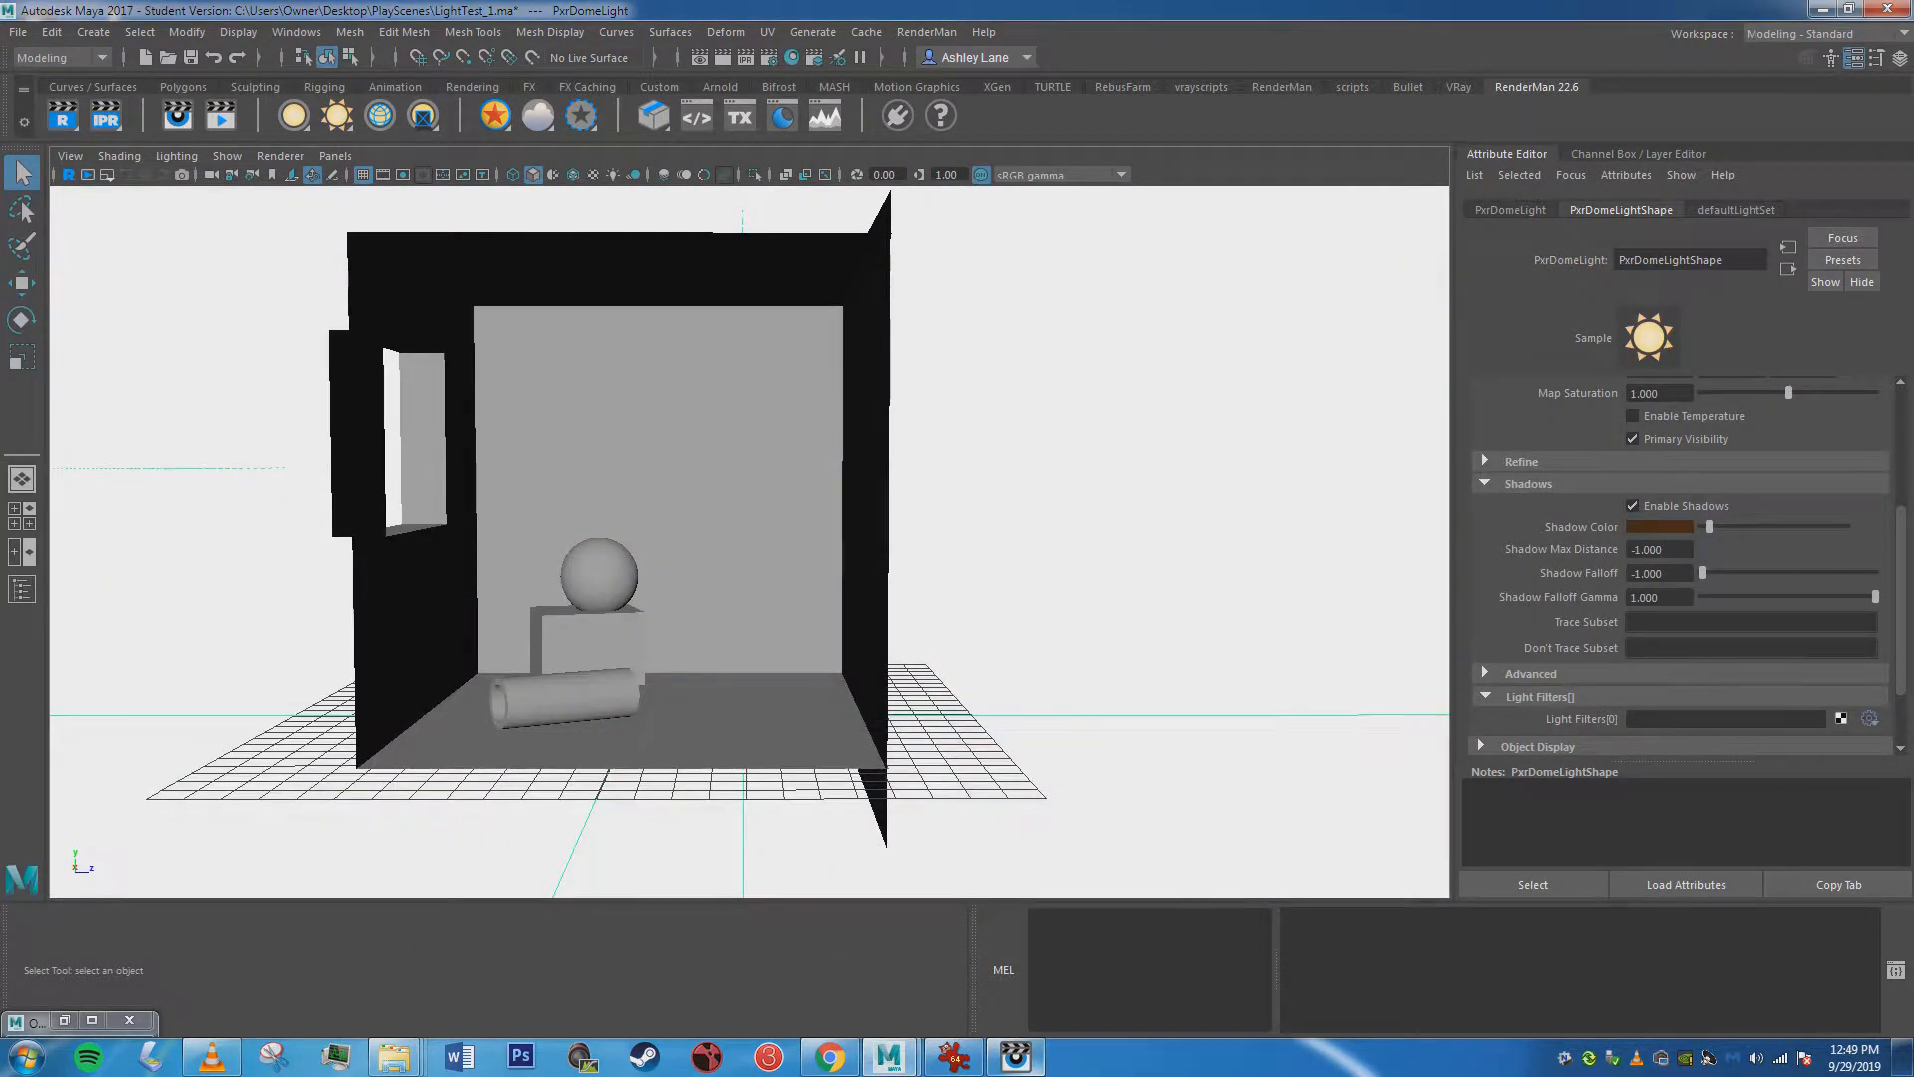
{"action": "left_click_drag", "start_coordinate": [798, 499], "coordinate": [821, 529], "text": "alt"}
{"action": "scroll", "coordinate": [1684, 564], "scroll_direction": "down", "scroll_amount": 1}
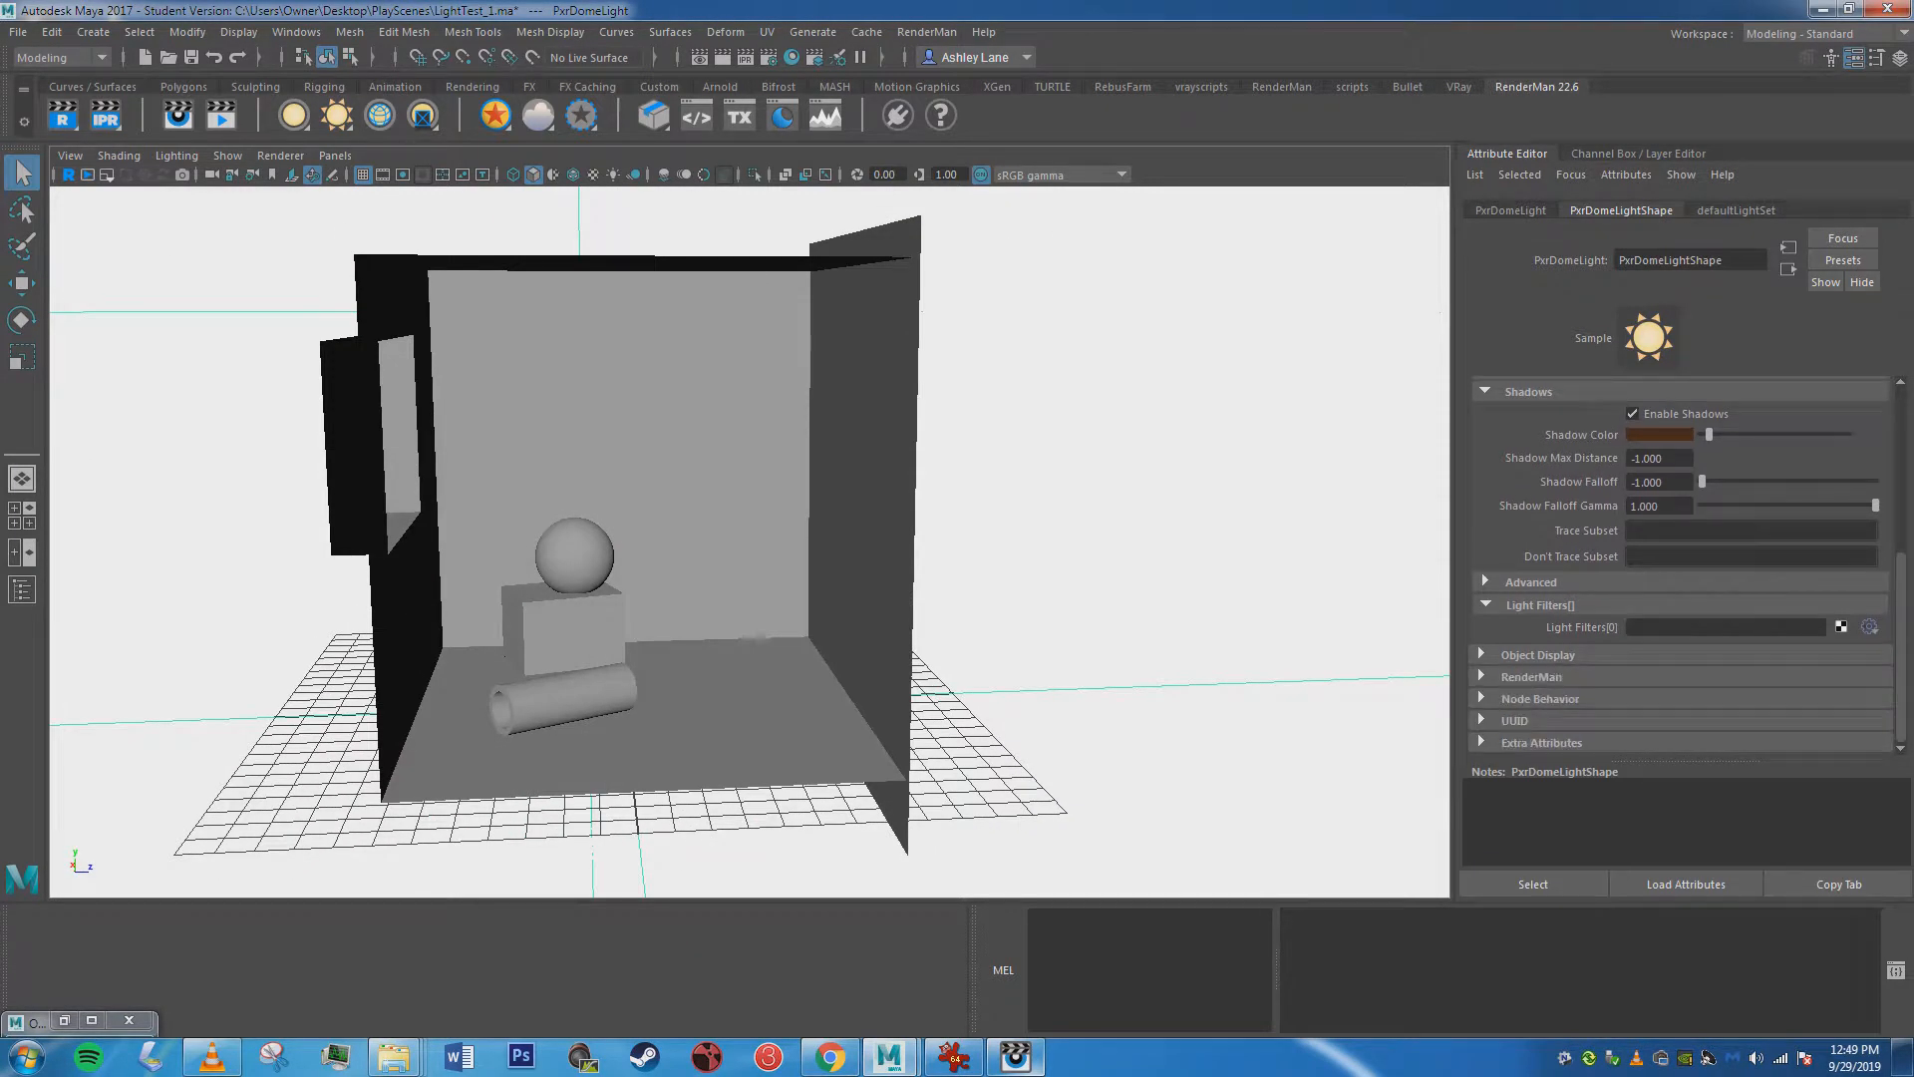
{"action": "scroll", "coordinate": [1685, 563], "scroll_direction": "up", "scroll_amount": 5}
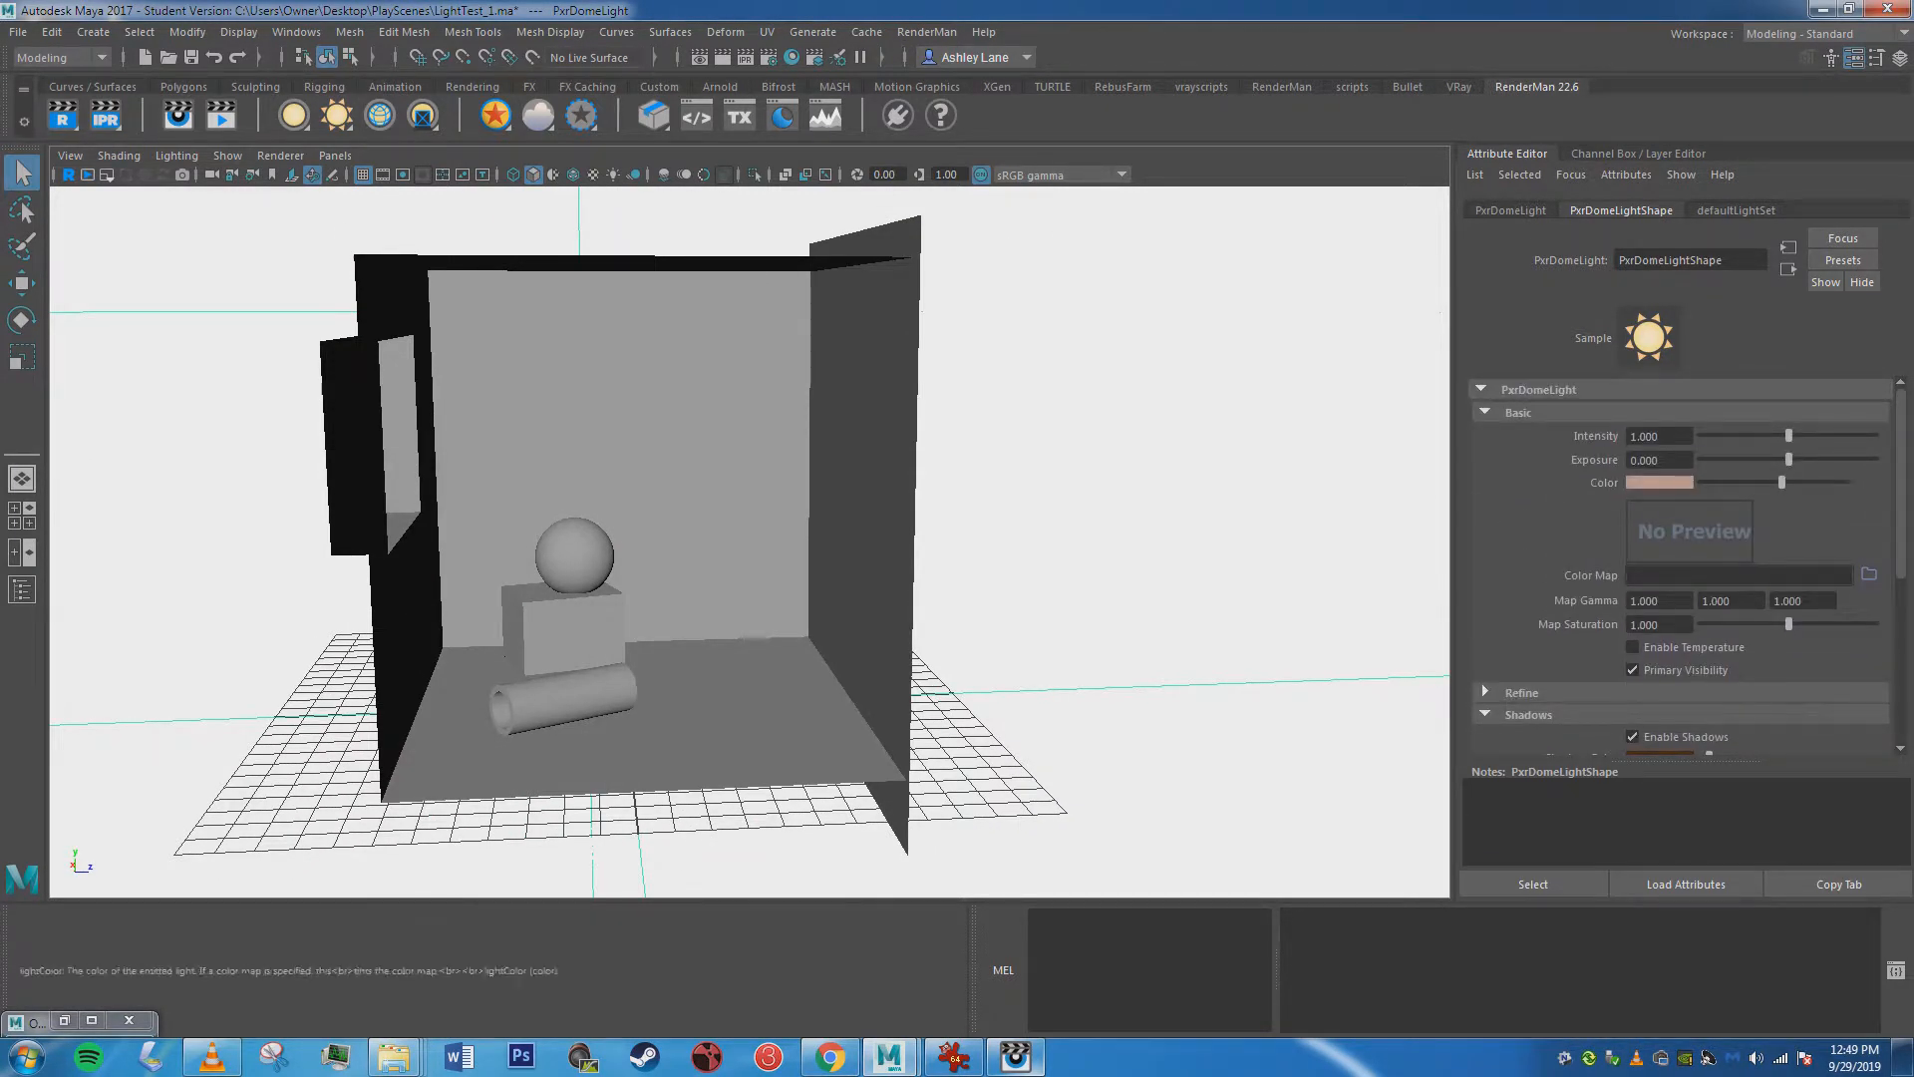
{"action": "key", "text": "q"}
{"action": "key", "text": "q"}
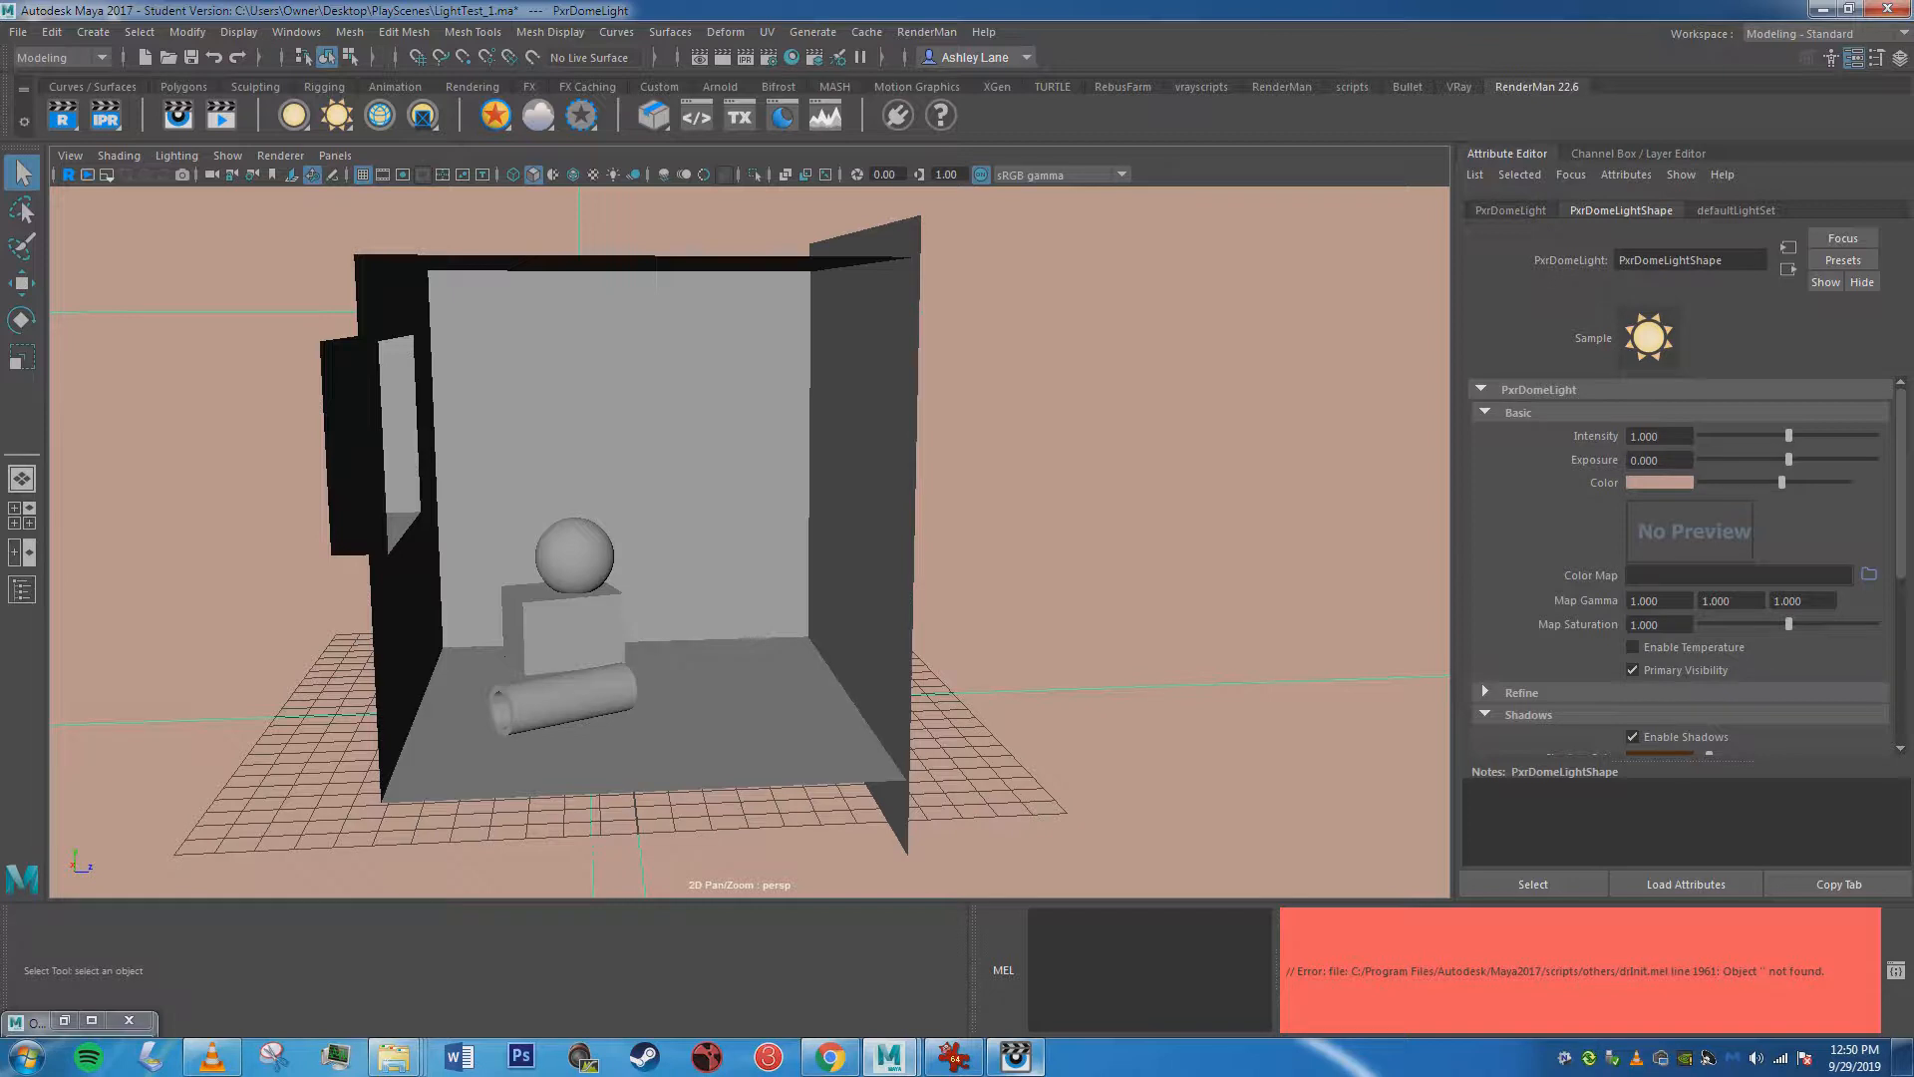
Open the RenderMan Preset Browser, enlarge it and browse the Indoor and Outdoor environment maps.
{"action": "left_click", "coordinate": [783, 115]}
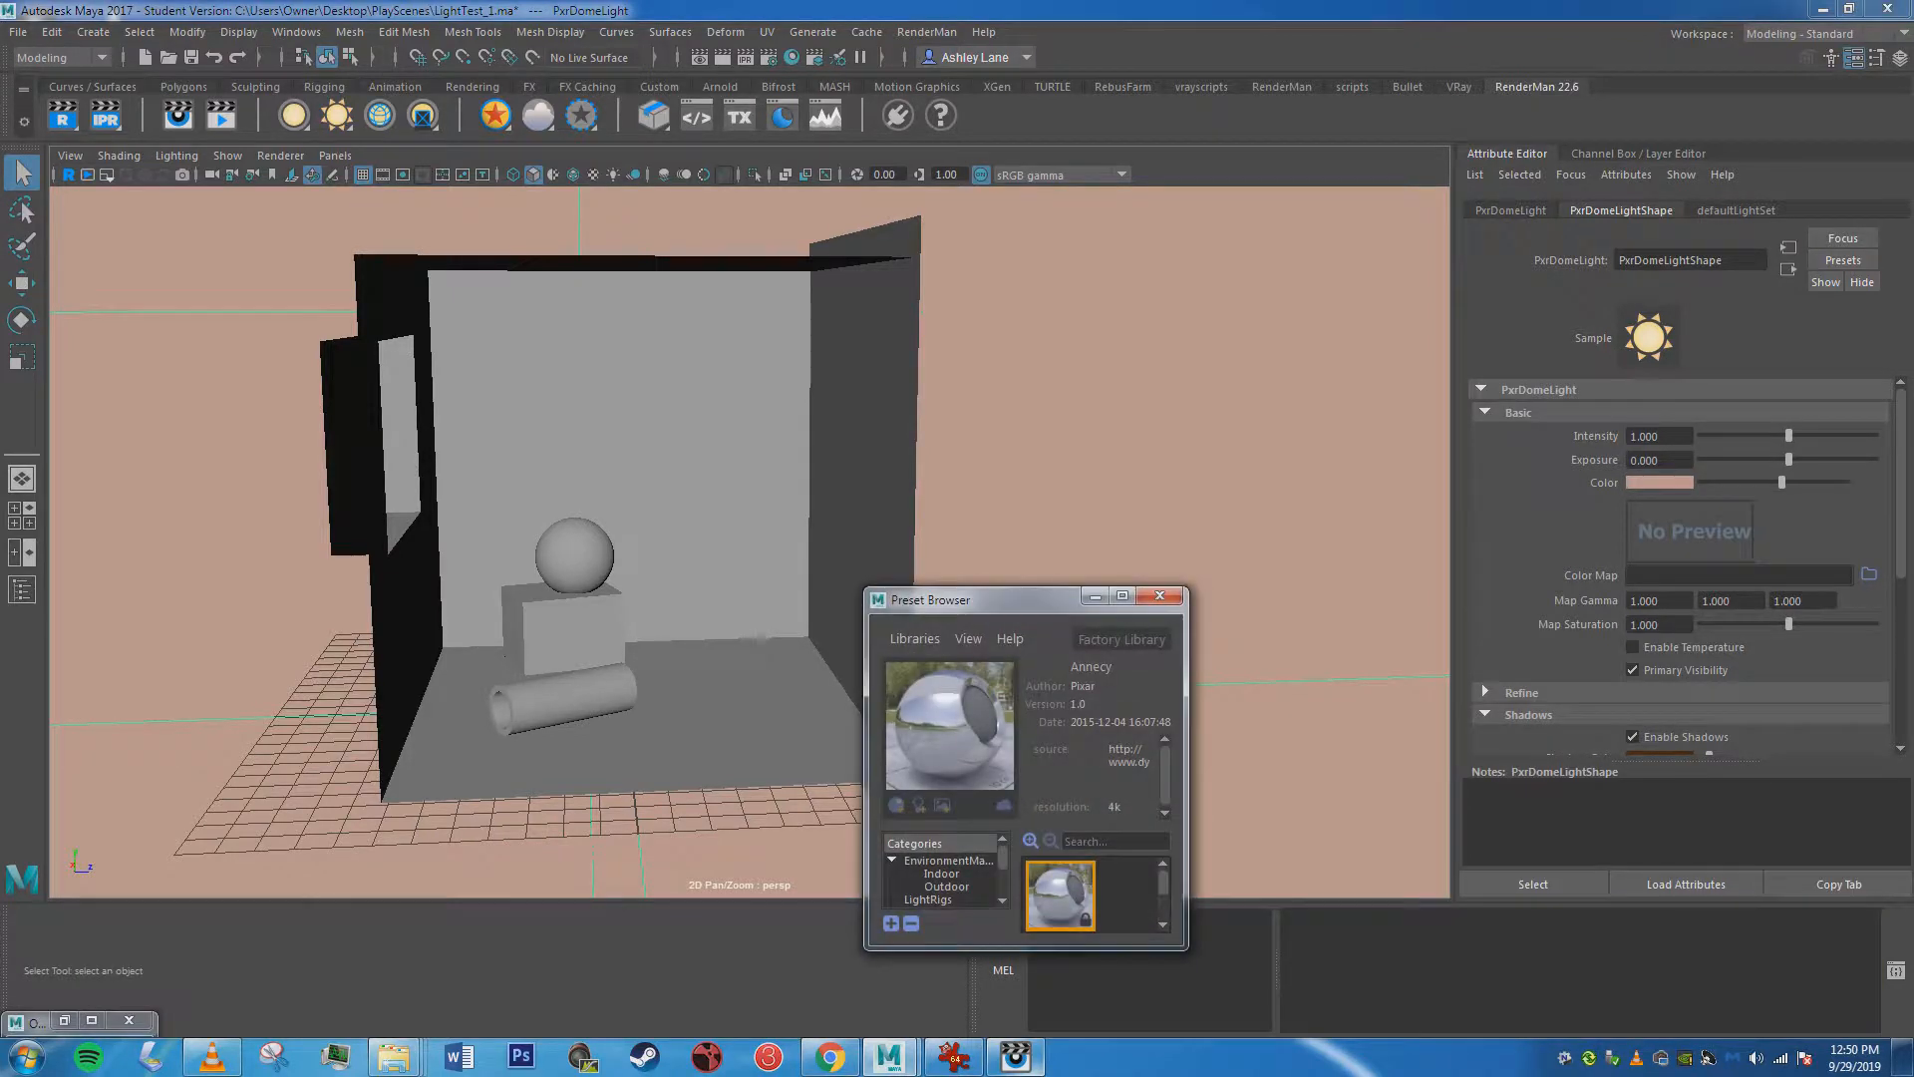
{"action": "left_click_drag", "start_coordinate": [1000, 599], "coordinate": [948, 116]}
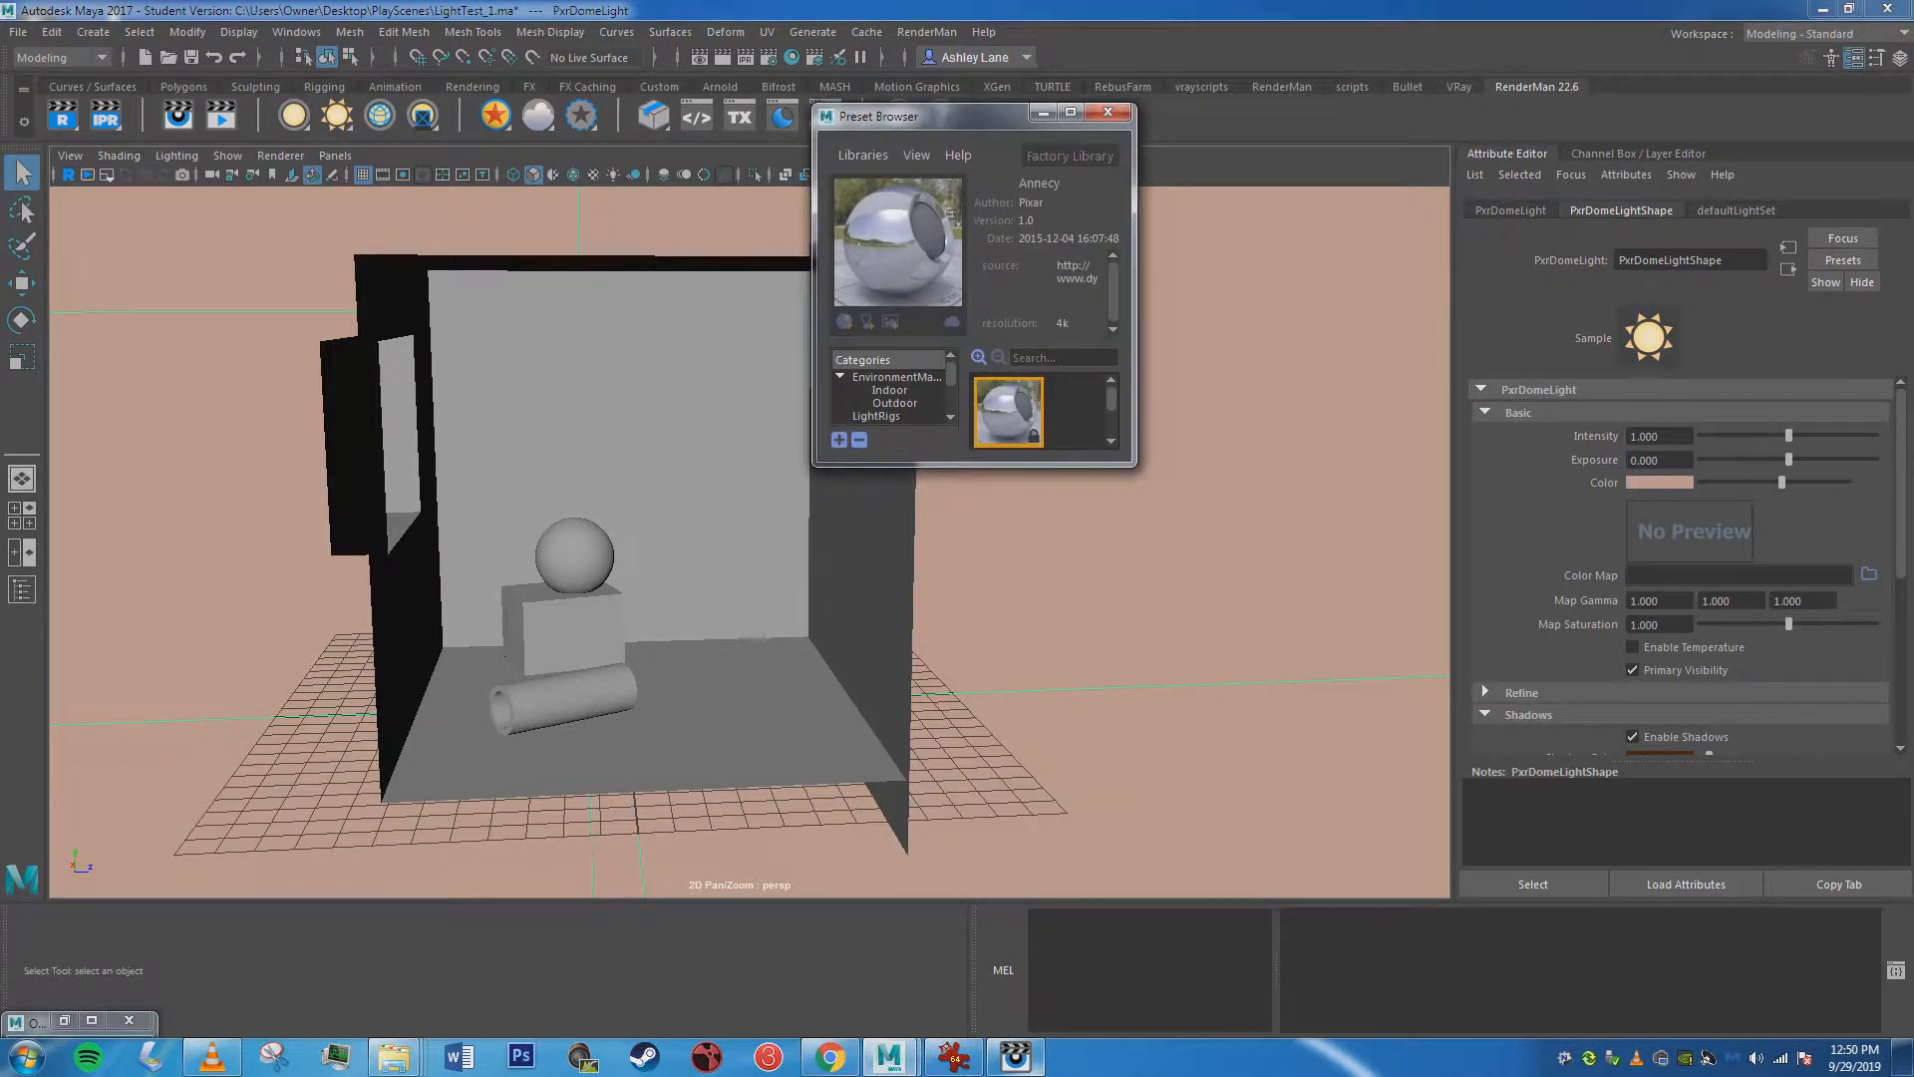
{"action": "left_click_drag", "start_coordinate": [1134, 465], "coordinate": [1457, 873]}
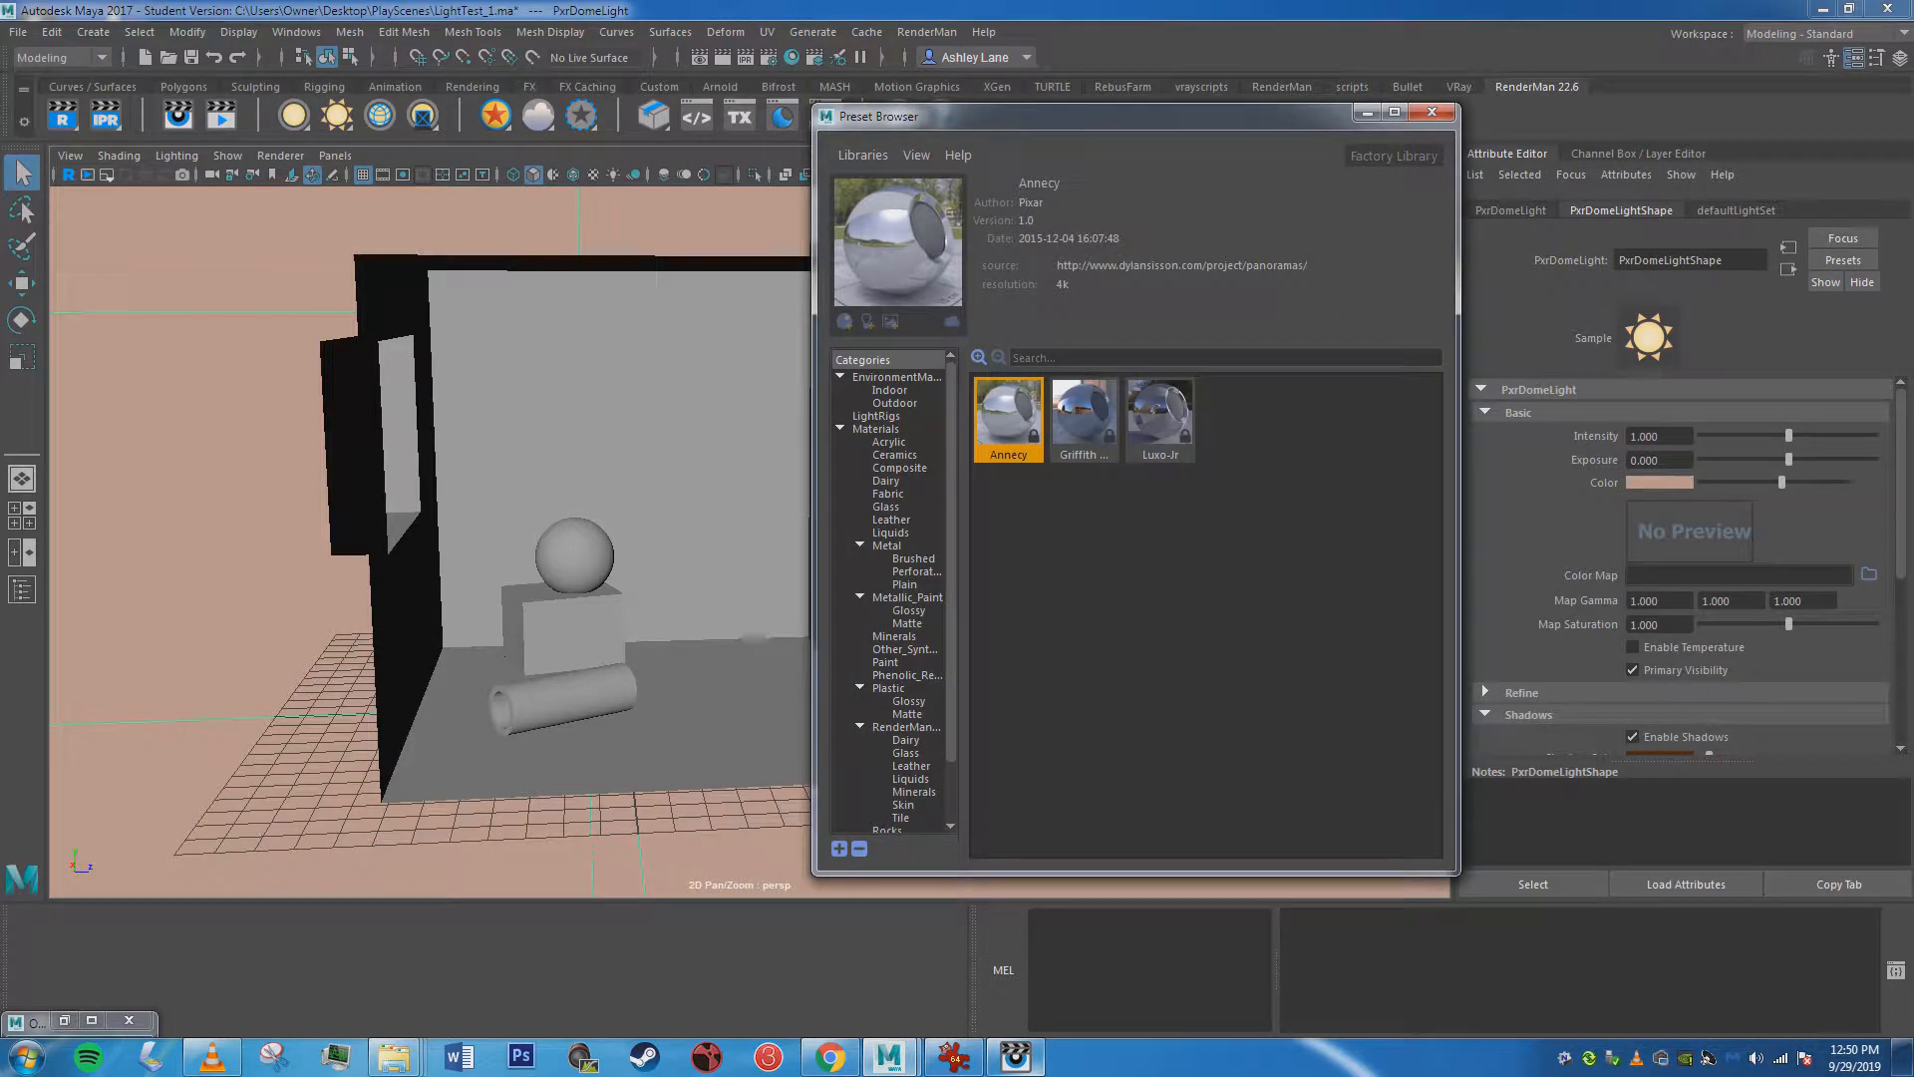
{"action": "left_click", "coordinate": [895, 377]}
{"action": "left_click", "coordinate": [890, 389]}
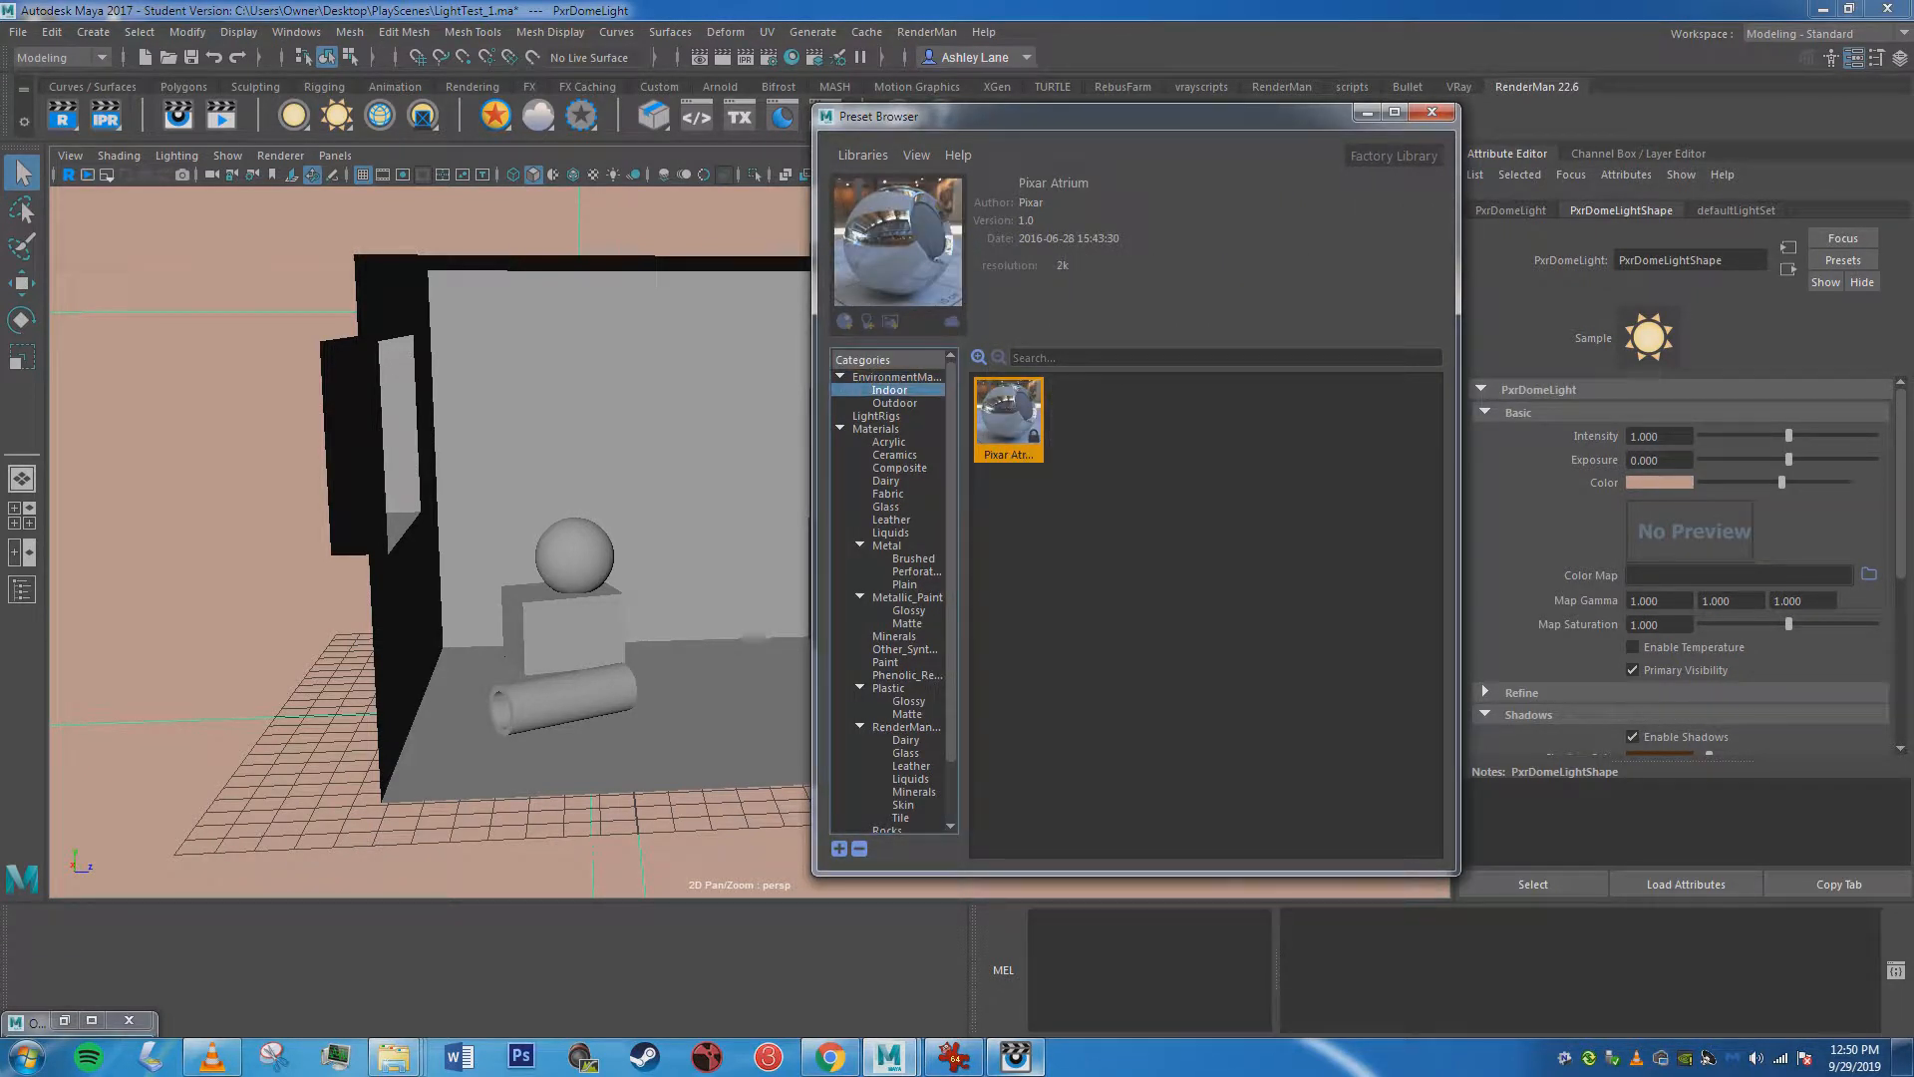
{"action": "left_click", "coordinate": [894, 403]}
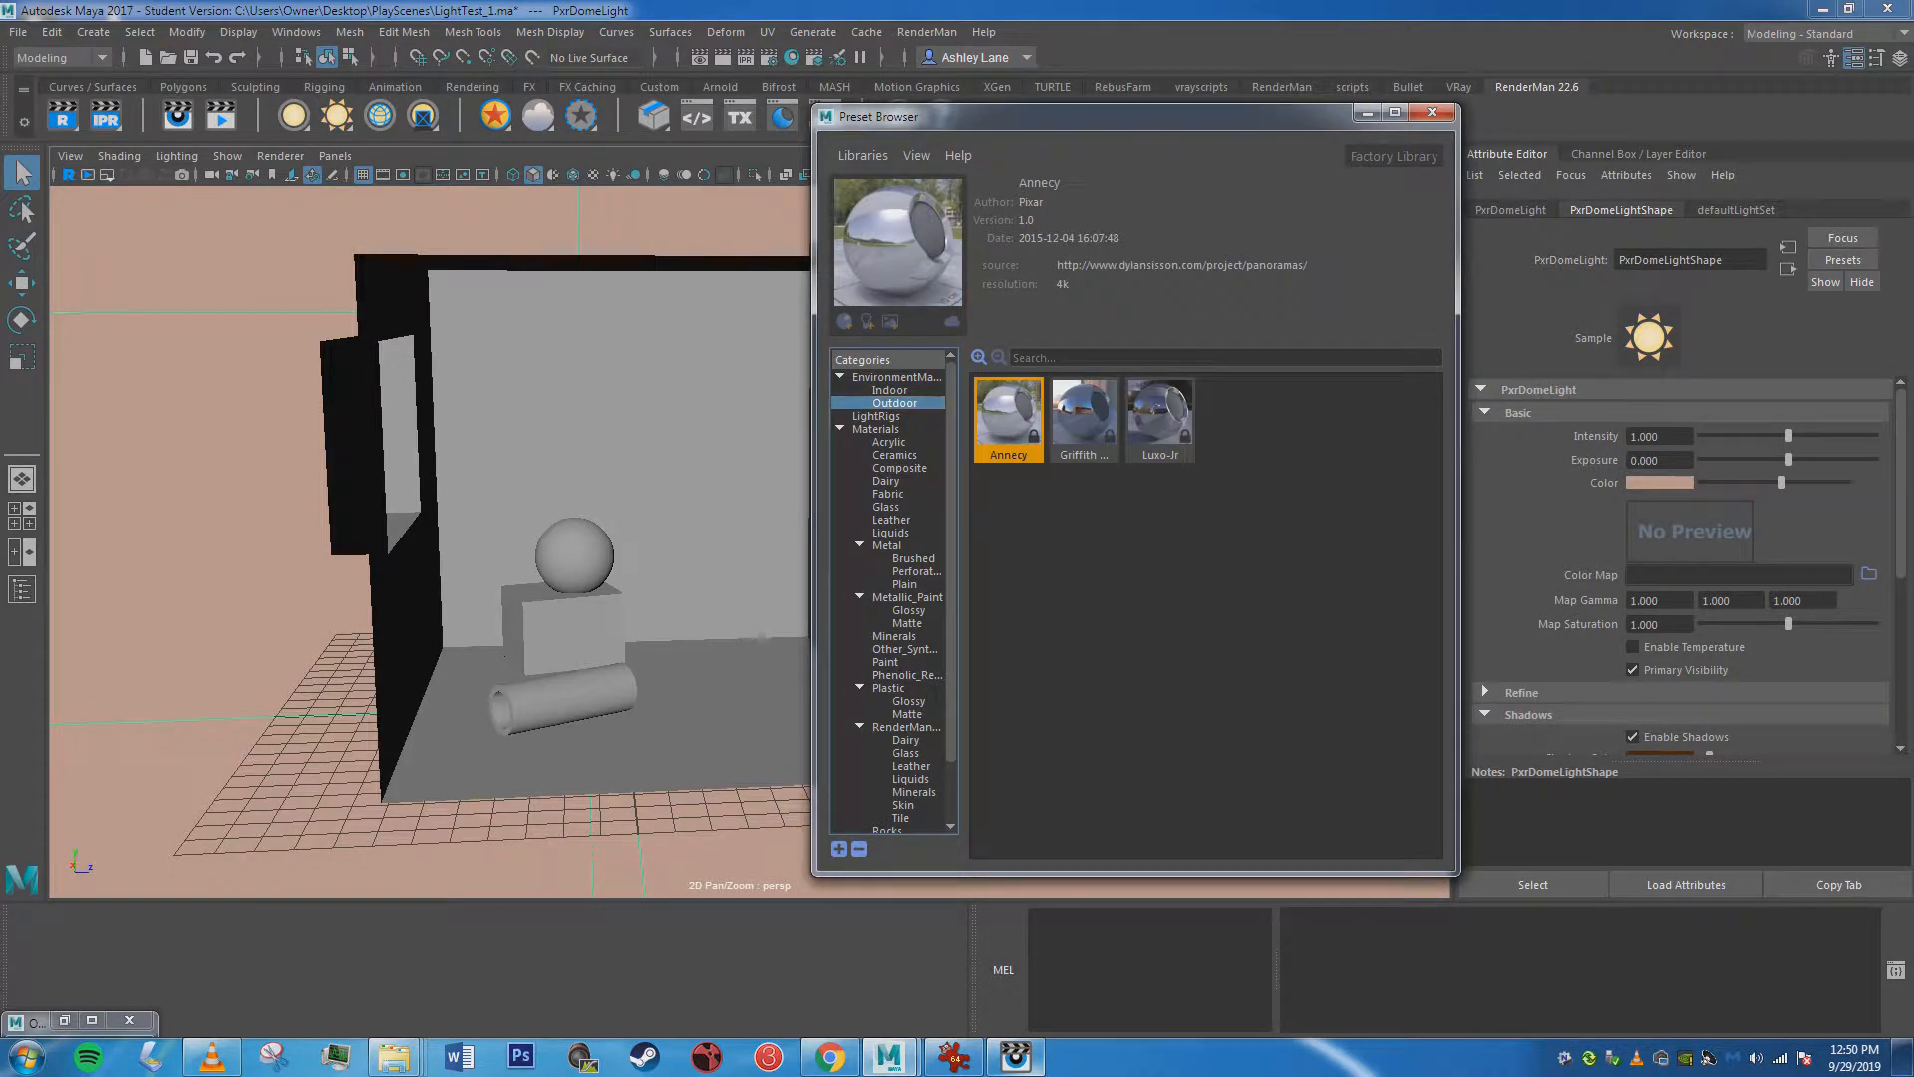
Import the Luxo-Jr outdoor environment map and assign it to the selected dome light.
{"action": "right_click", "coordinate": [1181, 409]}
{"action": "left_click", "coordinate": [1276, 419]}
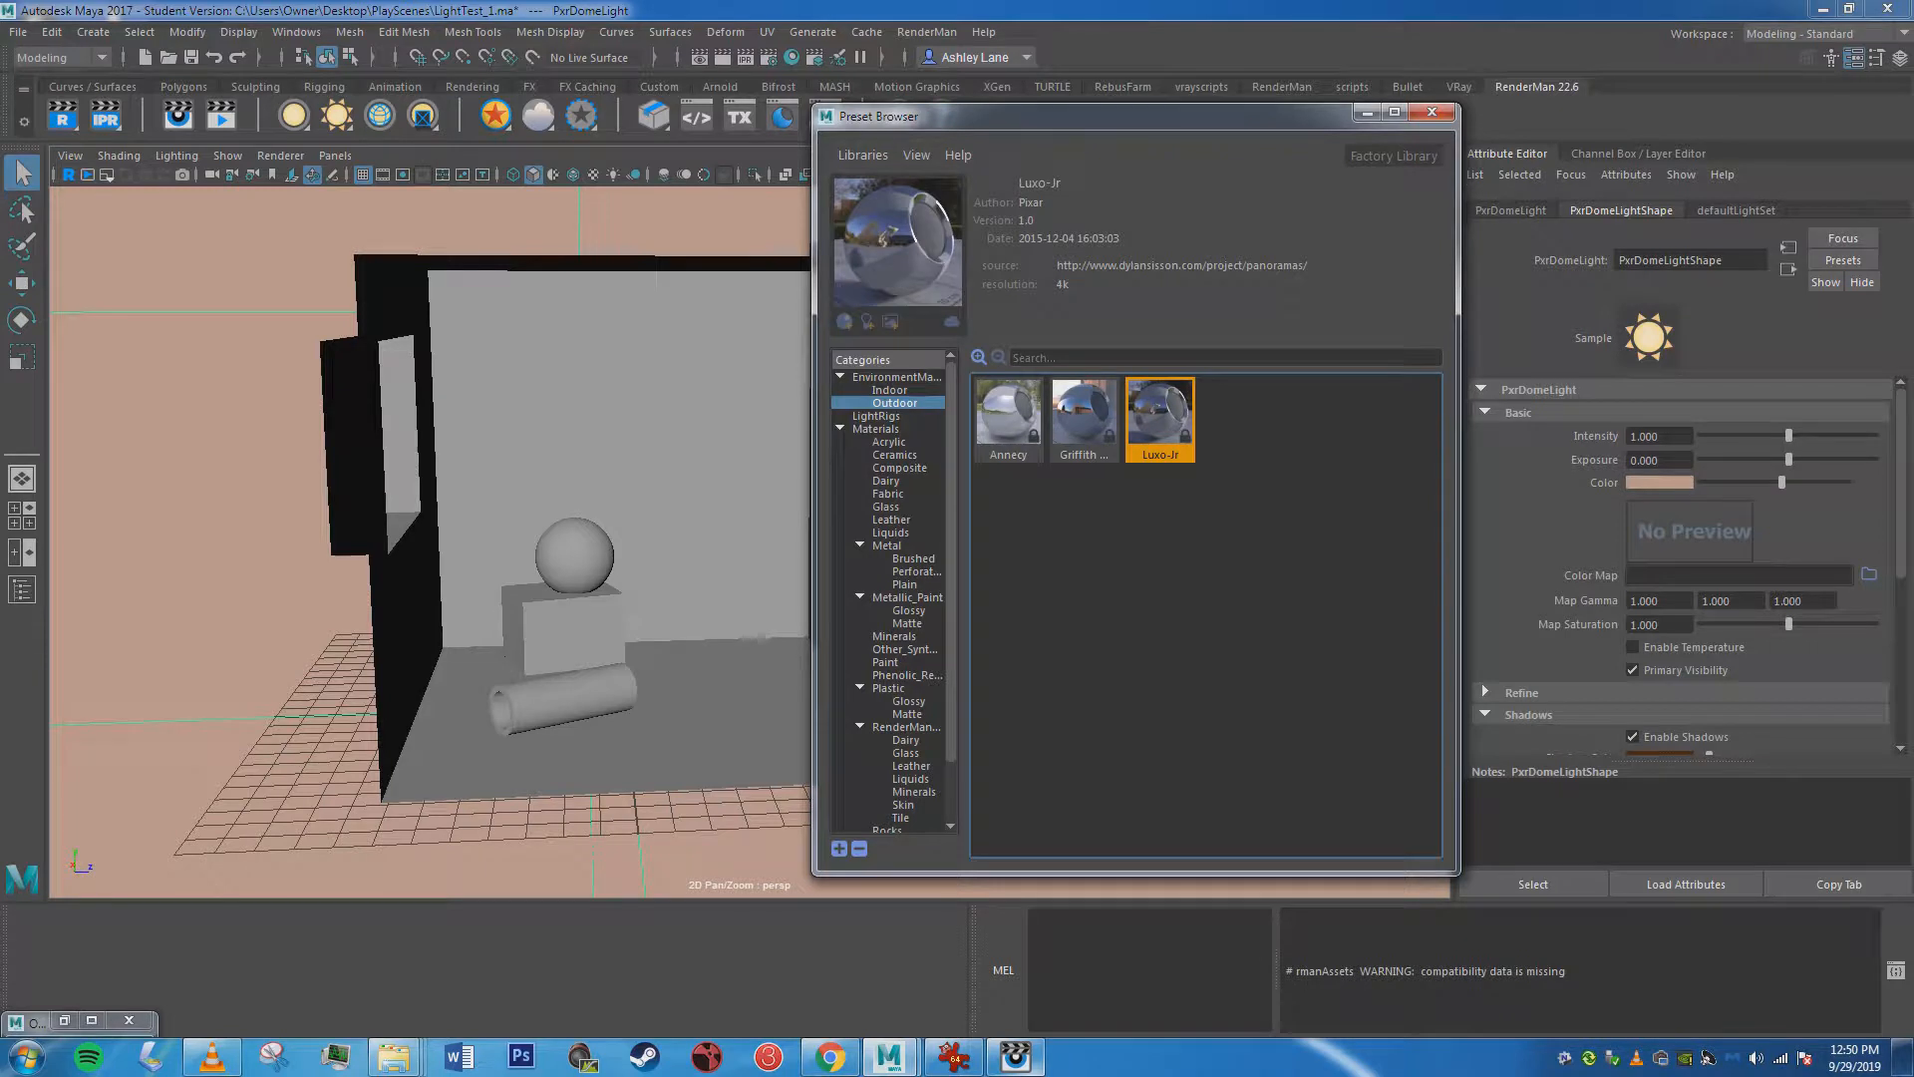
{"action": "right_click", "coordinate": [1168, 408]}
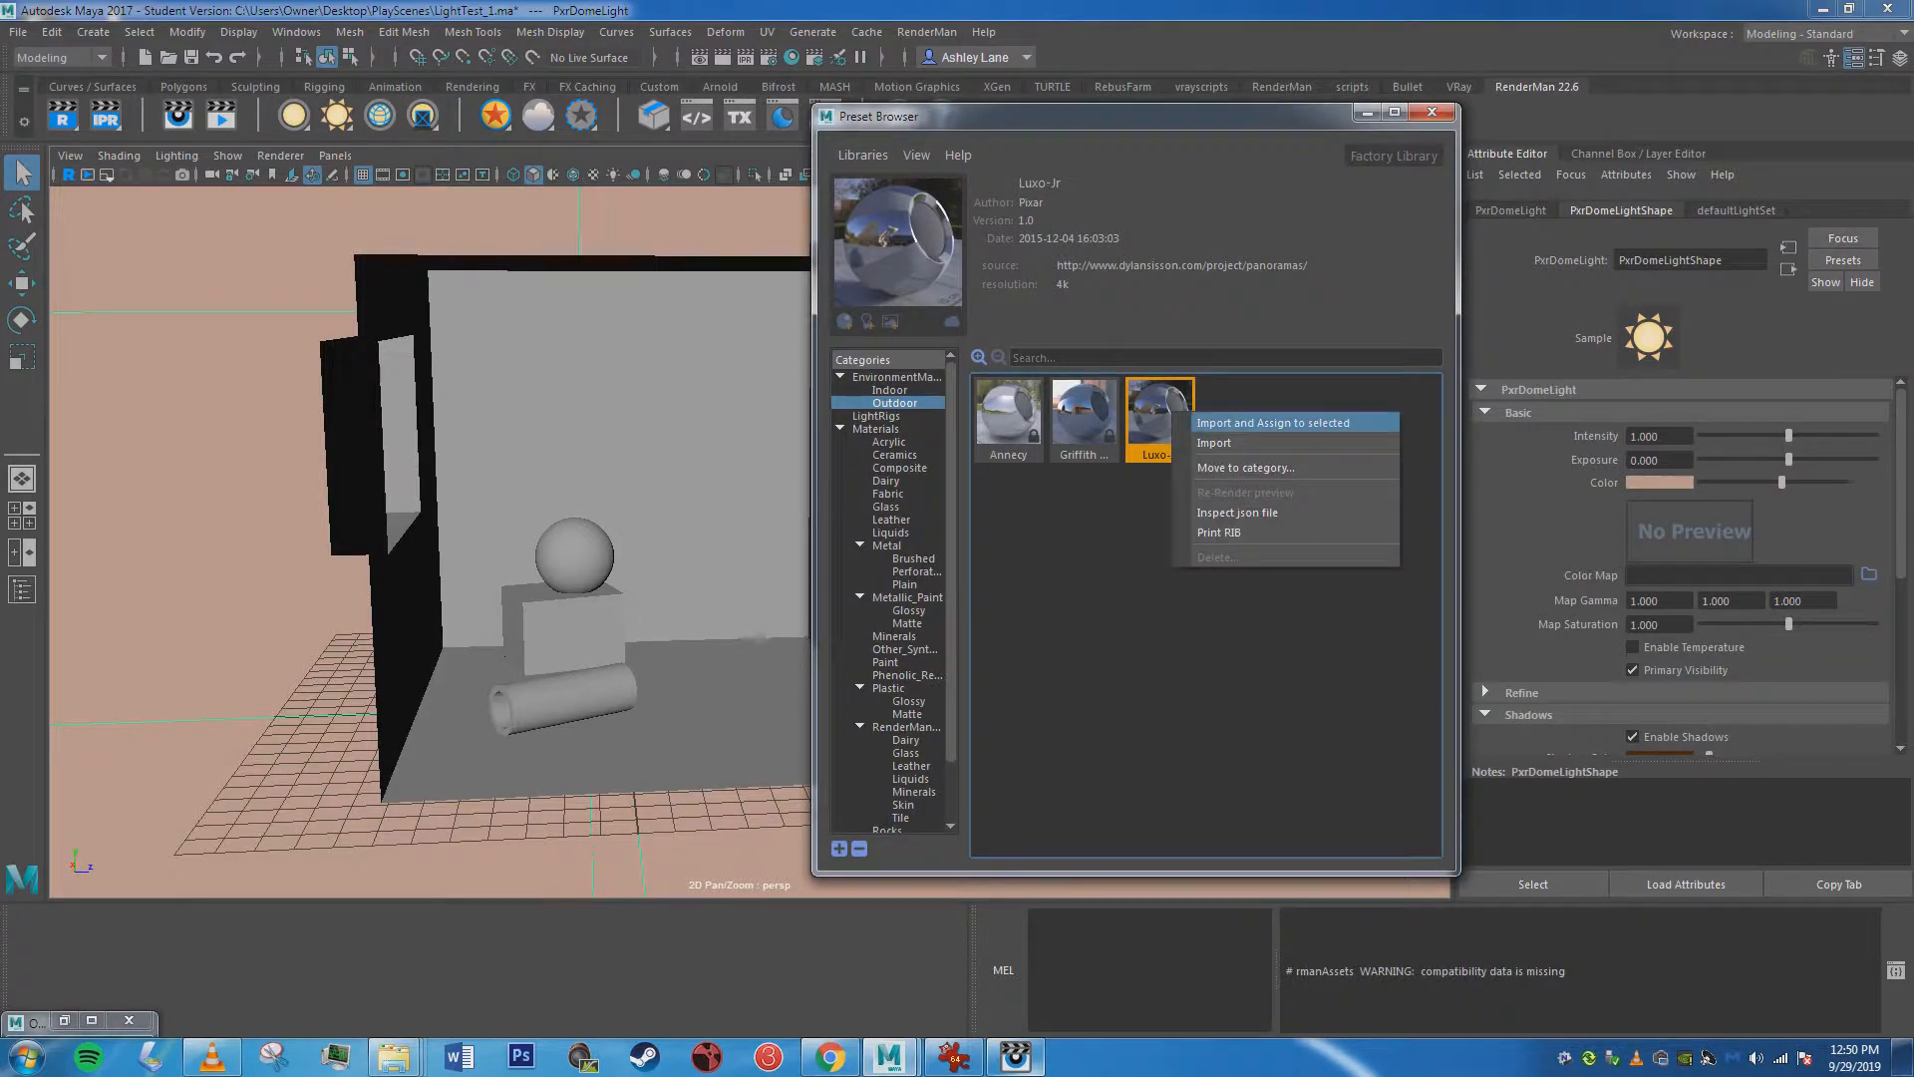
{"action": "left_click", "coordinate": [1276, 418]}
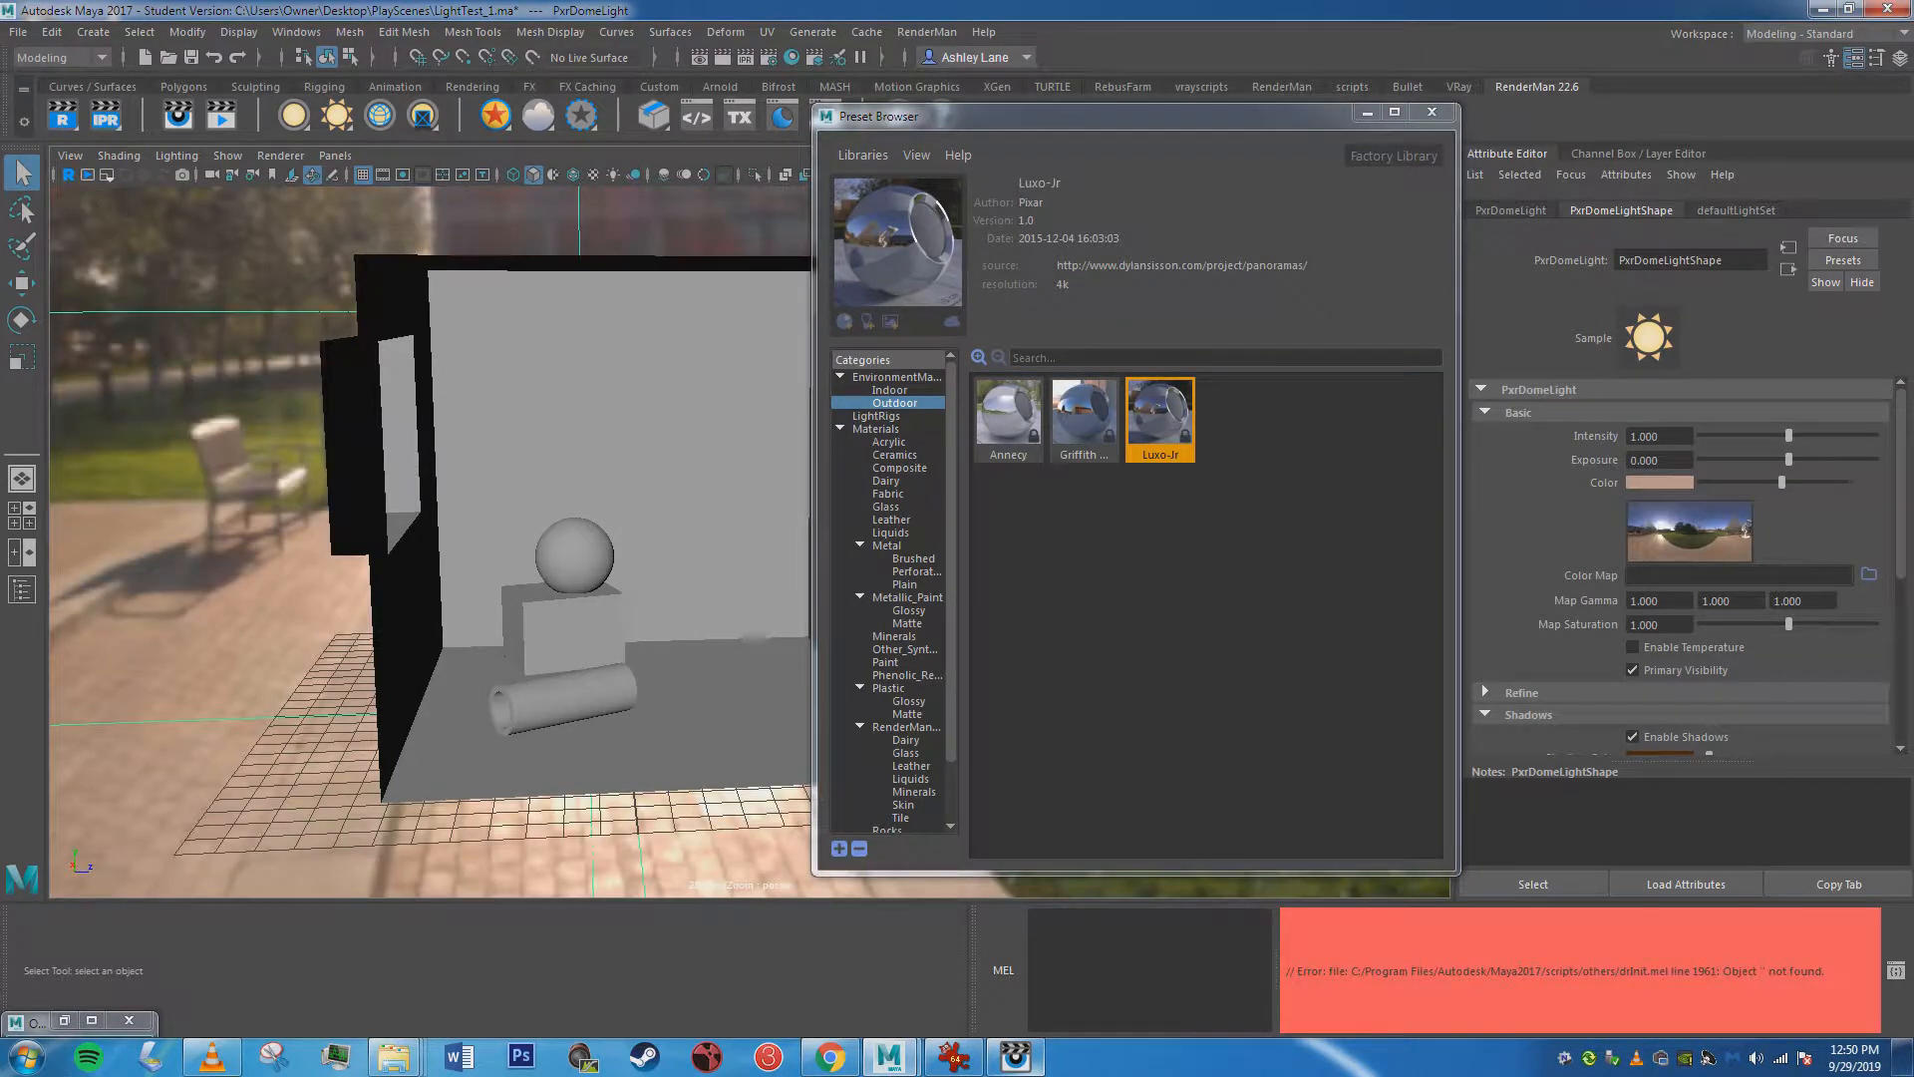
Minimize the Preset Browser, reframe the room and start an IPR render with the Luxo-Jr environment map.
{"action": "left_click", "coordinate": [1367, 112]}
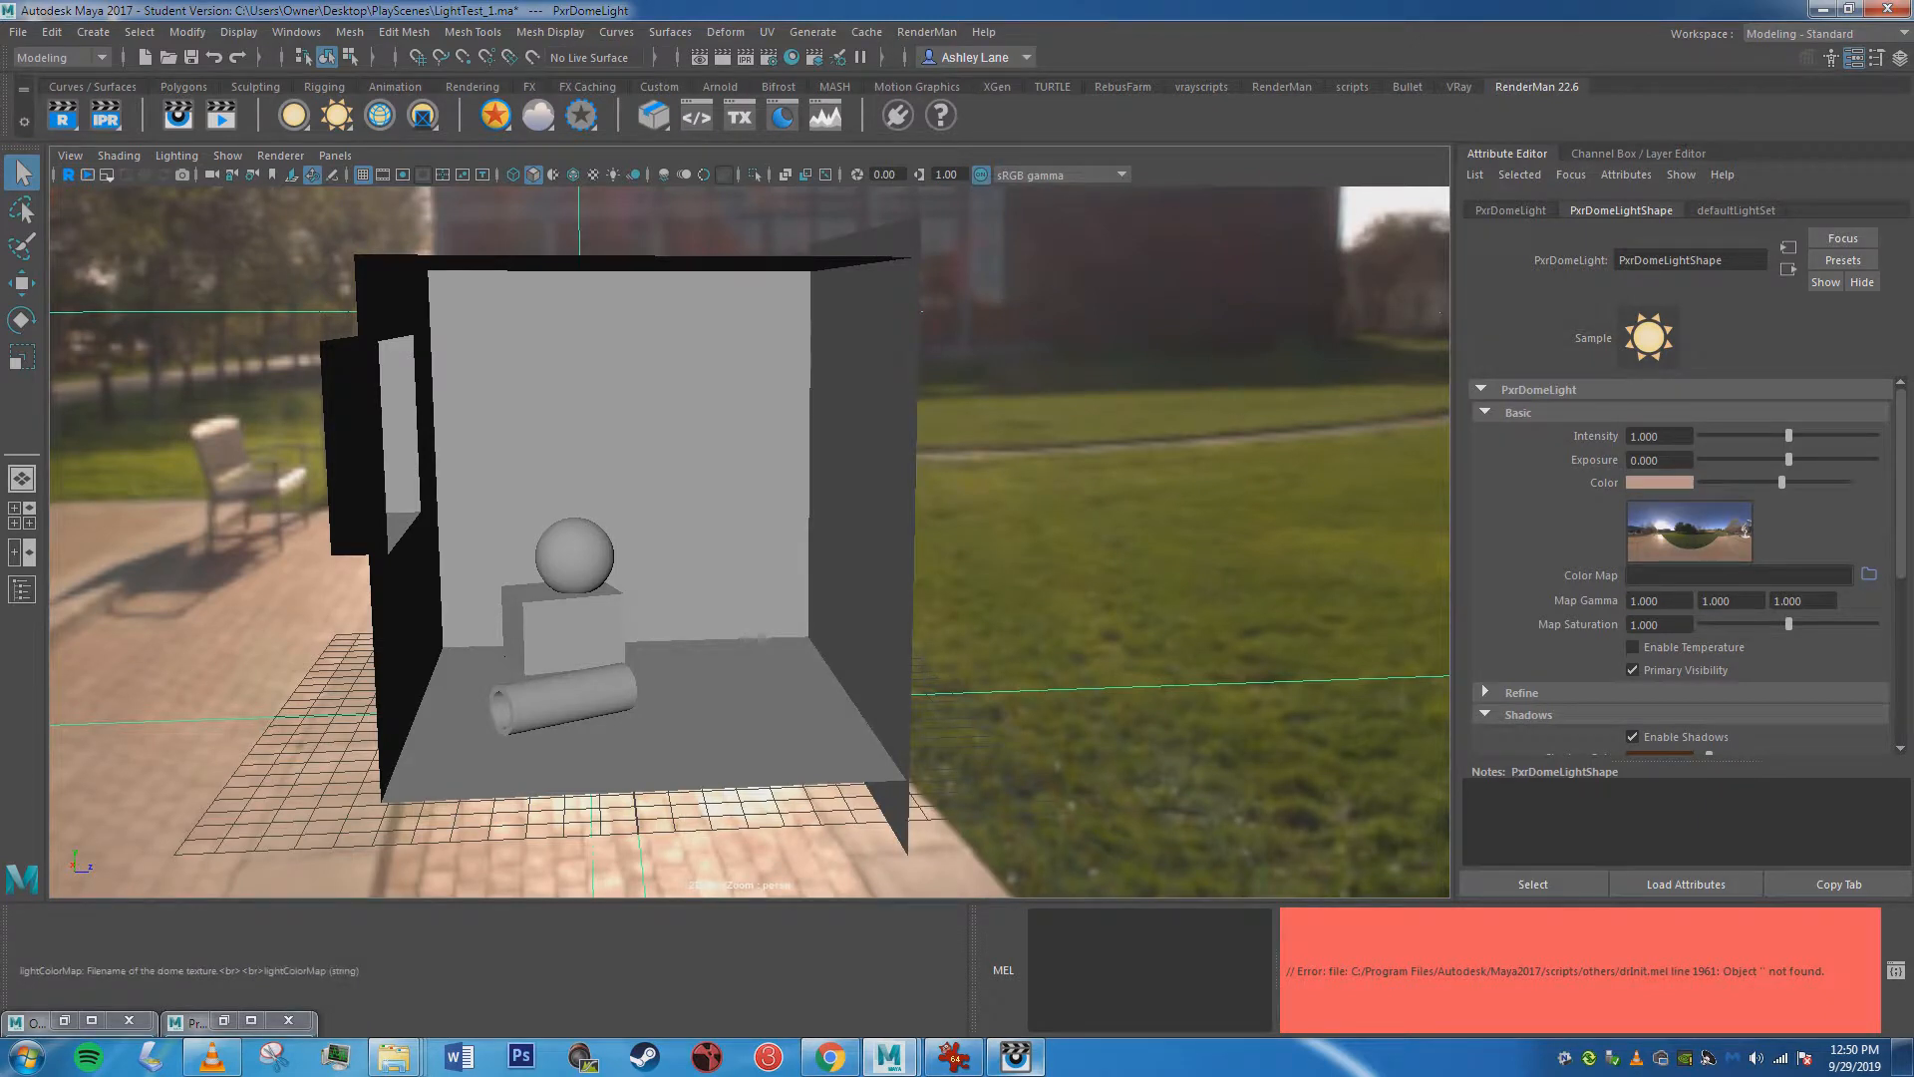
{"action": "scroll", "coordinate": [1685, 568], "scroll_direction": "down", "scroll_amount": 3}
{"action": "left_click_drag", "start_coordinate": [761, 638], "coordinate": [744, 628], "text": "alt"}
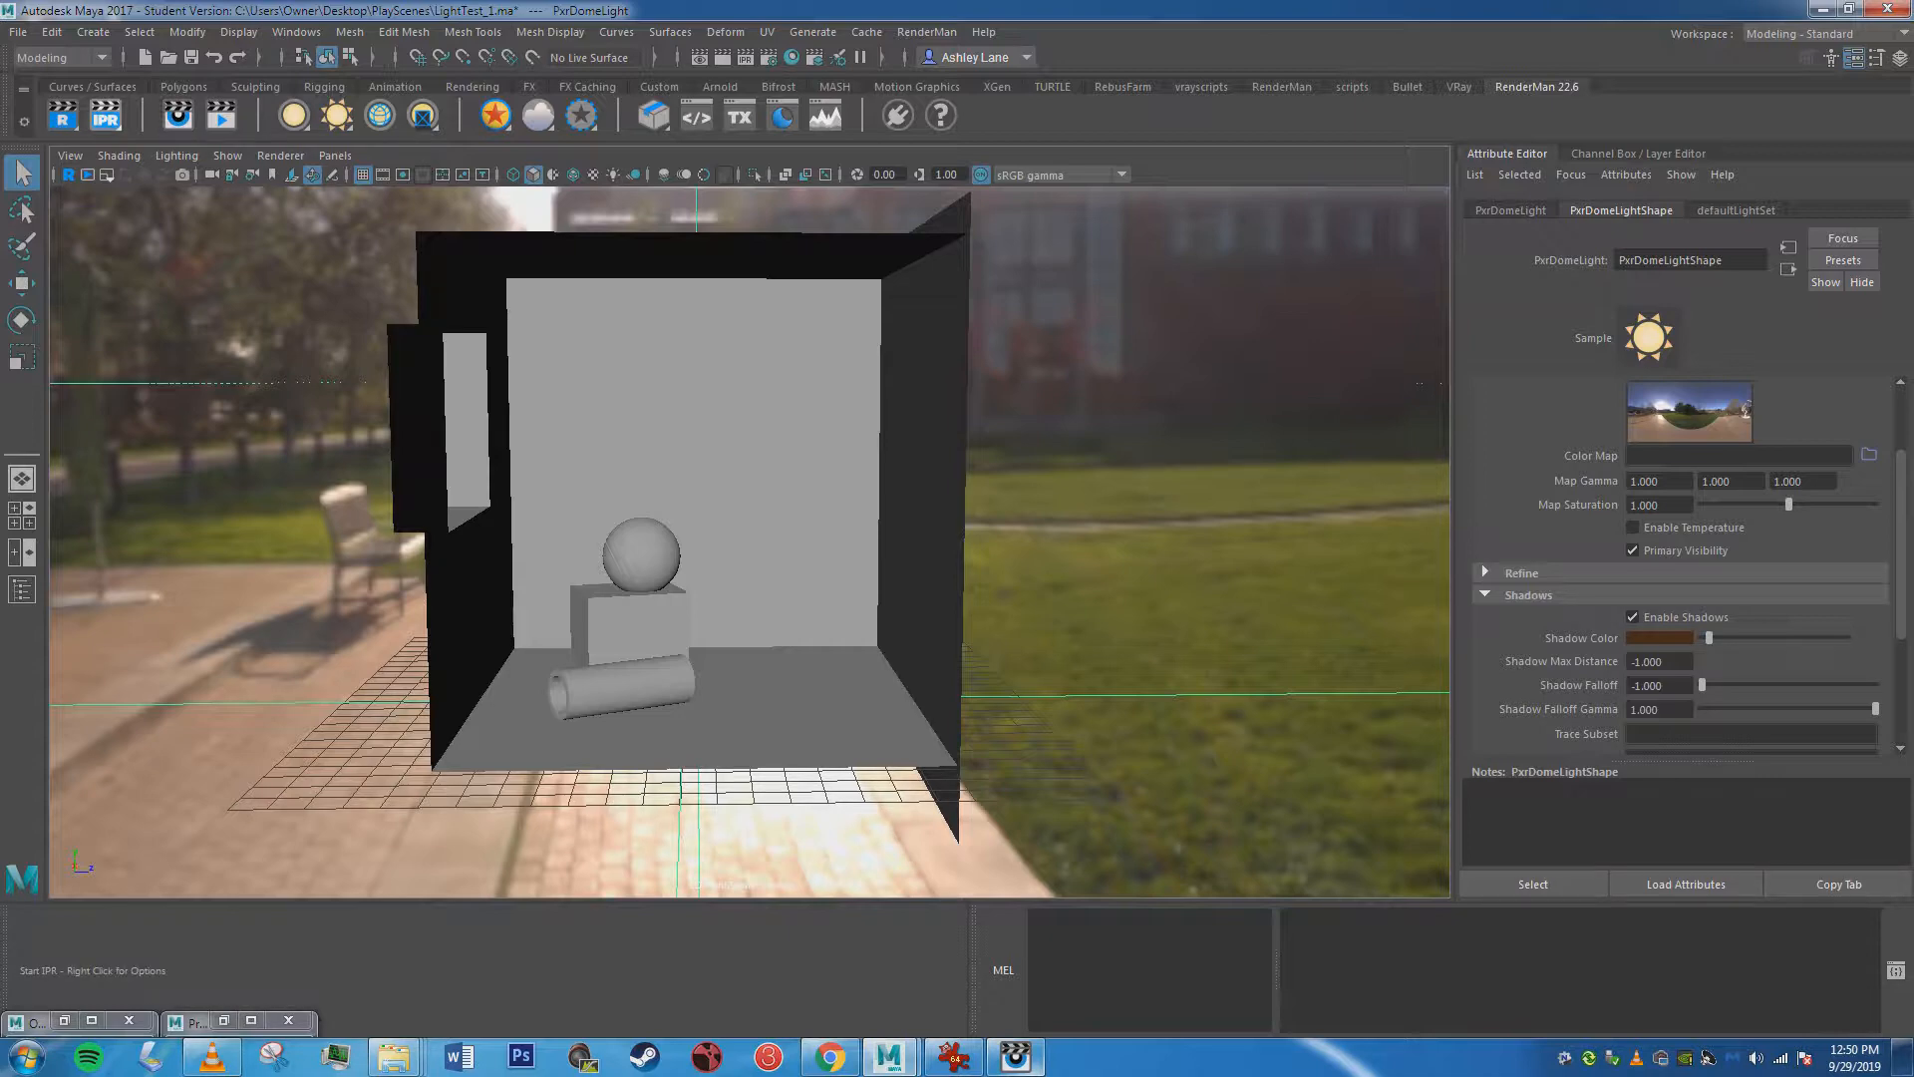
{"action": "left_click", "coordinate": [104, 118]}
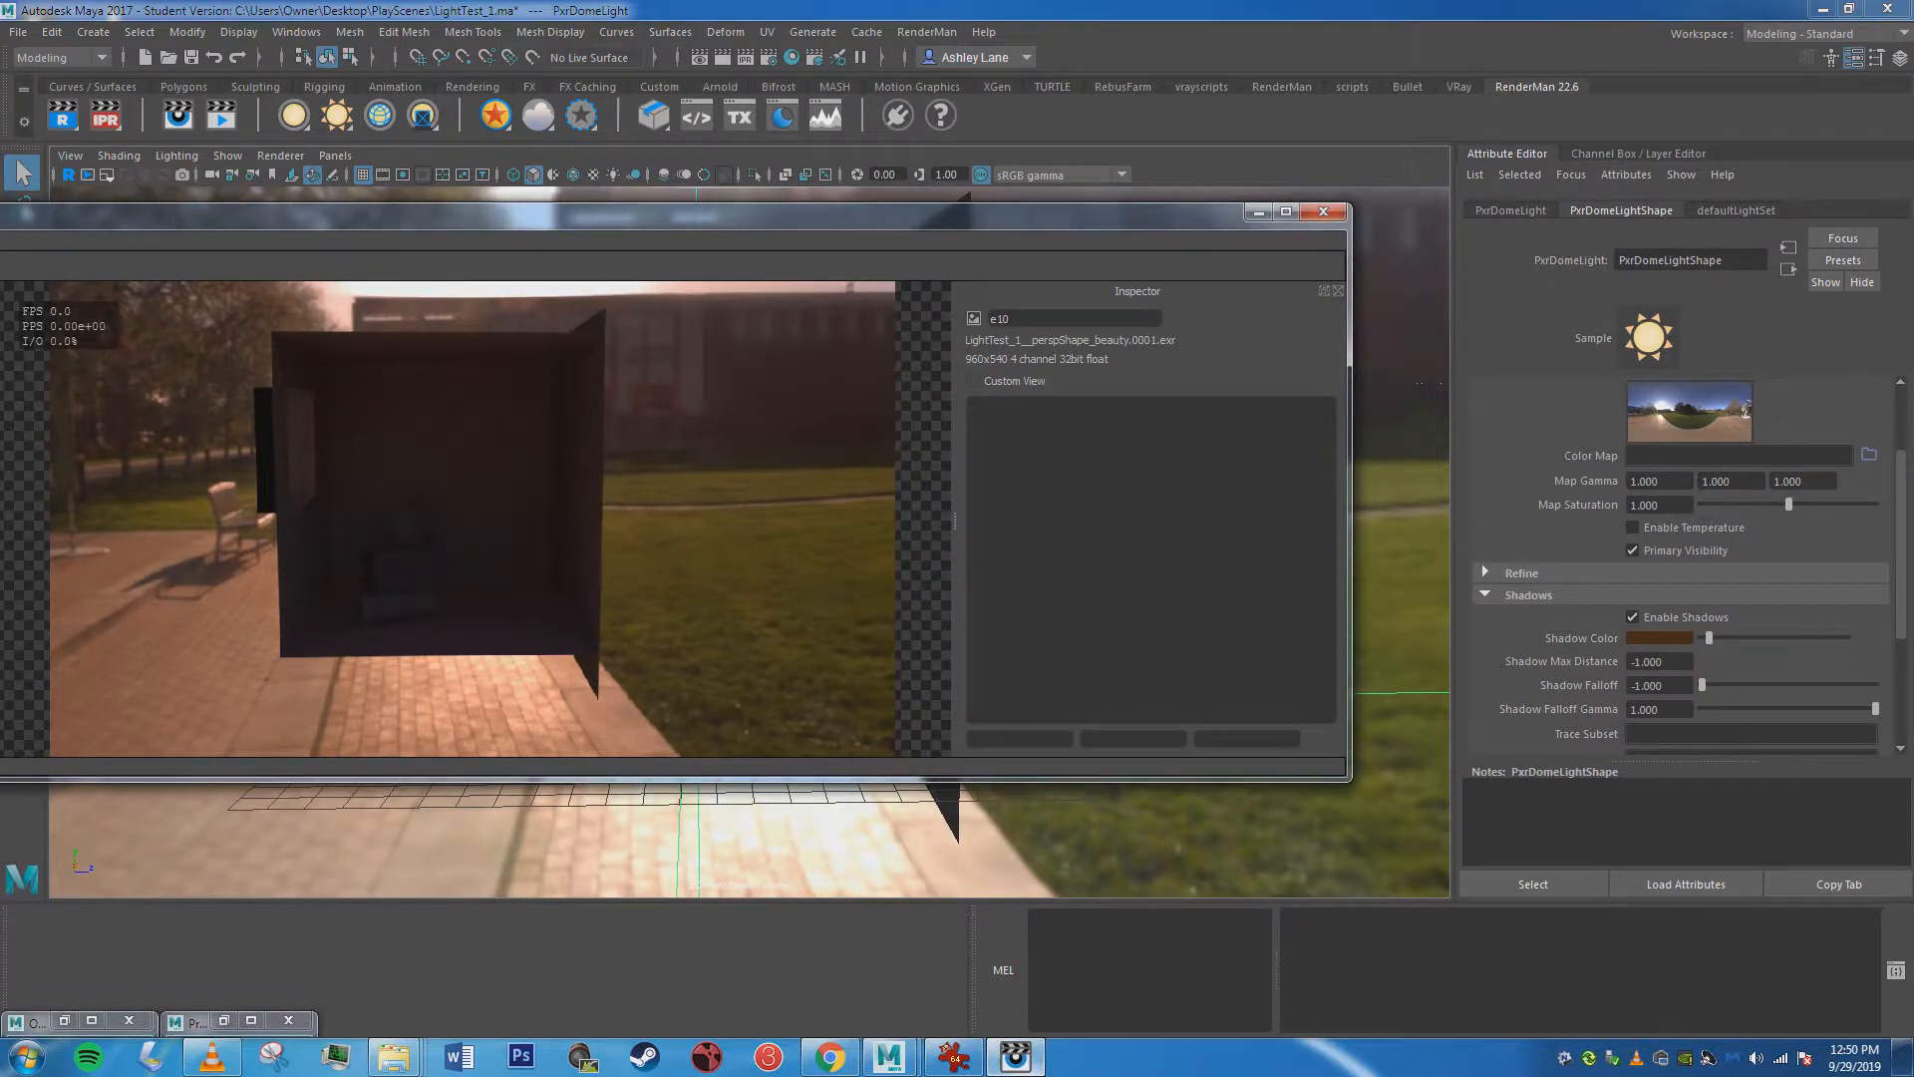
Set the dome light's color to white and its shadow color to black, moving the render window out of the way.
{"action": "scroll", "coordinate": [1684, 565], "scroll_direction": "up", "scroll_amount": 3}
{"action": "left_click_drag", "start_coordinate": [737, 215], "coordinate": [464, 313]}
{"action": "left_click_drag", "start_coordinate": [1775, 482], "coordinate": [1848, 483]}
{"action": "scroll", "coordinate": [1678, 566], "scroll_direction": "down", "scroll_amount": 1}
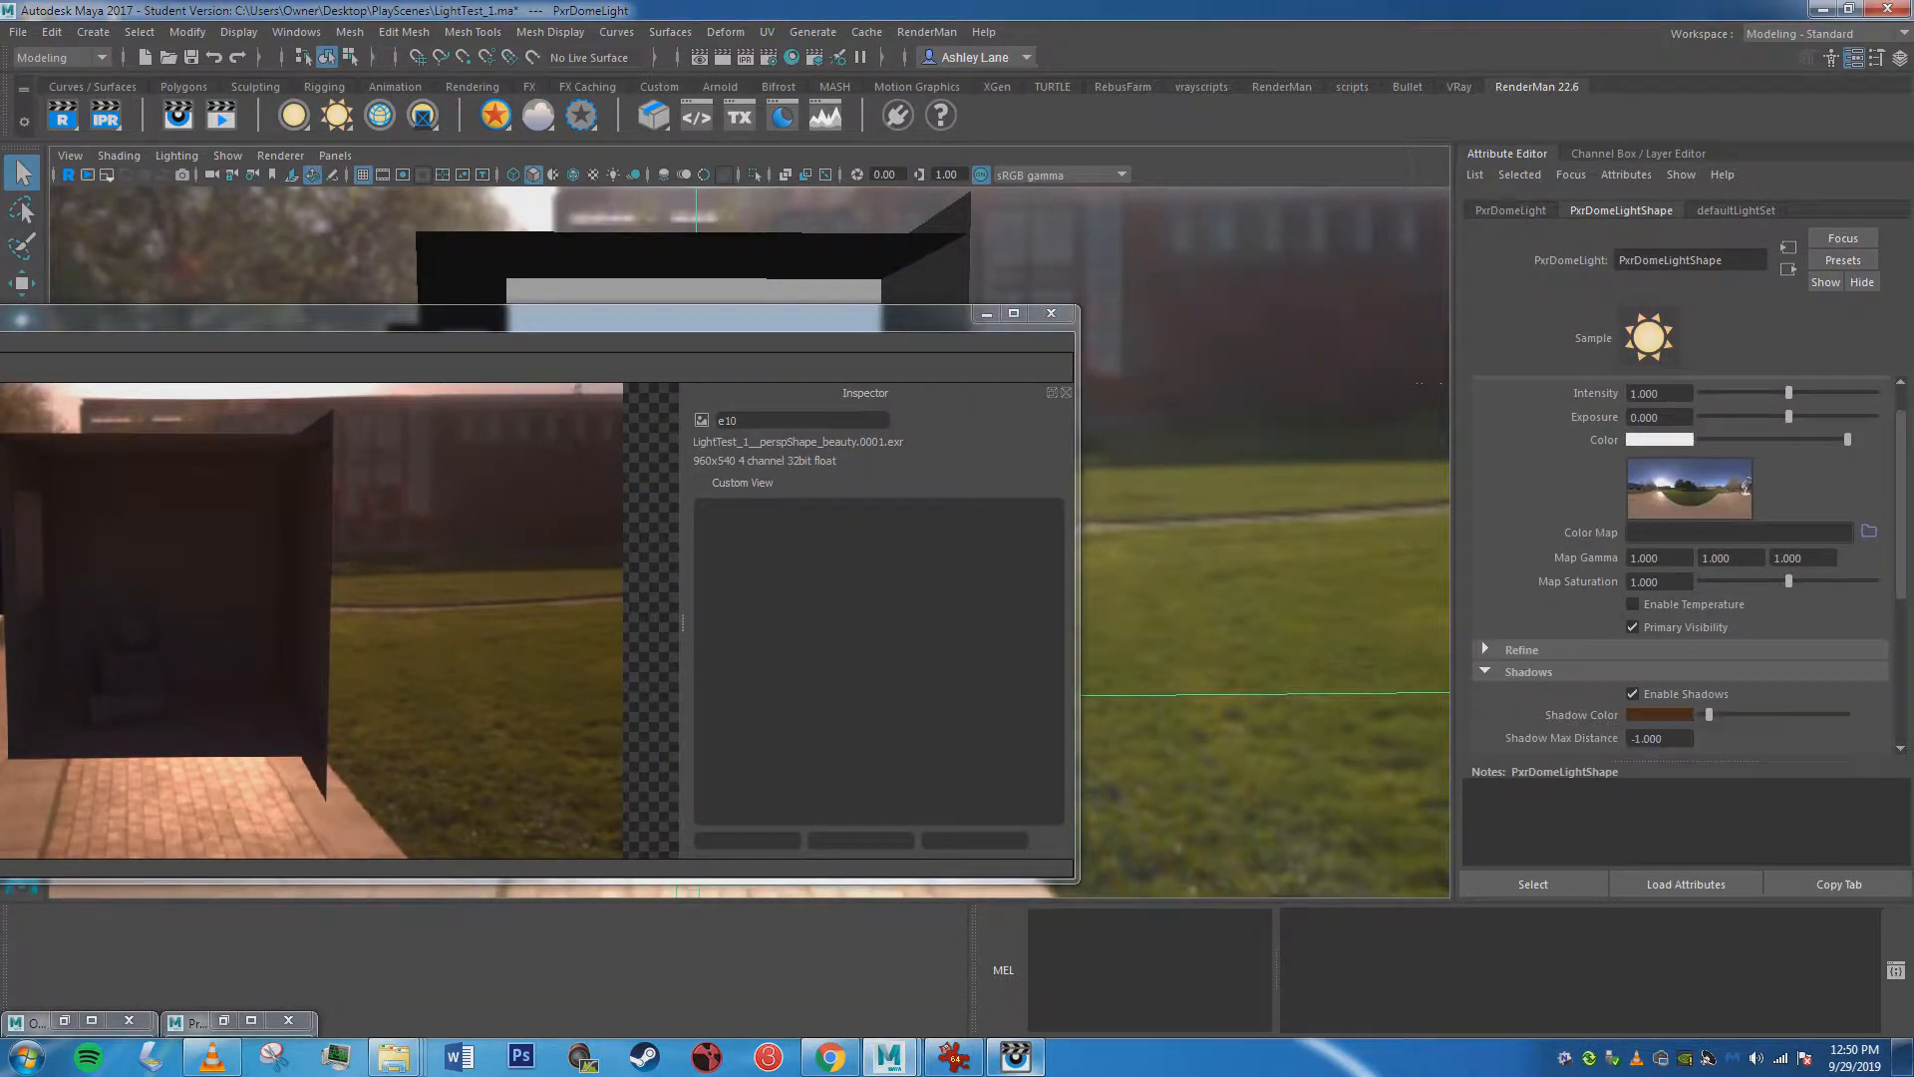
{"action": "scroll", "coordinate": [1679, 599], "scroll_direction": "down", "scroll_amount": 1}
{"action": "mouse_move", "coordinate": [1709, 607]}
{"action": "left_mouse_down"}
{"action": "mouse_move", "coordinate": [1848, 608]}
{"action": "mouse_move", "coordinate": [1701, 607]}
{"action": "left_mouse_up"}
Run a new IPR render with the white light and black shadow color, examine it, then minimize the render window.
{"action": "left_click_drag", "start_coordinate": [466, 315], "coordinate": [1288, 260]}
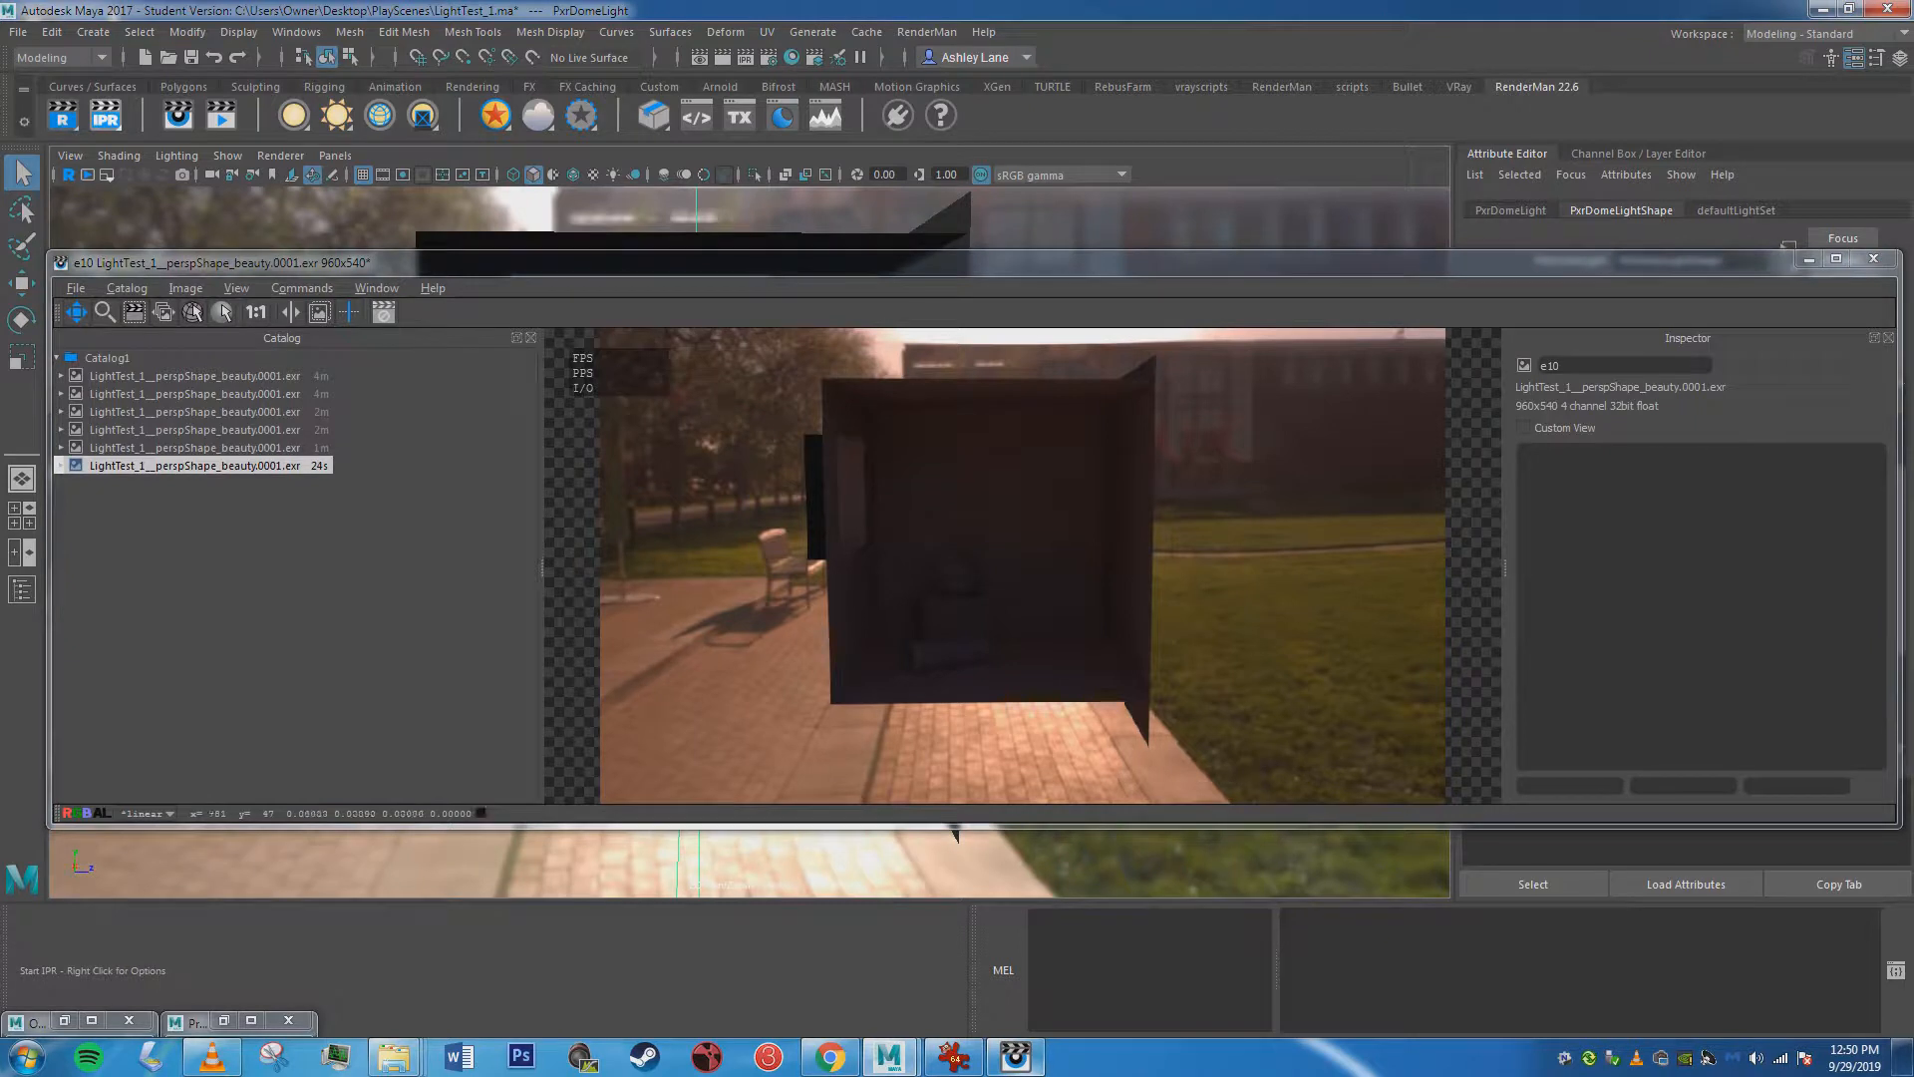
{"action": "left_click", "coordinate": [105, 116]}
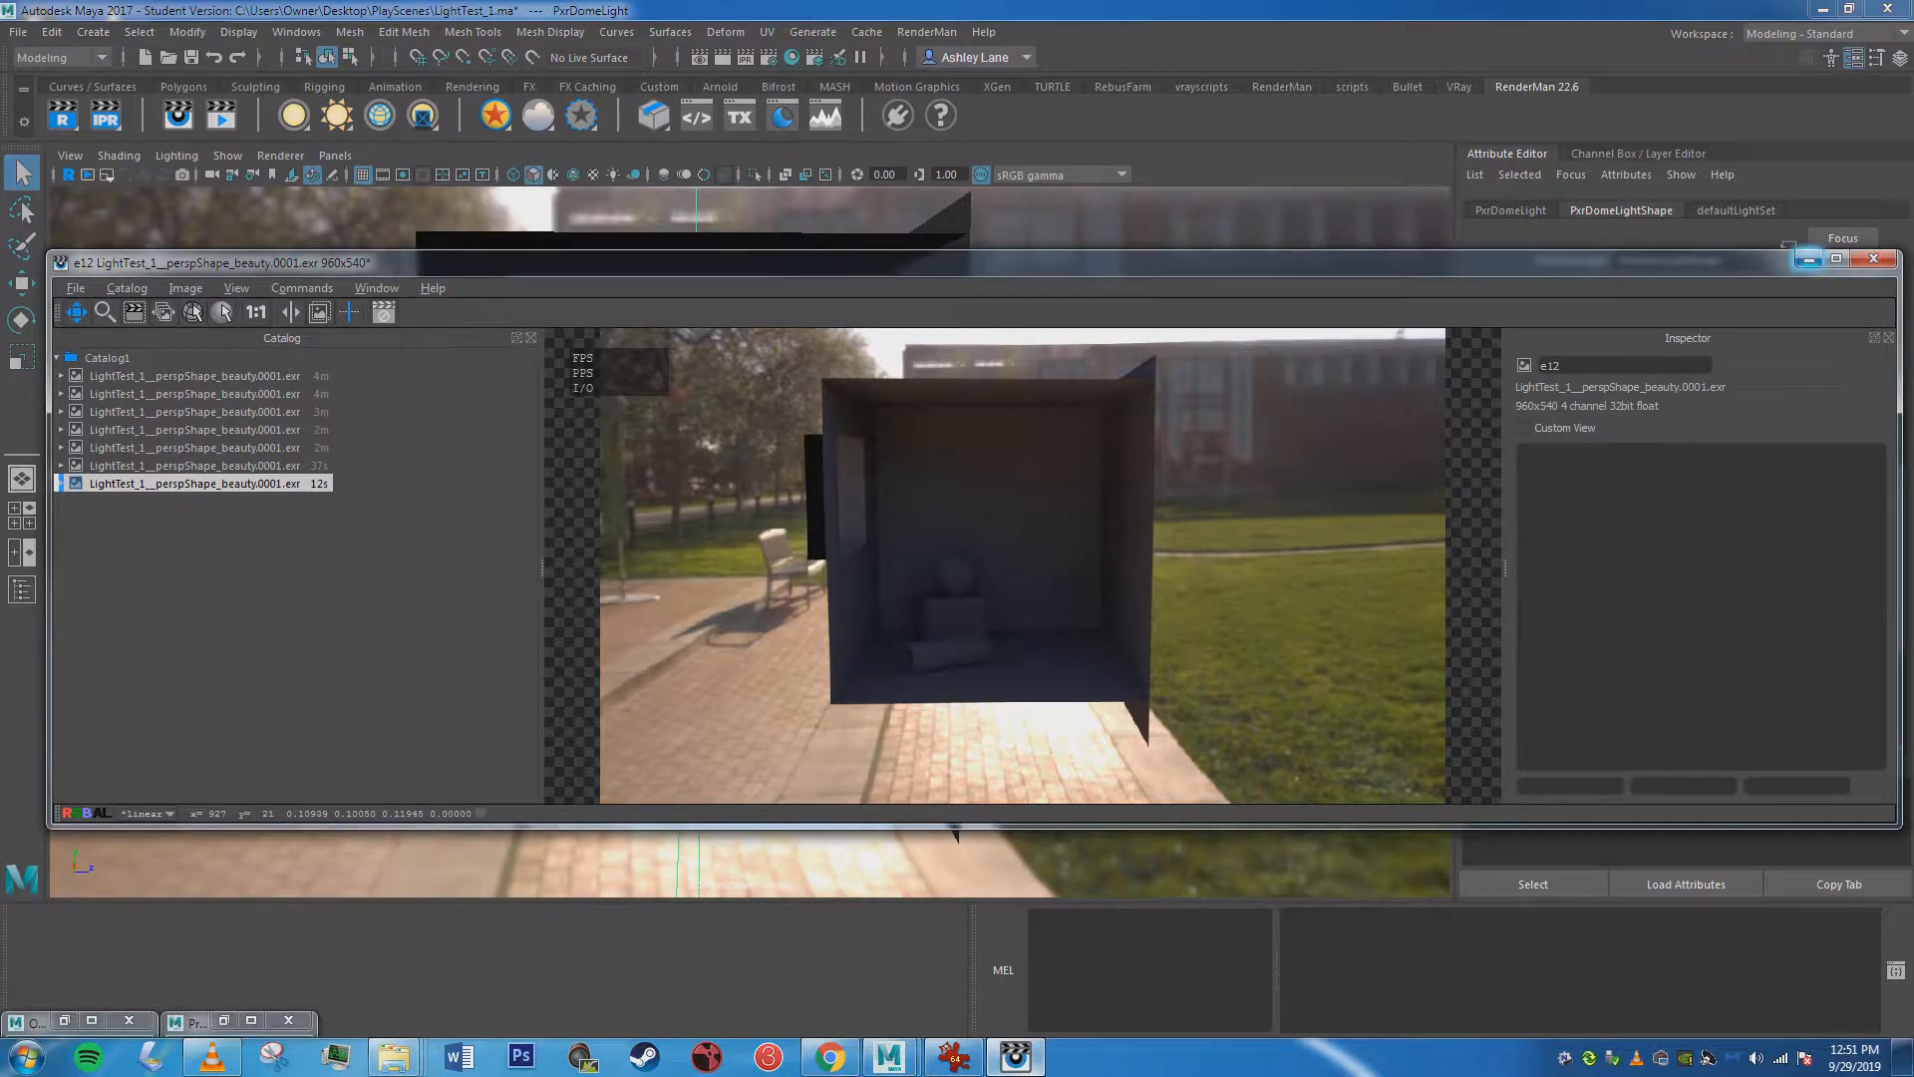
{"action": "left_click", "coordinate": [1808, 259]}
Minimize Maya, open the reference screenshot 001_DomeInc.JPG from the JVickeryRoom folder, examine its incandescence color values and close it.
{"action": "left_click", "coordinate": [954, 1057]}
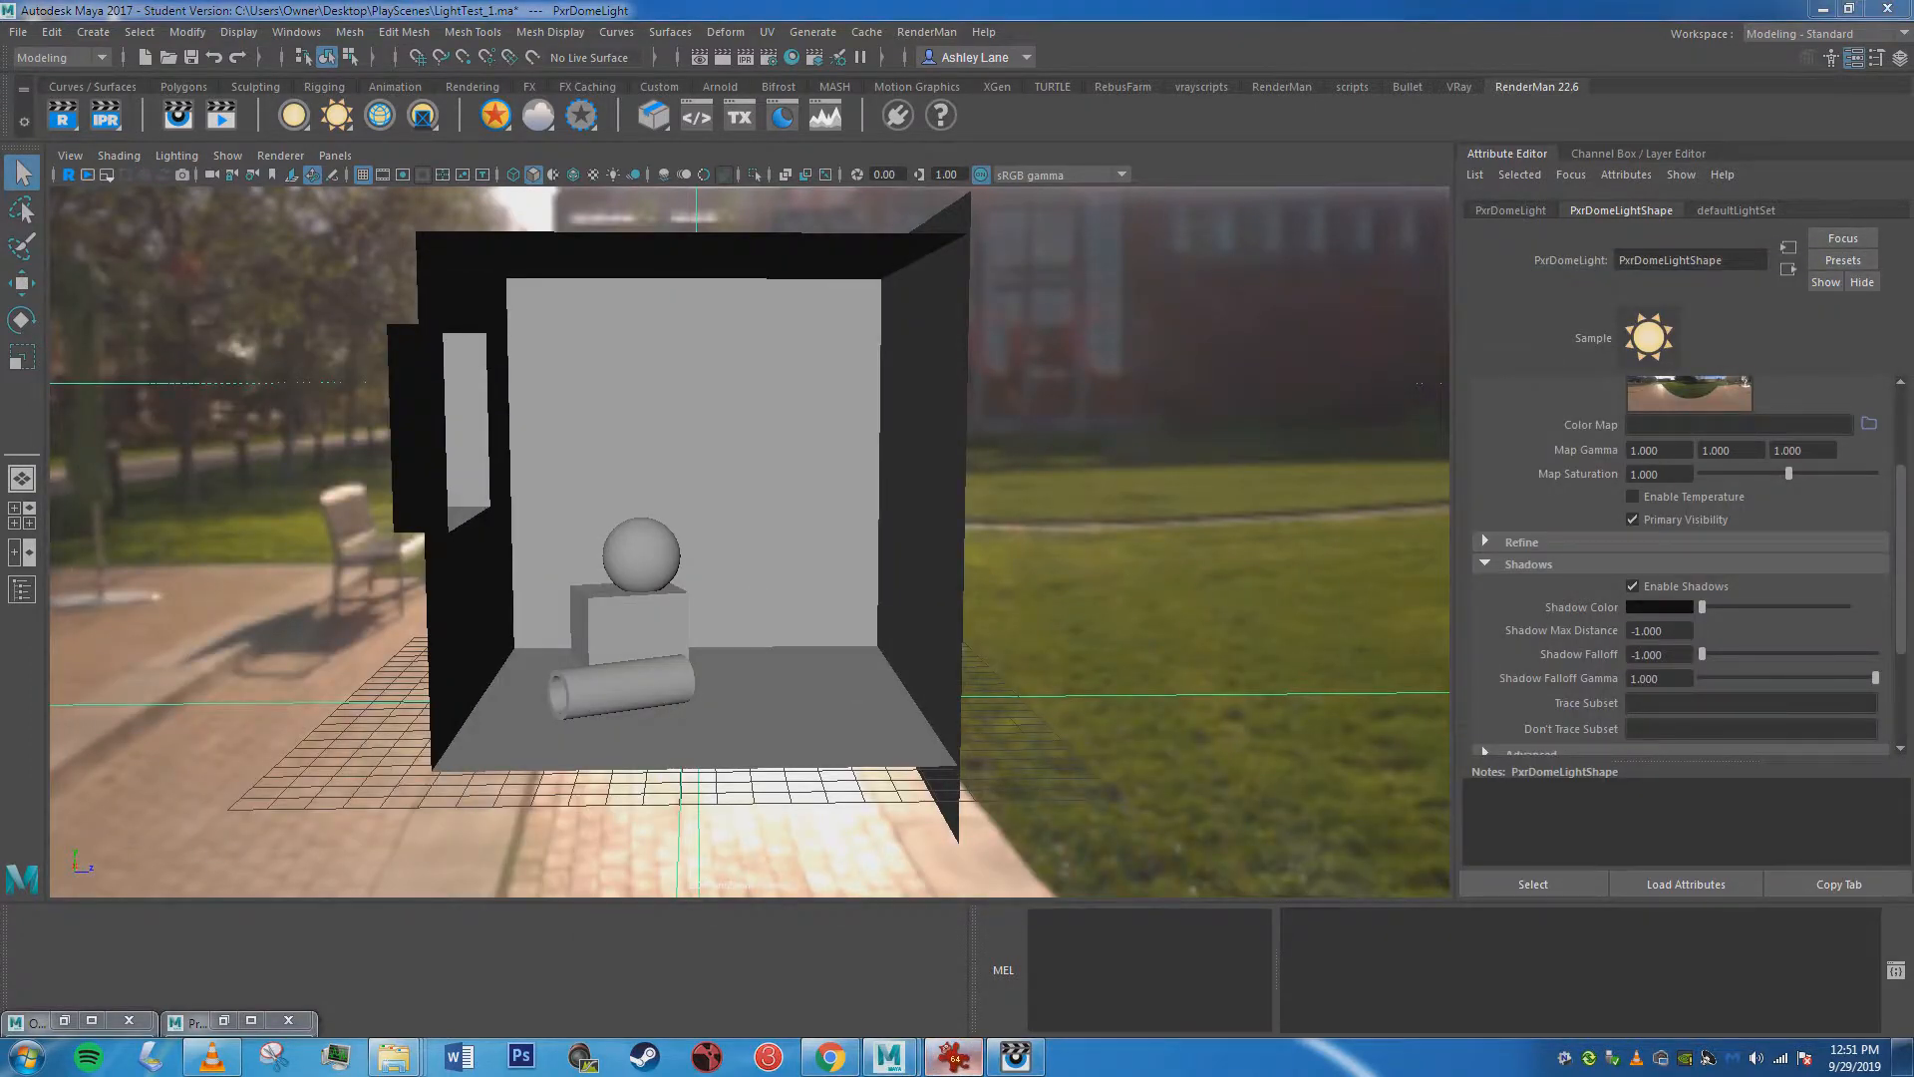
{"action": "left_click", "coordinate": [1823, 9]}
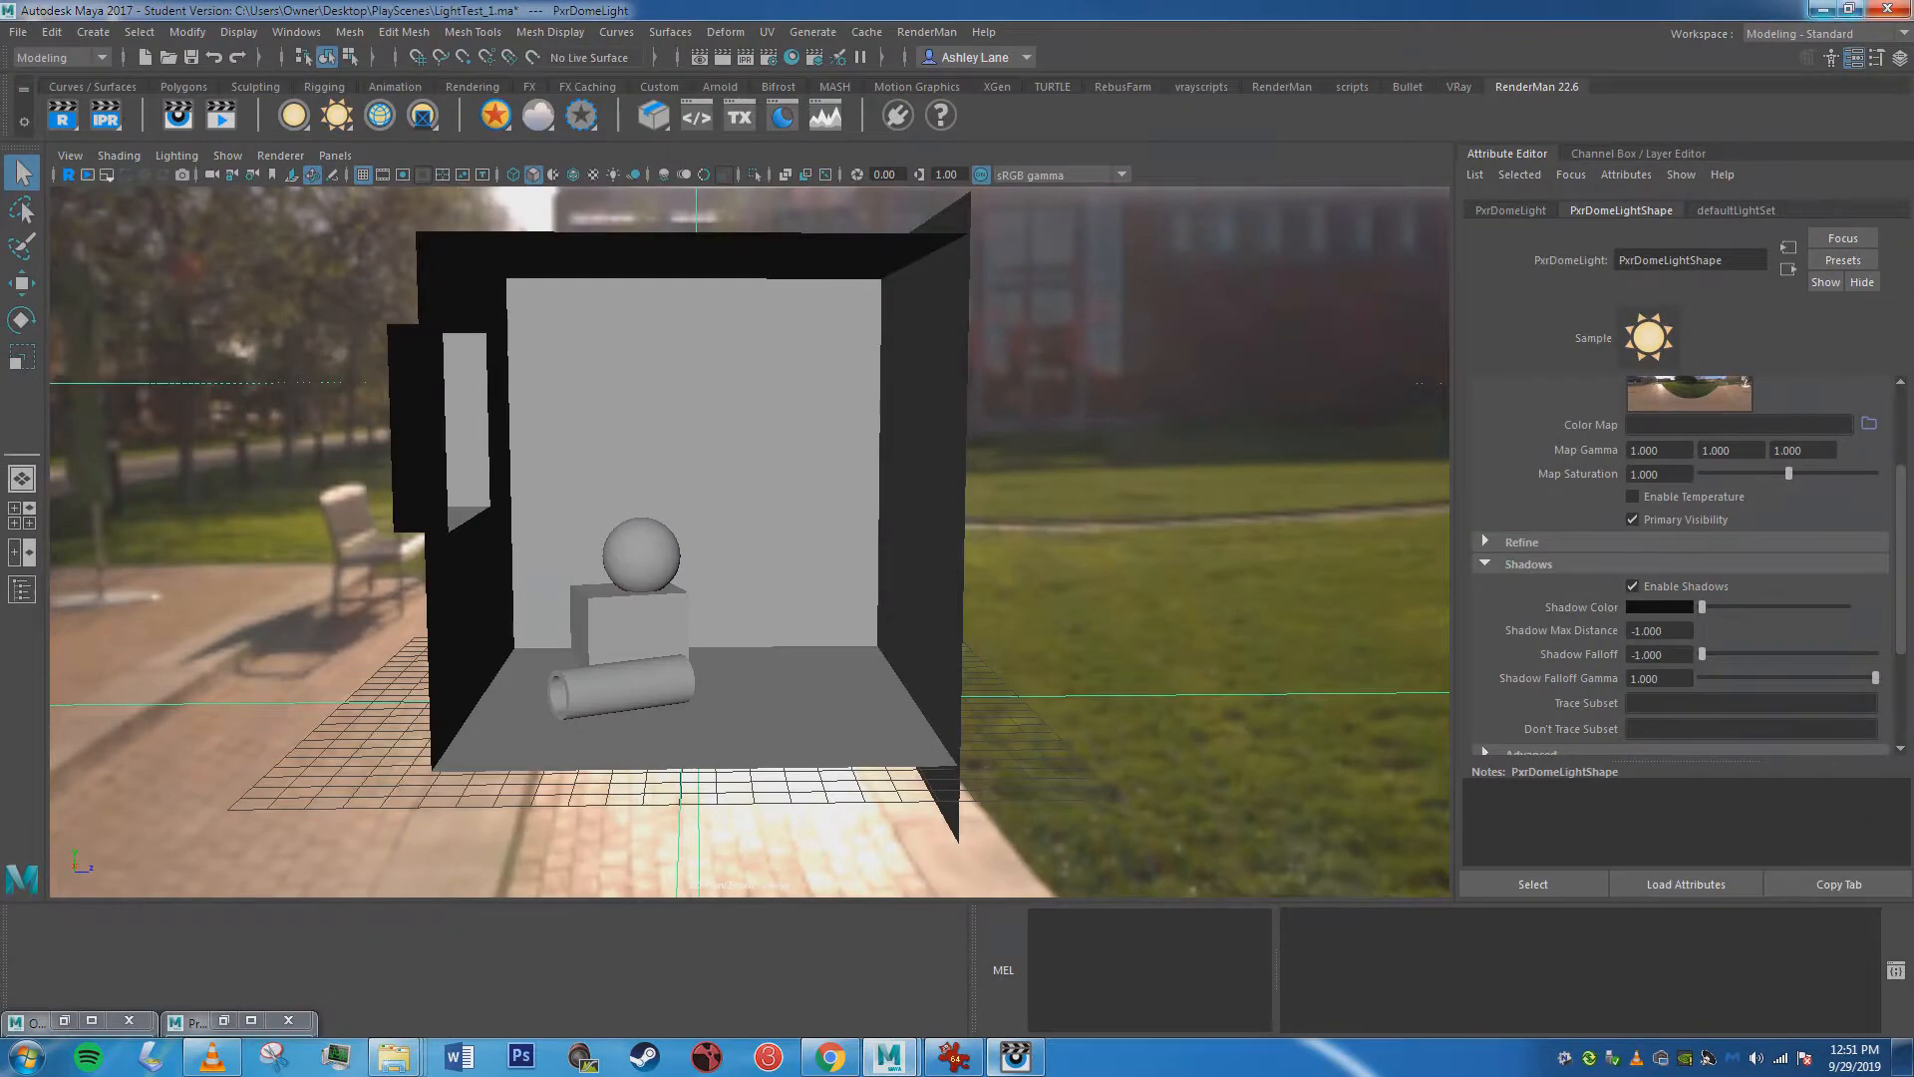
{"action": "left_click", "coordinate": [1823, 9]}
{"action": "double_click", "coordinate": [567, 129]}
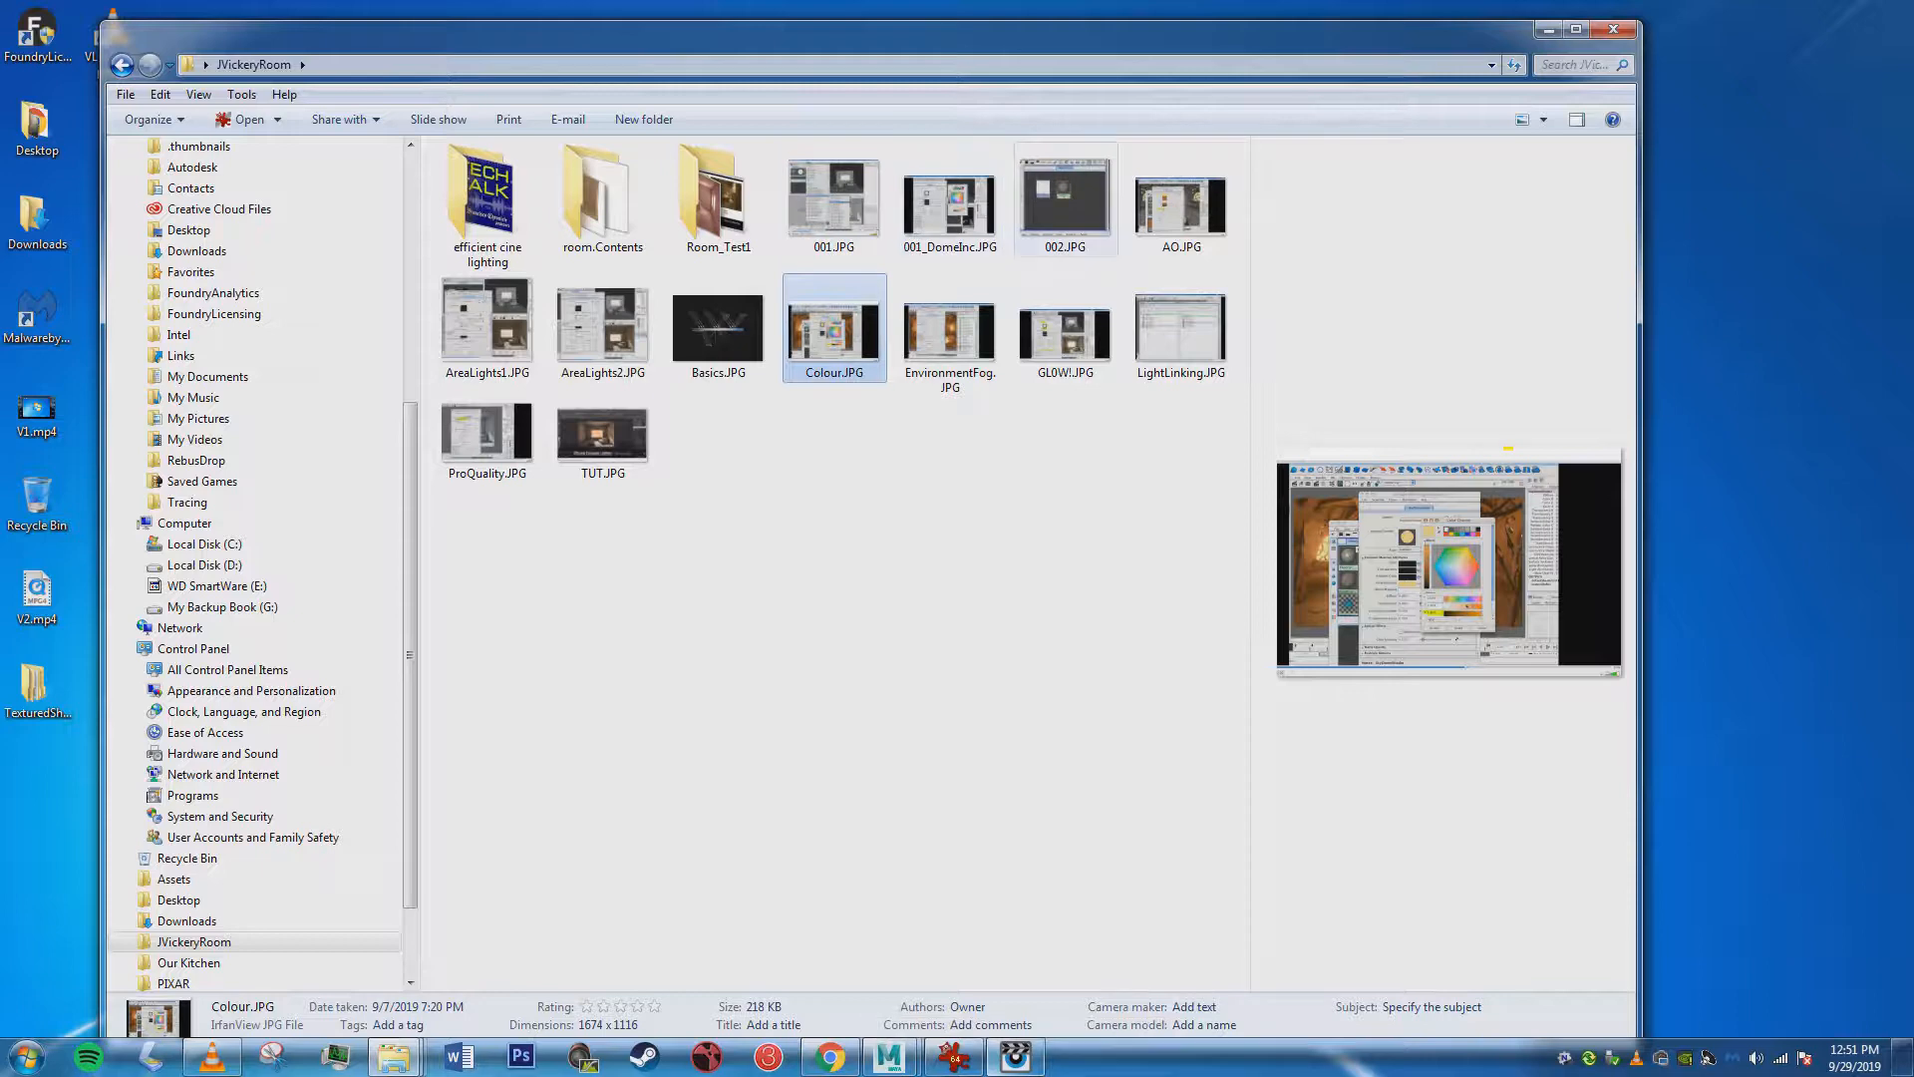
{"action": "double_click", "coordinate": [949, 204]}
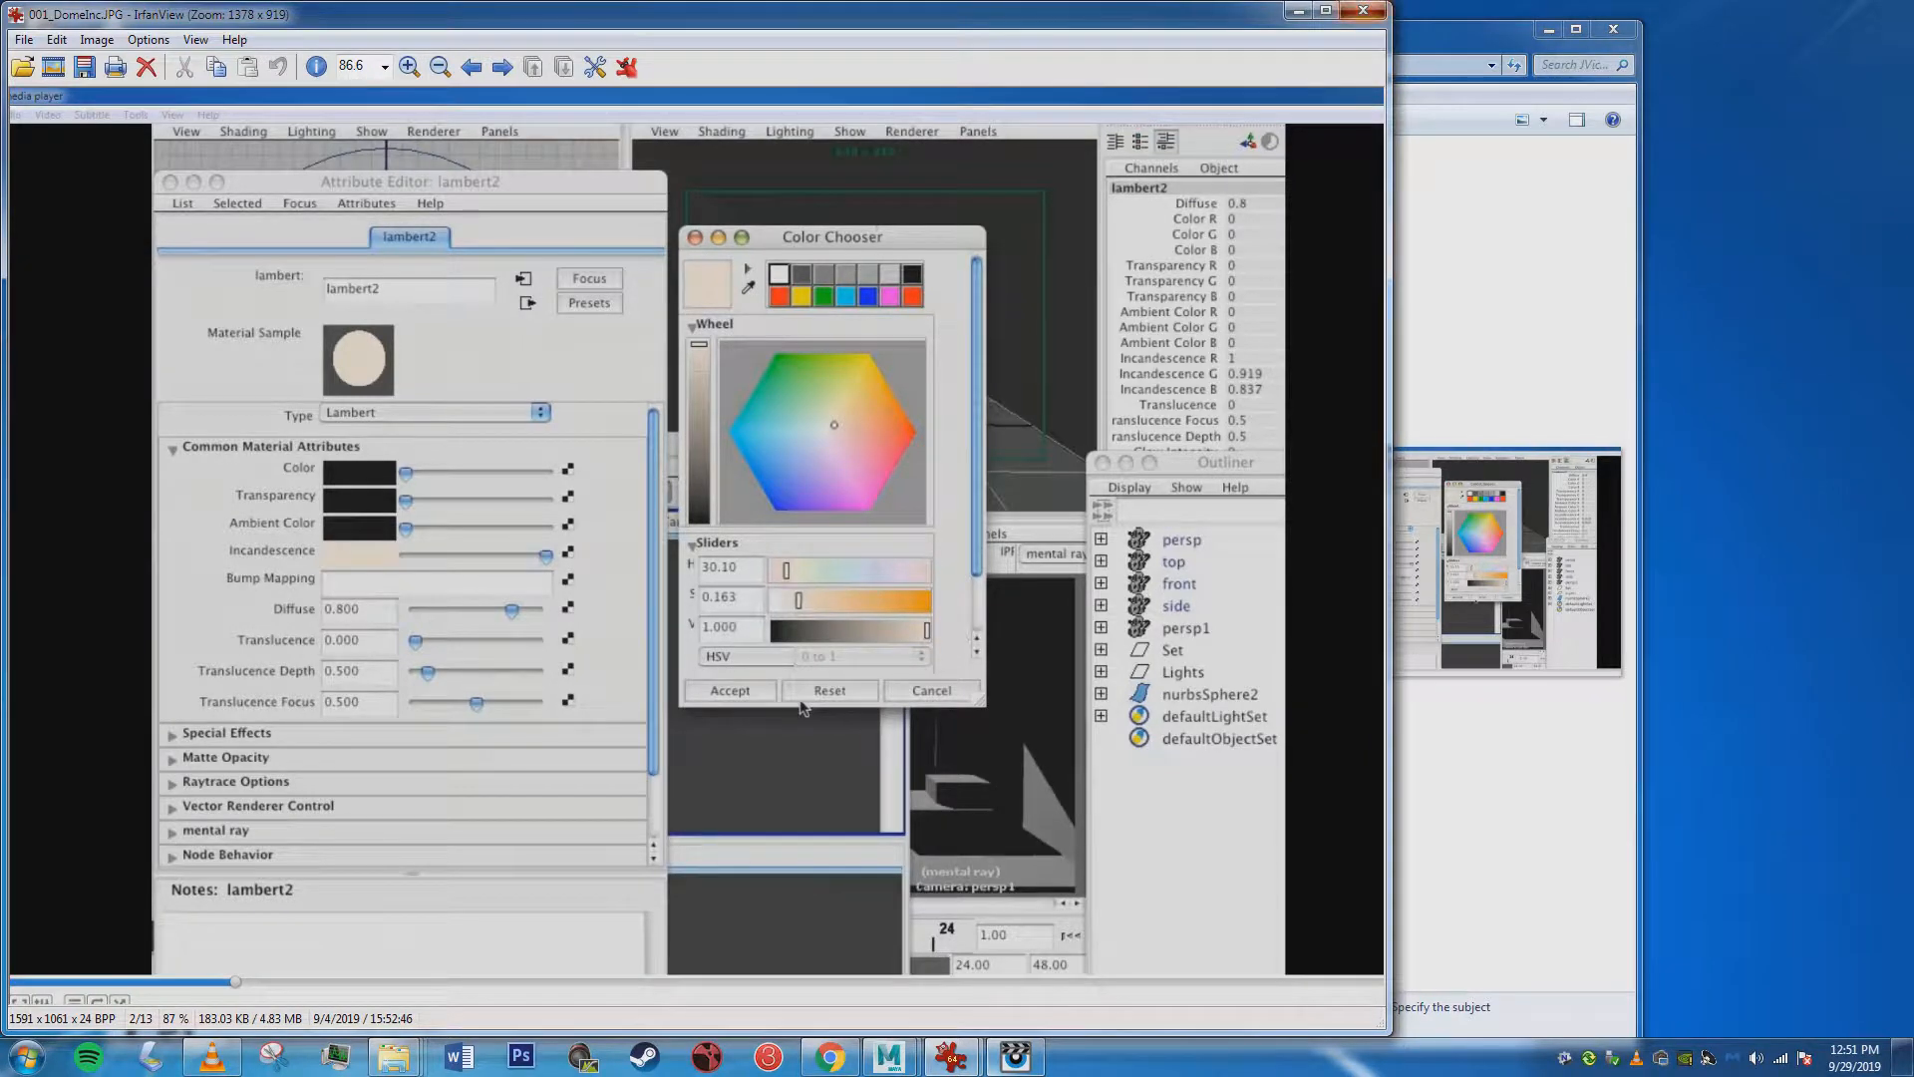
{"action": "left_click", "coordinate": [1362, 10]}
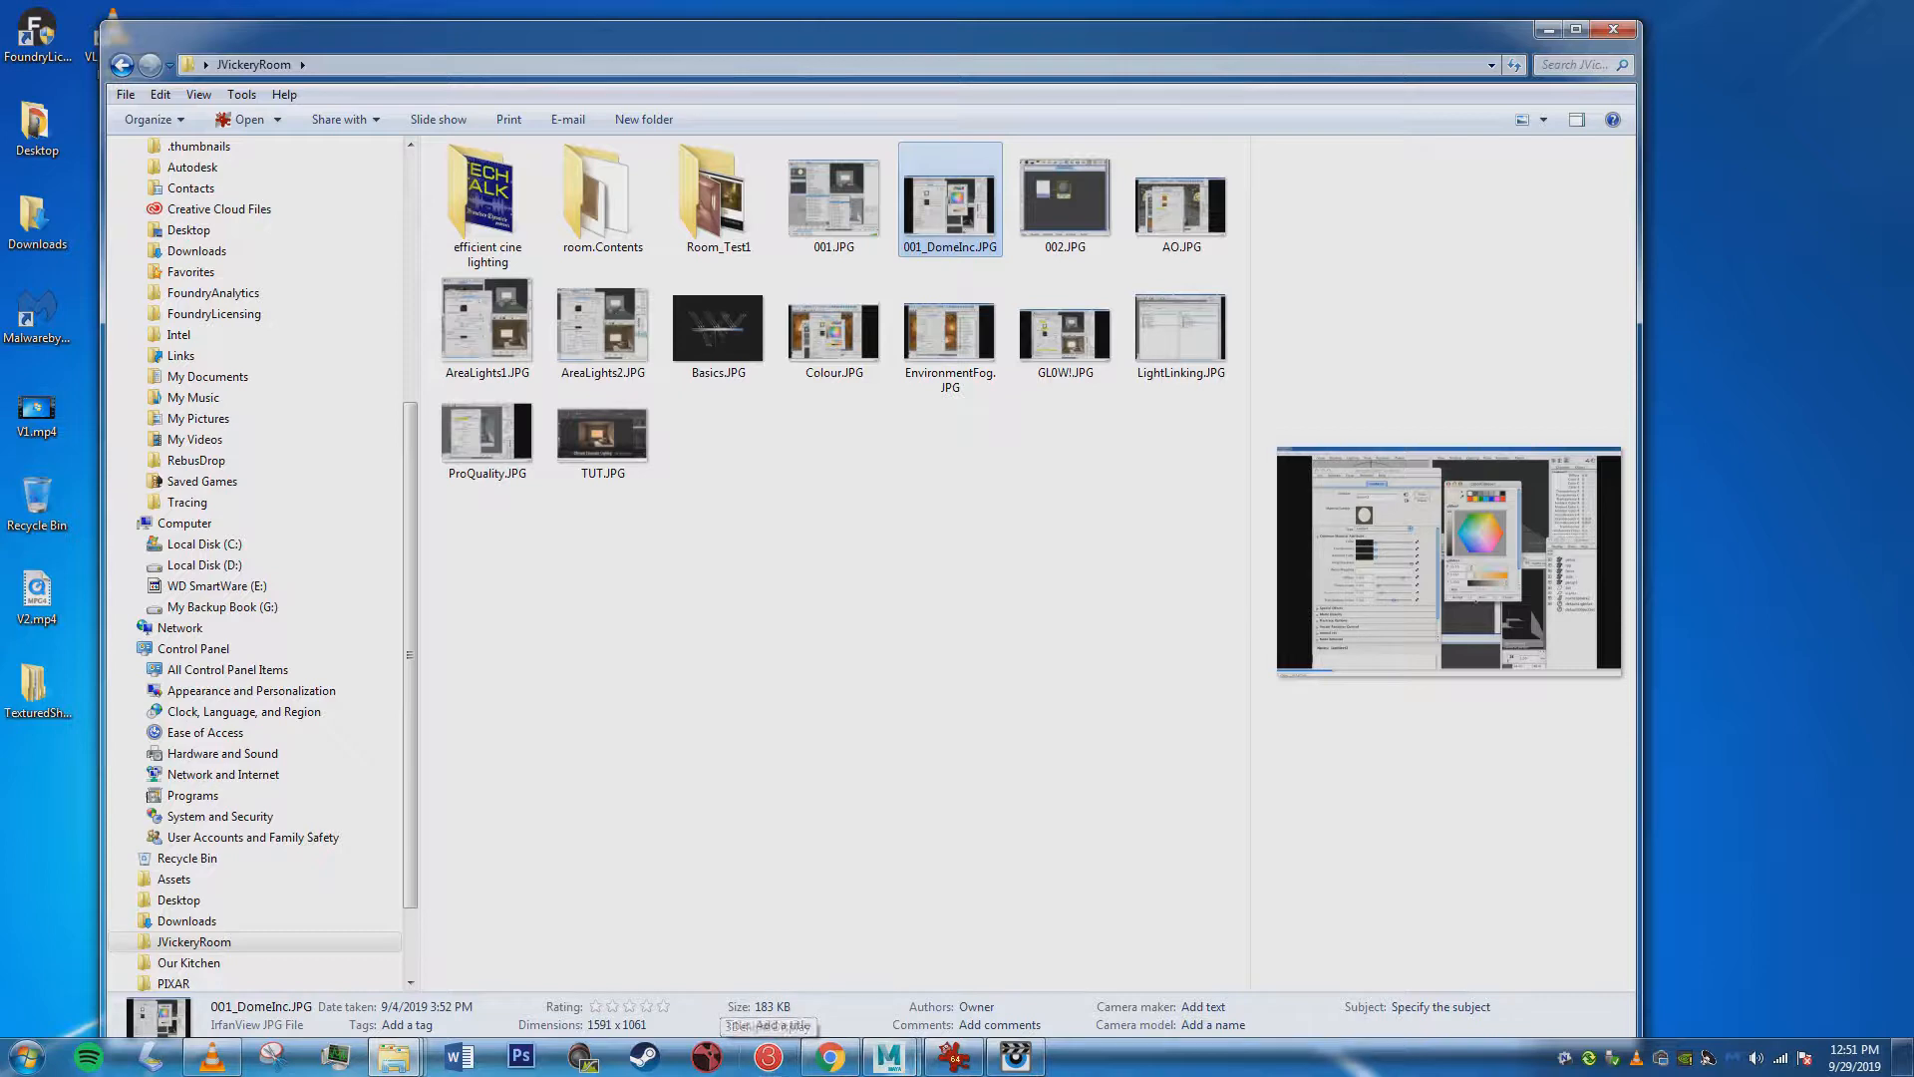
Switch back to Maya, minimize the Preset Browser and save the scene, accepting the Student Version notice.
{"action": "mouse_move", "coordinate": [888, 1056]}
{"action": "left_click", "coordinate": [992, 961]}
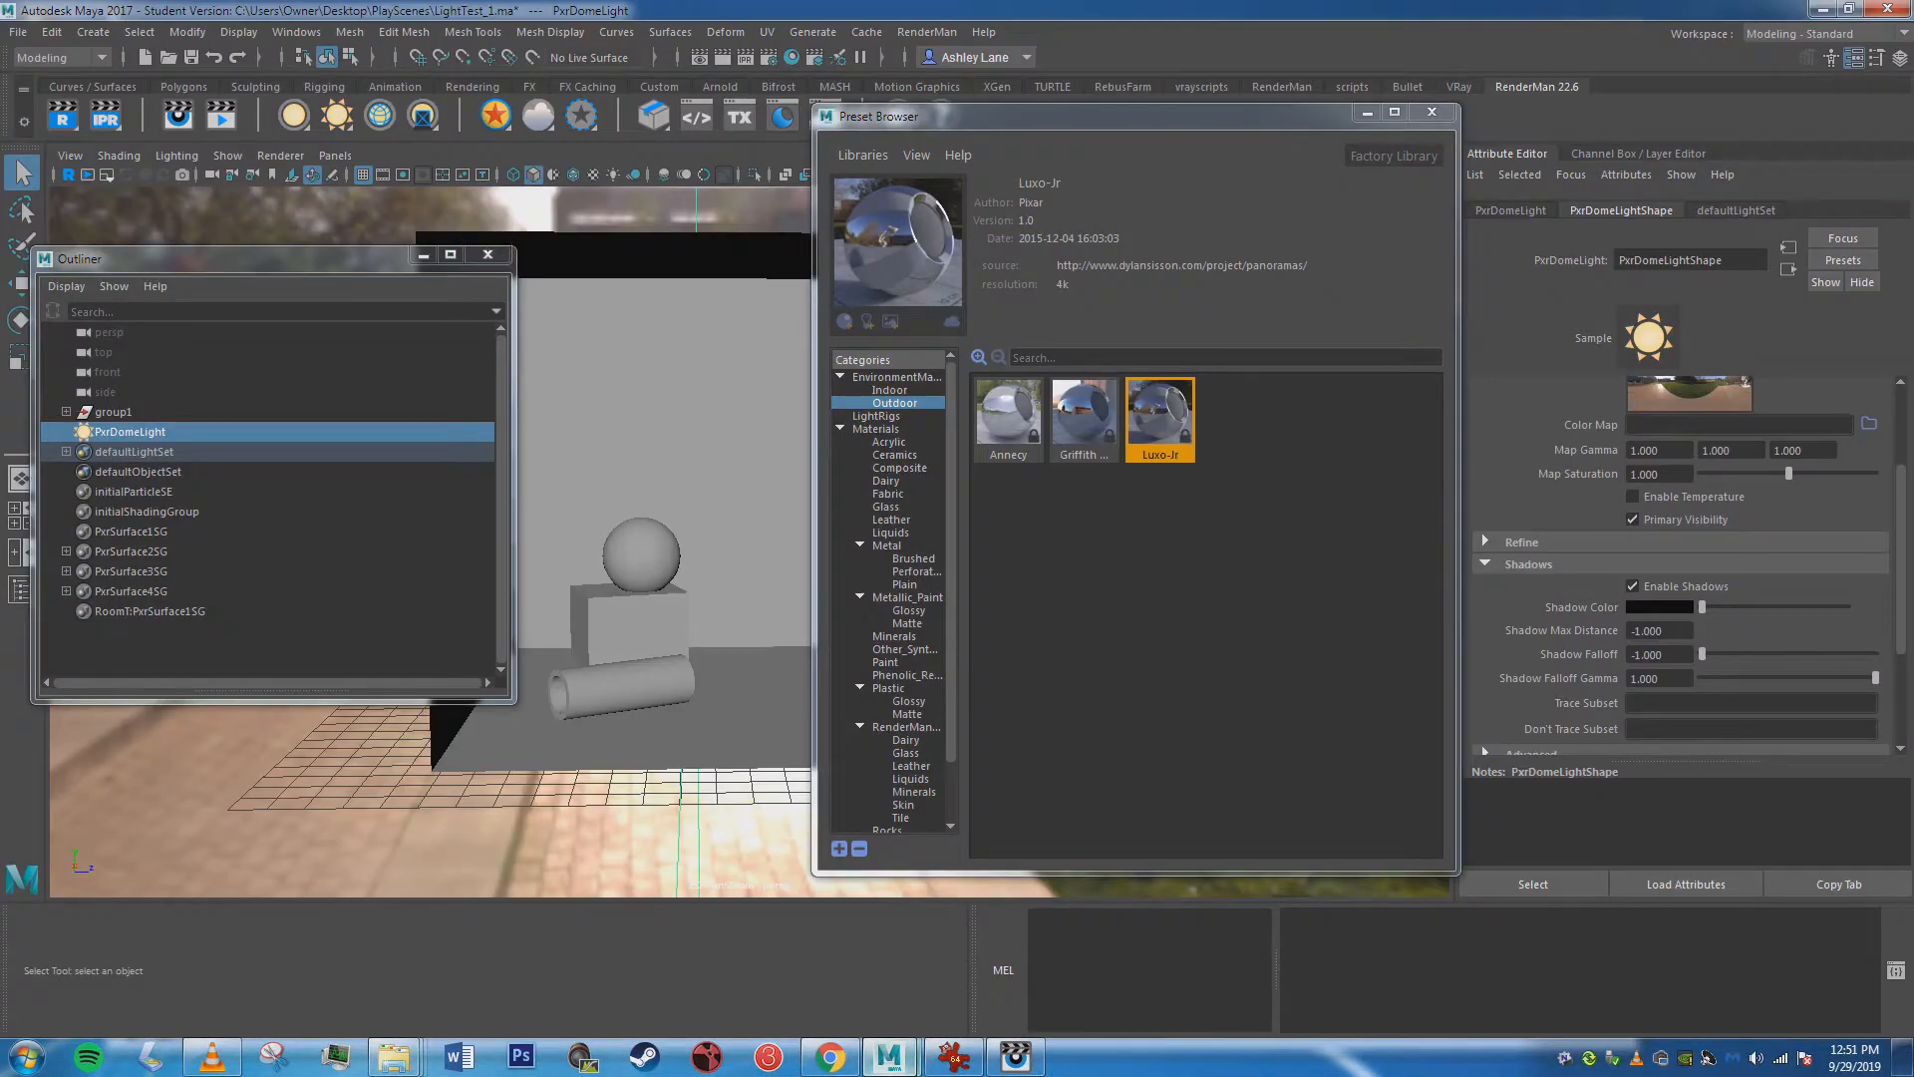
{"action": "left_click", "coordinate": [1367, 112]}
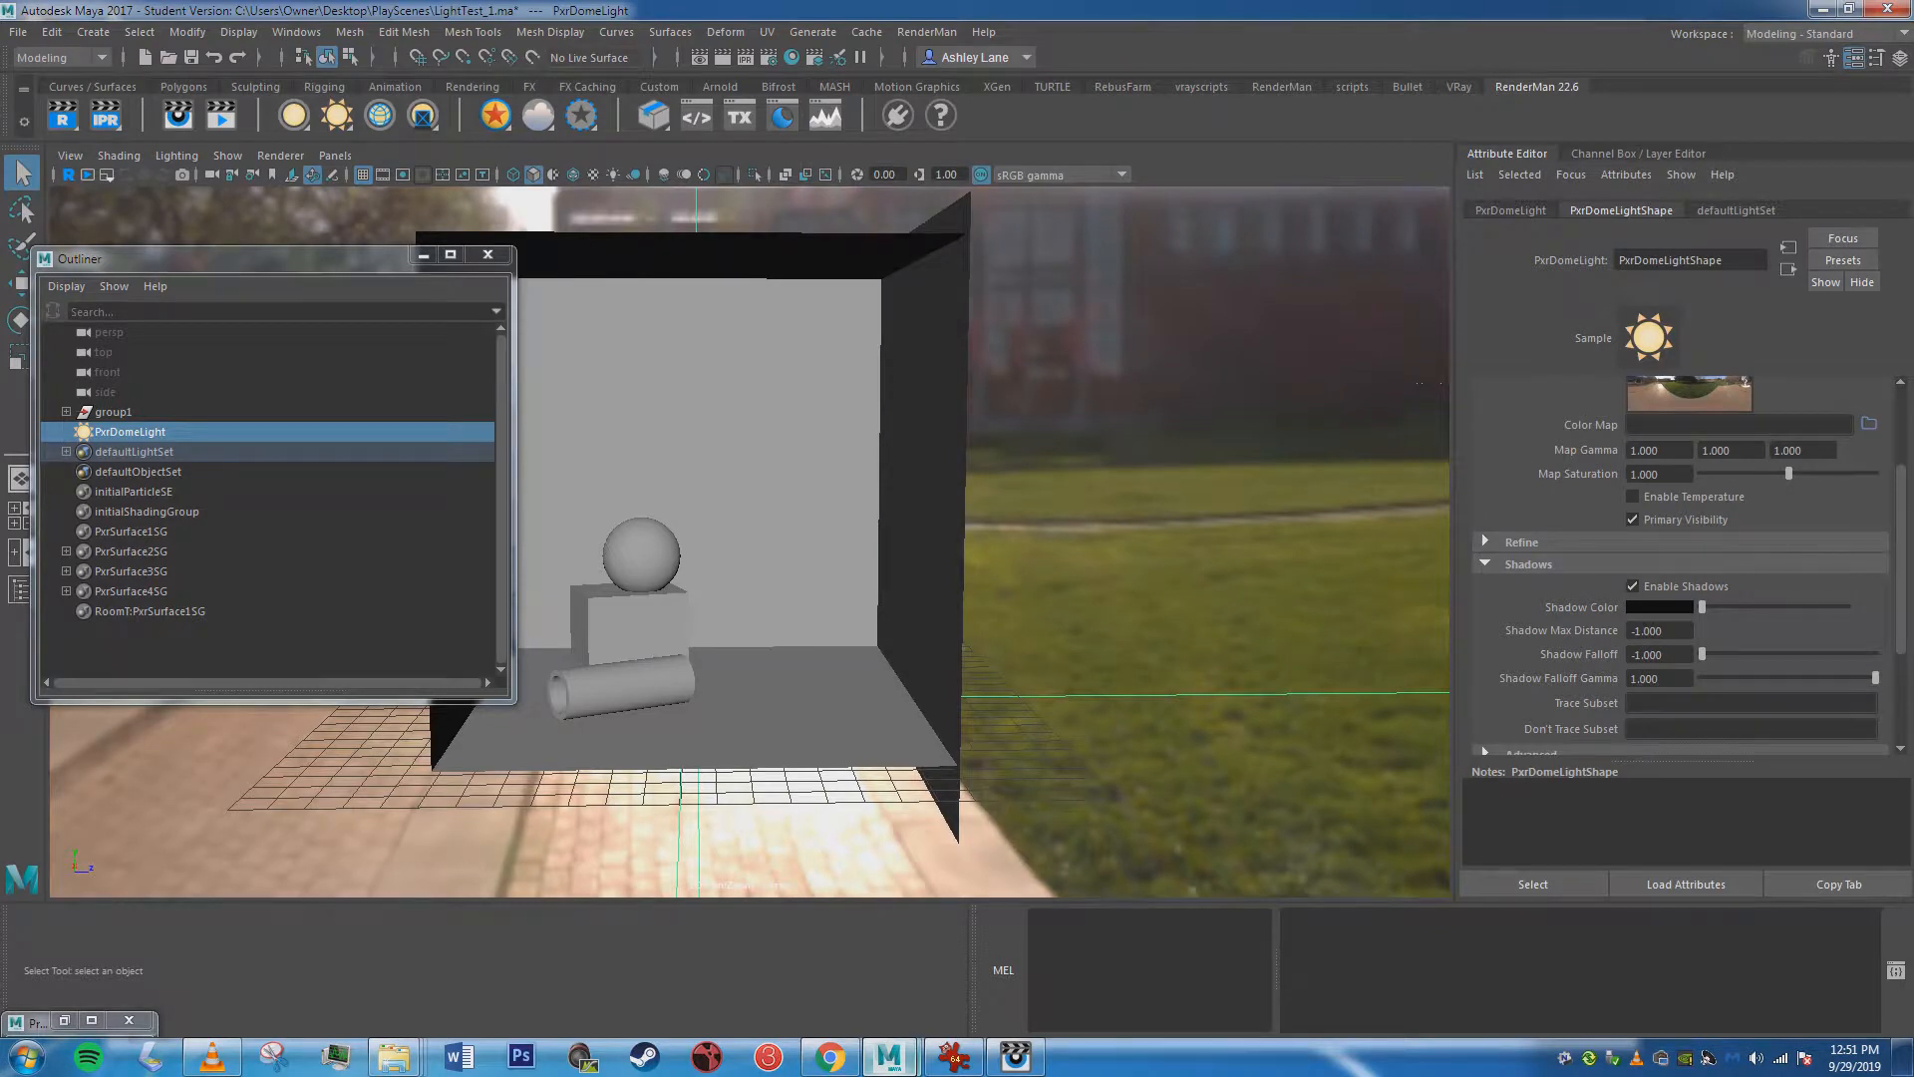
{"action": "left_click", "coordinate": [18, 31]}
{"action": "left_click", "coordinate": [60, 111]}
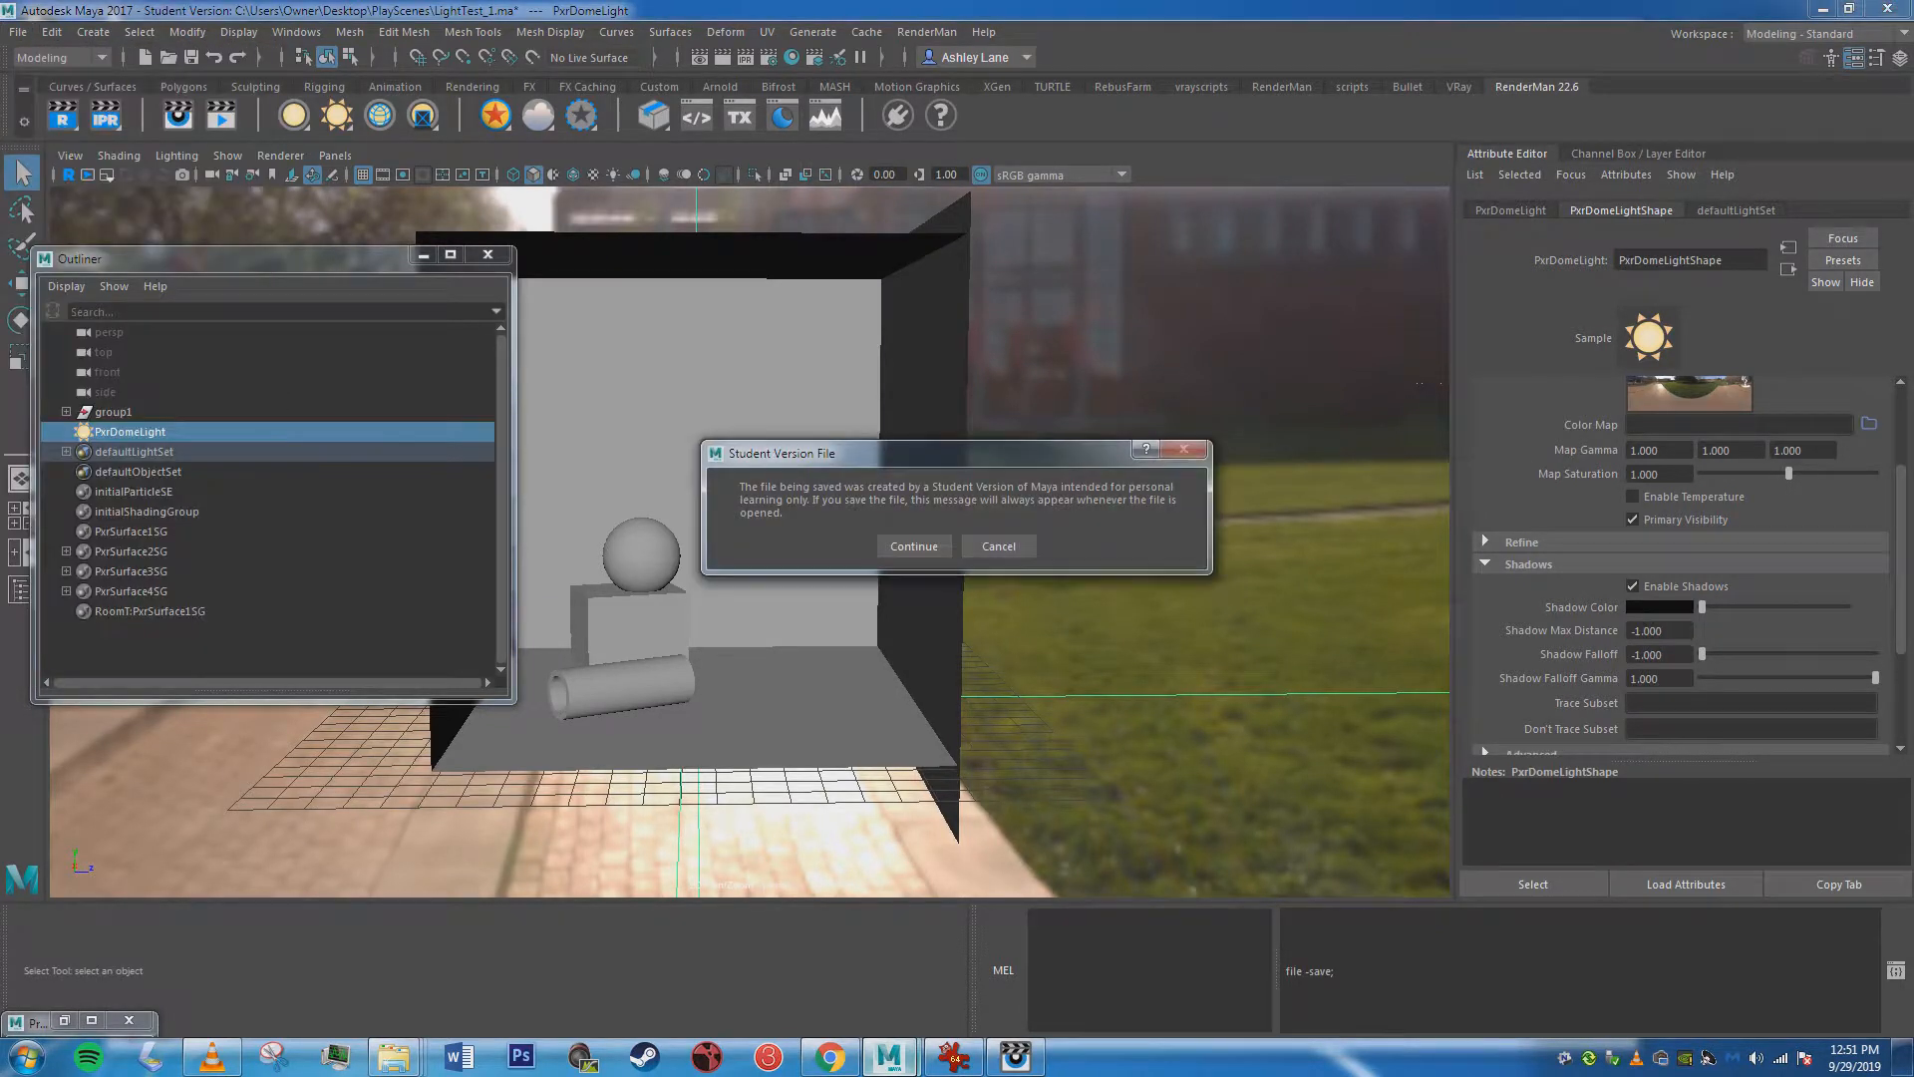
{"action": "key", "text": "Return"}
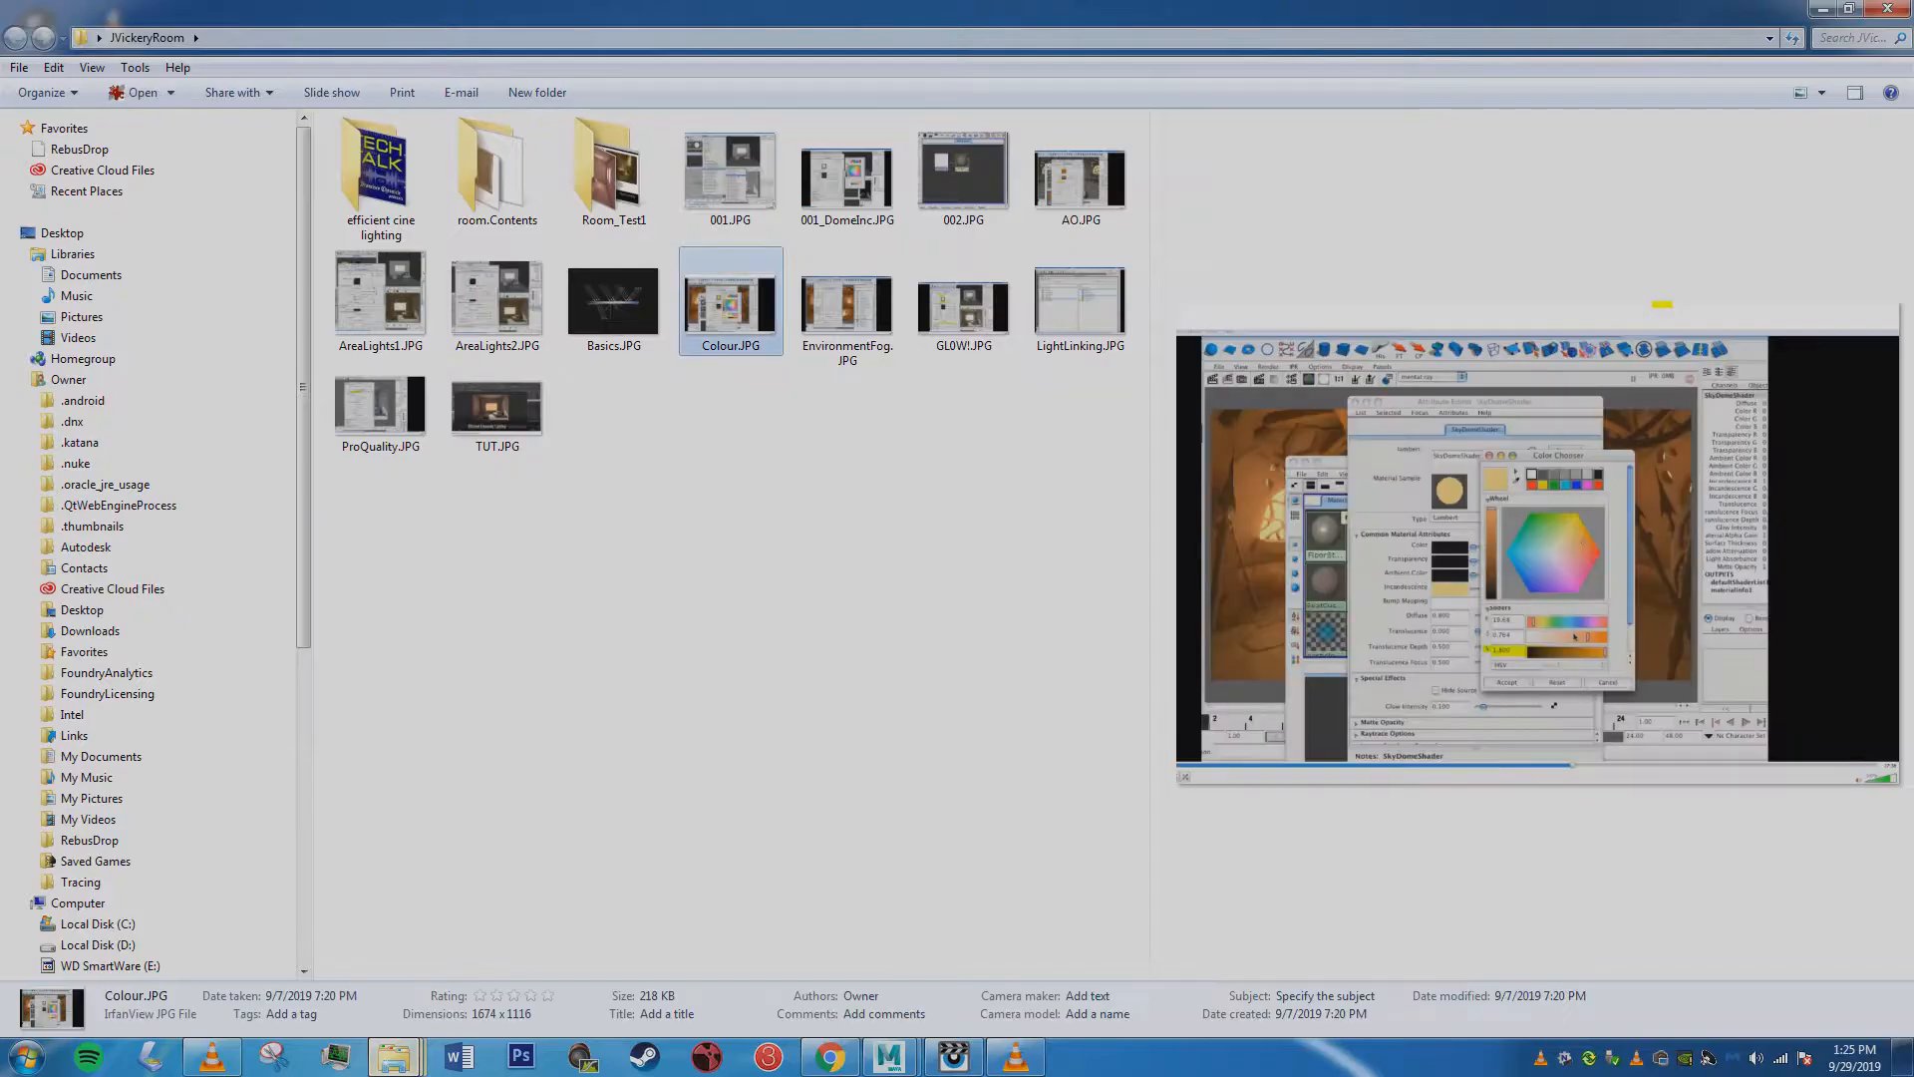
Open the reference screenshot Colour.JPG, examine the SkyDomeShader color settings and close it.
{"action": "double_click", "coordinate": [730, 317]}
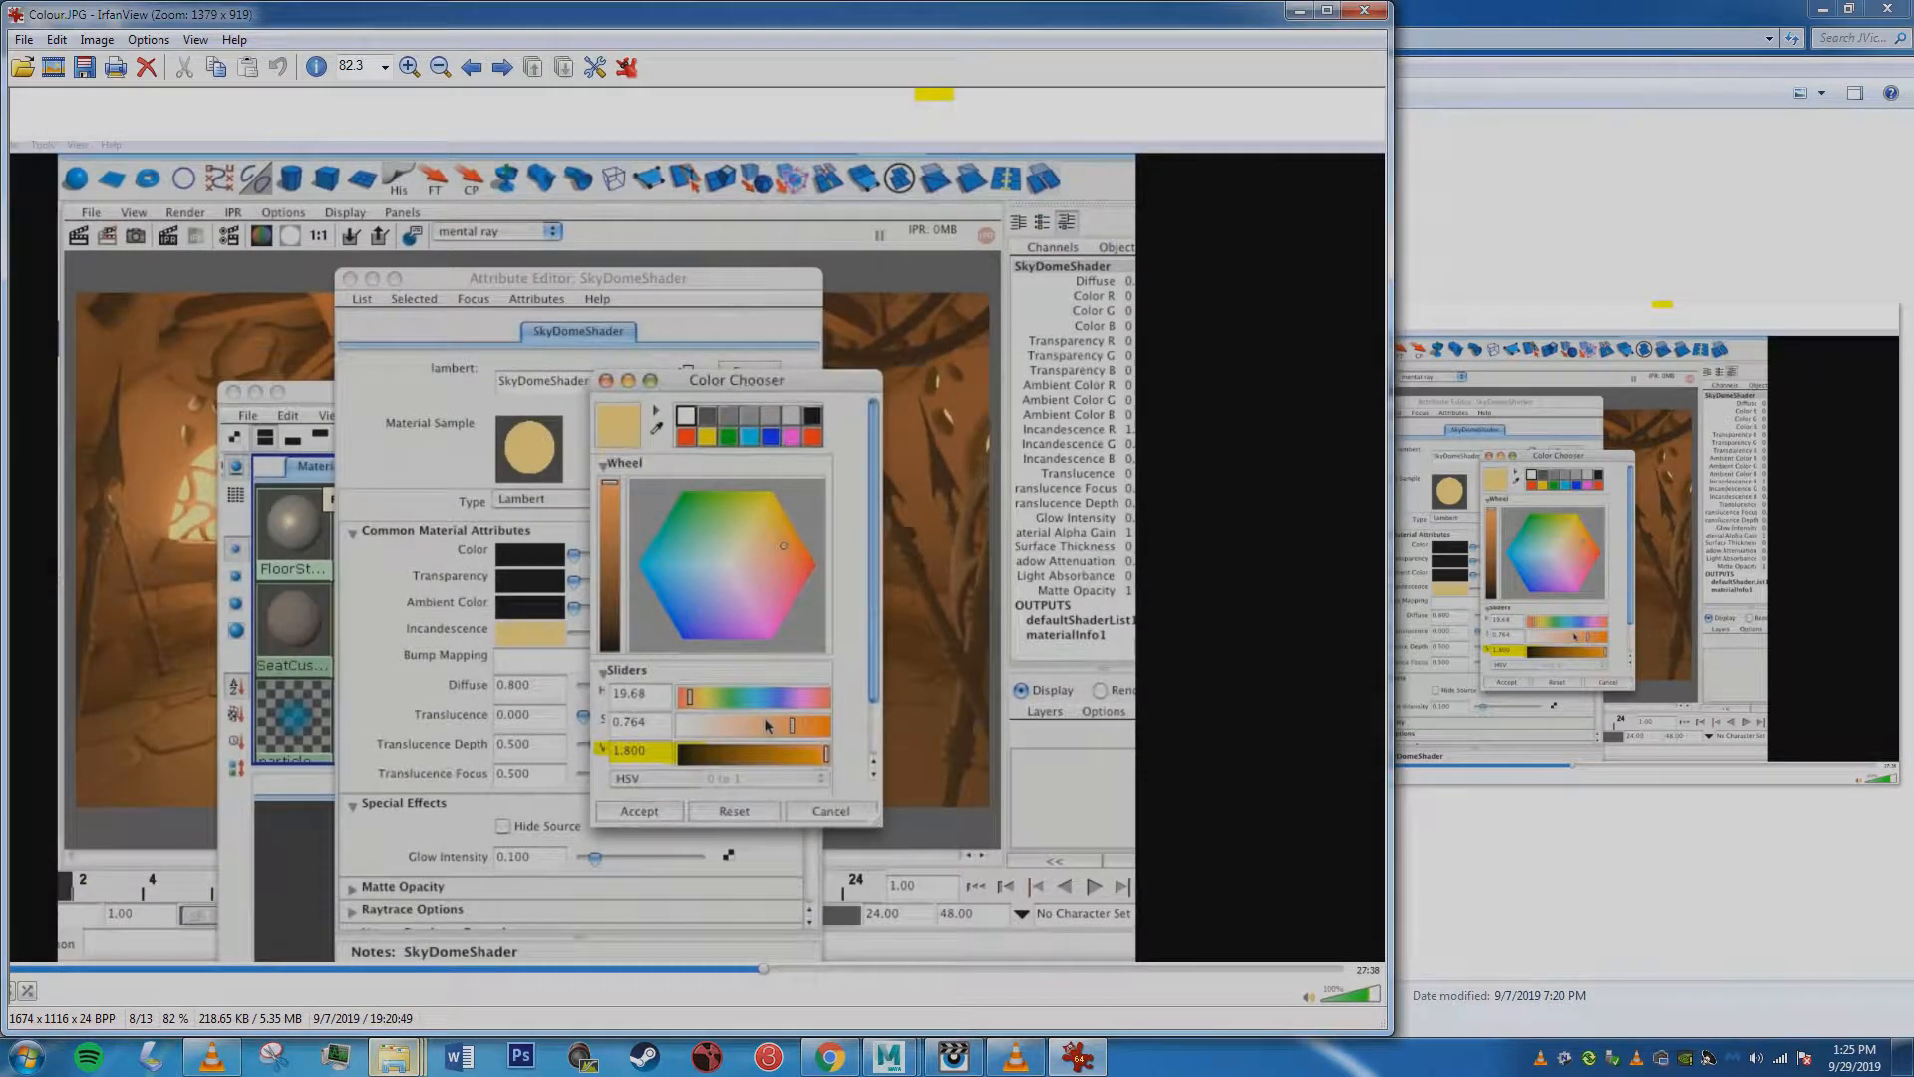
{"action": "key", "text": "Escape"}
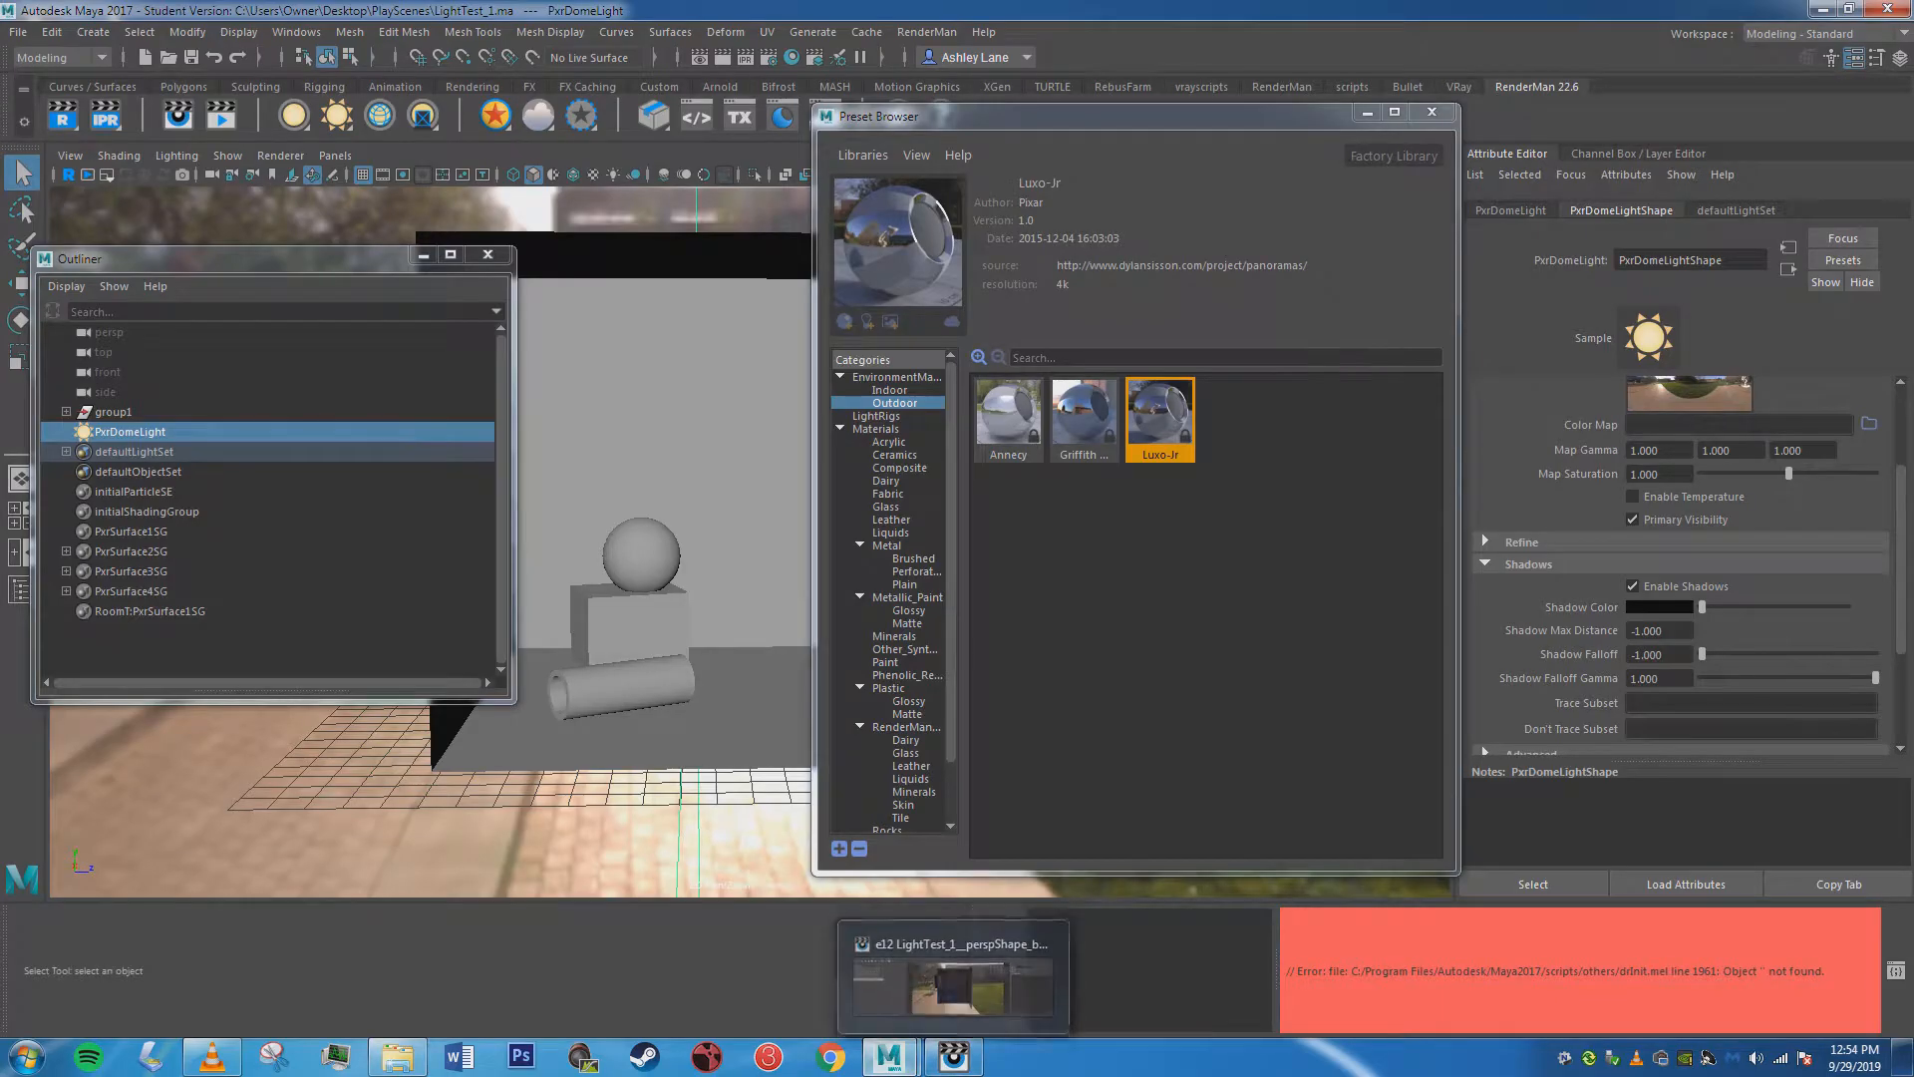
Bring up the latest render to review it, then minimize the render window and the Outliner.
{"action": "left_click", "coordinate": [952, 982]}
{"action": "left_click", "coordinate": [953, 1057]}
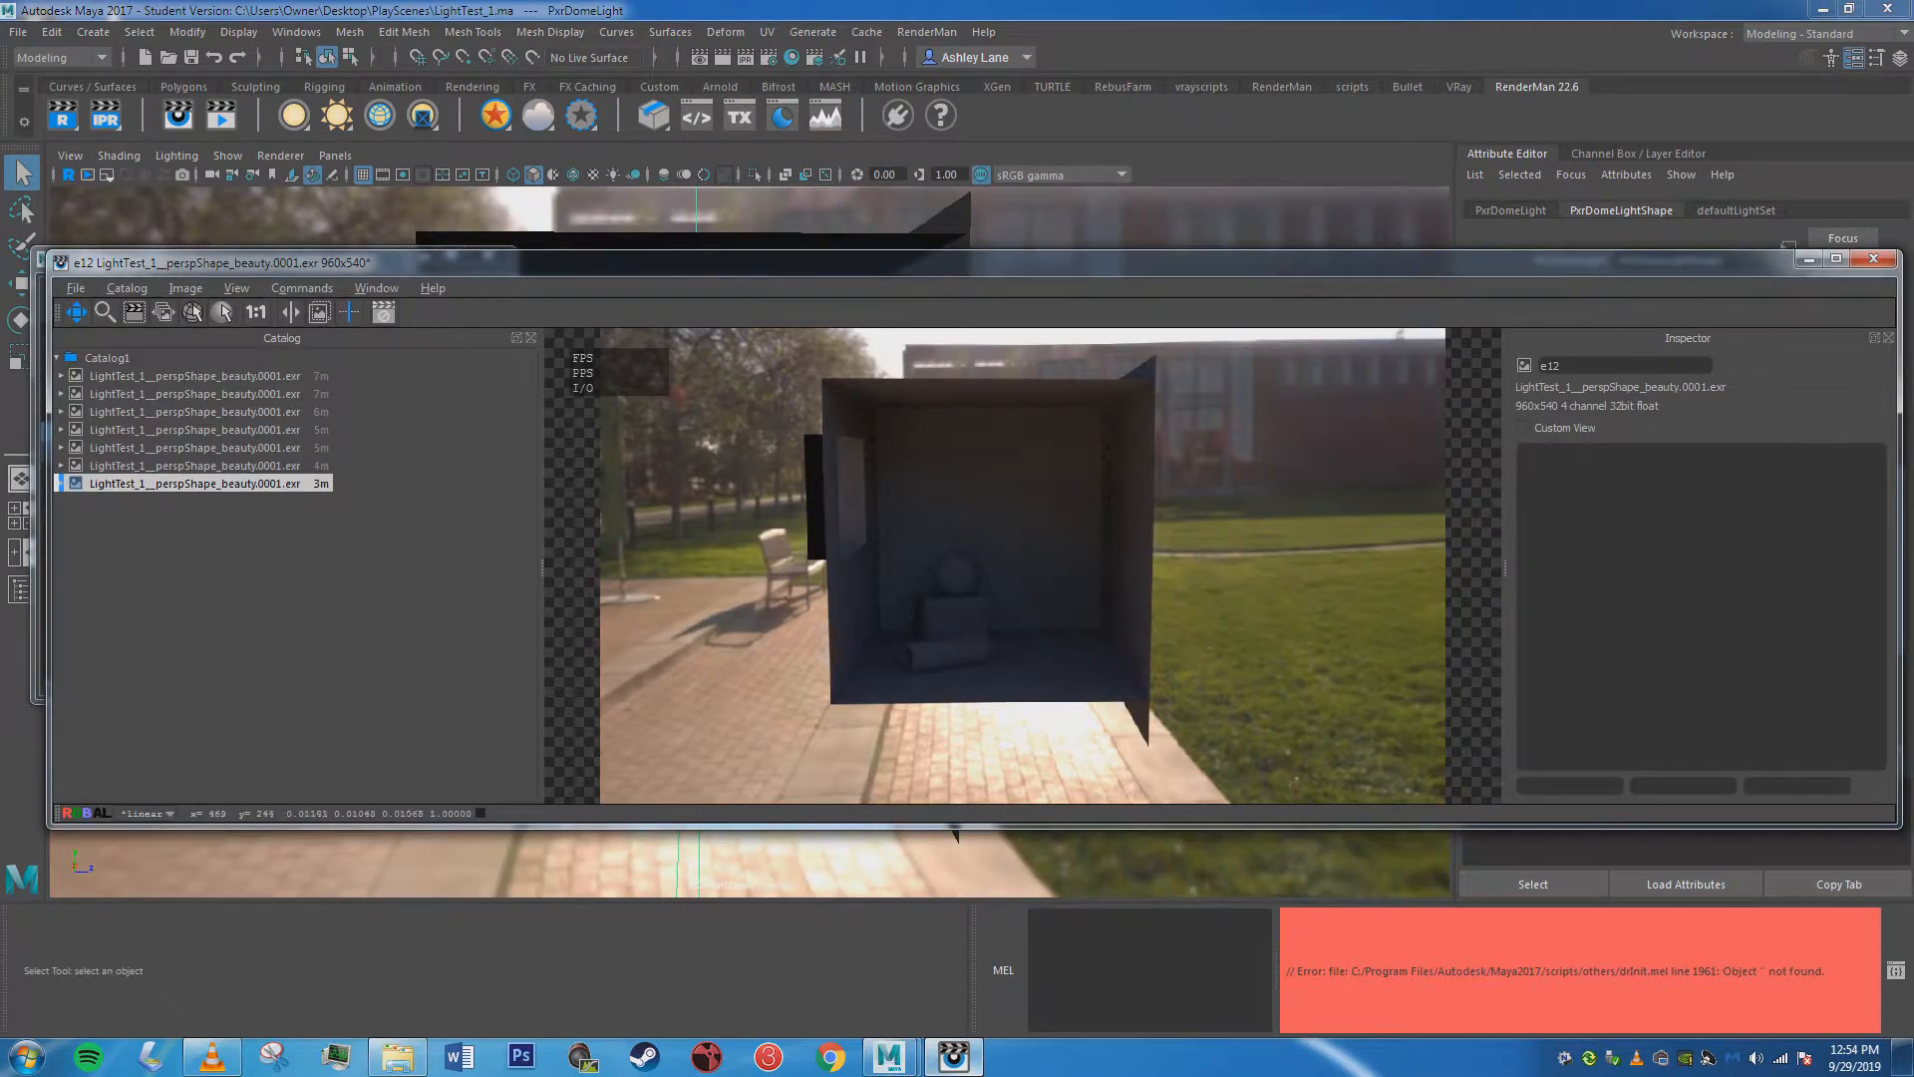
{"action": "left_click", "coordinate": [1808, 259]}
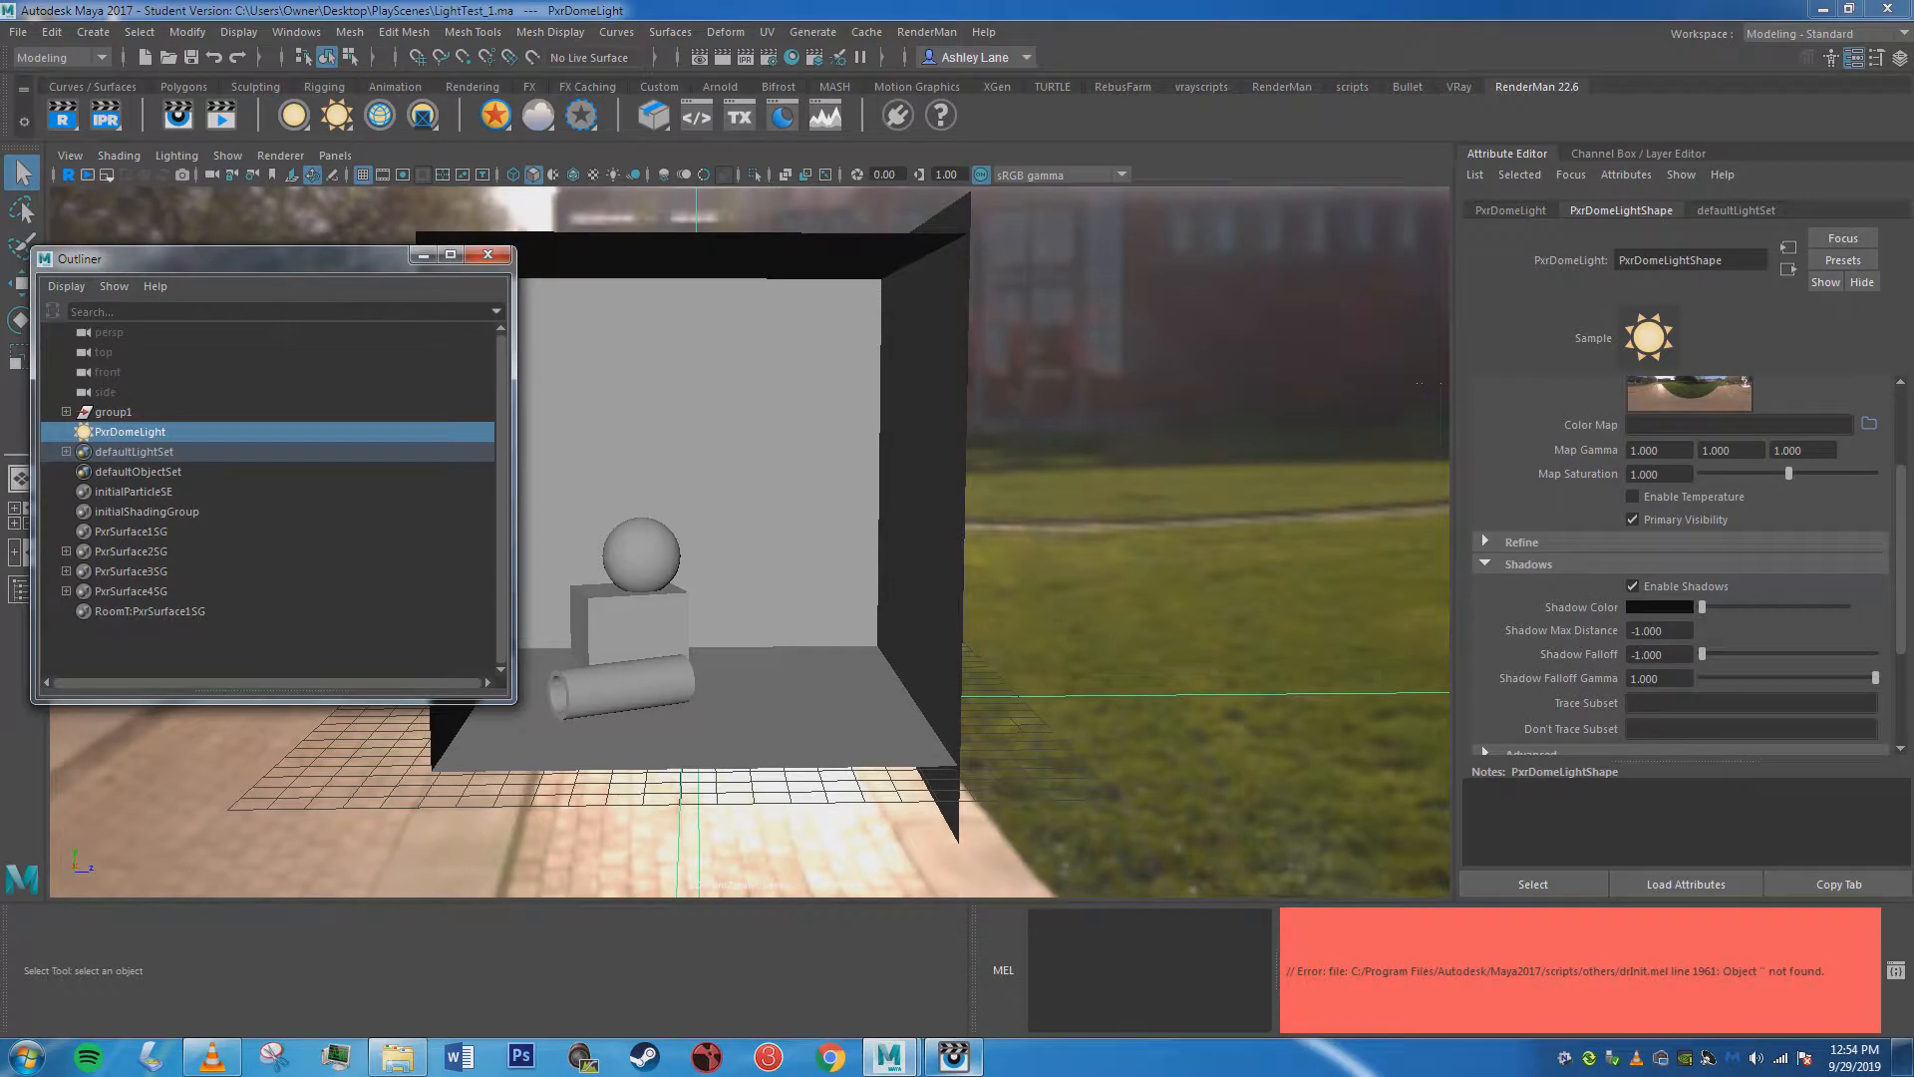
{"action": "left_click", "coordinate": [423, 255]}
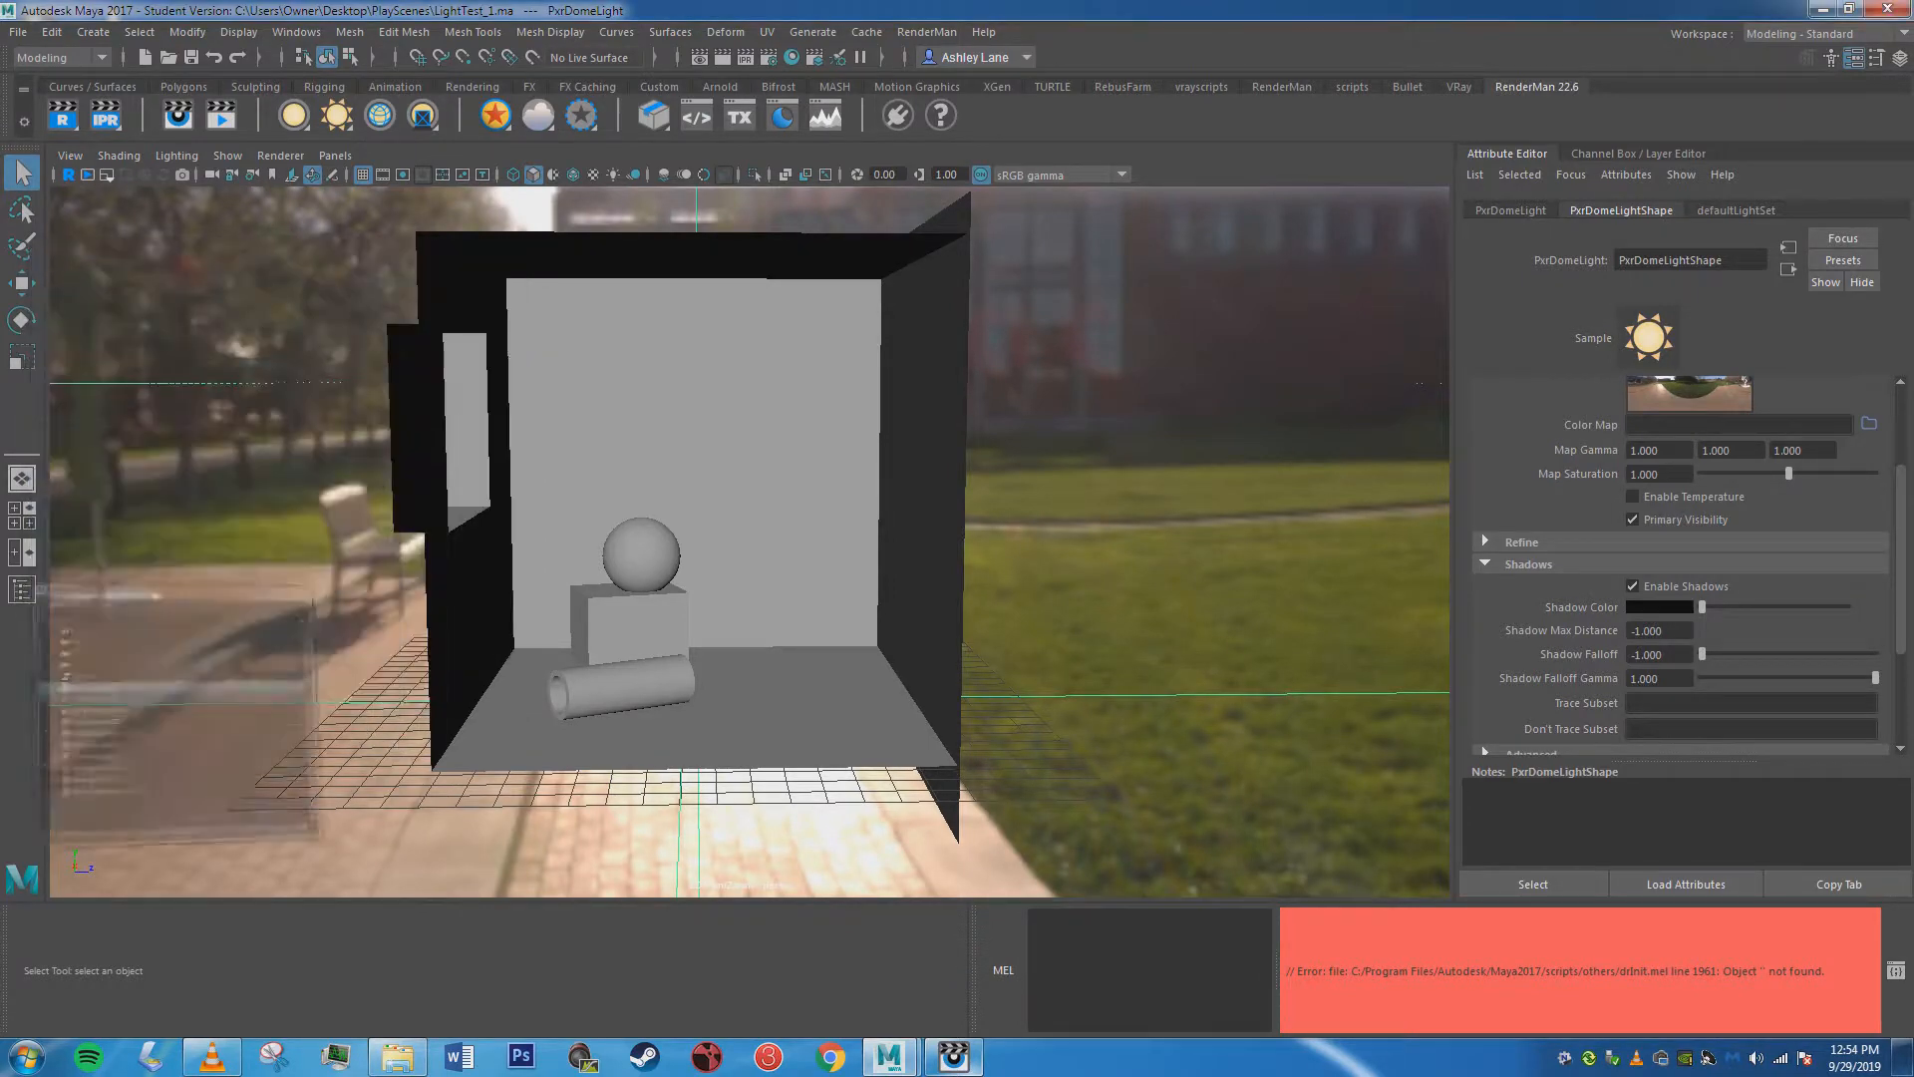
Frame the room in the perspective view so the window wall, sphere, cube and cylinder are all in view.
{"action": "scroll", "coordinate": [1675, 563], "scroll_direction": "down", "scroll_amount": 2}
{"action": "mouse_move", "coordinate": [977, 538]}
{"action": "left_mouse_down", "text": "alt"}
{"action": "mouse_move", "coordinate": [777, 544]}
{"action": "mouse_move", "coordinate": [867, 564]}
{"action": "mouse_move", "coordinate": [977, 538]}
{"action": "mouse_move", "coordinate": [952, 518]}
{"action": "mouse_move", "coordinate": [972, 506]}
{"action": "left_mouse_up", "text": "alt"}
{"action": "scroll", "coordinate": [758, 538], "scroll_direction": "up", "scroll_amount": 5}
{"action": "middle_click_drag", "start_coordinate": [972, 507], "coordinate": [937, 522], "text": "alt"}
{"action": "scroll", "coordinate": [1016, 523], "scroll_direction": "up", "scroll_amount": 2}
{"action": "scroll", "coordinate": [1017, 523], "scroll_direction": "down", "scroll_amount": 6}
{"action": "scroll", "coordinate": [937, 522], "scroll_direction": "up", "scroll_amount": 2}
{"action": "left_click_drag", "start_coordinate": [937, 523], "coordinate": [882, 518], "text": "alt"}
{"action": "middle_click_drag", "start_coordinate": [882, 519], "coordinate": [885, 502], "text": "alt"}
{"action": "middle_click_drag", "start_coordinate": [1009, 847], "coordinate": [1009, 850], "text": "alt"}
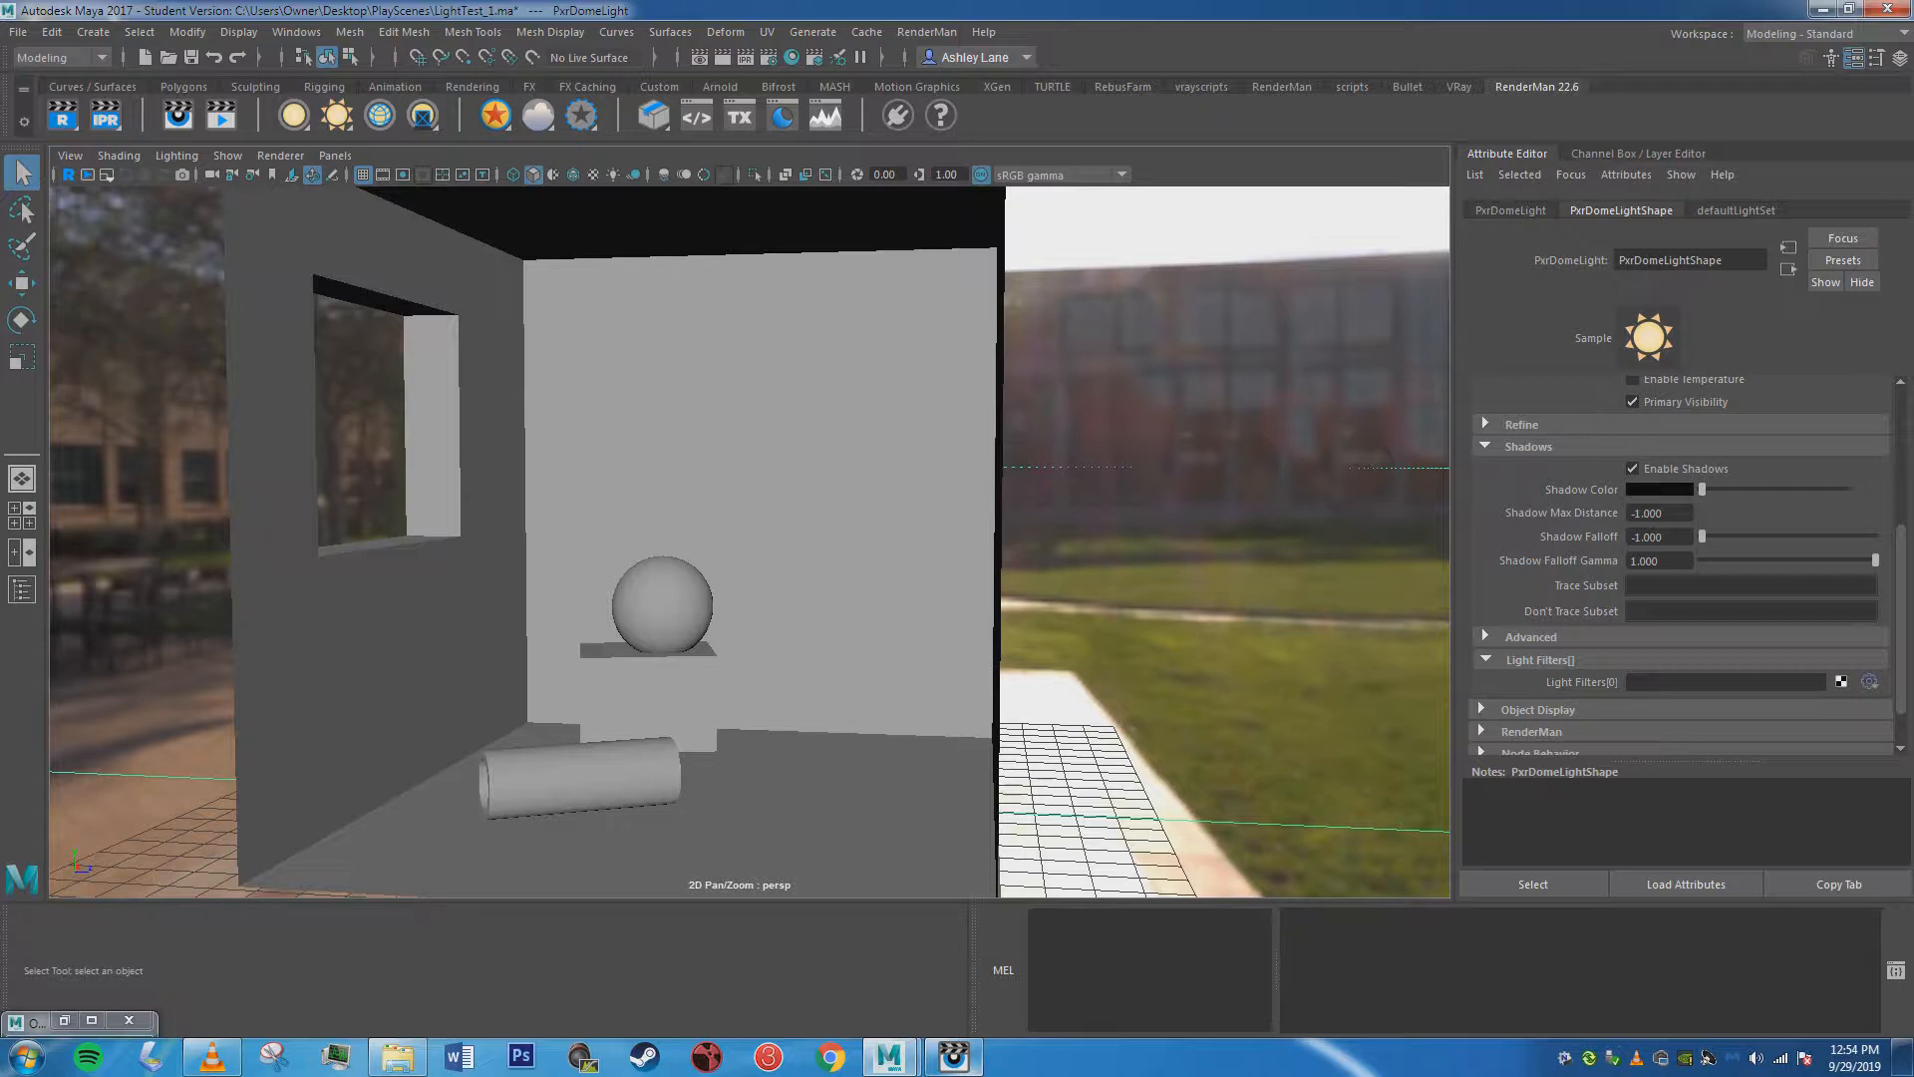
{"action": "middle_click_drag", "start_coordinate": [1008, 850], "coordinate": [1068, 853], "text": "alt"}
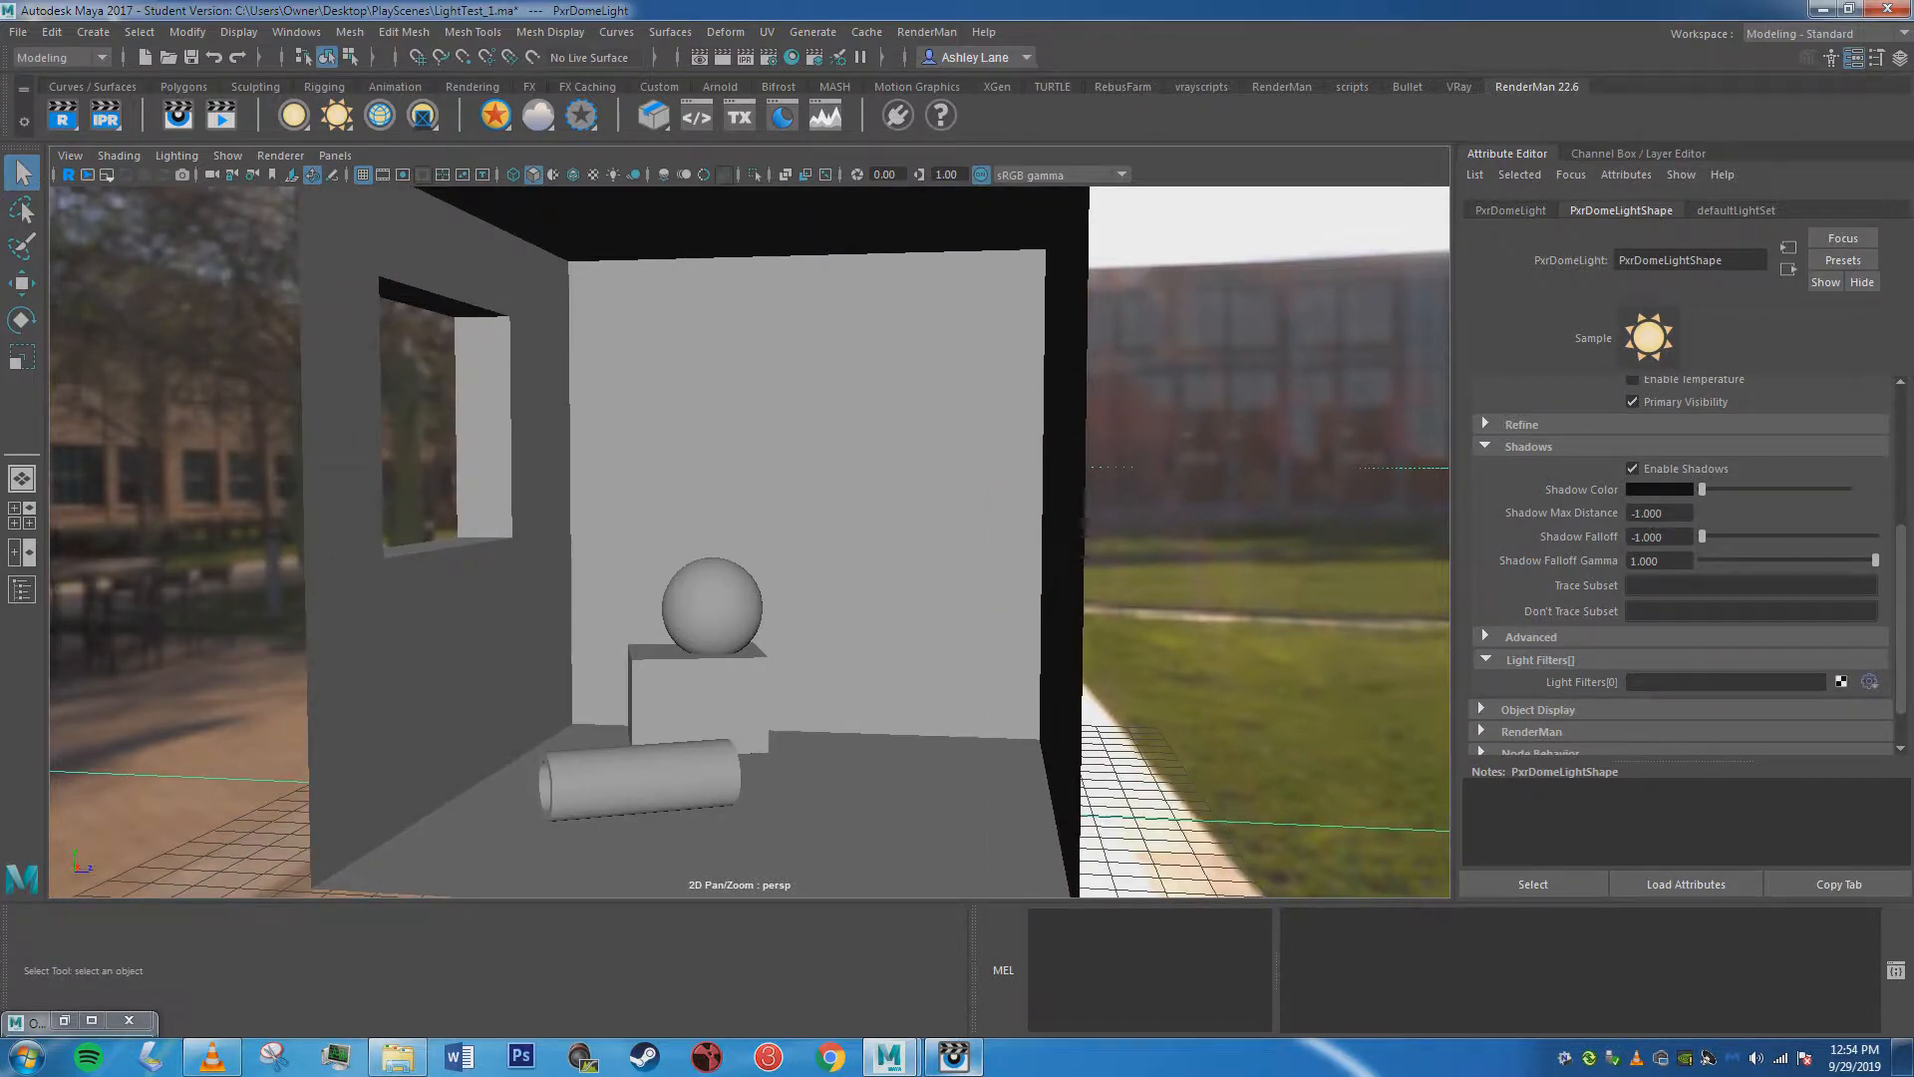
{"action": "scroll", "coordinate": [750, 541], "scroll_direction": "down", "scroll_amount": 3}
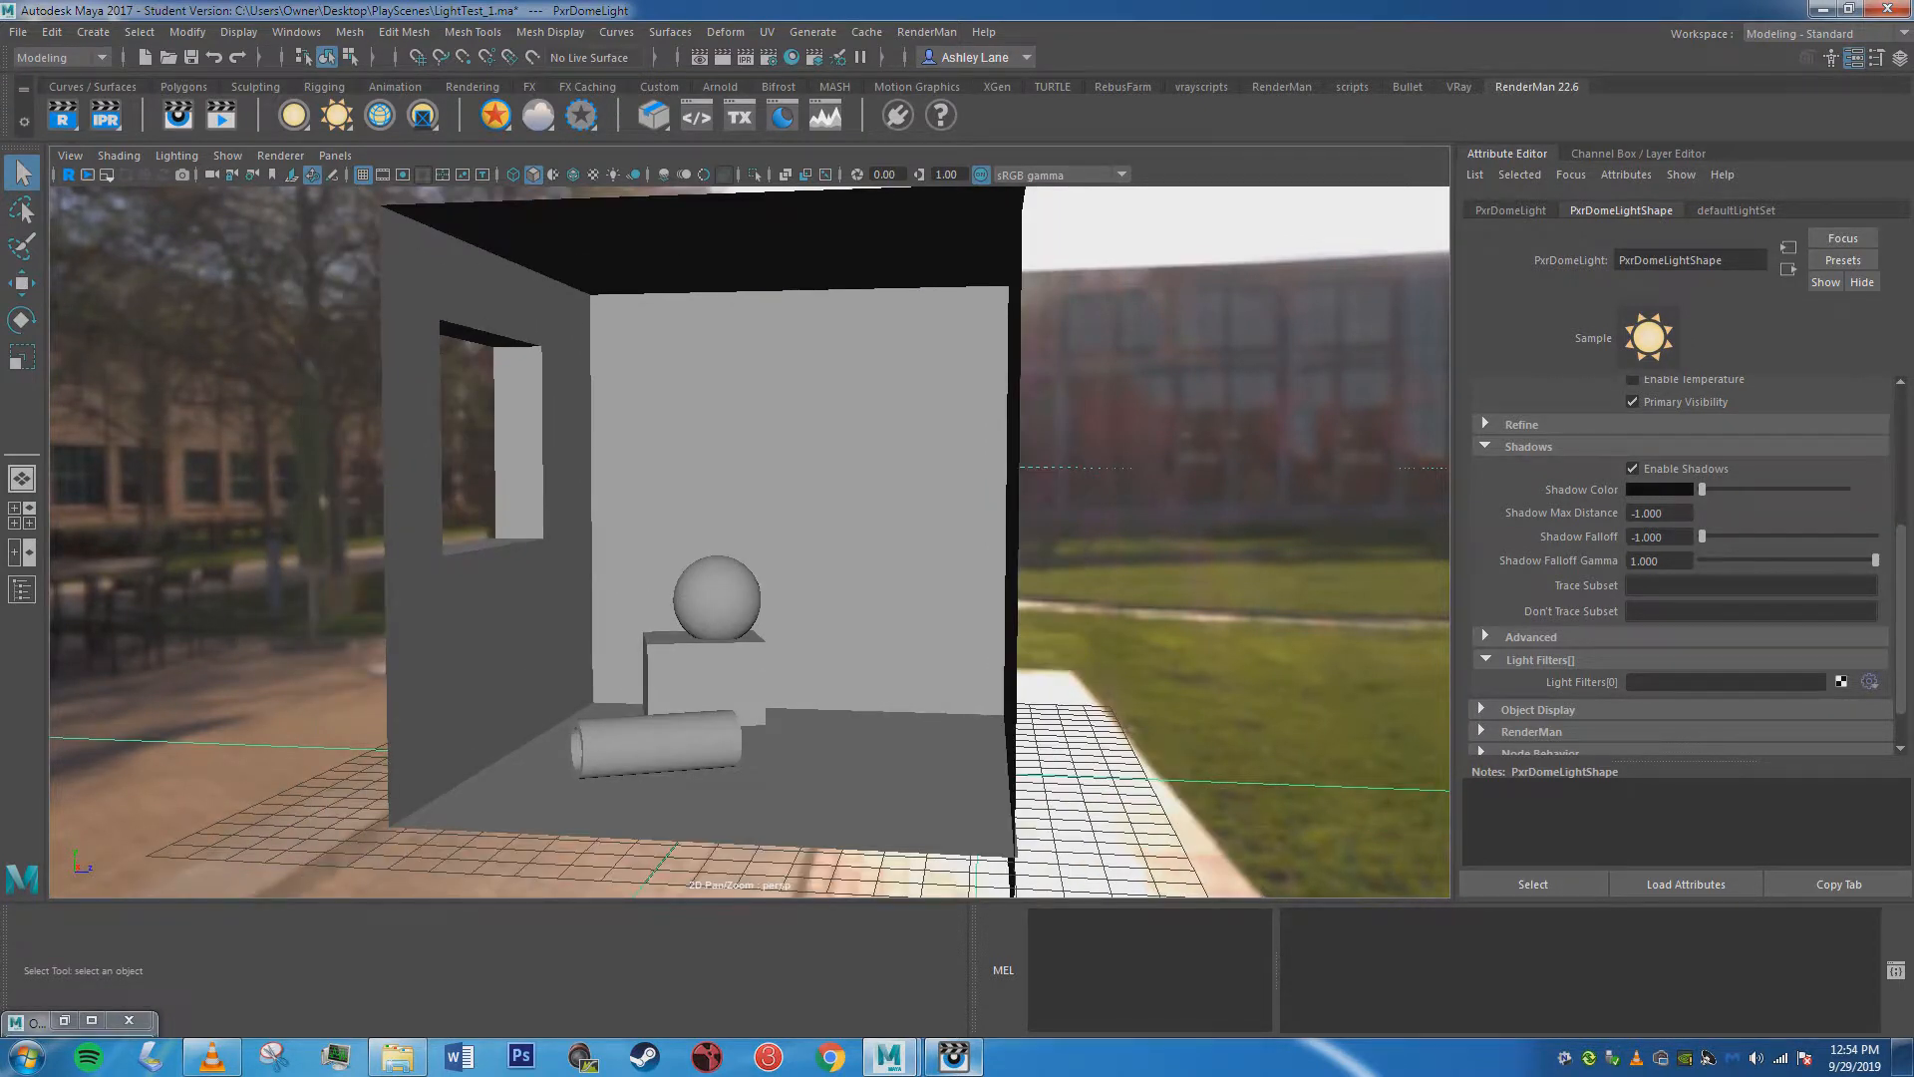
{"action": "scroll", "coordinate": [1685, 565], "scroll_direction": "down", "scroll_amount": 2}
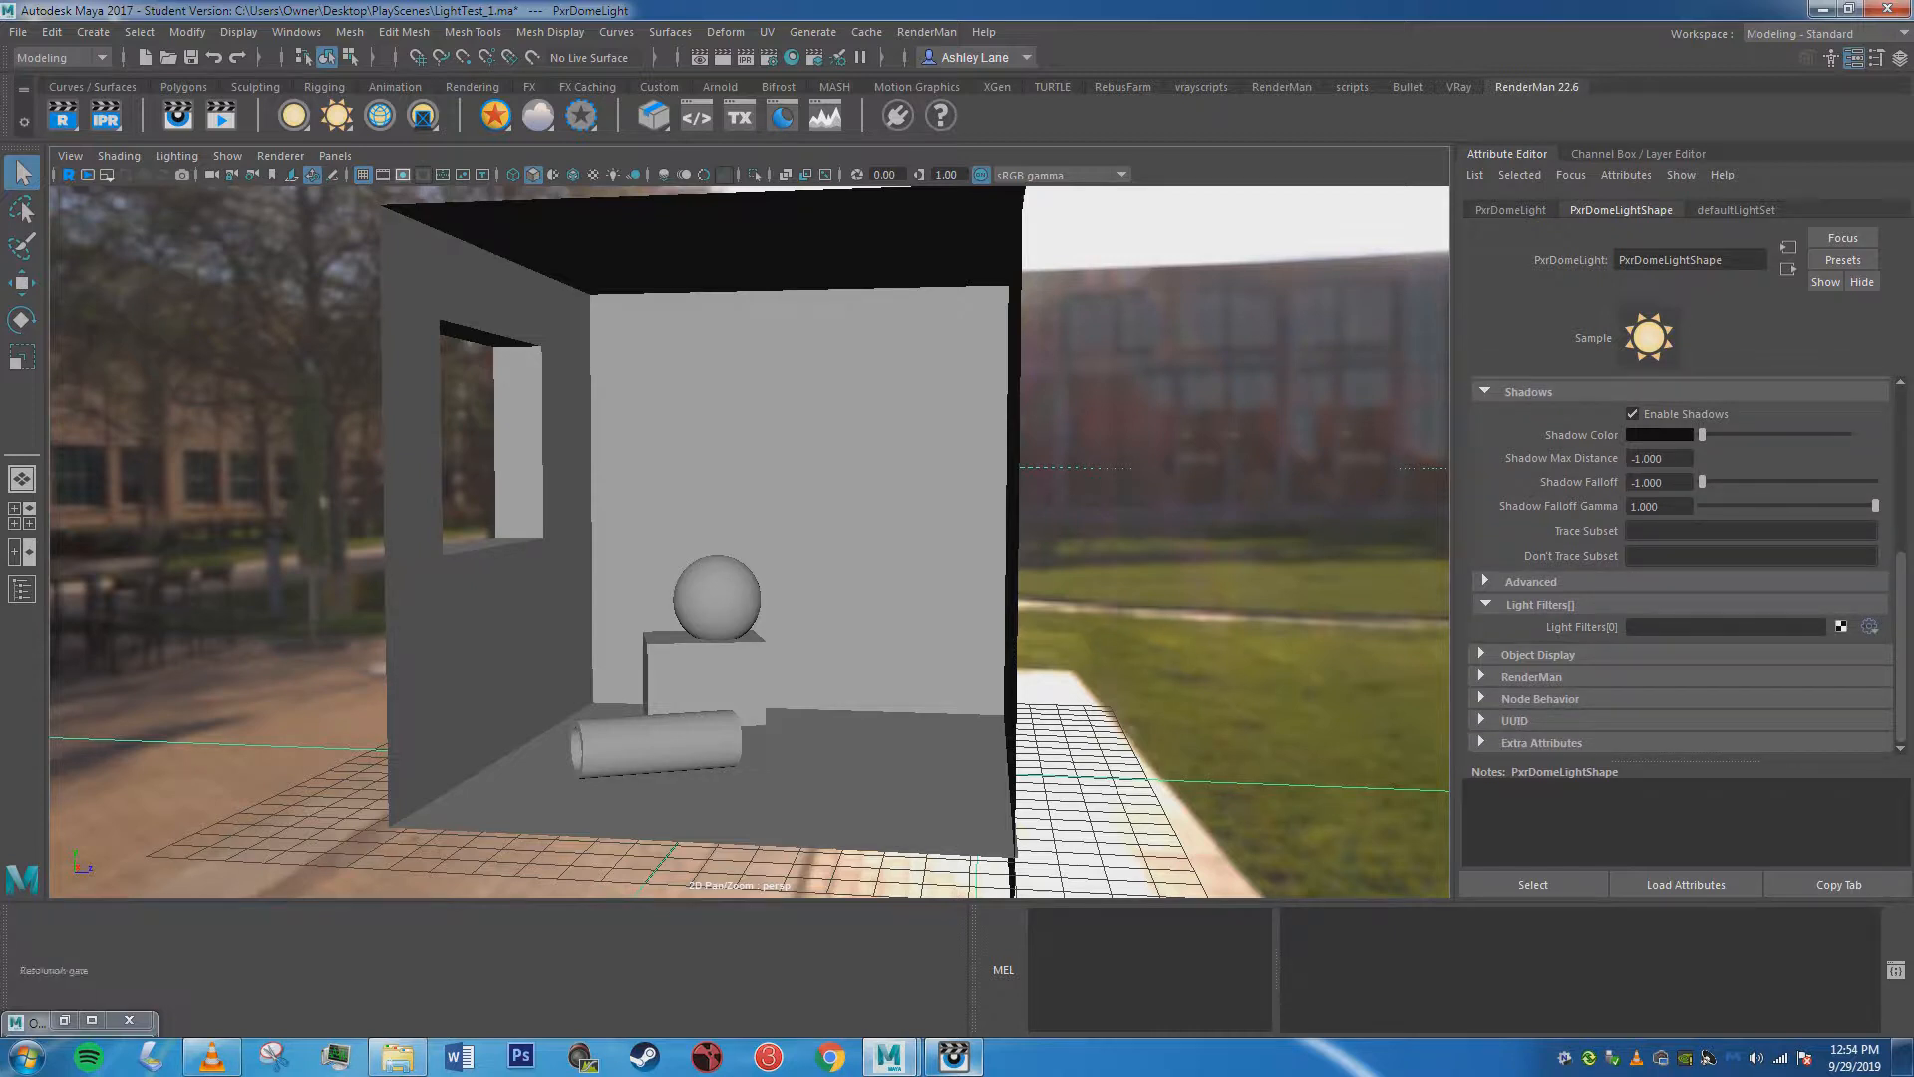
Show the 960 x 540 resolution gate and gate mask in the perspective view.
{"action": "left_click", "coordinate": [402, 175]}
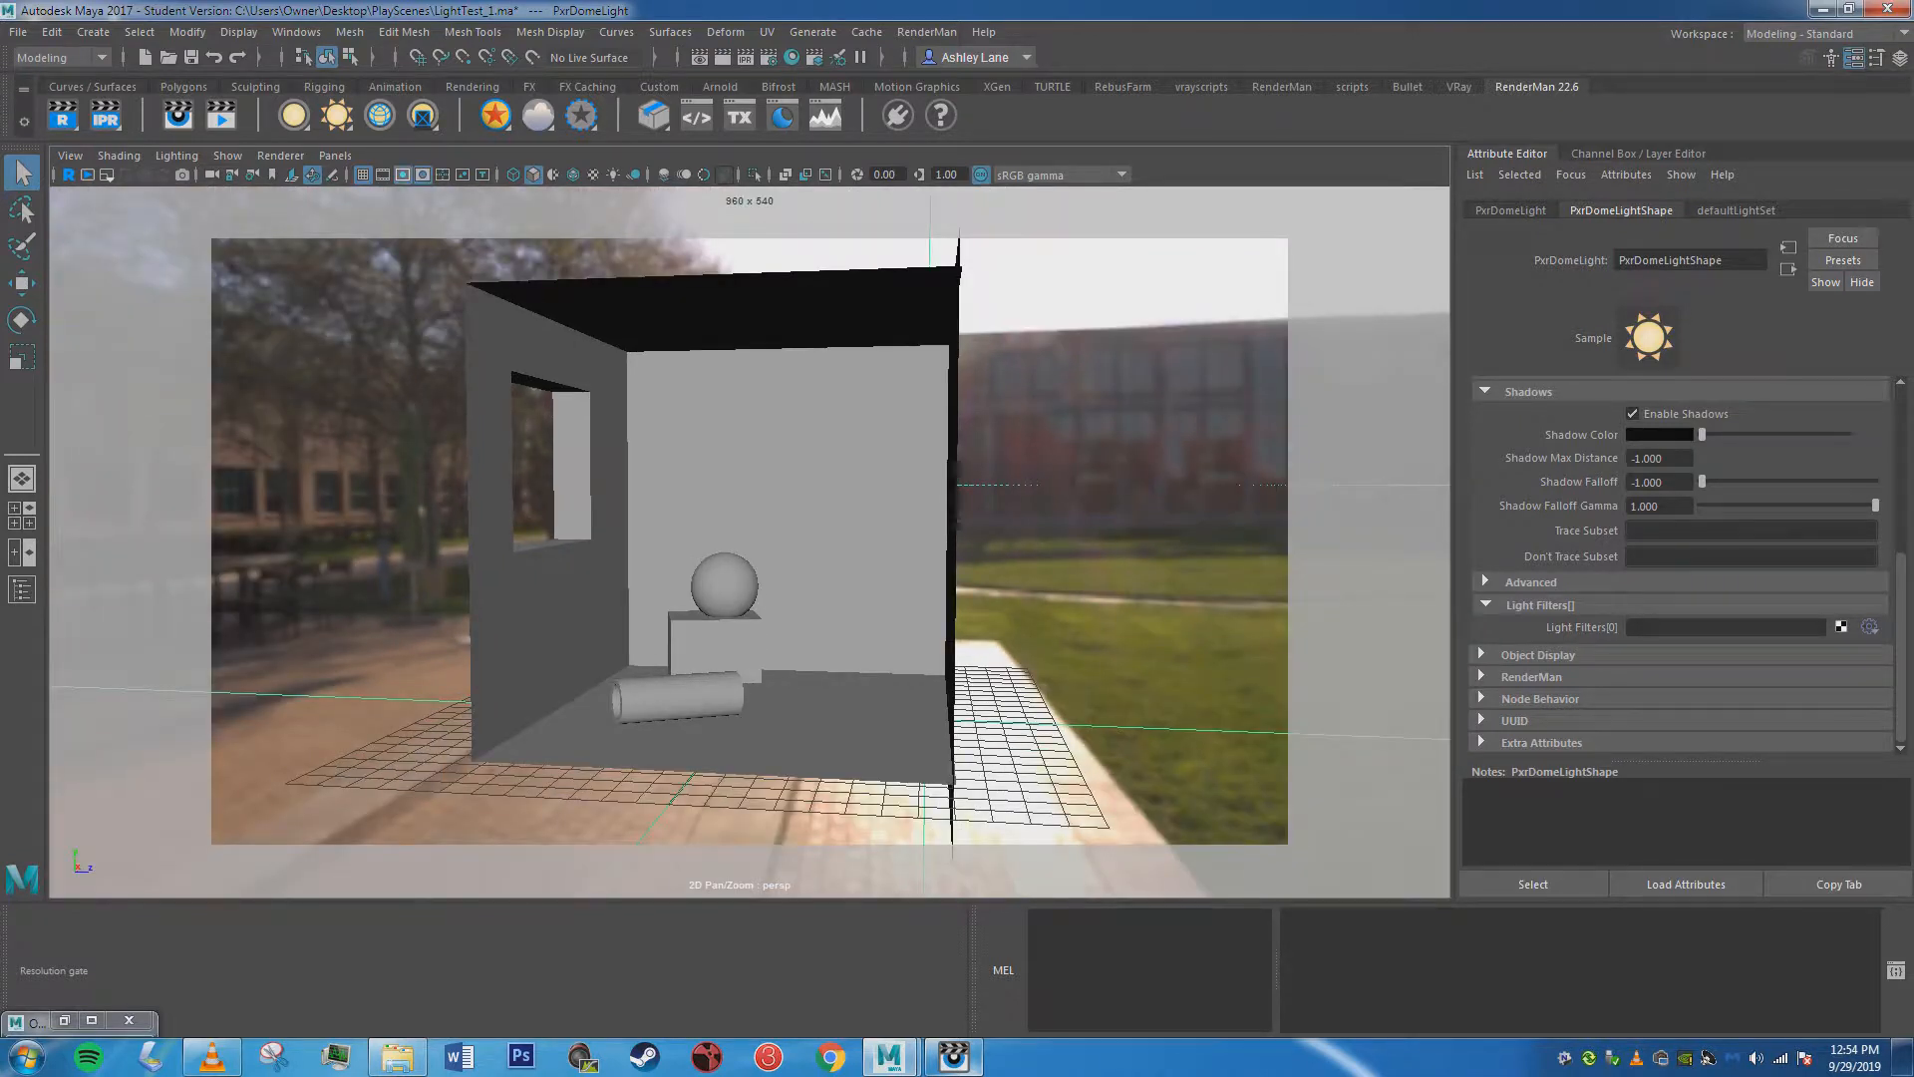
{"action": "left_click", "coordinate": [423, 174]}
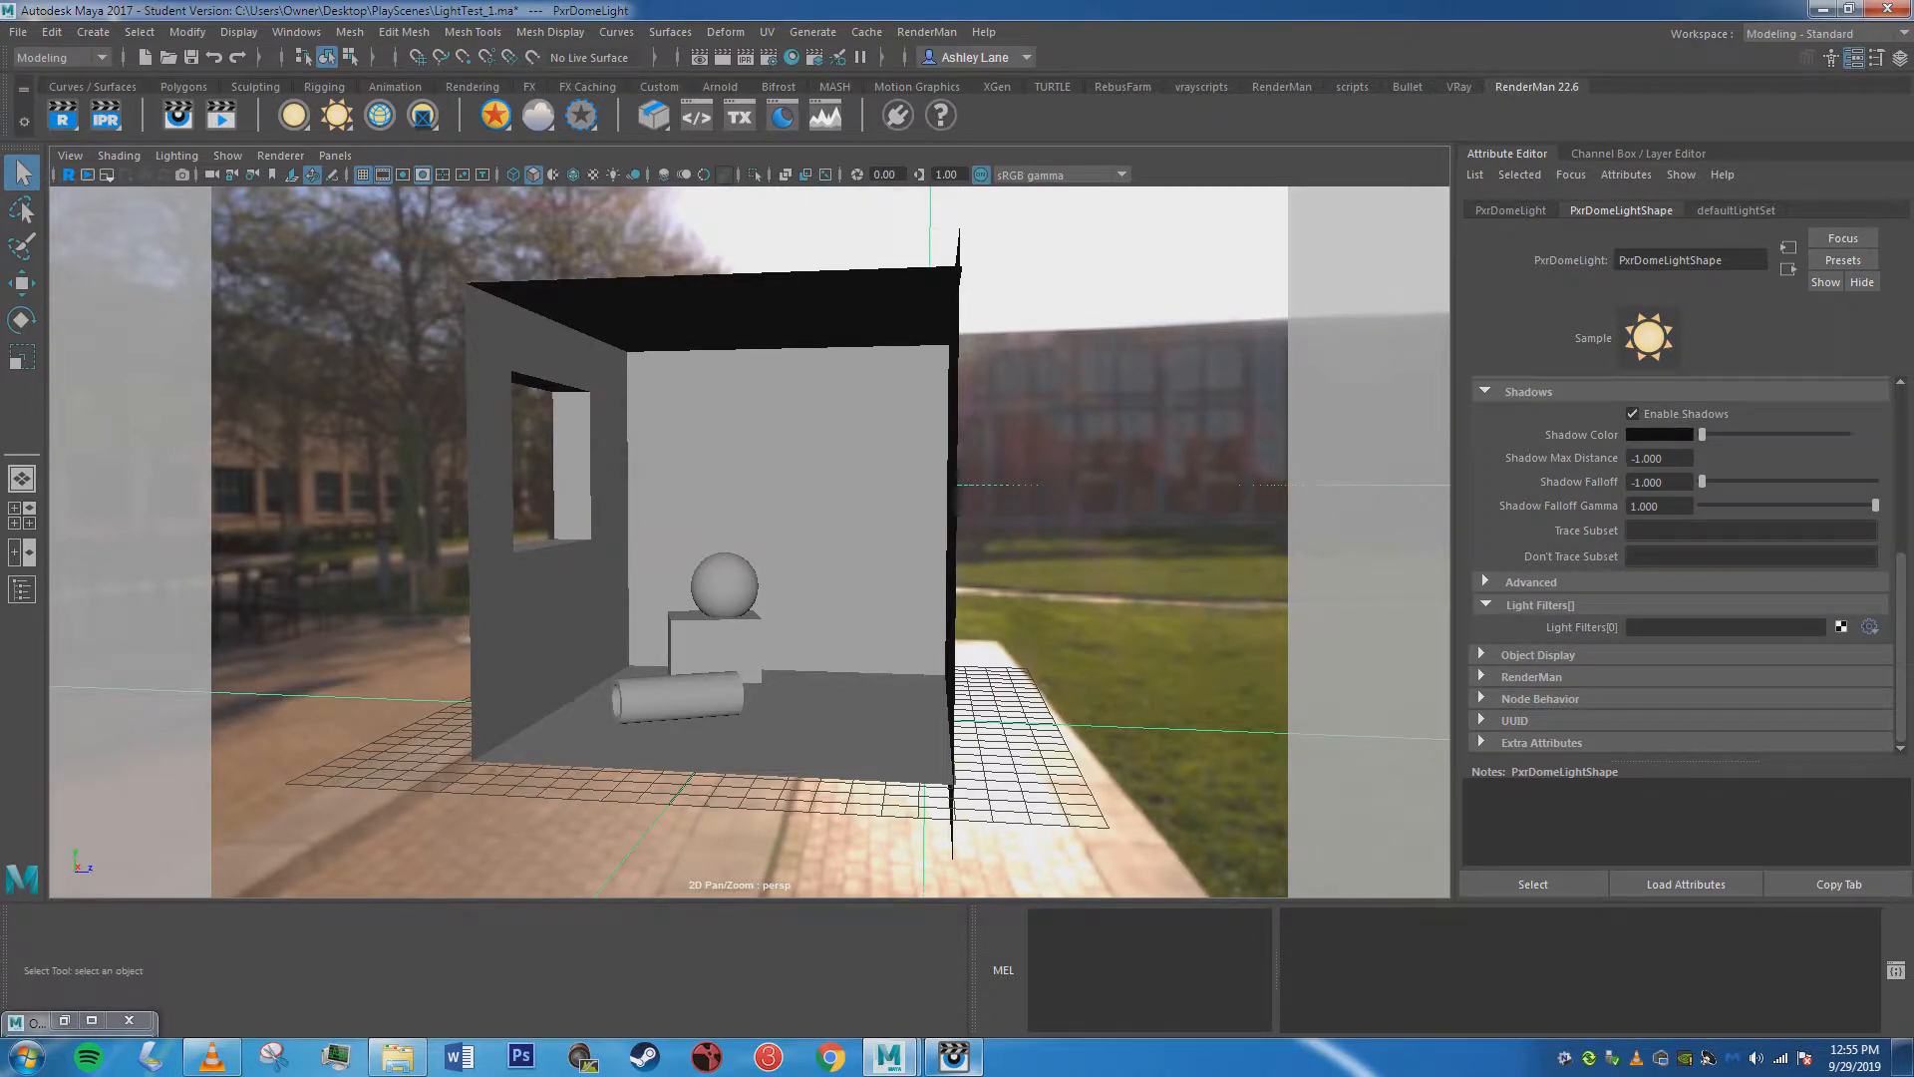
{"action": "left_click", "coordinate": [402, 174]}
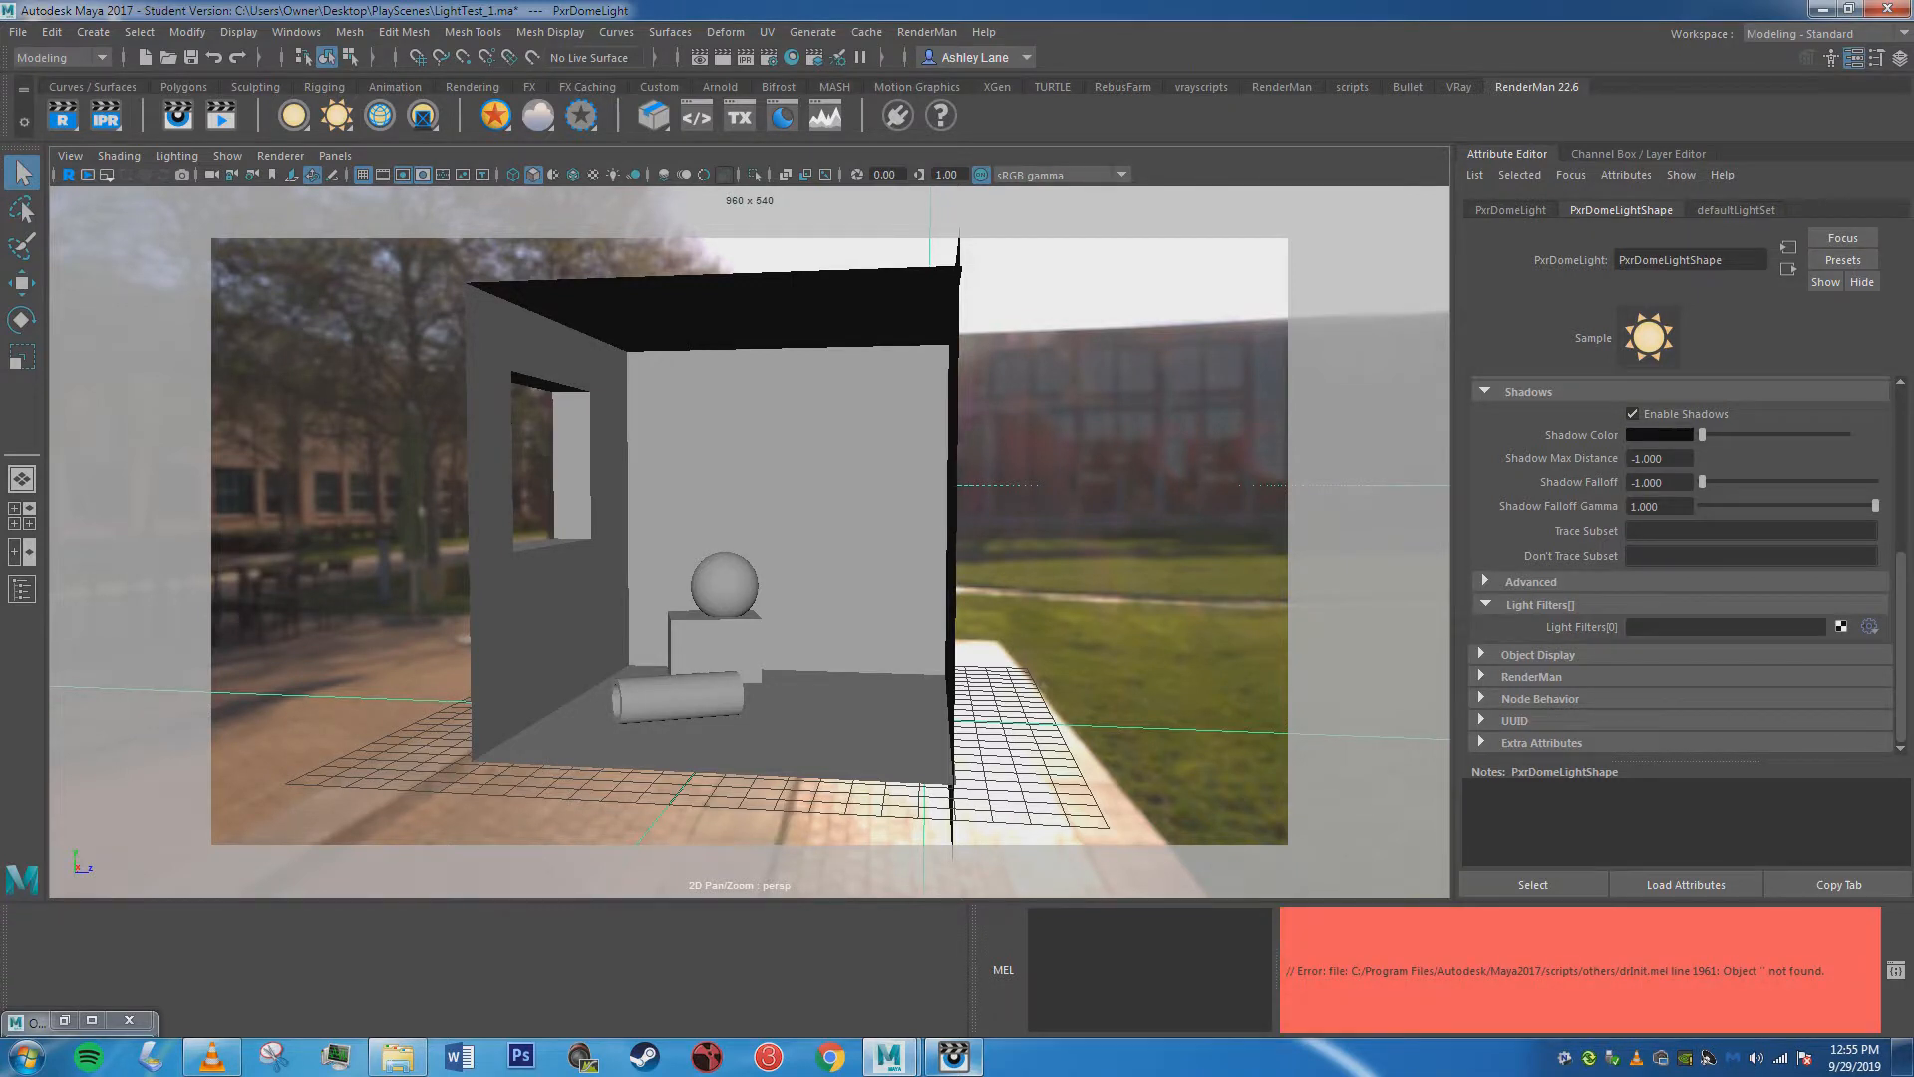
Create a portal light through the Portals attribute in the dome light's RenderMan settings.
{"action": "left_click", "coordinate": [1531, 677]}
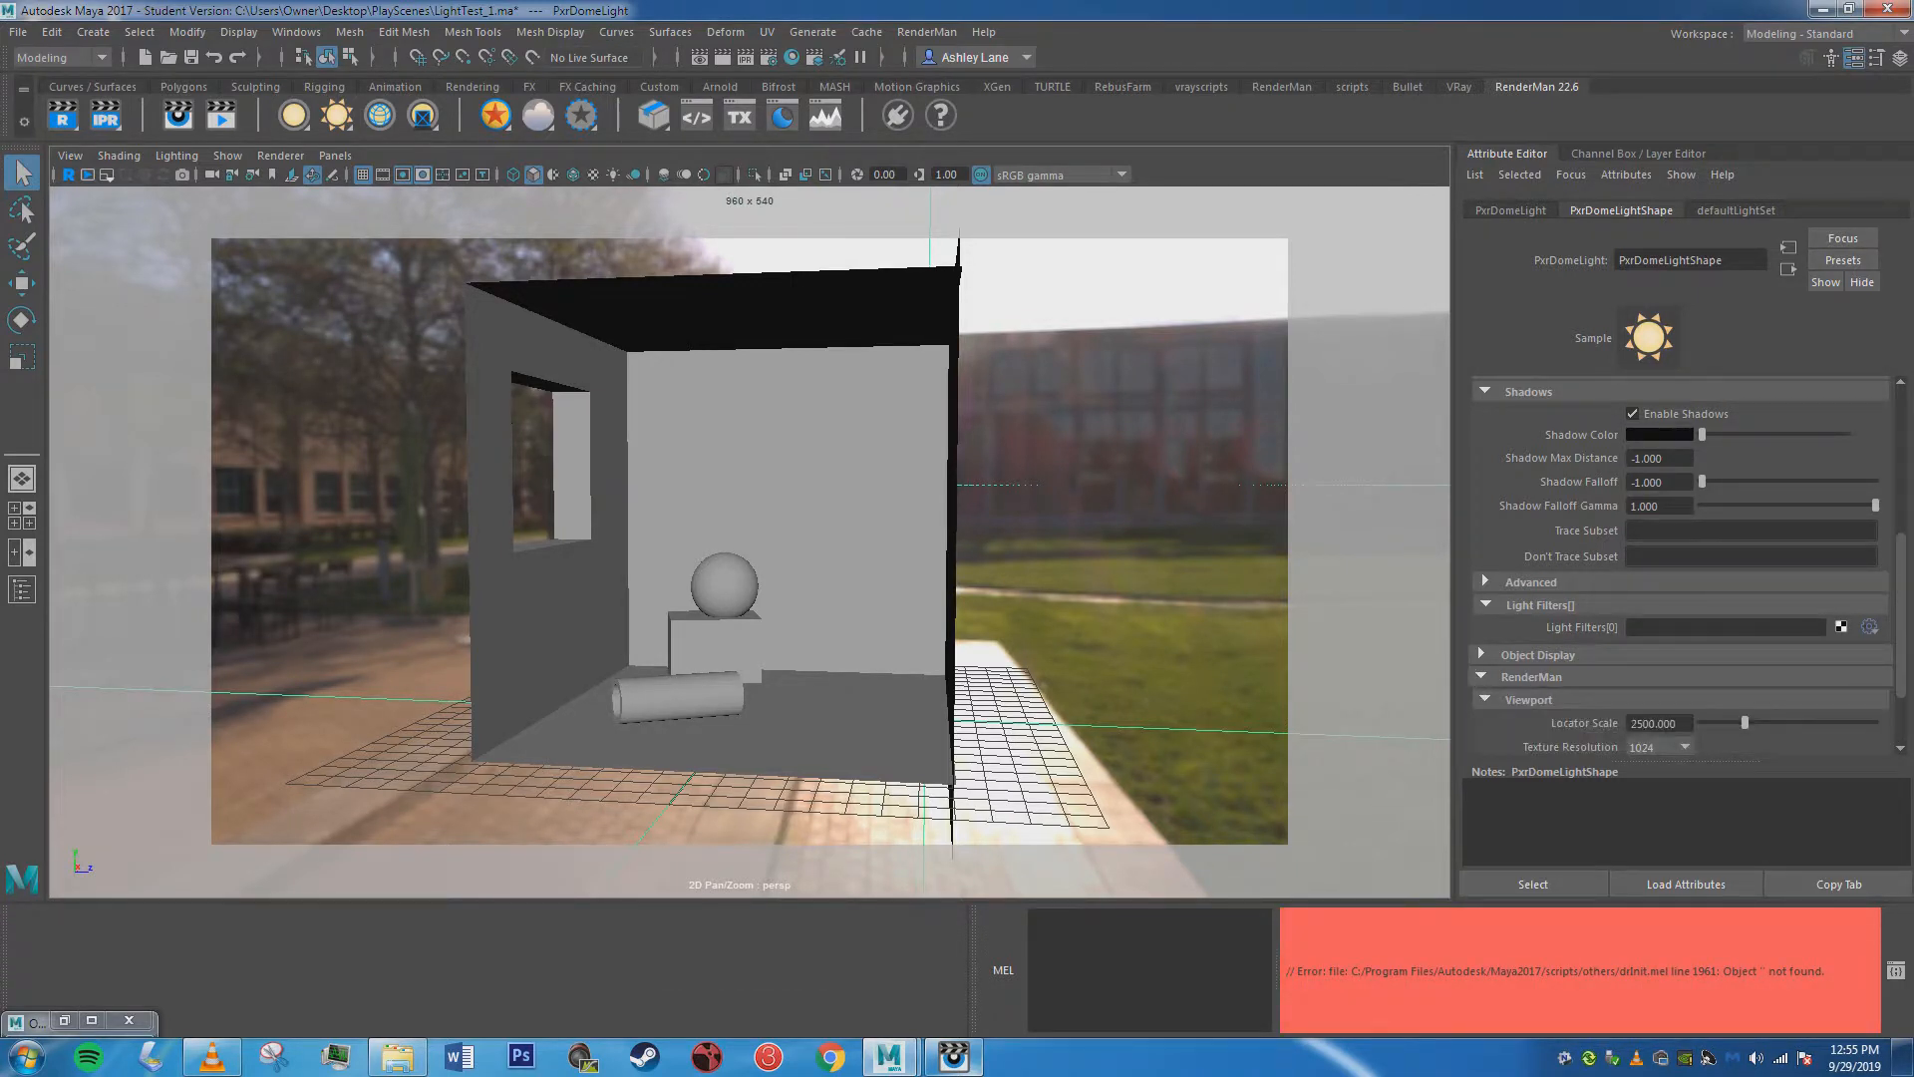
{"action": "scroll", "coordinate": [1595, 677], "scroll_direction": "down", "scroll_amount": 2}
{"action": "left_click", "coordinate": [1528, 674]}
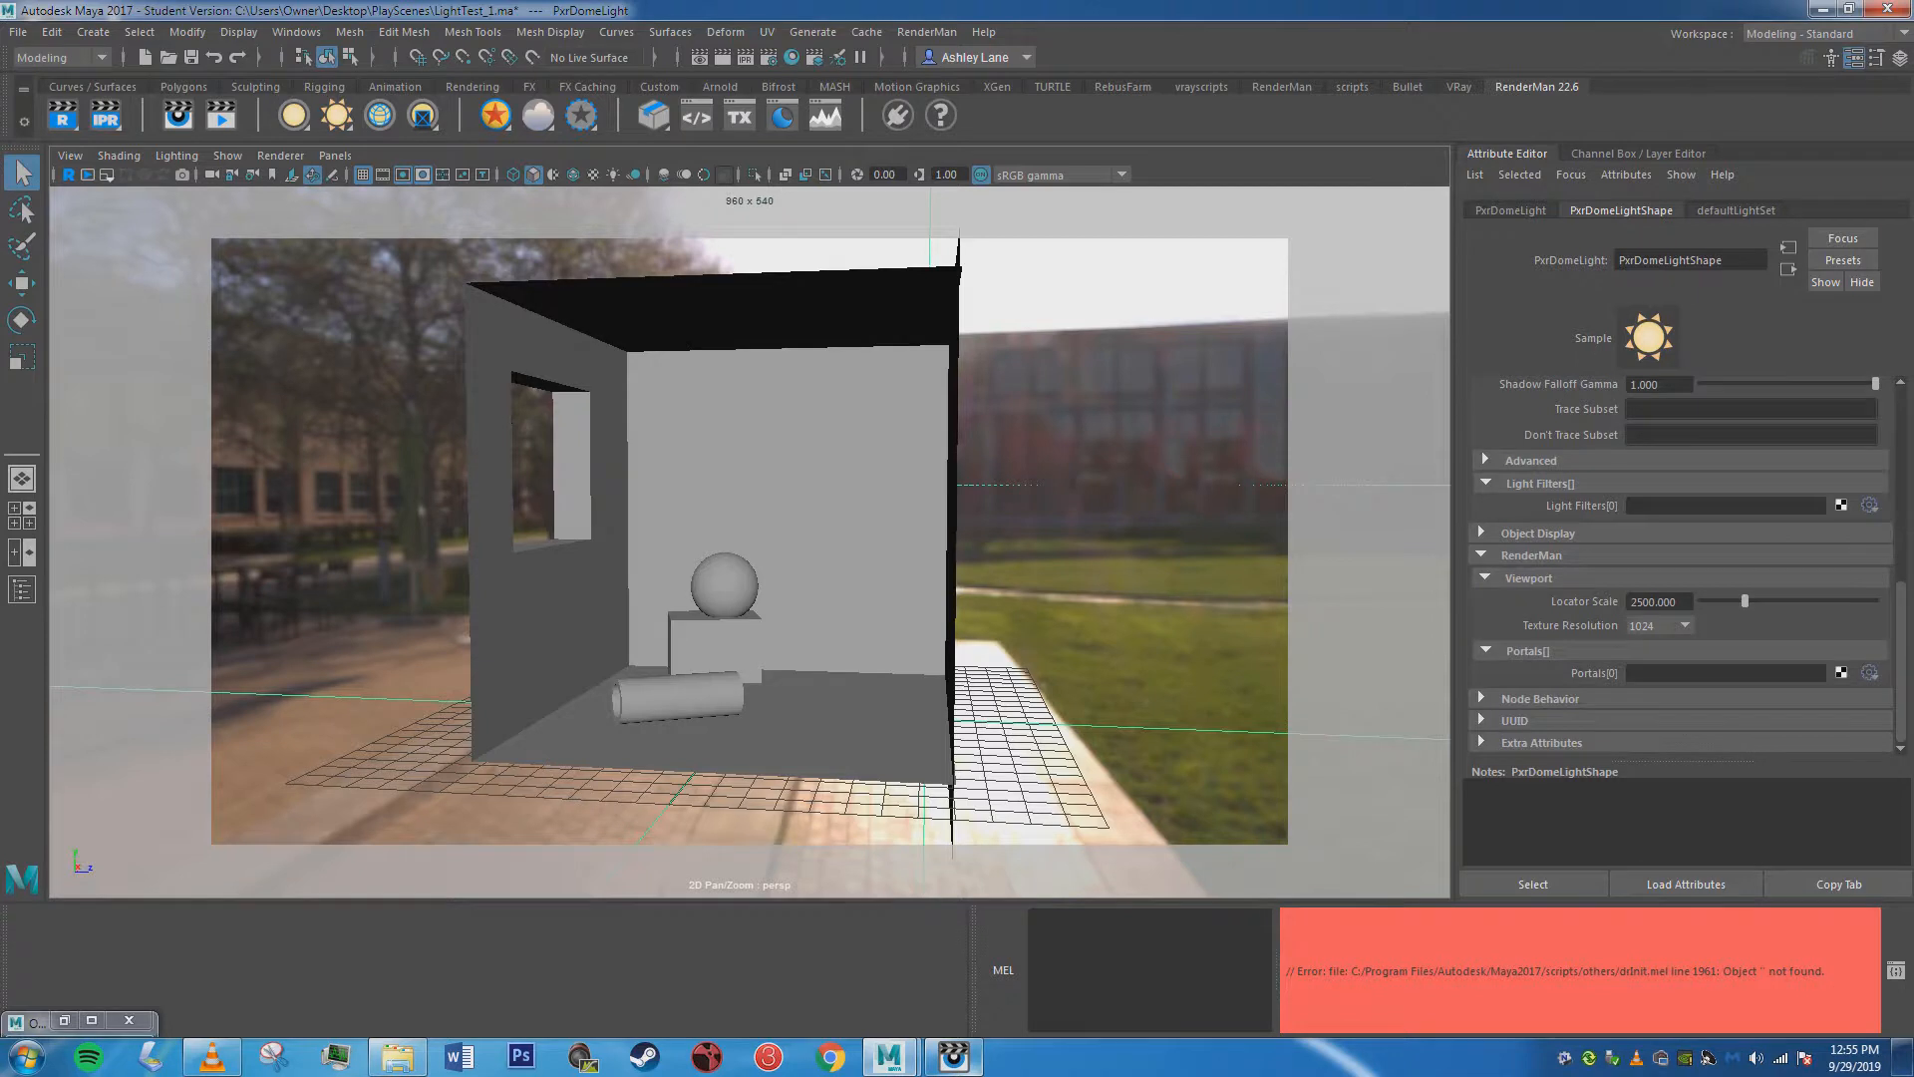
{"action": "left_click", "coordinate": [1841, 672]}
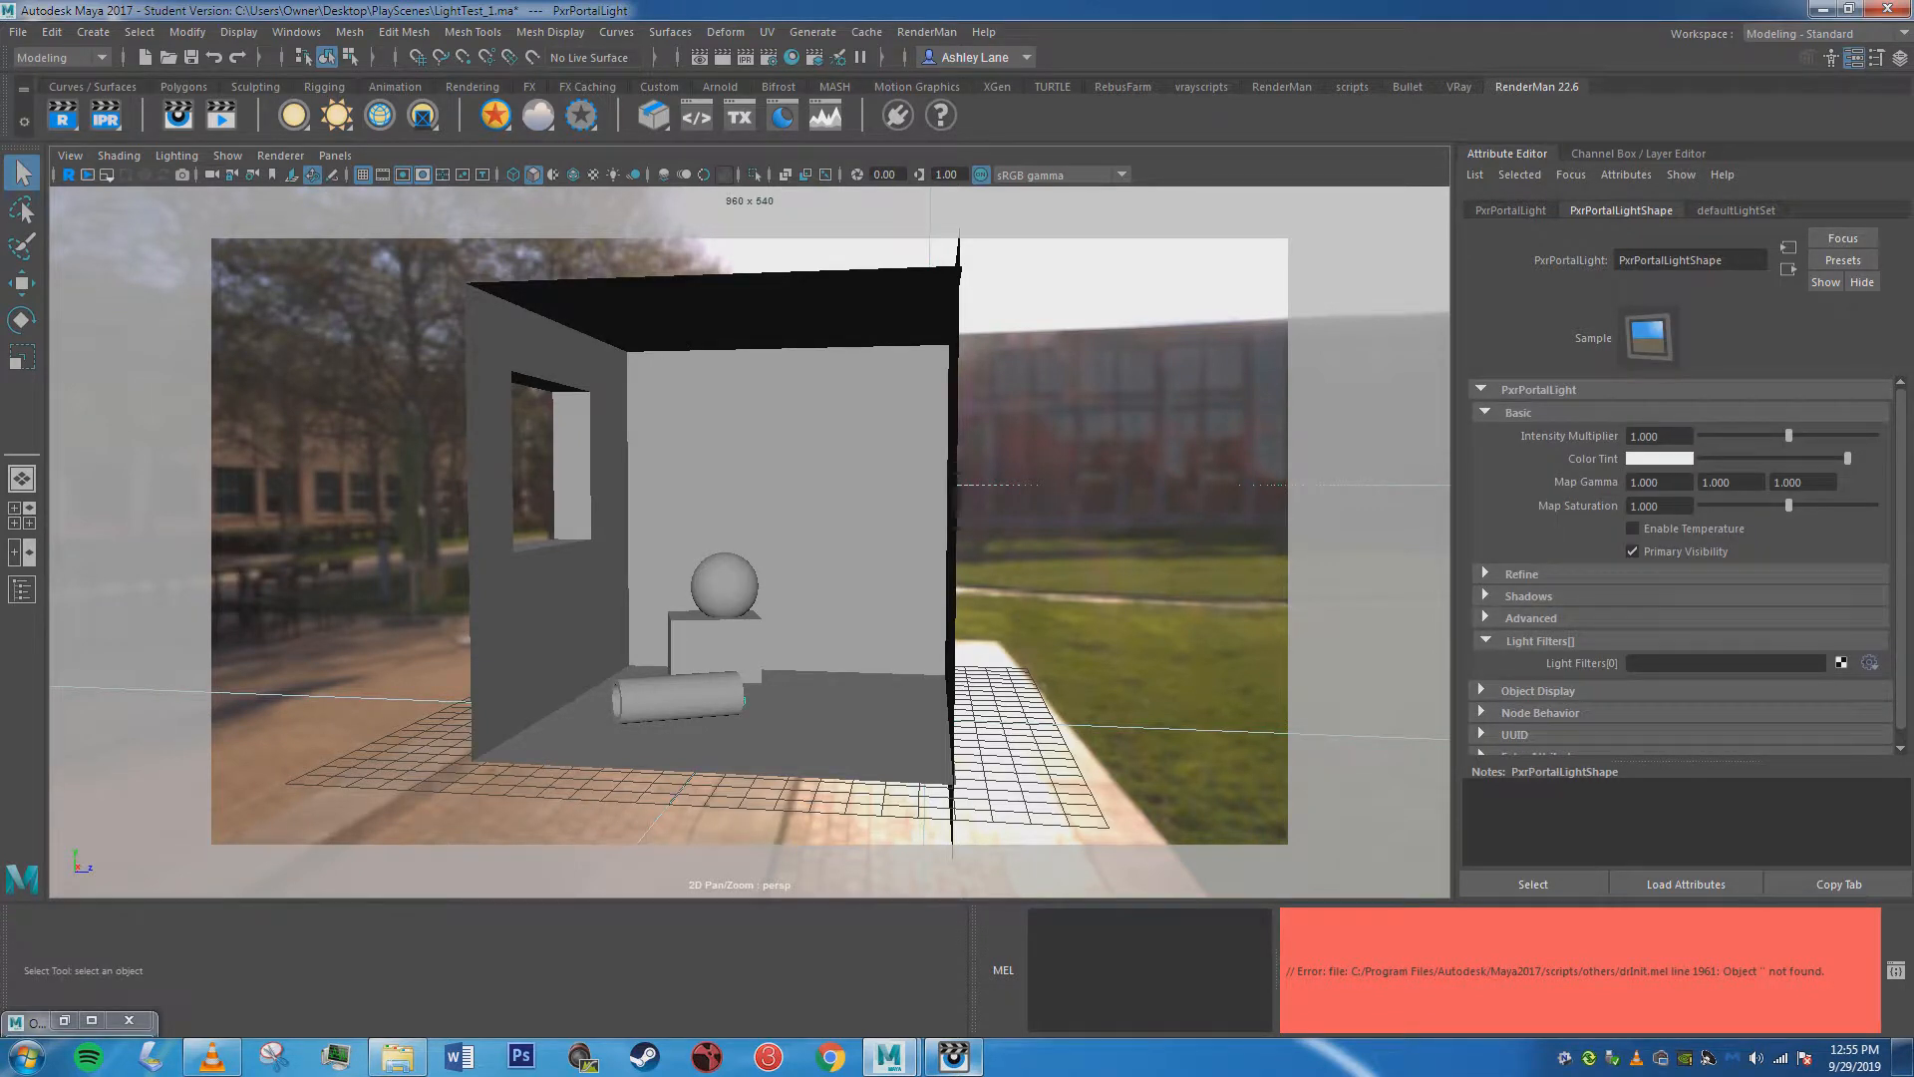
Move the portal light up and out to the room's window, at Translate Y 9.68 and Translate Z -9.363.
{"action": "key", "text": "w"}
{"action": "left_click_drag", "start_coordinate": [743, 598], "coordinate": [743, 354]}
{"action": "left_click_drag", "start_coordinate": [932, 468], "coordinate": [927, 572]}
Rotate the portal light about its vertical axis, setting Rotate Y to 90.
{"action": "key", "text": "e"}
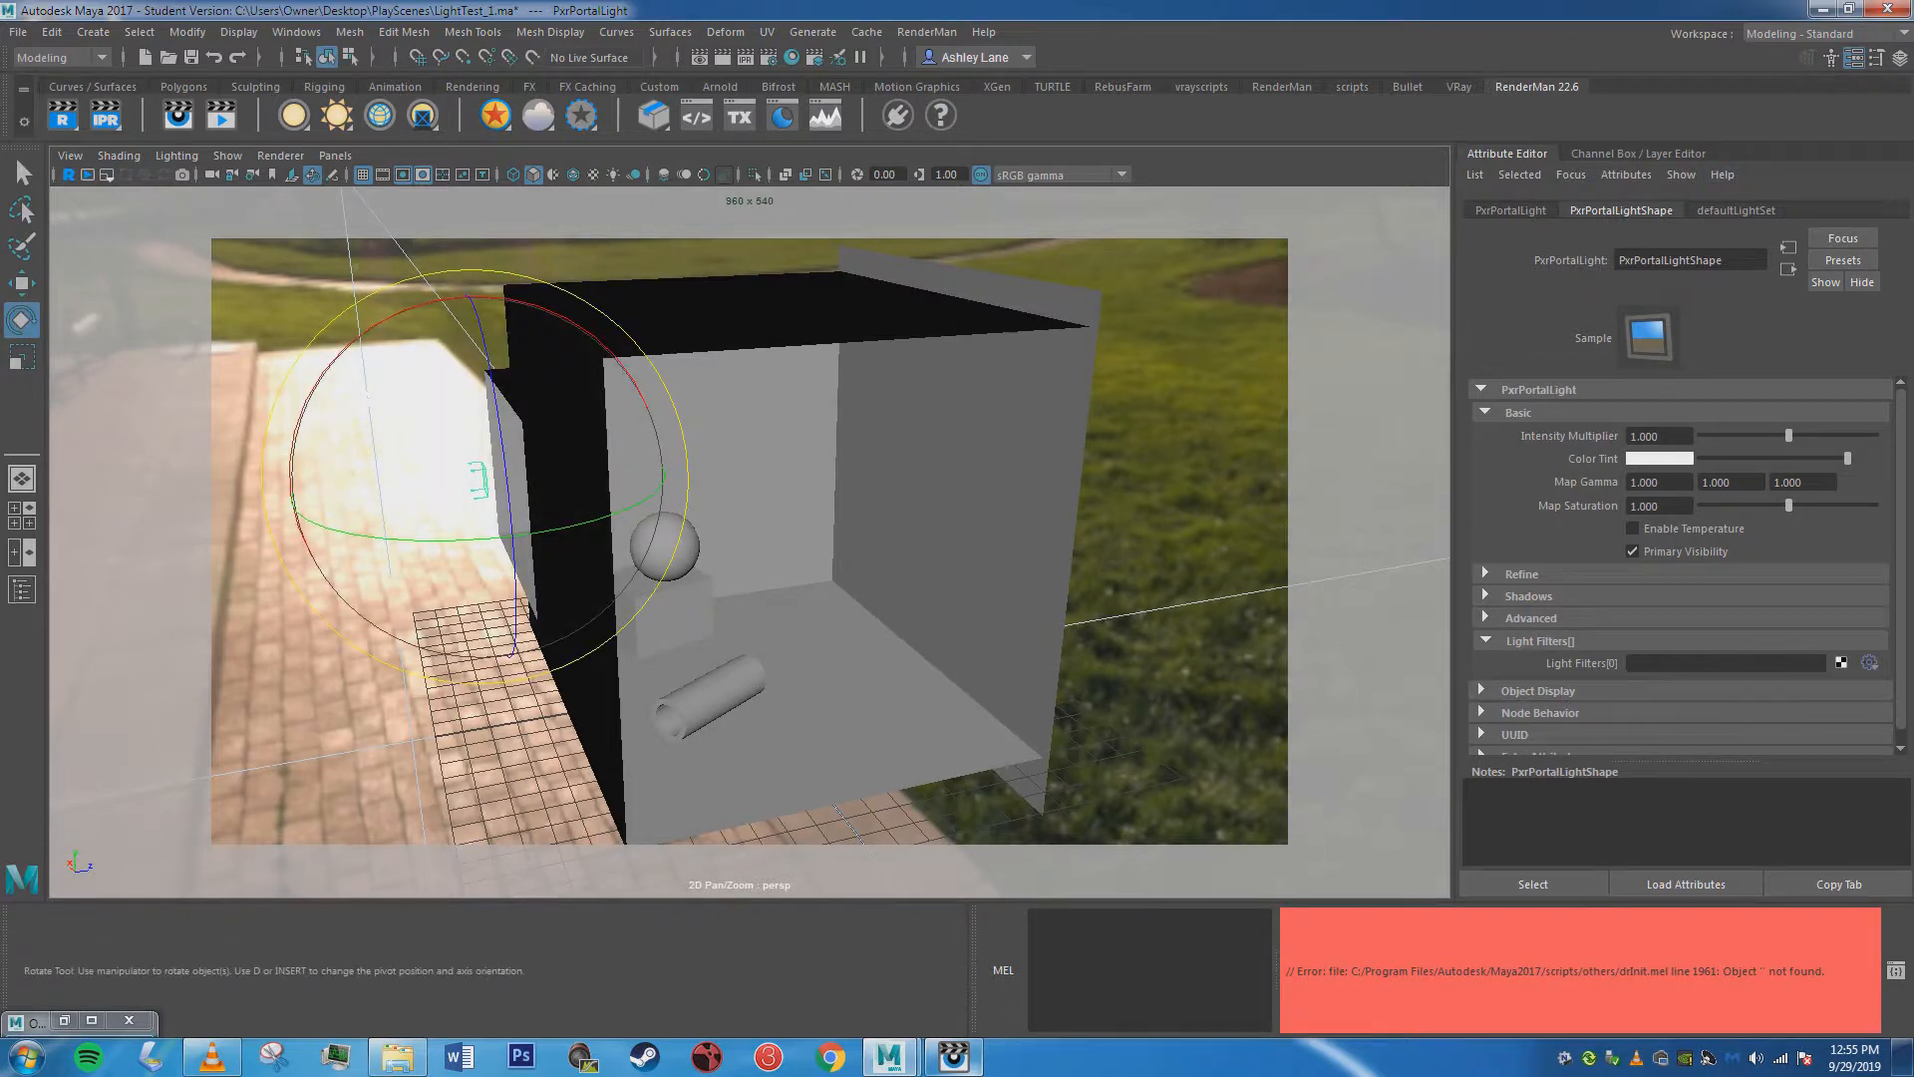
{"action": "left_click_drag", "start_coordinate": [456, 541], "coordinate": [556, 530]}
{"action": "key", "text": "ctrl+z"}
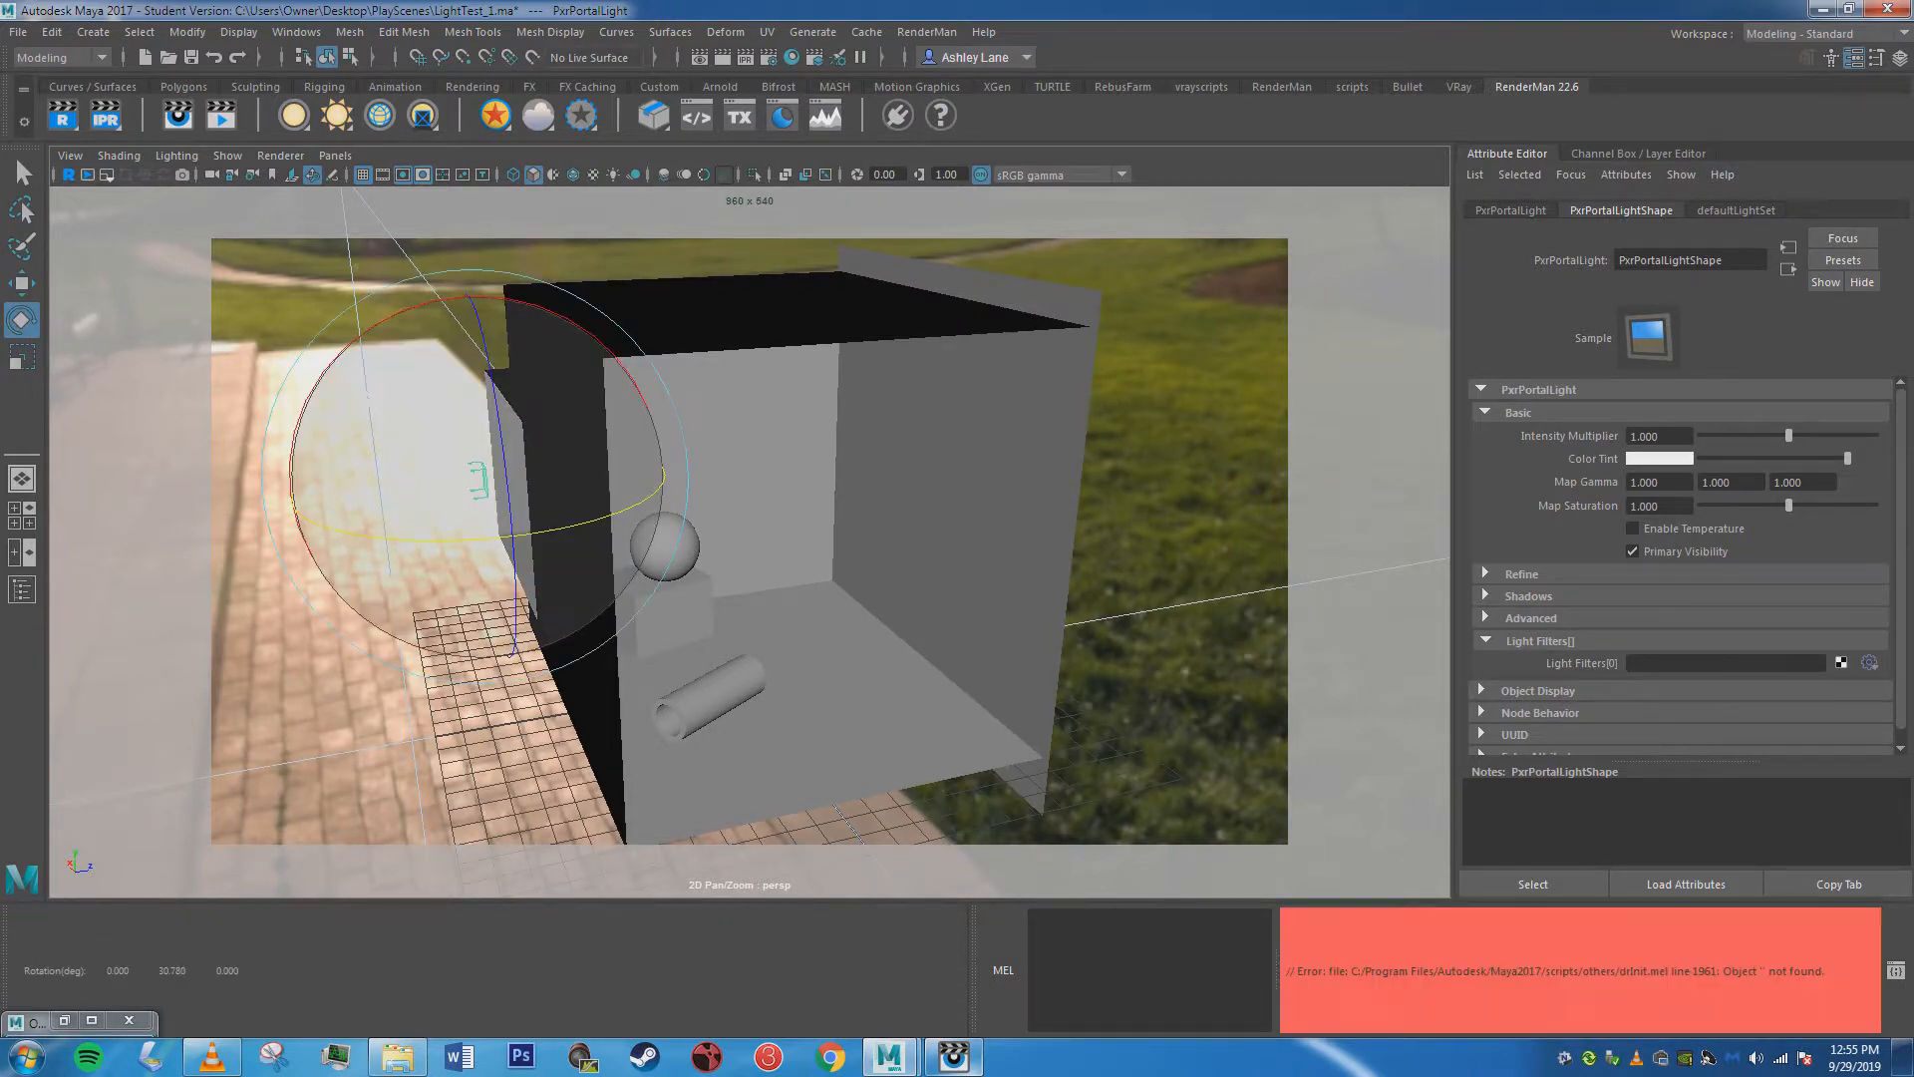
{"action": "left_click", "coordinate": [1638, 153]}
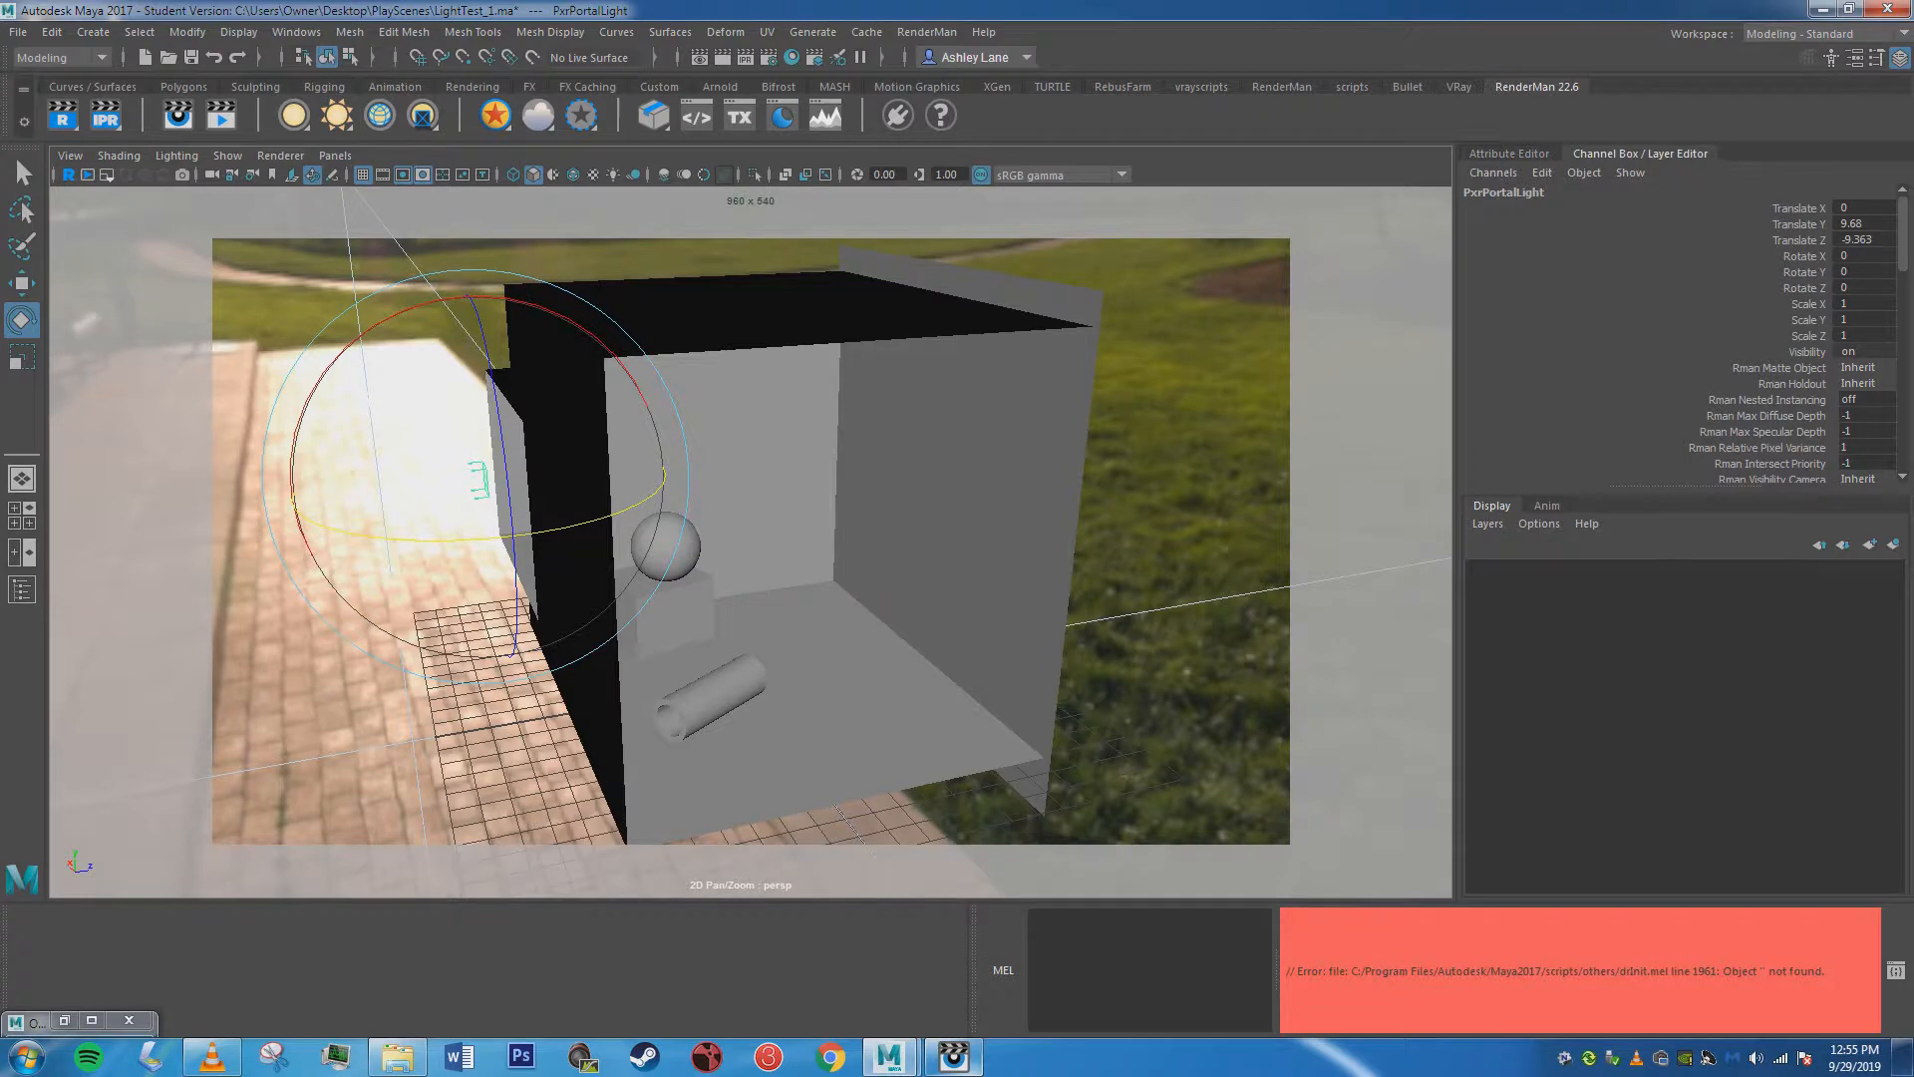
{"action": "left_click_drag", "start_coordinate": [426, 540], "coordinate": [484, 540]}
{"action": "left_click", "coordinate": [1862, 272]}
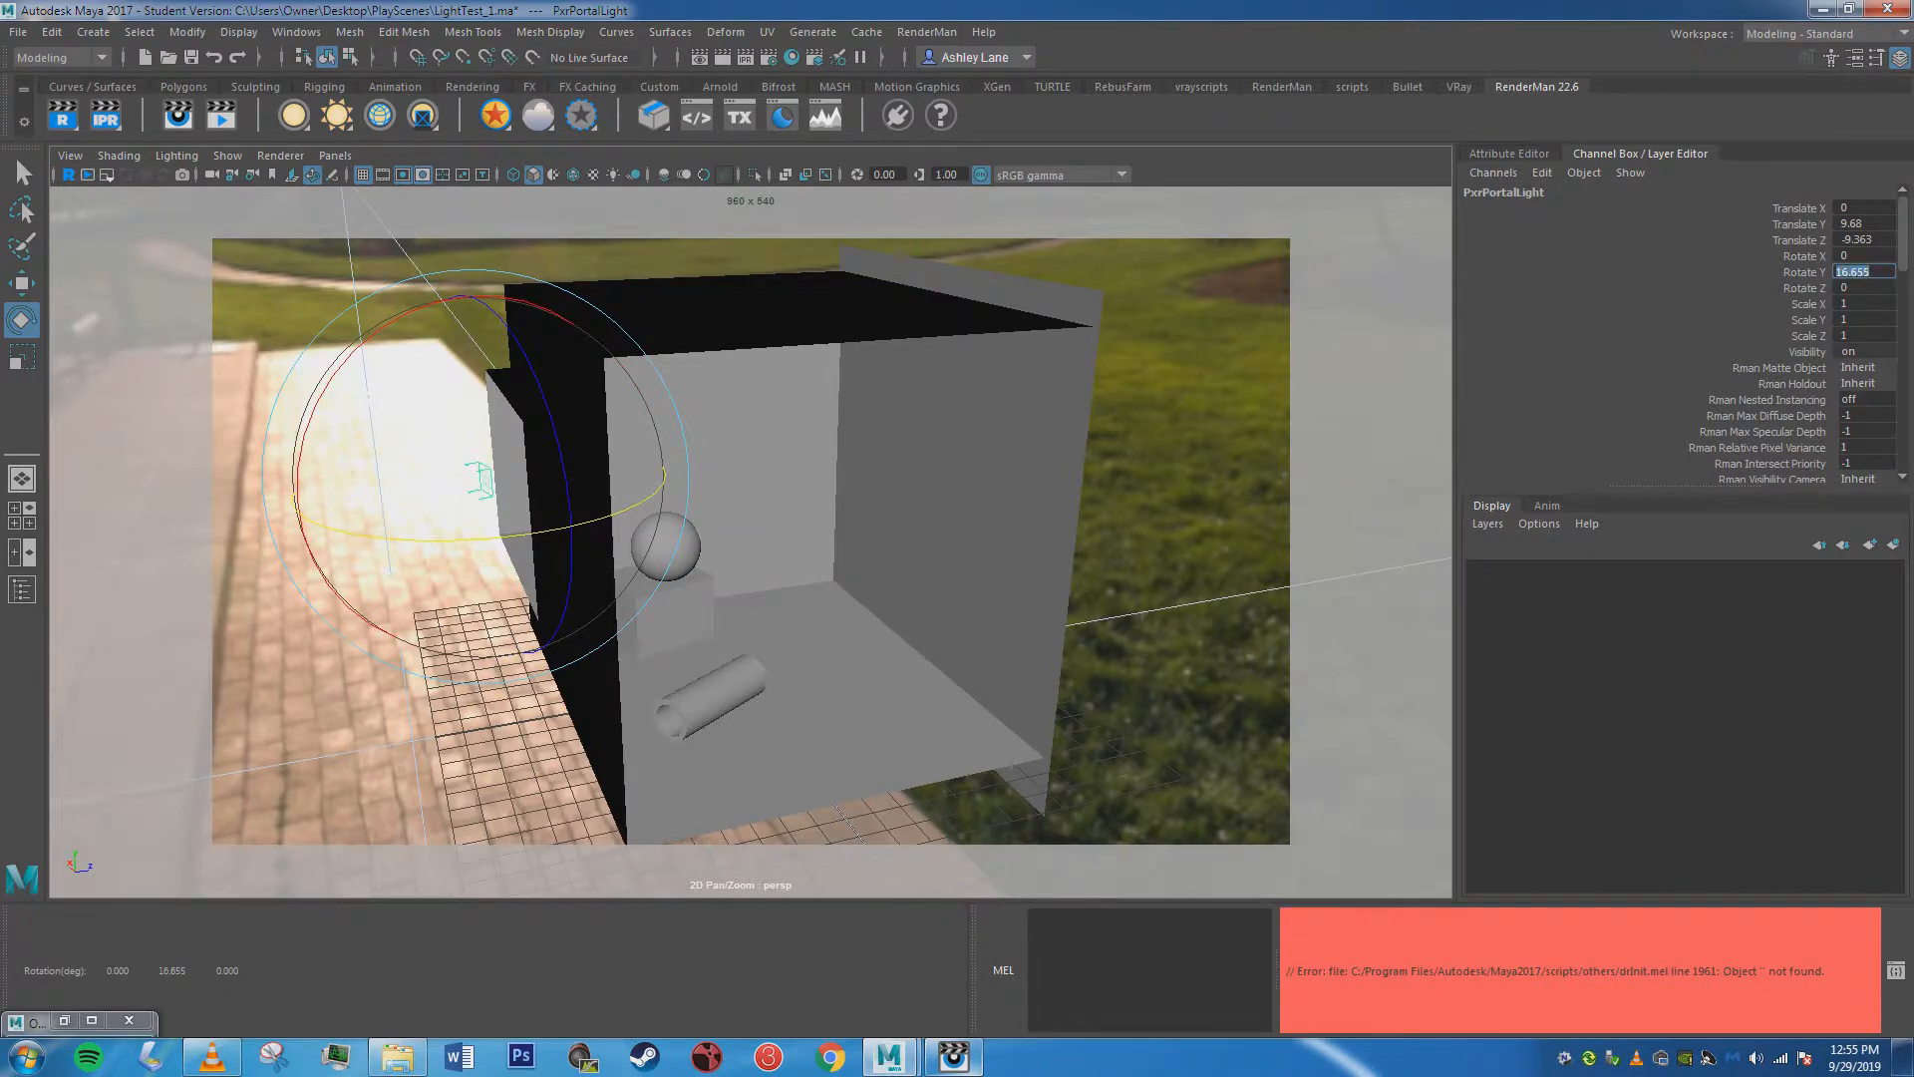
{"action": "type", "text": "90"}
{"action": "key", "text": "Return"}
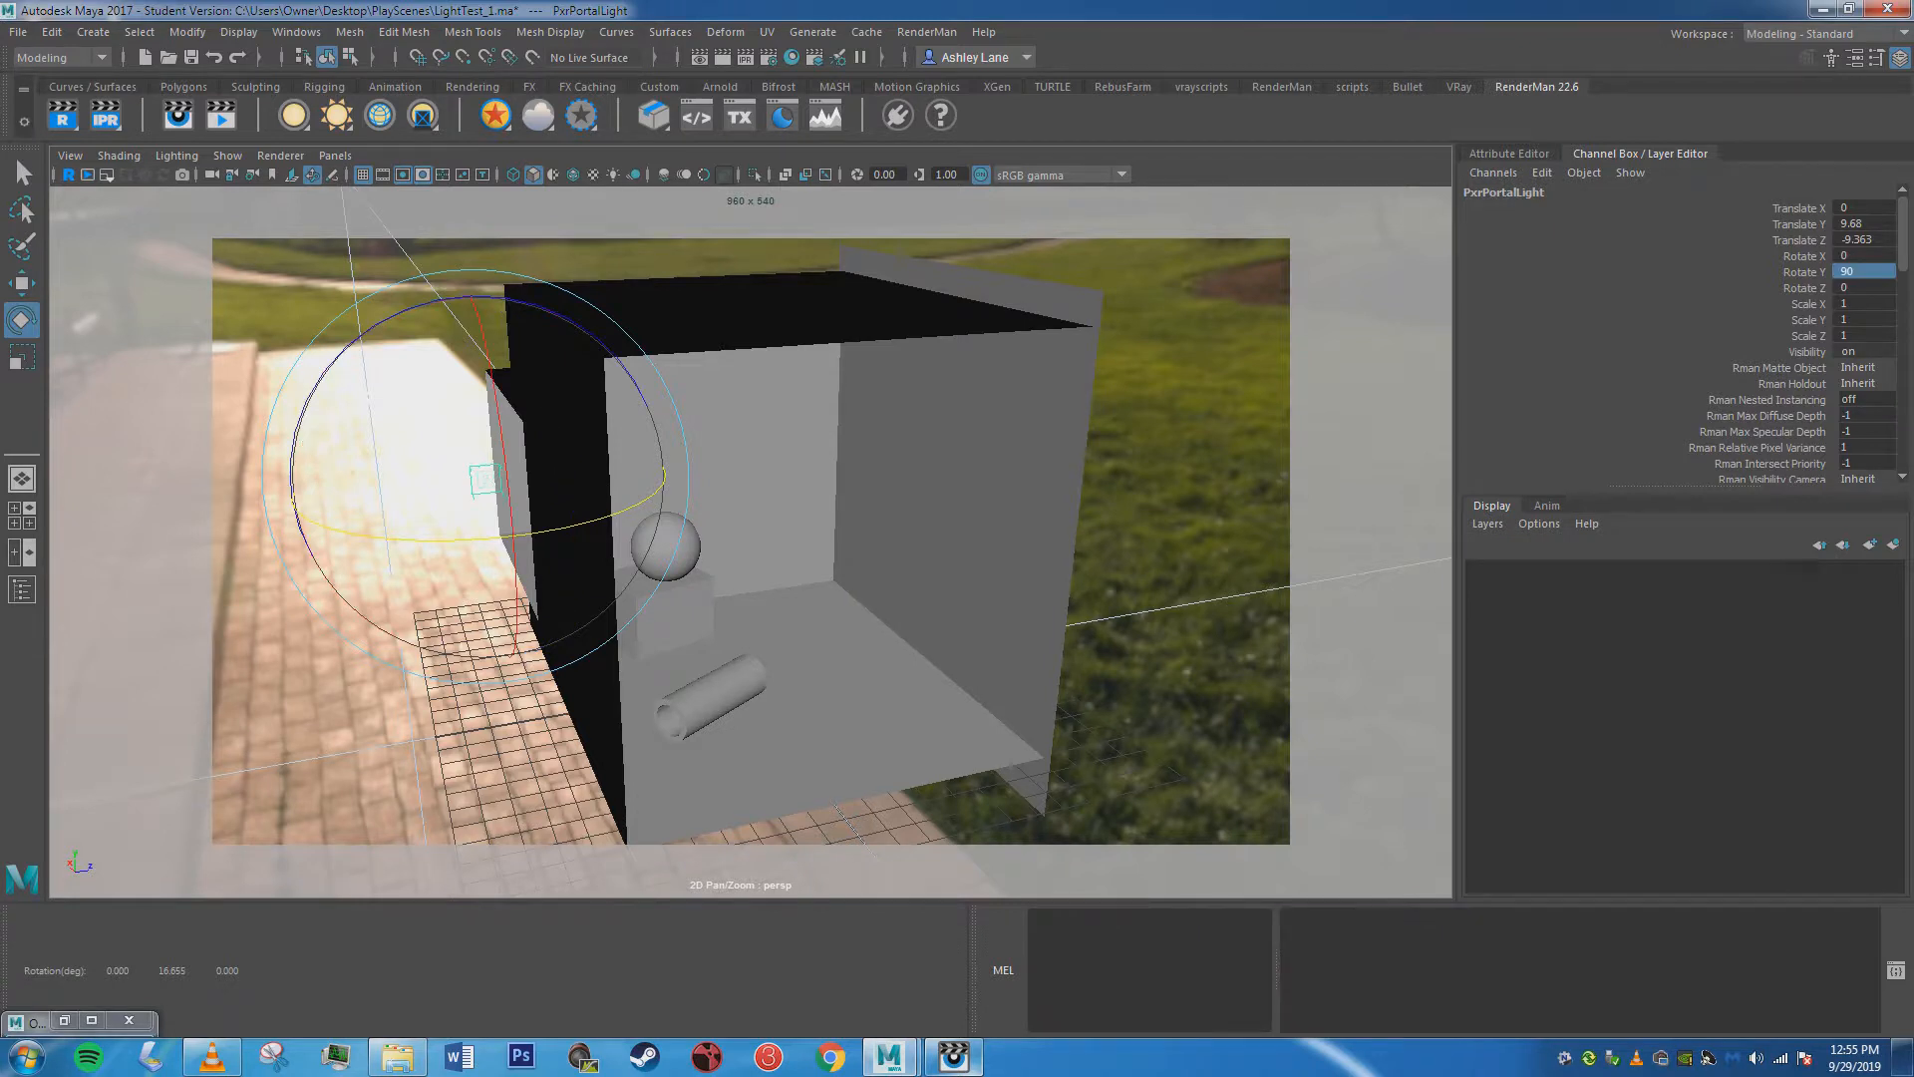
Set the portal light's Rotate Y to 180 and scale it uniformly to about 5.637 to fit the window.
{"action": "left_click", "coordinate": [1862, 272]}
{"action": "type", "text": "180"}
{"action": "key", "text": "Return"}
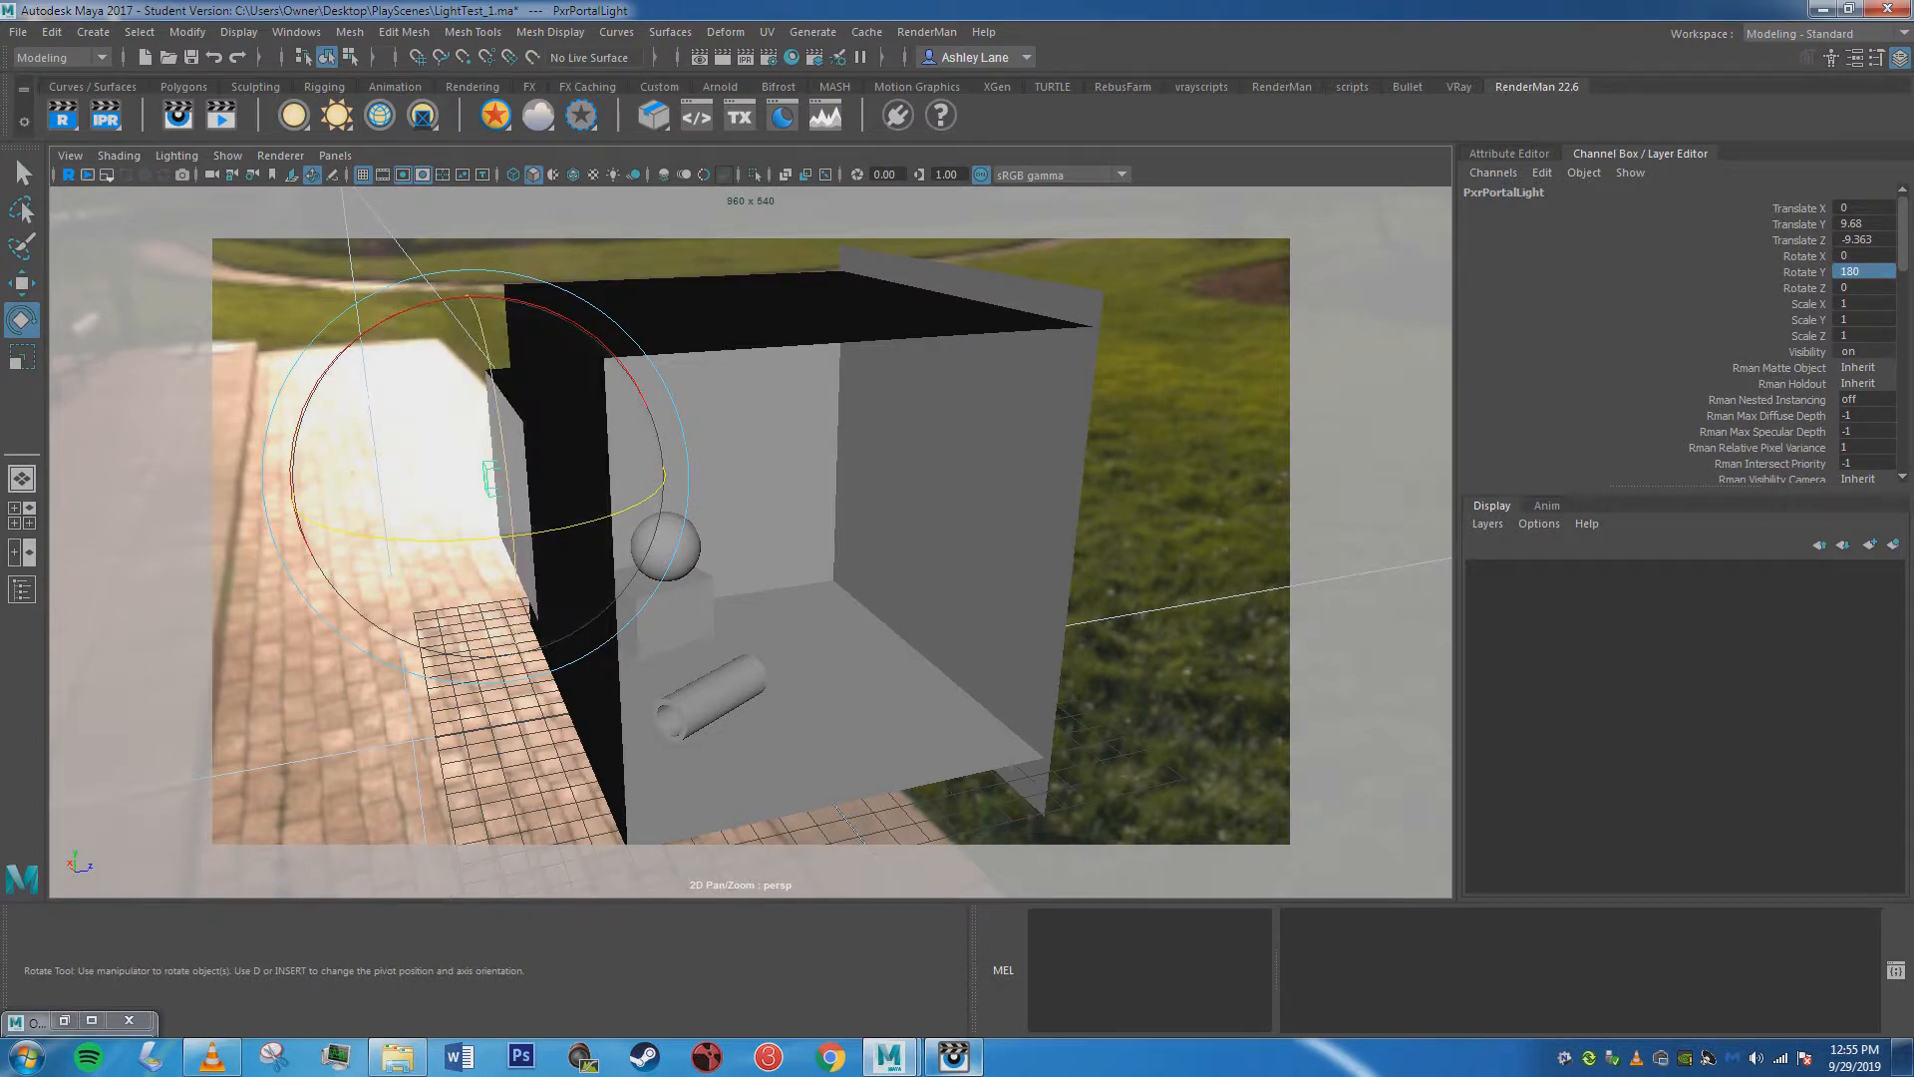
{"action": "key", "text": "r"}
{"action": "left_click_drag", "start_coordinate": [485, 479], "coordinate": [858, 479]}
{"action": "left_click_drag", "start_coordinate": [1171, 410], "coordinate": [1266, 402]}
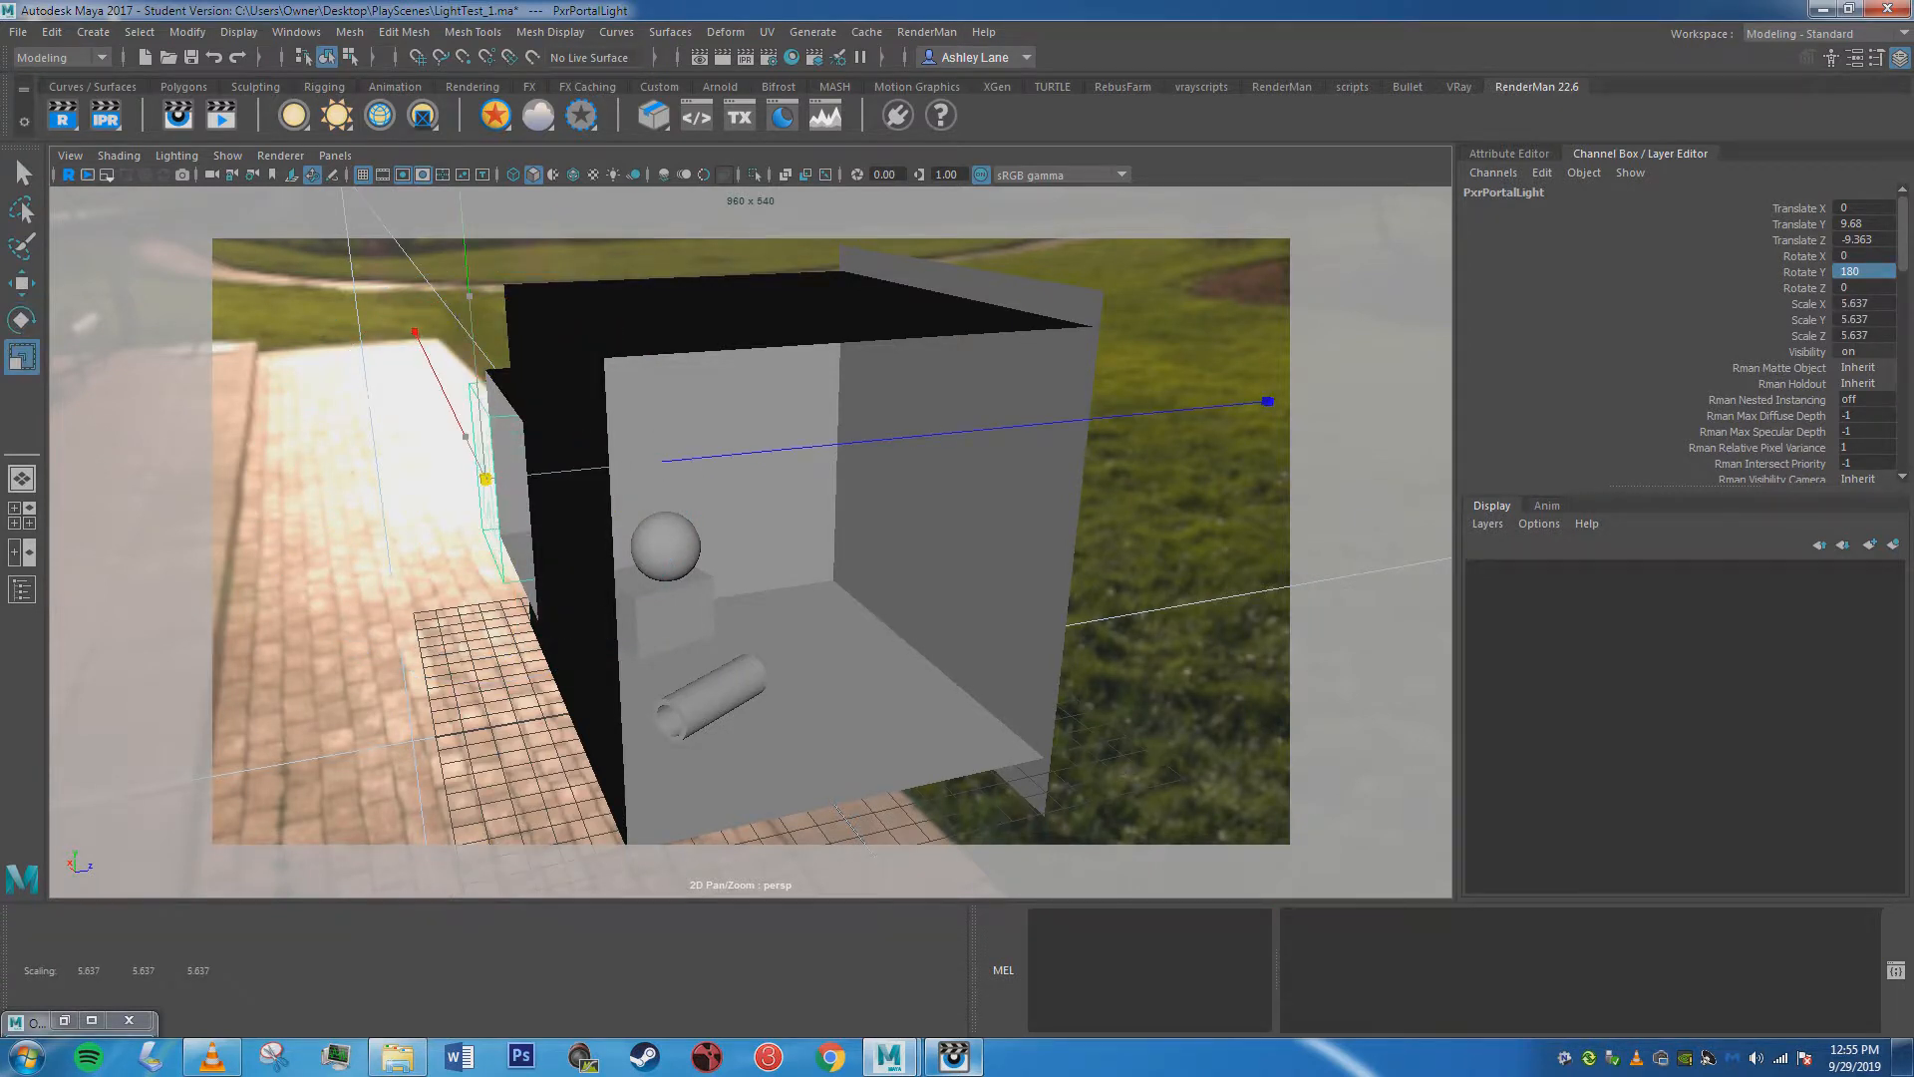
Move the portal light outward from the window to Translate Z -9.708 and start an interactive render.
{"action": "key", "text": "w"}
{"action": "mouse_move", "coordinate": [284, 498]}
{"action": "left_mouse_down"}
{"action": "mouse_move", "coordinate": [254, 501]}
{"action": "mouse_move", "coordinate": [277, 500]}
{"action": "left_mouse_up"}
{"action": "mouse_move", "coordinate": [399, 488]}
{"action": "left_mouse_down", "text": "alt"}
{"action": "mouse_move", "coordinate": [416, 548]}
{"action": "mouse_move", "coordinate": [289, 464]}
{"action": "mouse_move", "coordinate": [239, 466]}
{"action": "mouse_move", "coordinate": [396, 462]}
{"action": "left_mouse_up", "text": "alt"}
{"action": "middle_click_drag", "start_coordinate": [395, 463], "coordinate": [351, 480], "text": "alt"}
{"action": "scroll", "coordinate": [349, 513], "scroll_direction": "up", "scroll_amount": 3}
{"action": "scroll", "coordinate": [367, 463], "scroll_direction": "down", "scroll_amount": 3}
{"action": "mouse_move", "coordinate": [351, 480]}
{"action": "left_mouse_down", "text": "alt"}
{"action": "mouse_move", "coordinate": [499, 541]}
{"action": "mouse_move", "coordinate": [357, 504]}
{"action": "left_mouse_up", "text": "alt"}
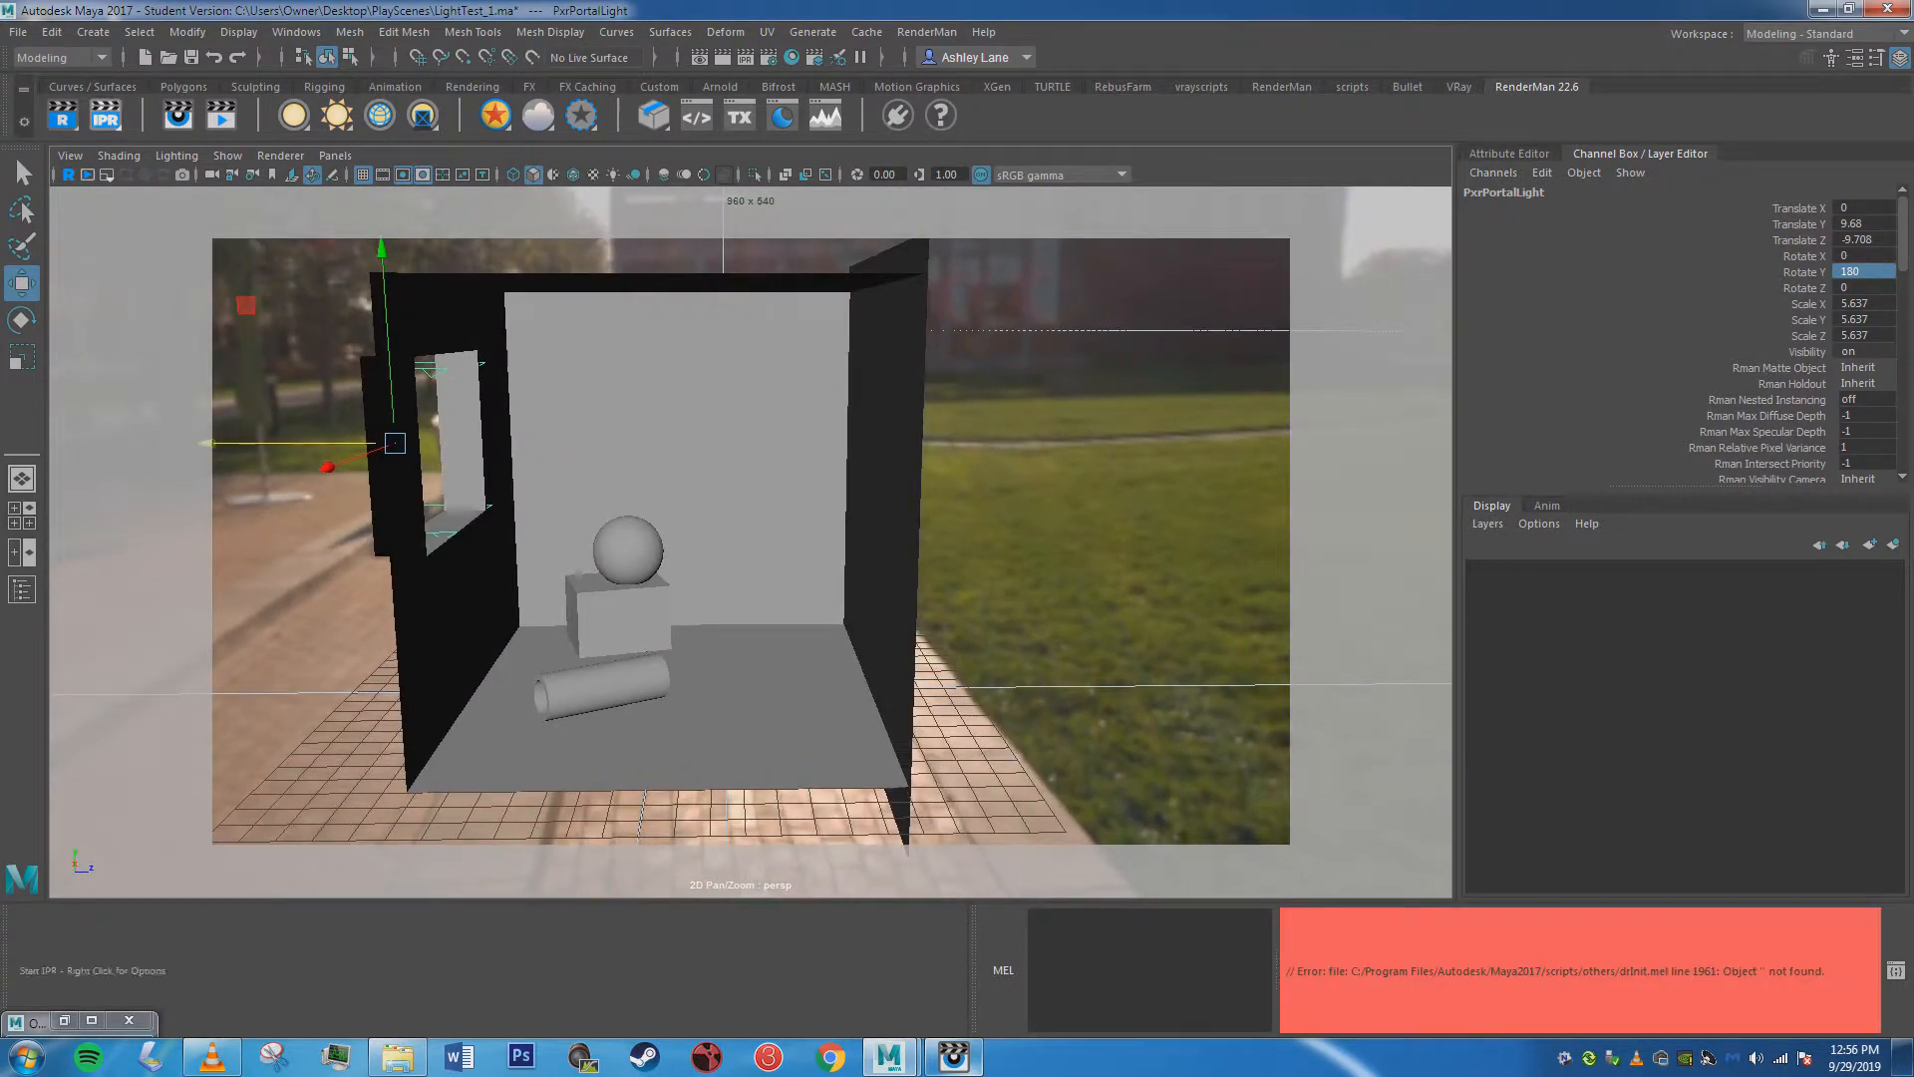
{"action": "left_click", "coordinate": [105, 116]}
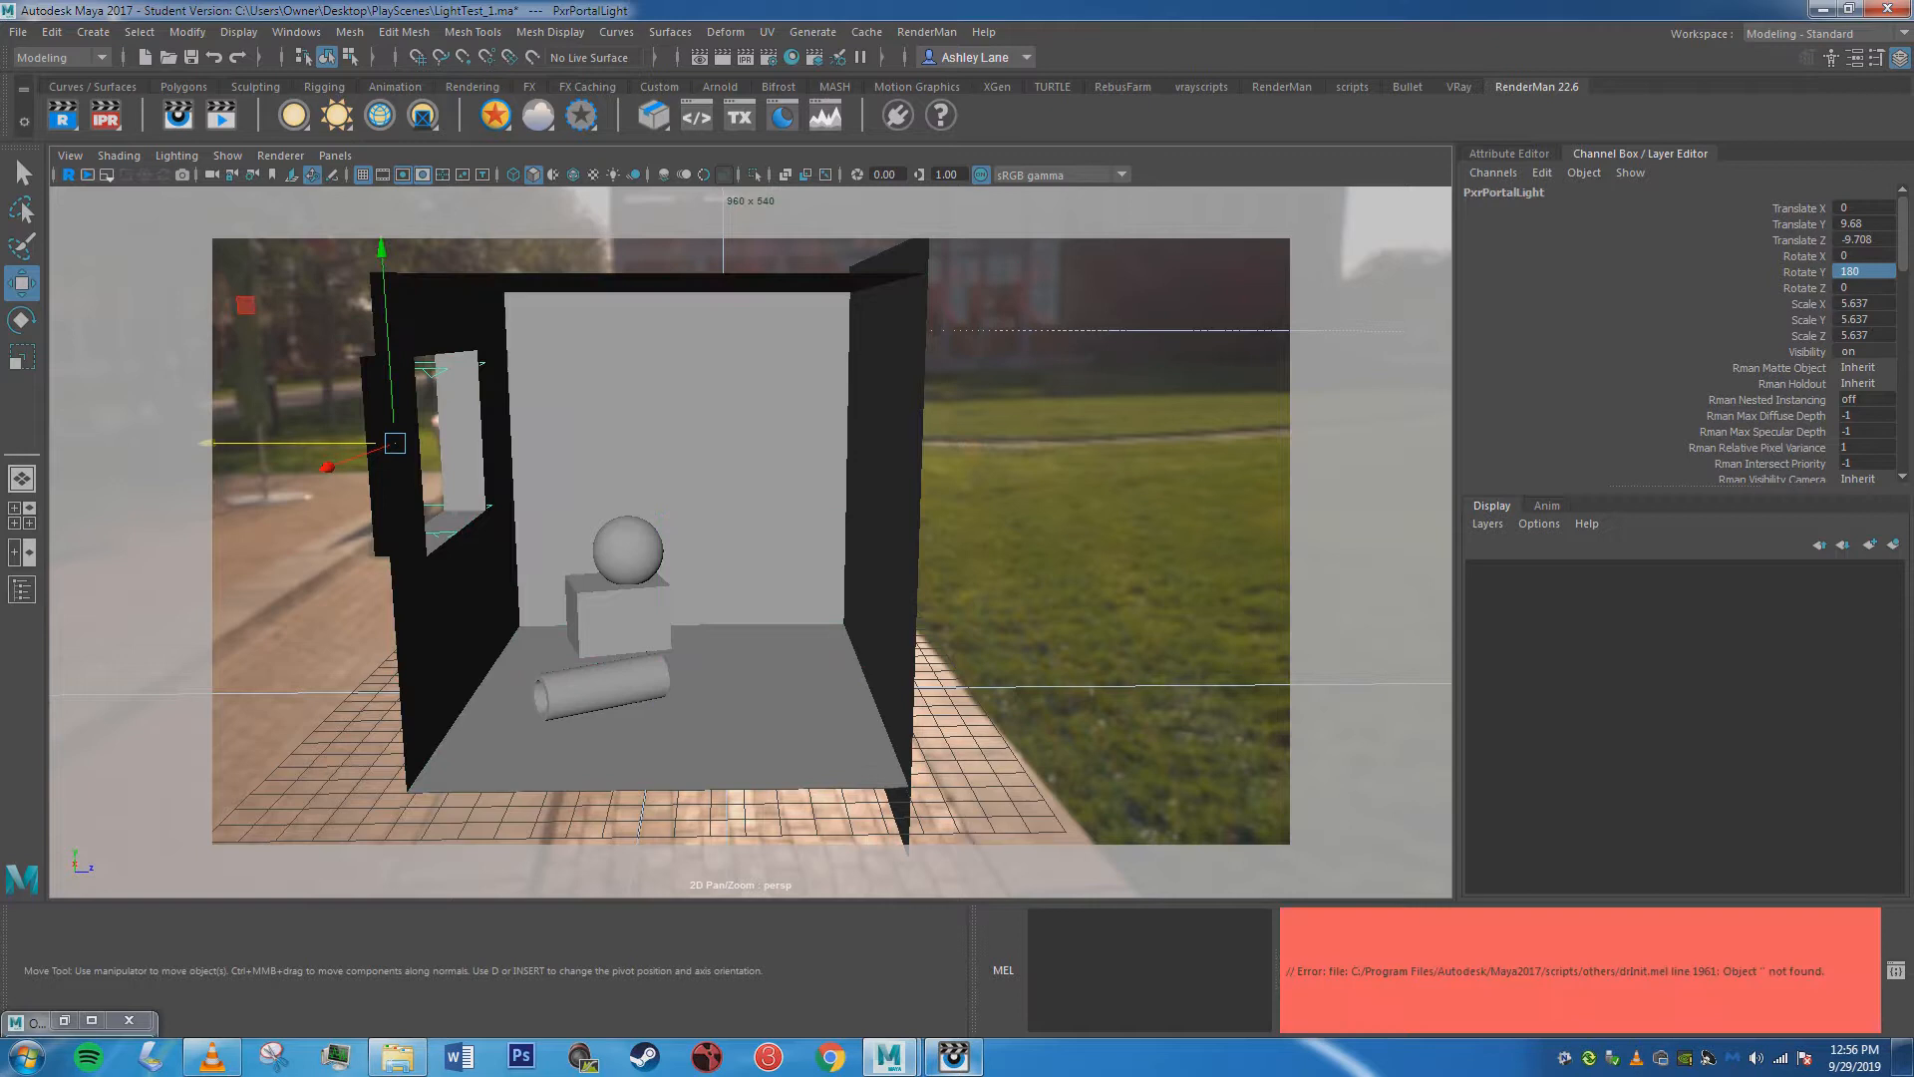
Examine the portal light's basic, Refine and Shadows attributes and its transform values.
{"action": "key", "text": "ctrl+a"}
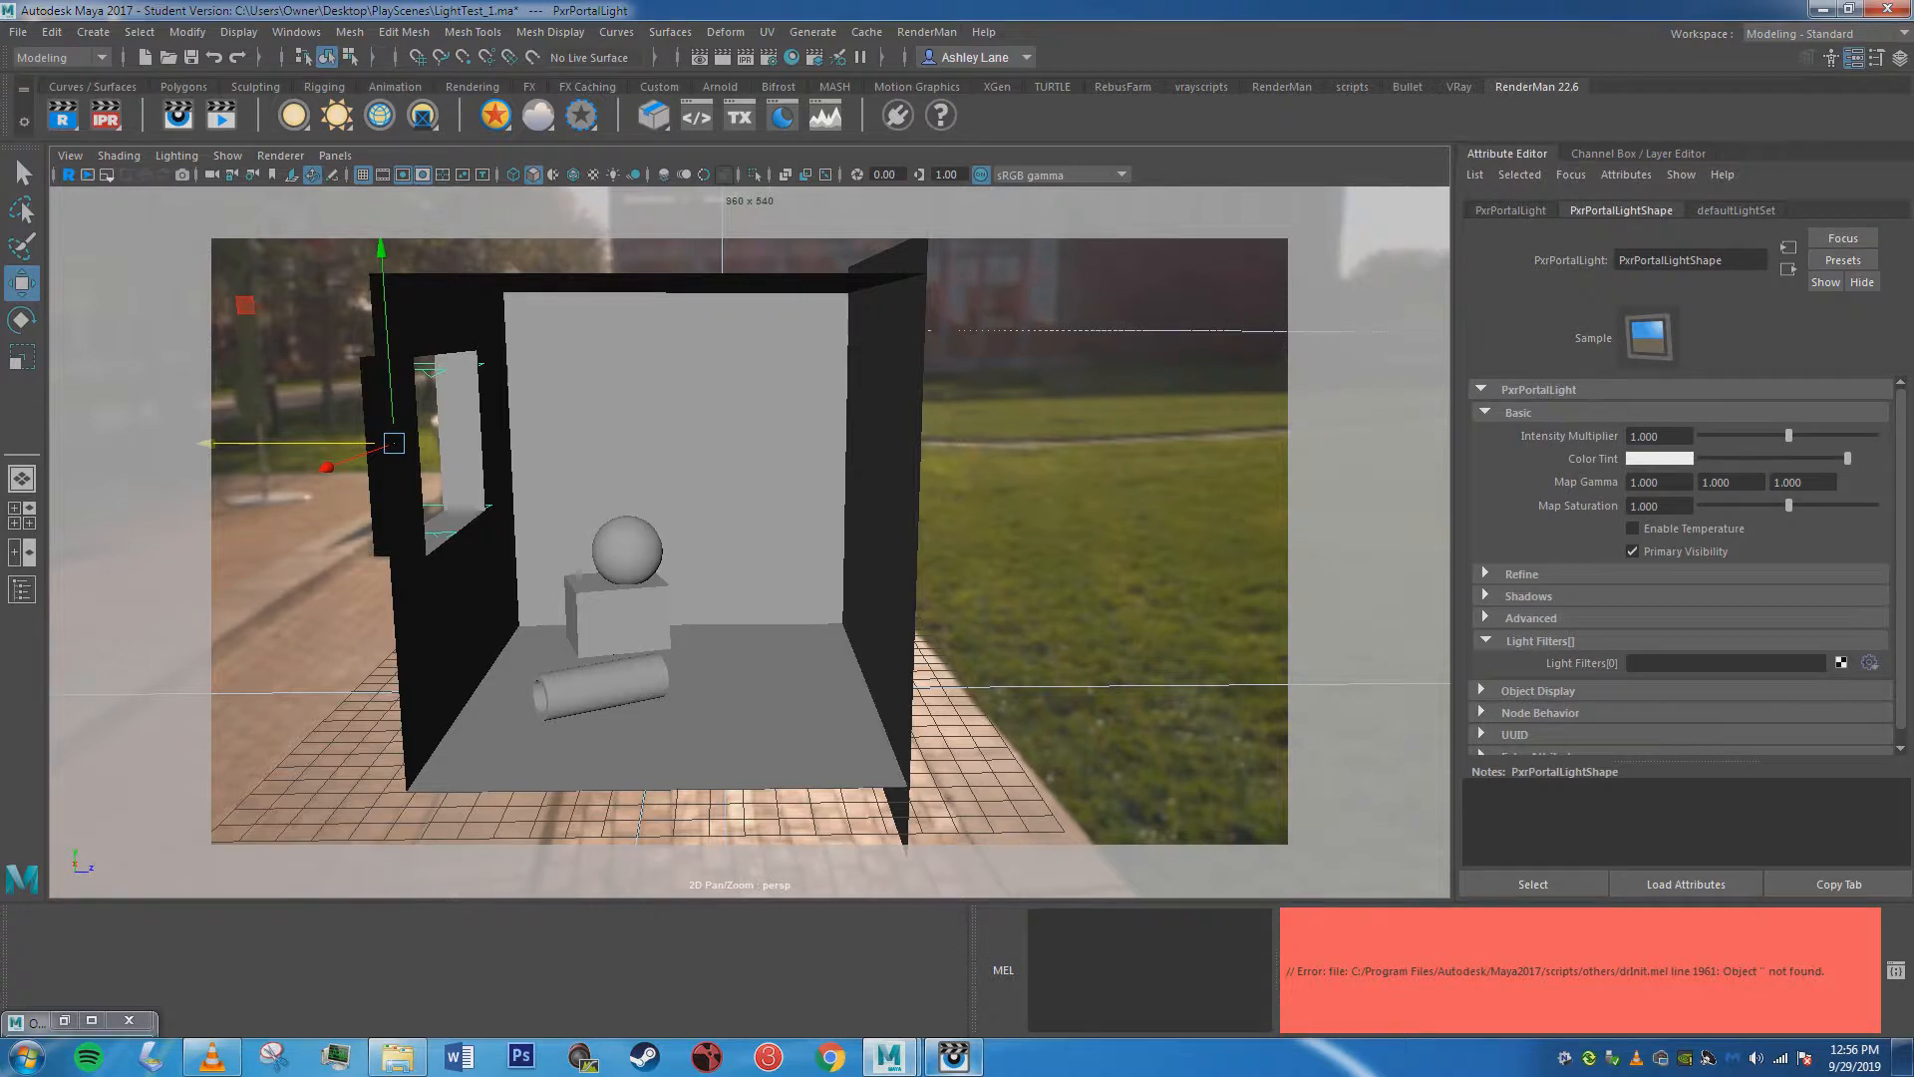
{"action": "left_click", "coordinate": [1485, 595]}
{"action": "left_click", "coordinate": [1486, 573]}
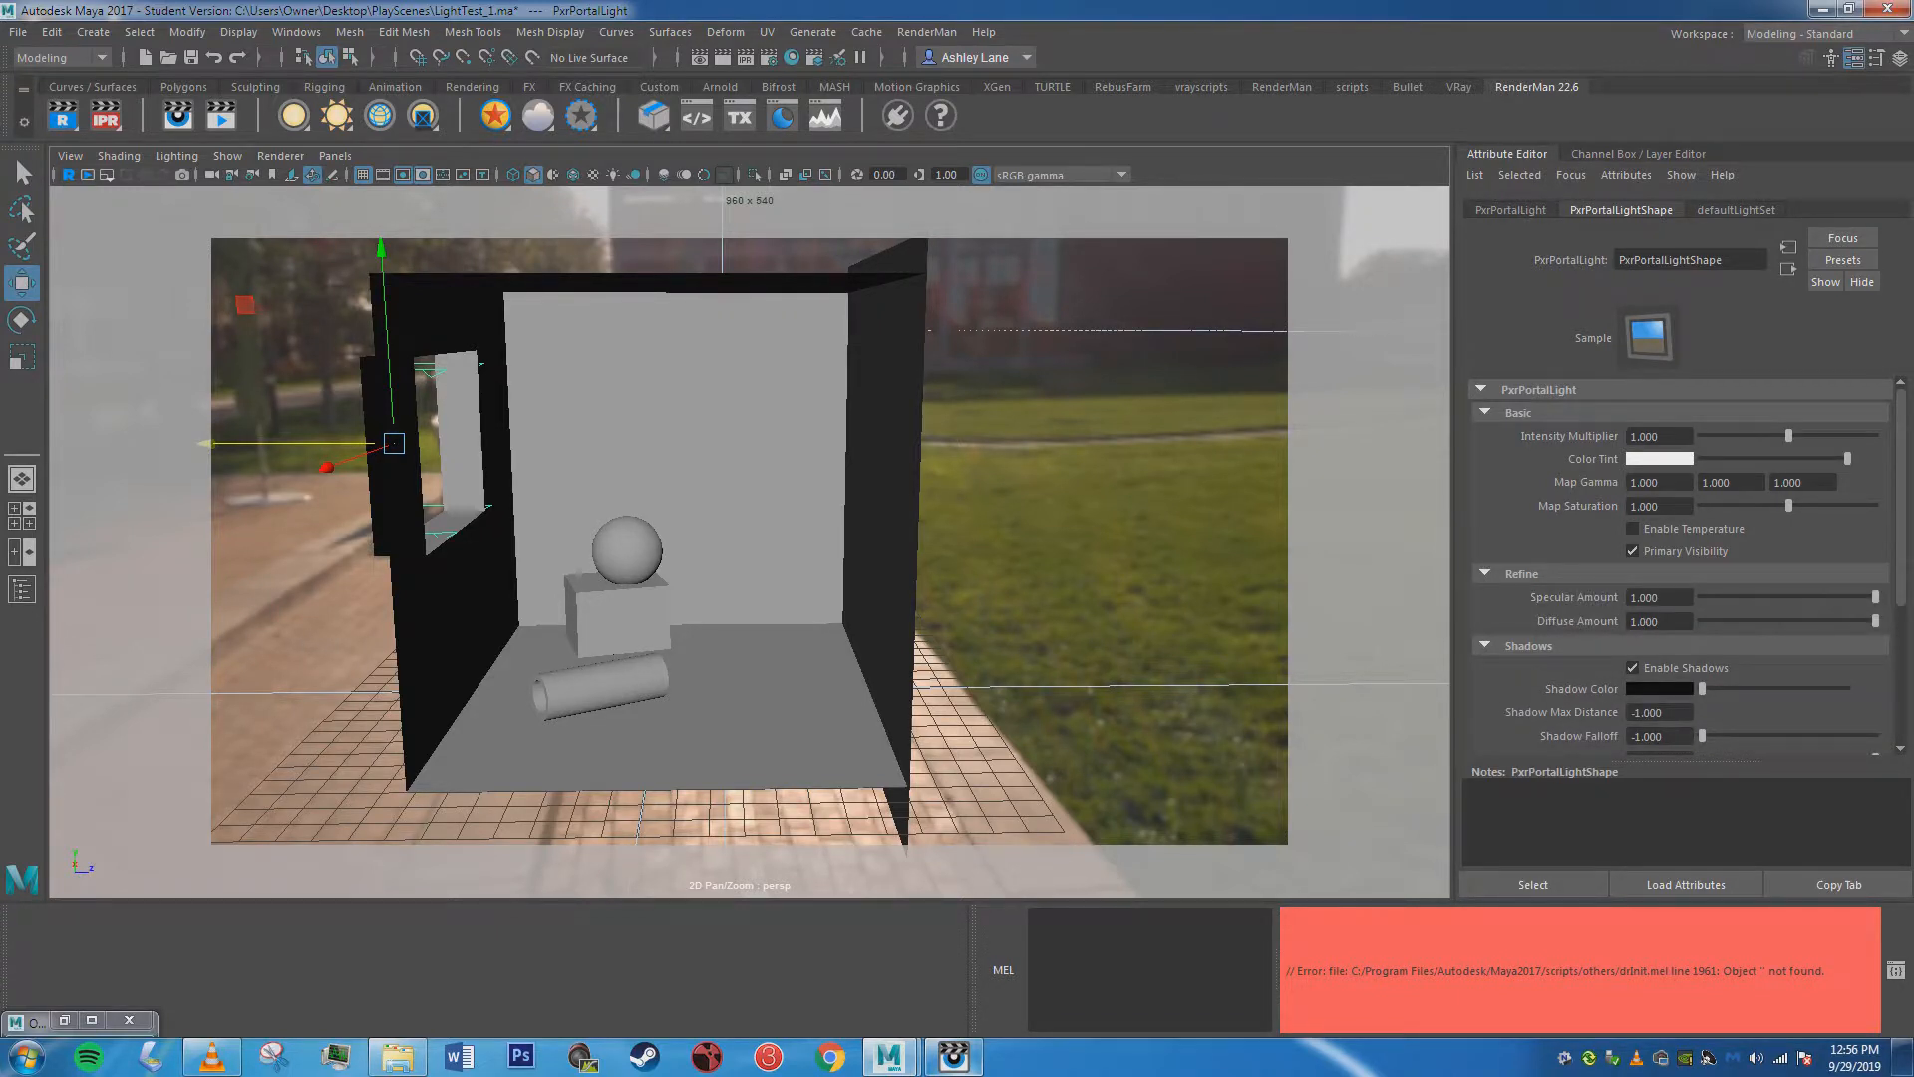
{"action": "left_click", "coordinate": [1510, 211]}
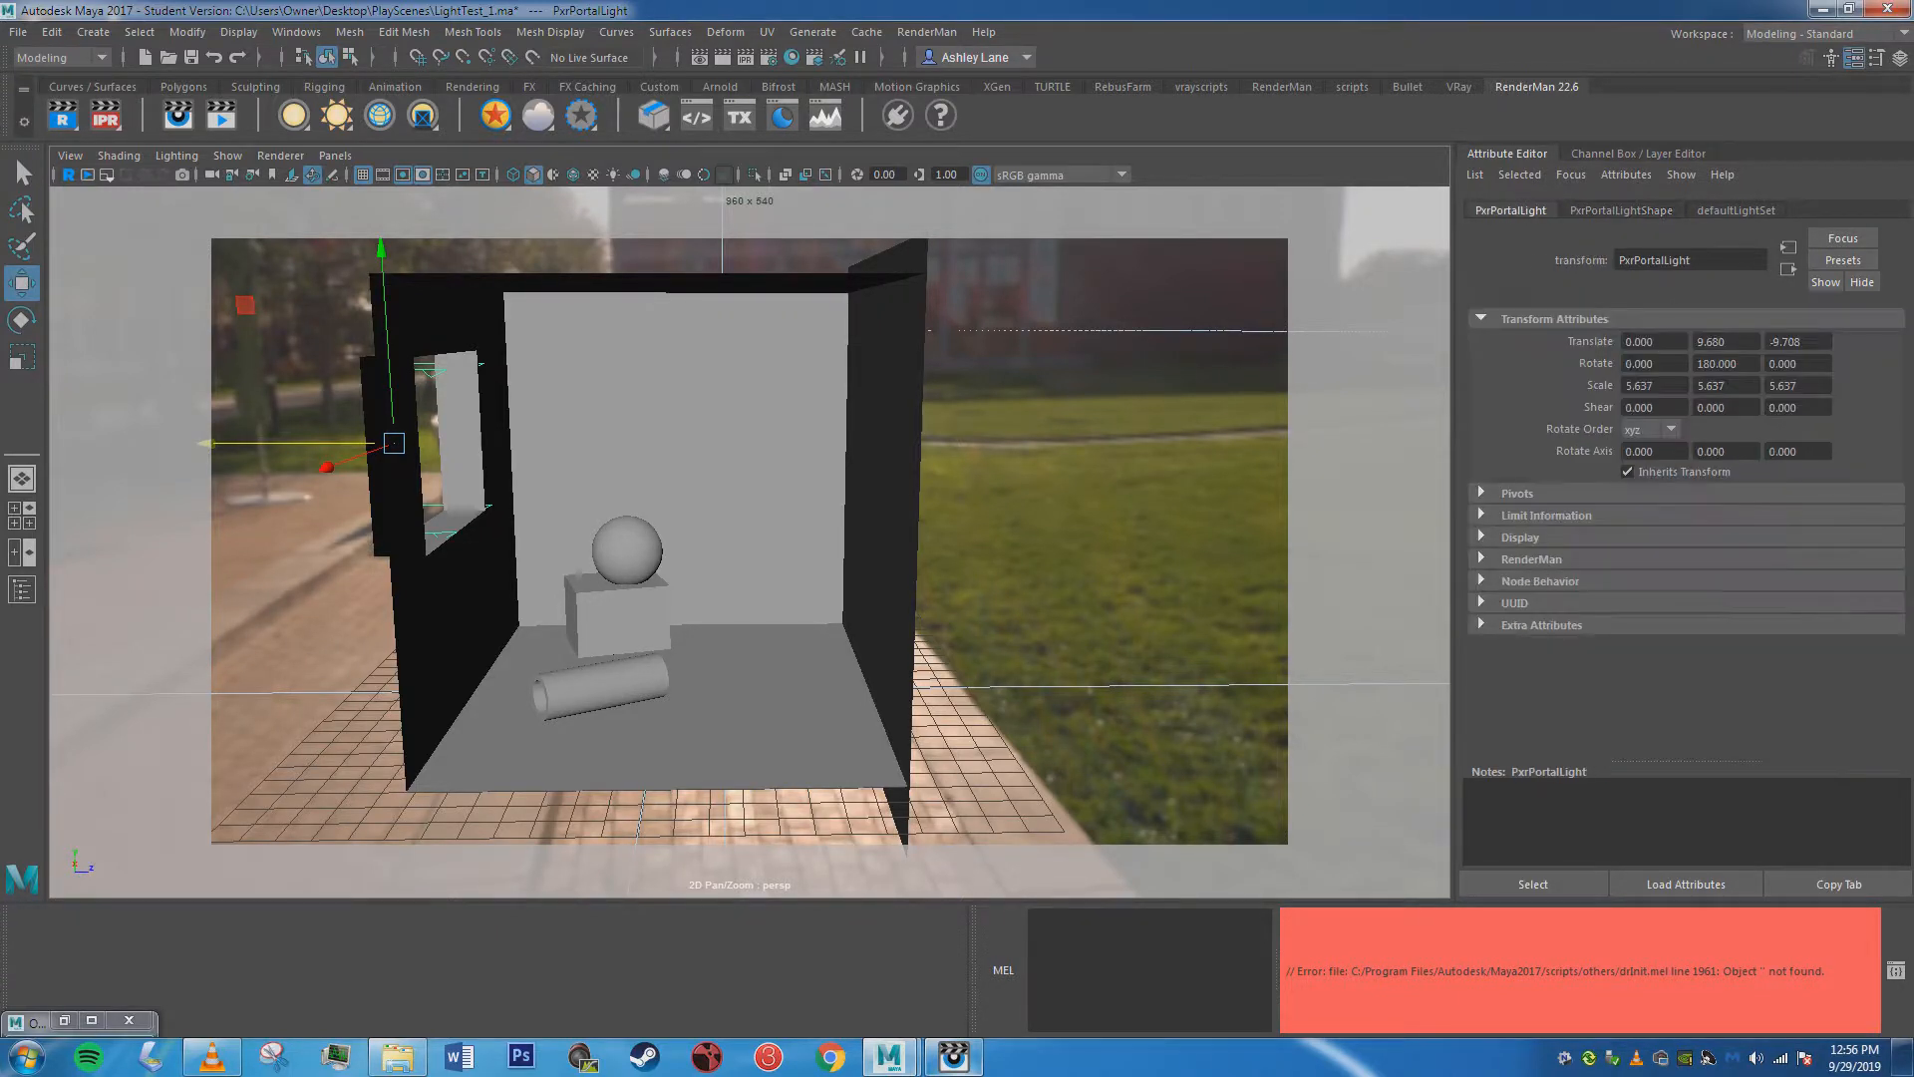
{"action": "left_click", "coordinate": [1621, 210]}
{"action": "left_click", "coordinate": [1638, 153]}
{"action": "left_click", "coordinate": [1507, 153]}
{"action": "scroll", "coordinate": [1595, 503], "scroll_direction": "down", "scroll_amount": 2}
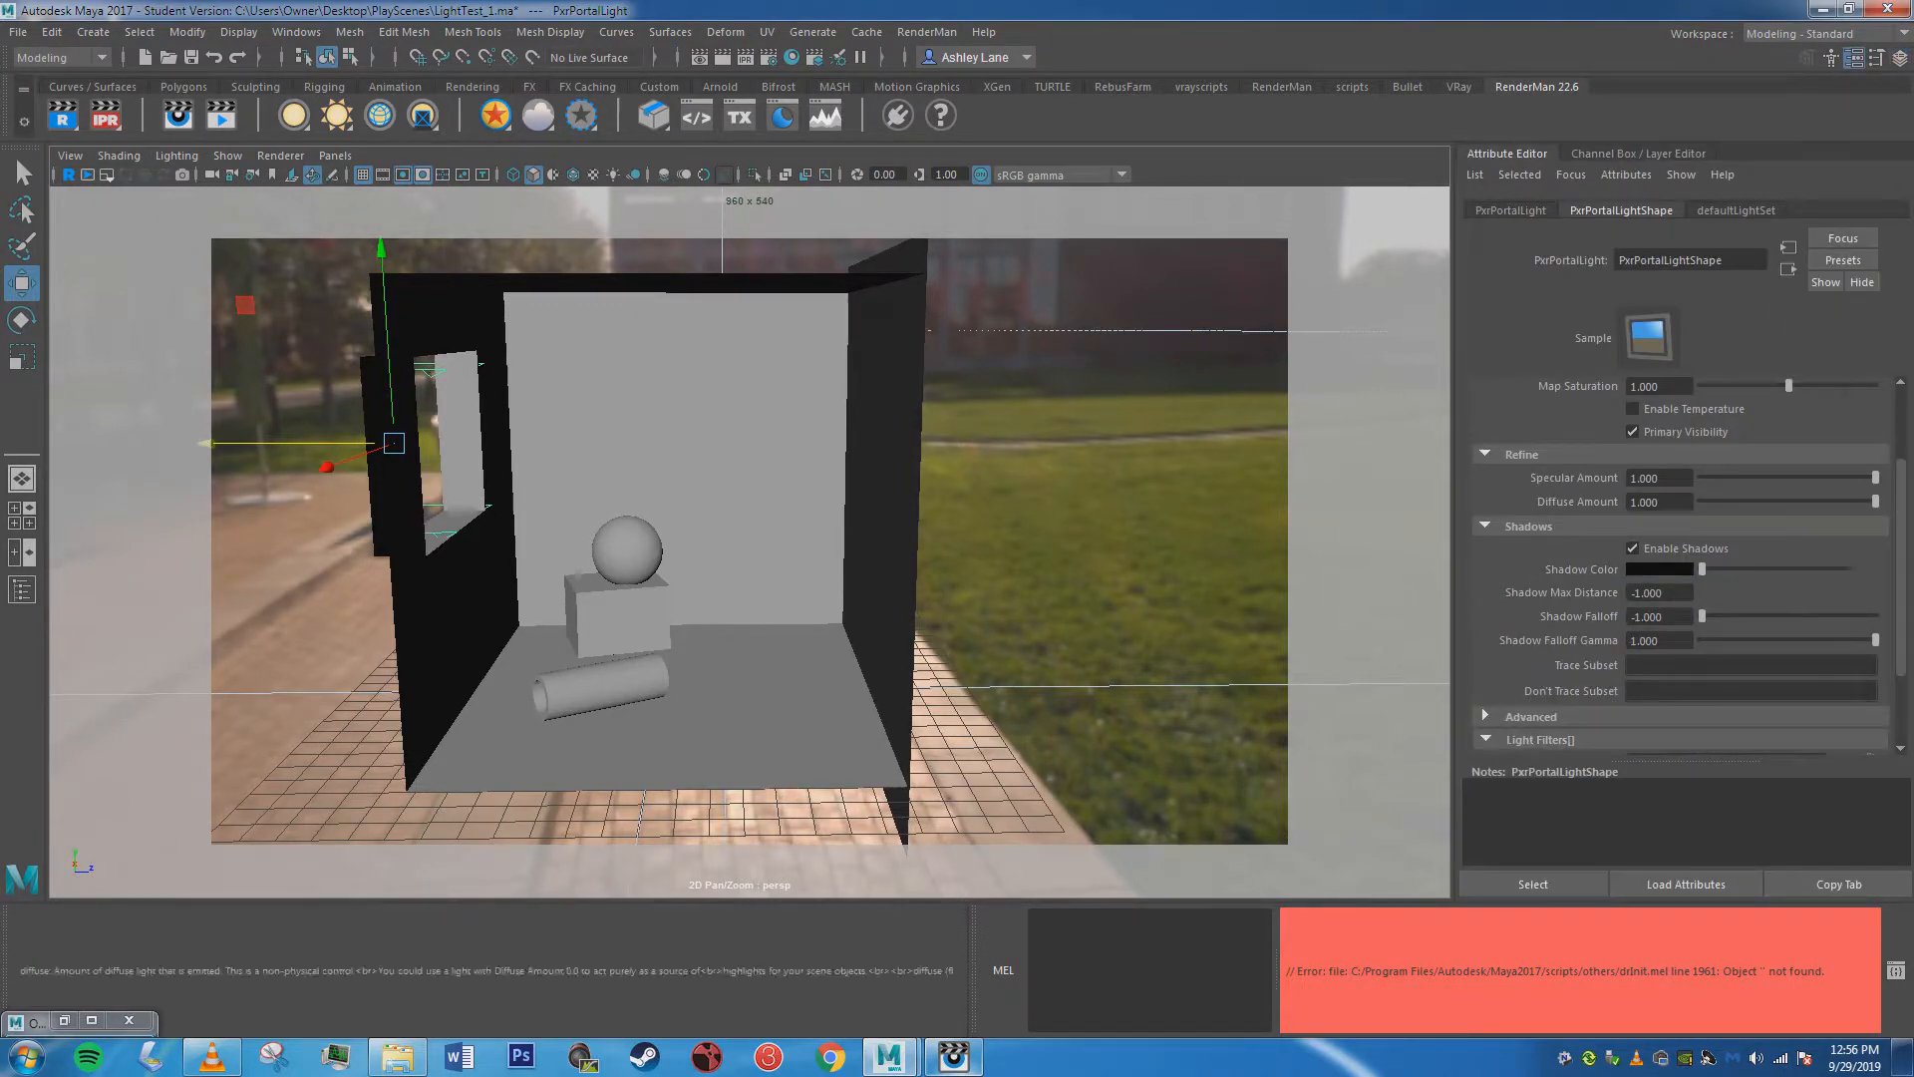
{"action": "scroll", "coordinate": [1674, 558], "scroll_direction": "up", "scroll_amount": 1}
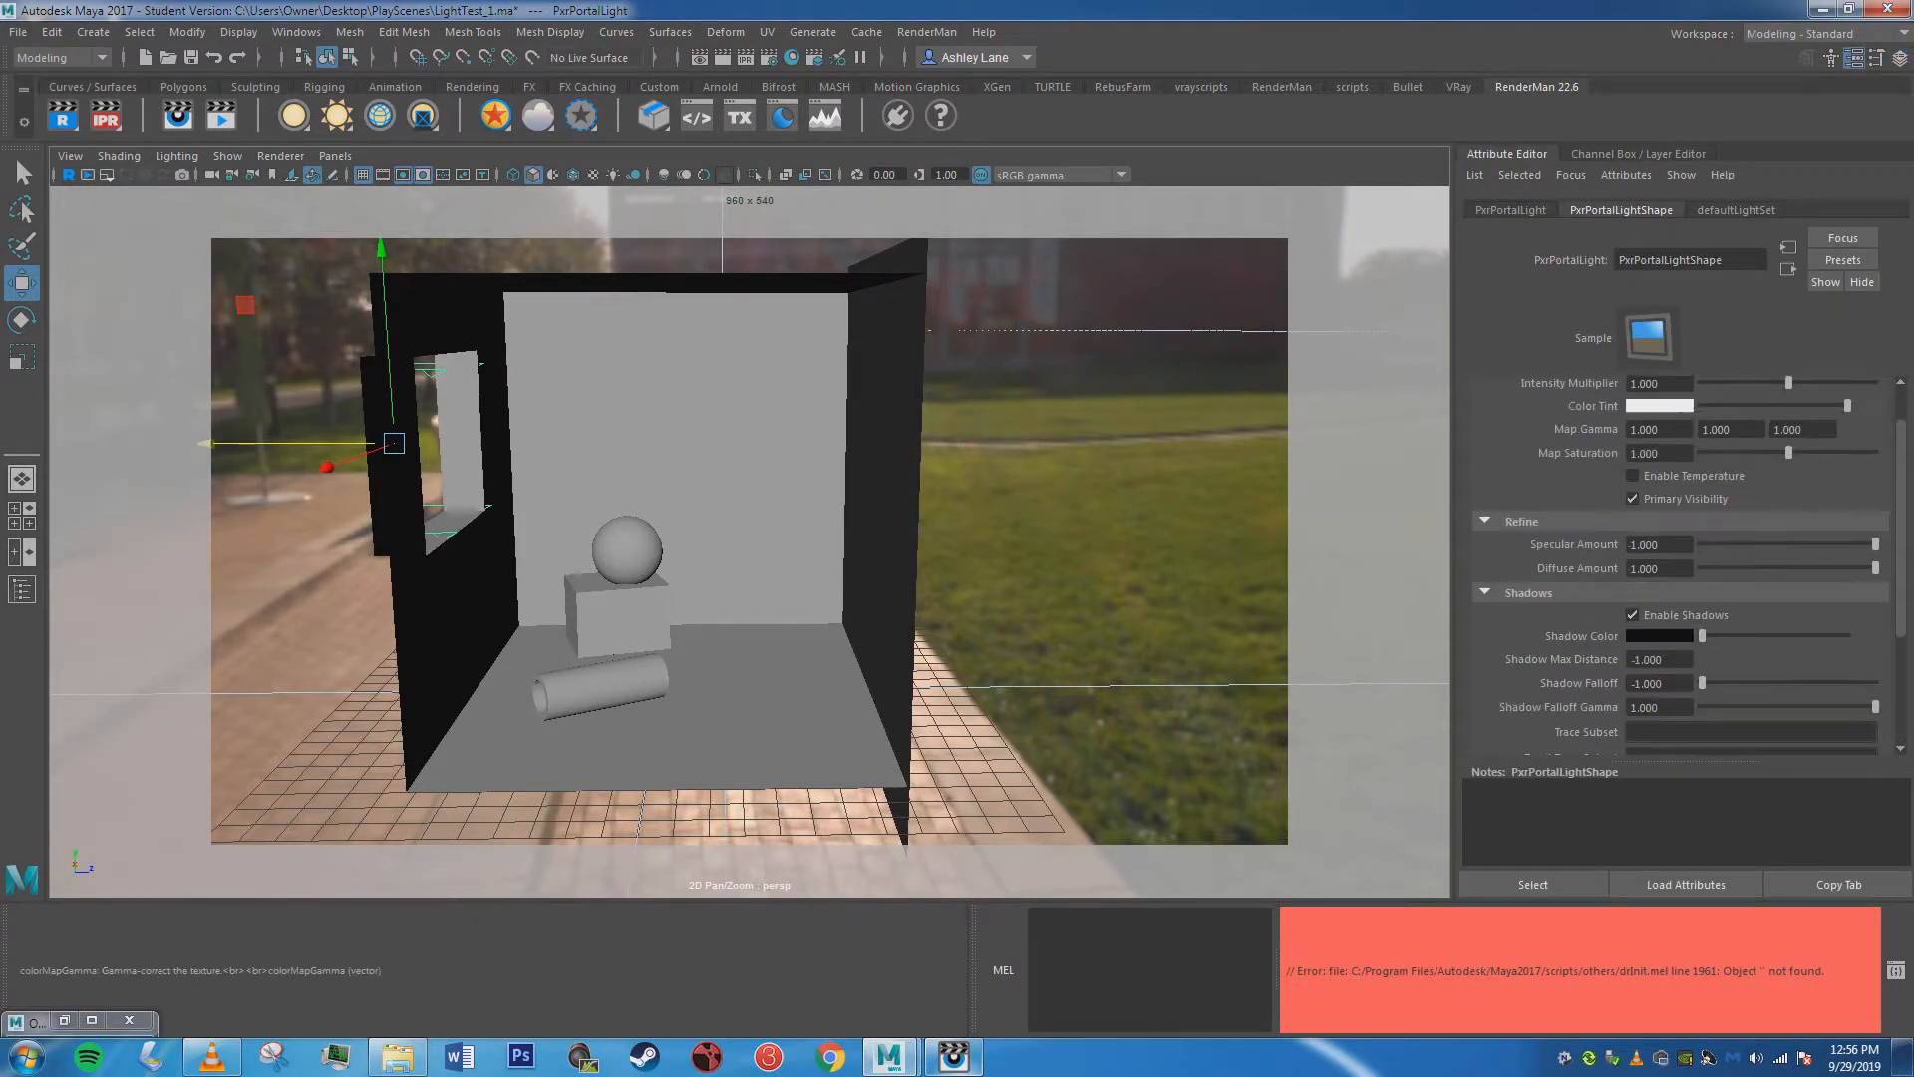
{"action": "scroll", "coordinate": [1735, 431], "scroll_direction": "up", "scroll_amount": 1}
Raise the portal light's Intensity Multiplier to about 1.547 and put the render window away.
{"action": "left_click_drag", "start_coordinate": [1788, 436], "coordinate": [1804, 435]}
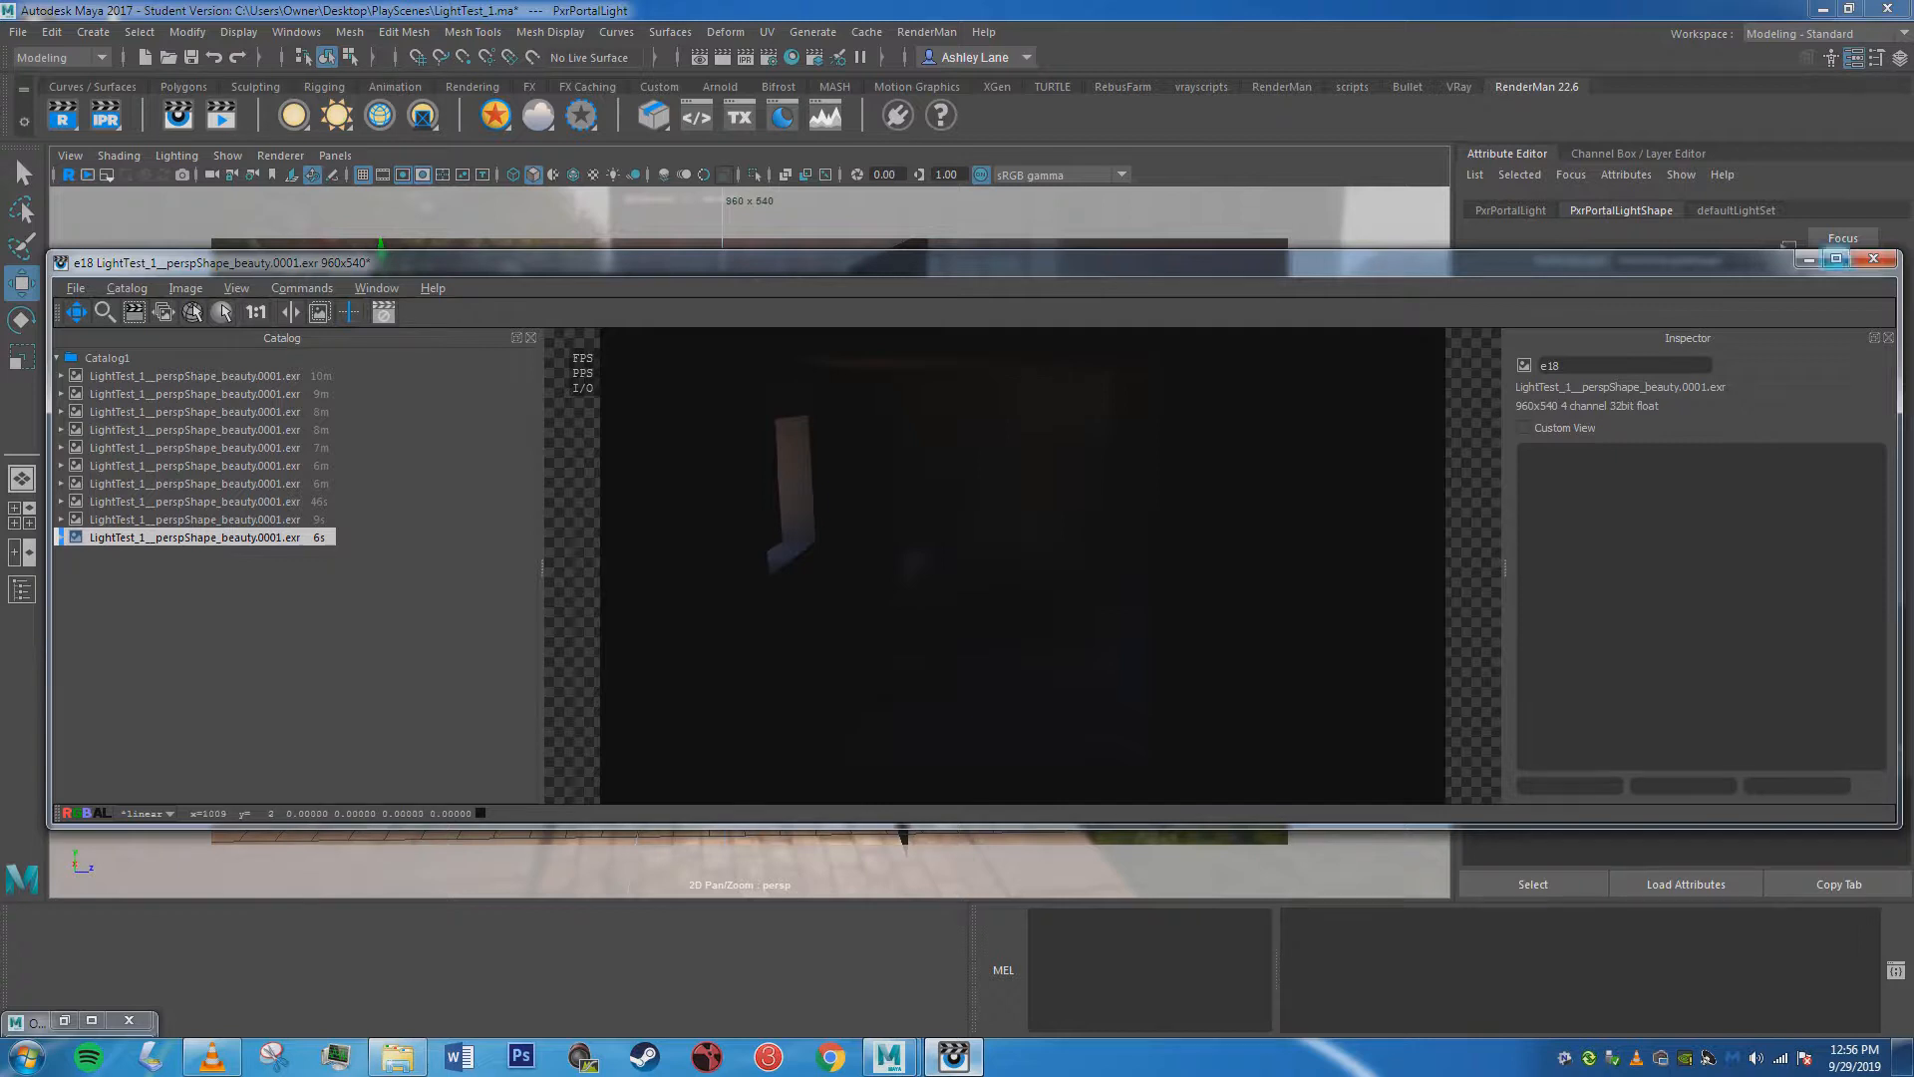
{"action": "left_click", "coordinate": [1807, 259]}
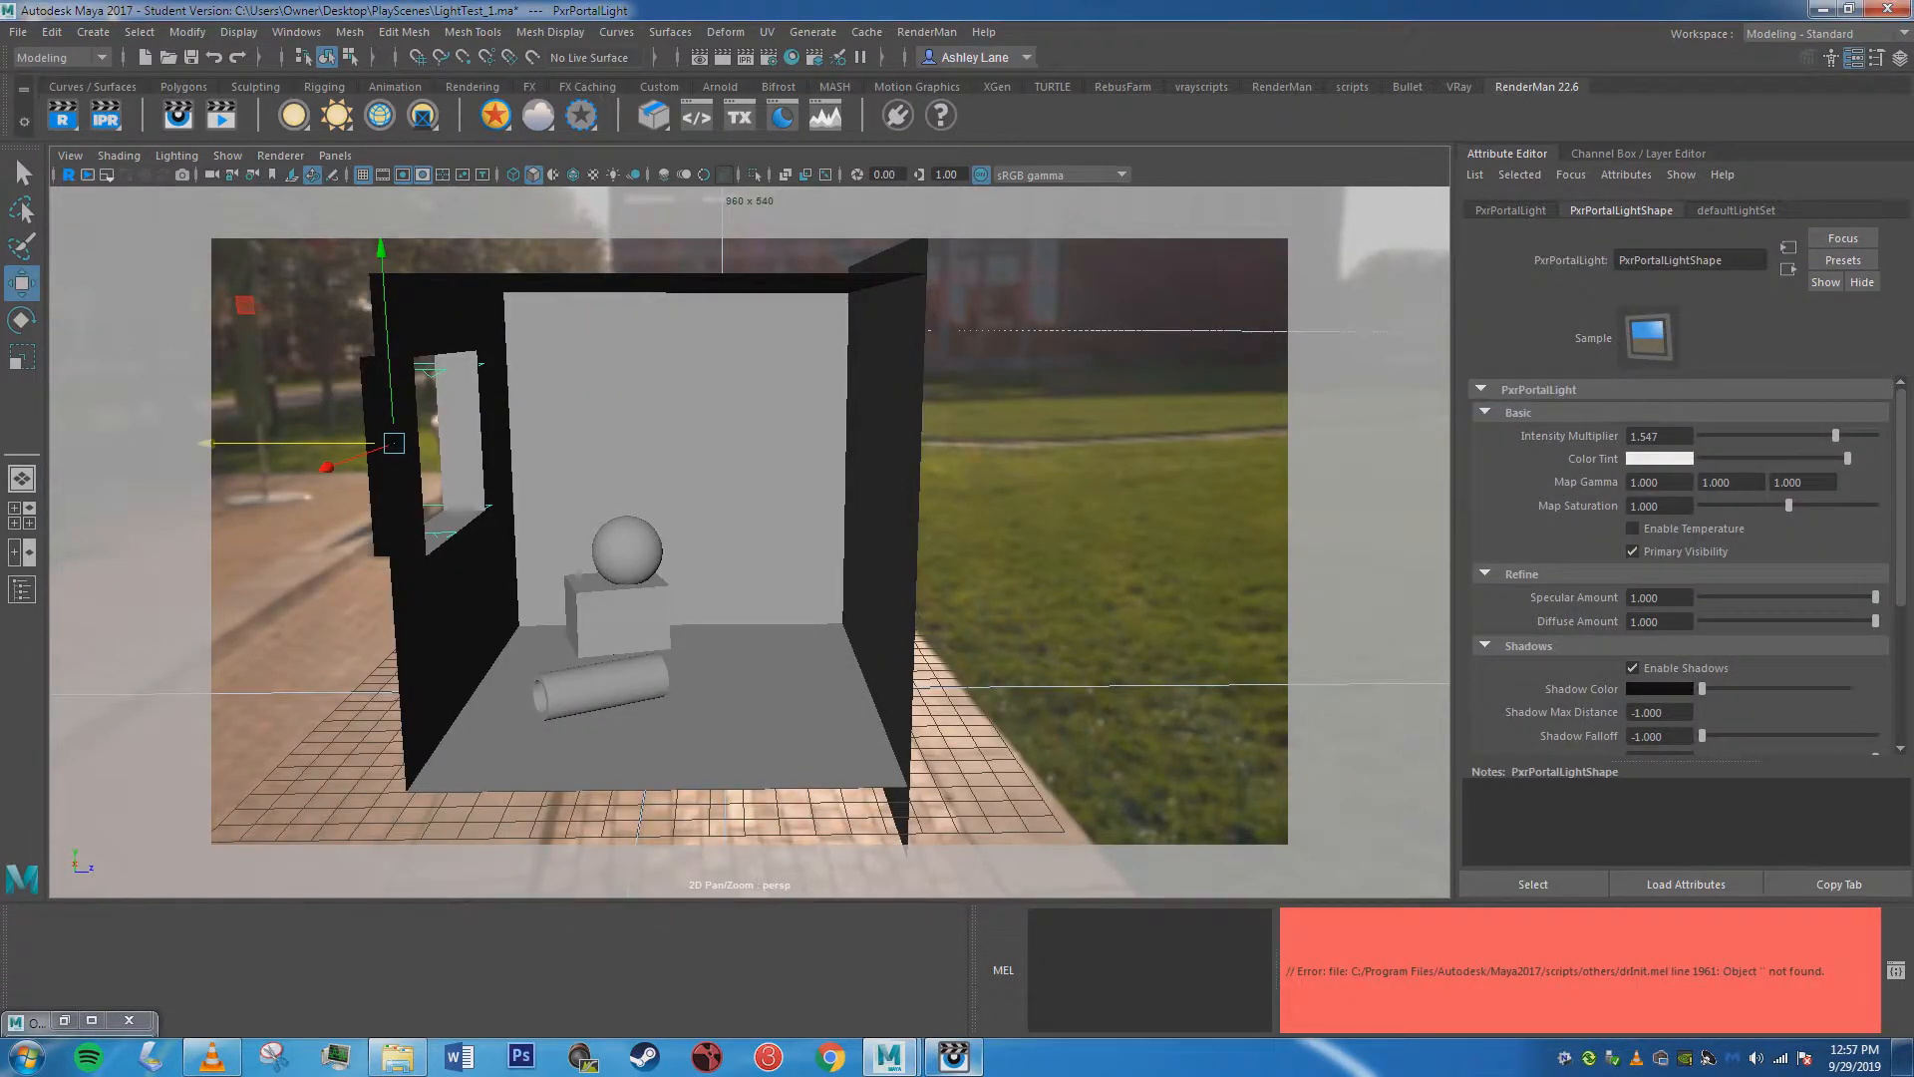
{"action": "scroll", "coordinate": [1681, 558], "scroll_direction": "down", "scroll_amount": 3}
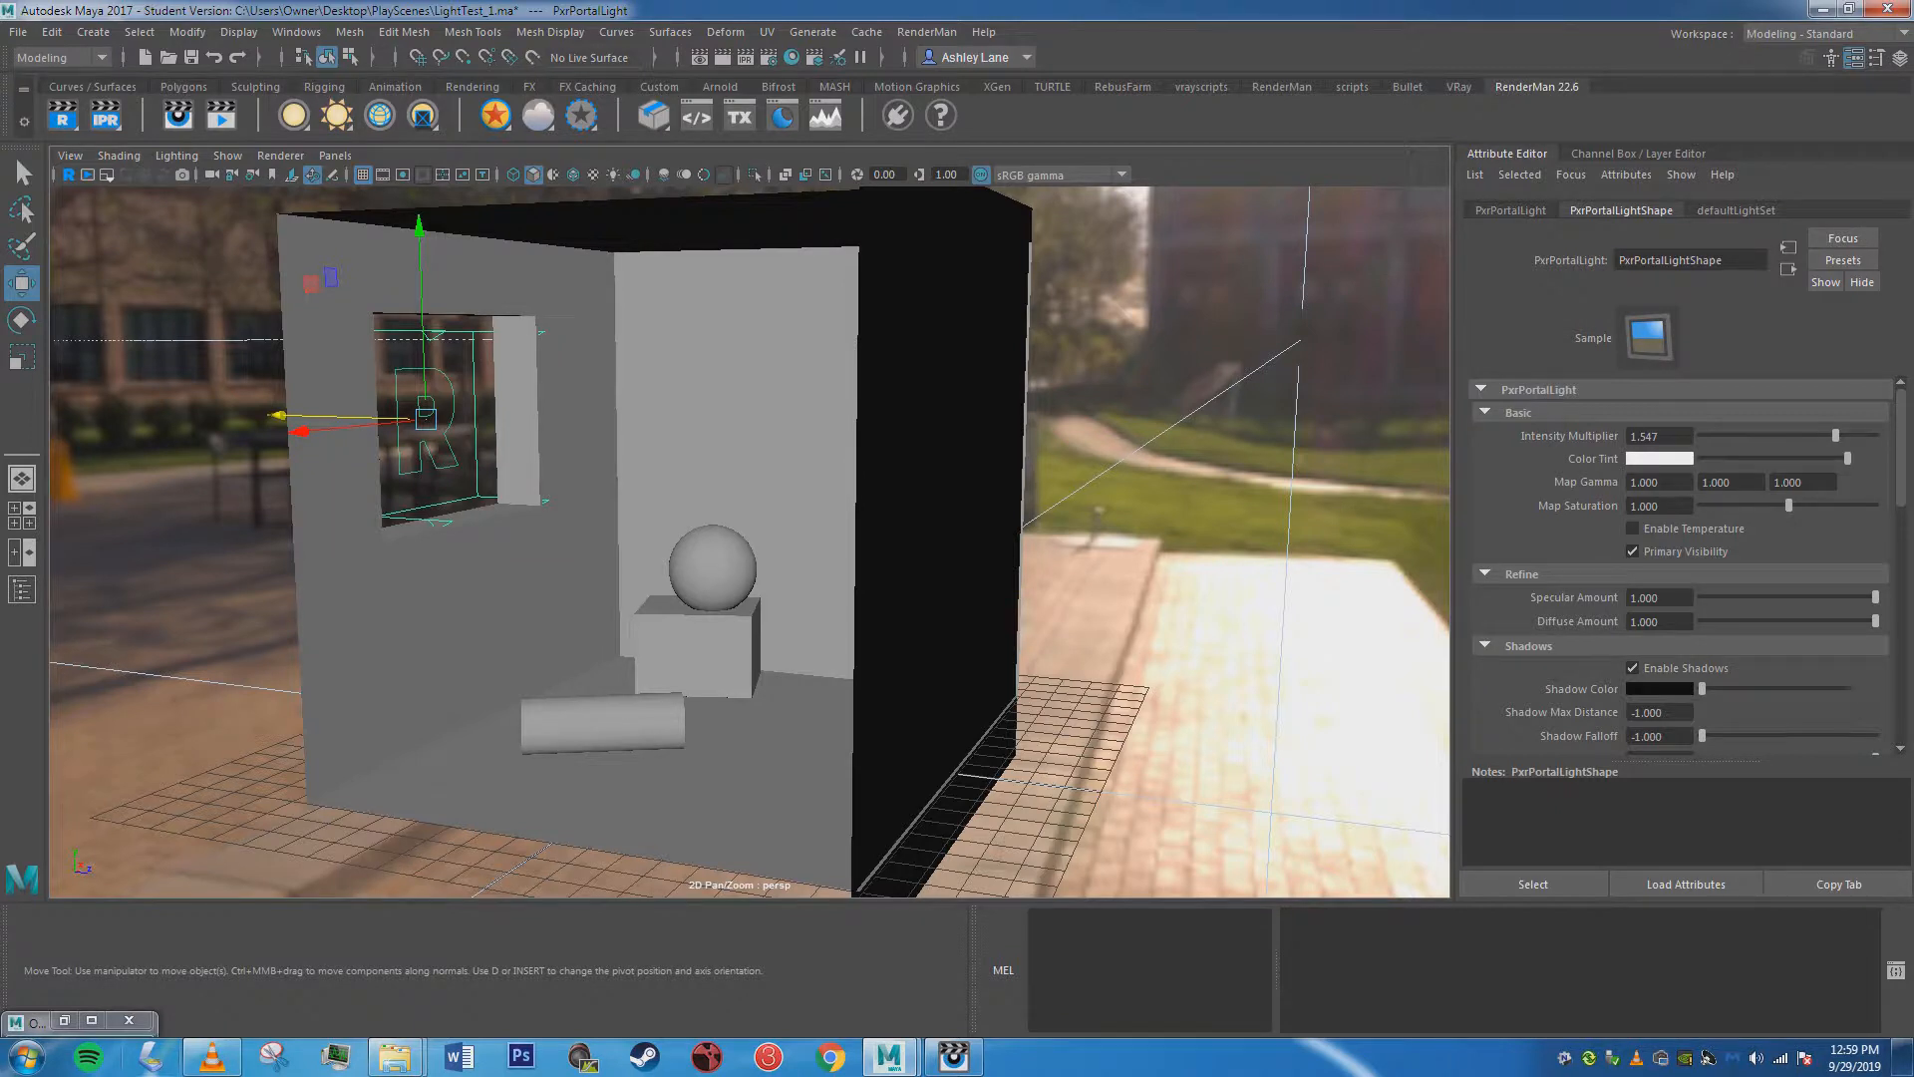
{"action": "key", "text": "Delete"}
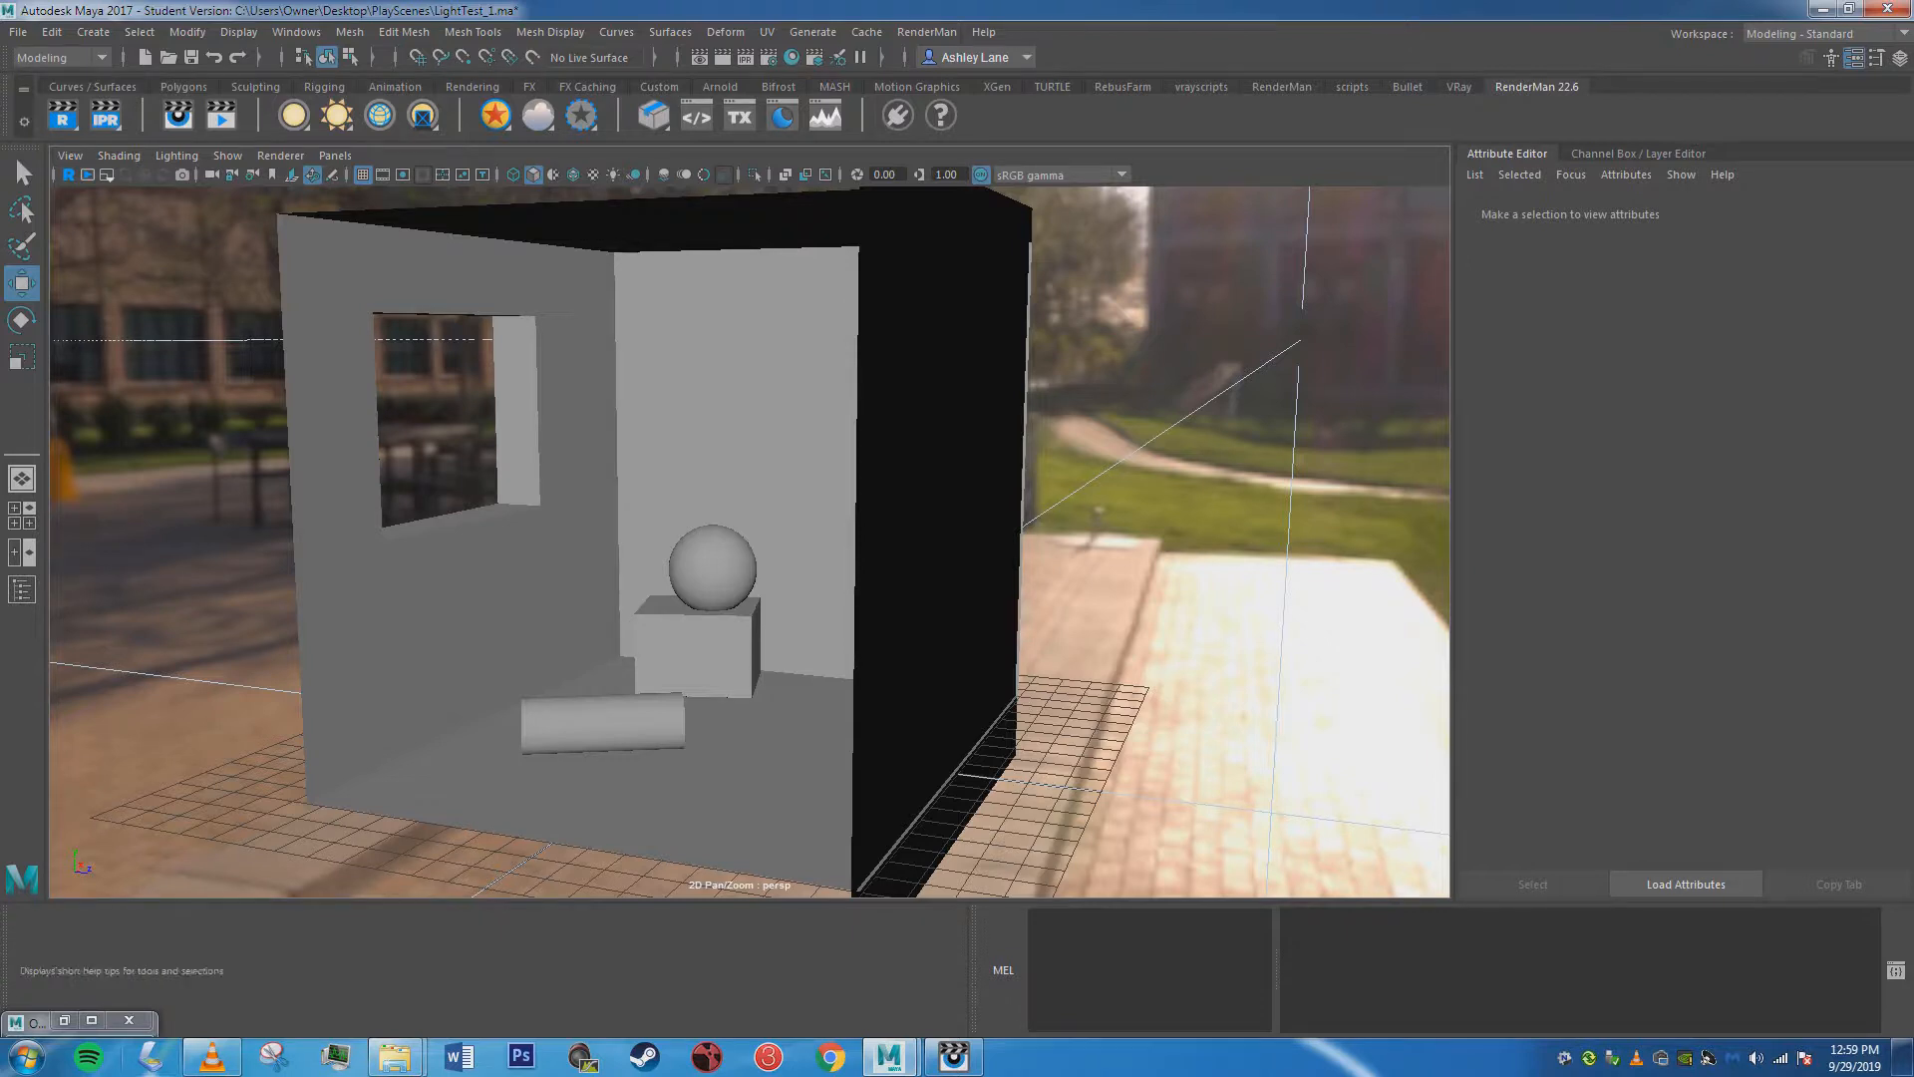
{"action": "left_click", "coordinate": [211, 1056]}
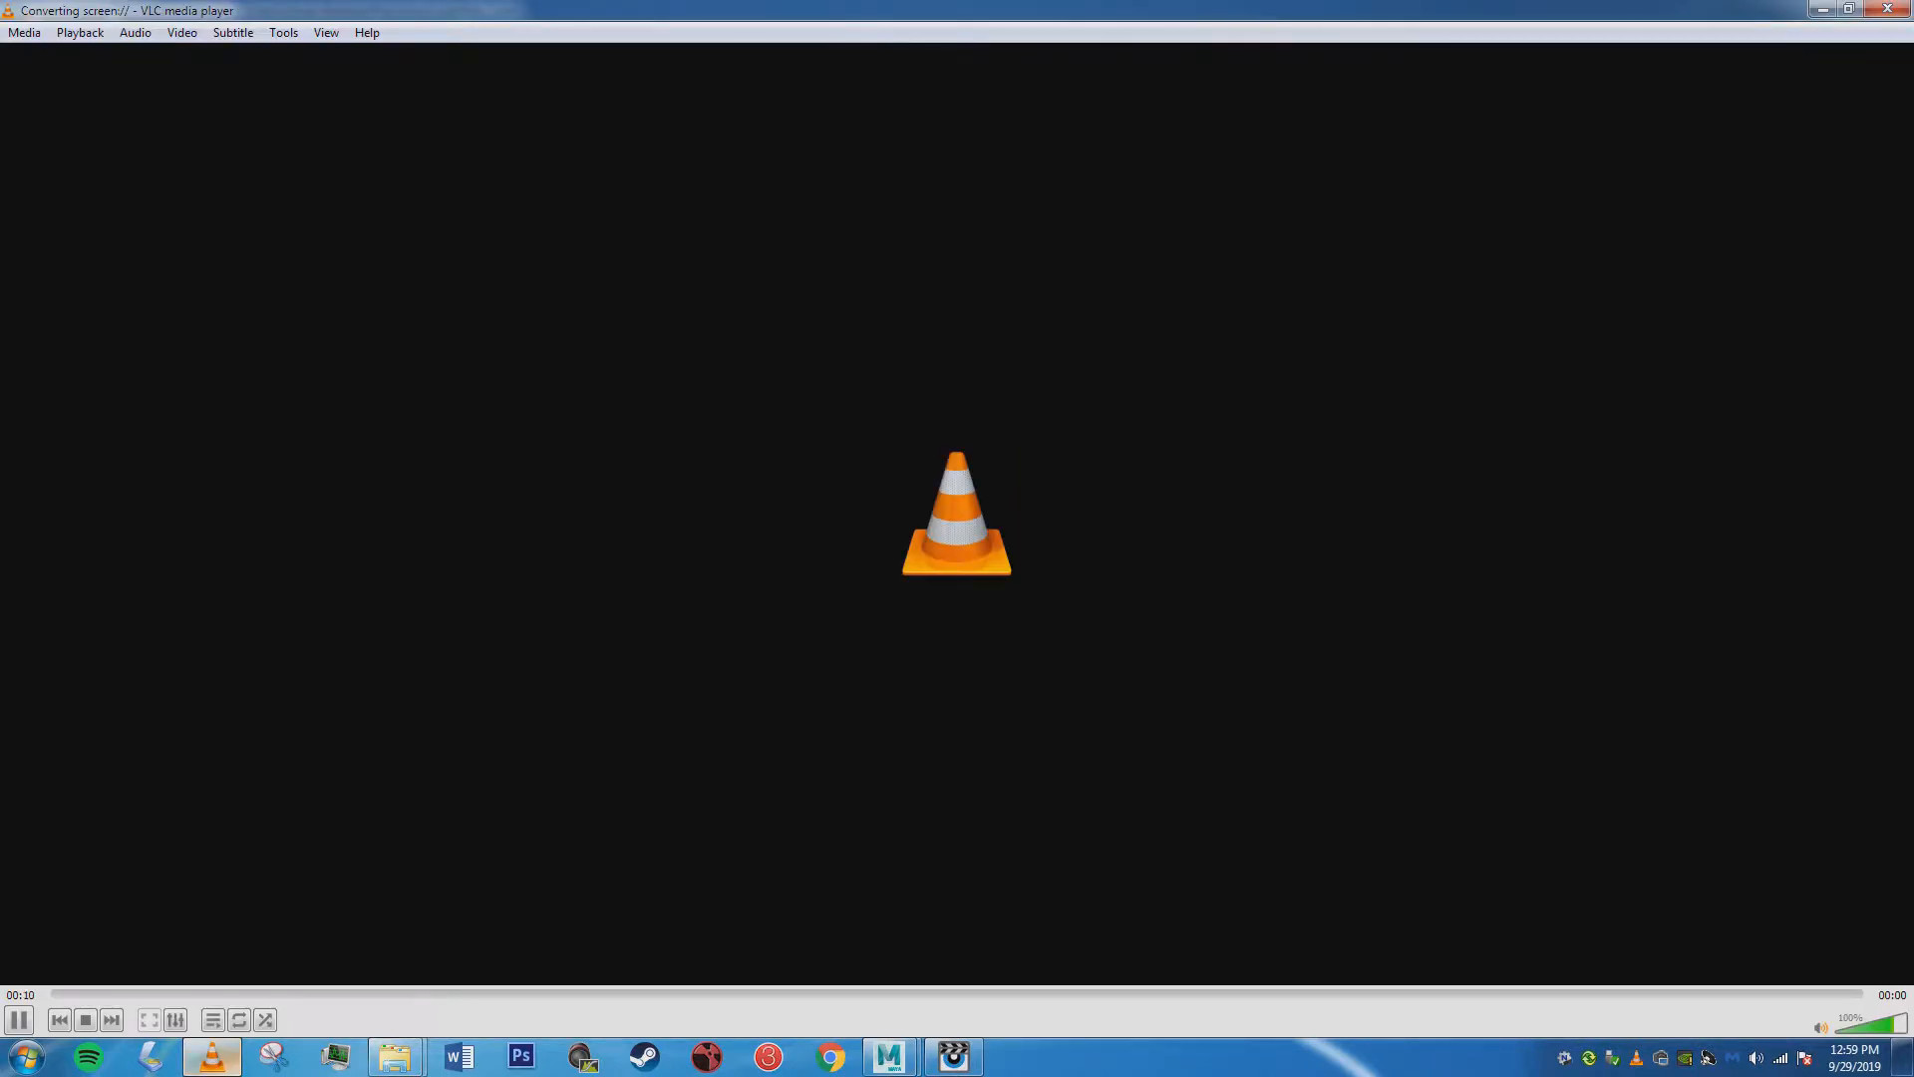
{"action": "left_click", "coordinate": [1822, 9]}
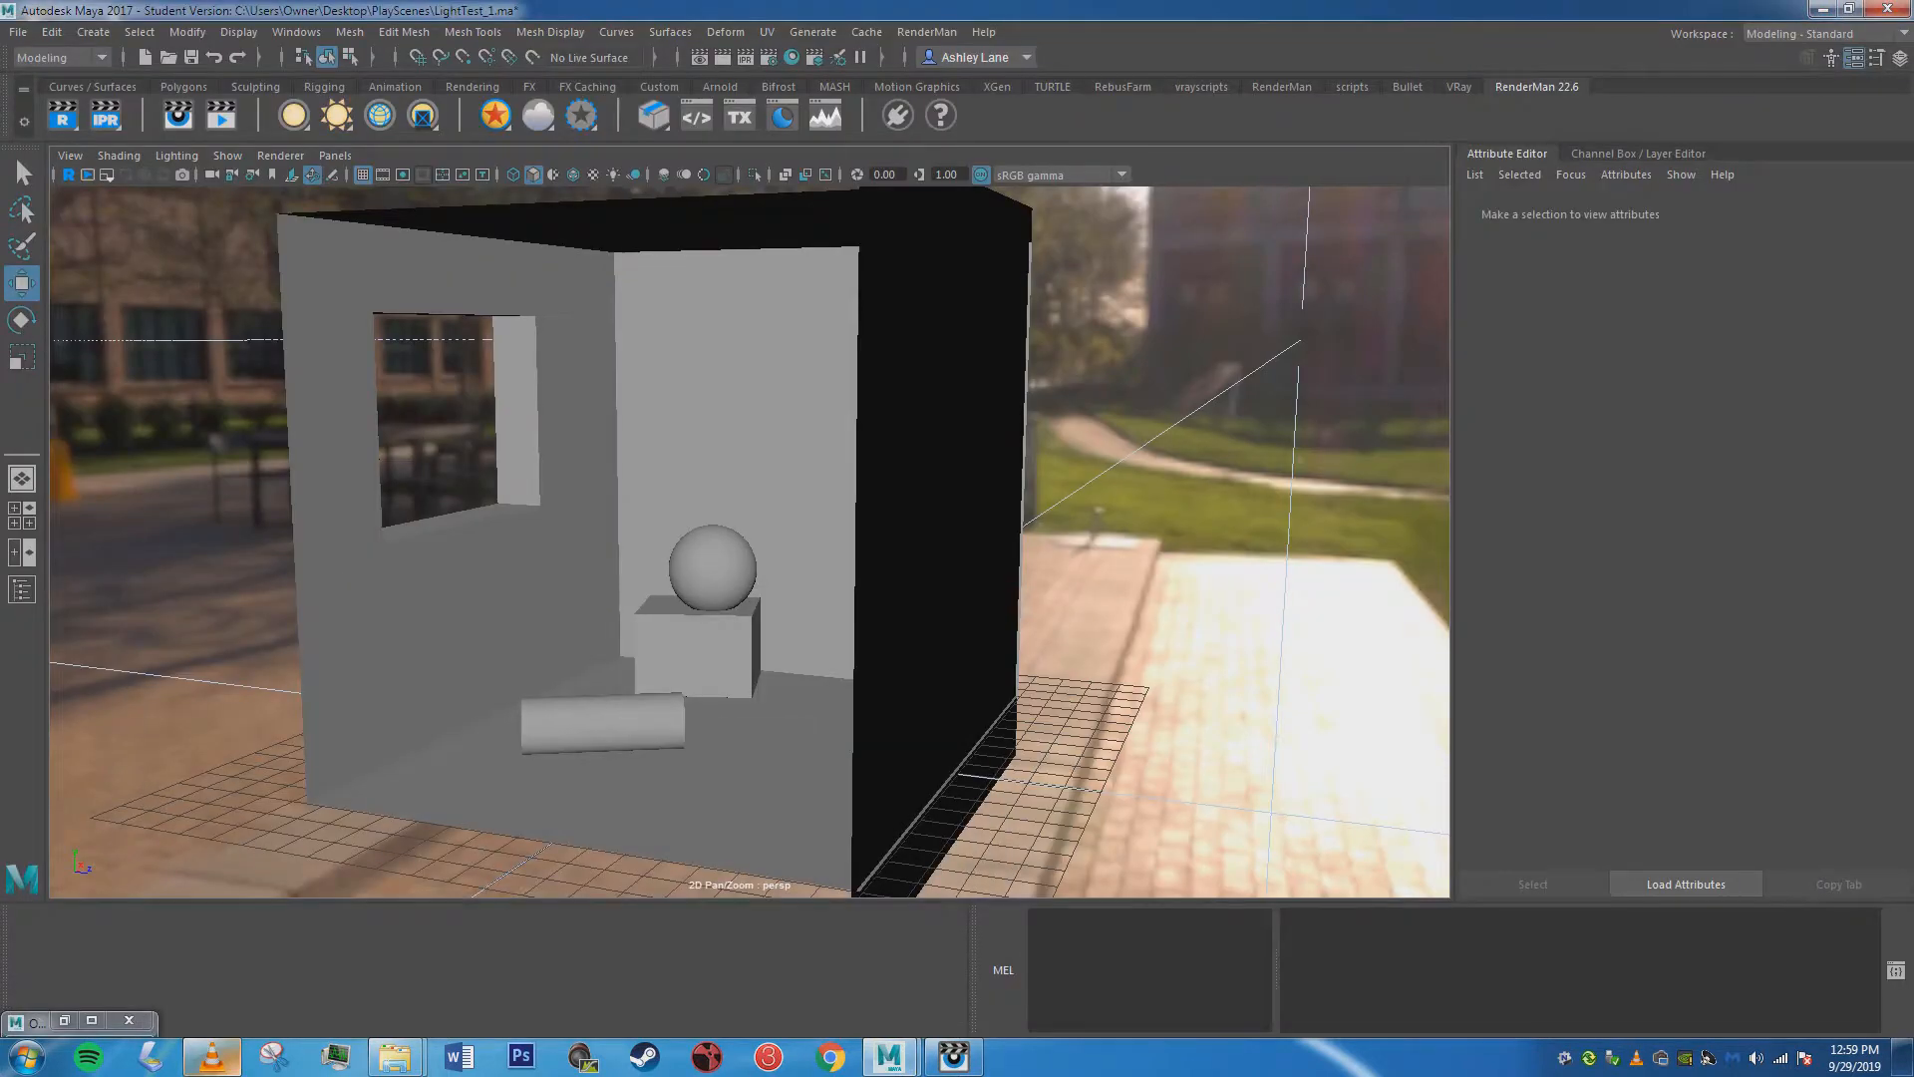
{"action": "left_click", "coordinate": [1848, 9]}
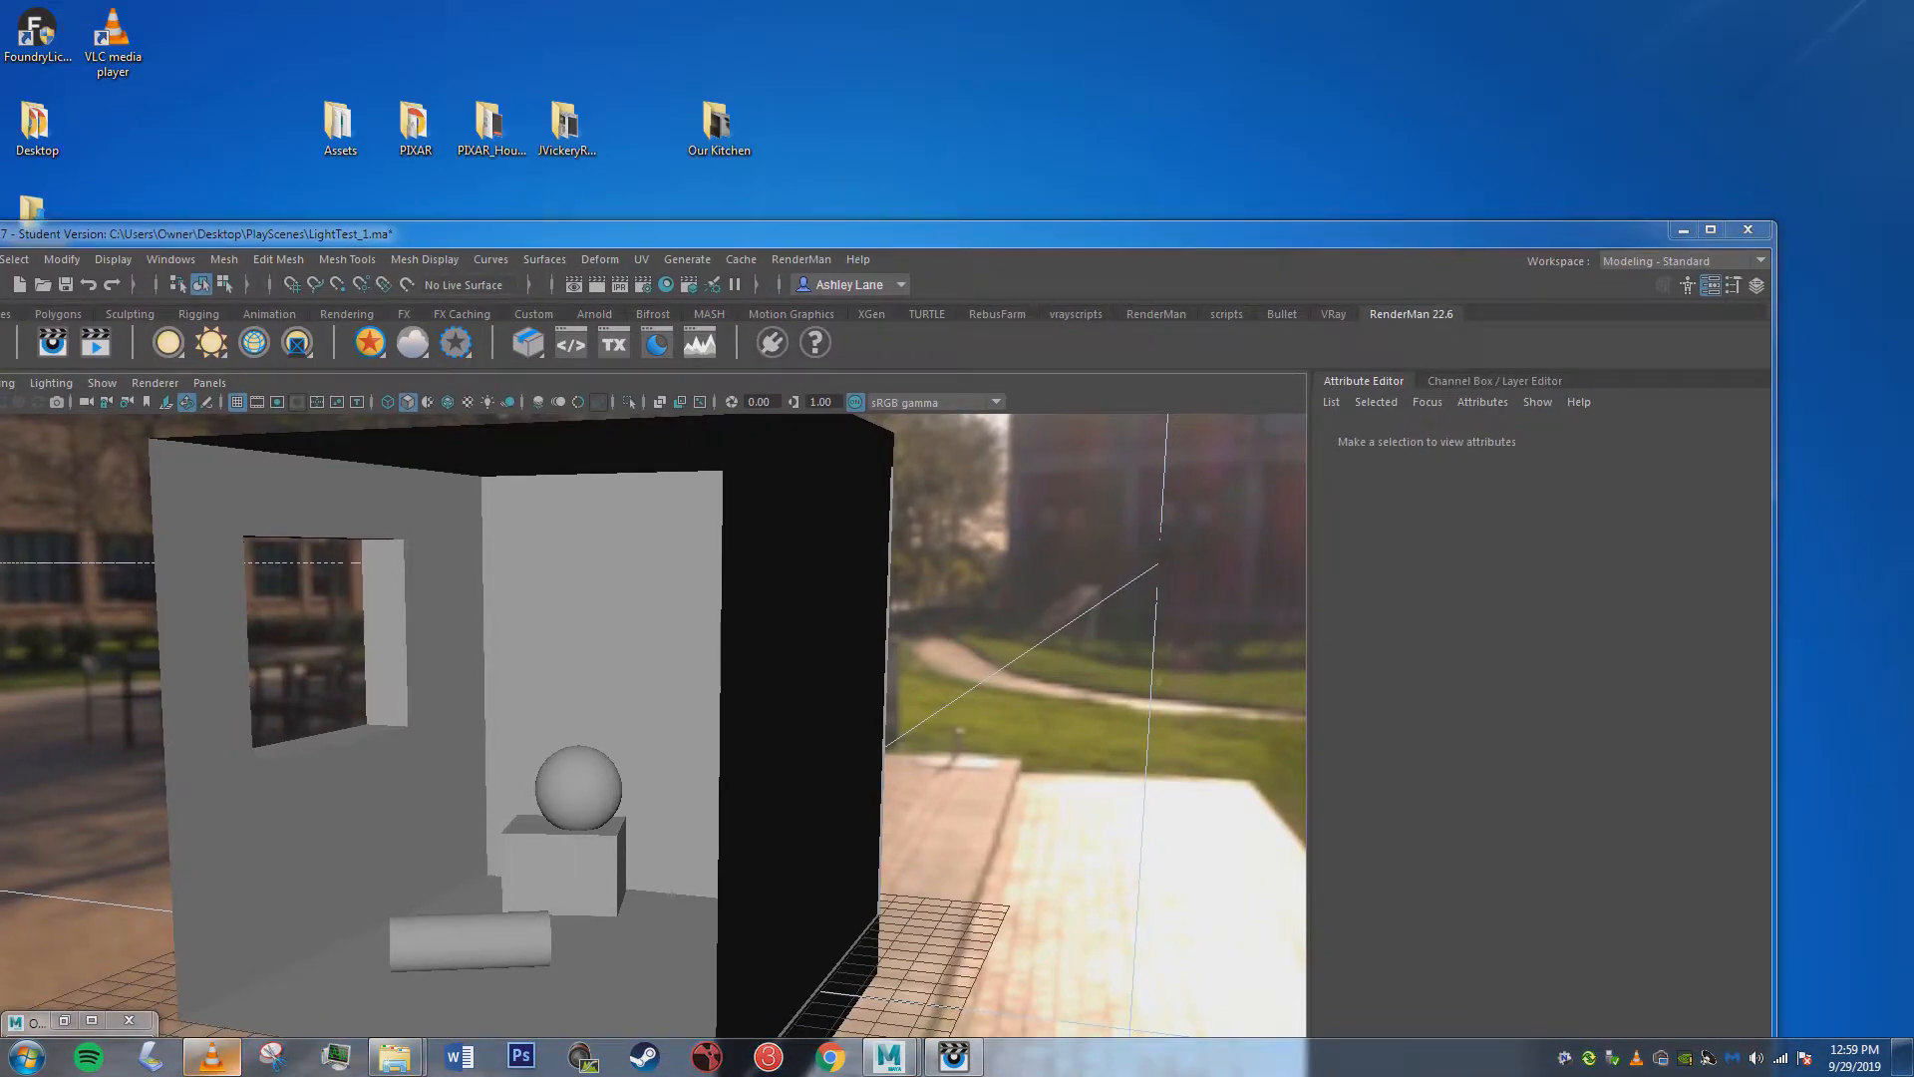
{"action": "left_click", "coordinate": [1710, 230]}
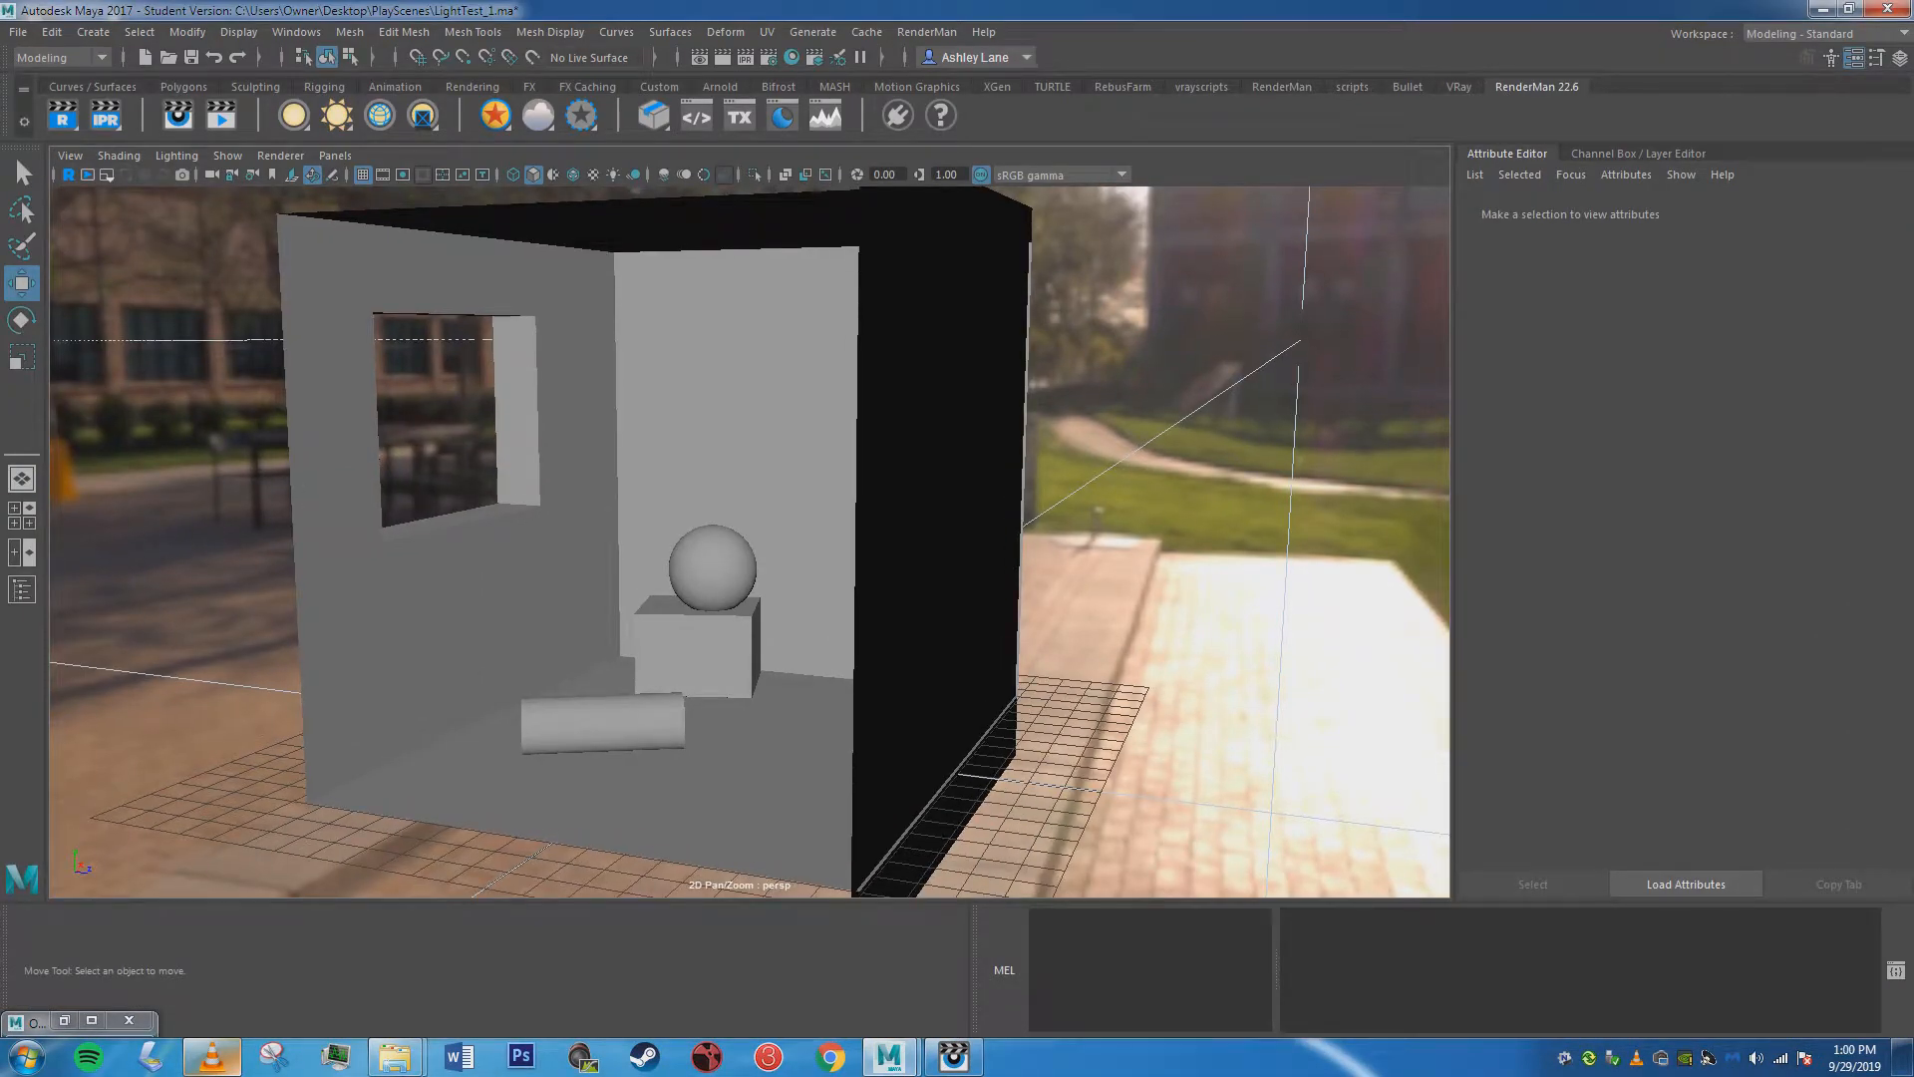
{"action": "key", "text": "ctrl+z"}
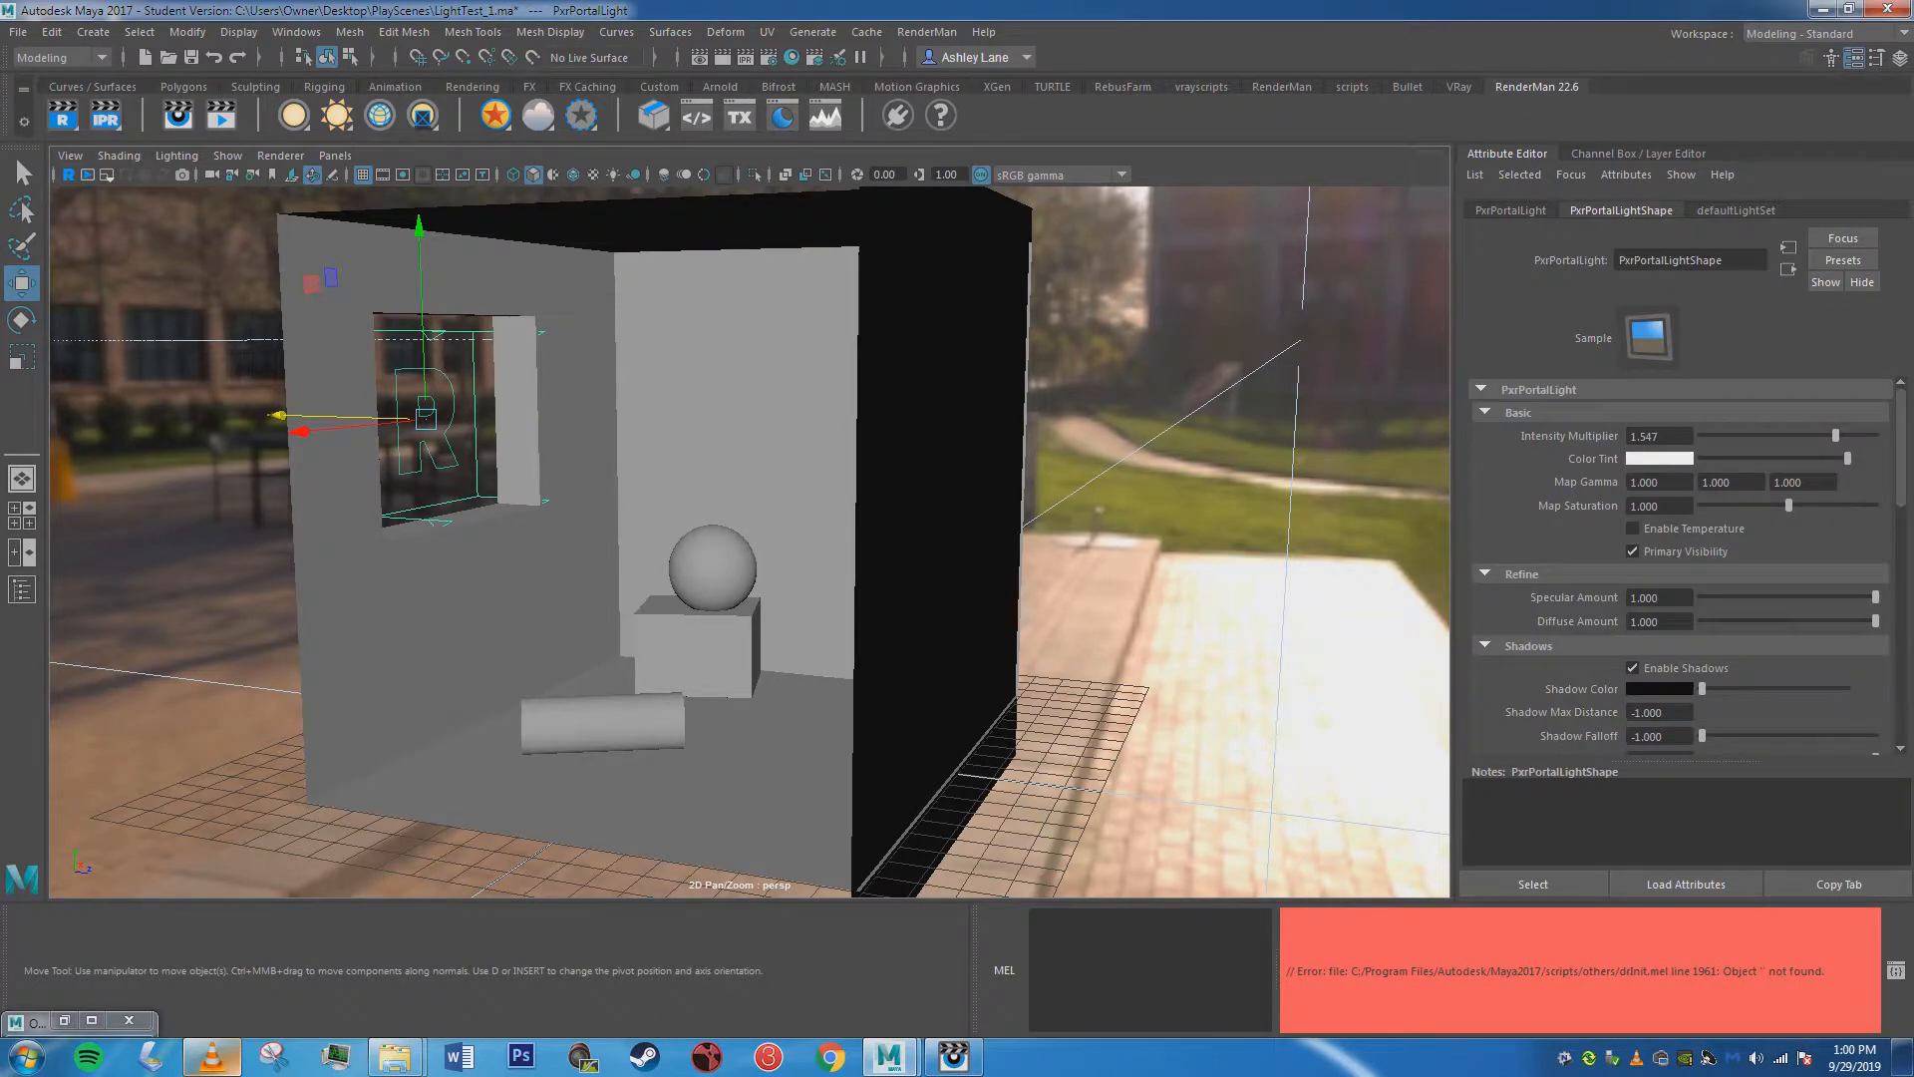
Run an interactive render of the room from a few angles beside the viewport, and stop it.
{"action": "mouse_move", "coordinate": [758, 539]}
{"action": "left_mouse_down", "text": "alt"}
{"action": "mouse_move", "coordinate": [688, 539]}
{"action": "mouse_move", "coordinate": [770, 593]}
{"action": "mouse_move", "coordinate": [745, 548]}
{"action": "left_mouse_up", "text": "alt"}
{"action": "left_click", "coordinate": [105, 116]}
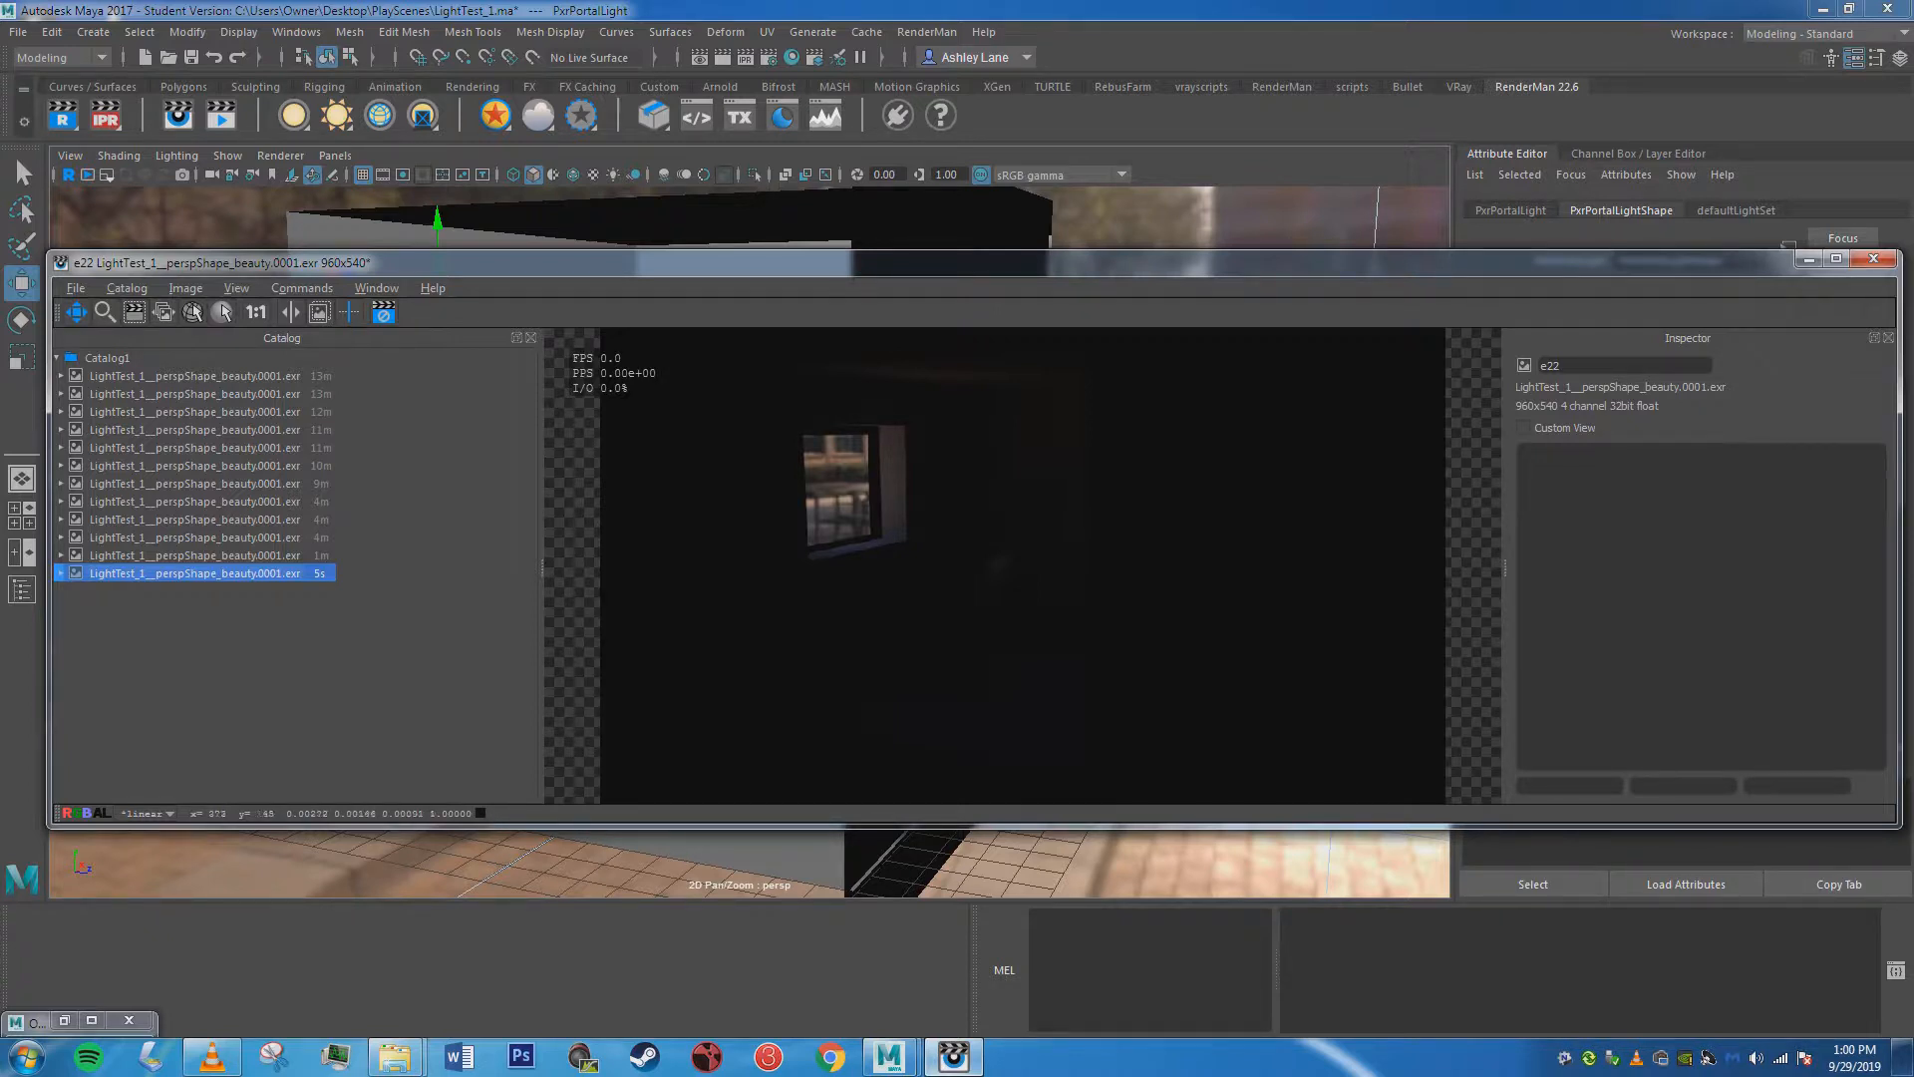
{"action": "left_click_drag", "start_coordinate": [941, 262], "coordinate": [933, 627]}
{"action": "left_click_drag", "start_coordinate": [698, 419], "coordinate": [823, 464], "text": "alt"}
{"action": "left_click", "coordinate": [375, 676]}
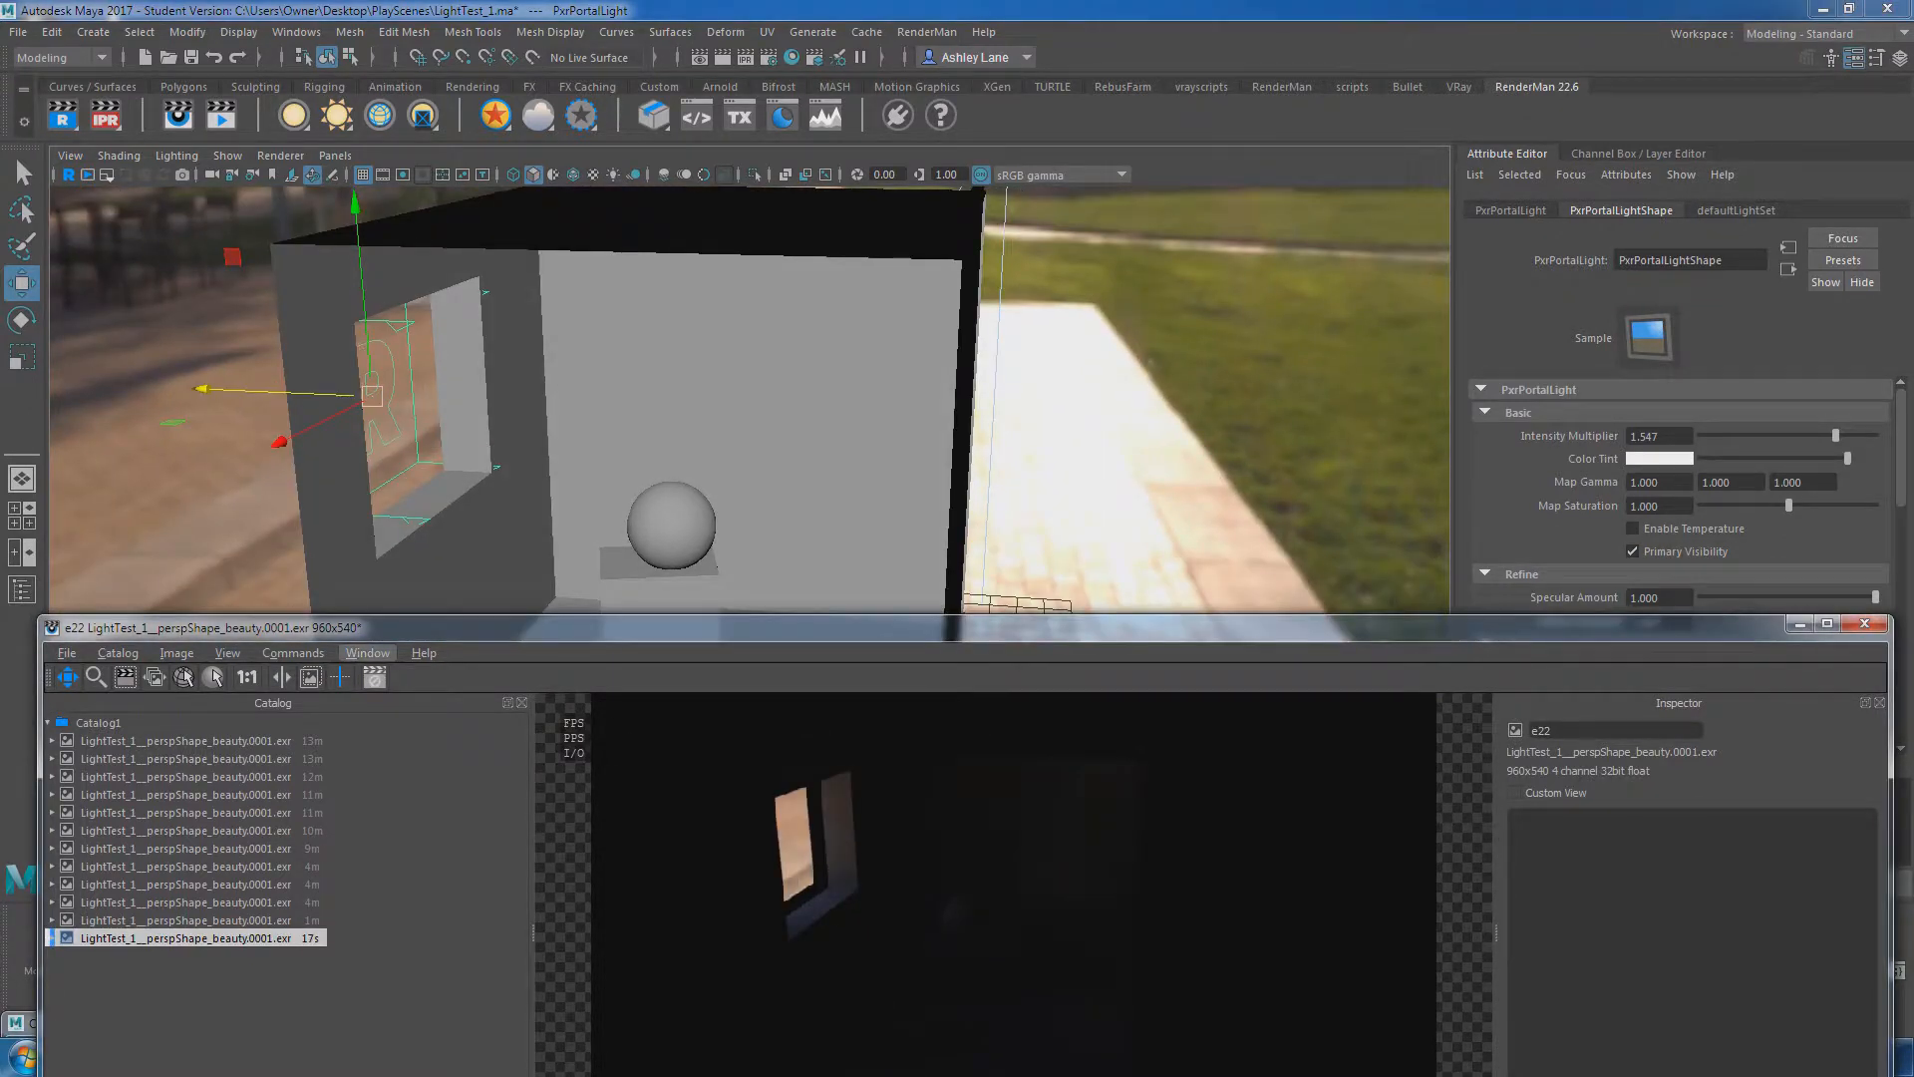
Scale the portal light up uniformly so it extends well beyond the window opening.
{"action": "left_click", "coordinate": [372, 397]}
{"action": "key", "text": "r"}
{"action": "left_click_drag", "start_coordinate": [372, 396], "coordinate": [527, 399]}
Restart the interactive render with the enlarged portal light and uncover its attributes beside the render window.
{"action": "left_click", "coordinate": [125, 676]}
{"action": "left_click_drag", "start_coordinate": [615, 627], "coordinate": [598, 239]}
{"action": "middle_click_drag", "start_coordinate": [598, 261], "coordinate": [598, 217], "text": "alt"}
{"action": "left_click_drag", "start_coordinate": [598, 218], "coordinate": [594, 222], "text": "alt"}
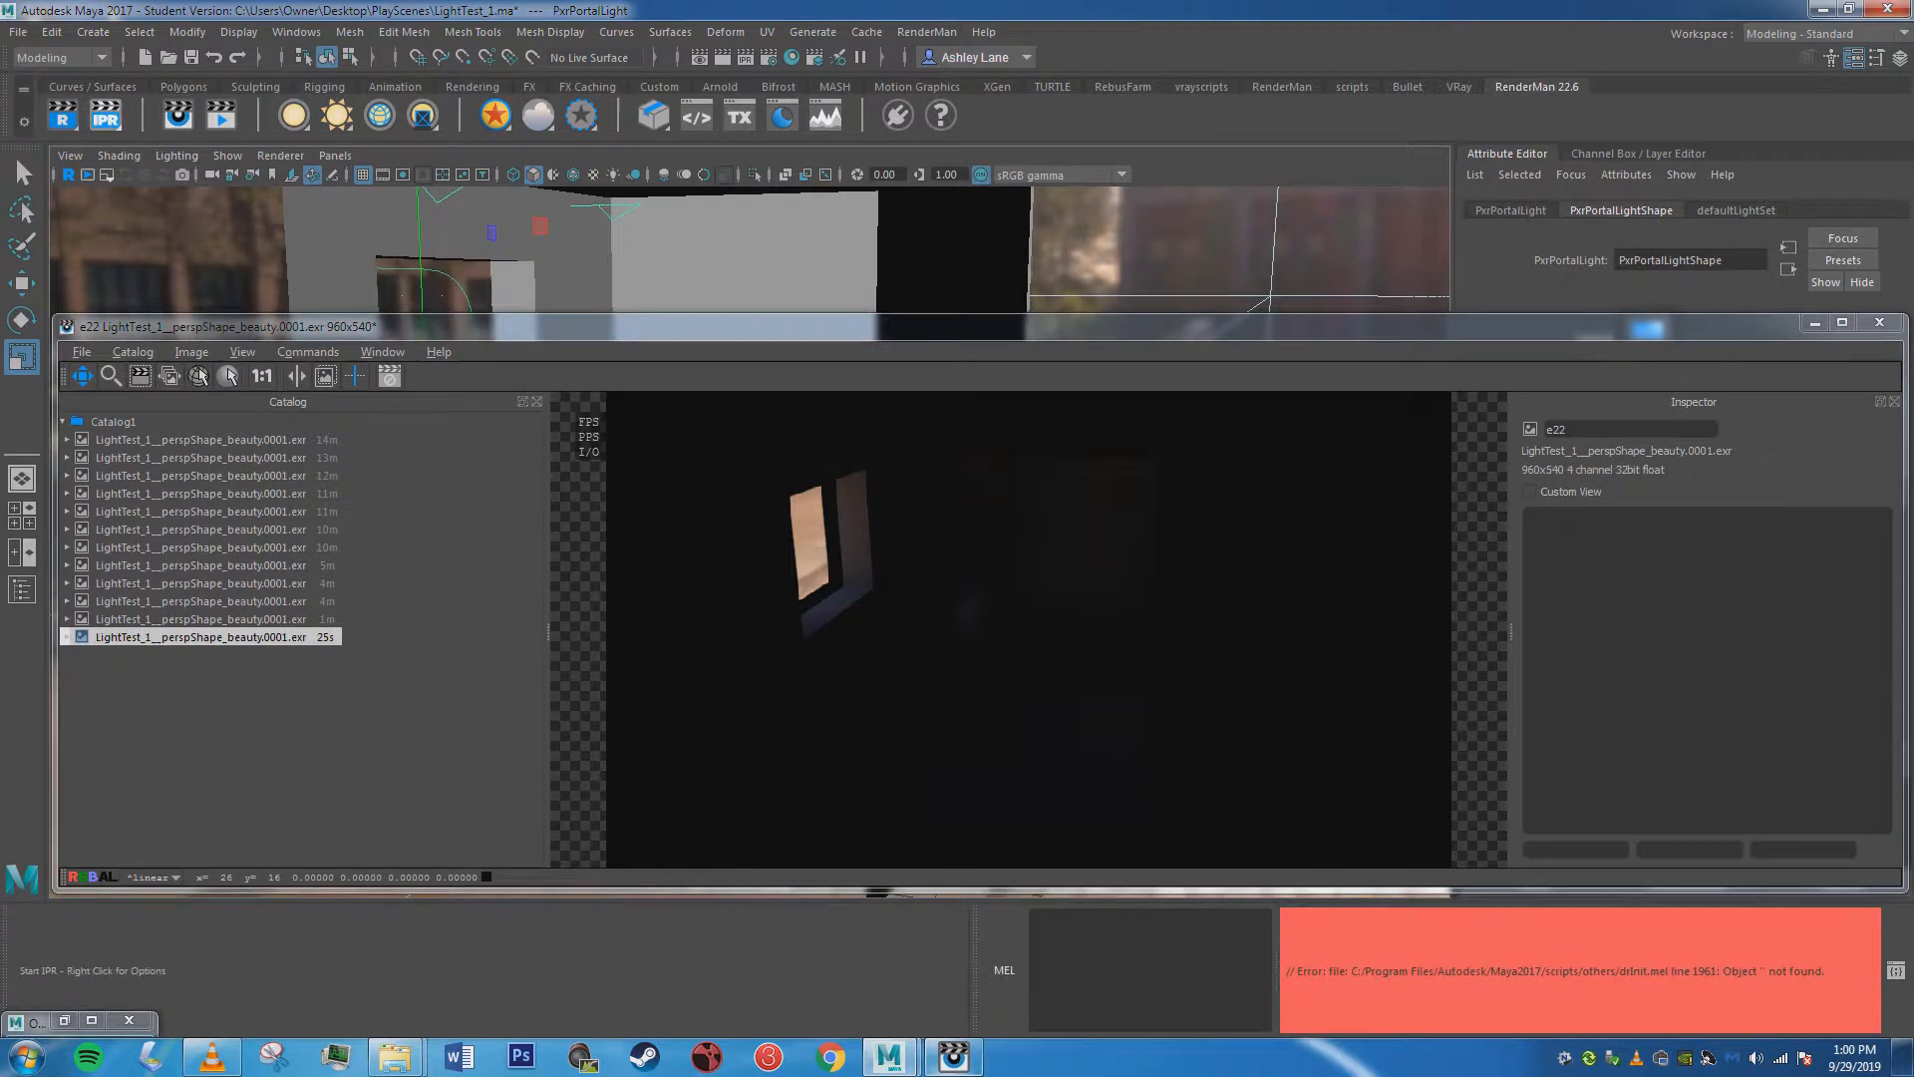
{"action": "left_click", "coordinate": [104, 114]}
{"action": "left_click", "coordinate": [105, 115]}
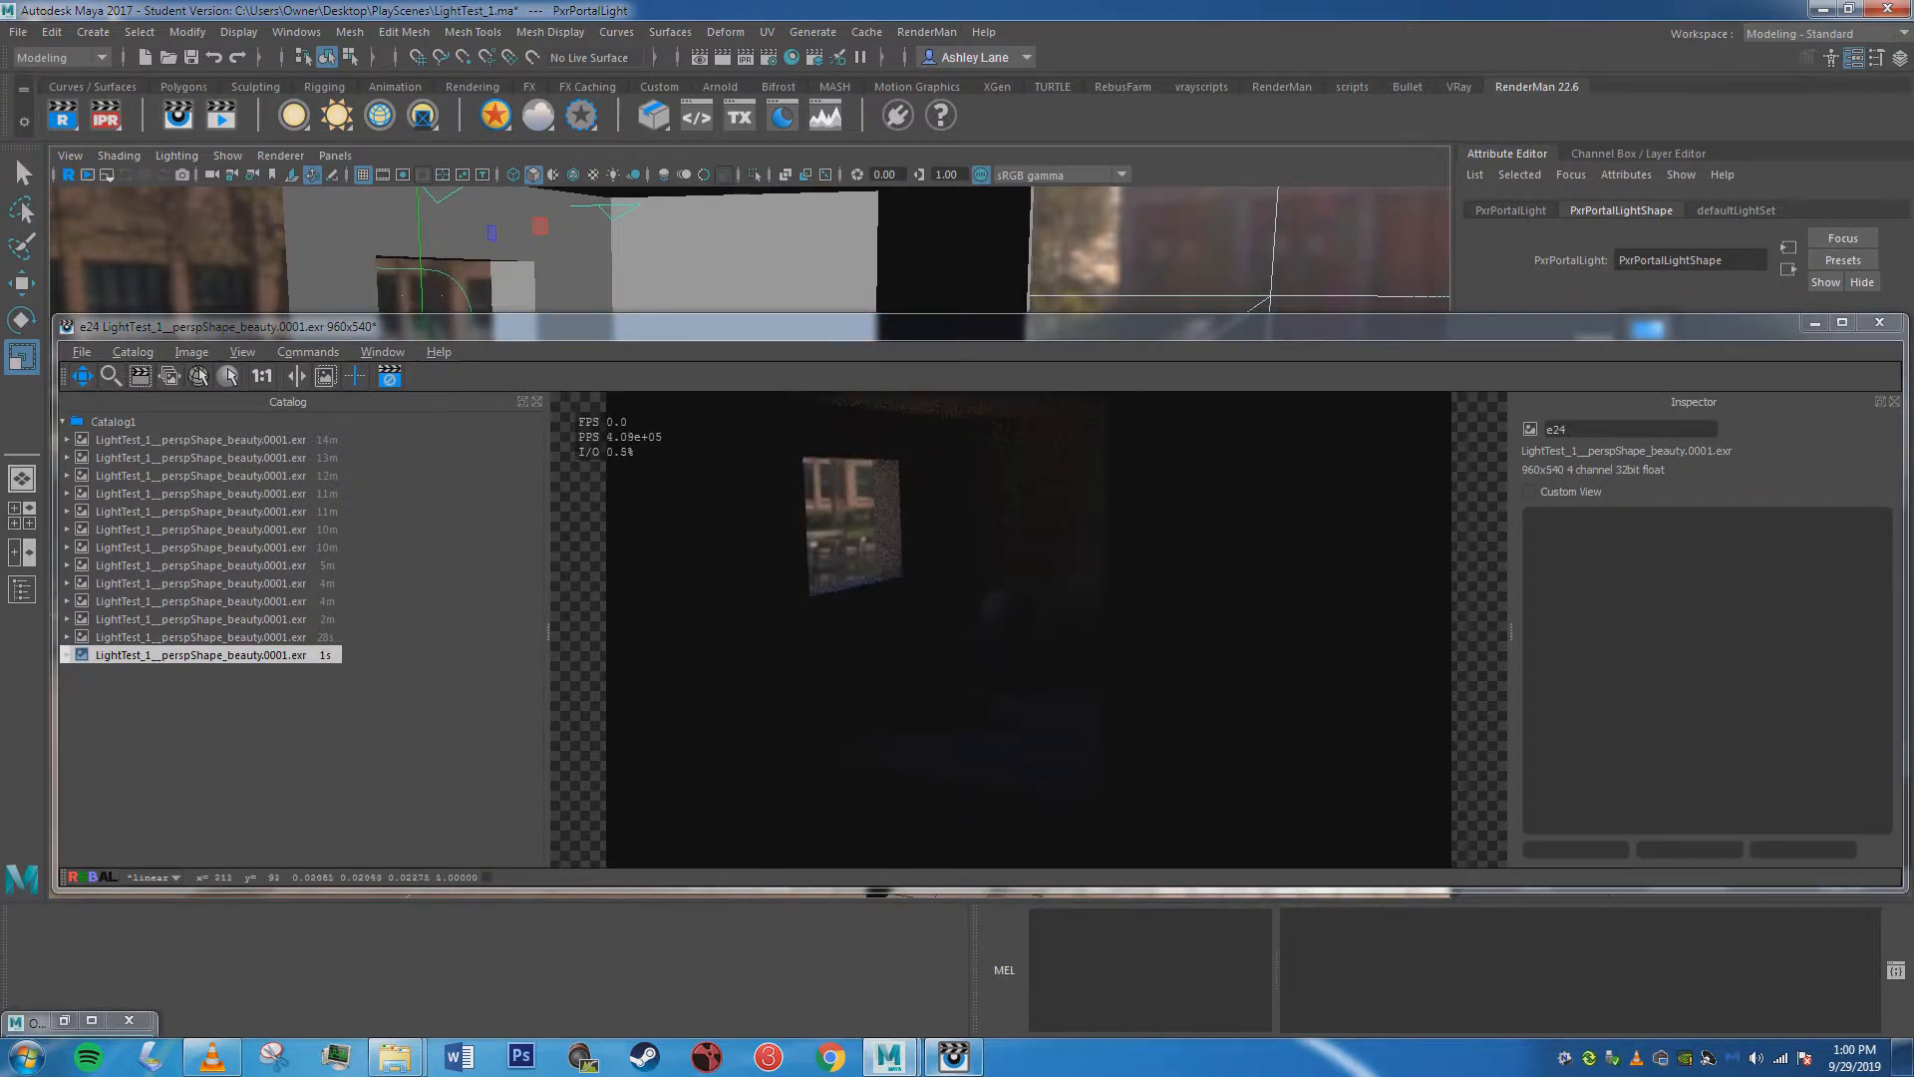
{"action": "left_click_drag", "start_coordinate": [1127, 326], "coordinate": [756, 494]}
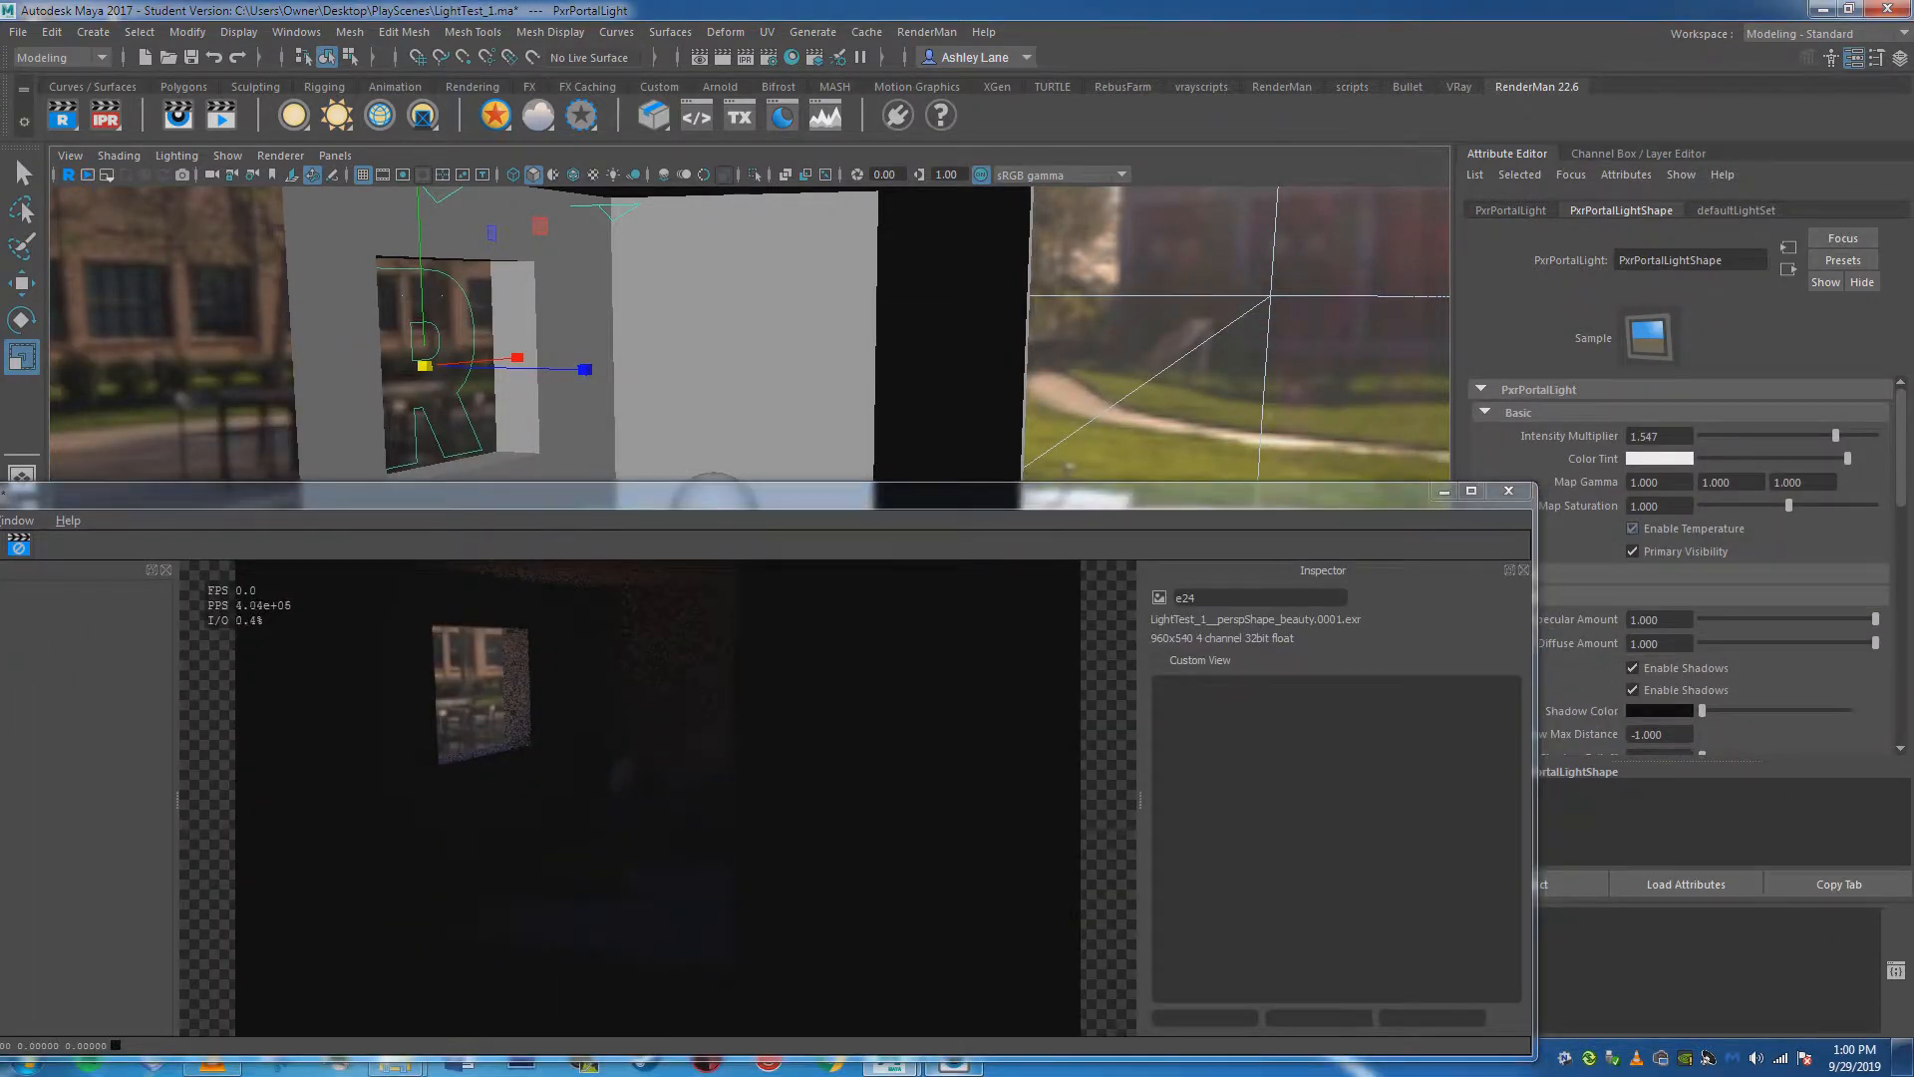
Enable temperature on the portal light and set it to 3200.
{"action": "left_click_drag", "start_coordinate": [1679, 551], "coordinate": [1630, 551]}
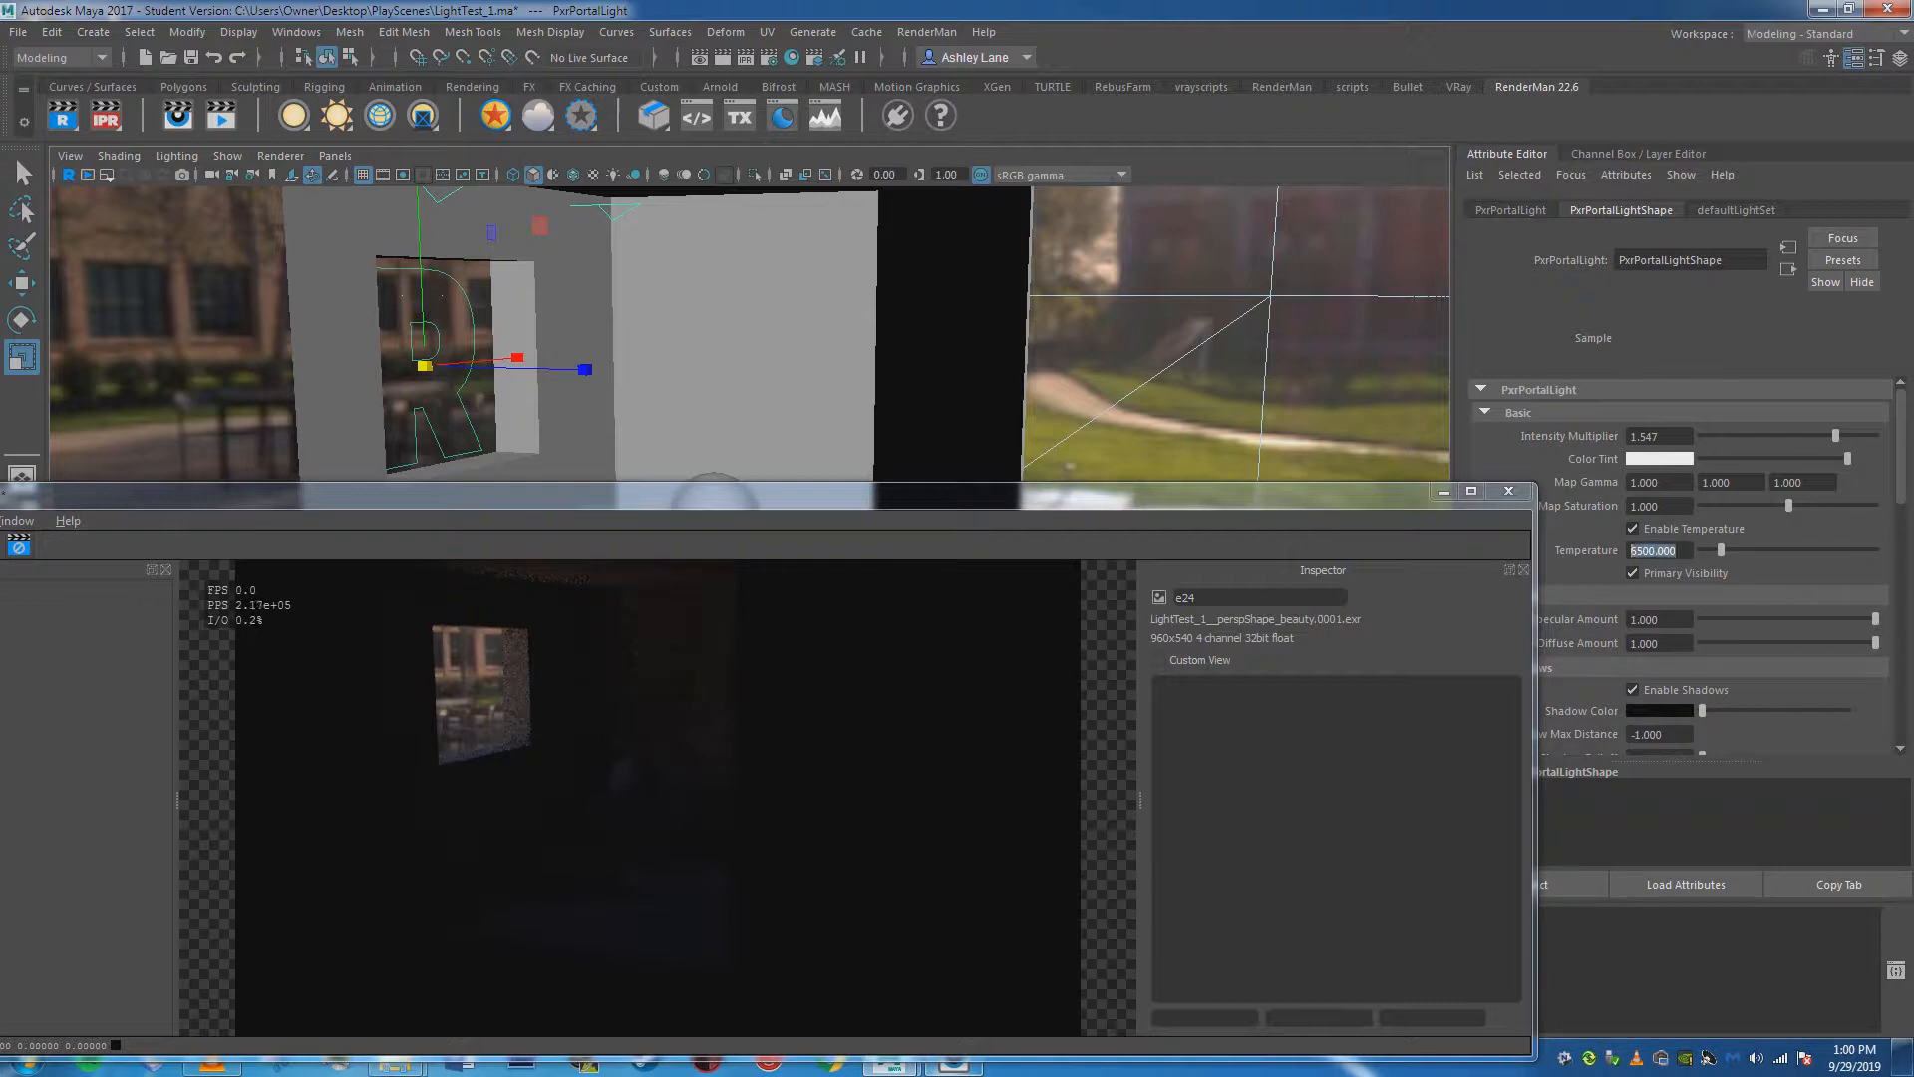
{"action": "type", "text": "3200"}
{"action": "key", "text": "Return"}
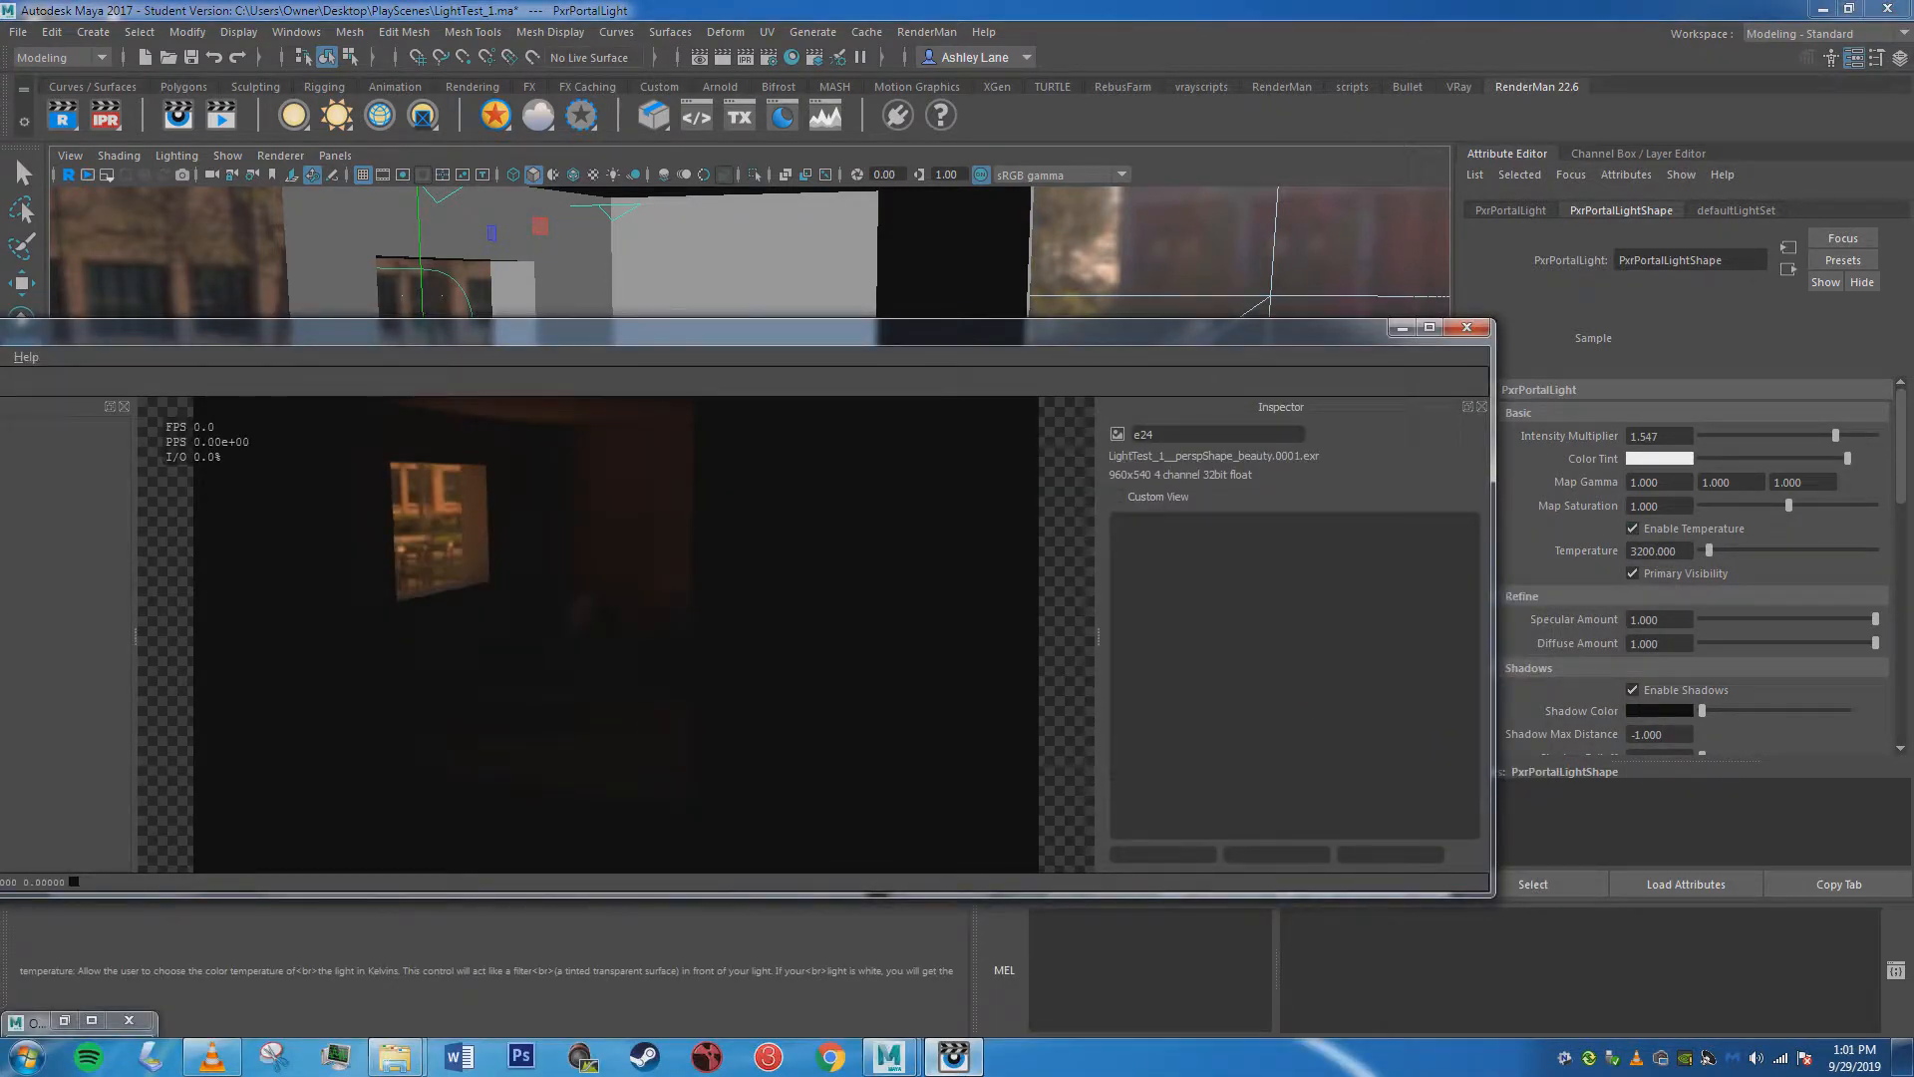
Try the portal light's temperature at 1000, raise it to about 15814, and put the render window away.
{"action": "left_click_drag", "start_coordinate": [1708, 550], "coordinate": [1701, 550]}
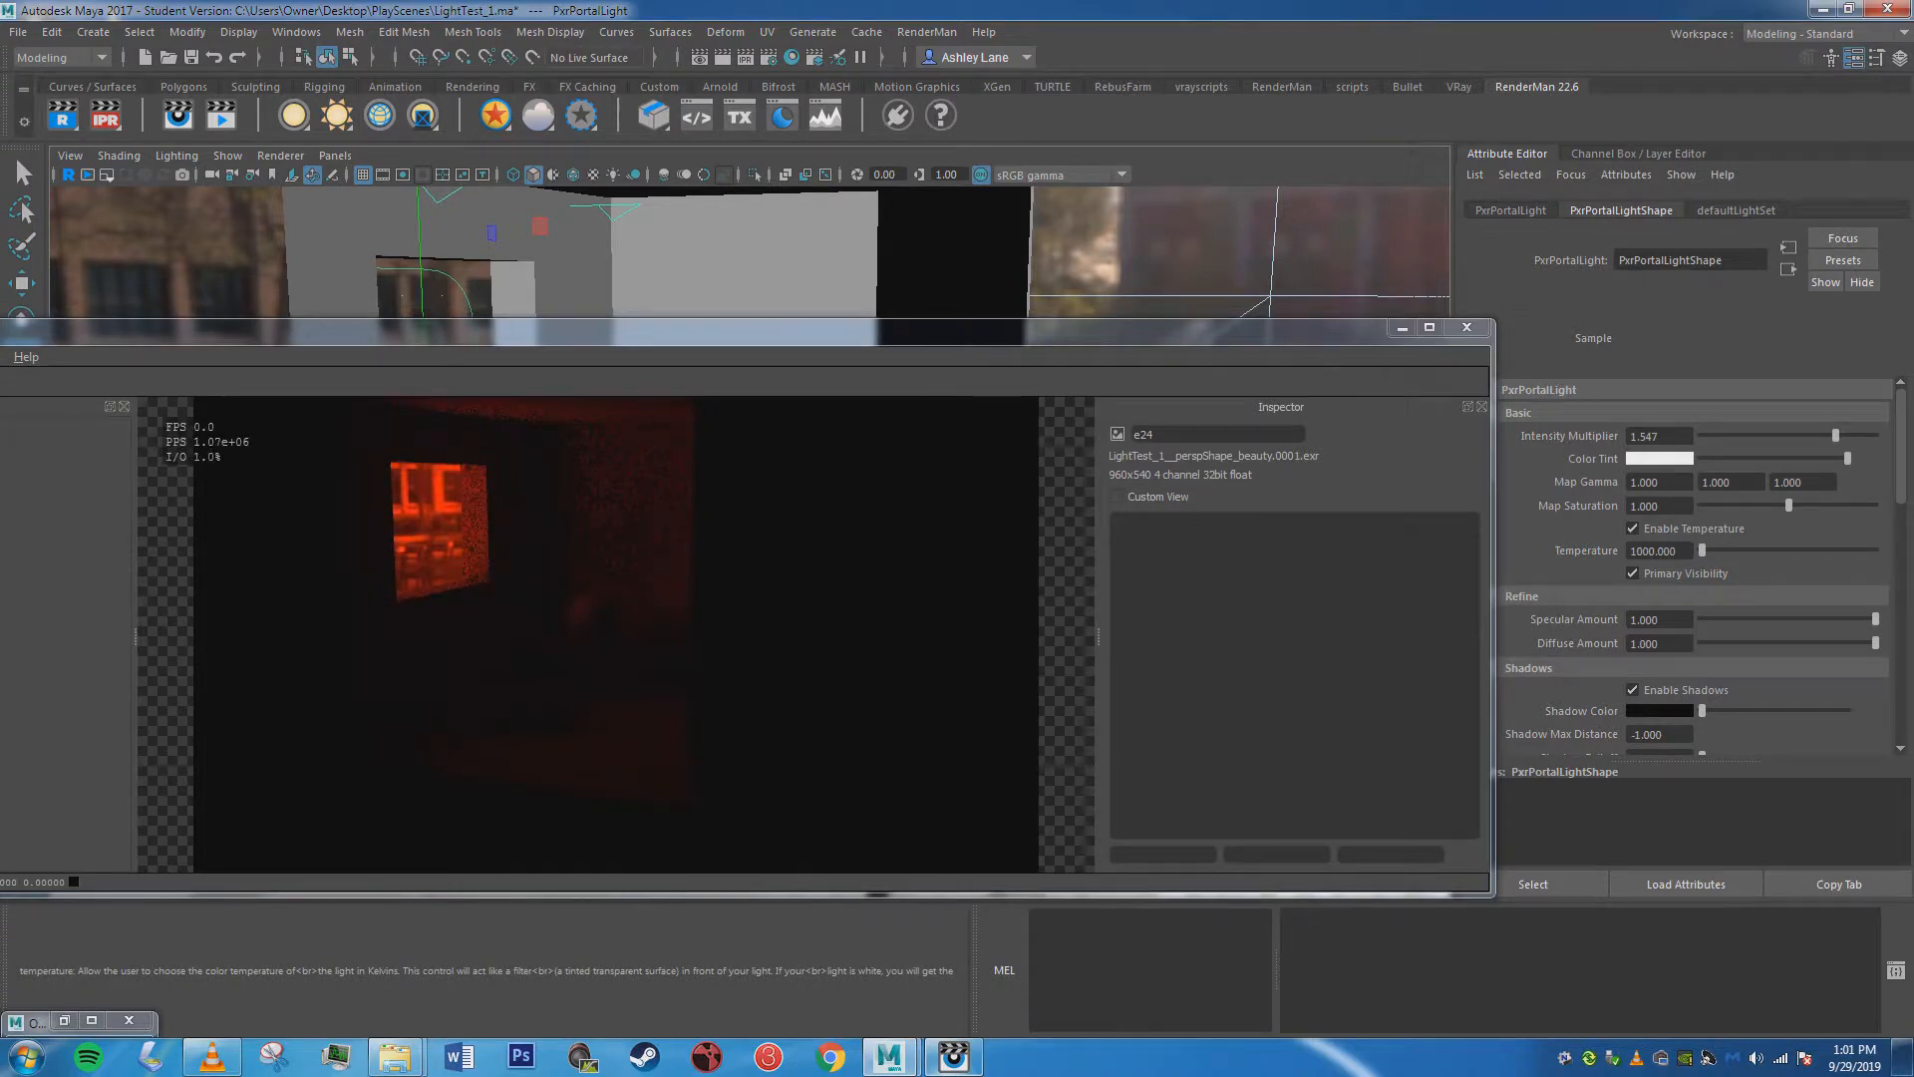
{"action": "type", "text": "5000"}
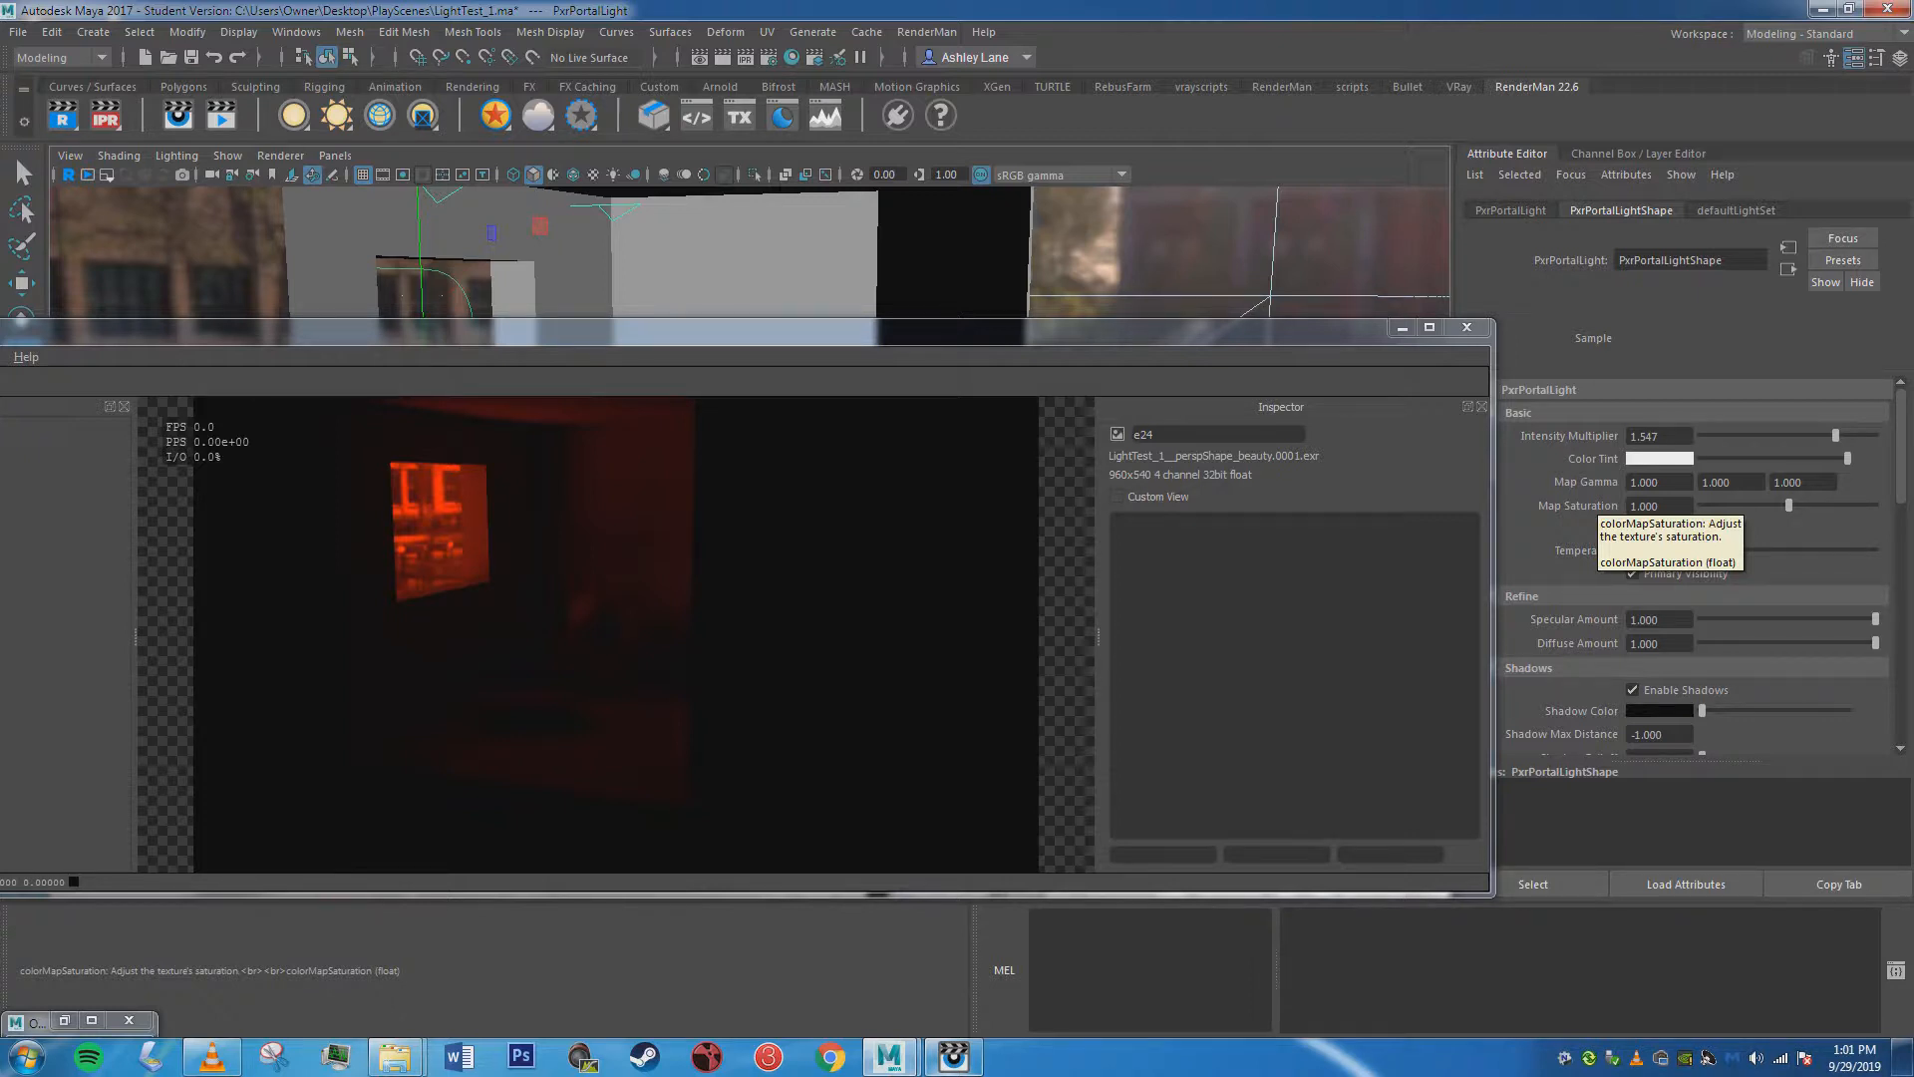
{"action": "left_click", "coordinate": [1632, 528]}
{"action": "left_click_drag", "start_coordinate": [1146, 330], "coordinate": [1207, 254]}
{"action": "left_click_drag", "start_coordinate": [1716, 550], "coordinate": [1736, 550]}
{"action": "left_click", "coordinate": [1462, 252]}
Select the dome light to view its linked portal, and review the latest render.
{"action": "scroll", "coordinate": [997, 498], "scroll_direction": "down", "scroll_amount": 5}
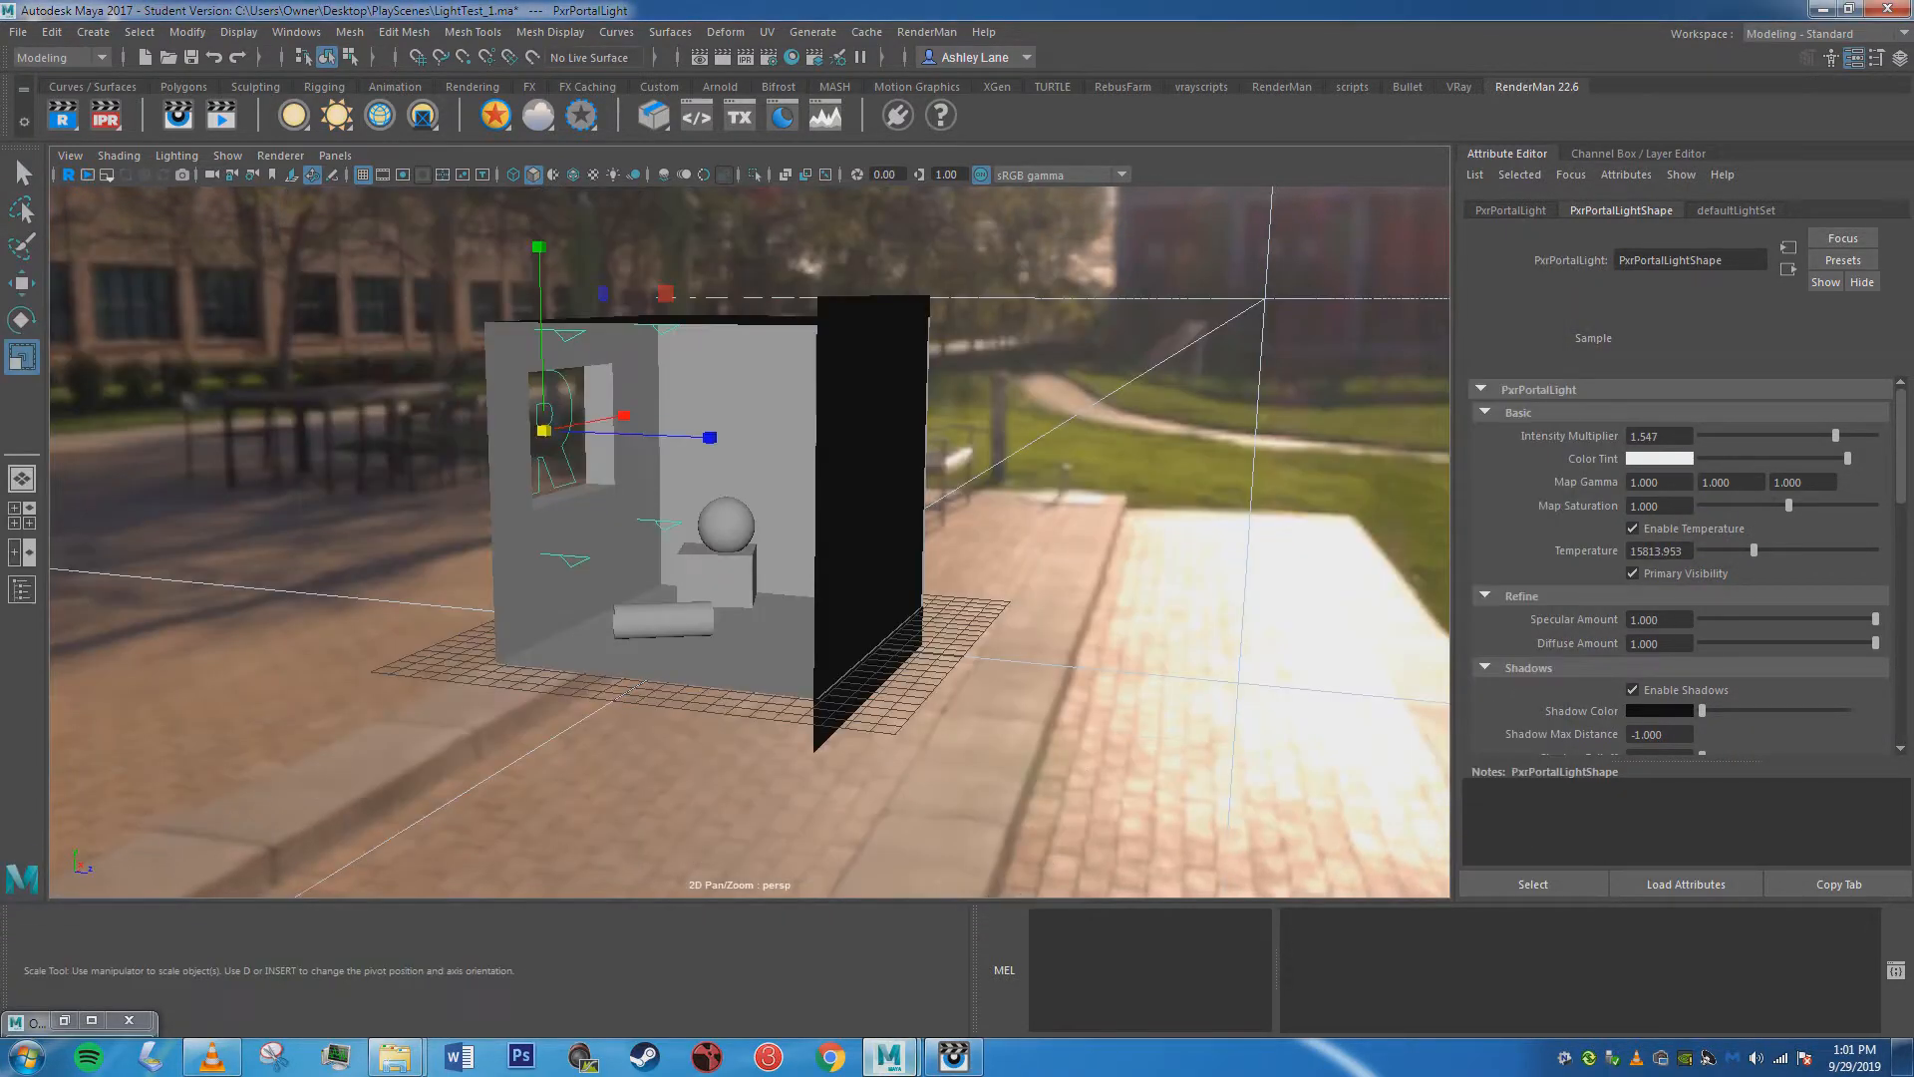
{"action": "left_click", "coordinate": [1176, 352]}
{"action": "scroll", "coordinate": [769, 554], "scroll_direction": "up", "scroll_amount": 3}
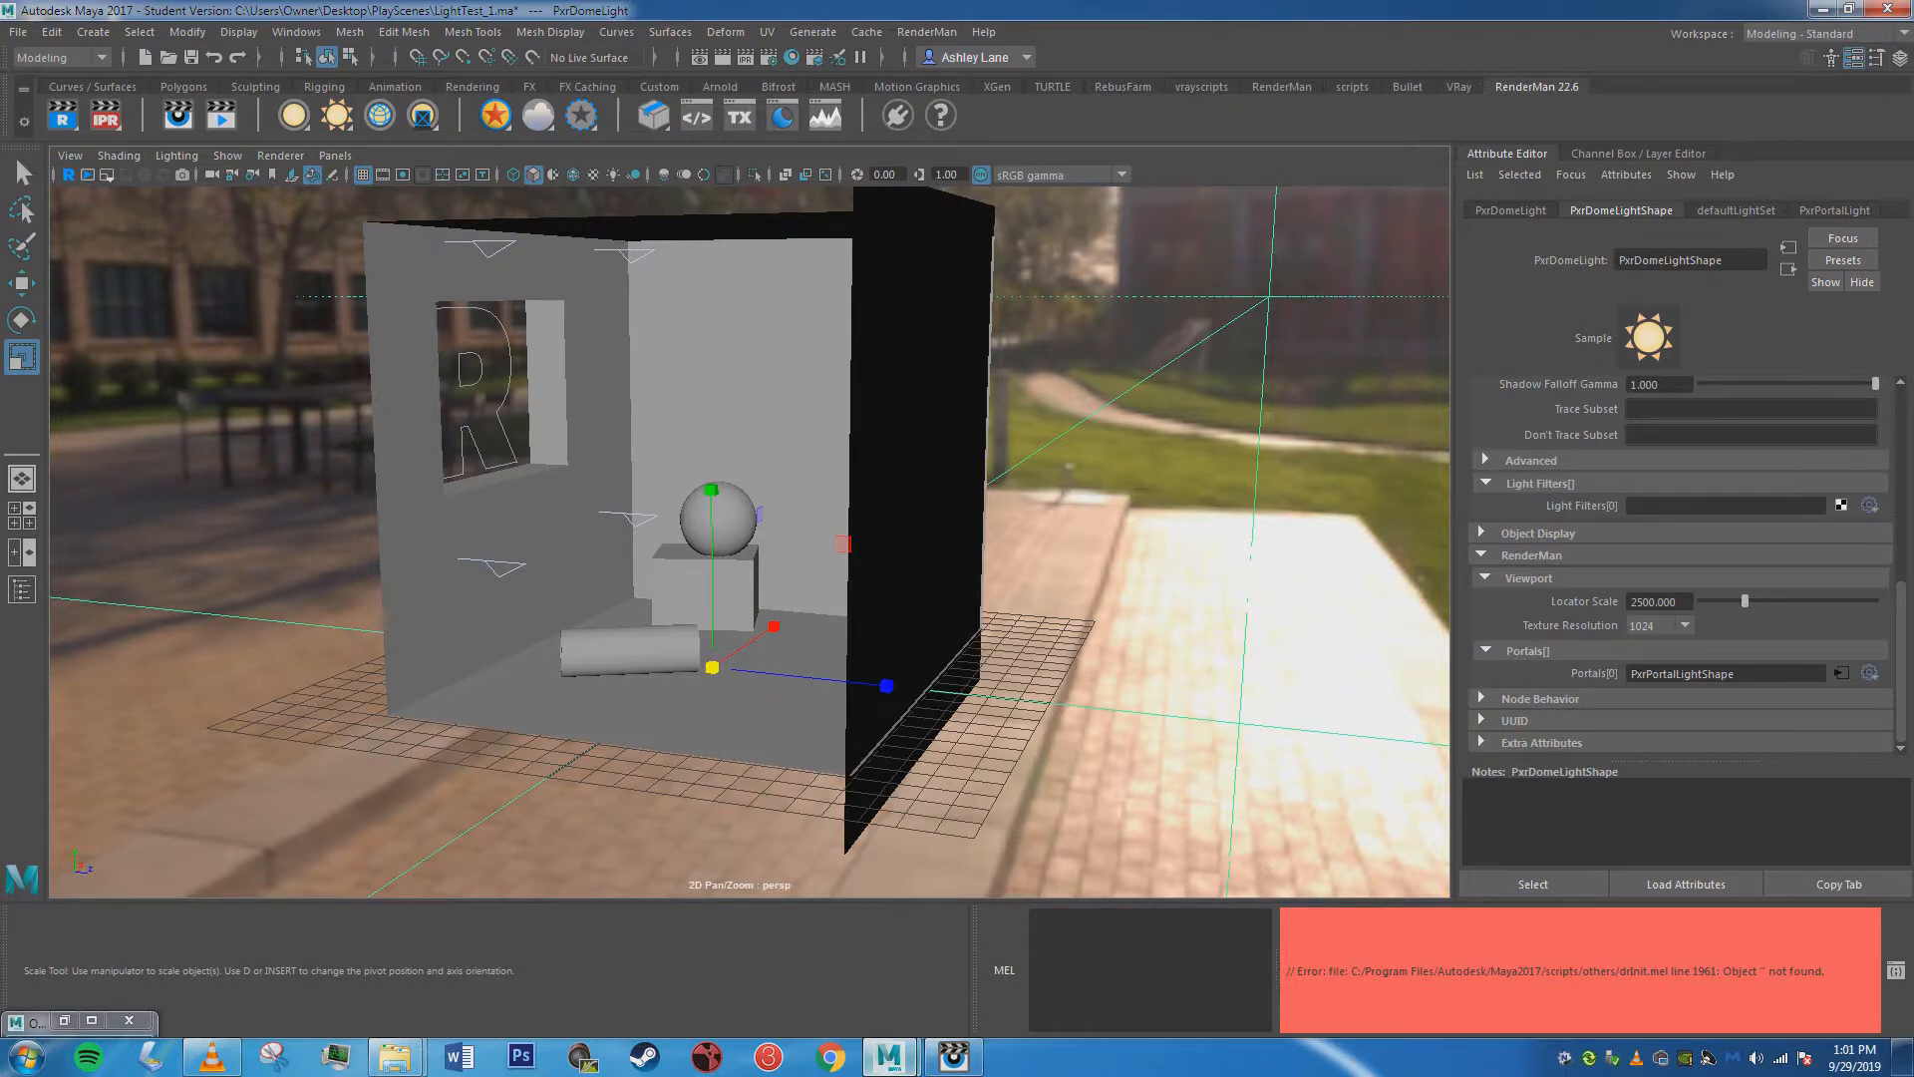
{"action": "mouse_move", "coordinate": [768, 554]}
{"action": "left_mouse_down", "text": "alt"}
{"action": "mouse_move", "coordinate": [805, 542]}
{"action": "mouse_move", "coordinate": [776, 563]}
{"action": "left_mouse_up", "text": "alt"}
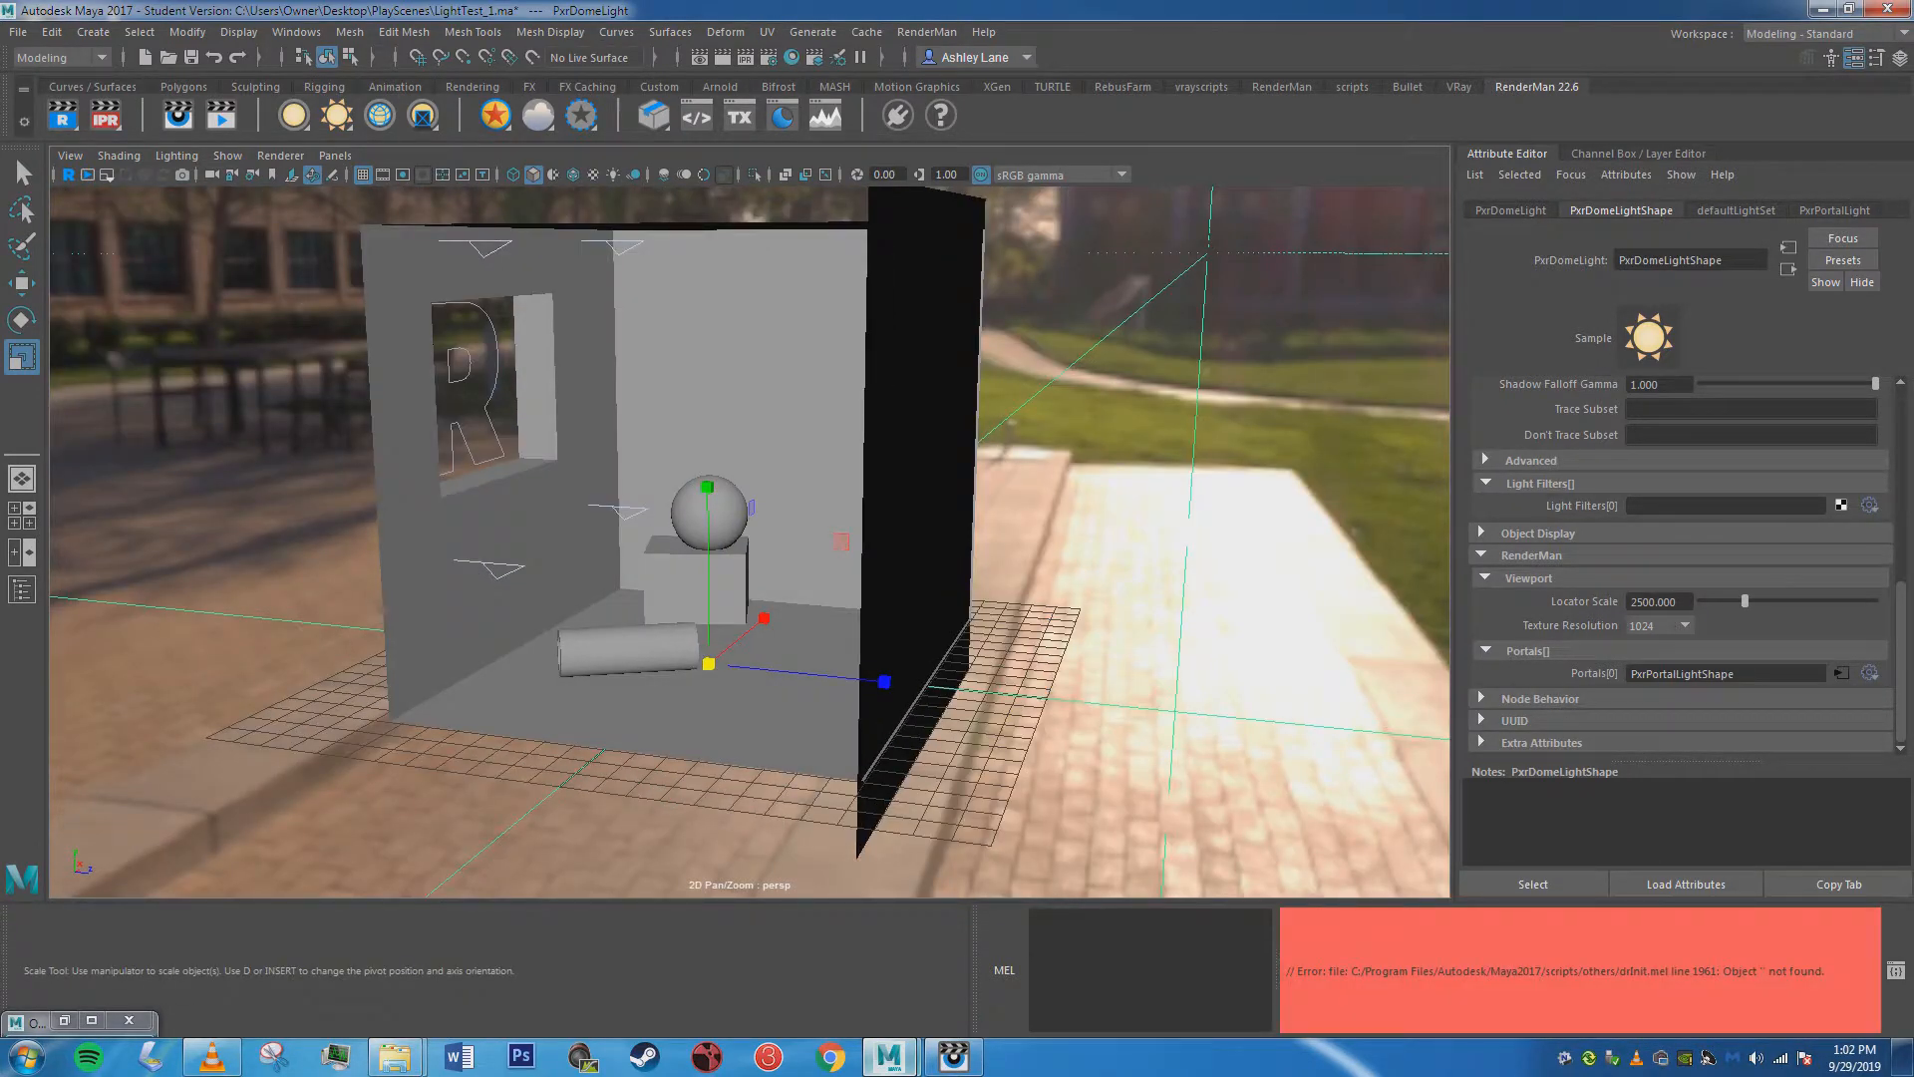
{"action": "left_click", "coordinate": [953, 1056]}
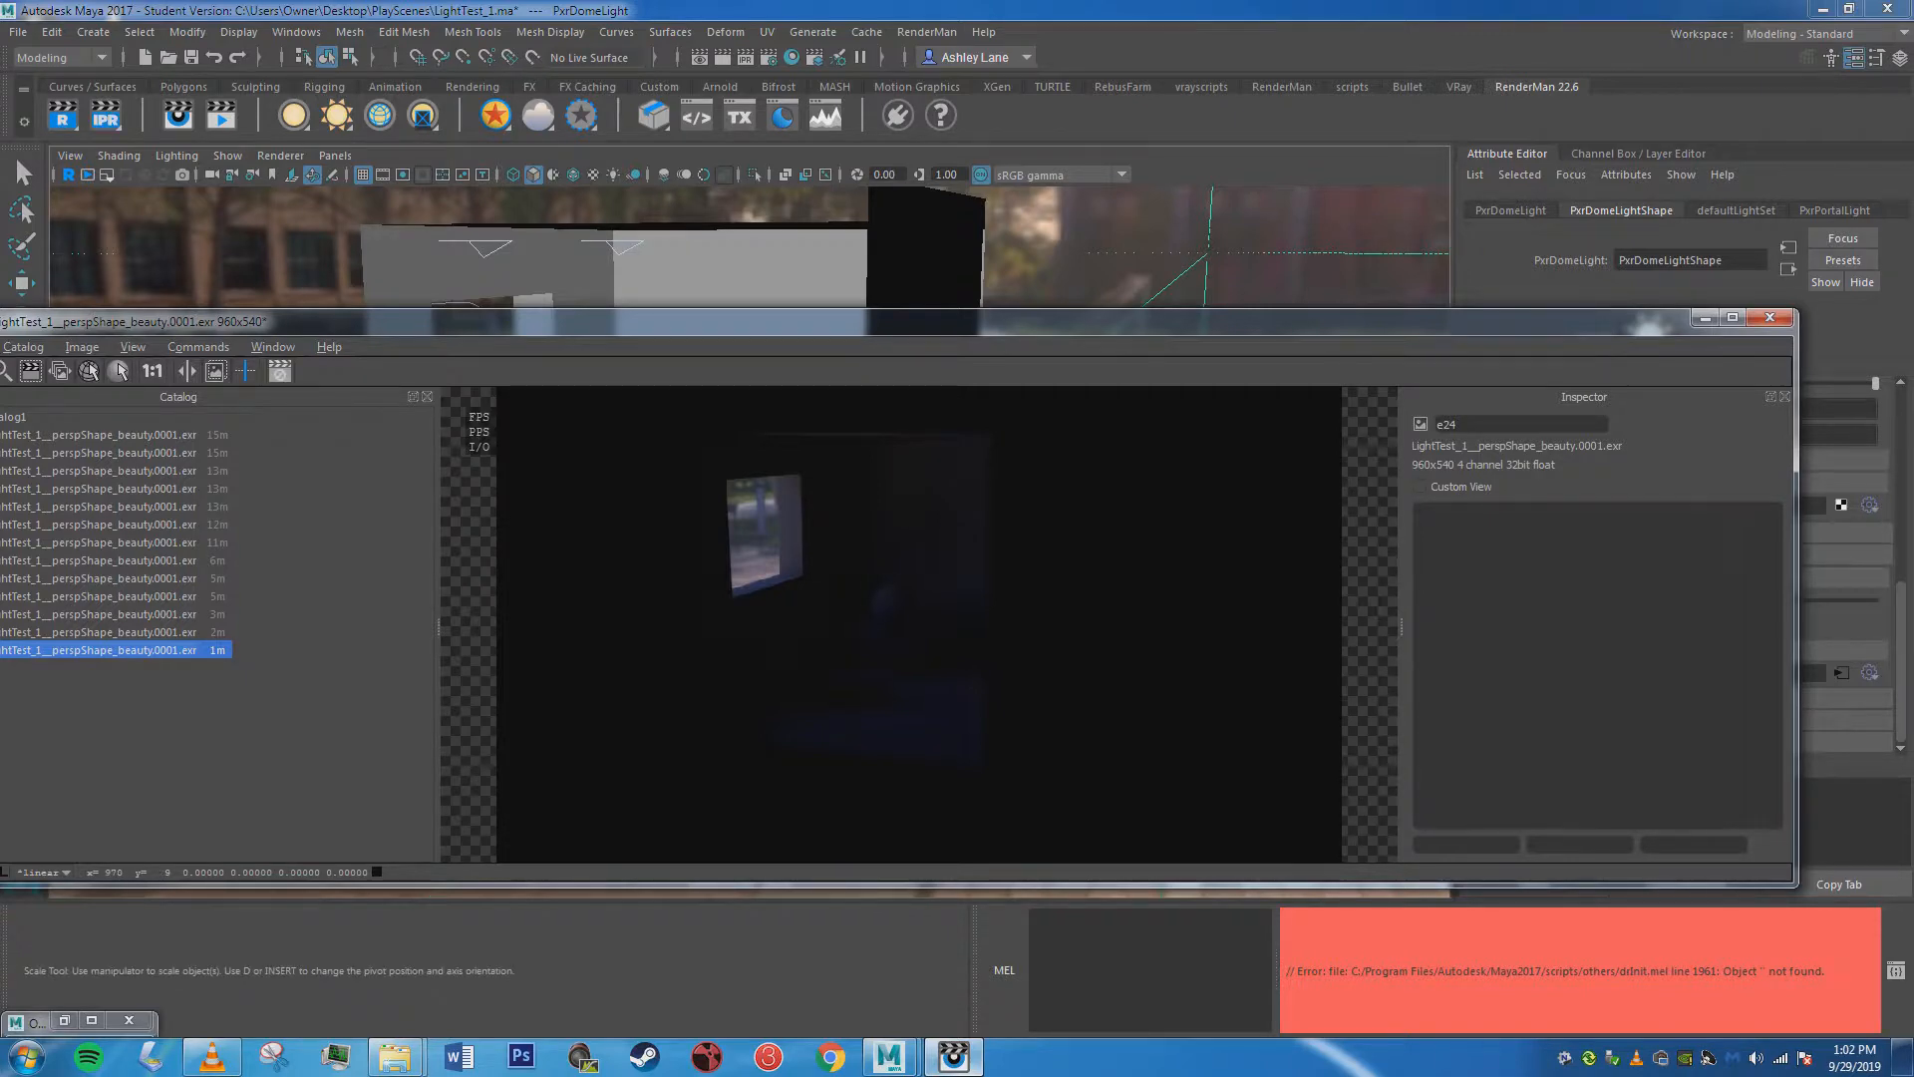
{"action": "left_click", "coordinate": [1704, 317]}
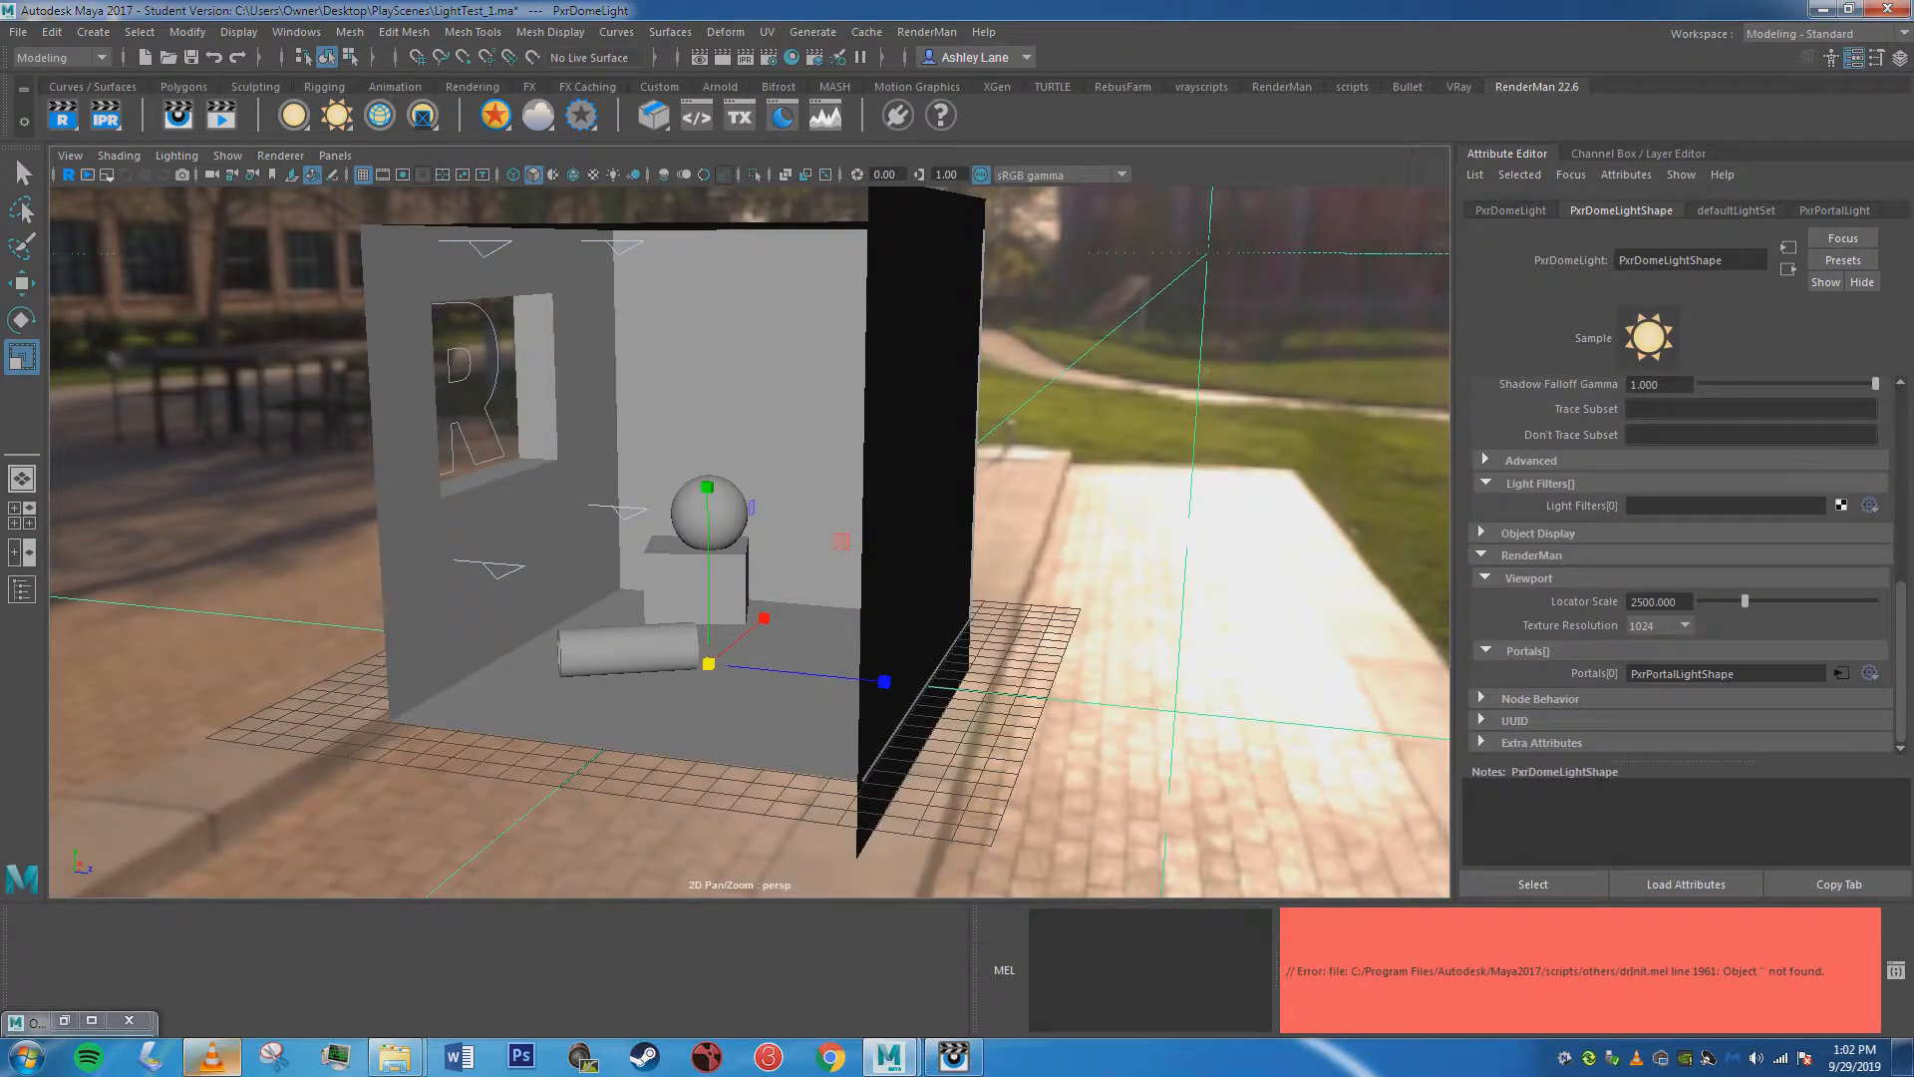
{"action": "left_click", "coordinate": [221, 1058]}
{"action": "left_click", "coordinate": [221, 1059]}
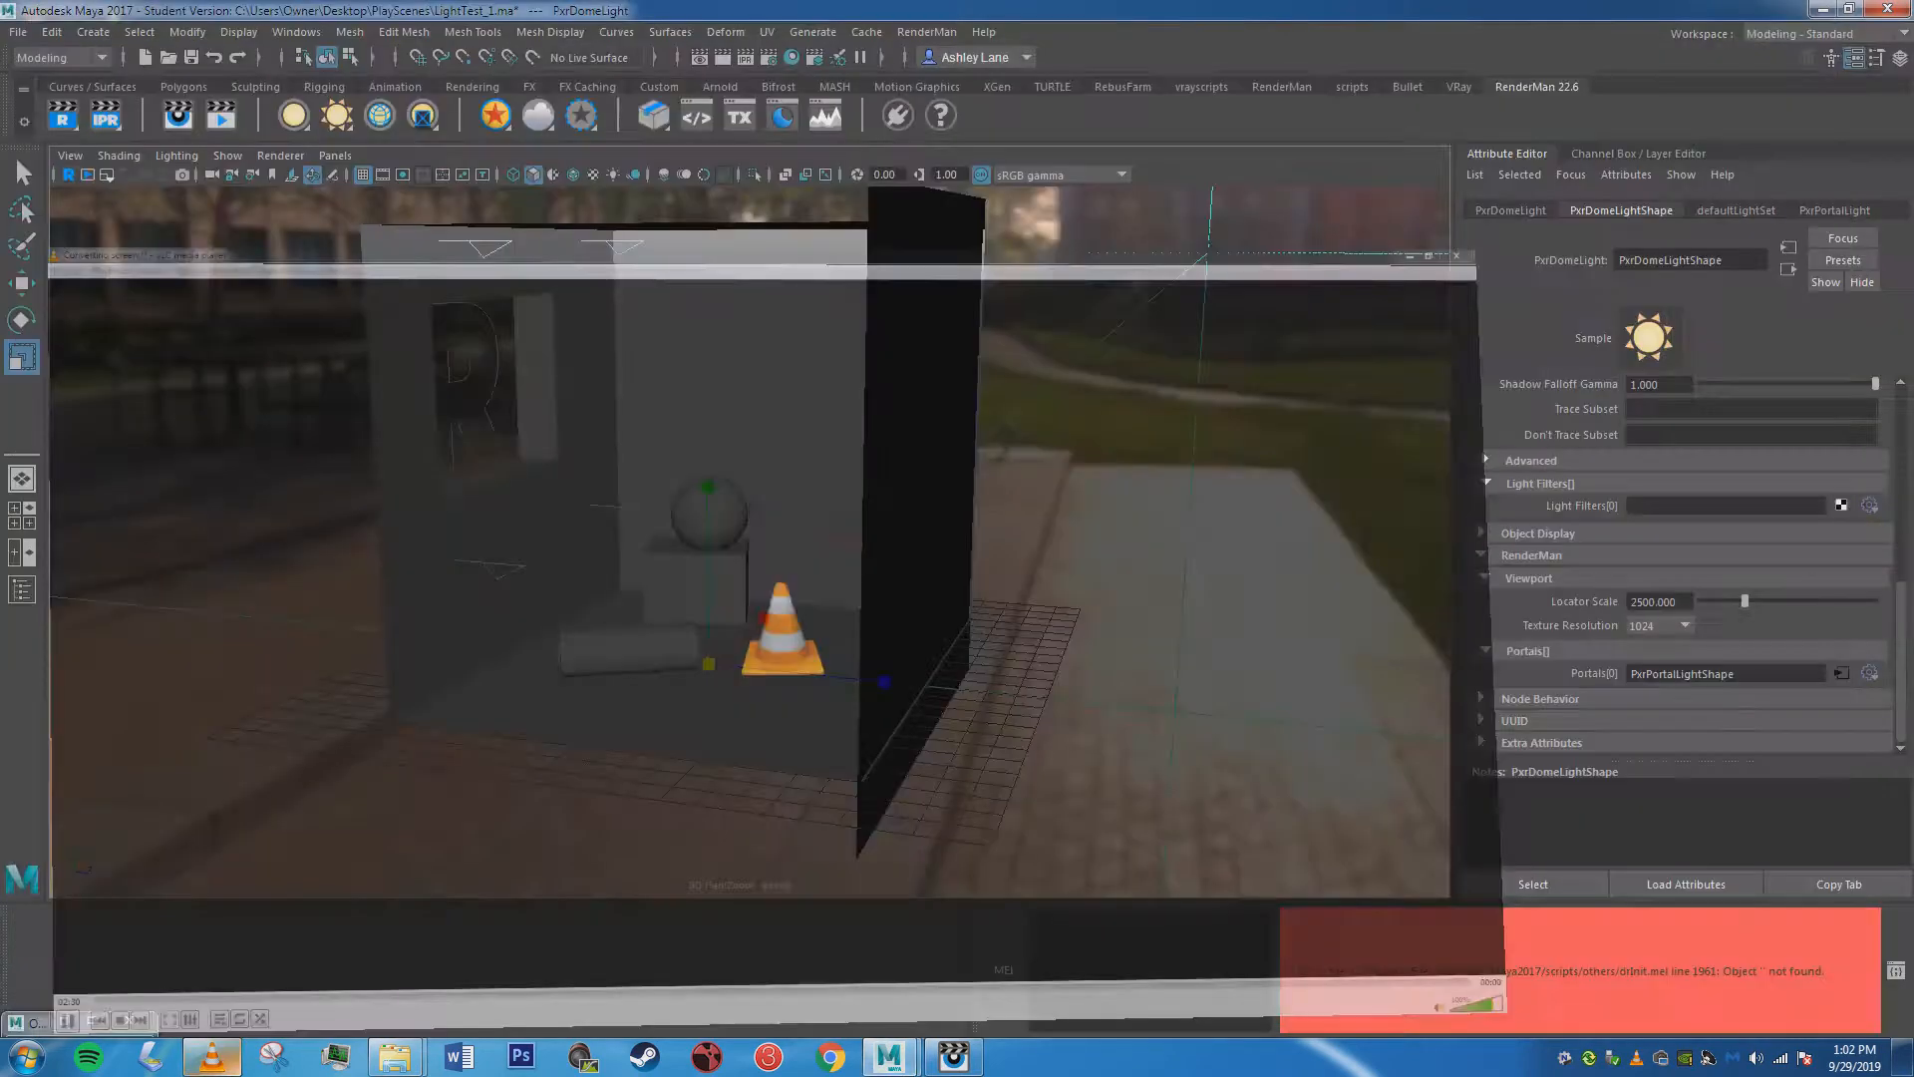
{"action": "left_click", "coordinate": [212, 1056]}
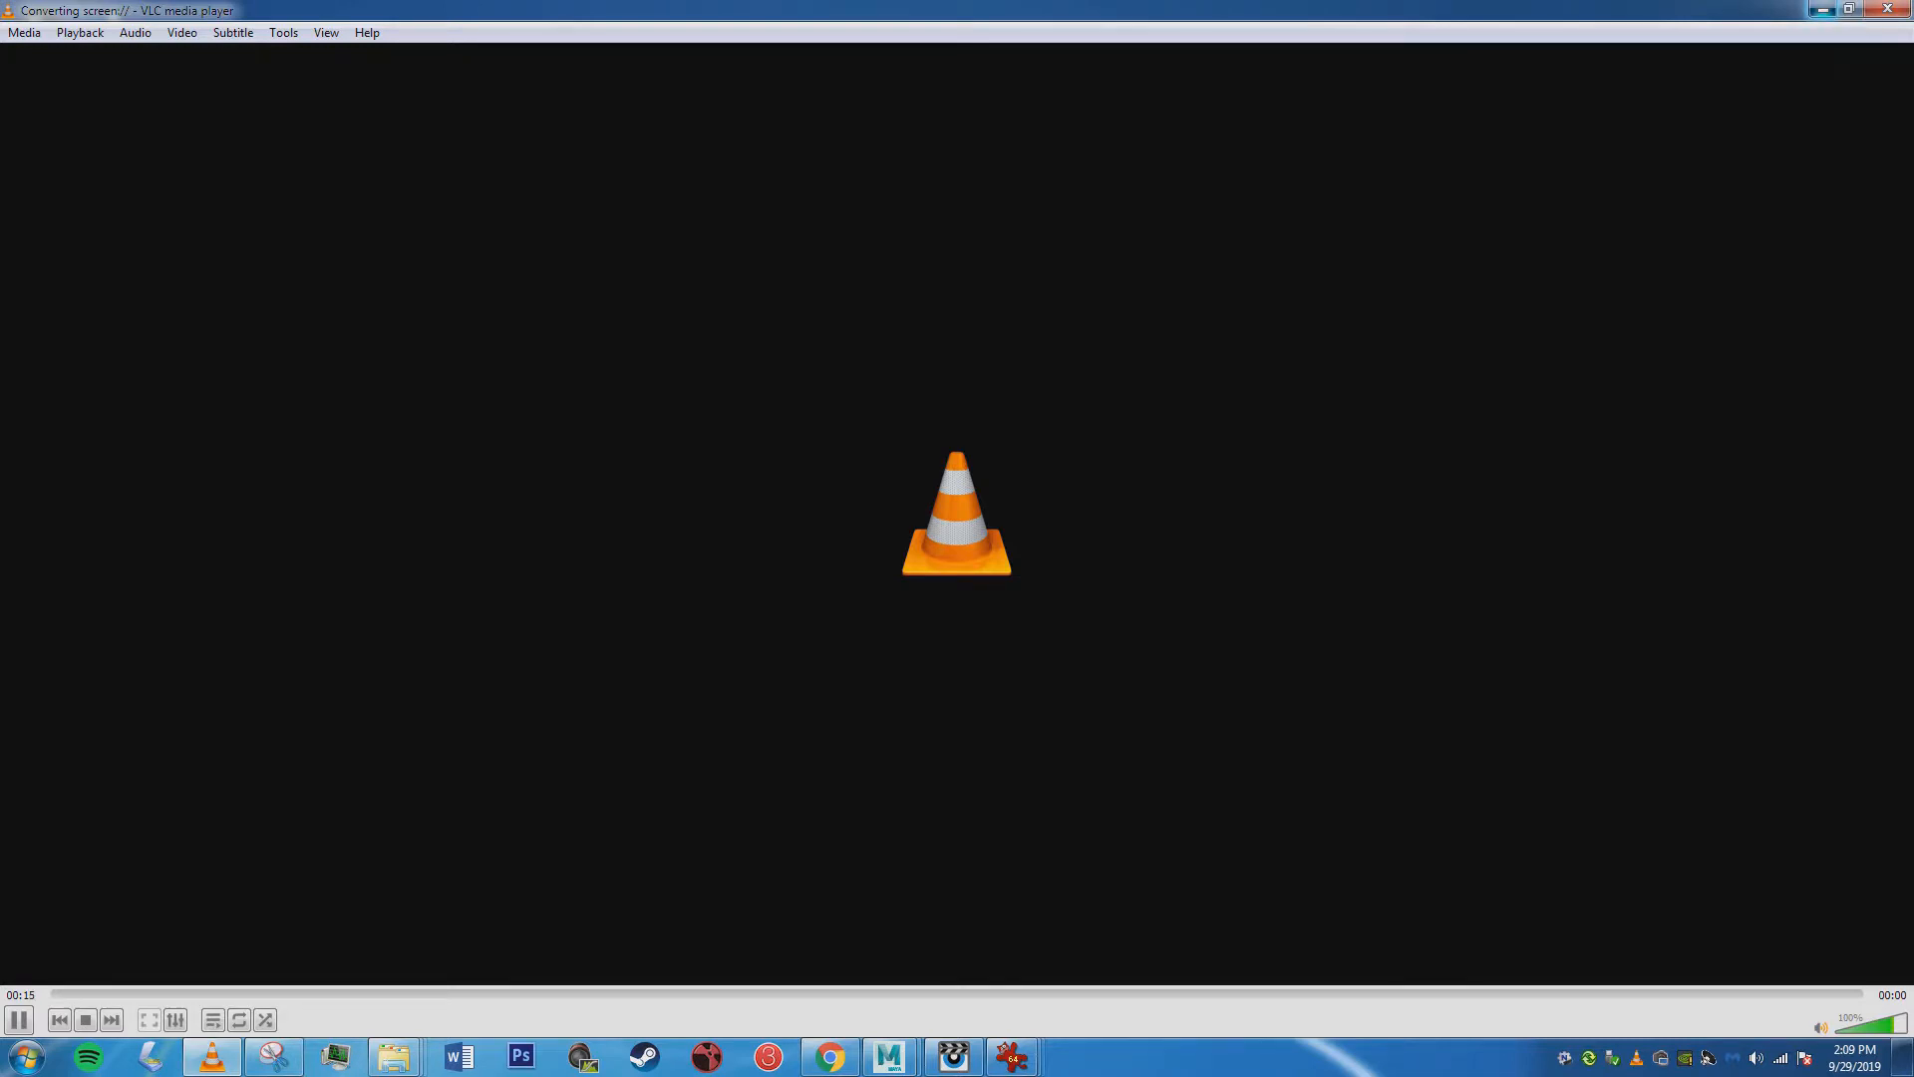
{"action": "left_click", "coordinate": [1822, 10]}
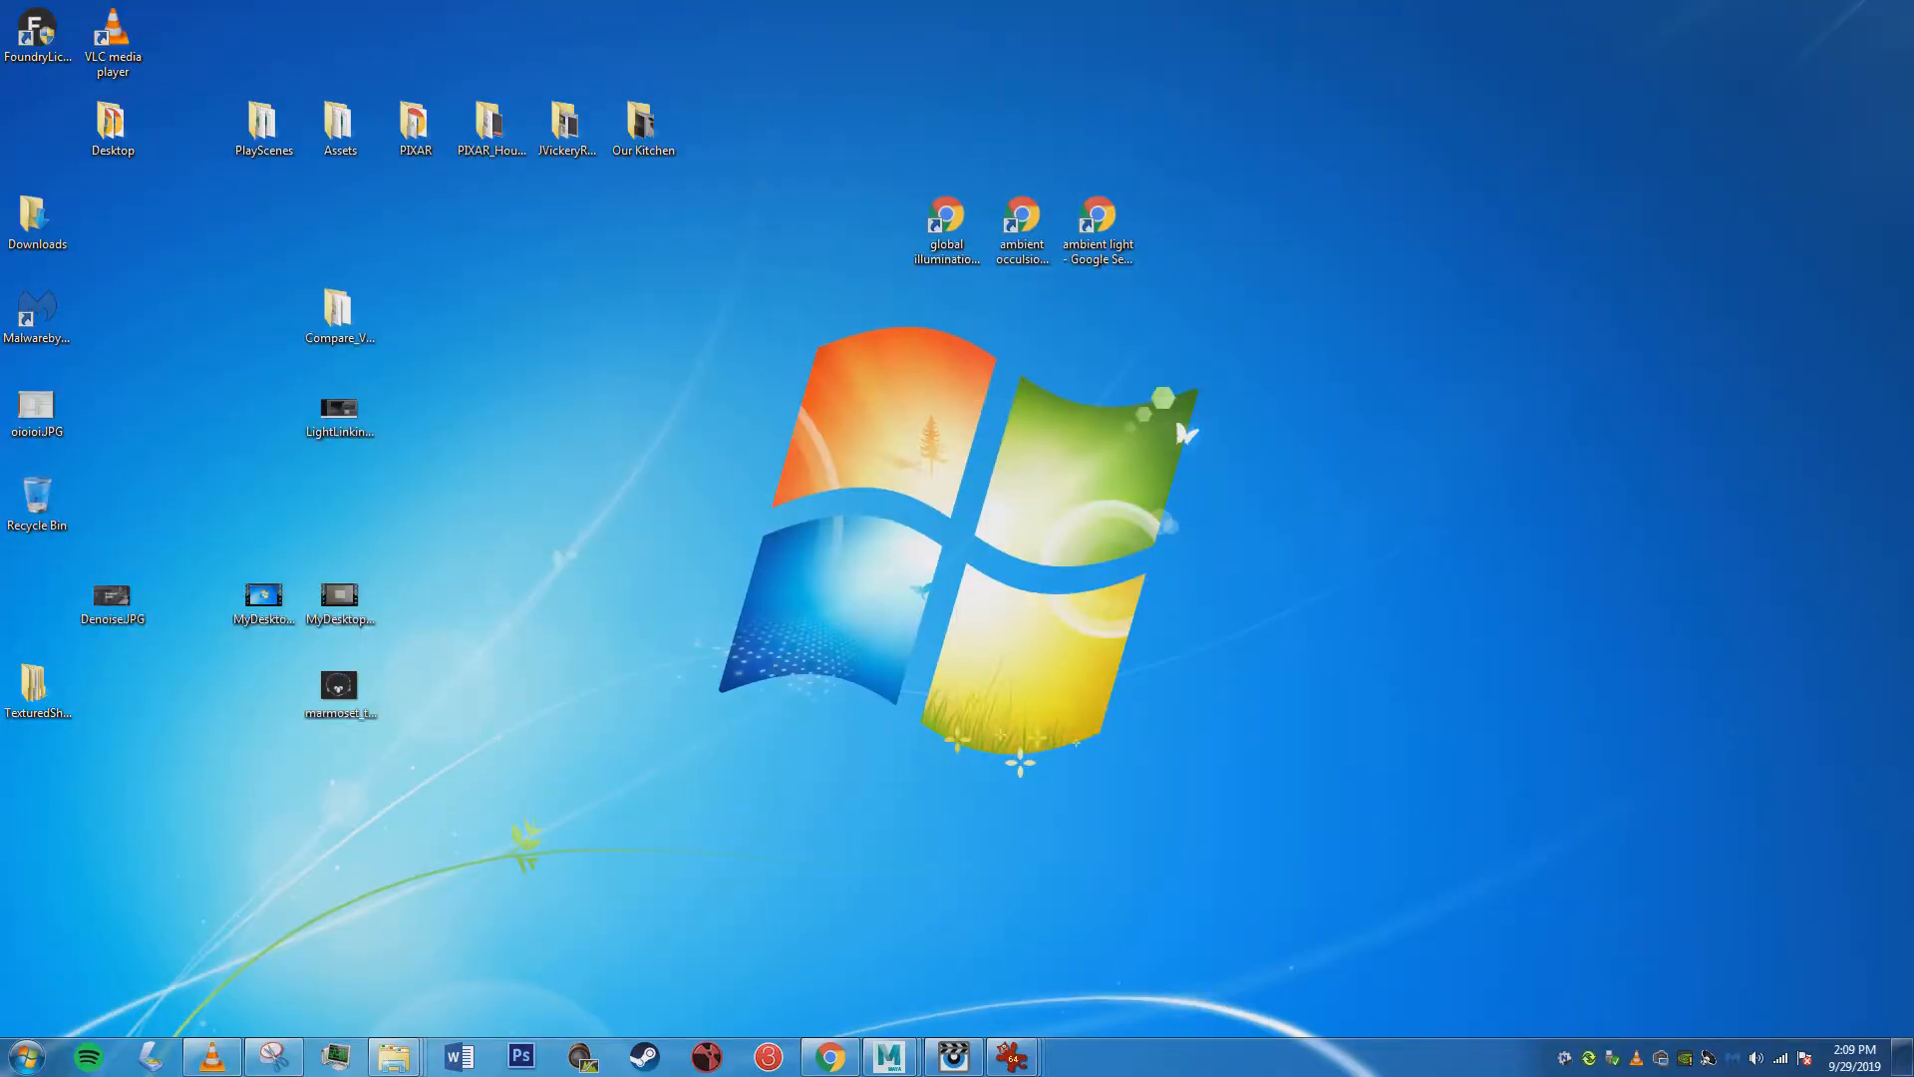
Switch to the open IrfanView images, close the duplicate LightLinking.JPG, and bring the remaining copy up for viewing.
{"action": "mouse_move", "coordinate": [1011, 1057]}
{"action": "mouse_move", "coordinate": [1124, 927]}
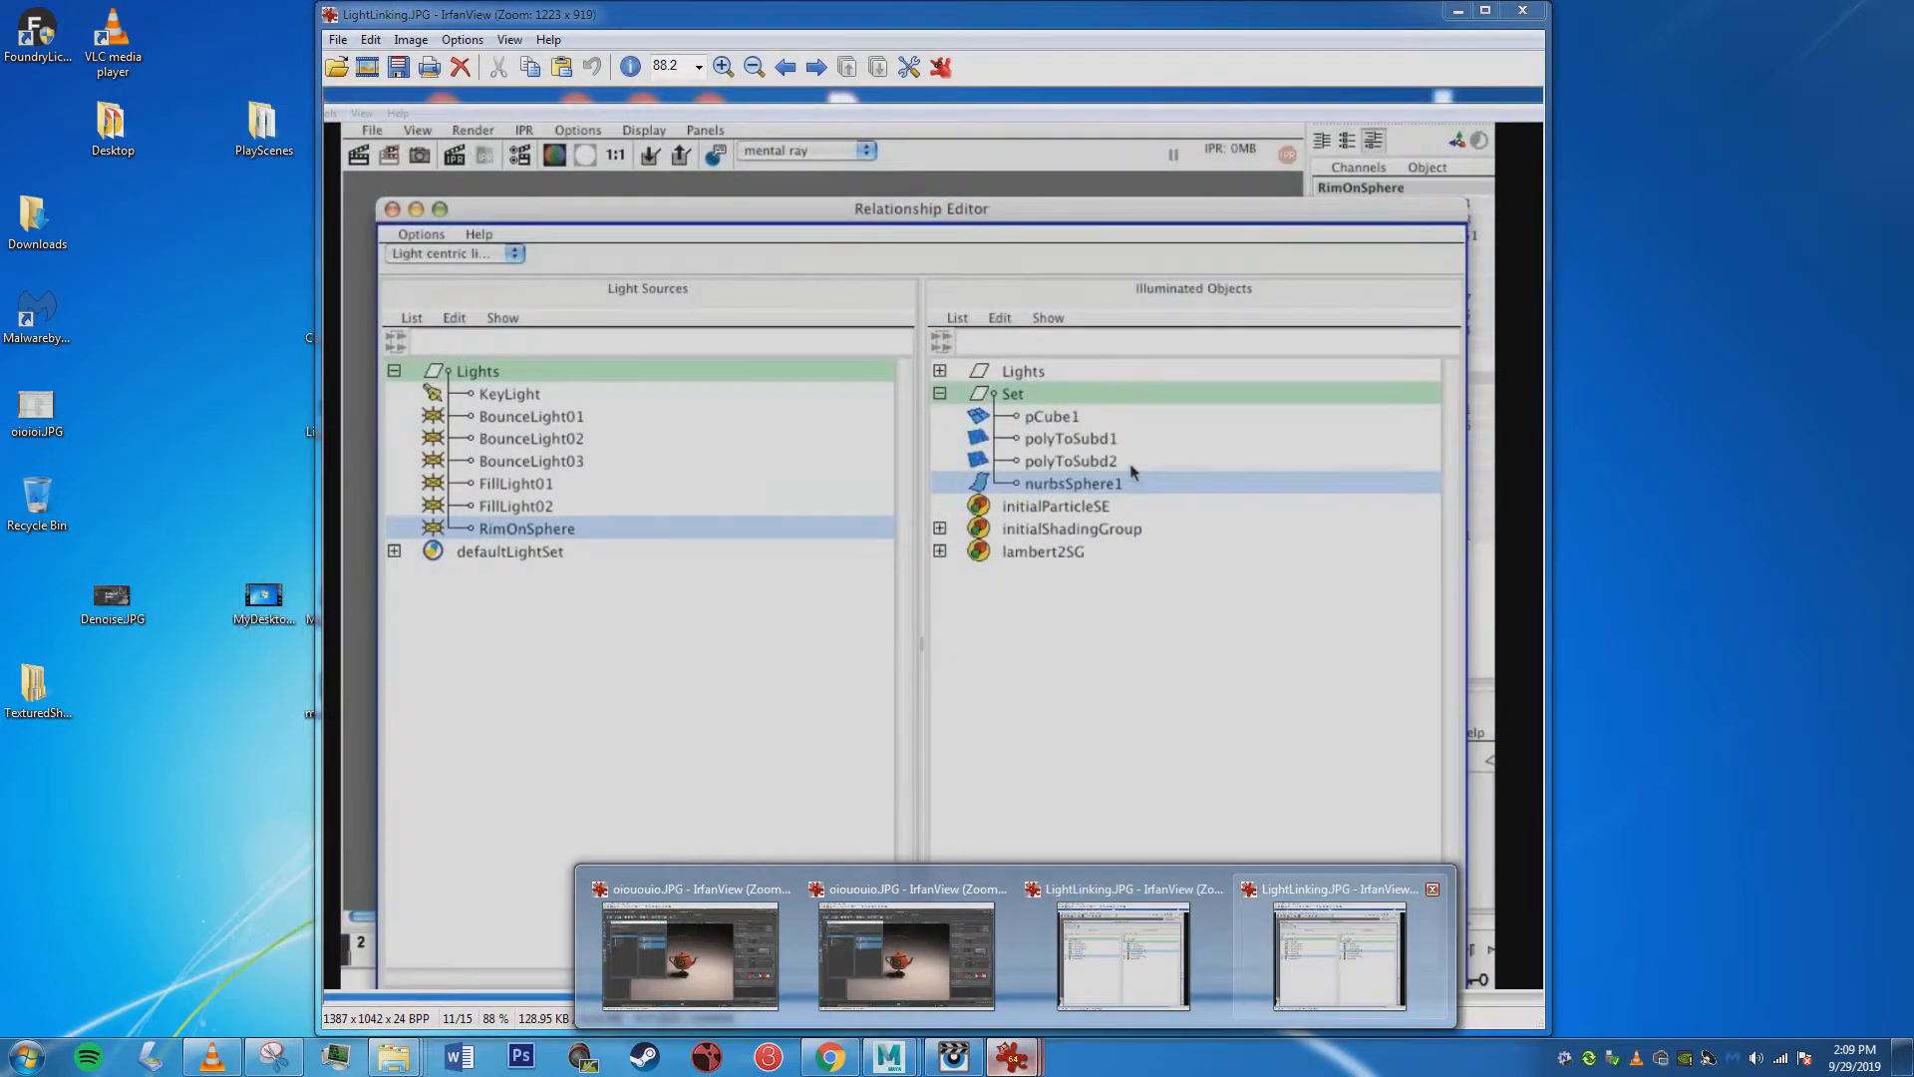
{"action": "left_click", "coordinate": [1432, 888]}
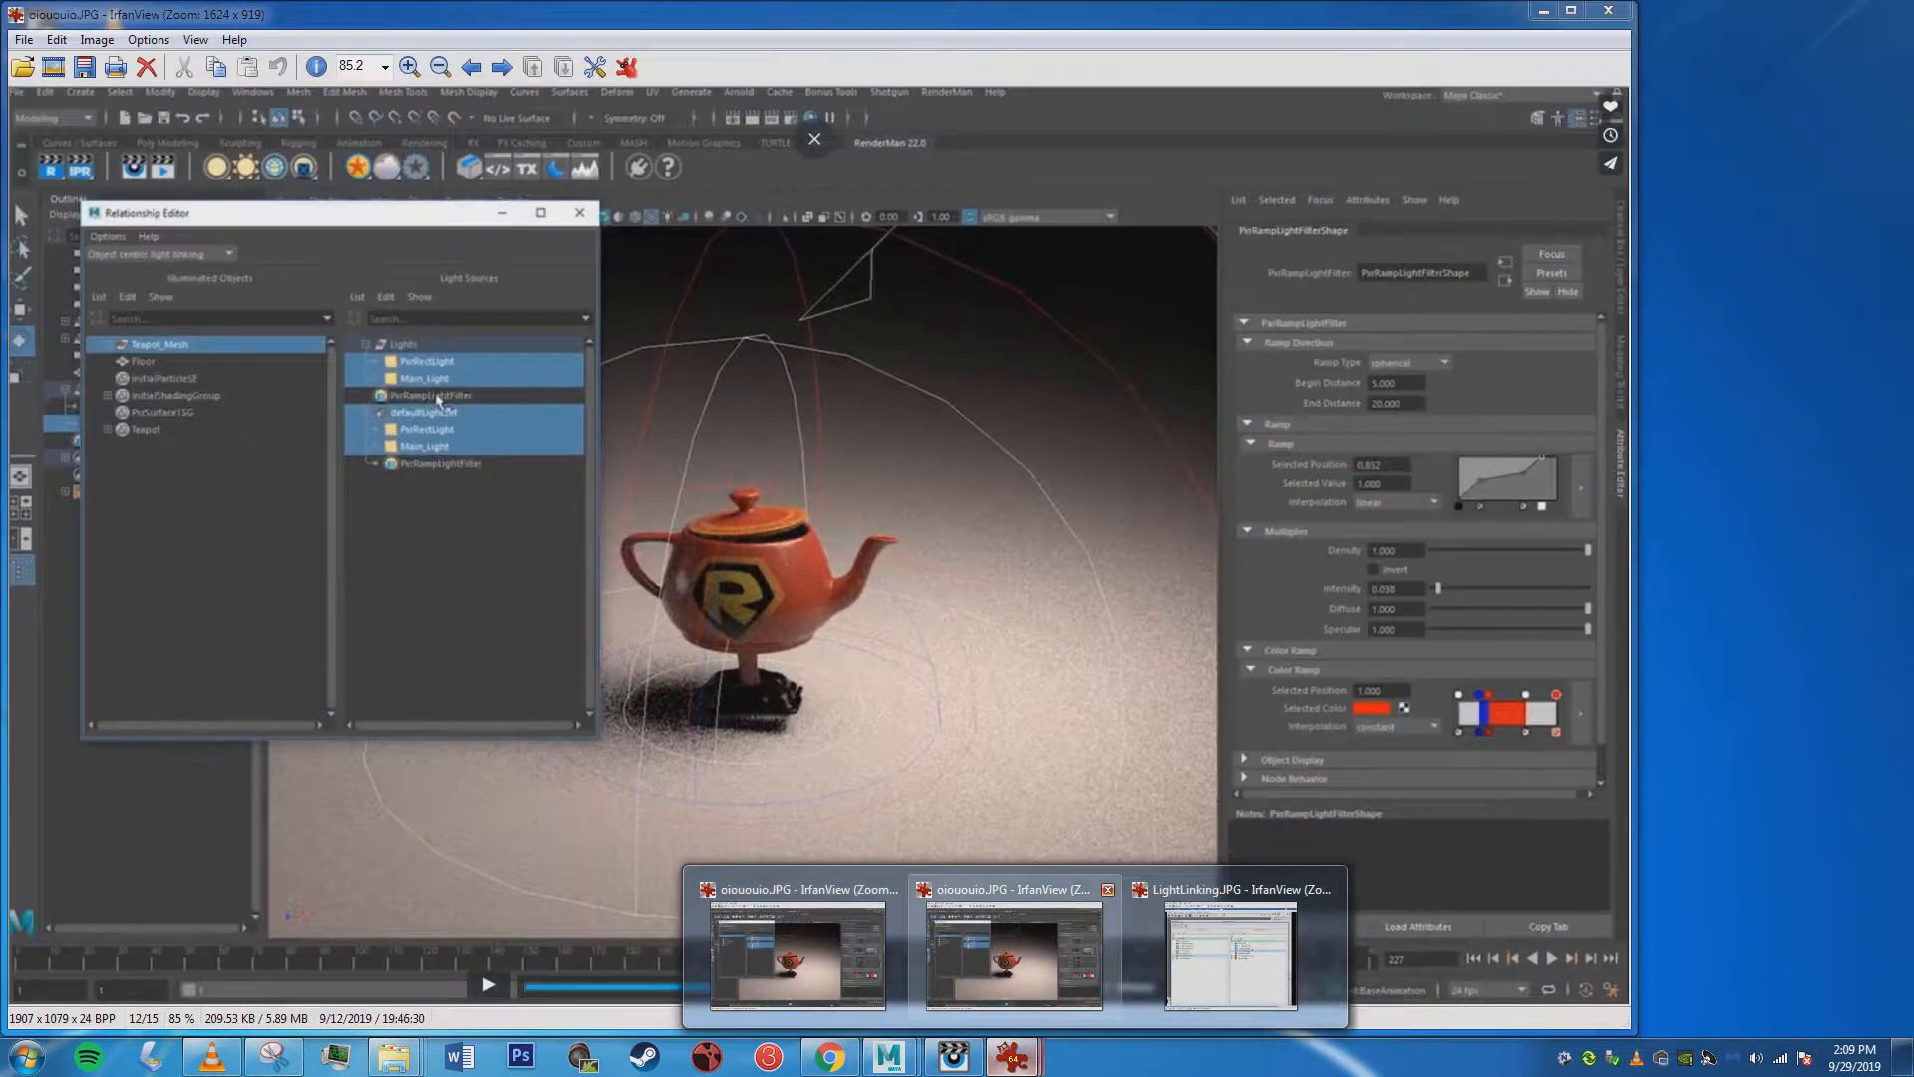
{"action": "left_click", "coordinate": [1107, 888]}
{"action": "left_click", "coordinate": [1113, 902]}
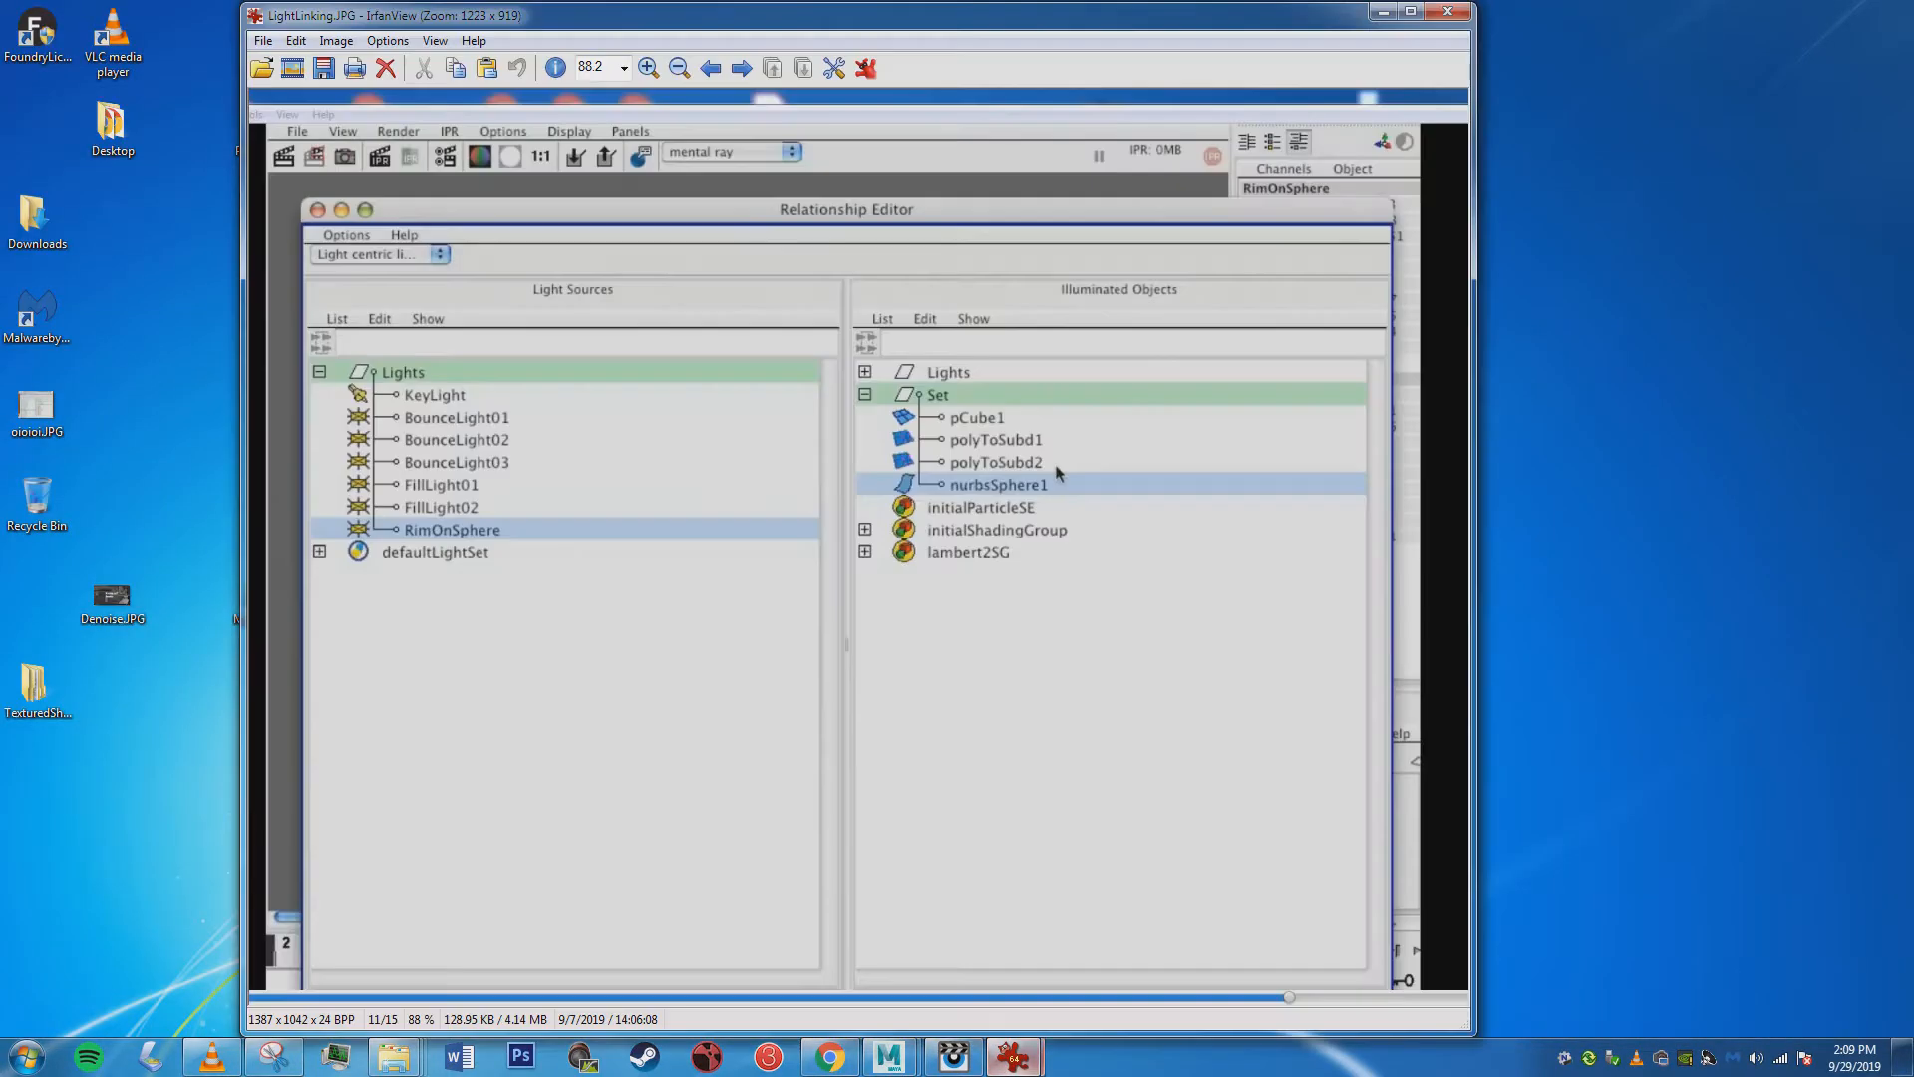
{"action": "left_click_drag", "start_coordinate": [1059, 474], "coordinate": [1207, 484]}
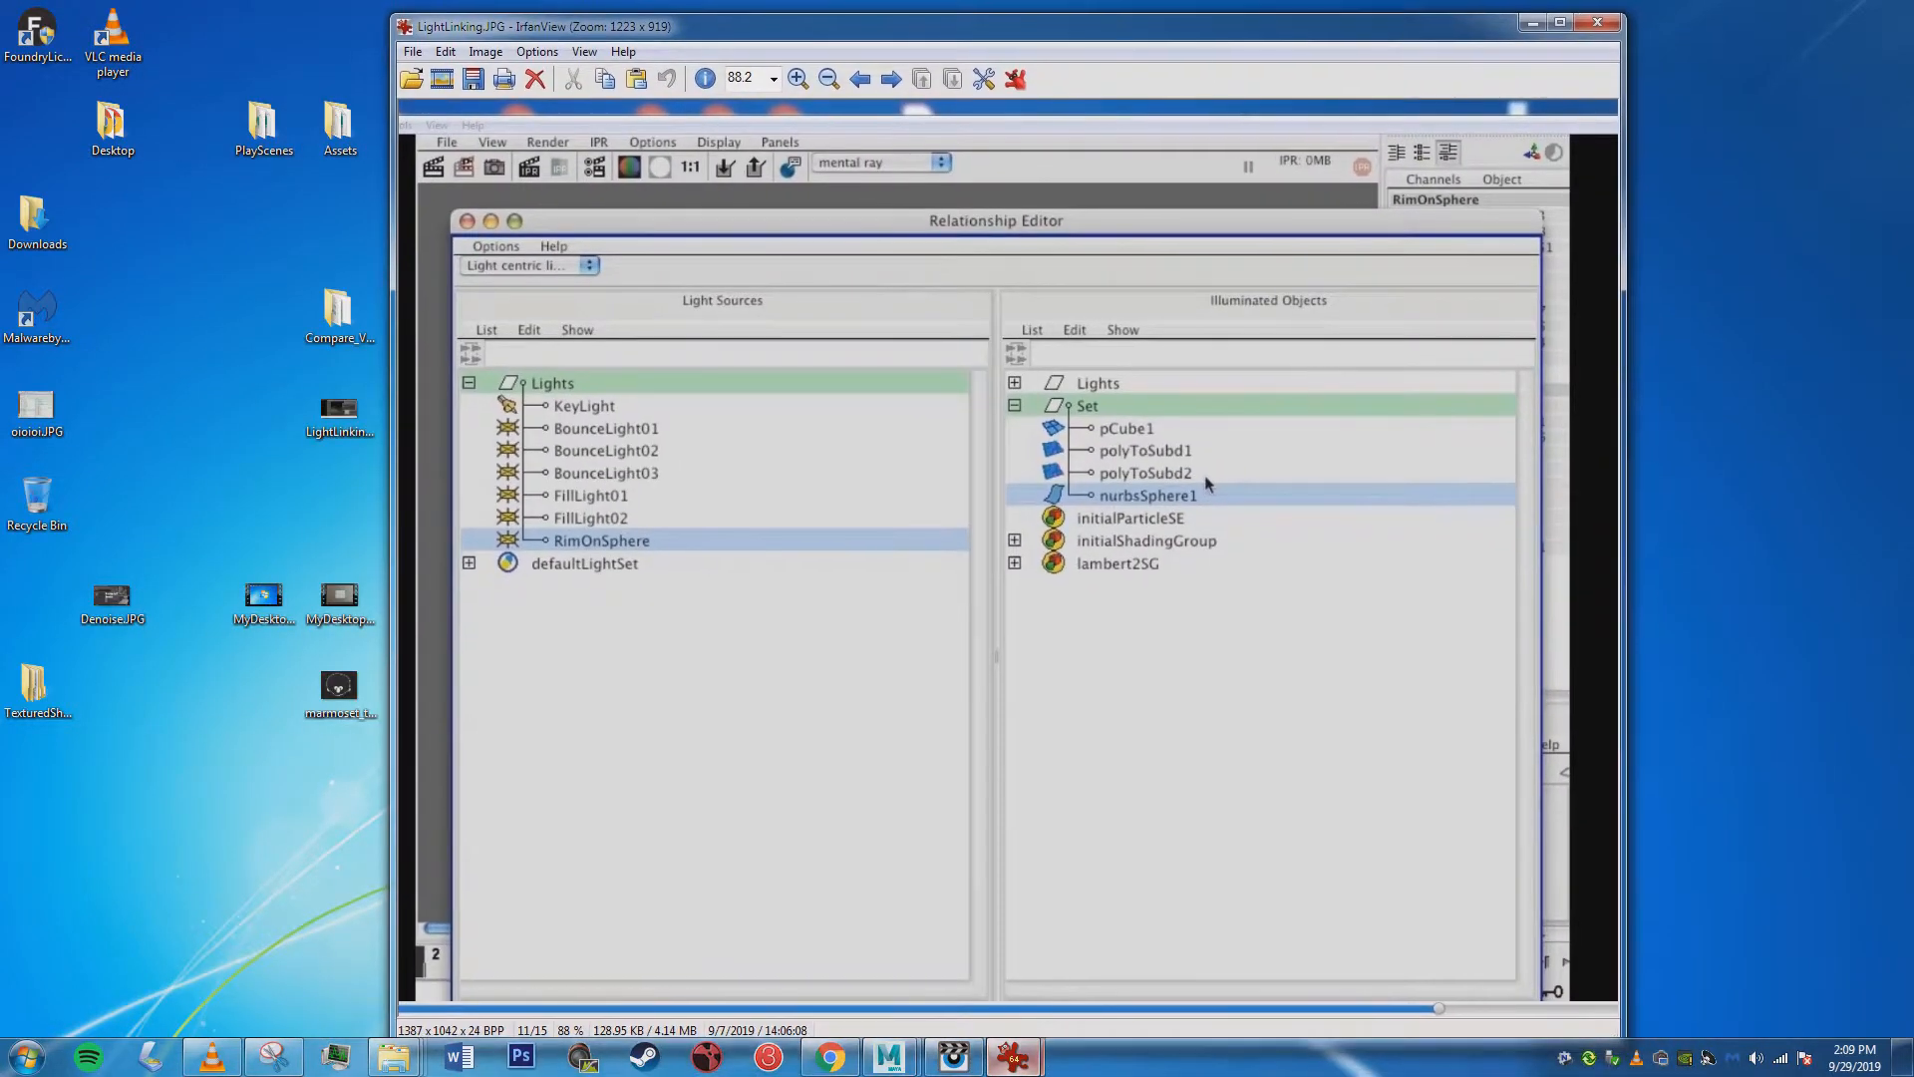
Switch to the Maya LightLinking_RoomT scene, move the Outliner clear of the objects, and set the Relationship Editor to light-centric light linking.
{"action": "mouse_move", "coordinate": [889, 1057]}
{"action": "left_click", "coordinate": [1067, 947]}
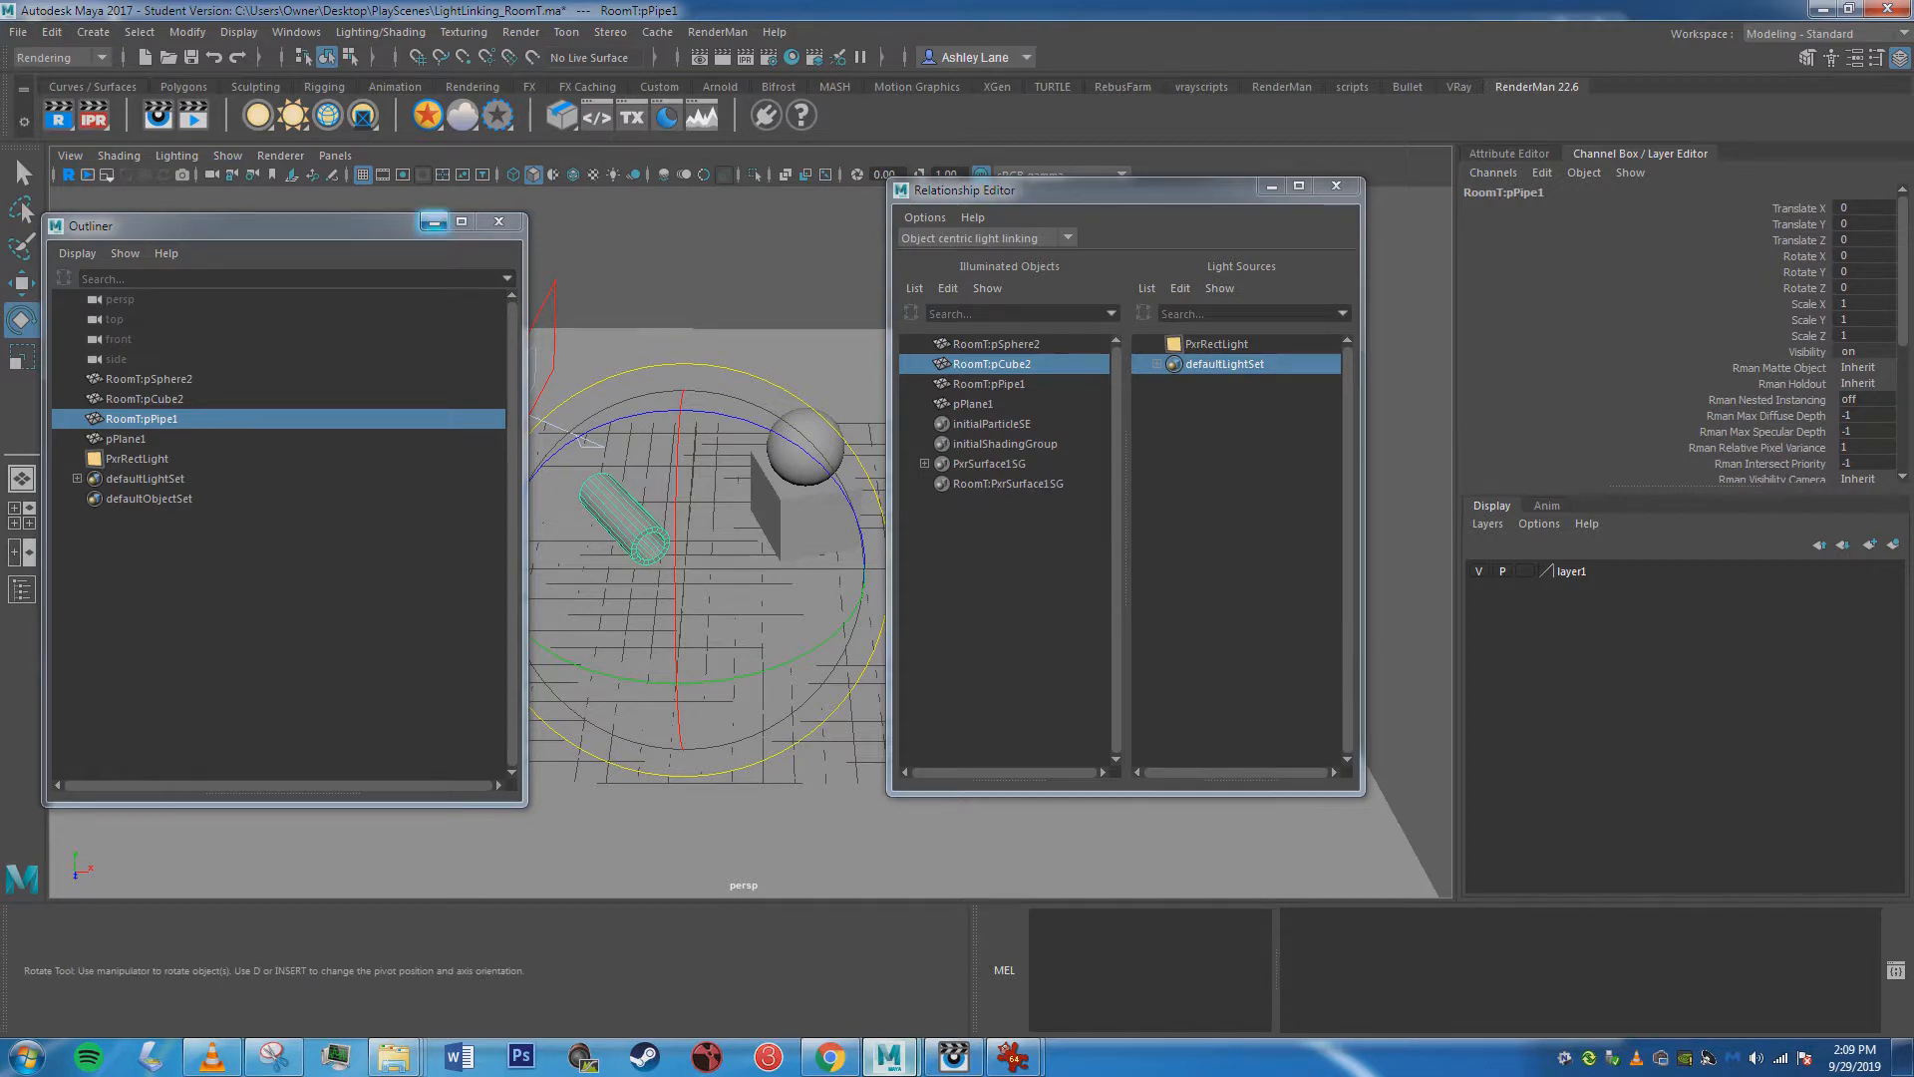
{"action": "left_click_drag", "start_coordinate": [383, 225], "coordinate": [457, 560]}
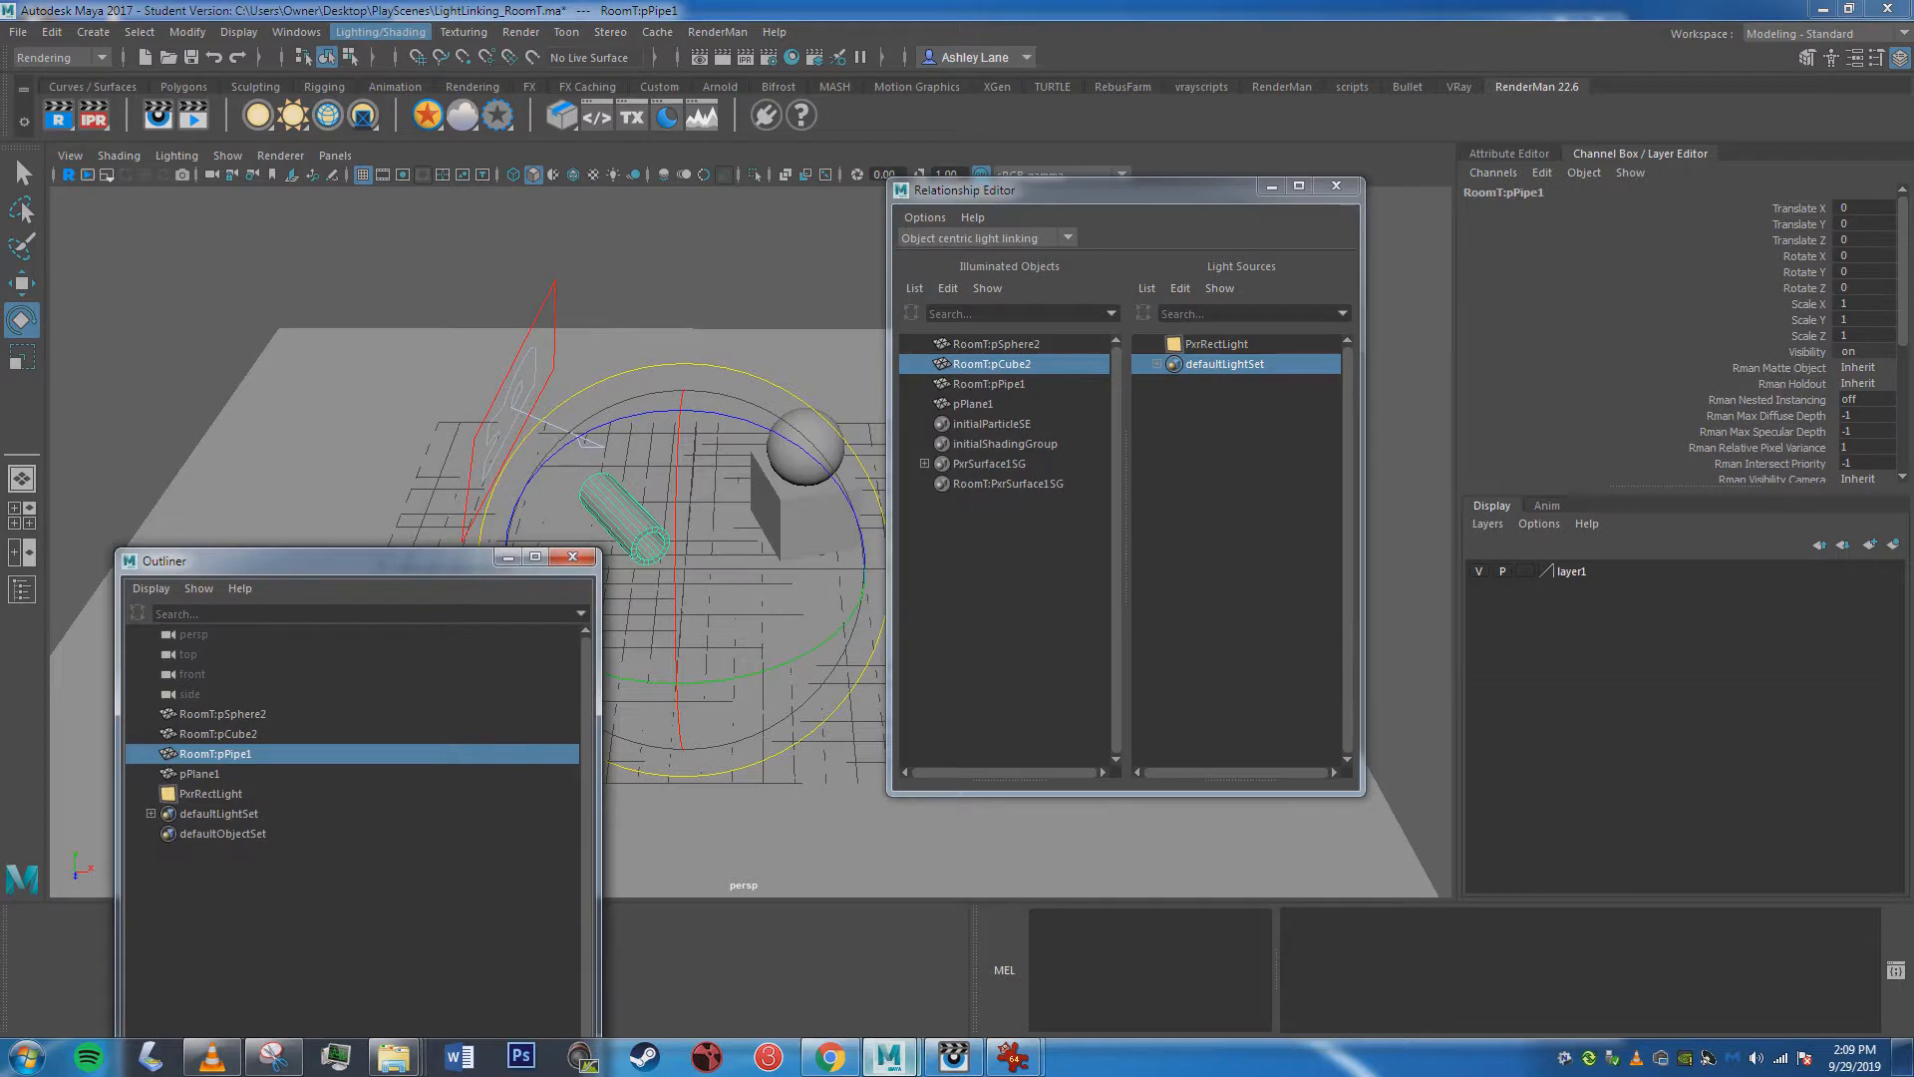
{"action": "left_click", "coordinate": [380, 32]}
{"action": "mouse_move", "coordinate": [416, 213]}
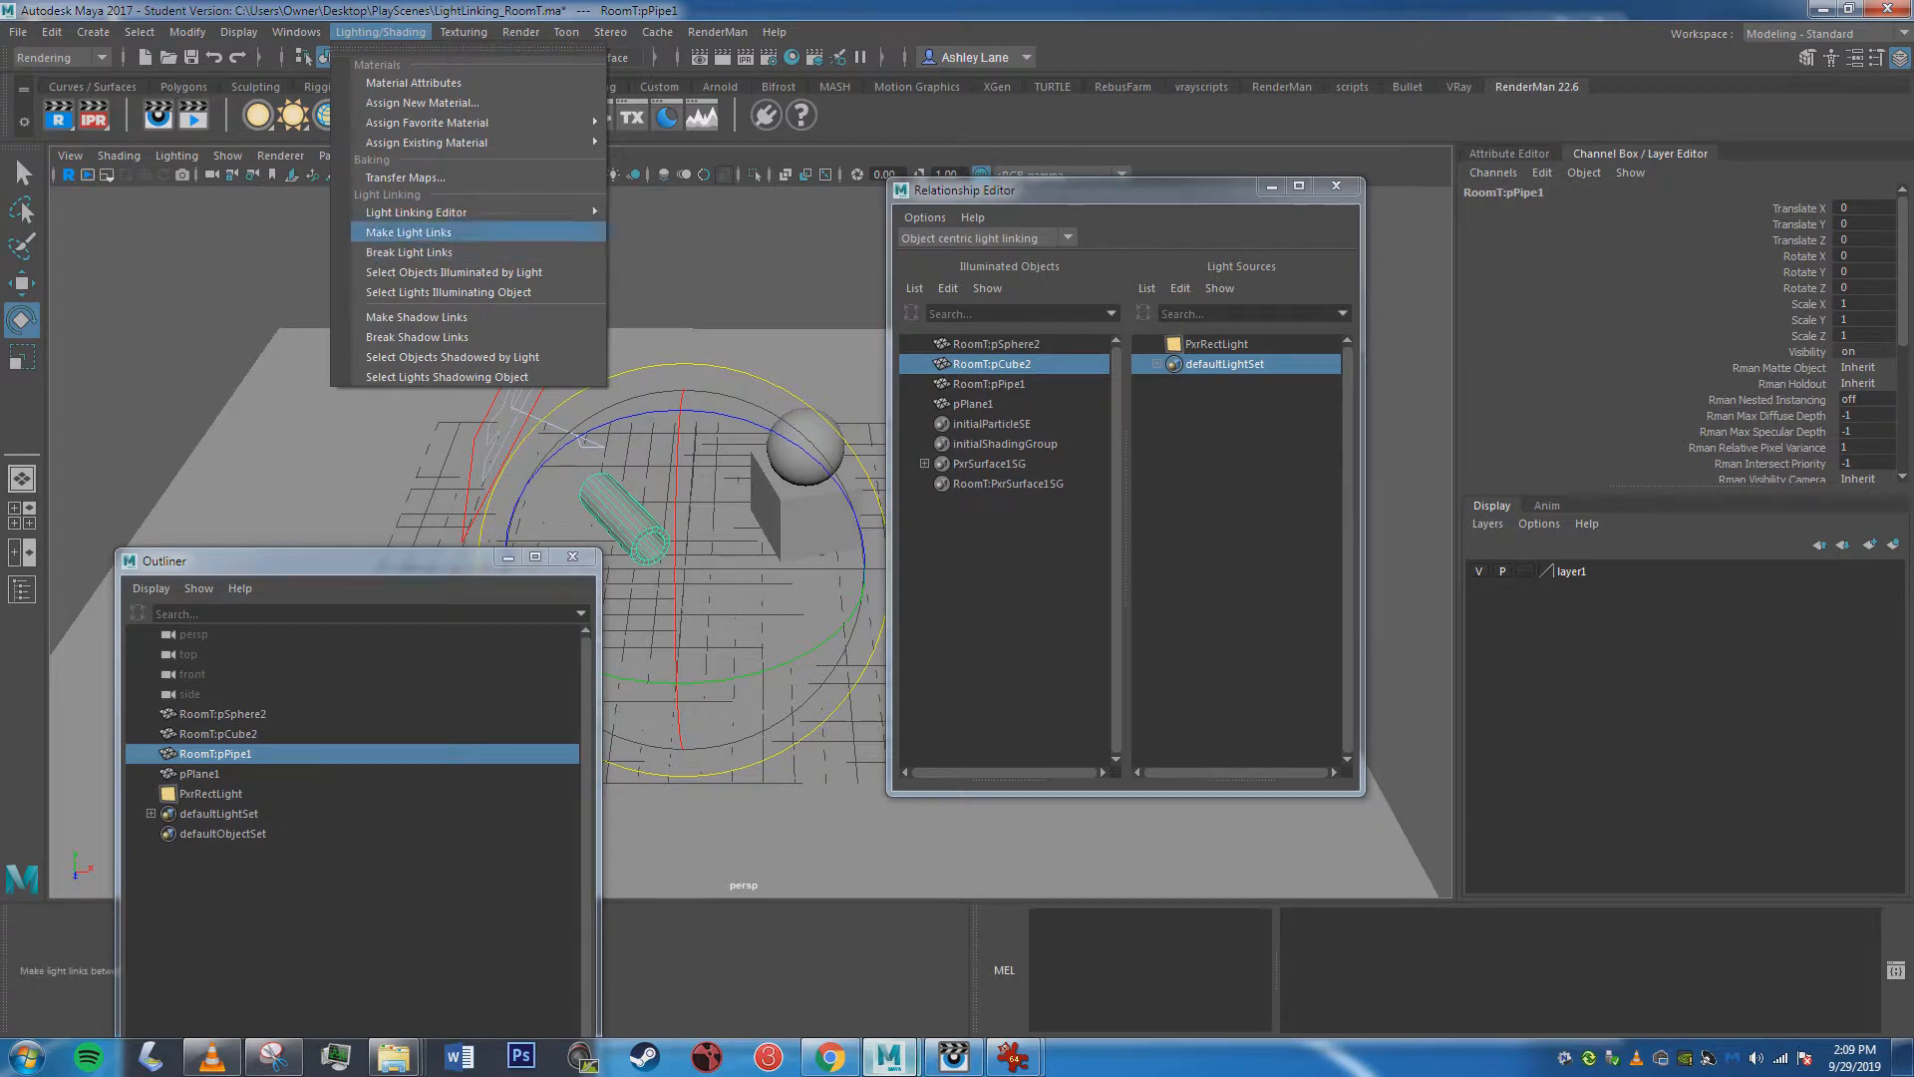
{"action": "left_click", "coordinate": [663, 229]}
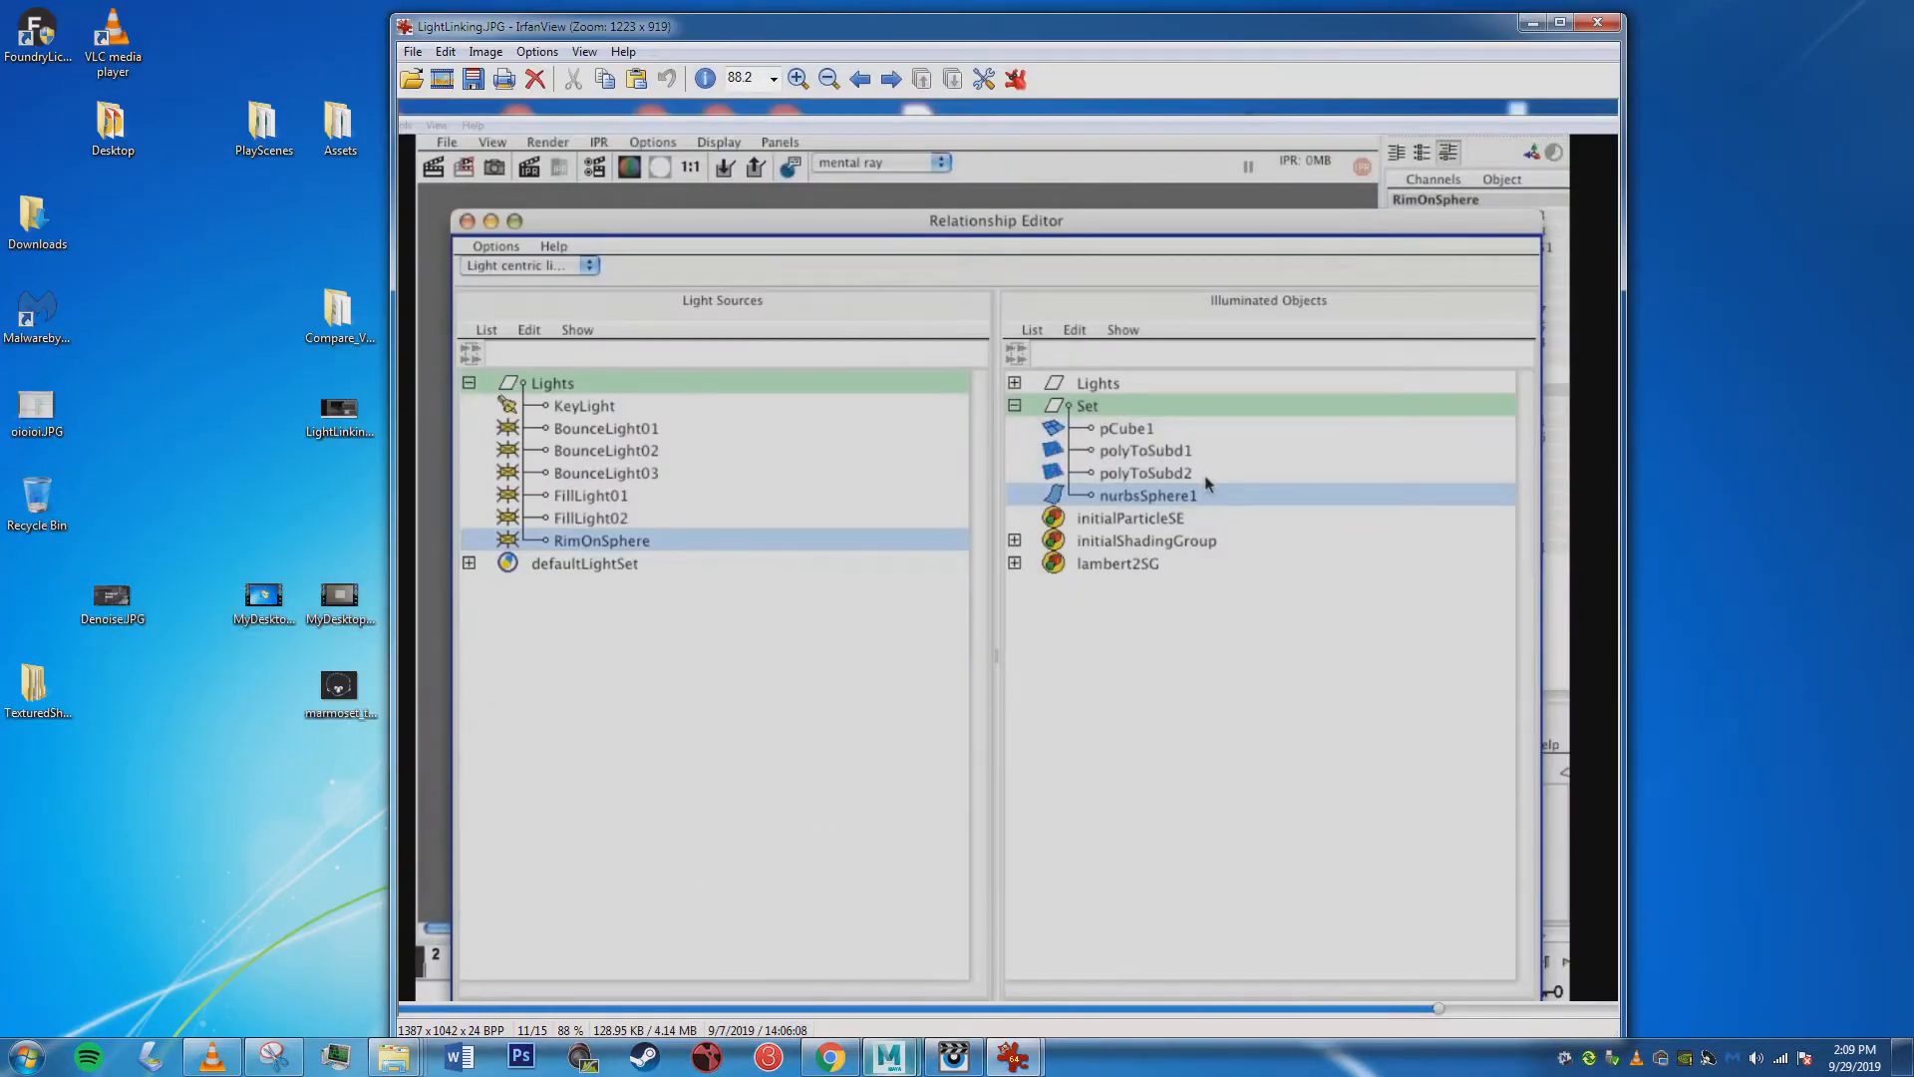
Put the LightLinking.JPG reference away, return to Maya, and set the Relationship Editor to object-centric light linking.
{"action": "left_click_drag", "start_coordinate": [997, 27], "coordinate": [811, 30]}
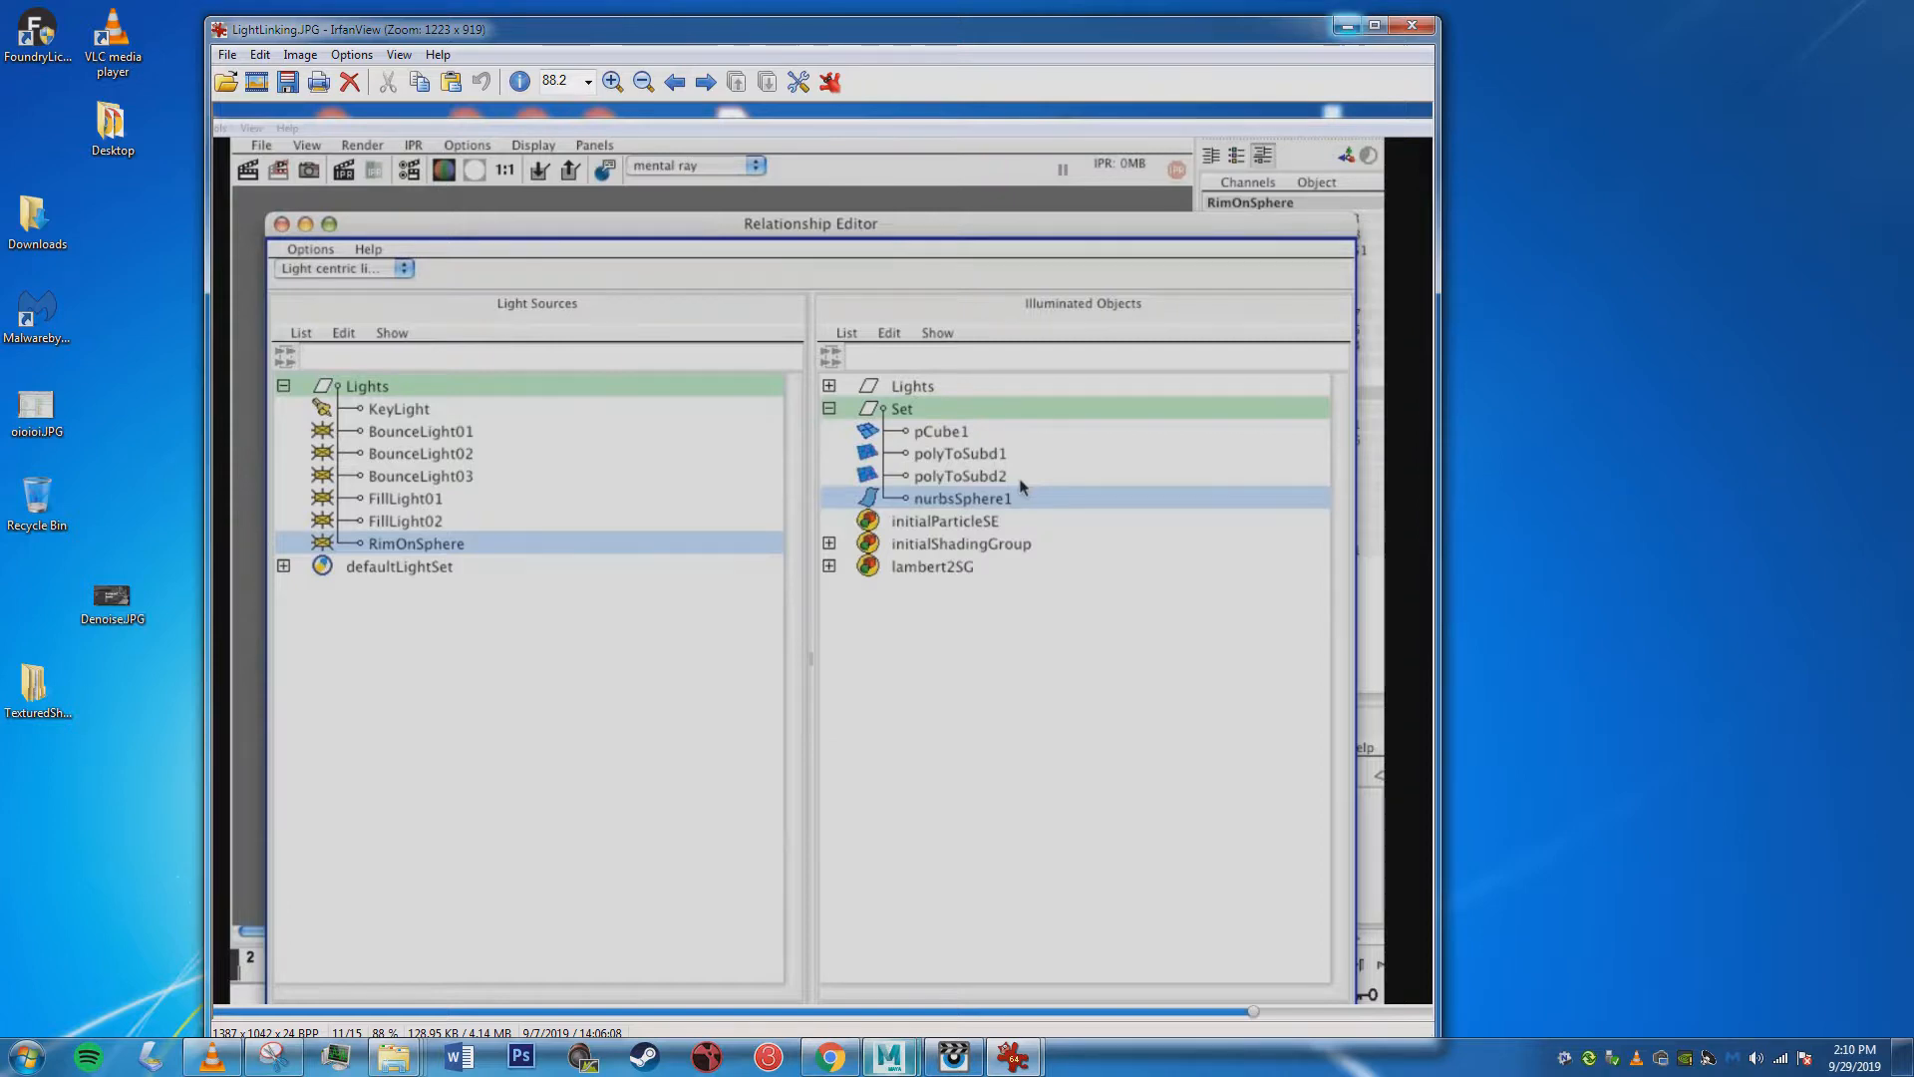
{"action": "key", "text": "Escape"}
{"action": "mouse_move", "coordinate": [889, 1057]}
{"action": "left_click", "coordinate": [1000, 955]}
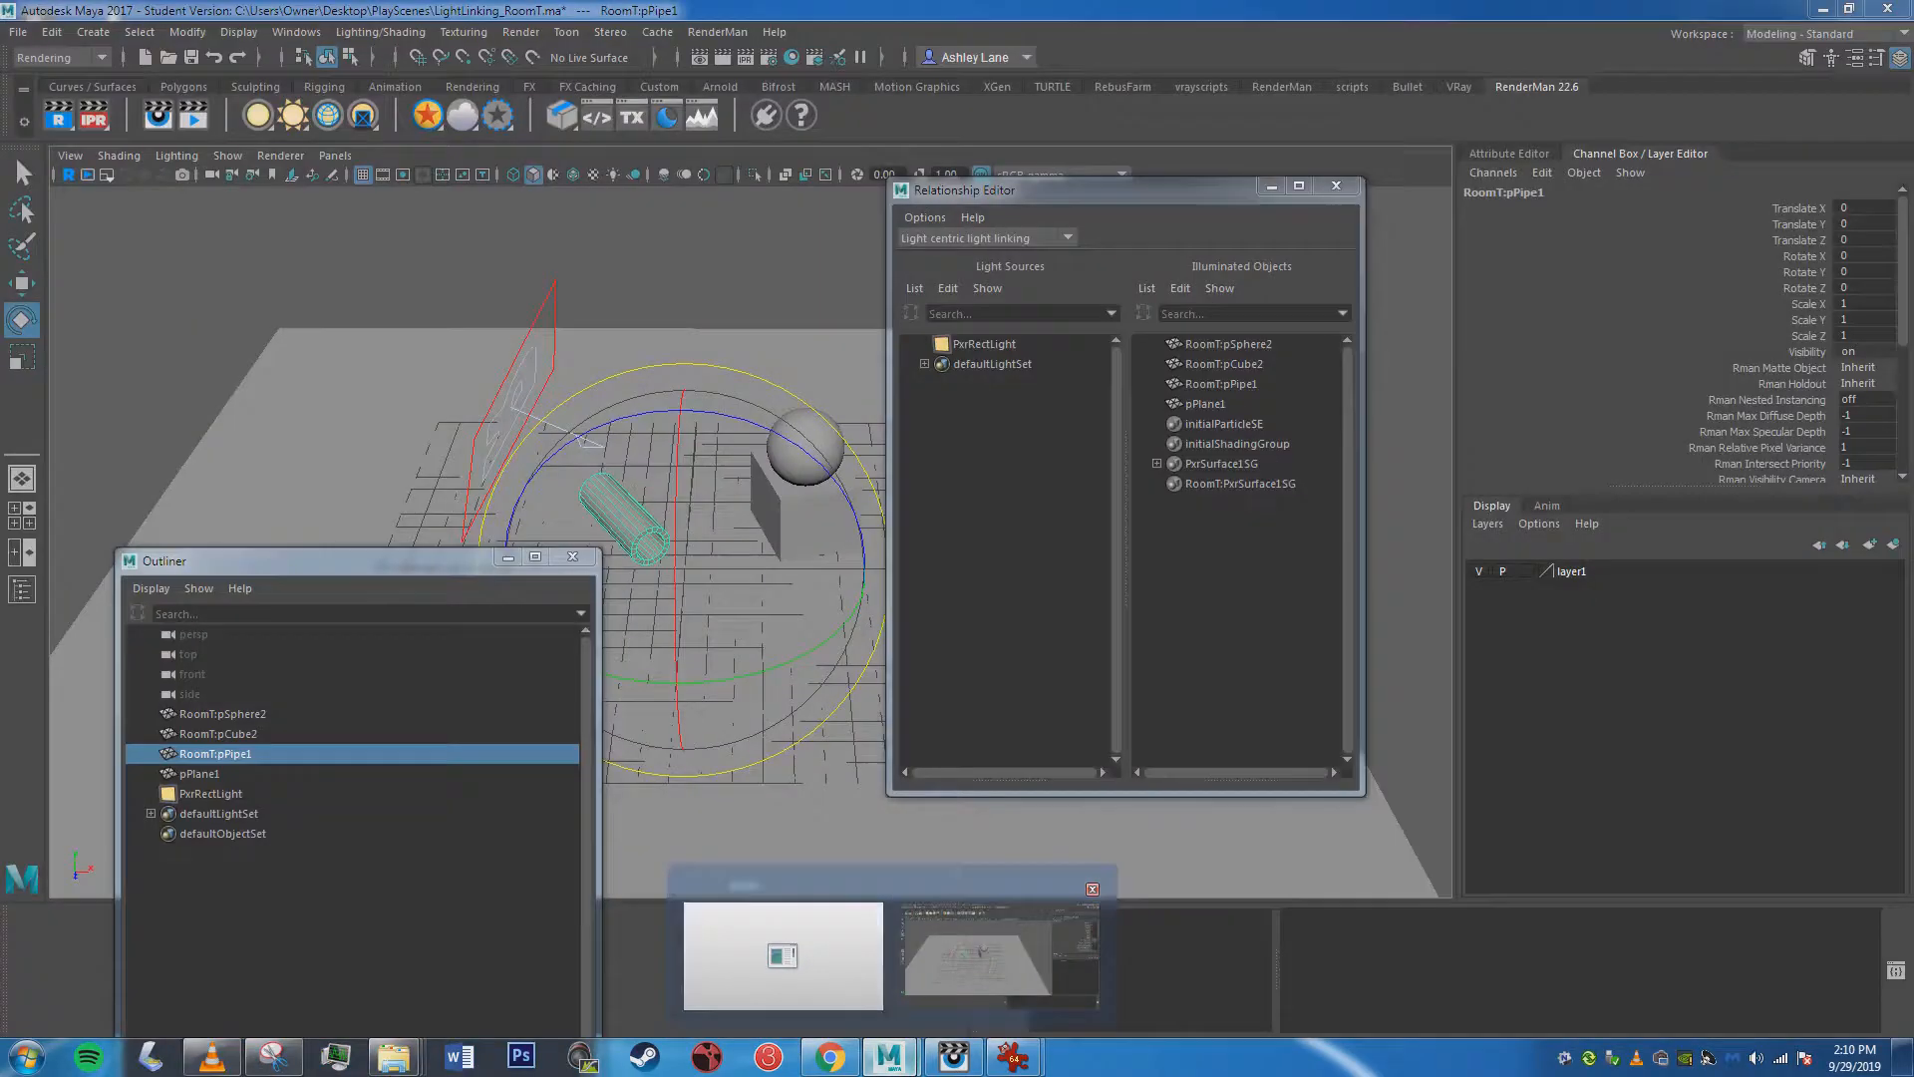
{"action": "left_click", "coordinate": [380, 32]}
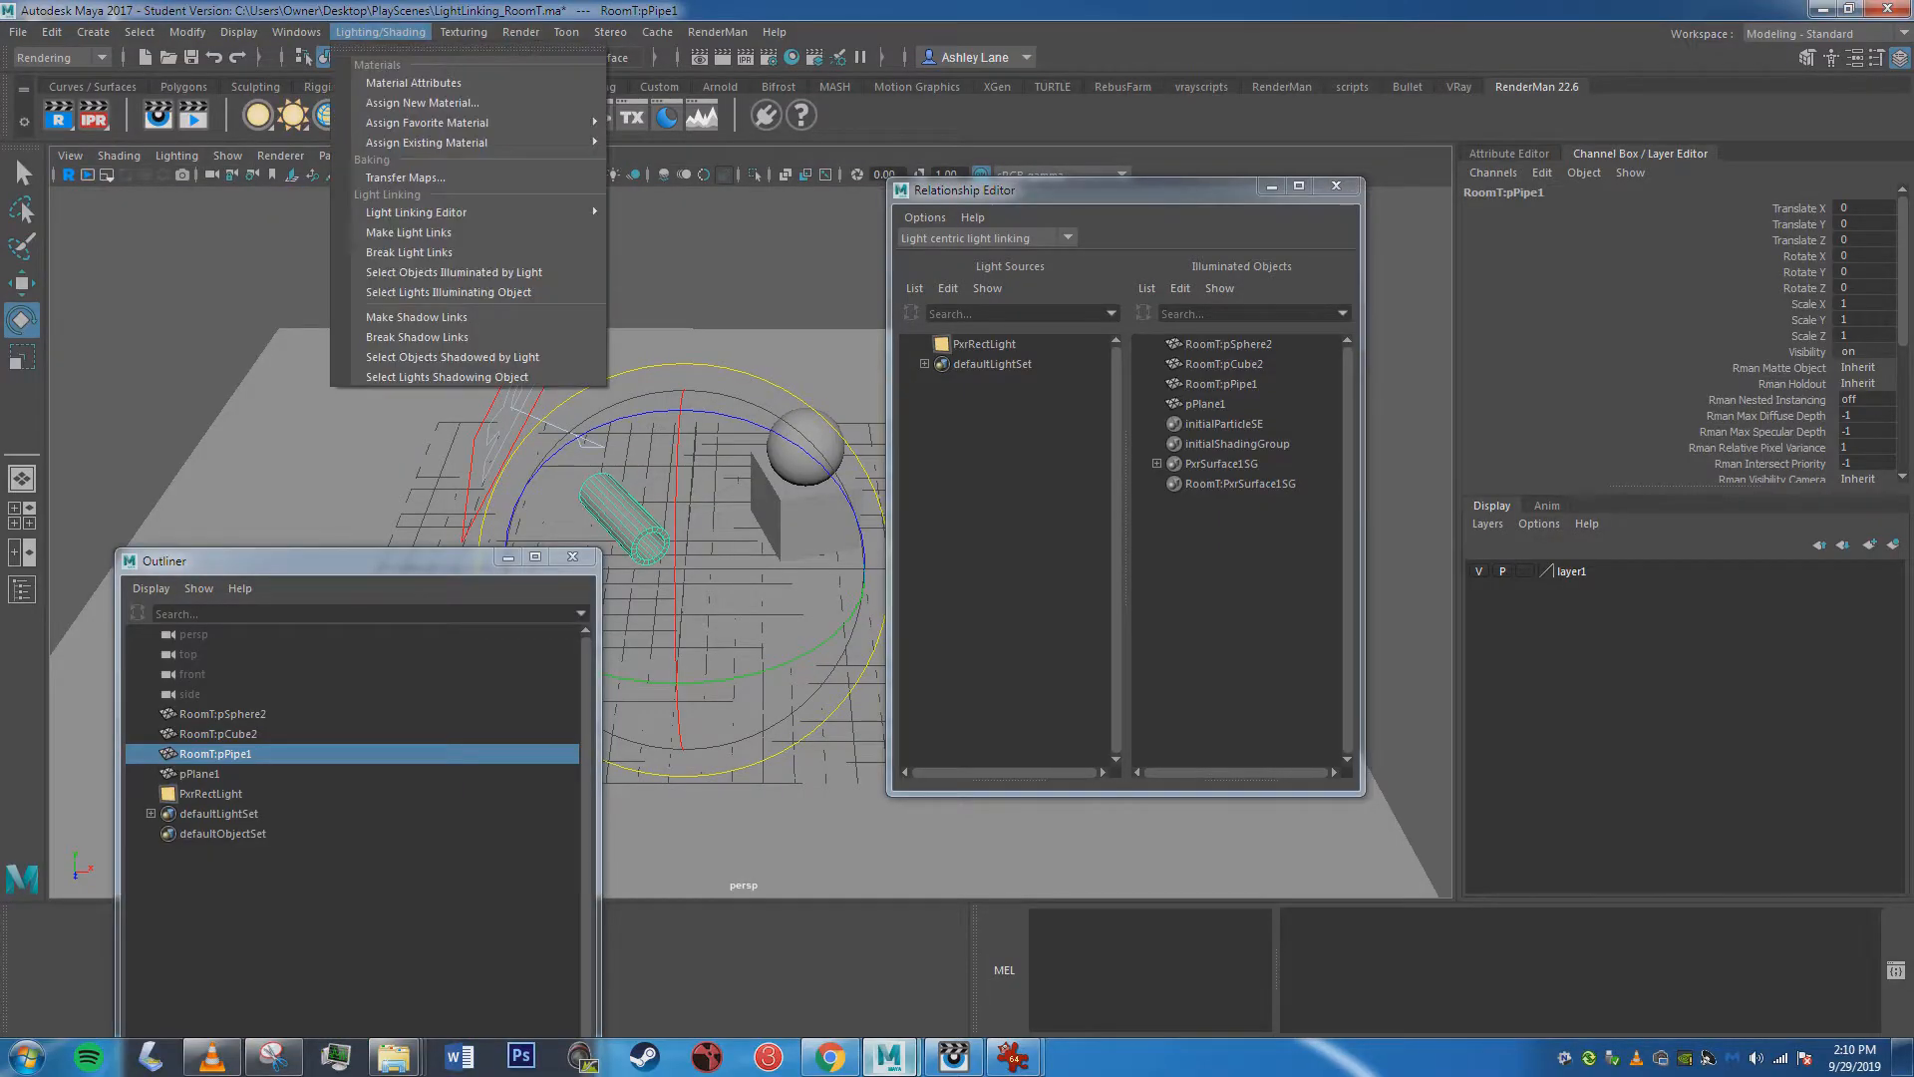
{"action": "mouse_move", "coordinate": [558, 213]}
{"action": "left_click", "coordinate": [667, 249]}
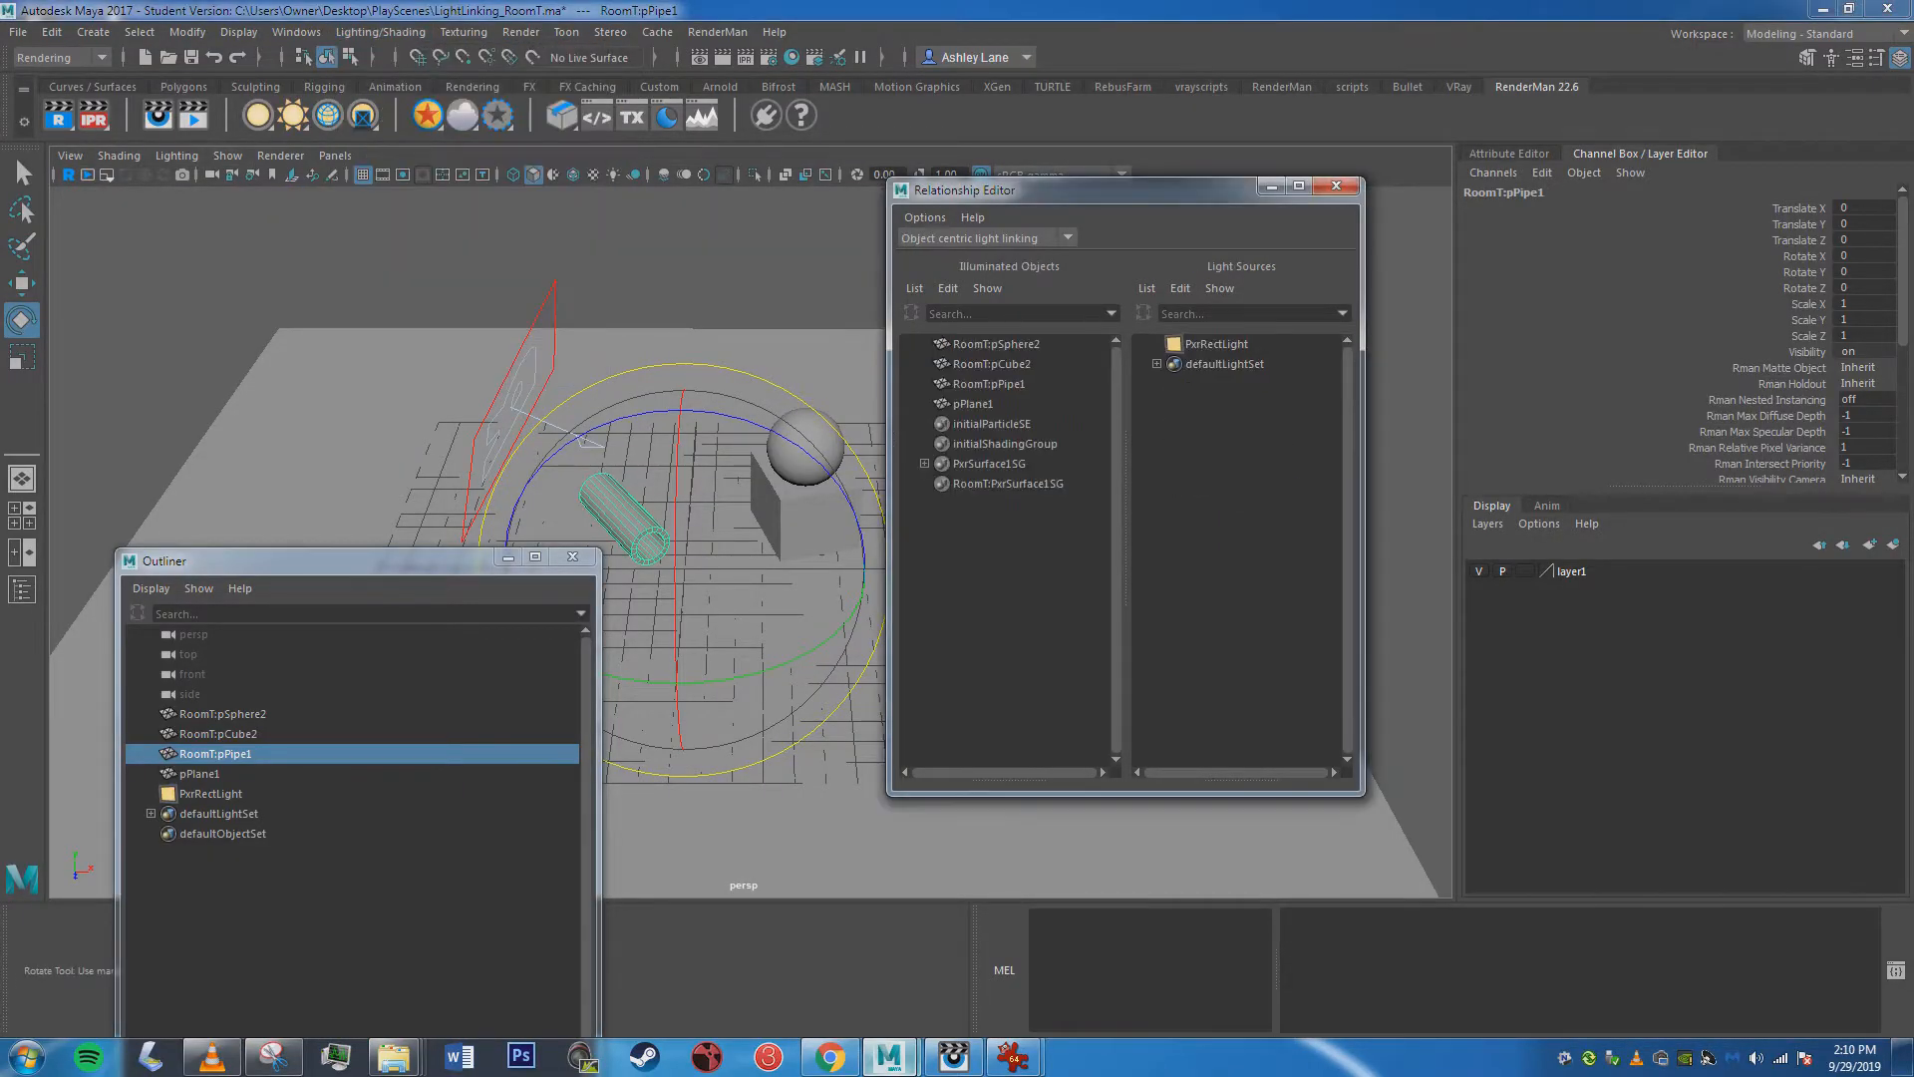
{"action": "left_click_drag", "start_coordinate": [1146, 190], "coordinate": [1191, 207]}
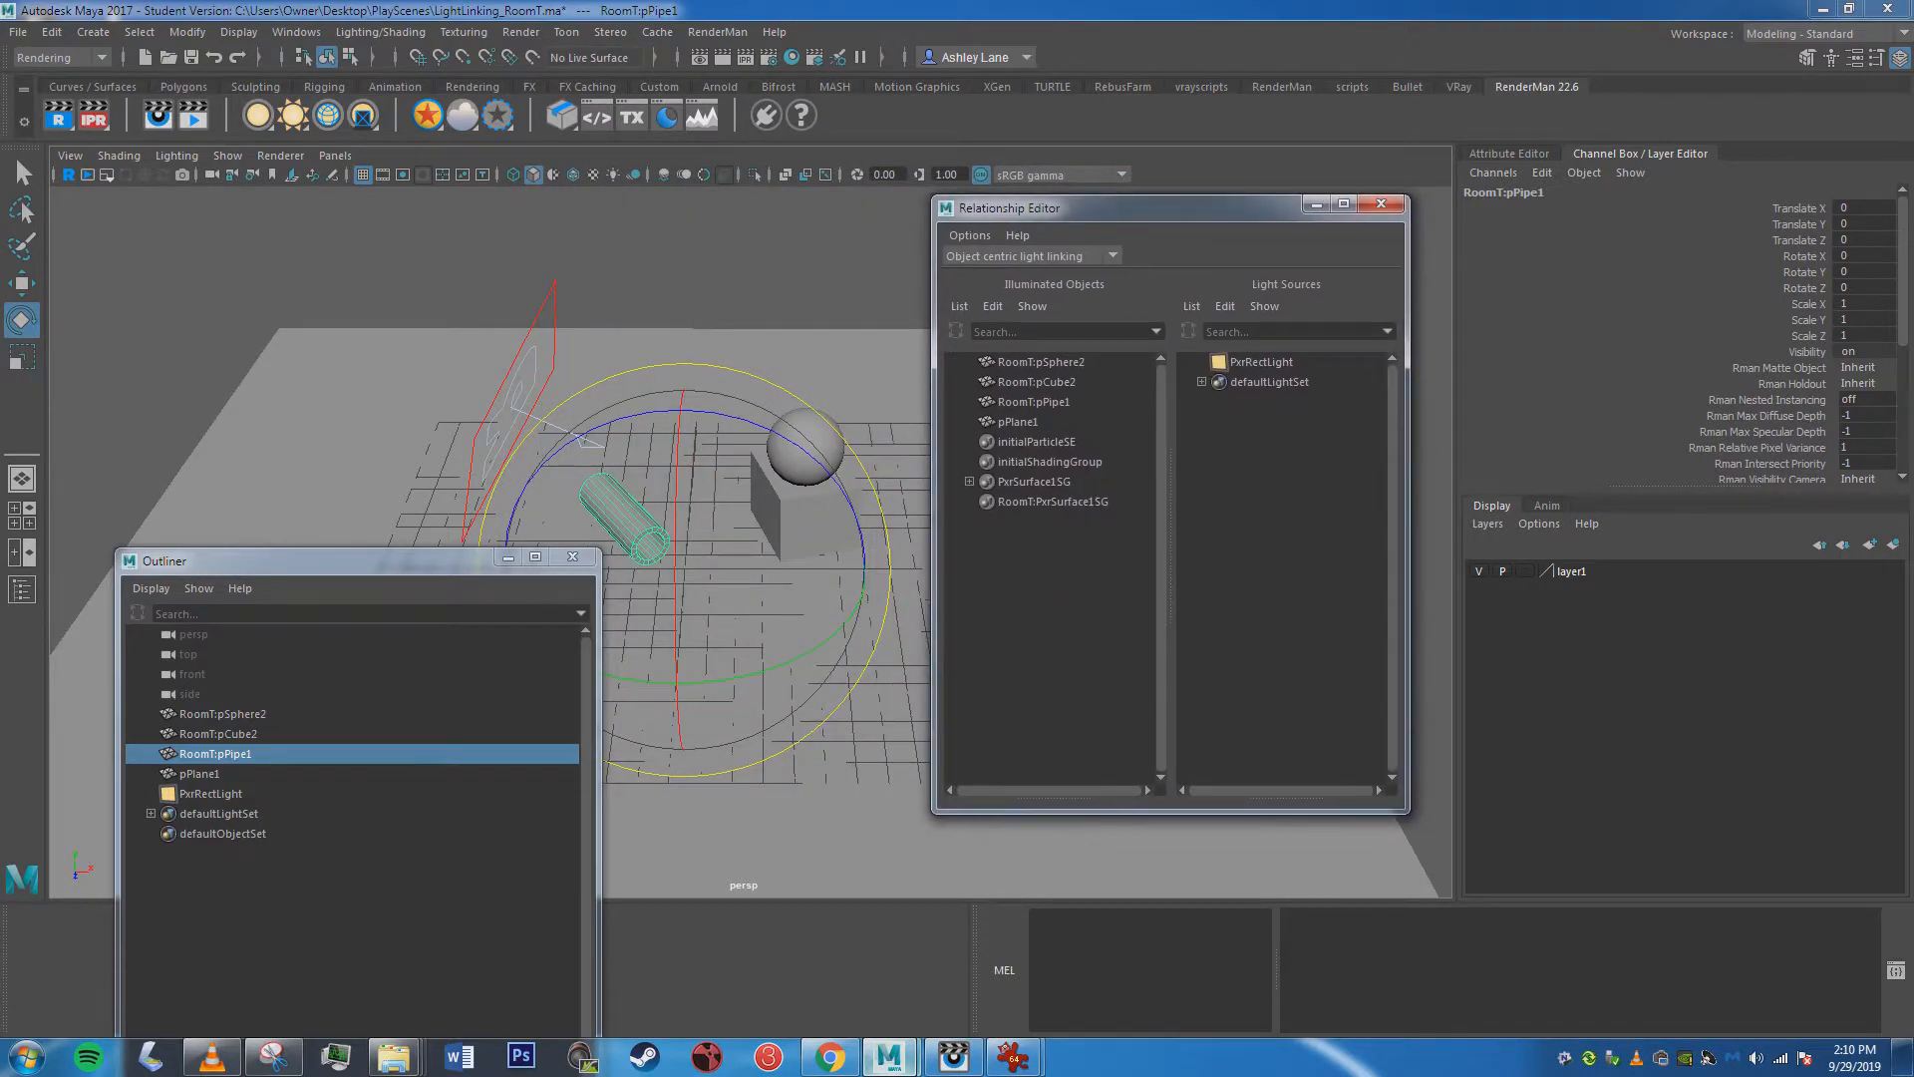
Check which lights illuminate the sphere, cube and pipe, and link PxrRectLight to RoomT:pCube2 and RoomT:pSphere2.
{"action": "left_click", "coordinate": [1041, 362]}
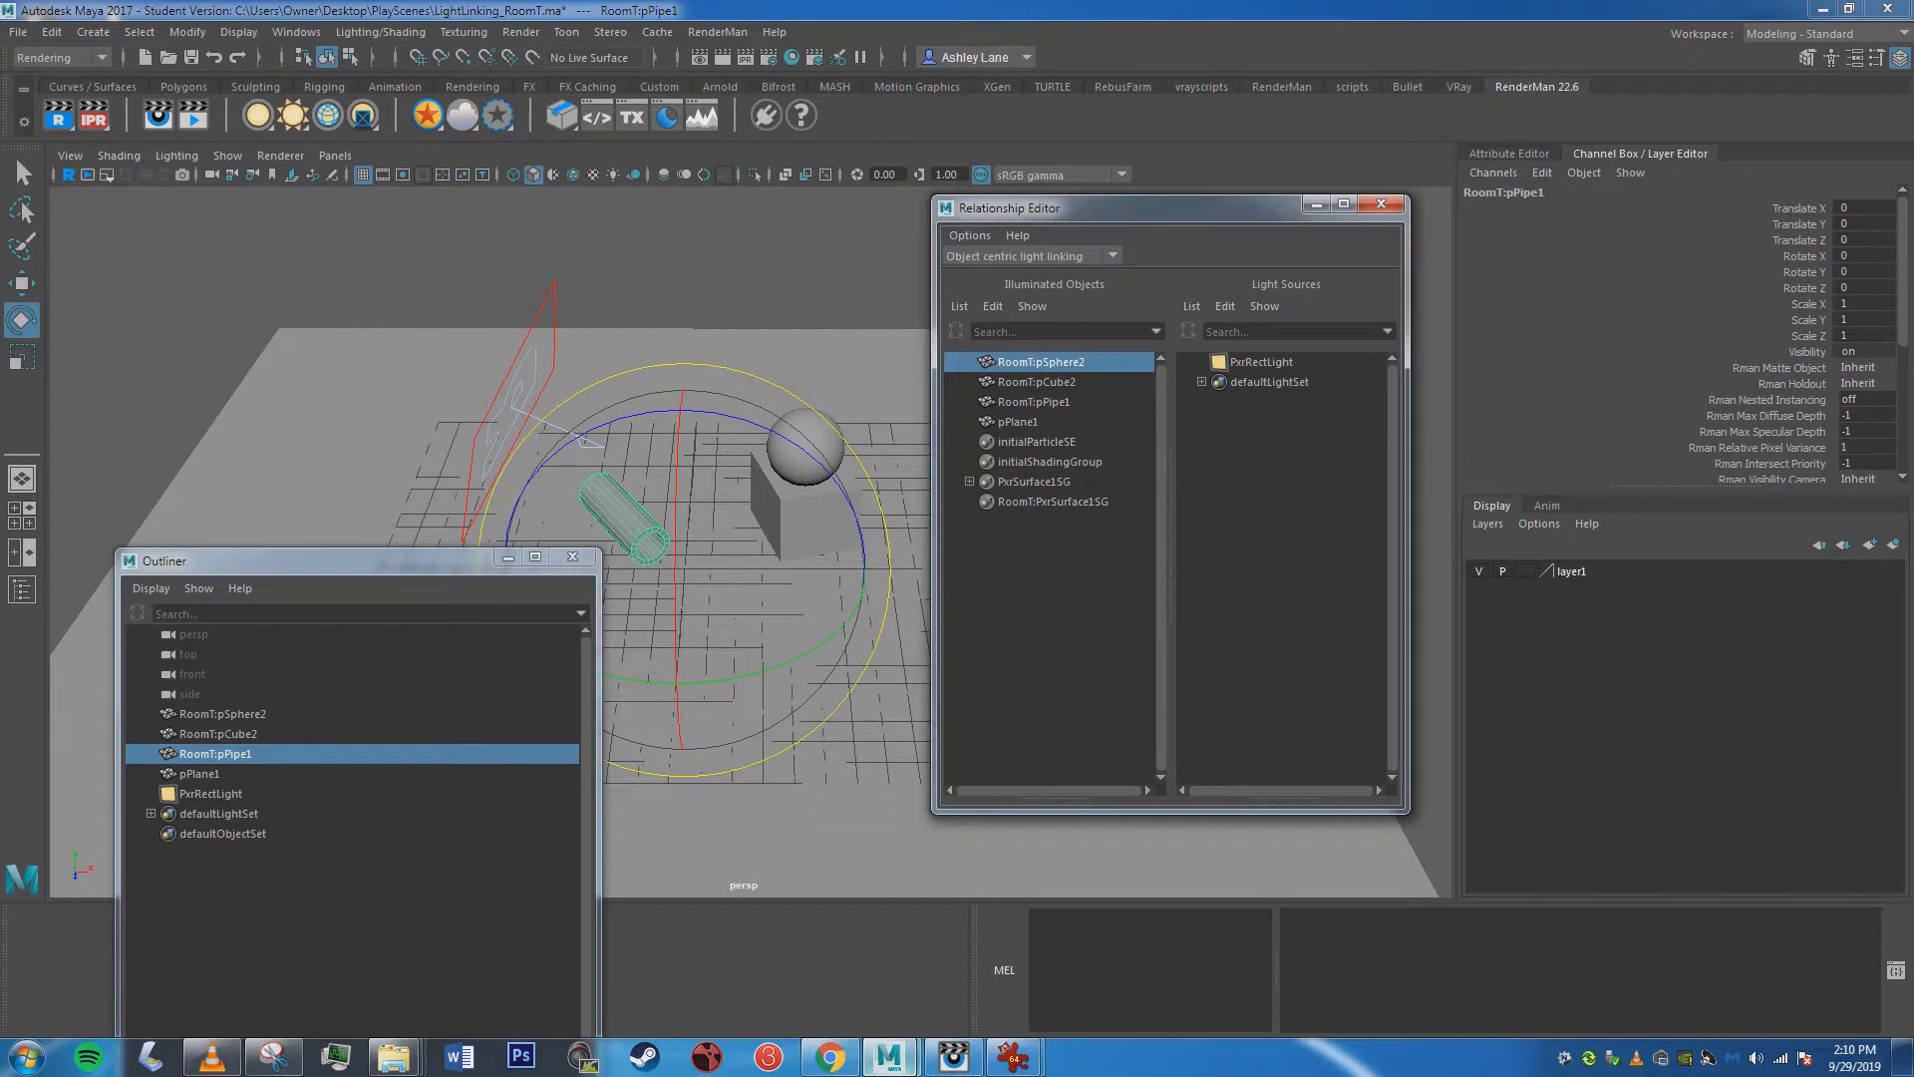
{"action": "left_click", "coordinate": [1037, 382]}
{"action": "left_click", "coordinate": [1034, 402]}
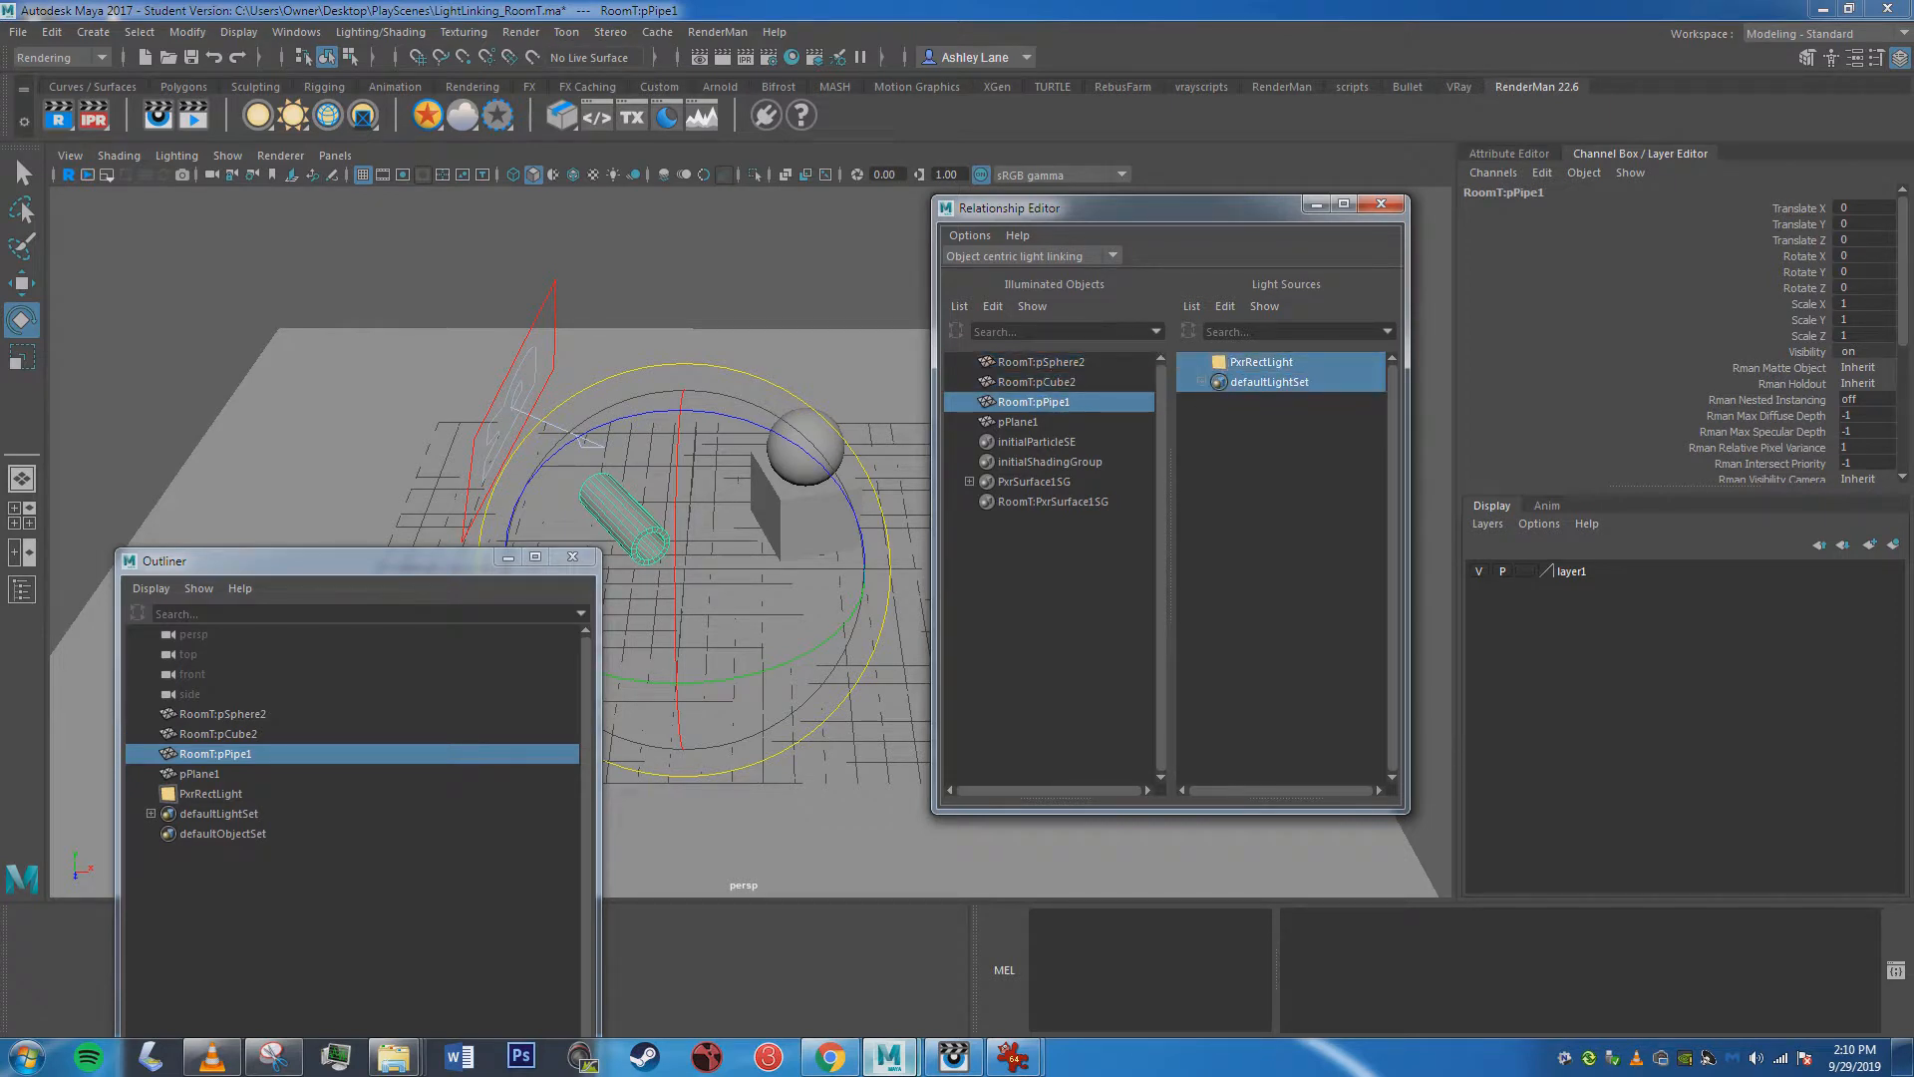
{"action": "left_click", "coordinate": [1037, 382]}
{"action": "left_click", "coordinate": [1261, 361]}
{"action": "left_click", "coordinate": [1040, 362]}
{"action": "left_click", "coordinate": [1261, 362]}
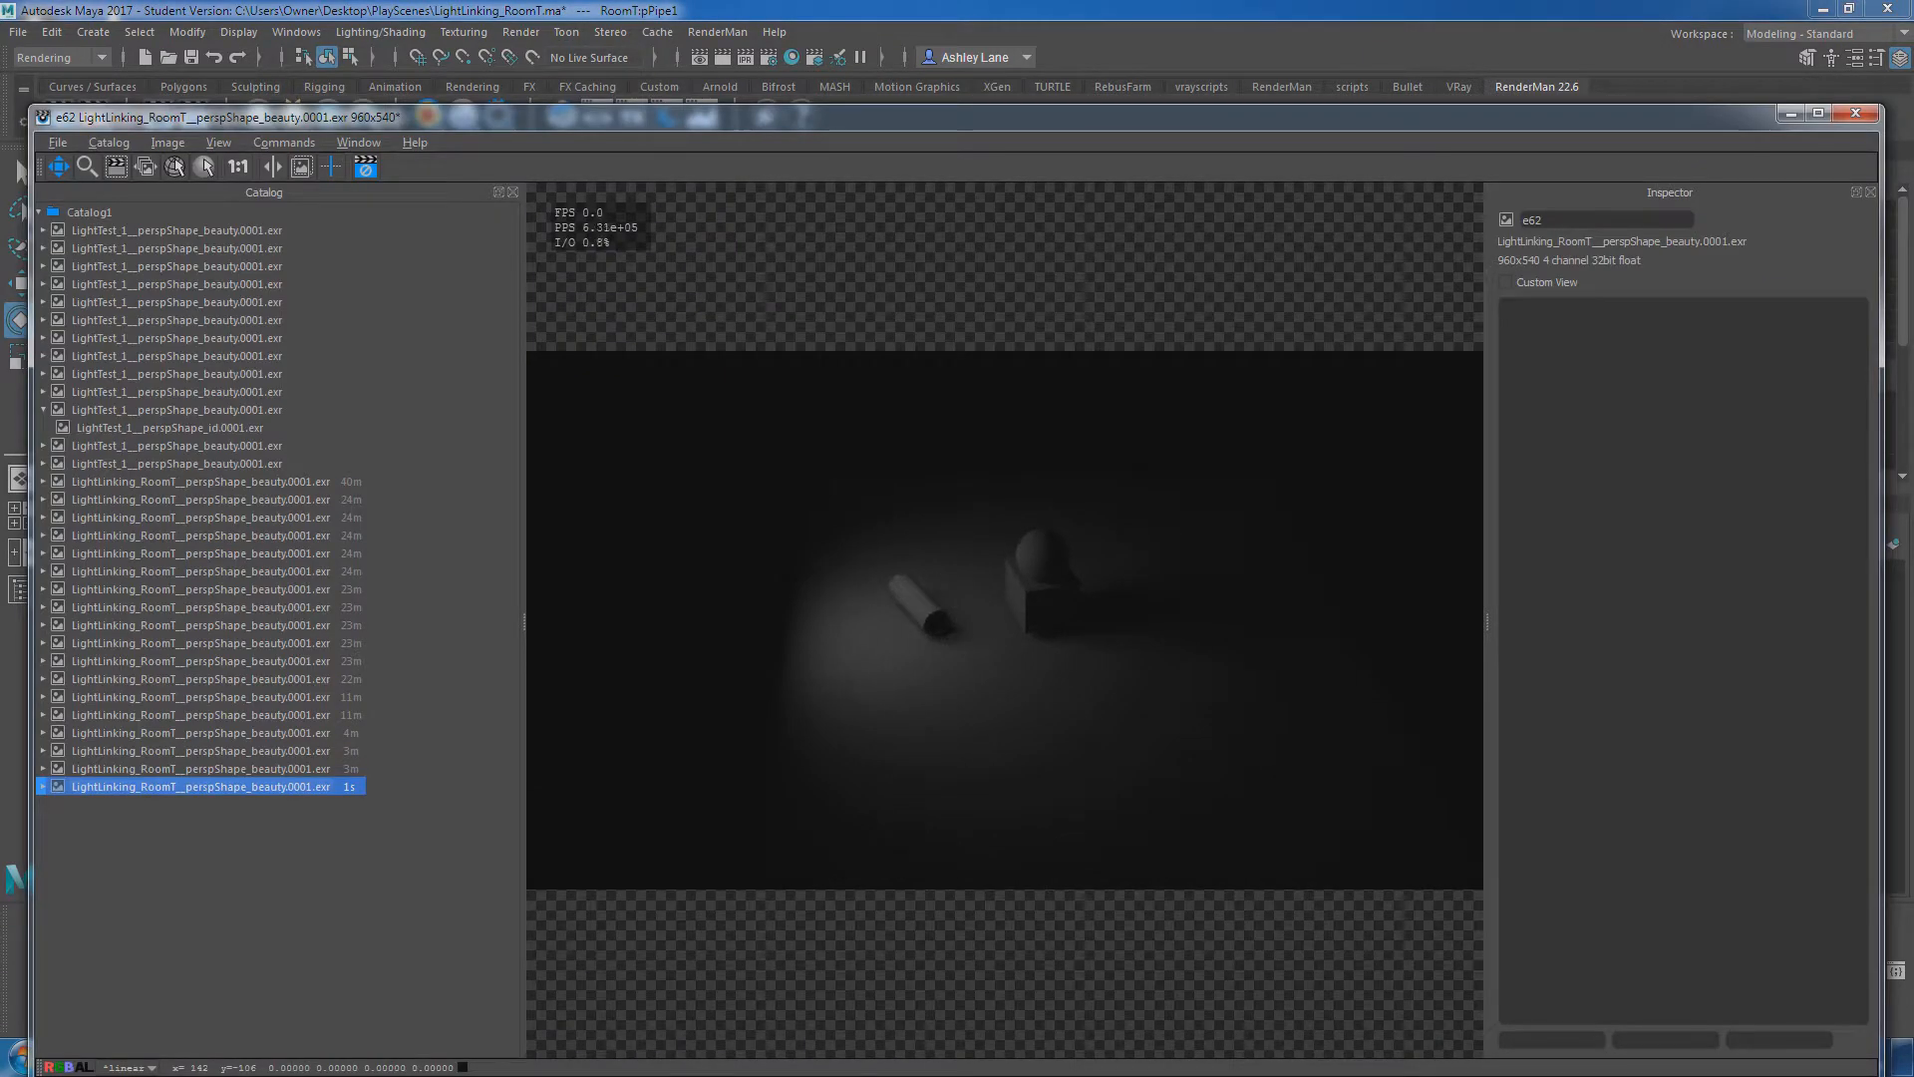
Move the render window off the Relationship Editor and unlink PxrRectLight from RoomT:pSphere2 and RoomT:pCube2.
{"action": "left_click_drag", "start_coordinate": [668, 116], "coordinate": [589, 868]}
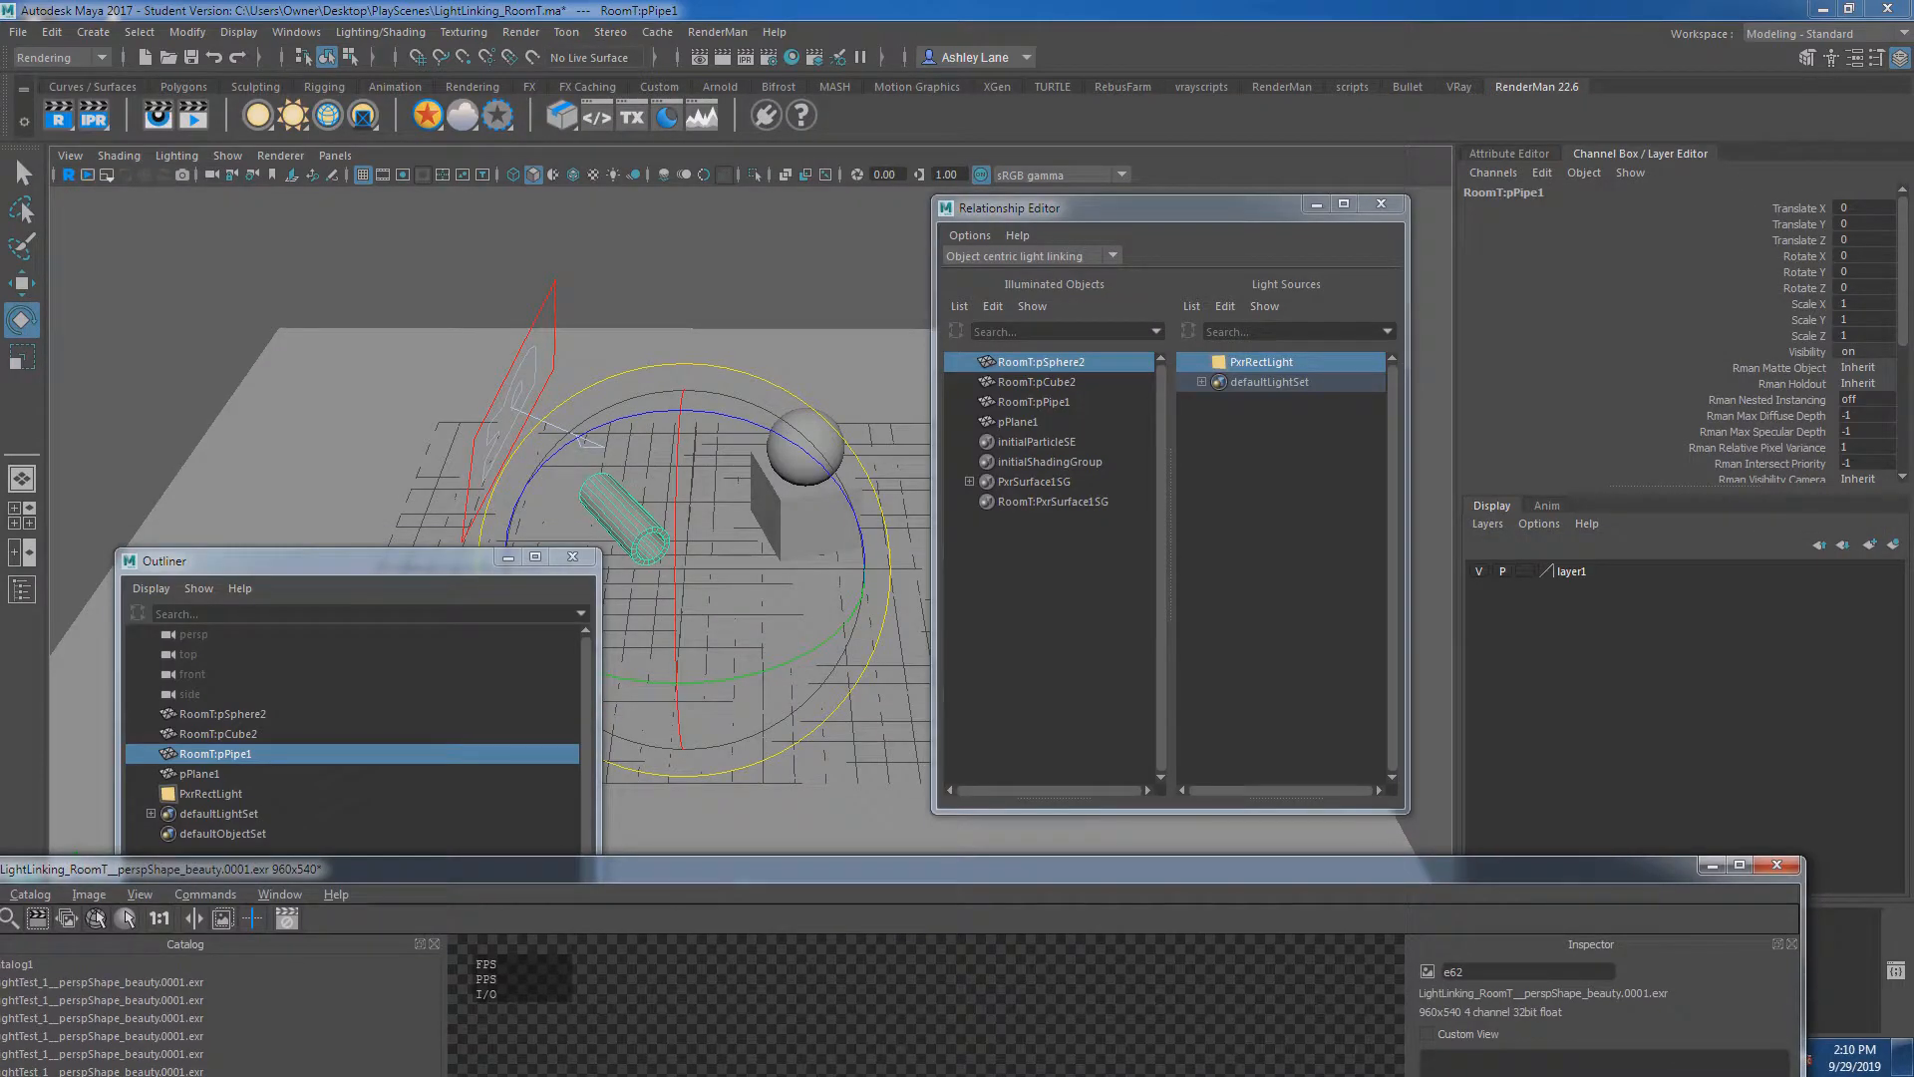
{"action": "left_click", "coordinate": [1053, 598]}
{"action": "left_click", "coordinate": [1040, 362]}
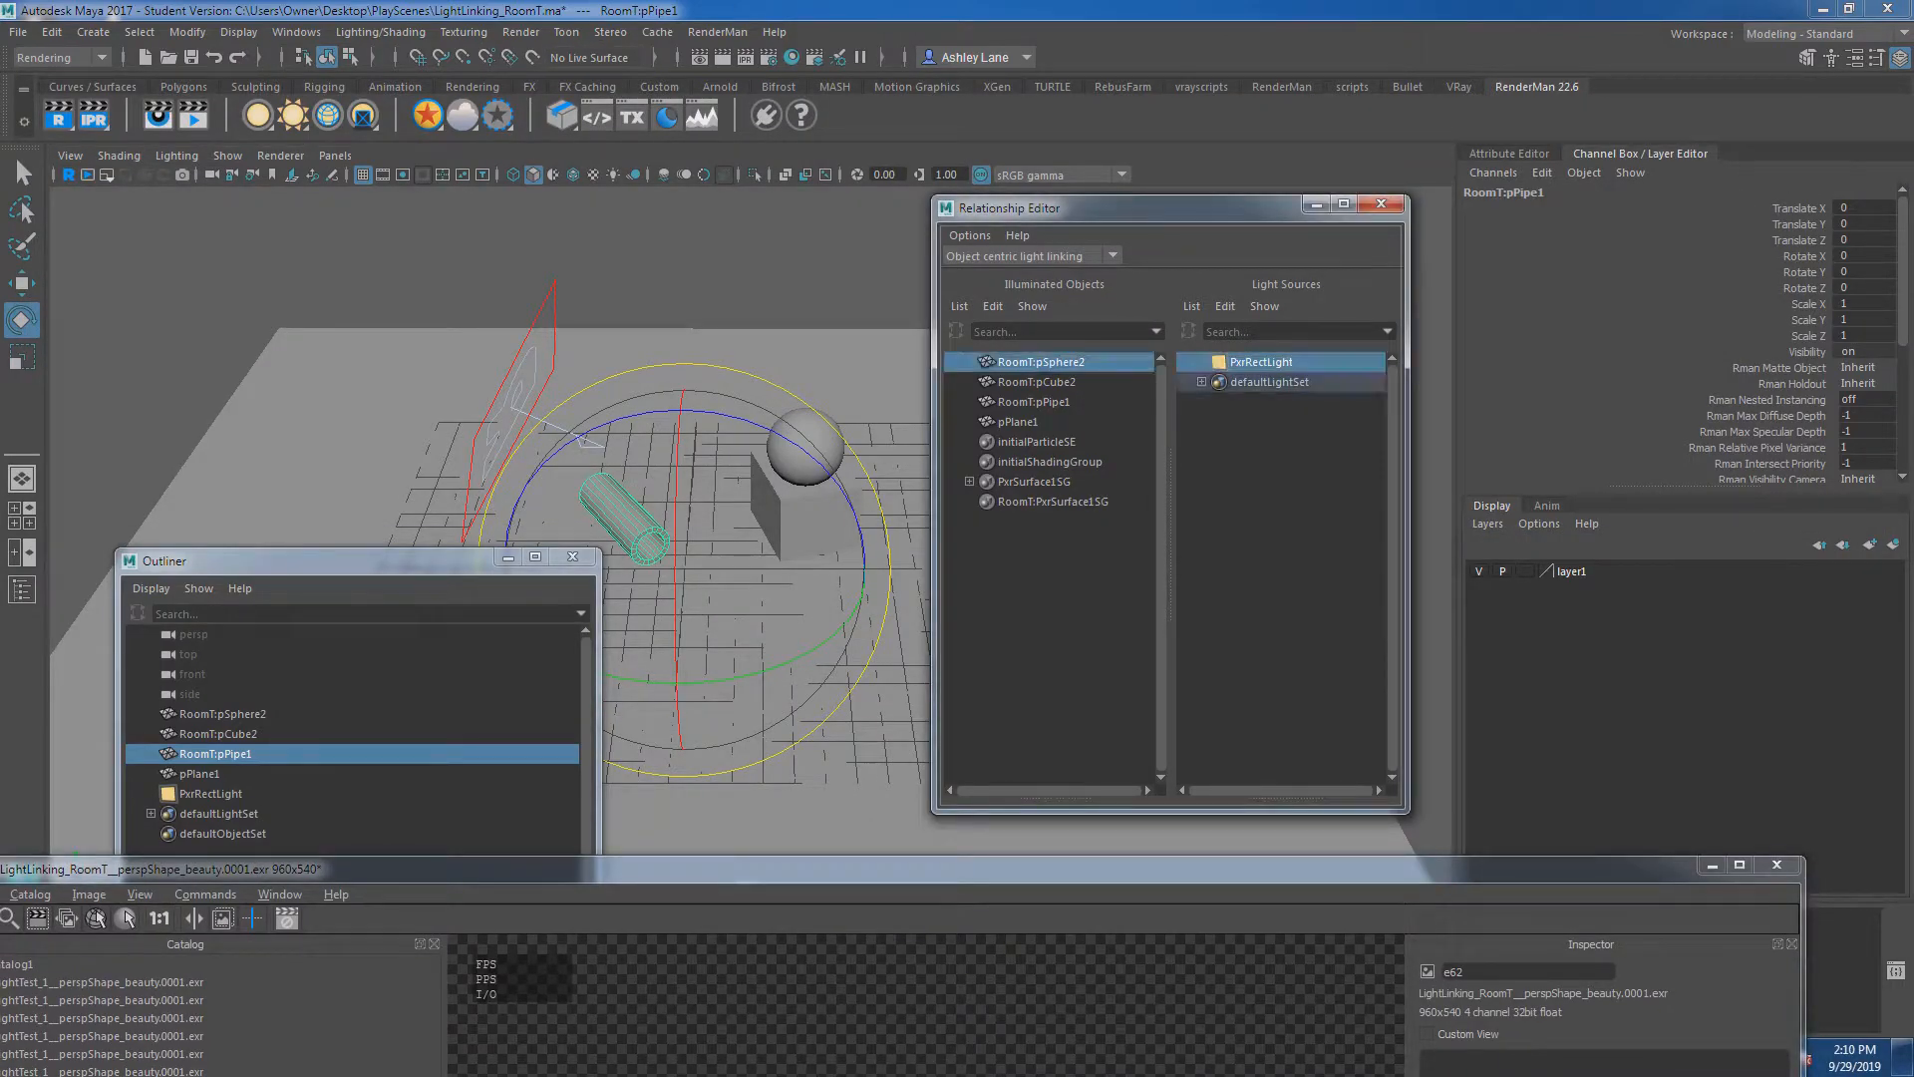
{"action": "left_click", "coordinate": [1261, 362]}
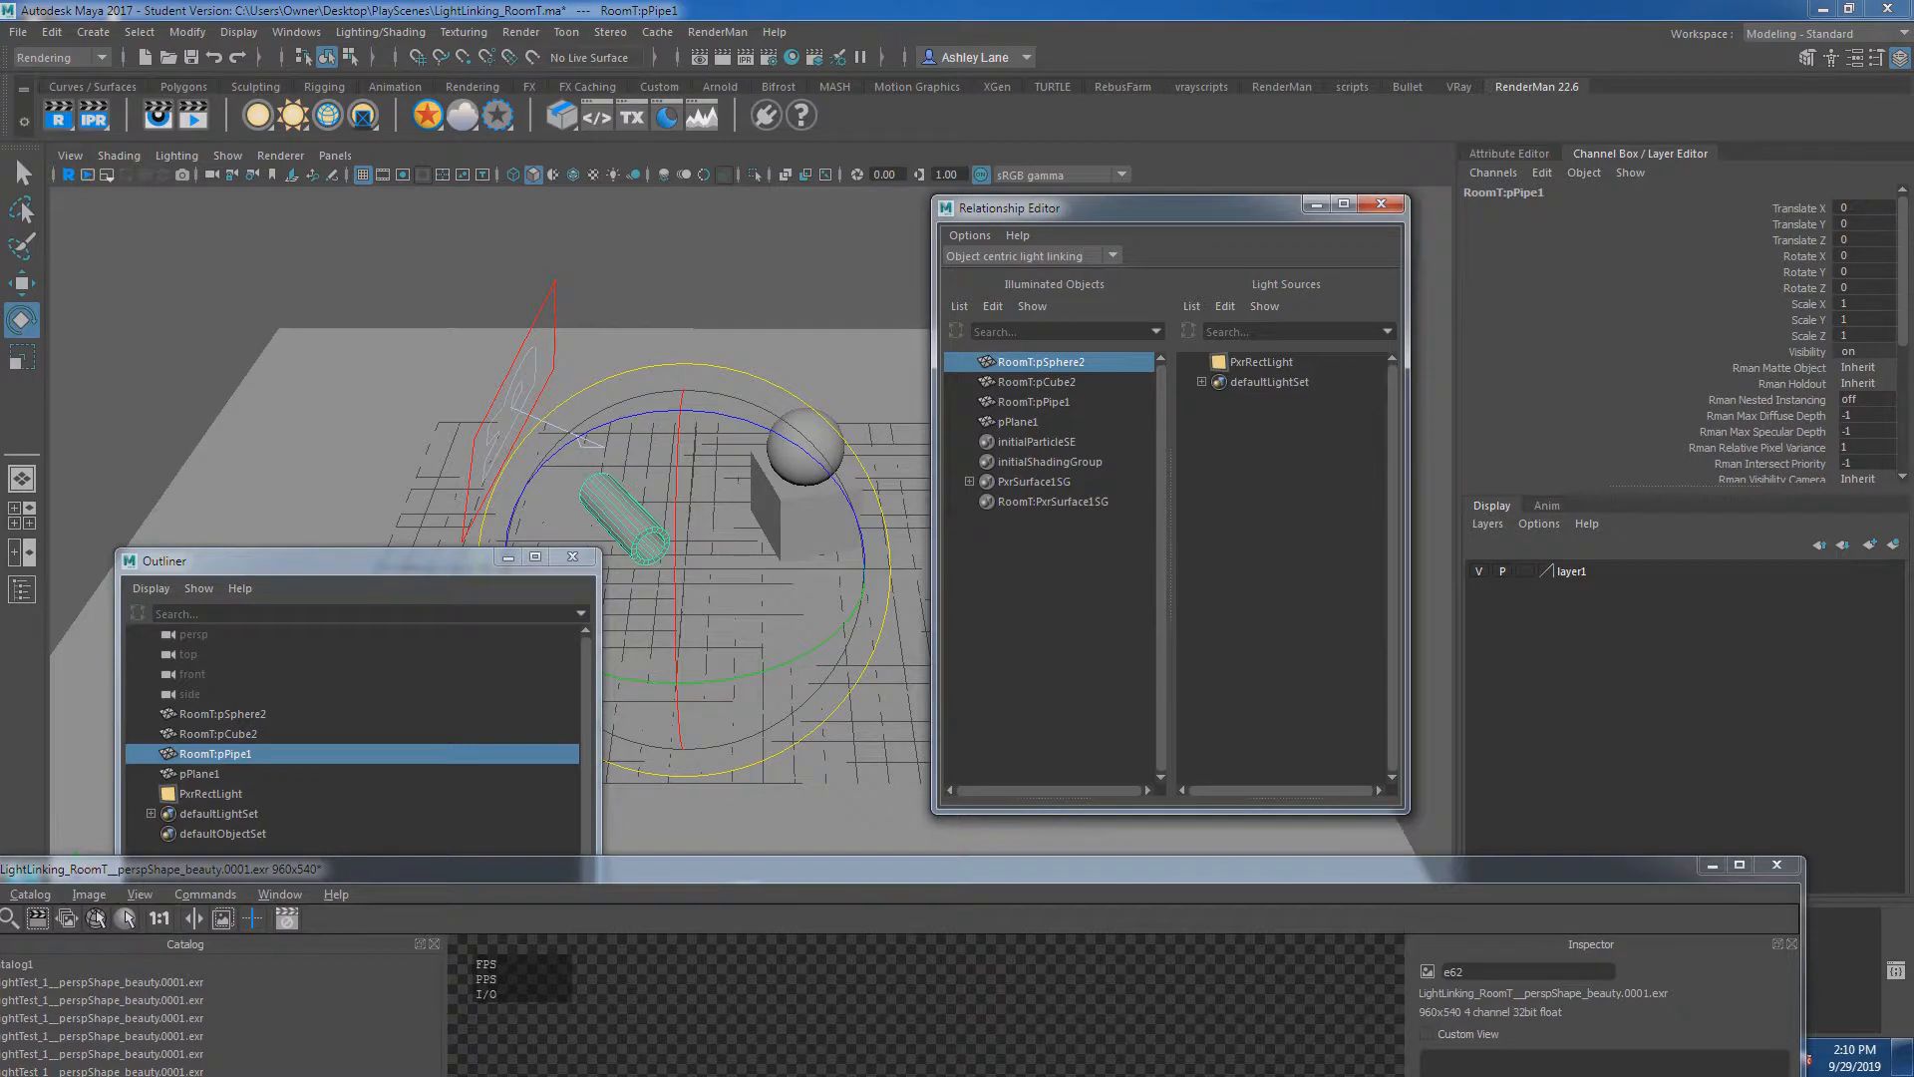
{"action": "left_click", "coordinate": [1037, 381]}
{"action": "left_click", "coordinate": [1034, 402]}
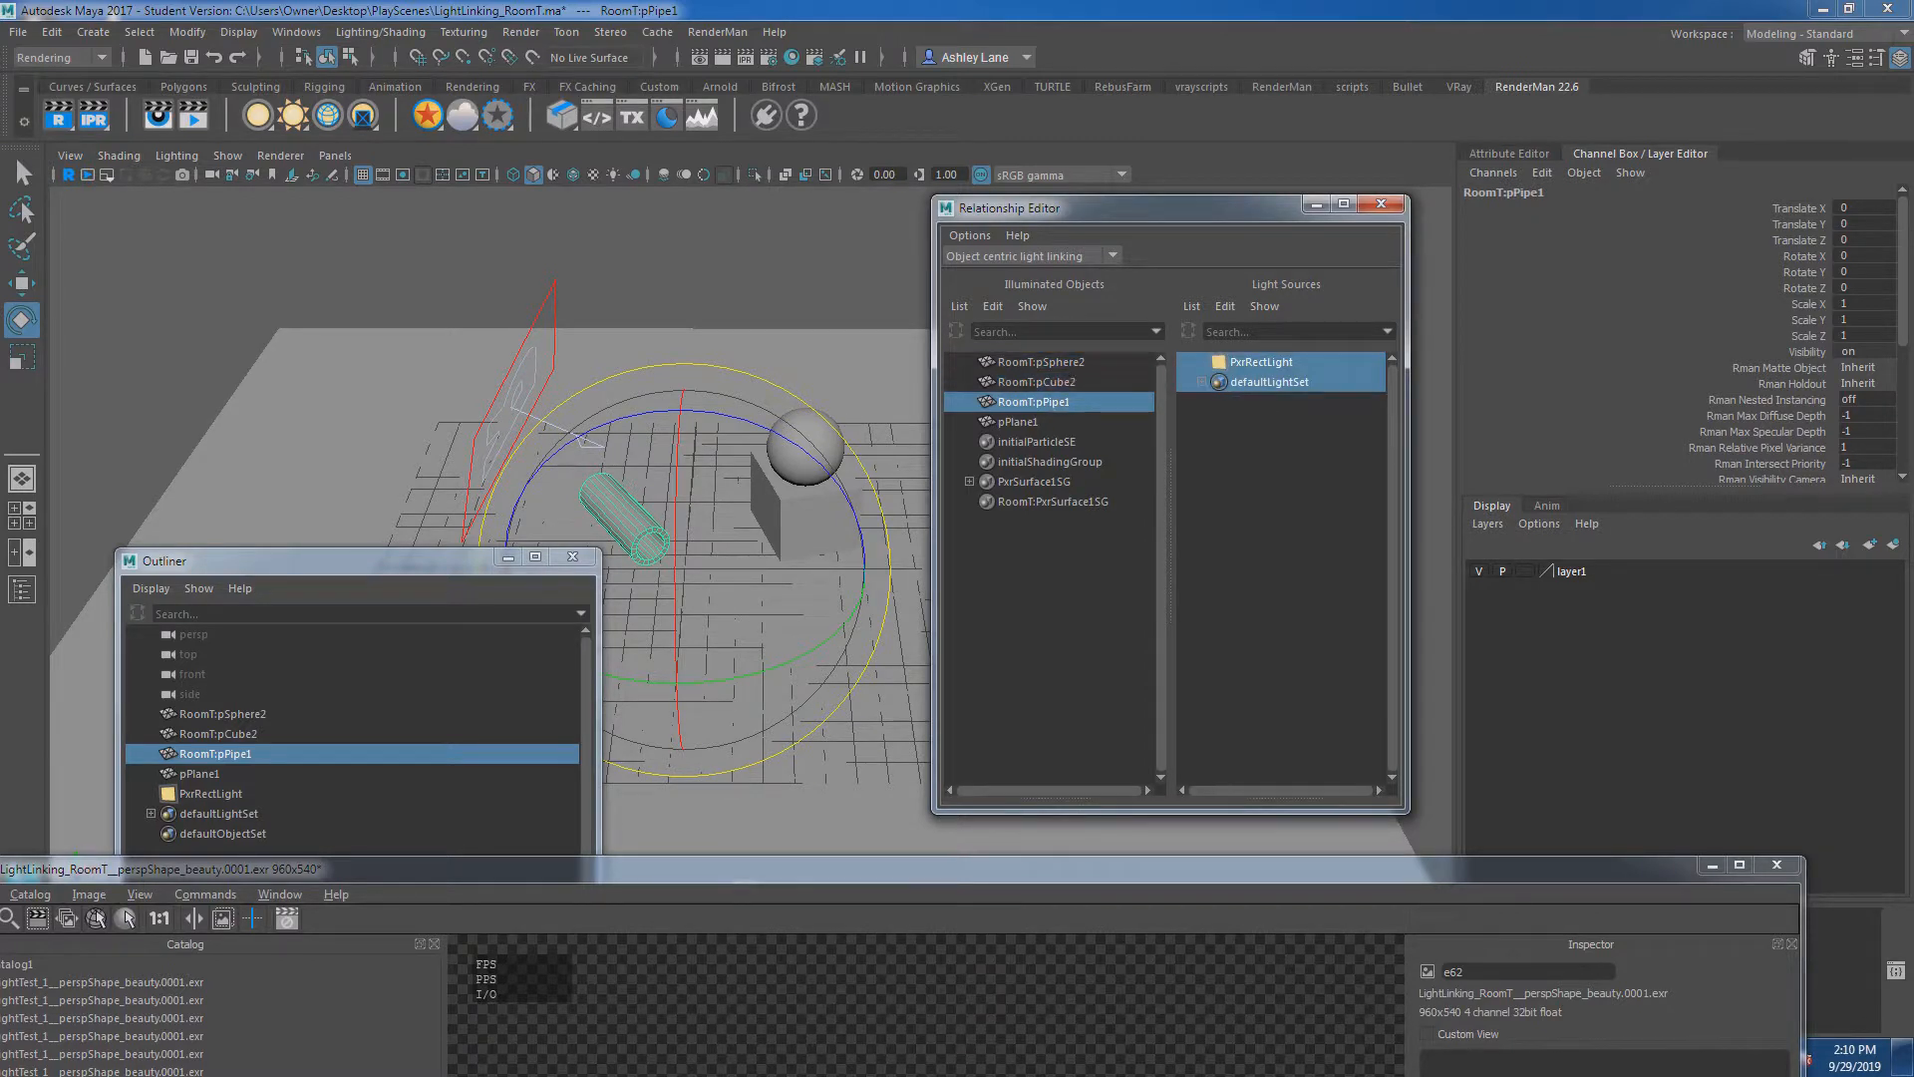
{"action": "left_click", "coordinate": [1018, 421]}
{"action": "left_click", "coordinate": [1041, 361]}
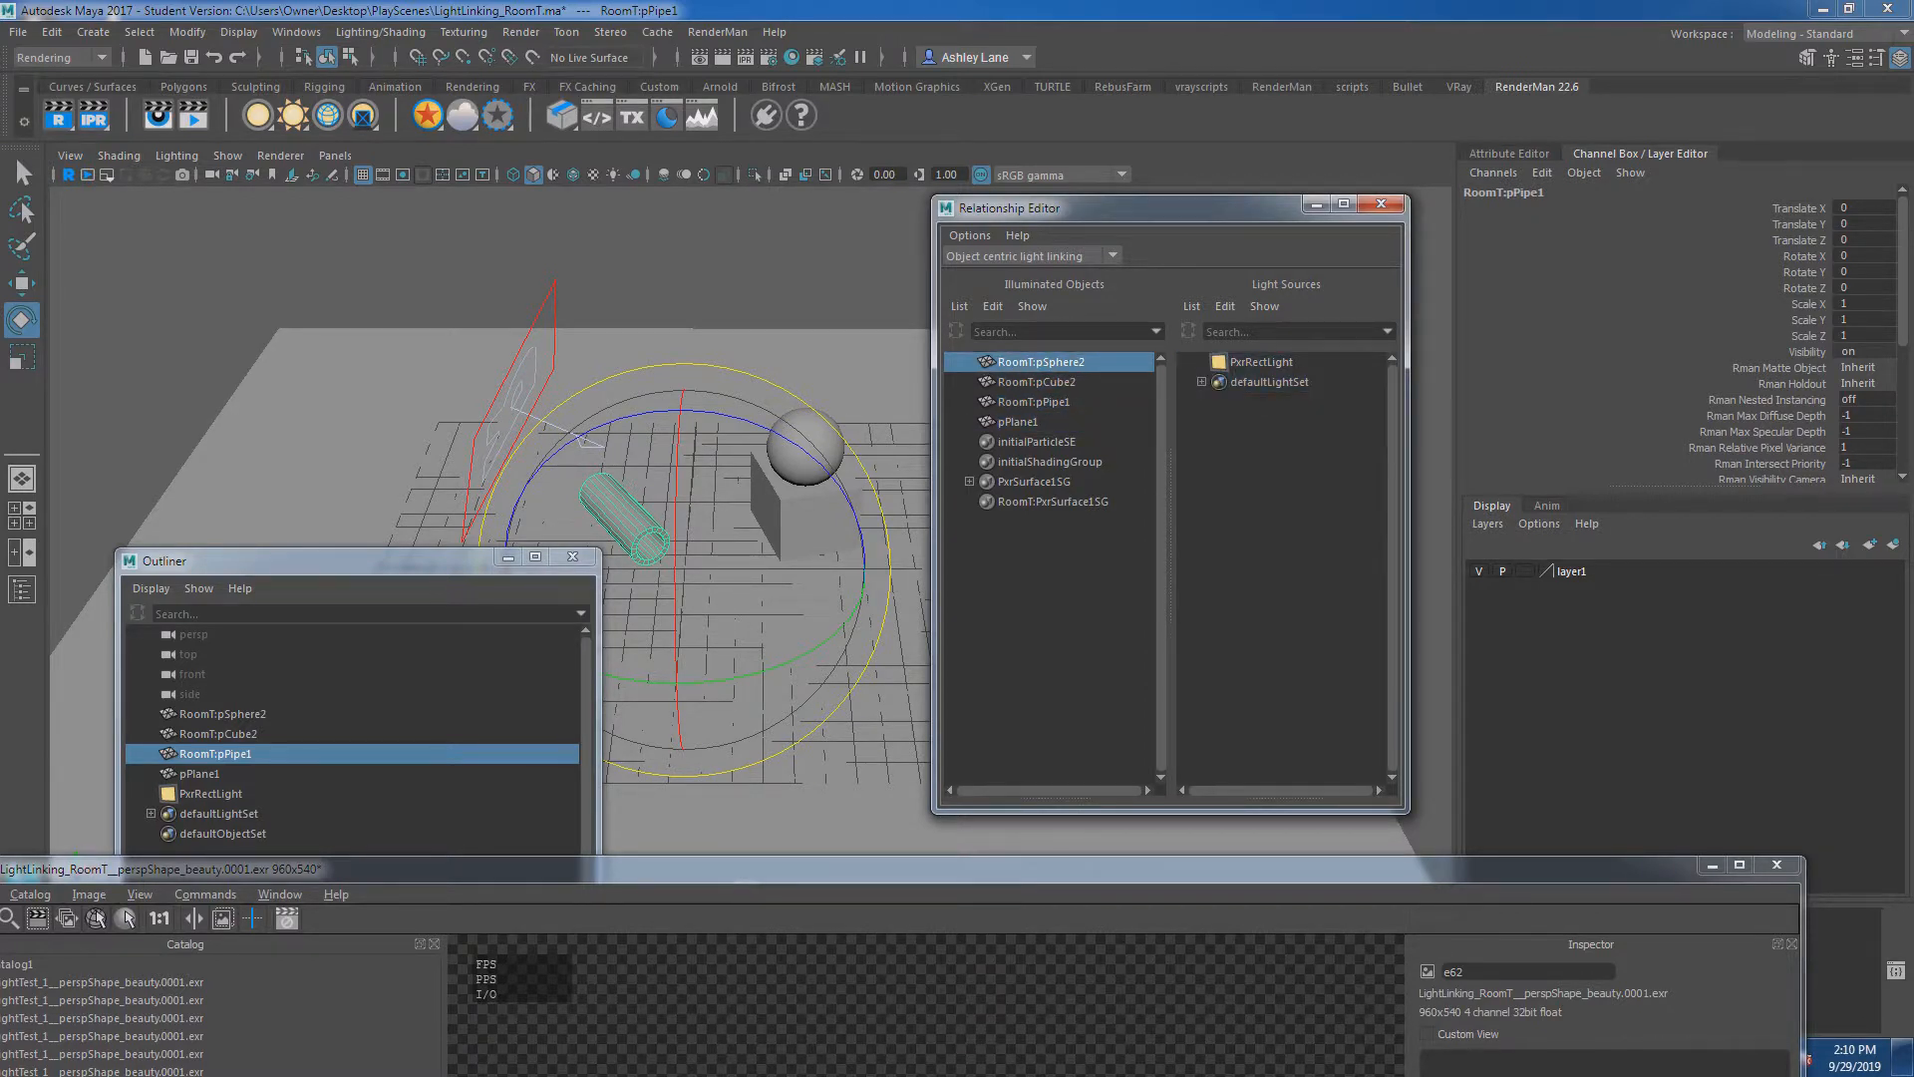
{"action": "left_click", "coordinate": [1037, 382]}
{"action": "left_click", "coordinate": [1261, 362]}
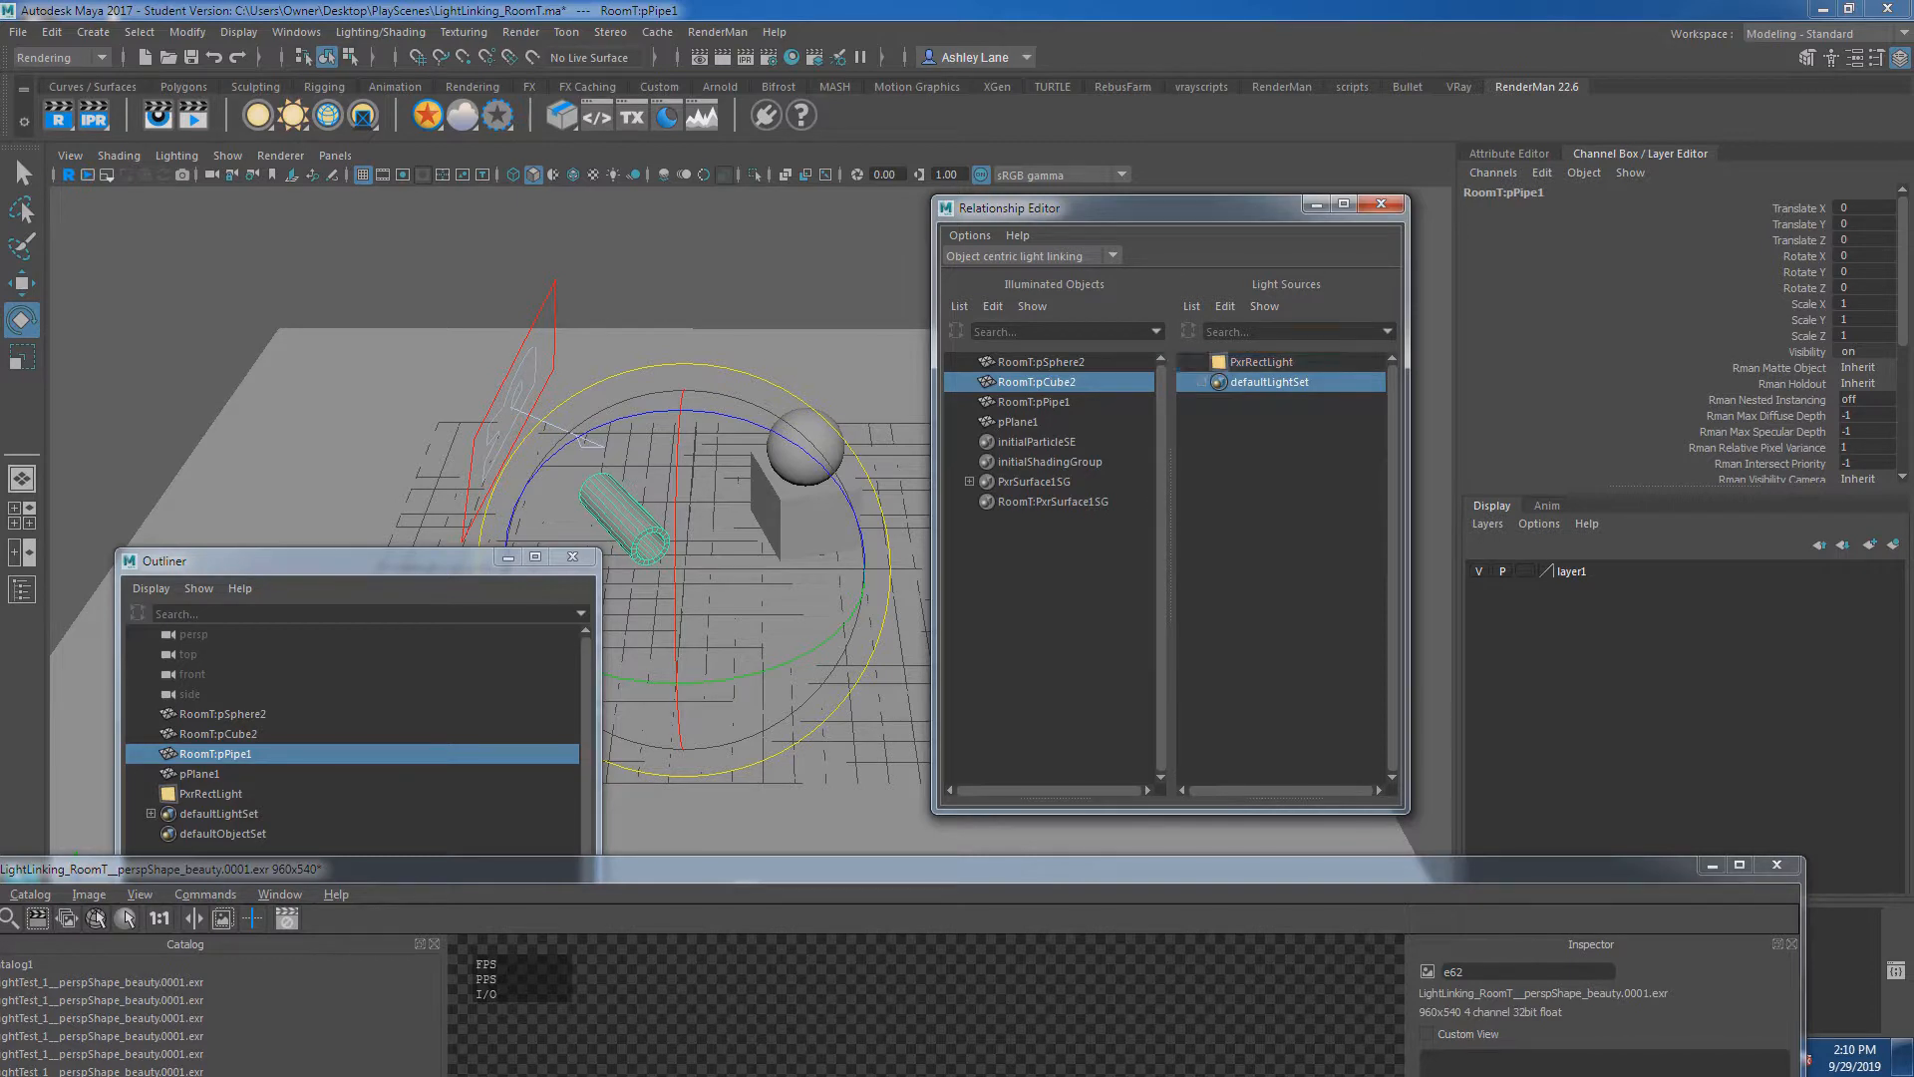
Check the light links of RoomT:pPipe1 and pPlane1, and run an interactive RenderMan render to compare the lighting.
{"action": "left_click", "coordinate": [1033, 402]}
{"action": "left_click", "coordinate": [1018, 422]}
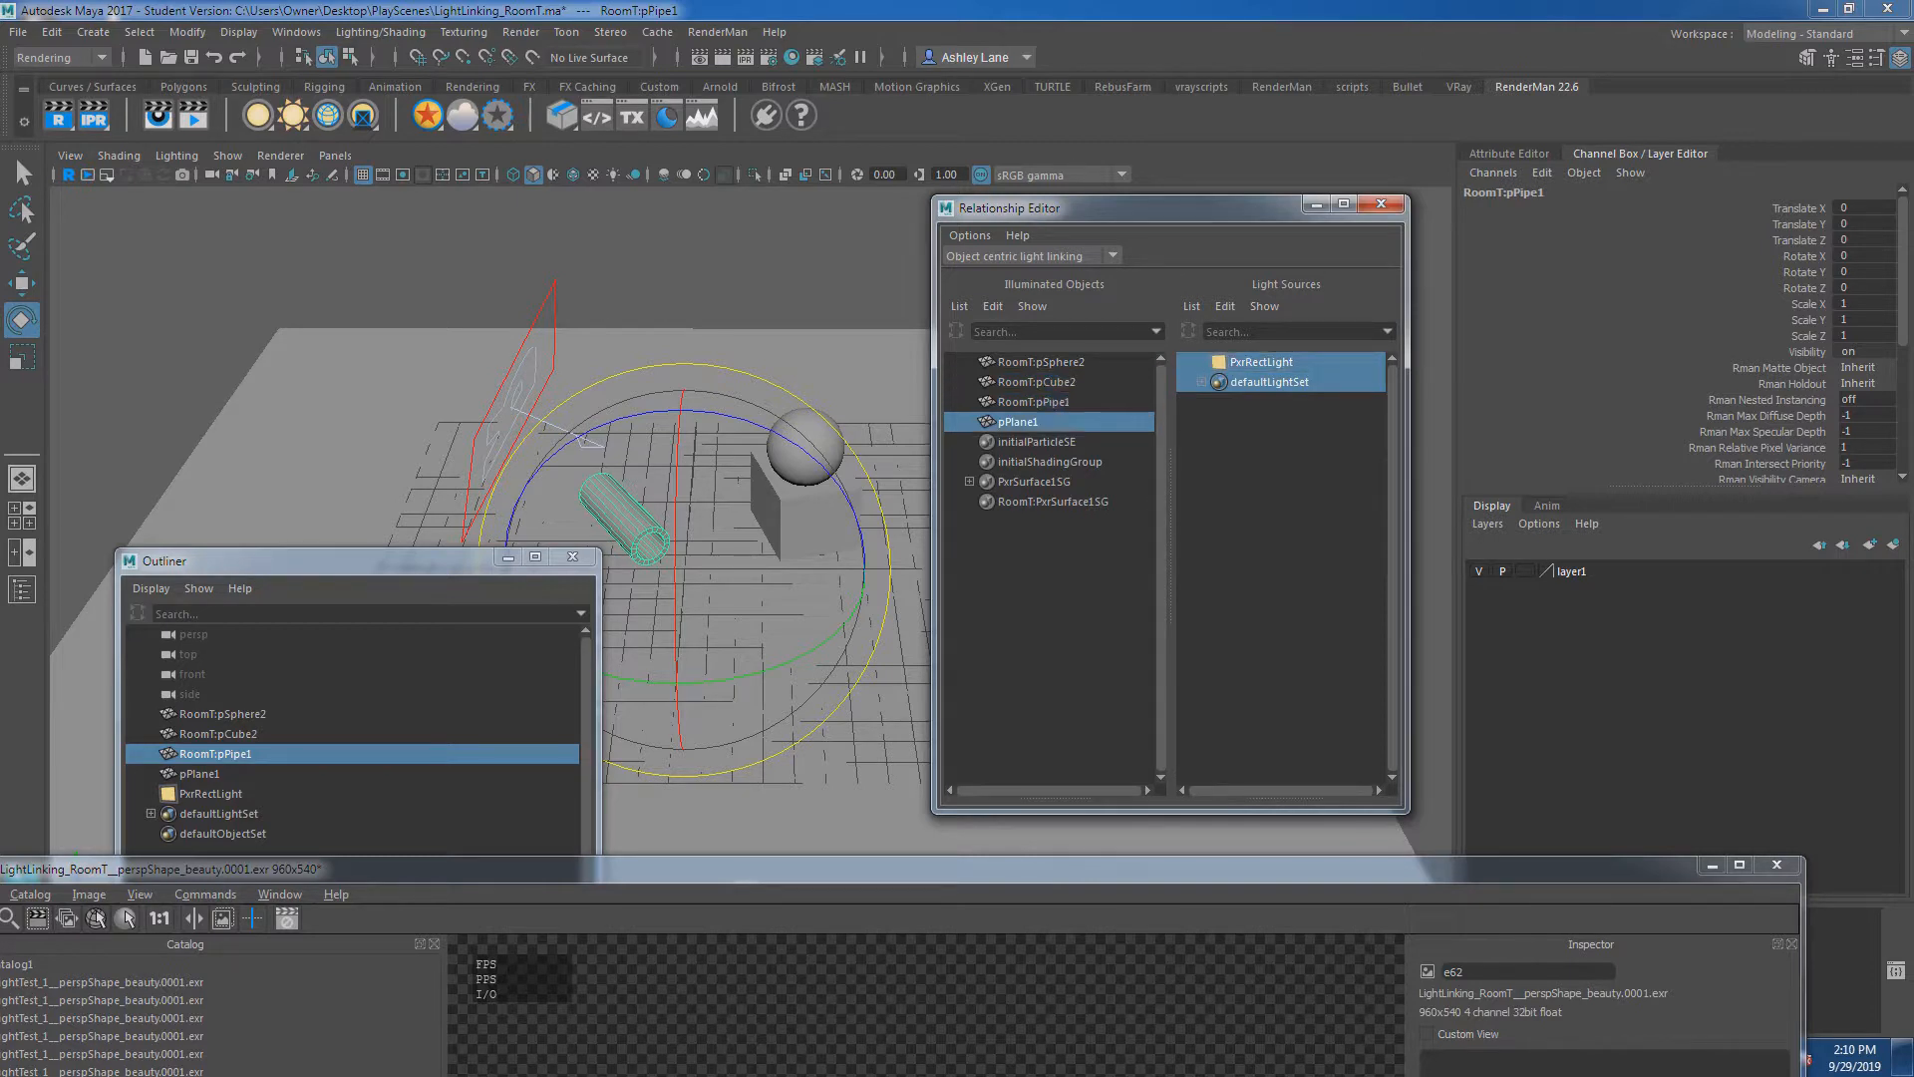
{"action": "left_click", "coordinate": [1034, 402]}
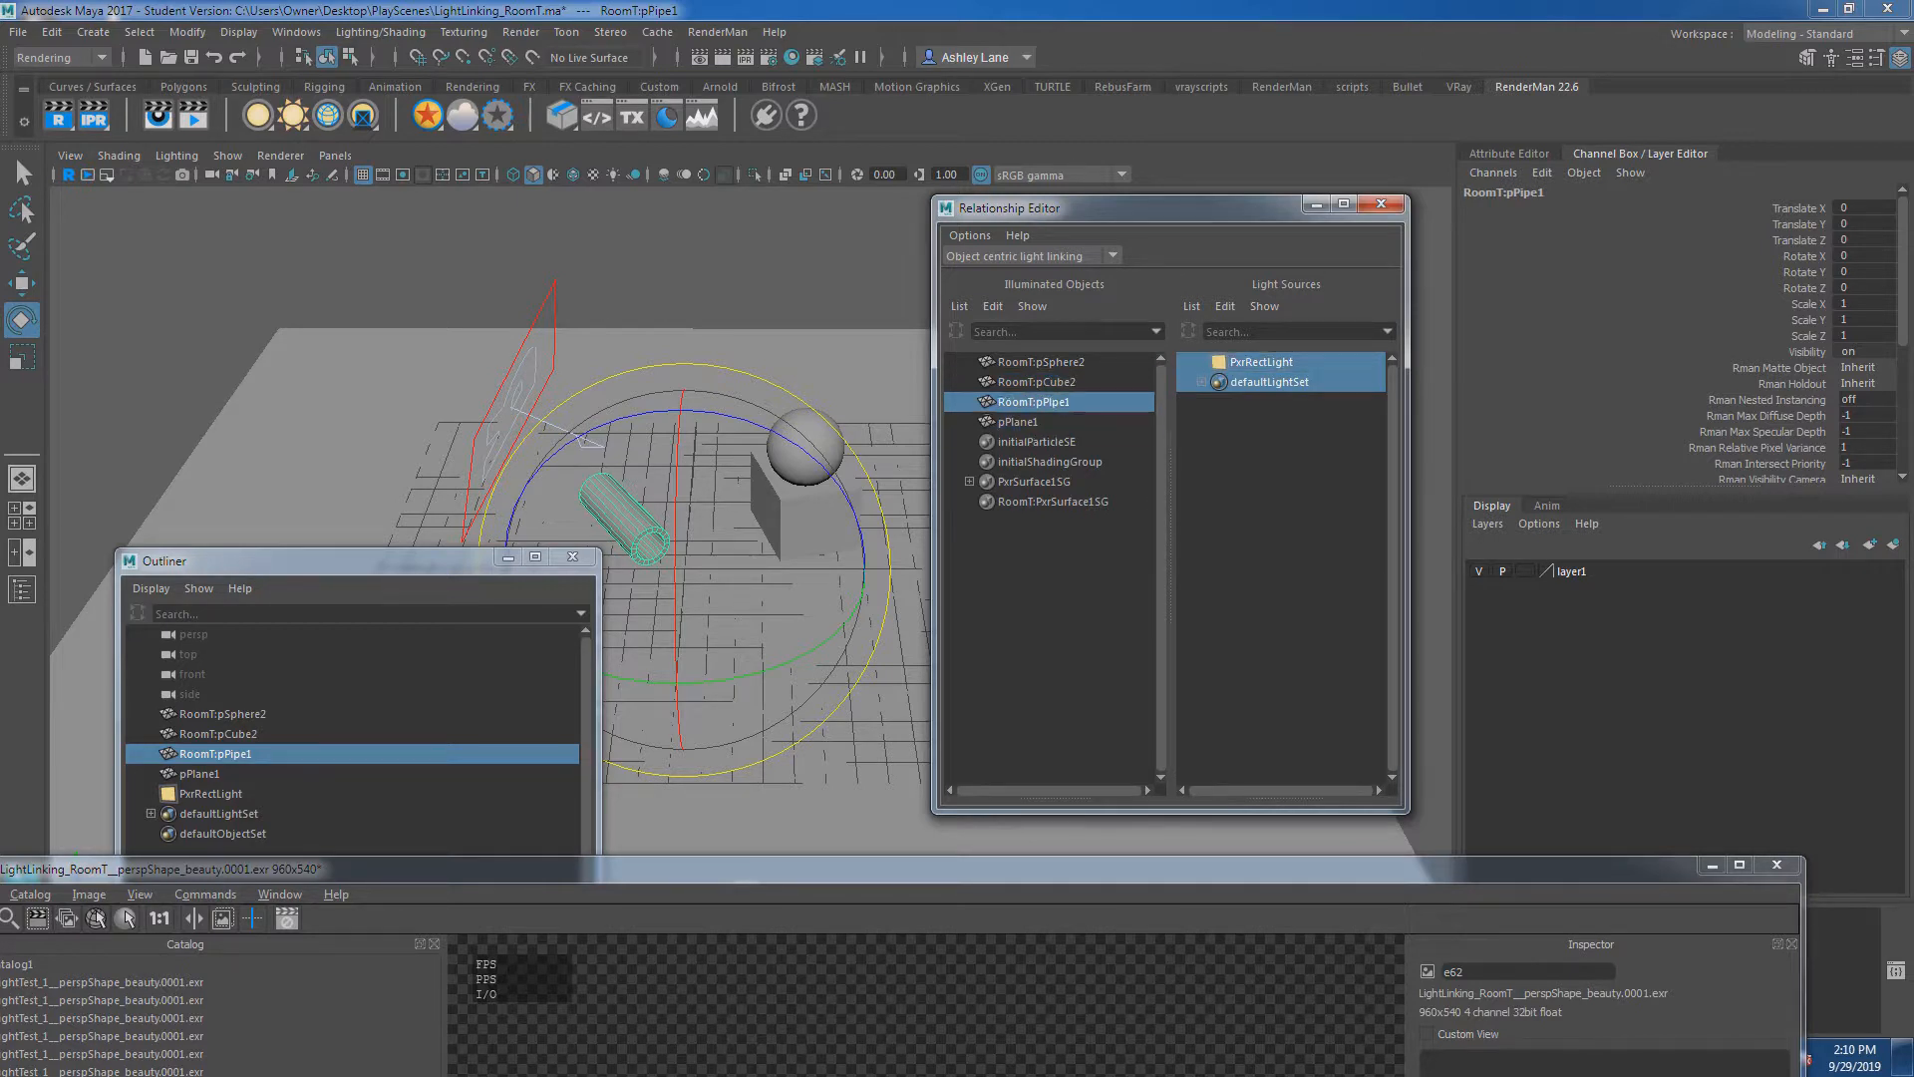
{"action": "left_click", "coordinate": [184, 86]}
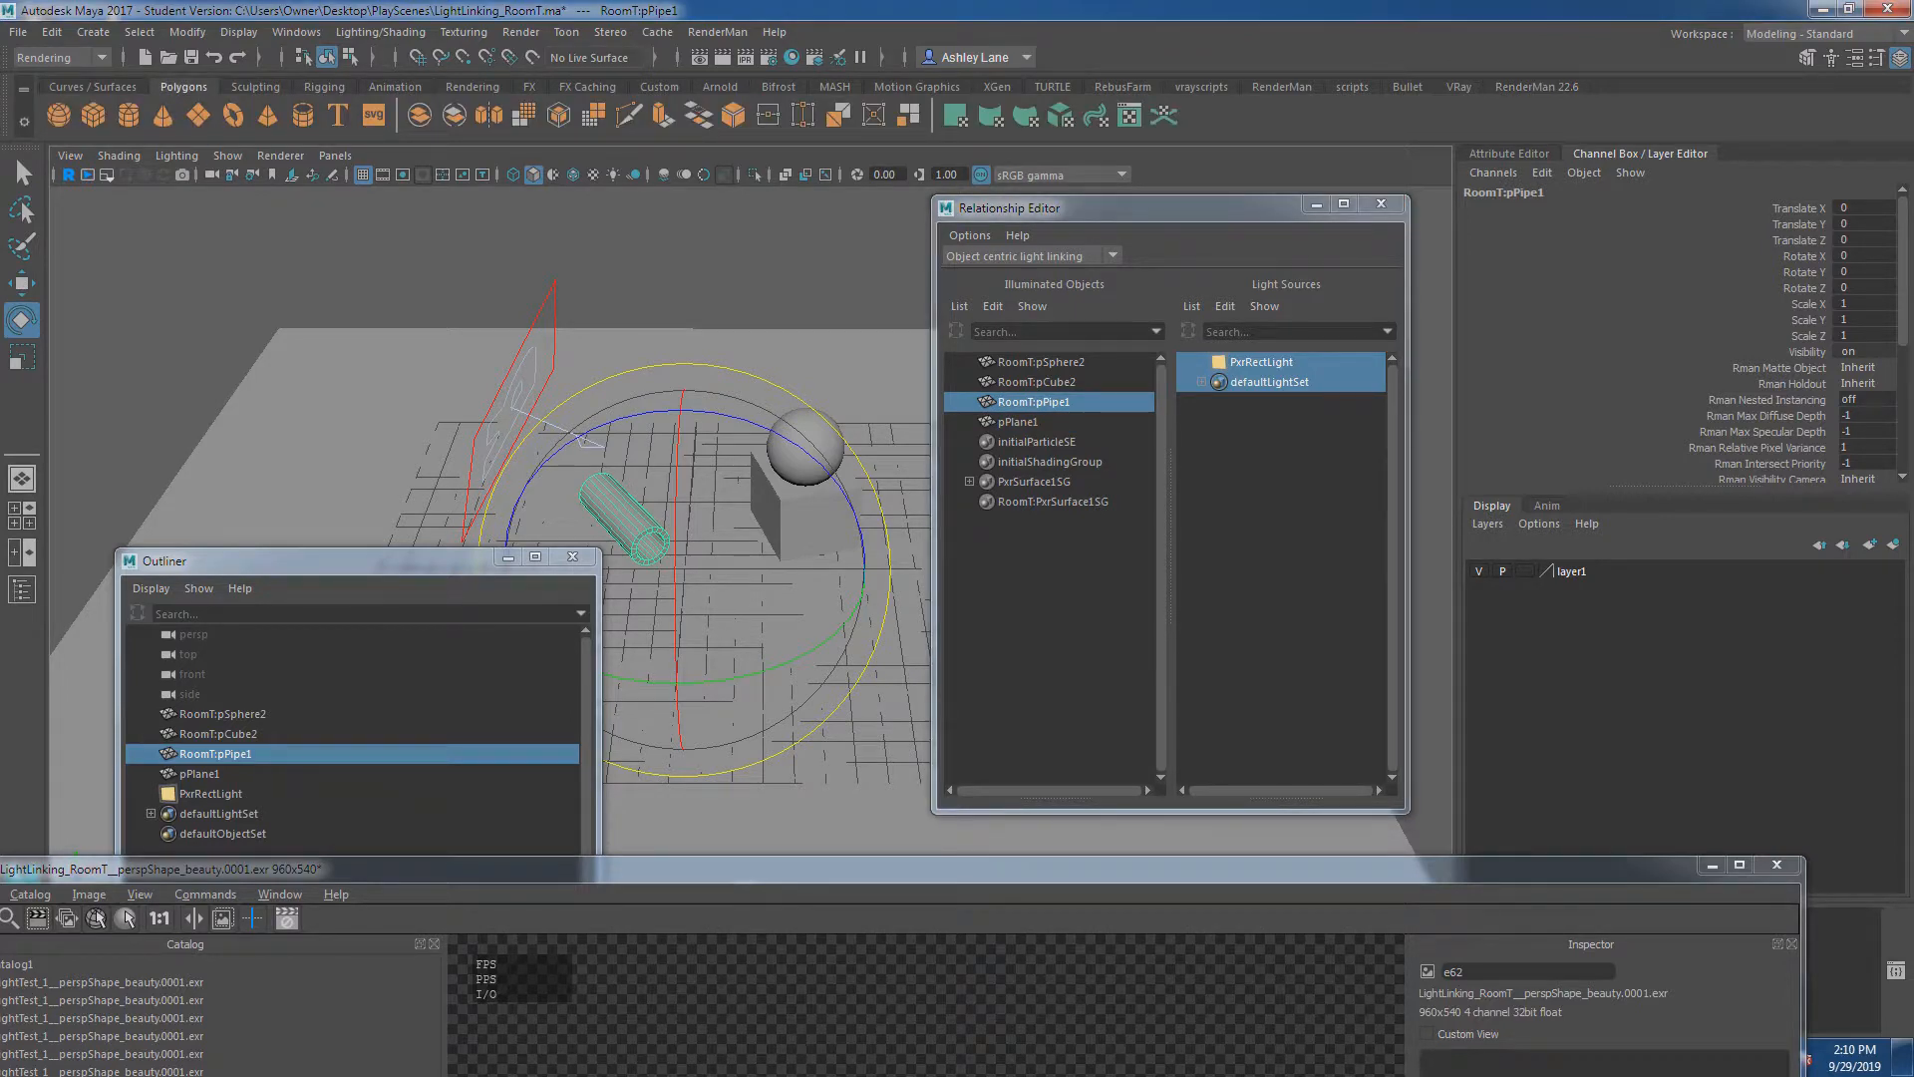
{"action": "left_click", "coordinate": [1536, 87]}
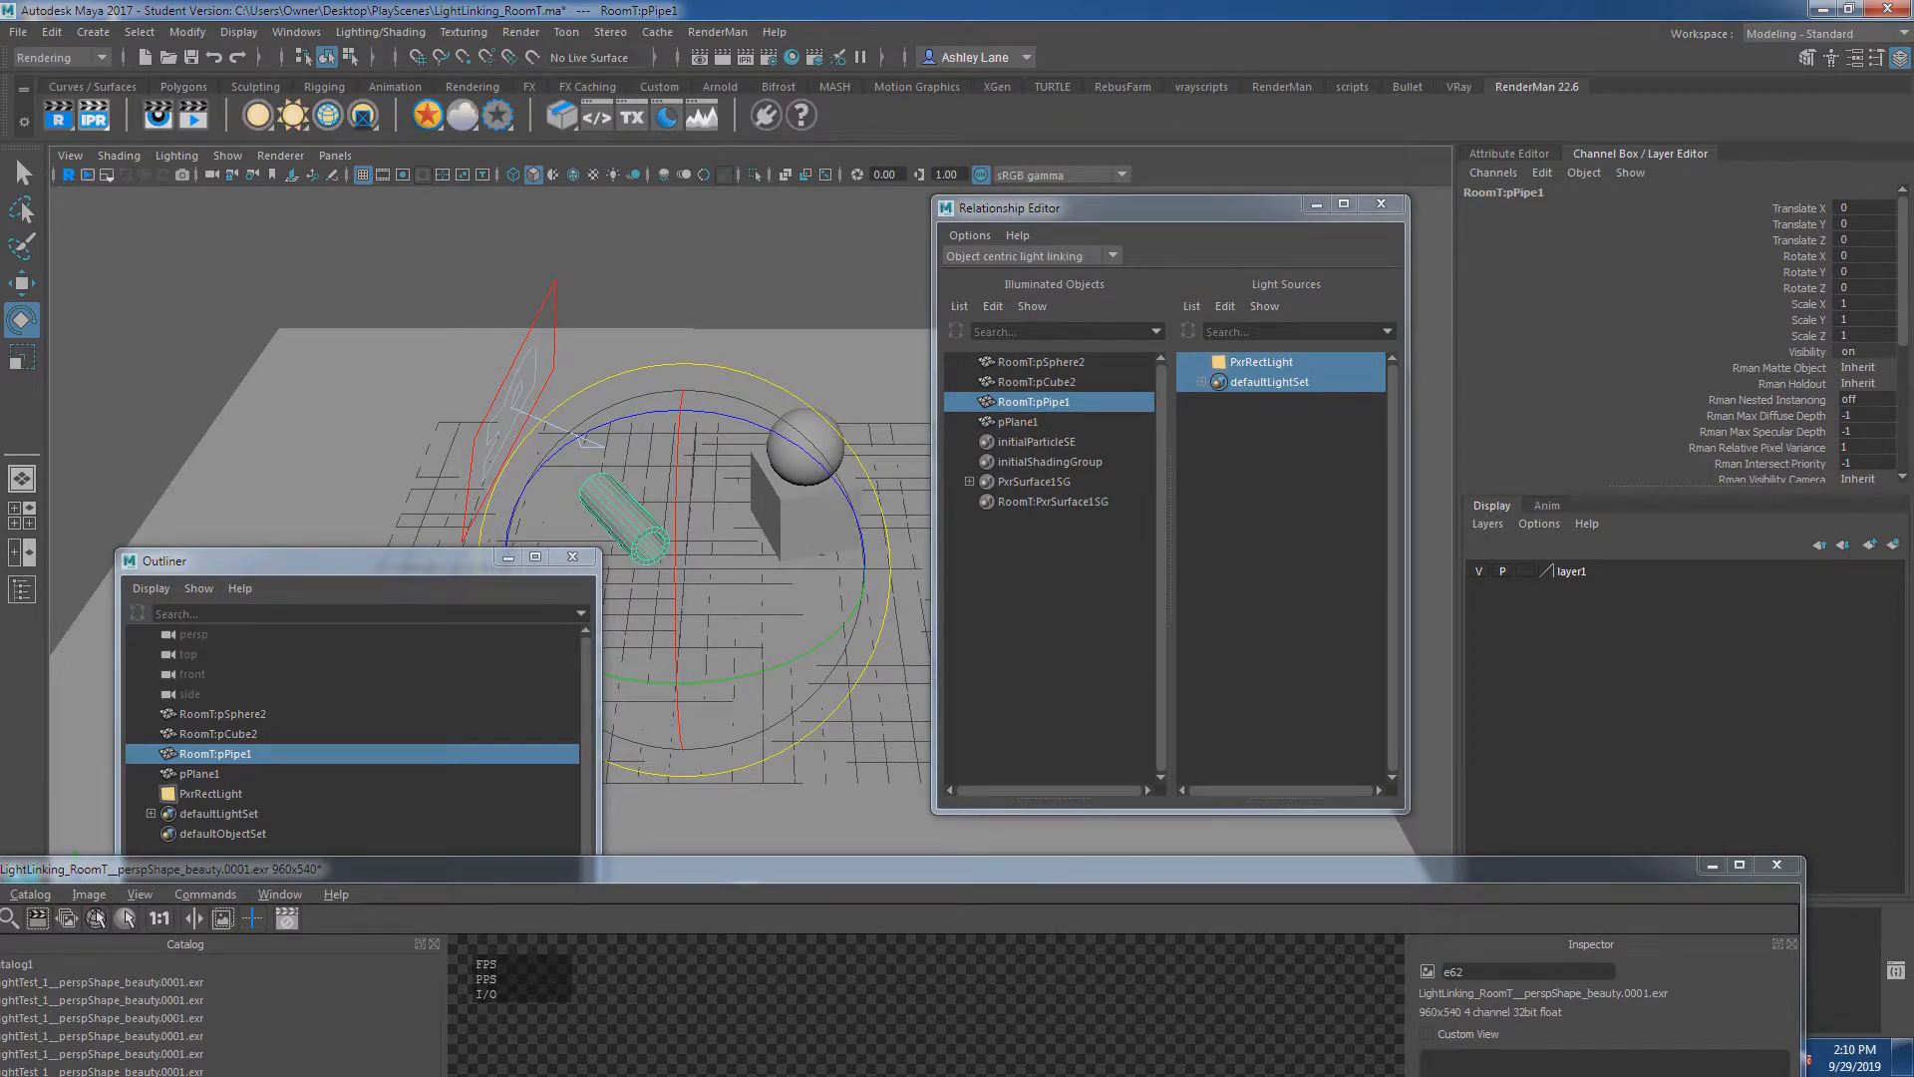
{"action": "left_click", "coordinate": [93, 114]}
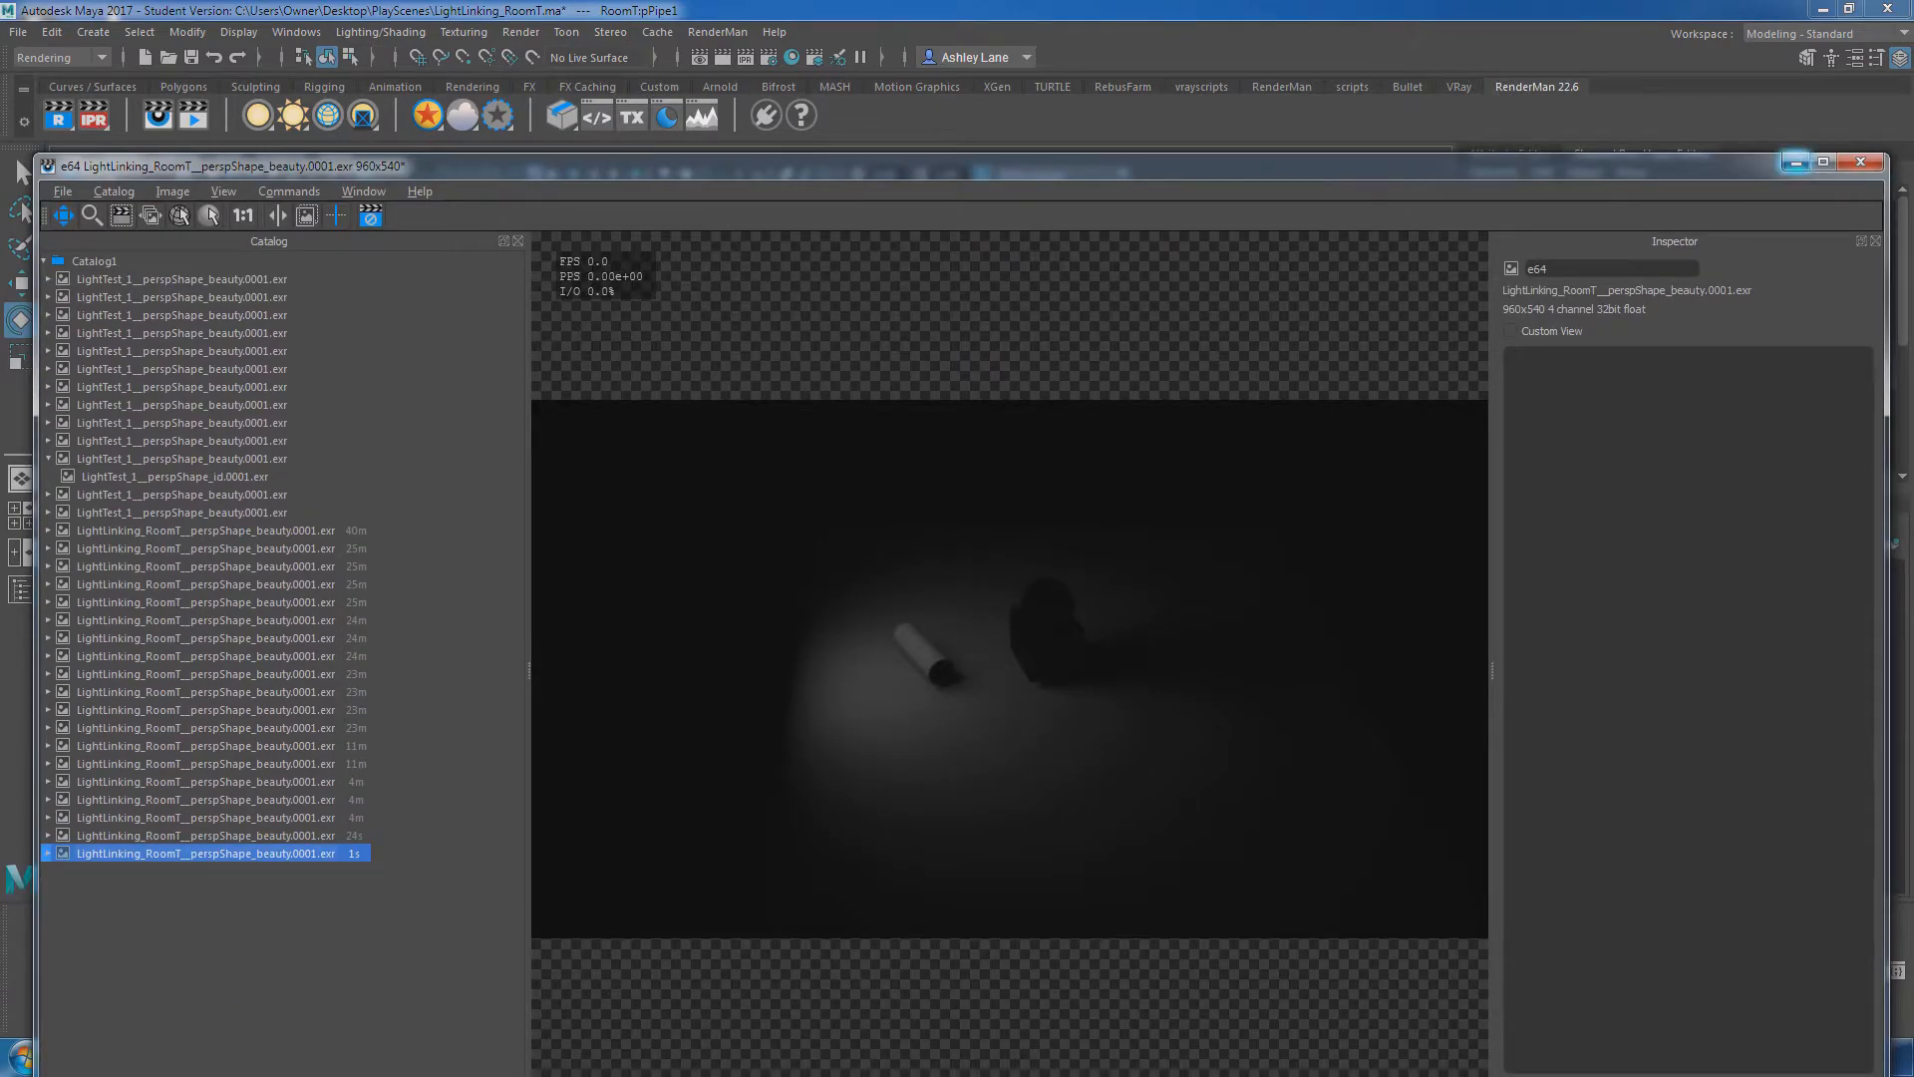
{"action": "left_click", "coordinate": [1795, 161]}
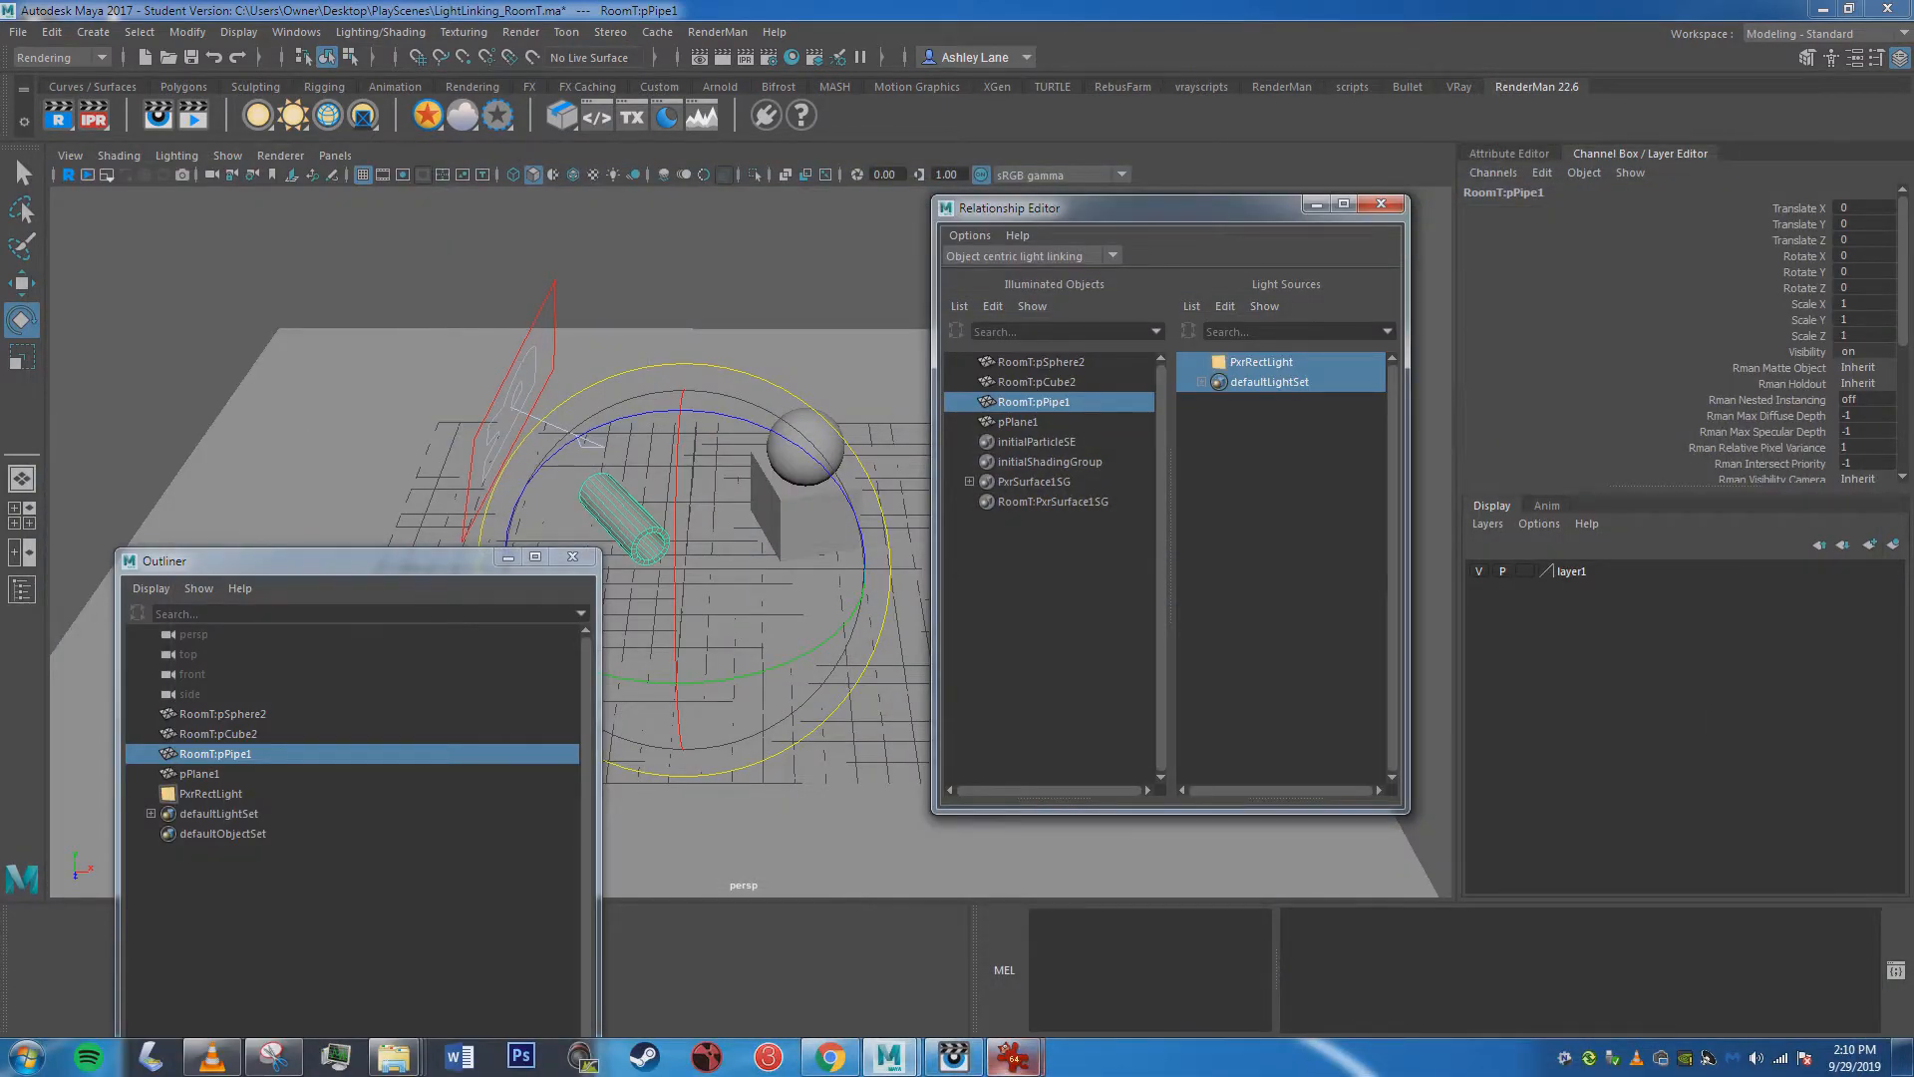
{"action": "left_click_drag", "start_coordinate": [1156, 207], "coordinate": [1002, 209]}
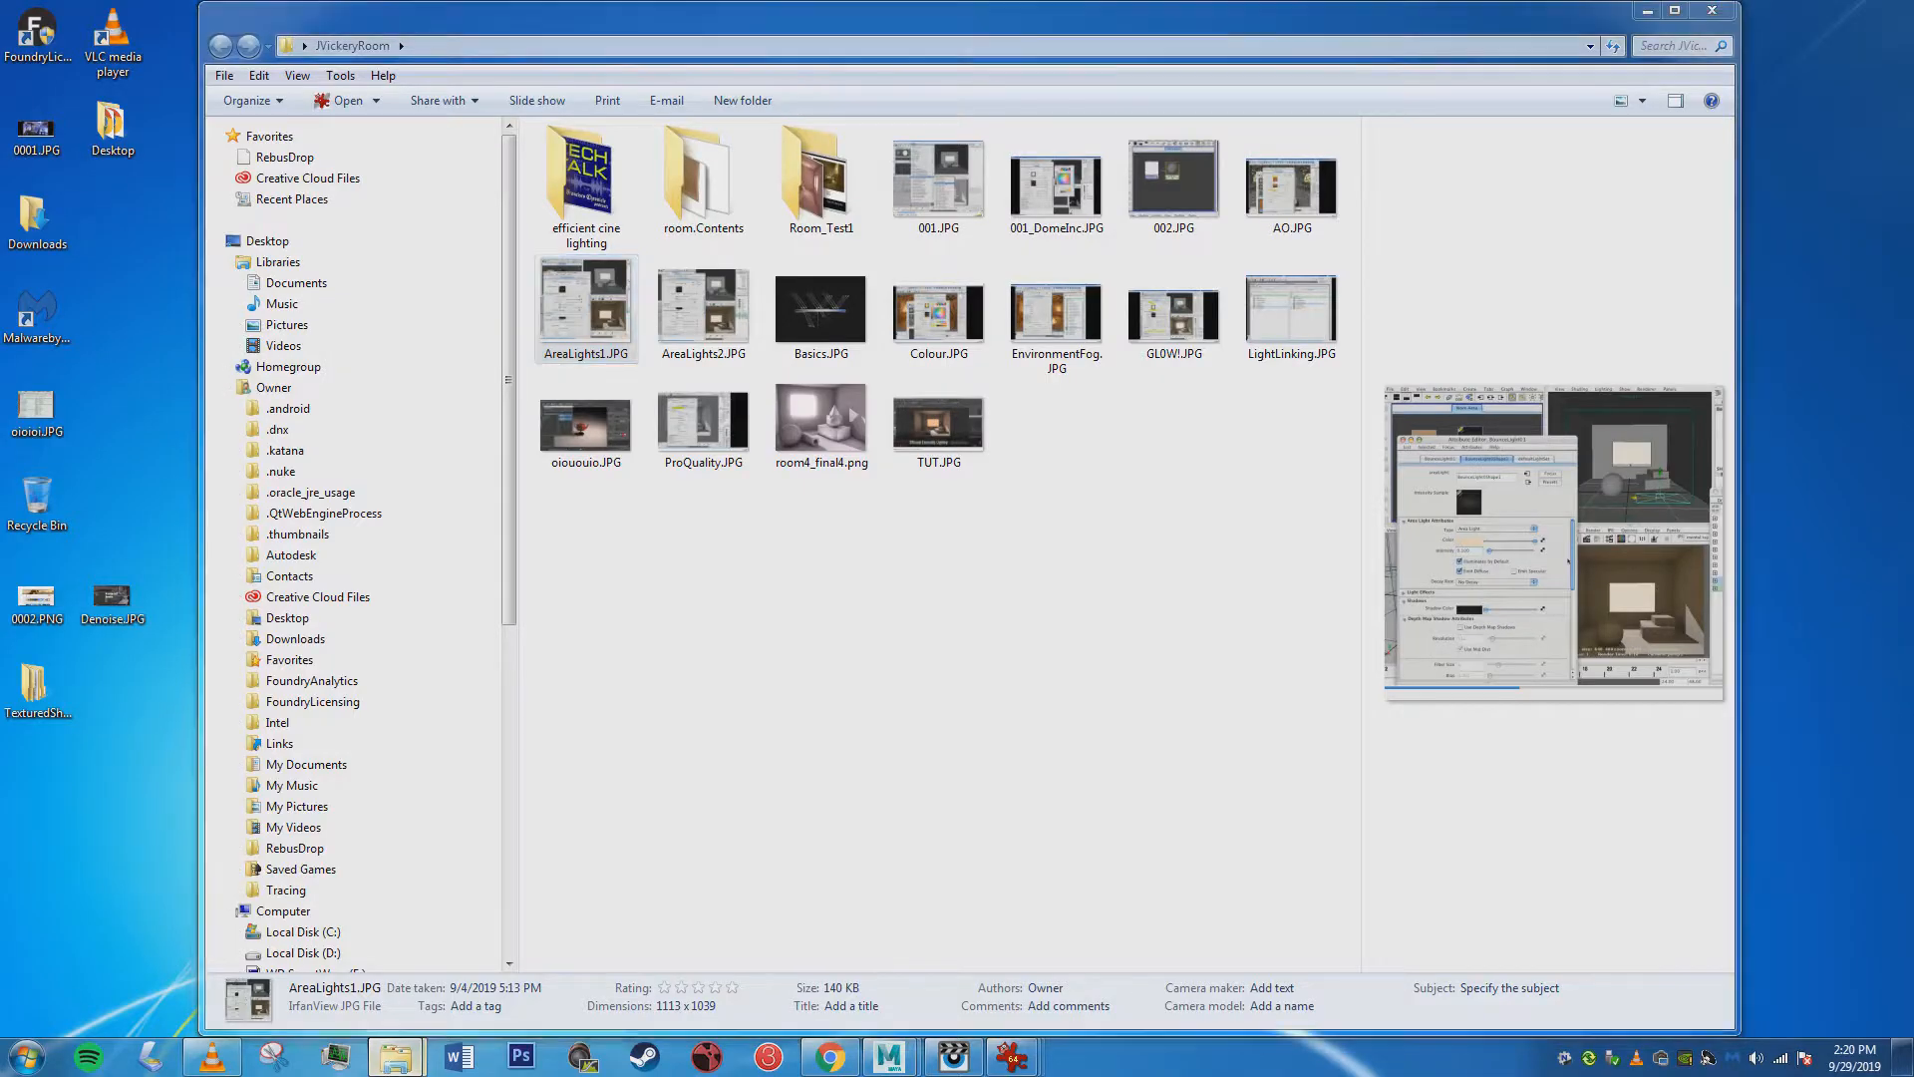
Close the "efficient cine lighting" folder window, open AreaLights1.JPG from the room images folder, and reposition its viewer to examine the bounce light settings.
{"action": "mouse_move", "coordinate": [395, 1057]}
{"action": "mouse_move", "coordinate": [288, 955]}
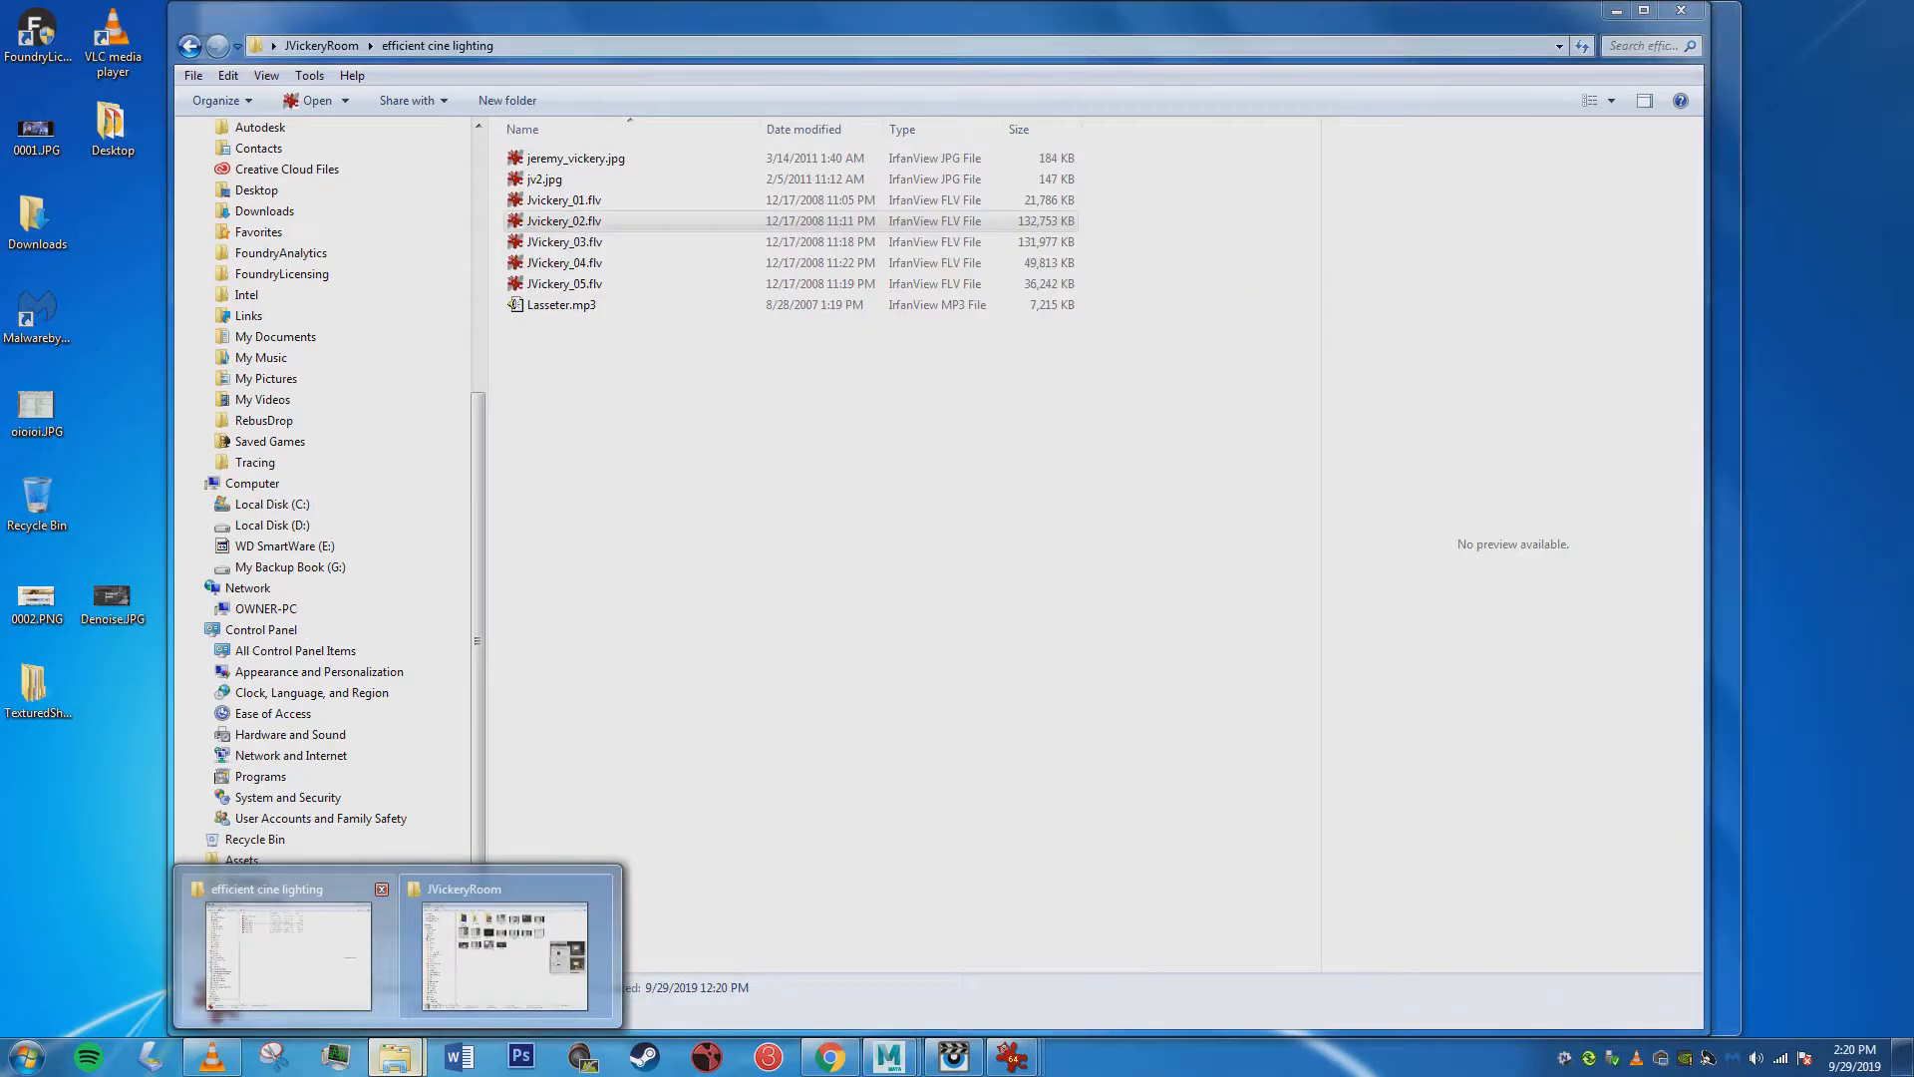
{"action": "left_click", "coordinate": [382, 888]}
{"action": "left_click", "coordinate": [382, 888]}
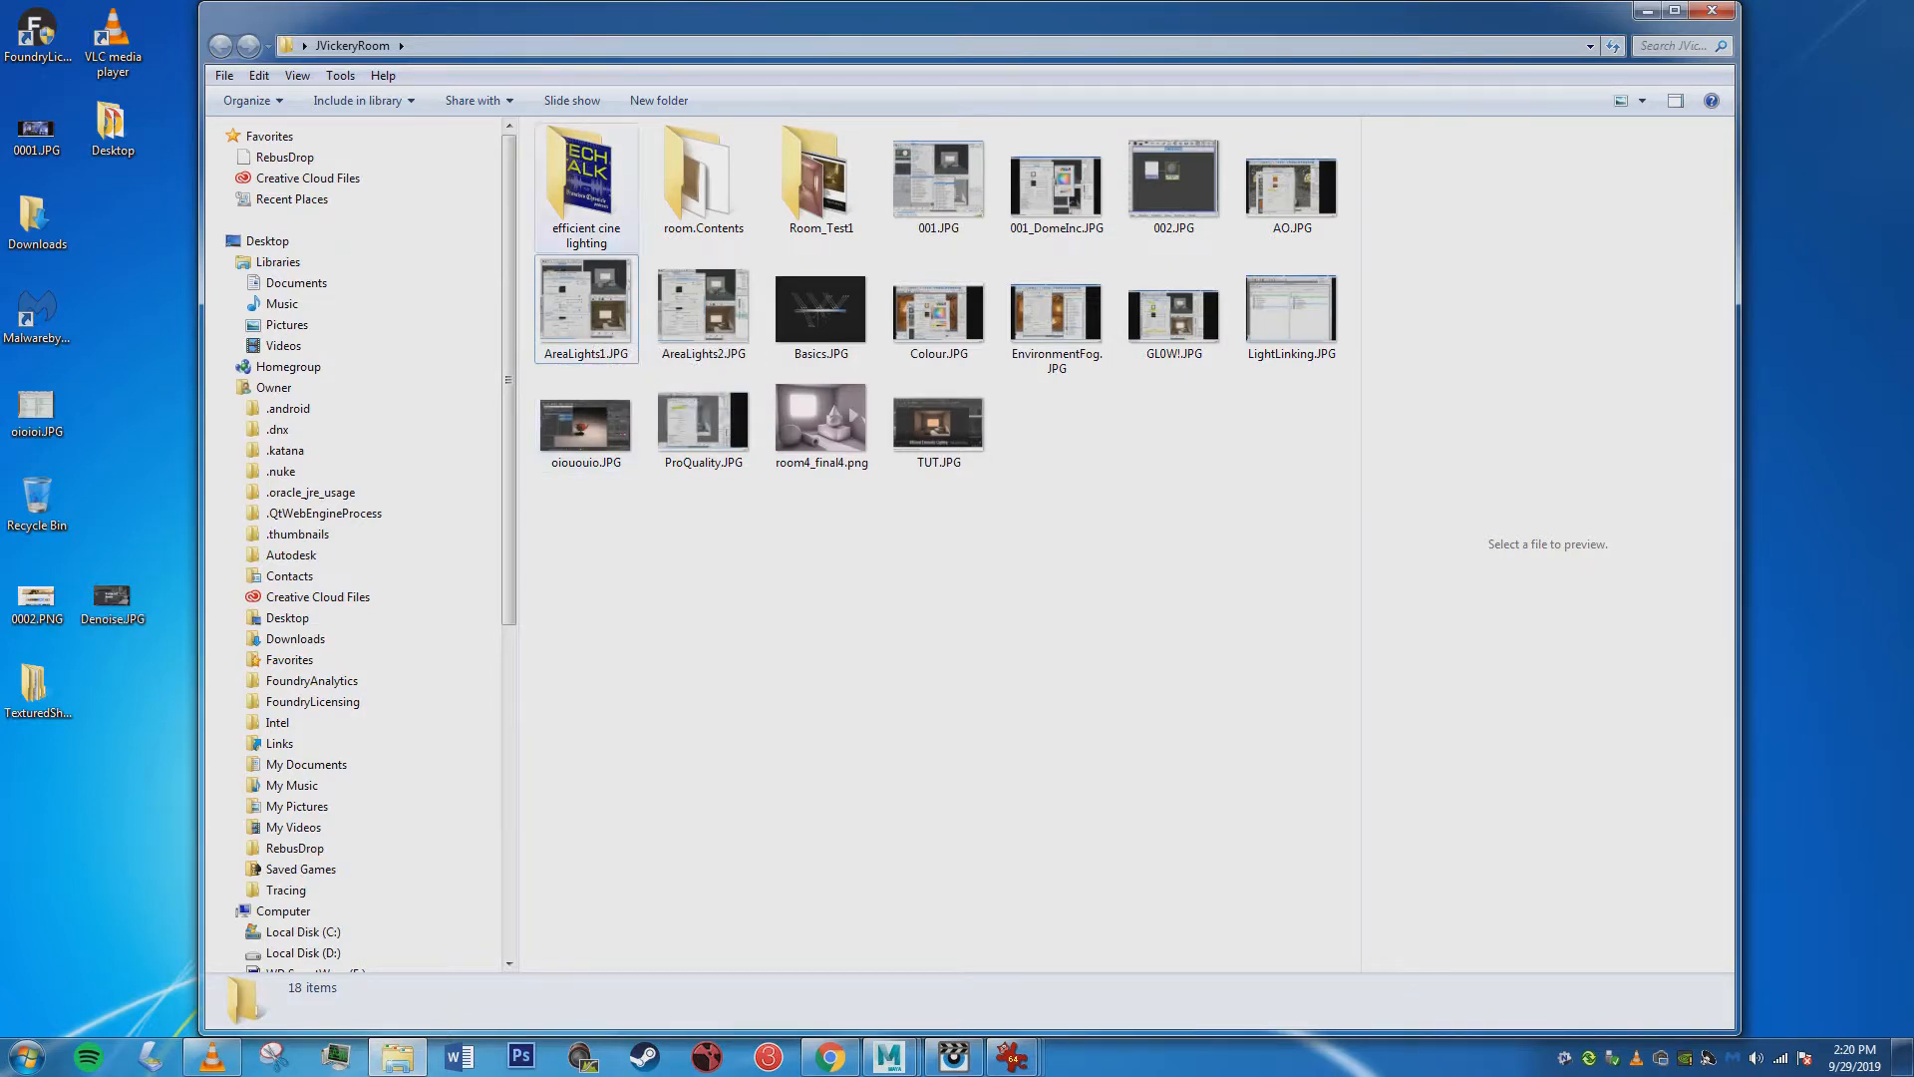
{"action": "double_click", "coordinate": [585, 304]}
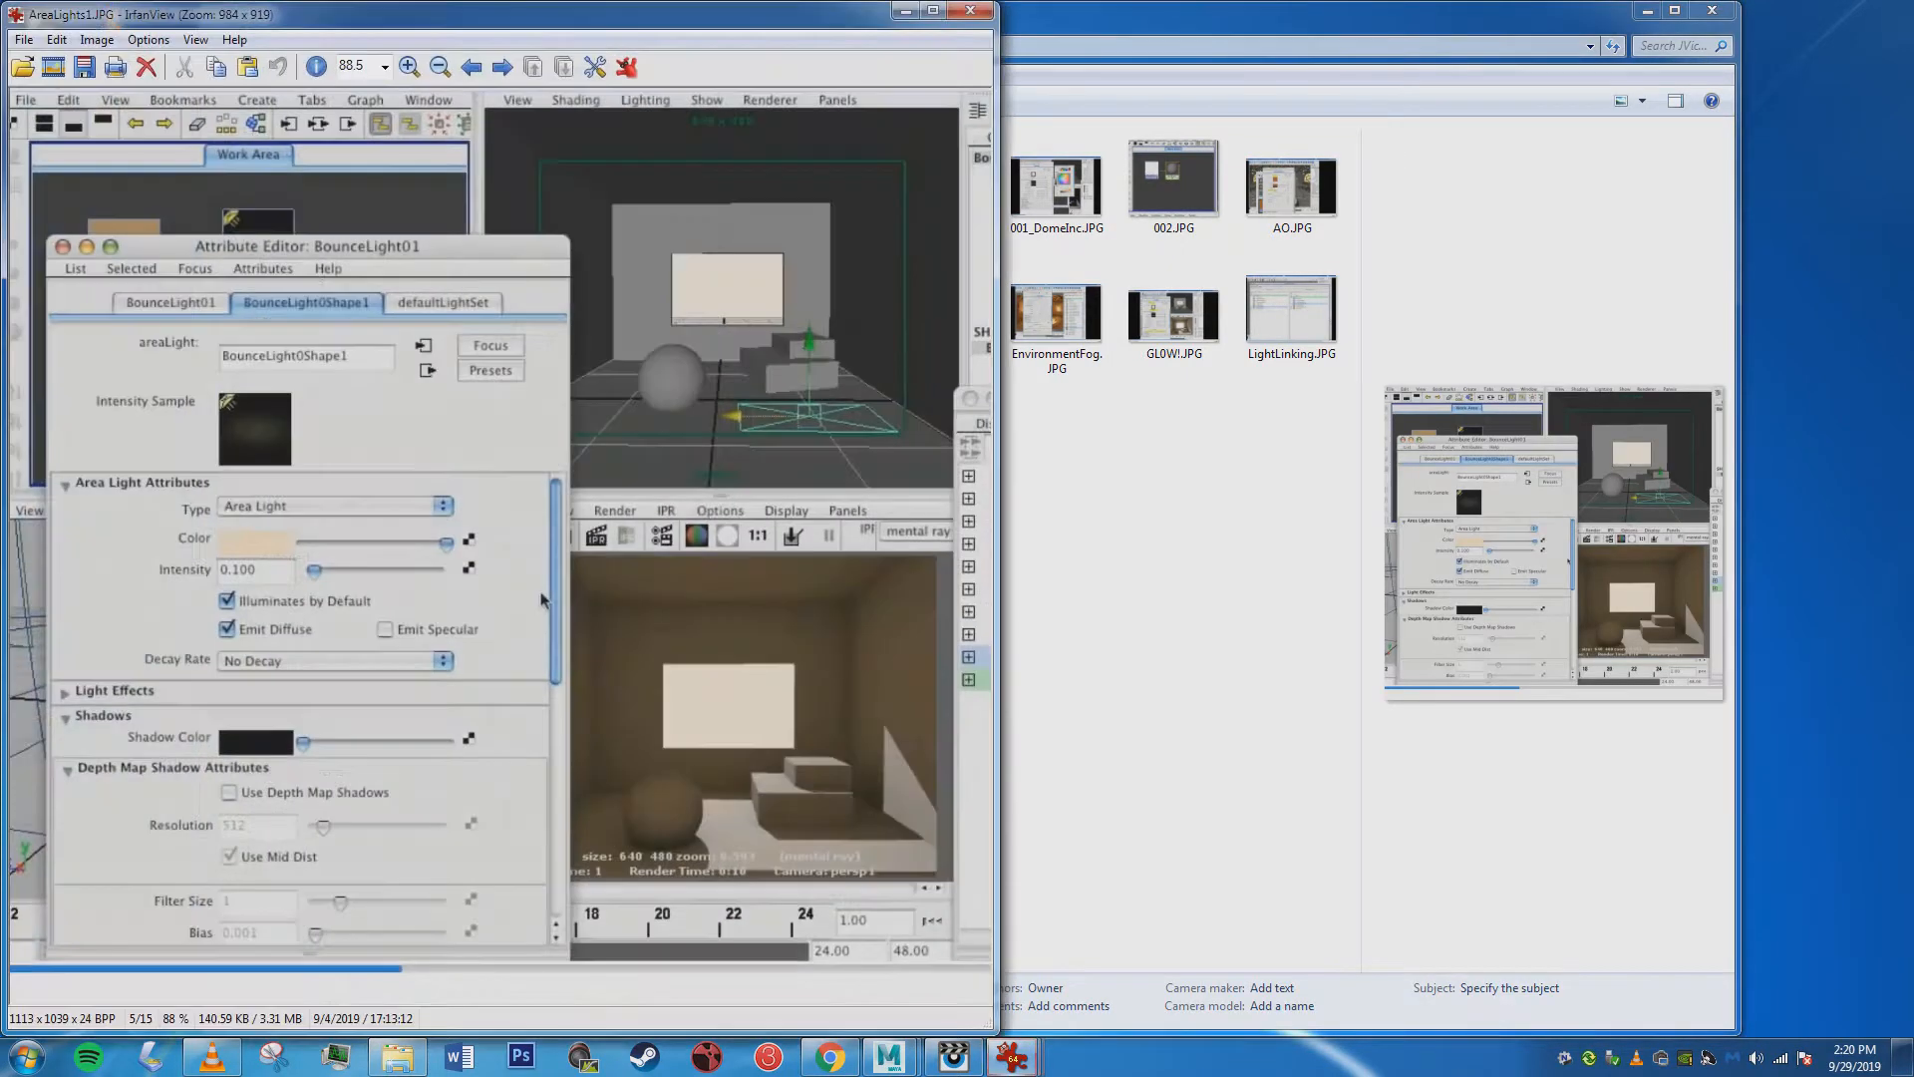
{"action": "left_click_drag", "start_coordinate": [565, 599], "coordinate": [730, 592]}
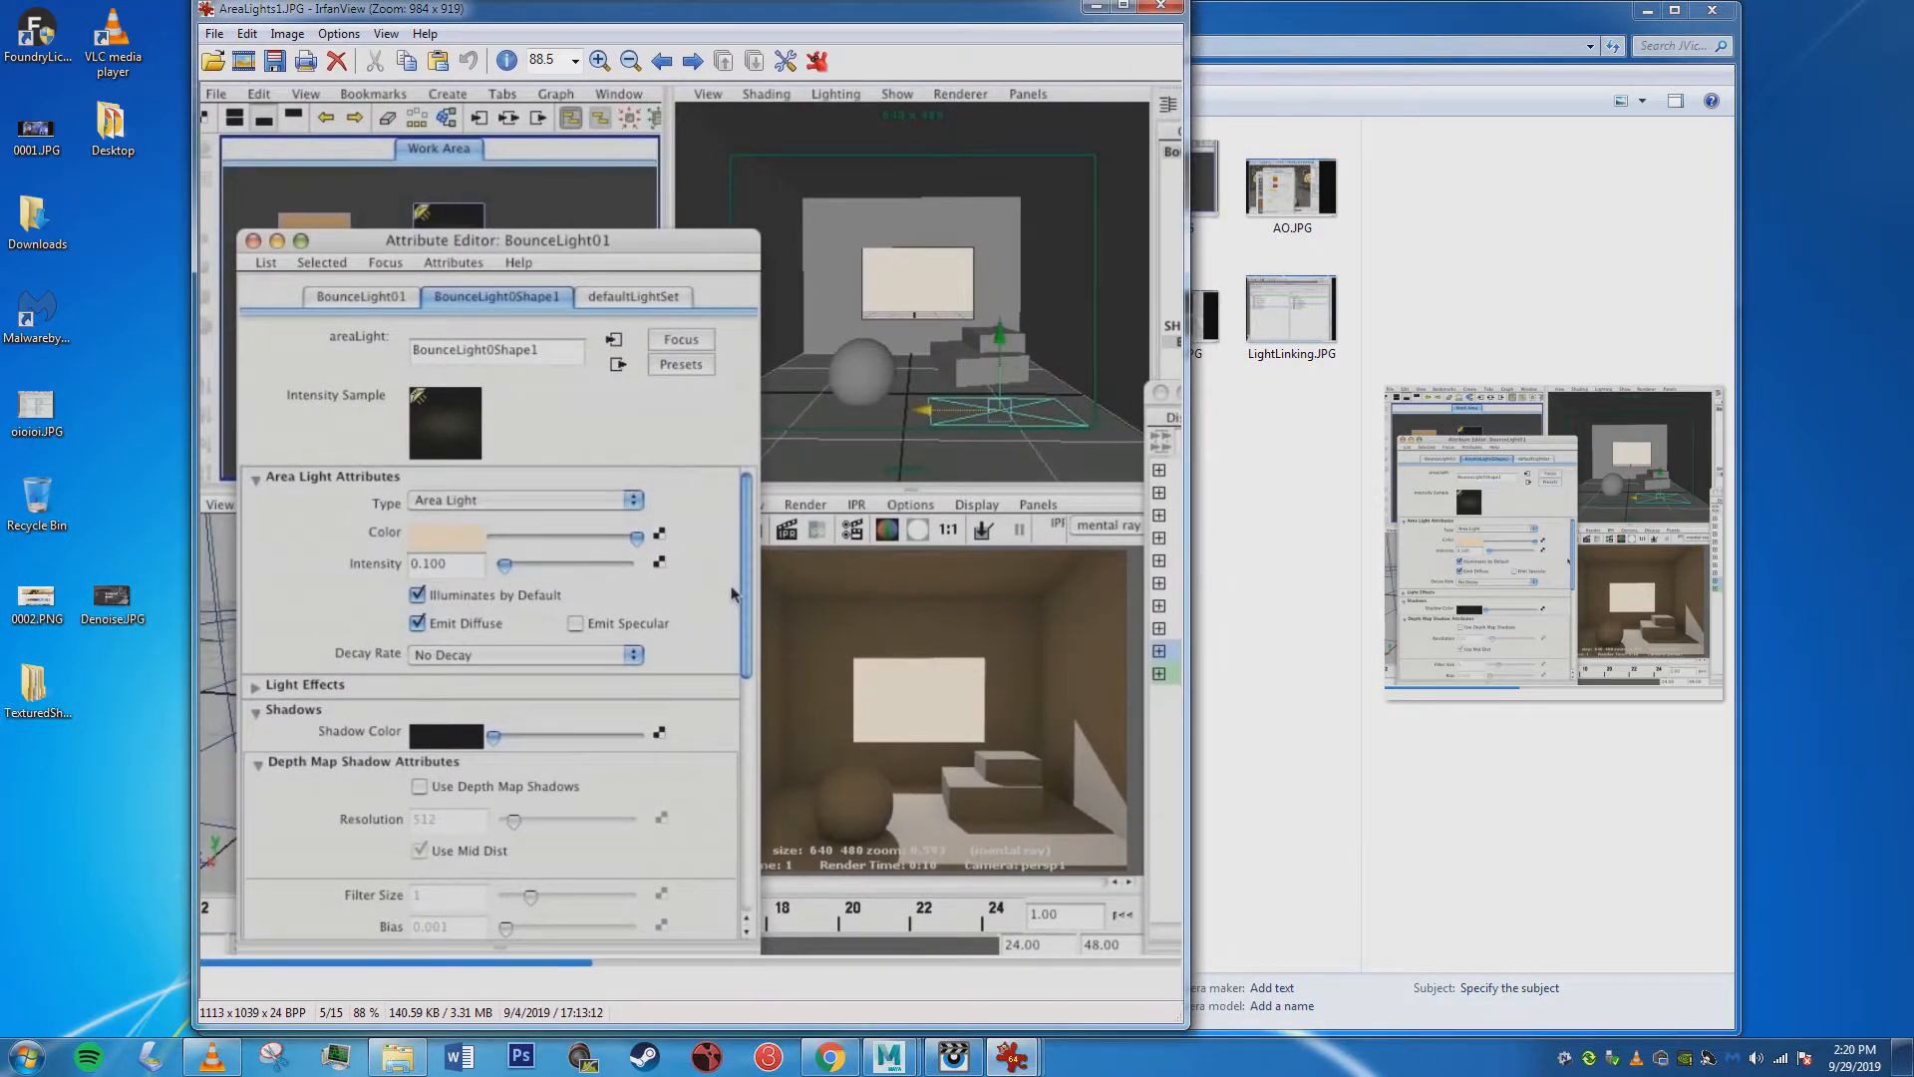
{"action": "left_click_drag", "start_coordinate": [731, 593], "coordinate": [731, 598]}
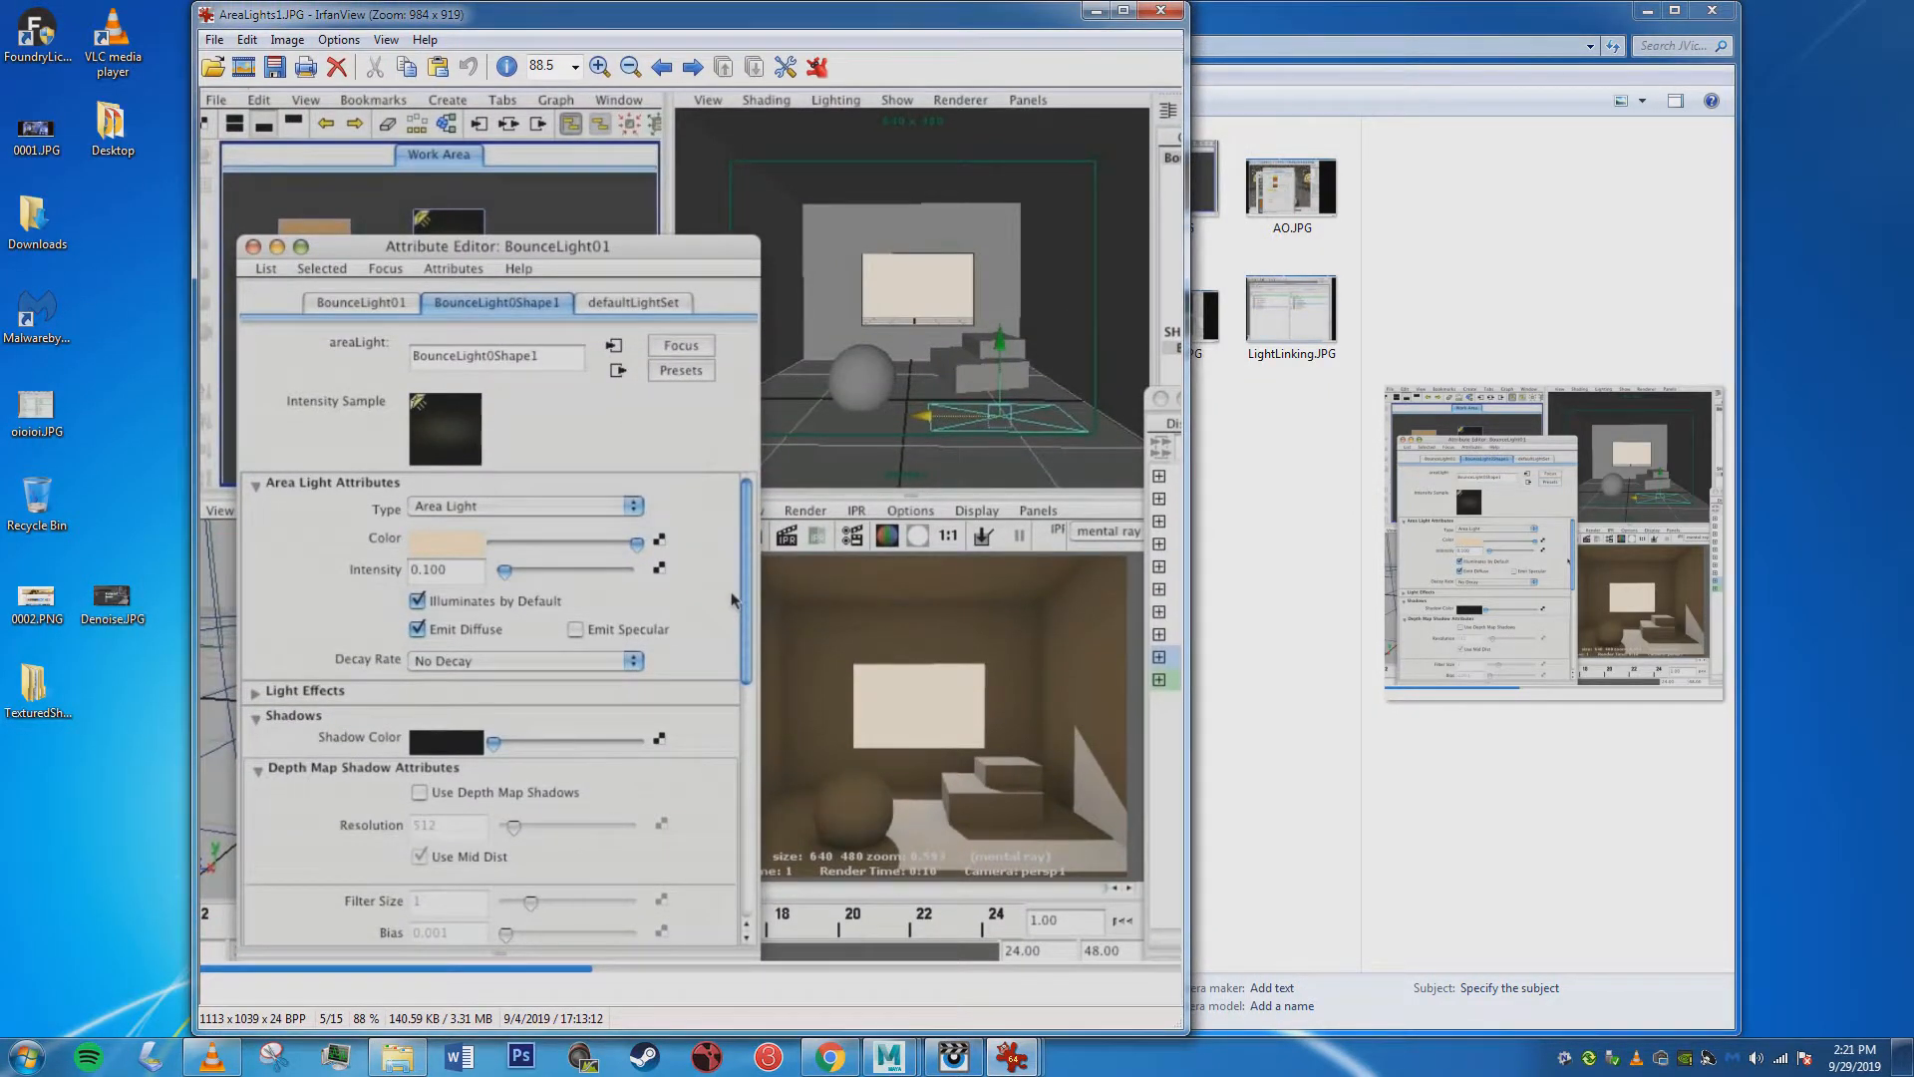
{"action": "left_click_drag", "start_coordinate": [1187, 598], "coordinate": [1284, 598]}
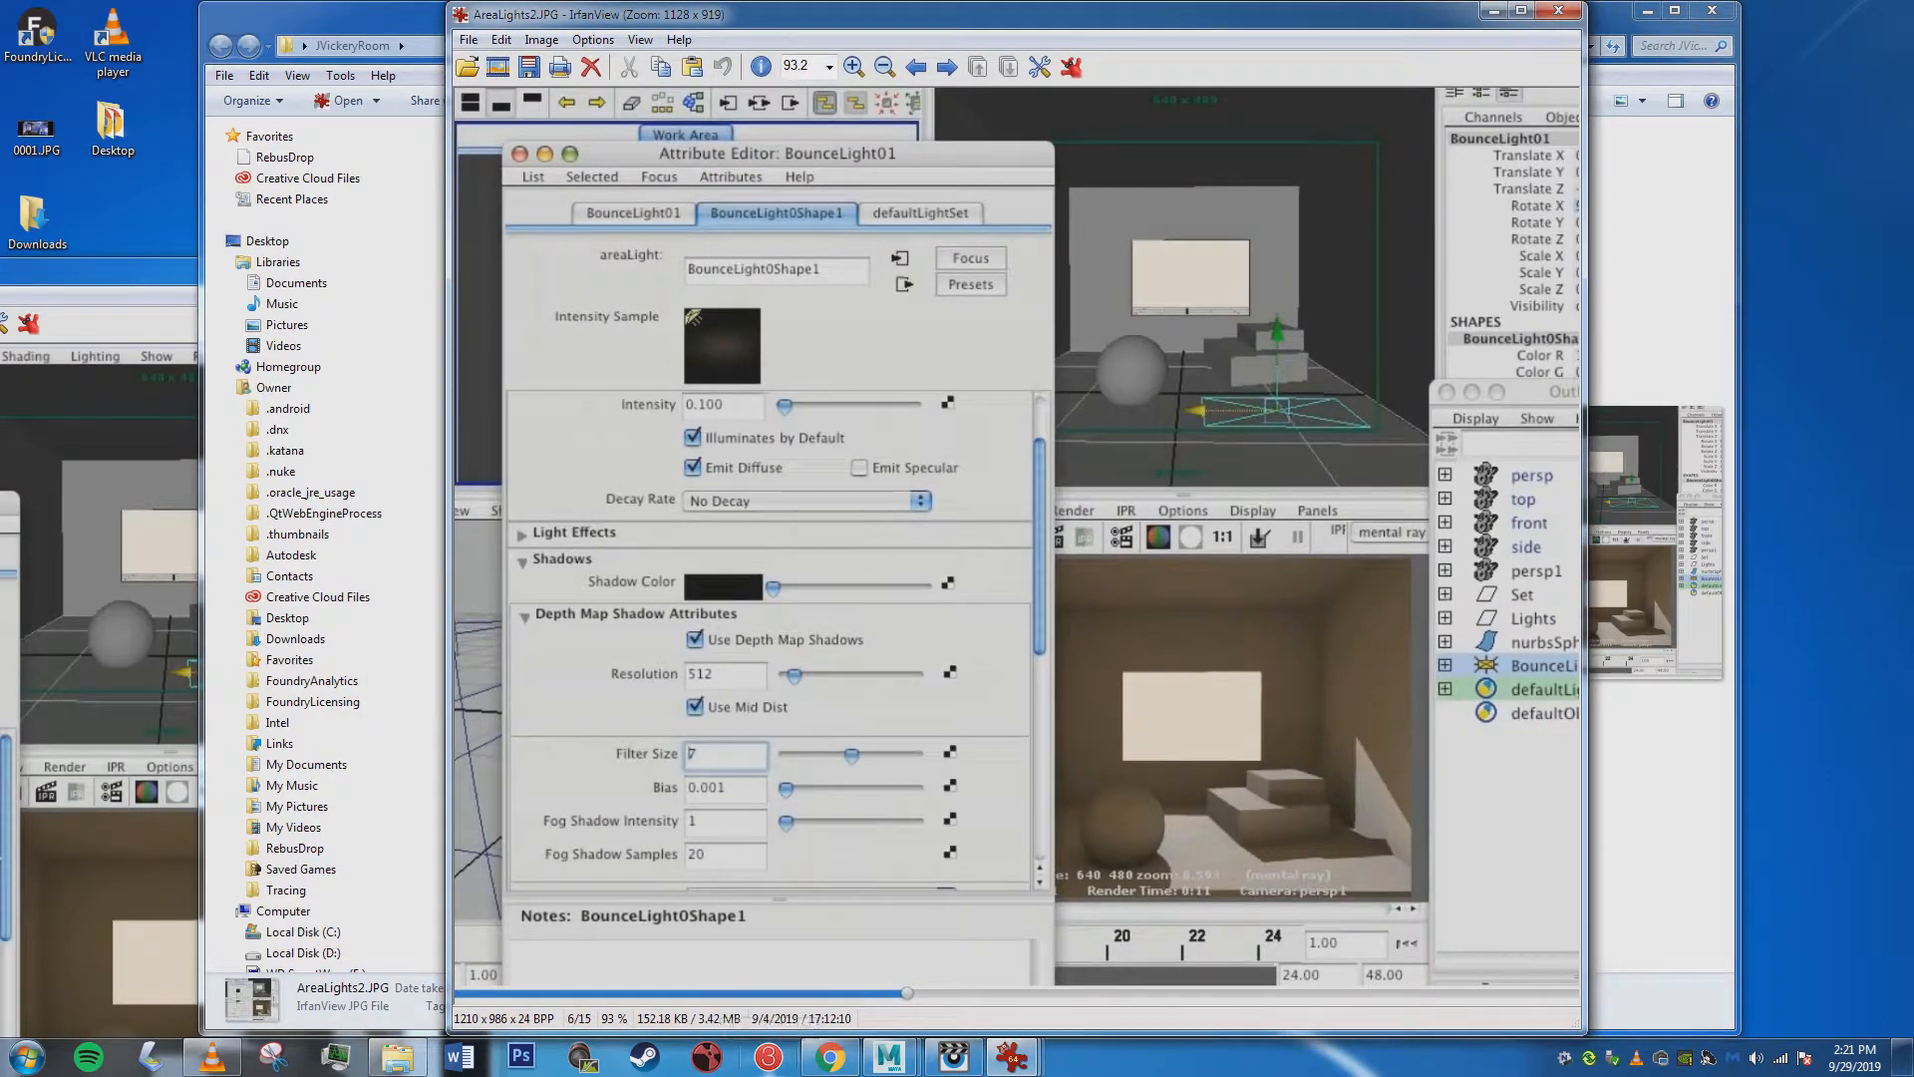
Return to the Maya light-linking scene, and bring up AreaLights1.JPG to examine the bounce light's area-light and shadow settings.
{"action": "left_click", "coordinate": [888, 1056]}
{"action": "left_click", "coordinate": [997, 952]}
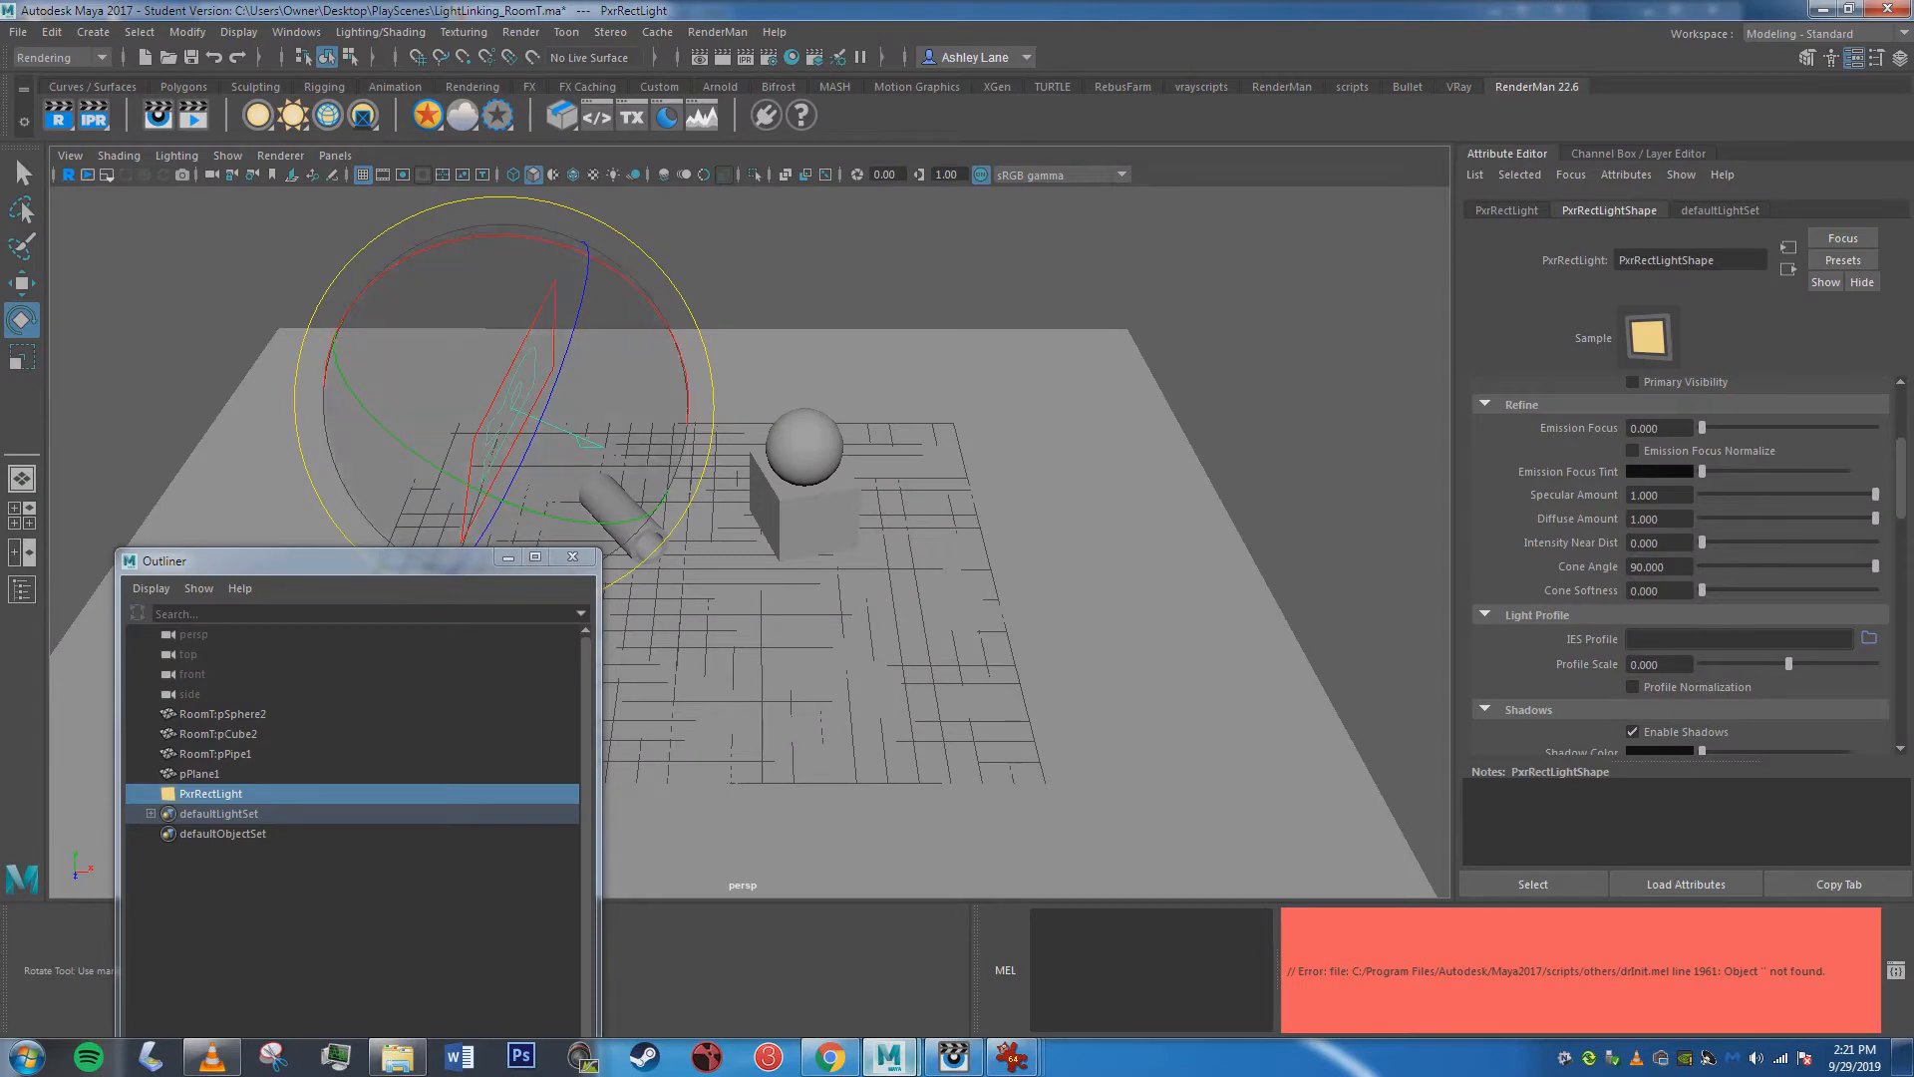
{"action": "left_click", "coordinate": [239, 261]}
{"action": "left_click", "coordinate": [211, 793]}
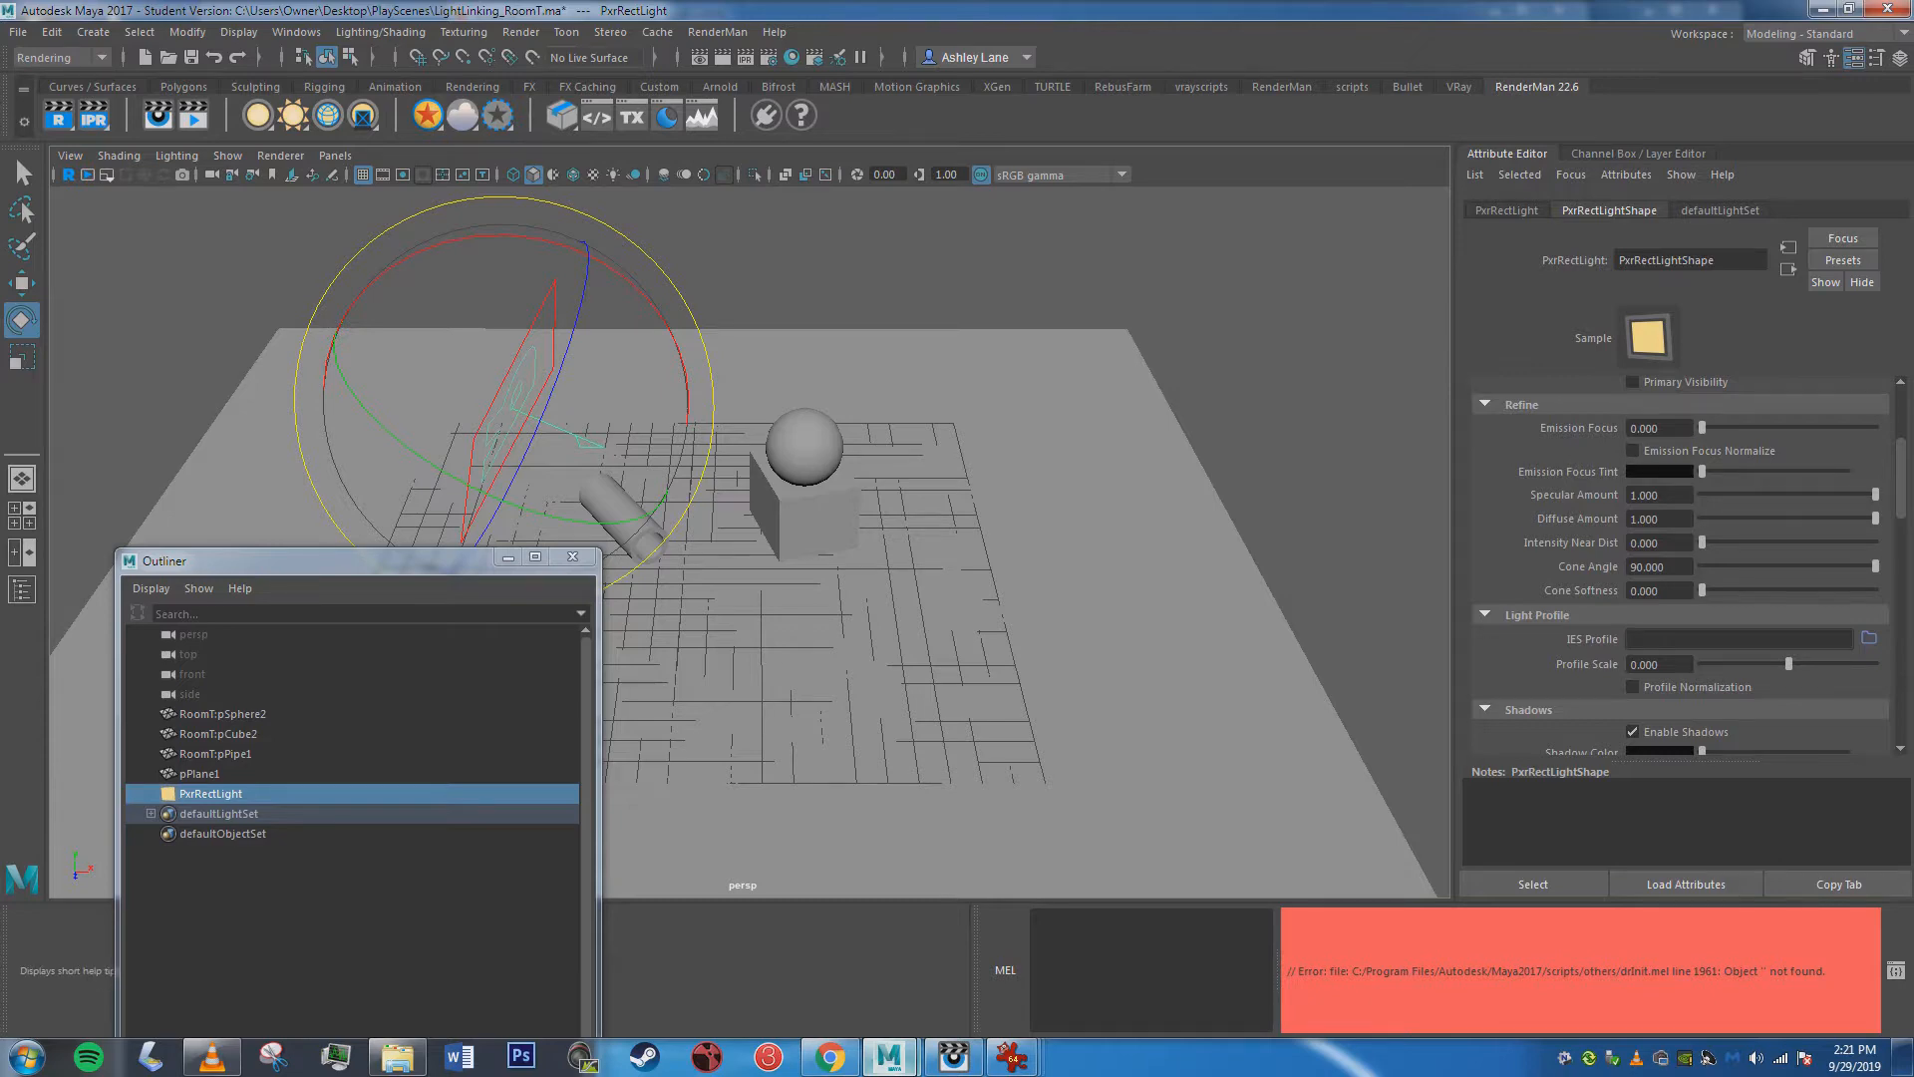
{"action": "mouse_move", "coordinate": [1012, 1057]}
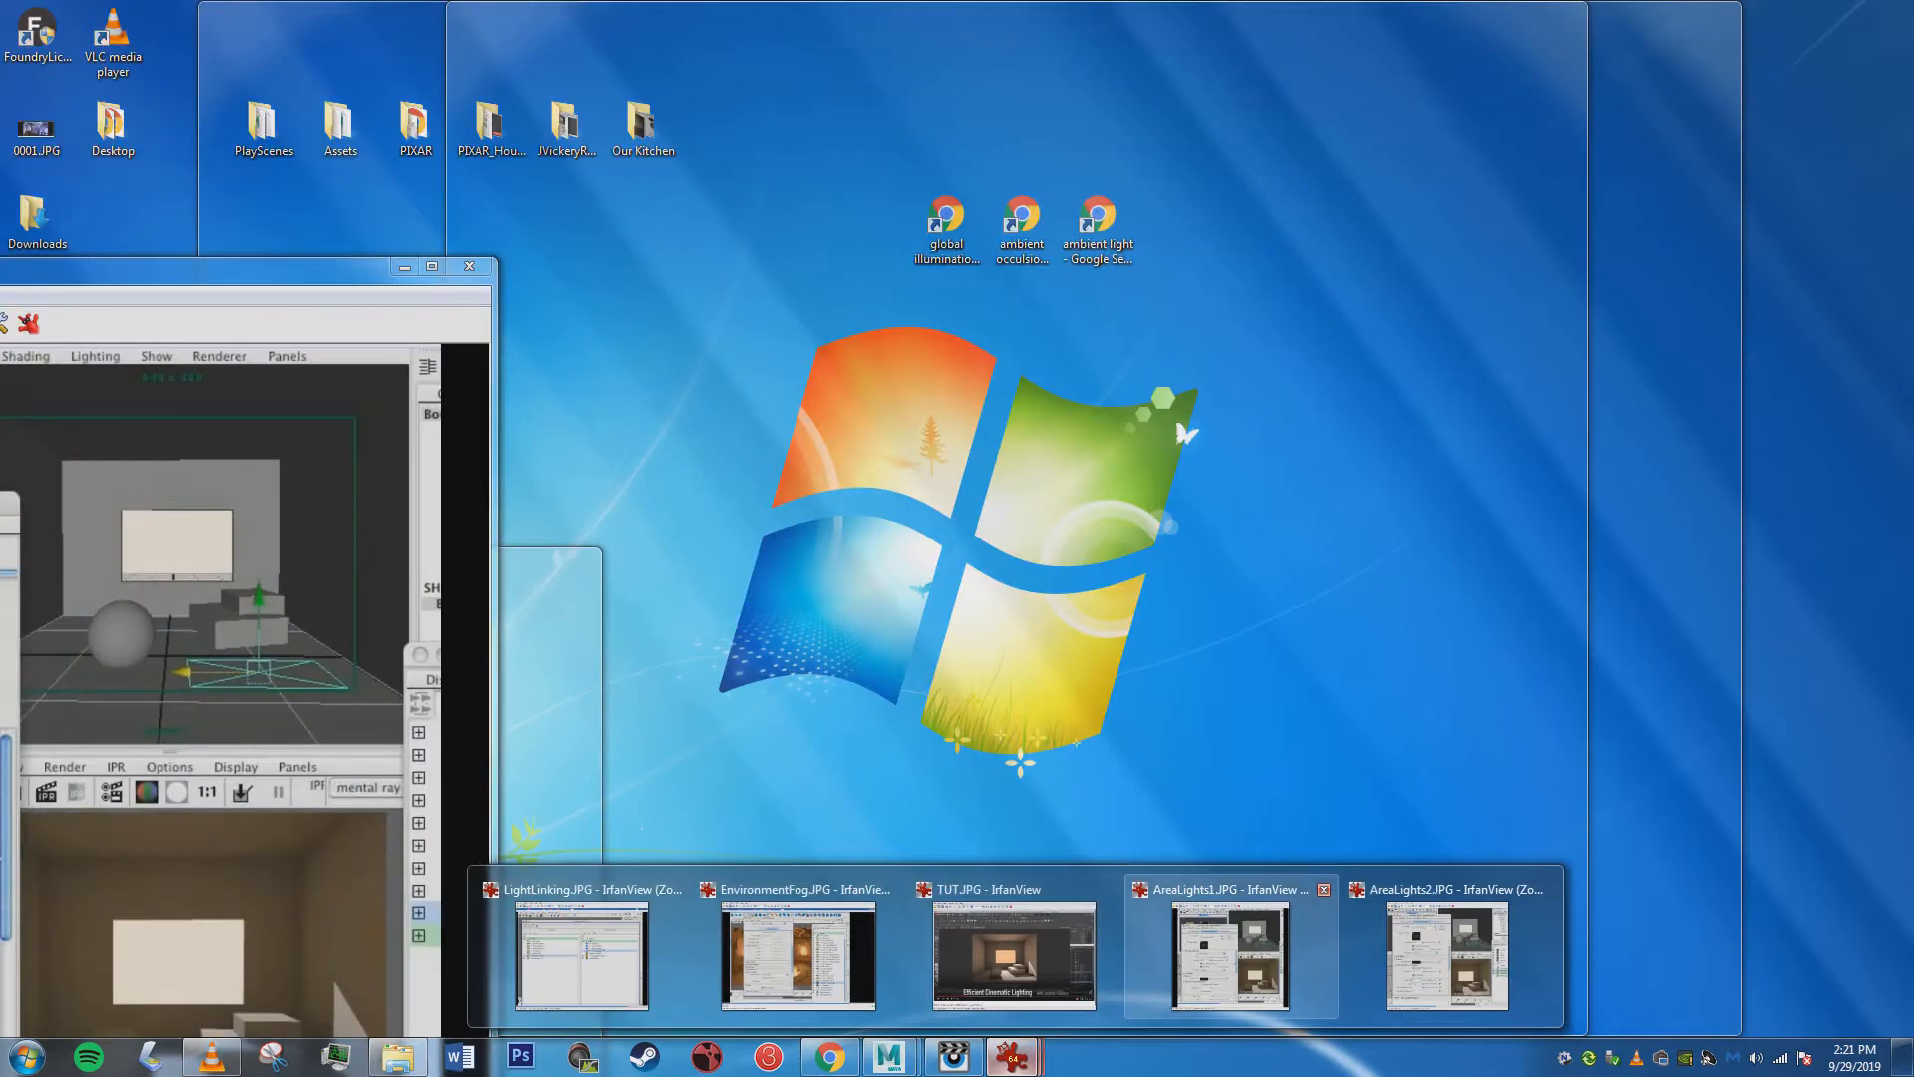
{"action": "left_click", "coordinate": [1178, 947]}
{"action": "left_click_drag", "start_coordinate": [249, 266], "coordinate": [1130, 56]}
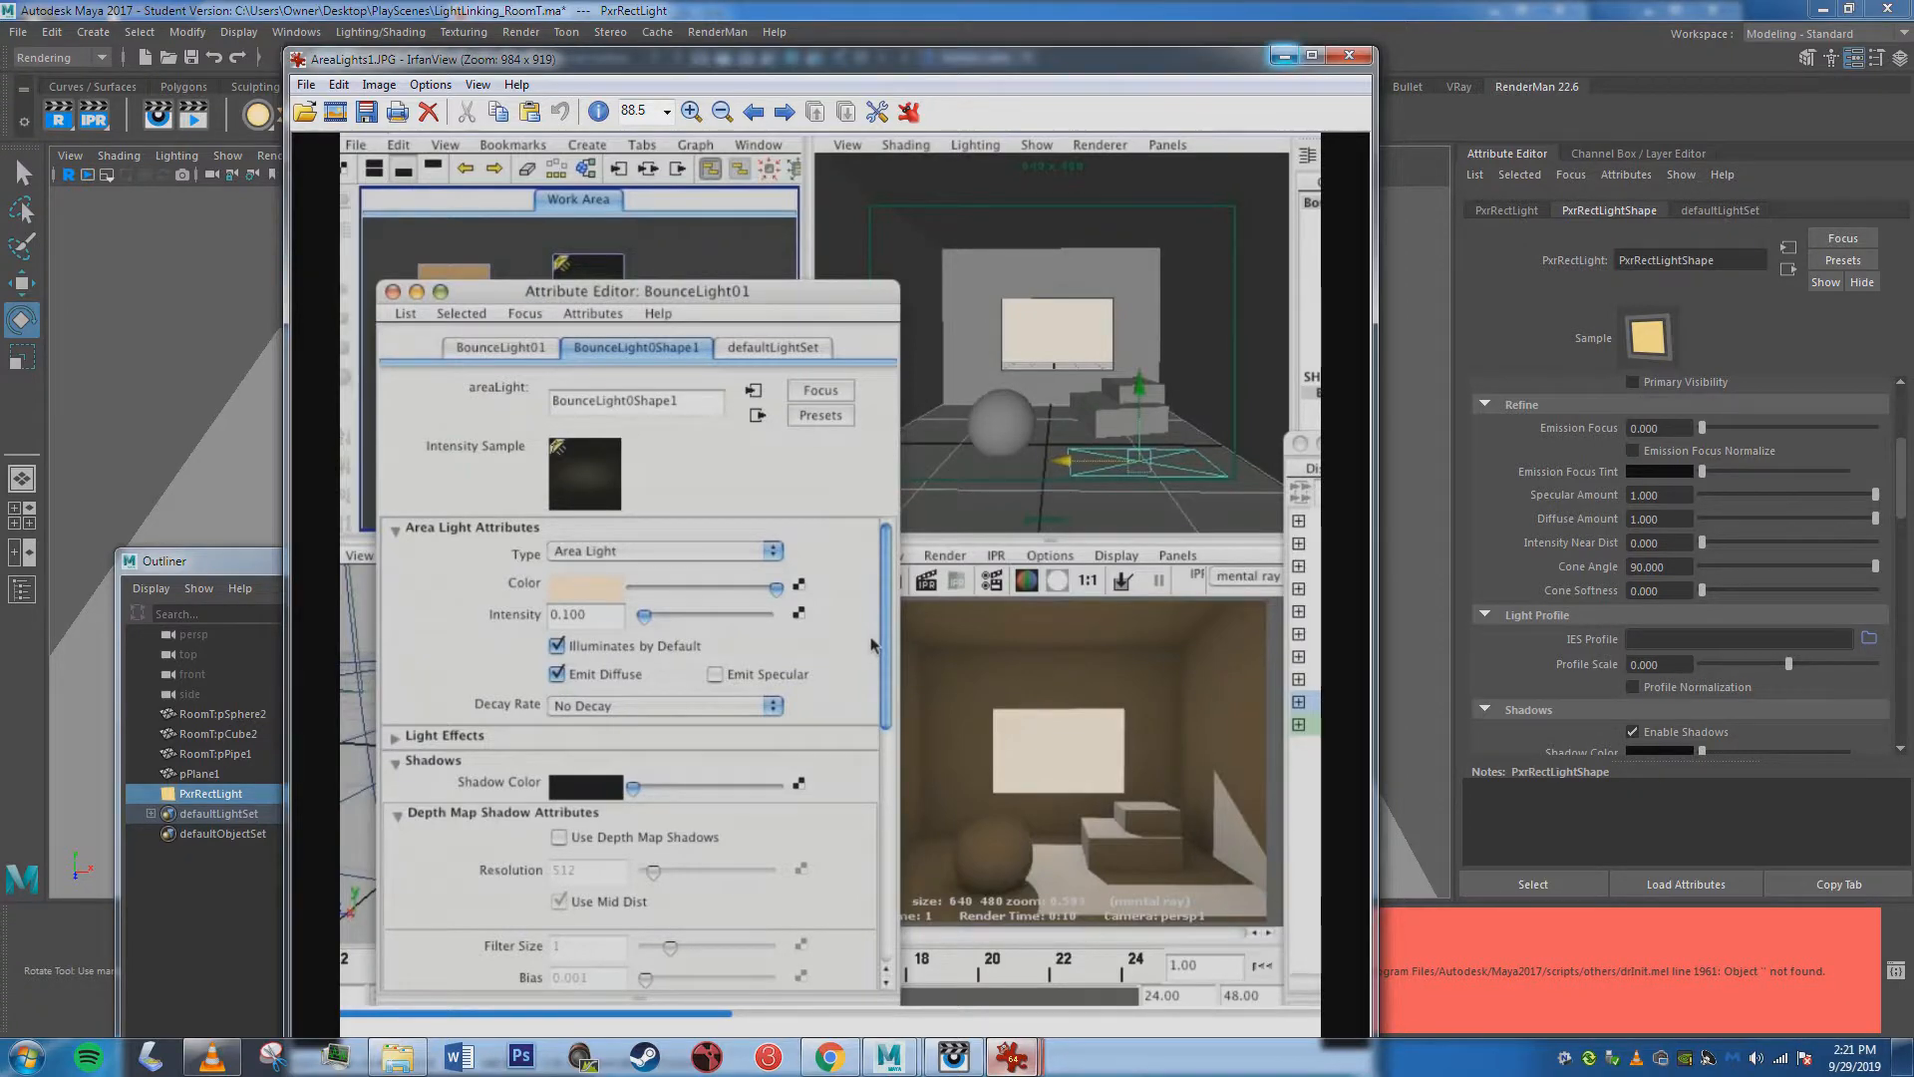
Minimize the reference image and the Outliner, delete PxrRectLight, and create a PxrDistantLight in its place.
{"action": "left_click", "coordinate": [1285, 55]}
{"action": "left_click", "coordinate": [507, 556]}
{"action": "key", "text": "Delete"}
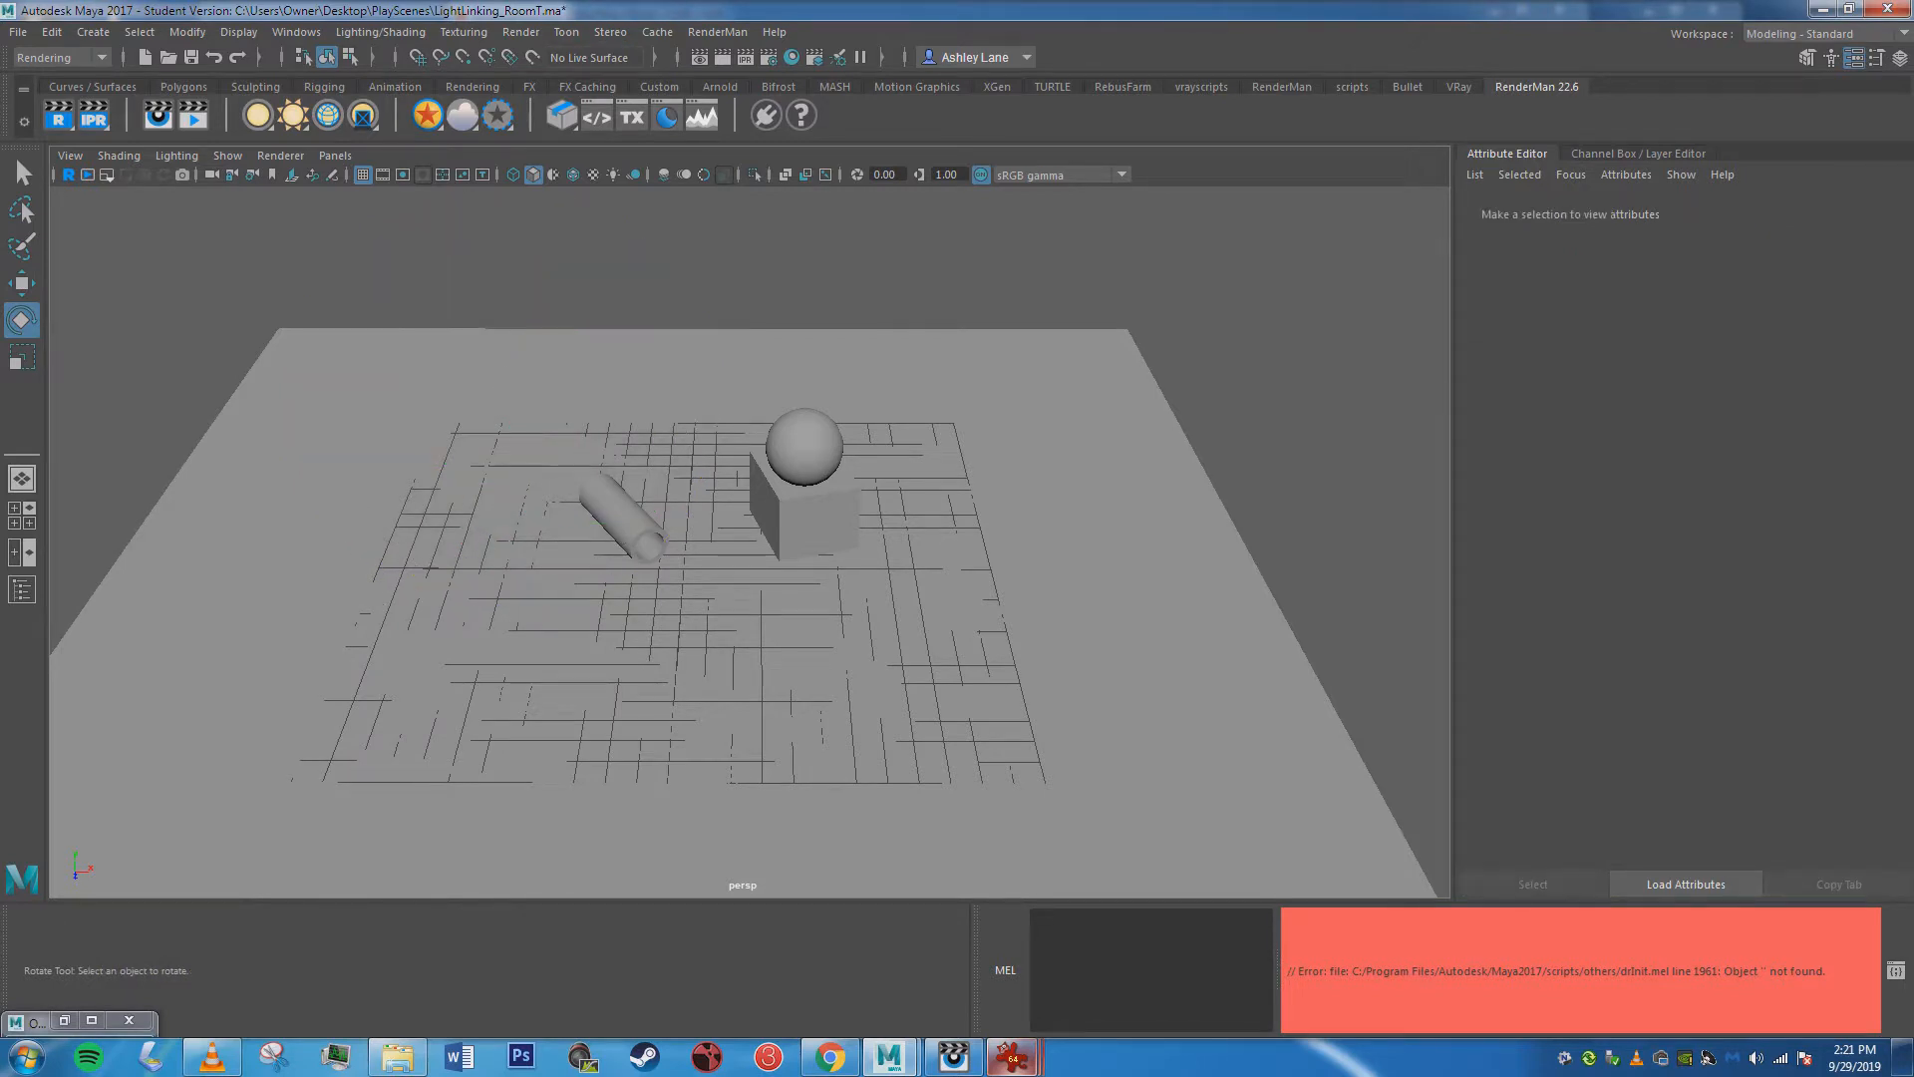
{"action": "right_click", "coordinate": [257, 115]}
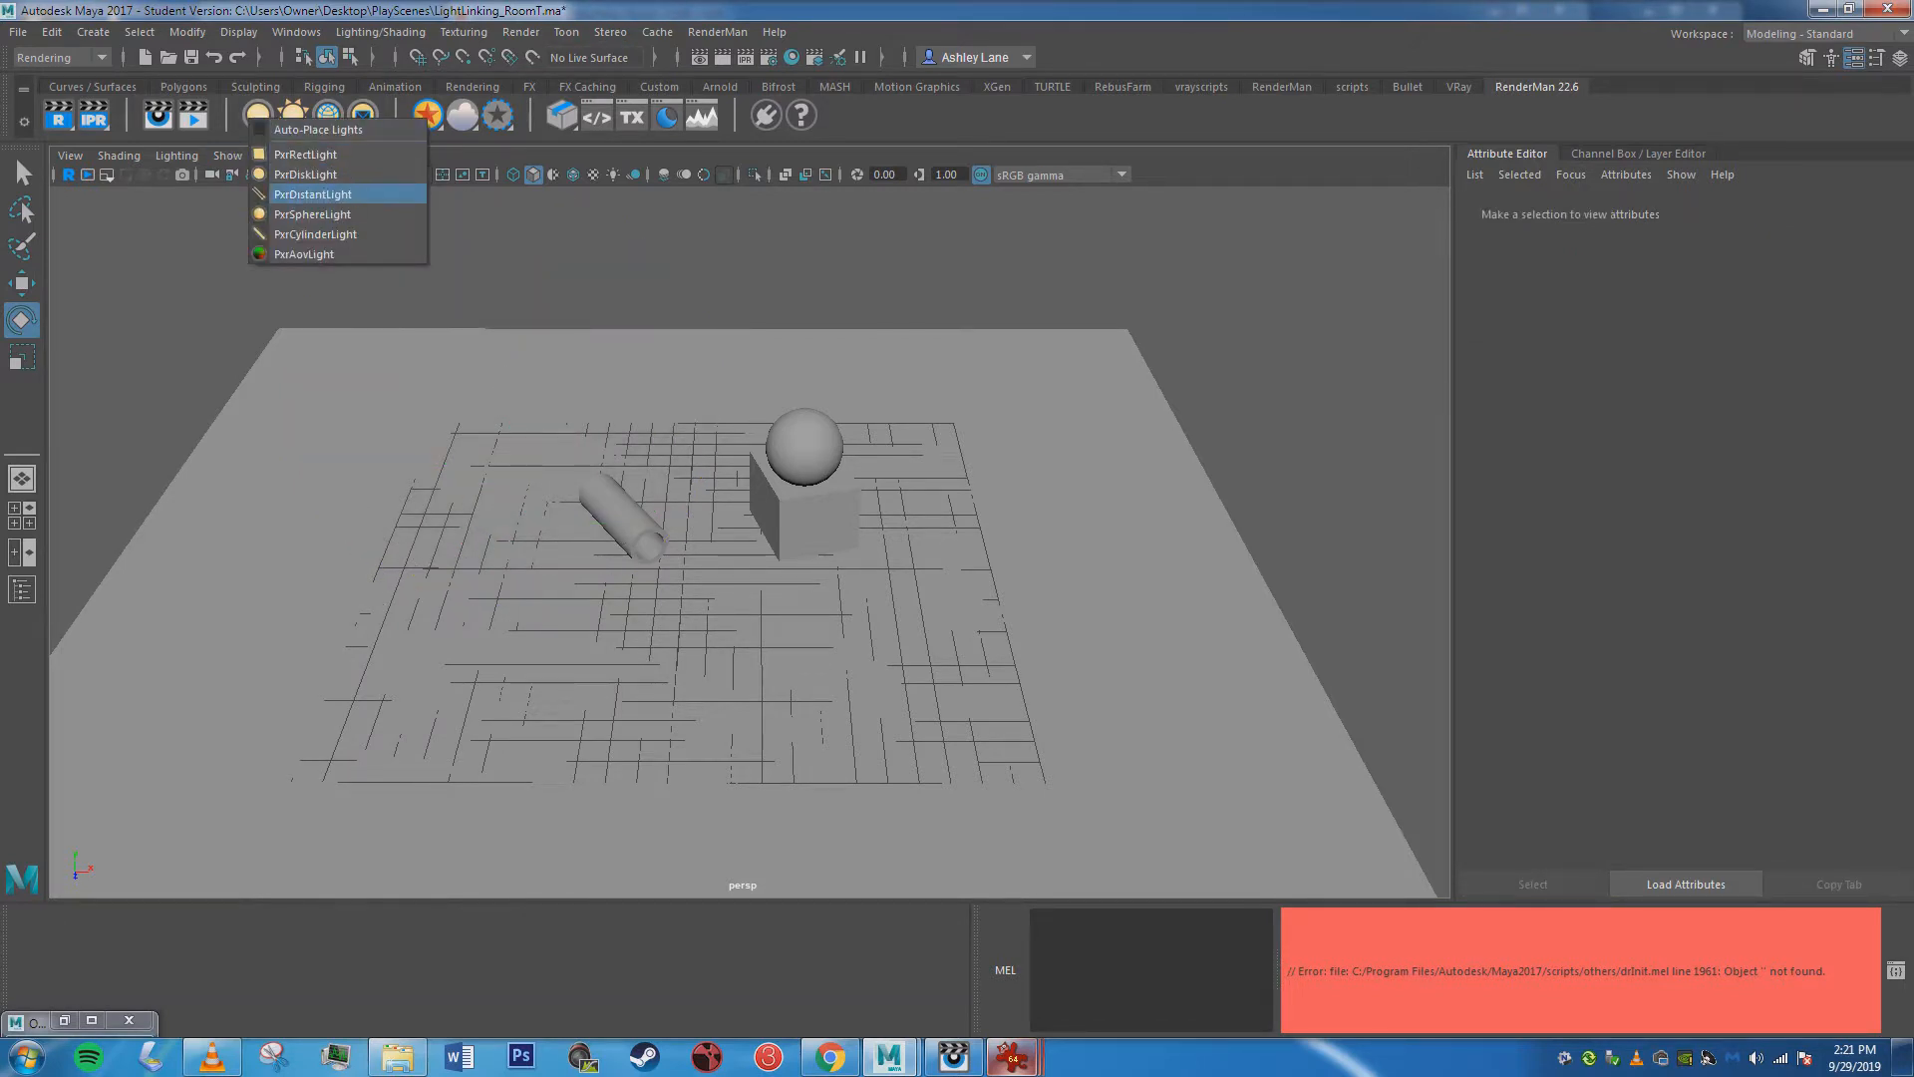
{"action": "left_click", "coordinate": [312, 194]}
{"action": "scroll", "coordinate": [709, 558], "scroll_direction": "down", "scroll_amount": 3}
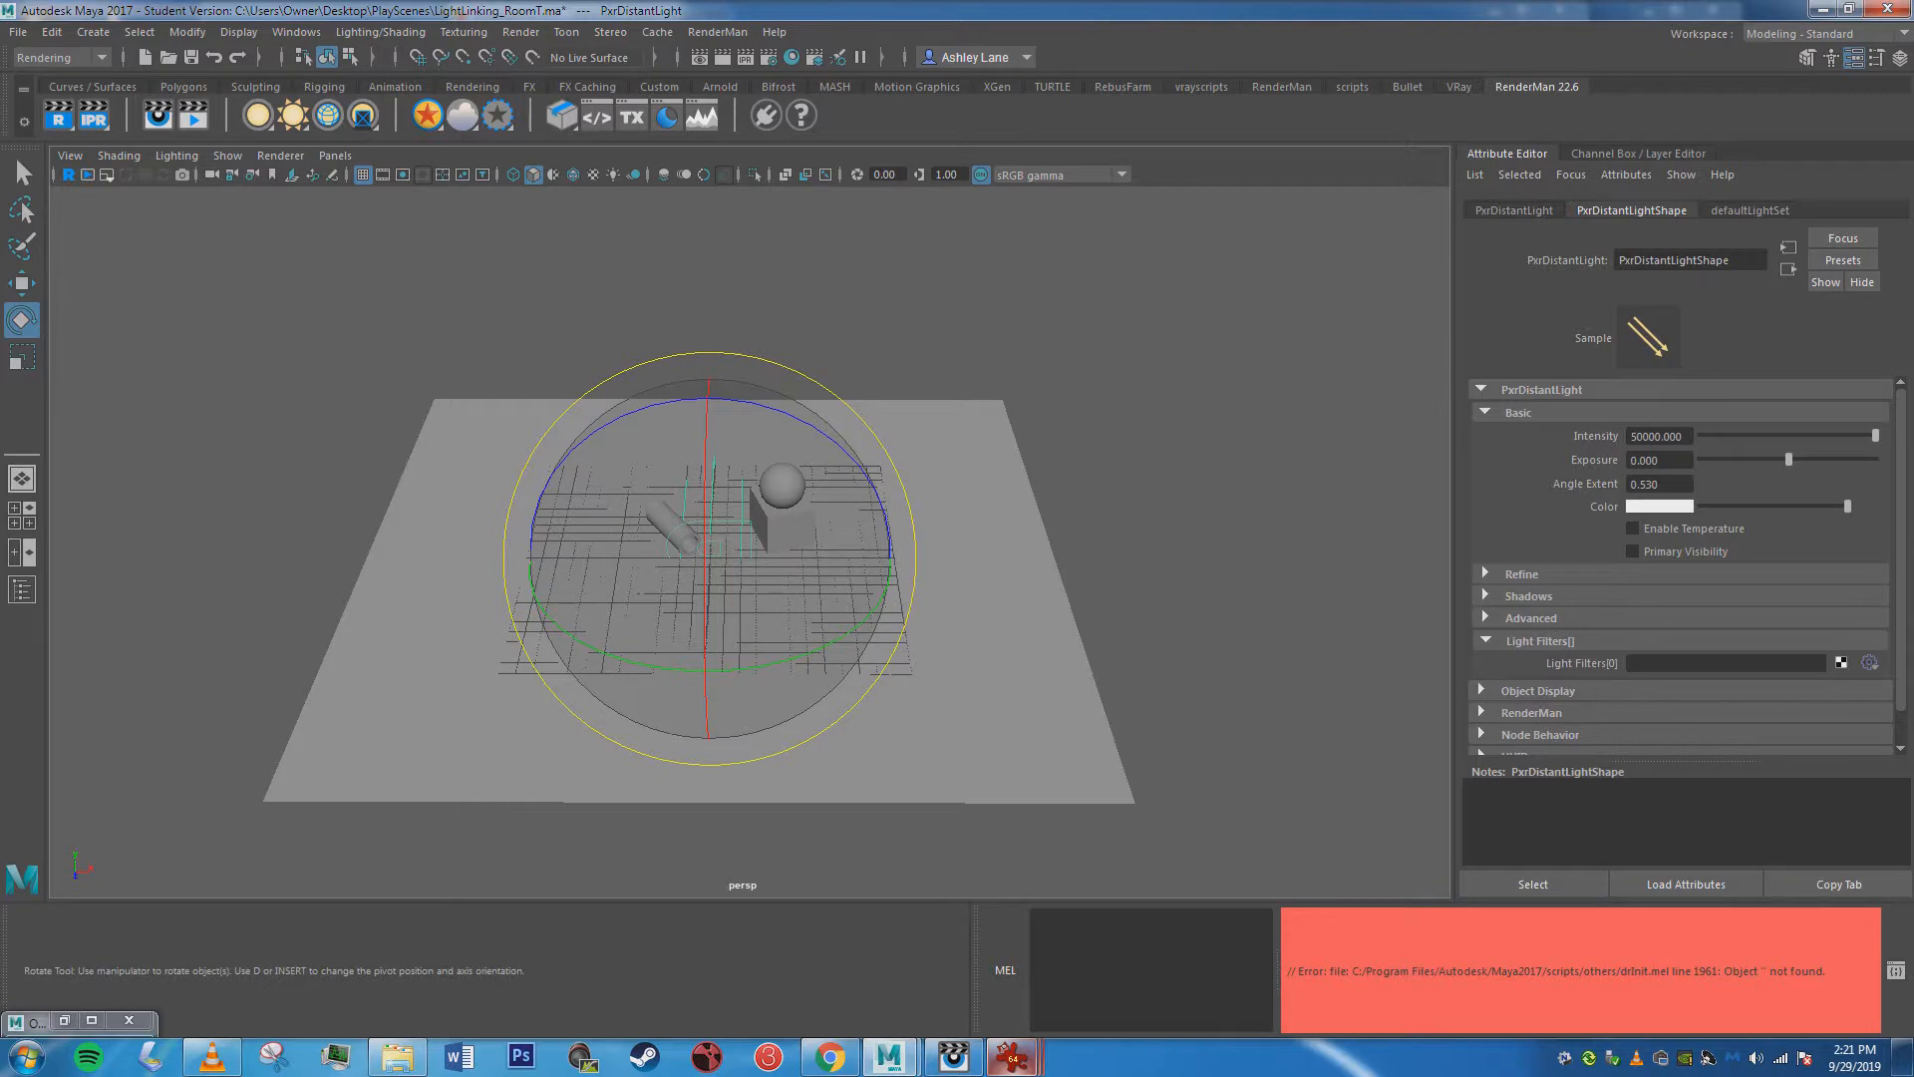
Rotate the distant light about -100° around Y, move it up beyond the plane's back-left corner, and render the scene interactively.
{"action": "left_click_drag", "start_coordinate": [815, 651], "coordinate": [546, 616]}
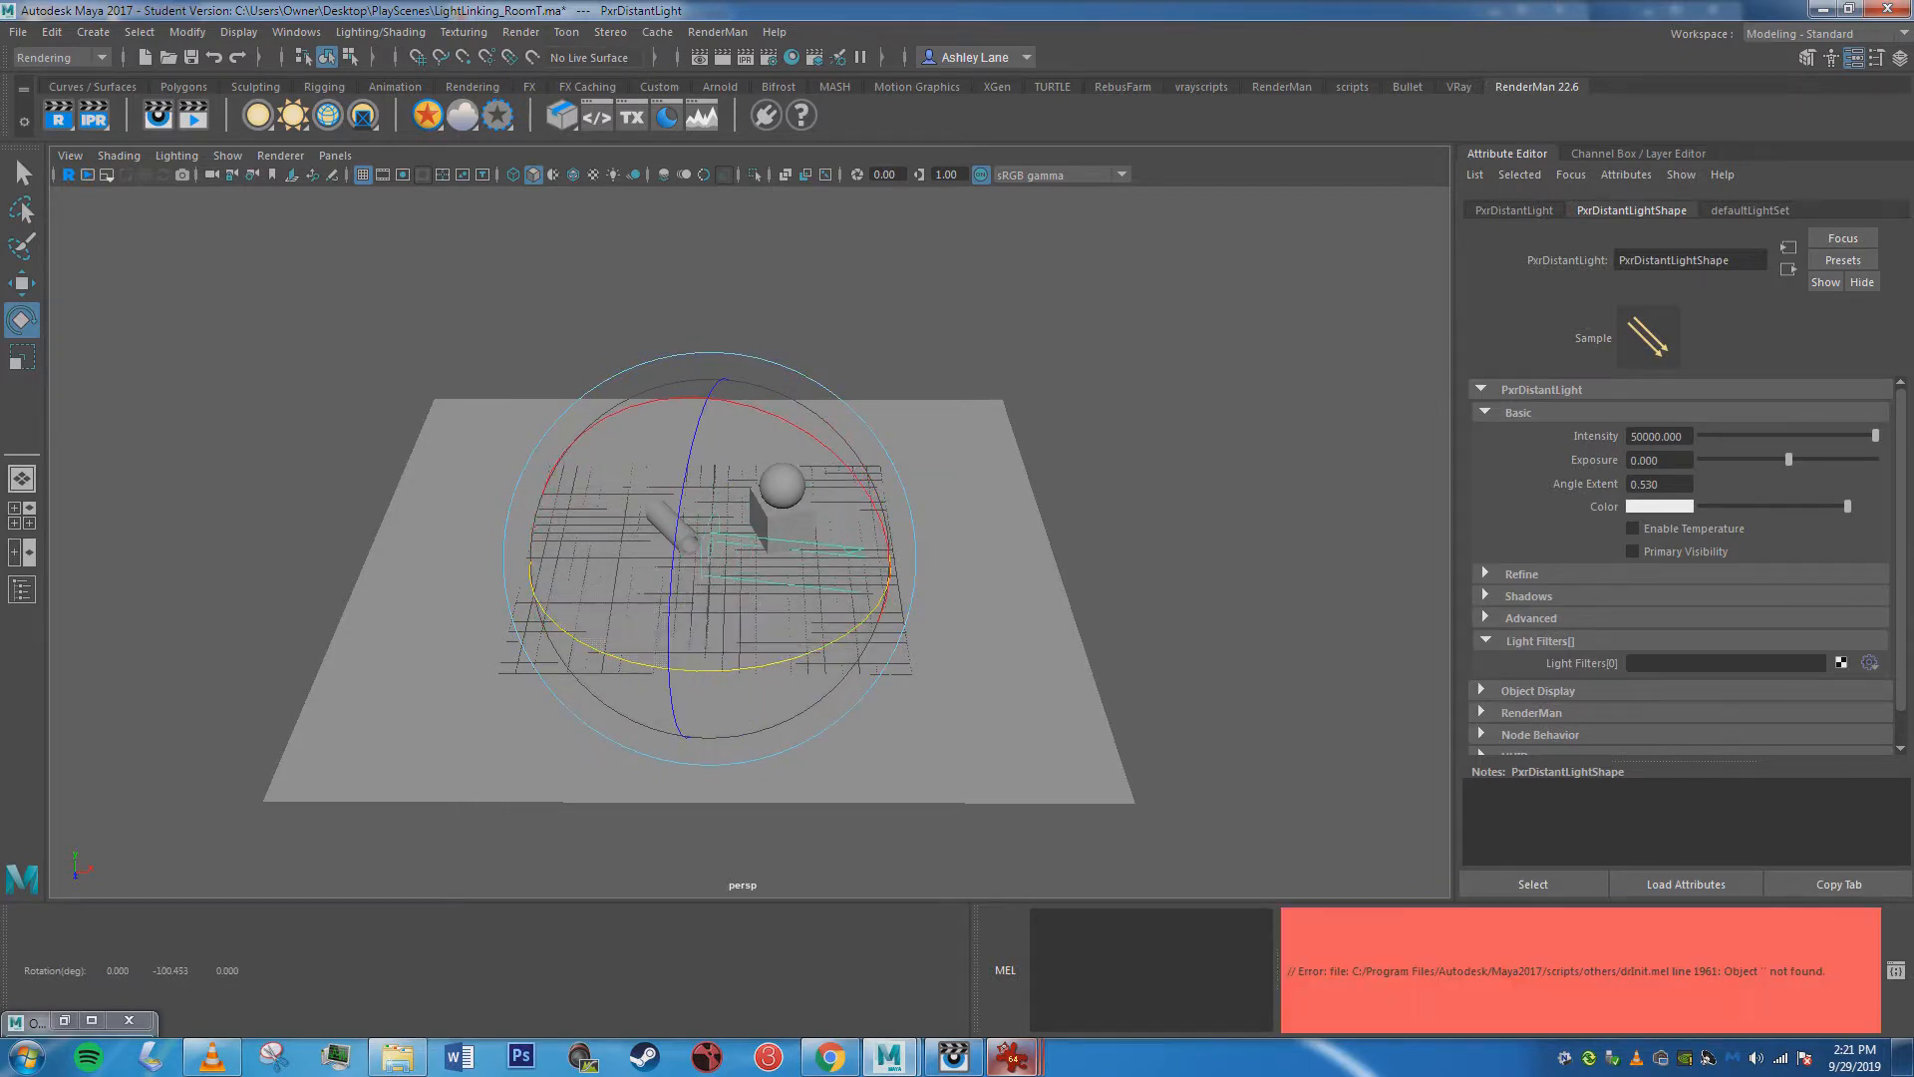
{"action": "key", "text": "w"}
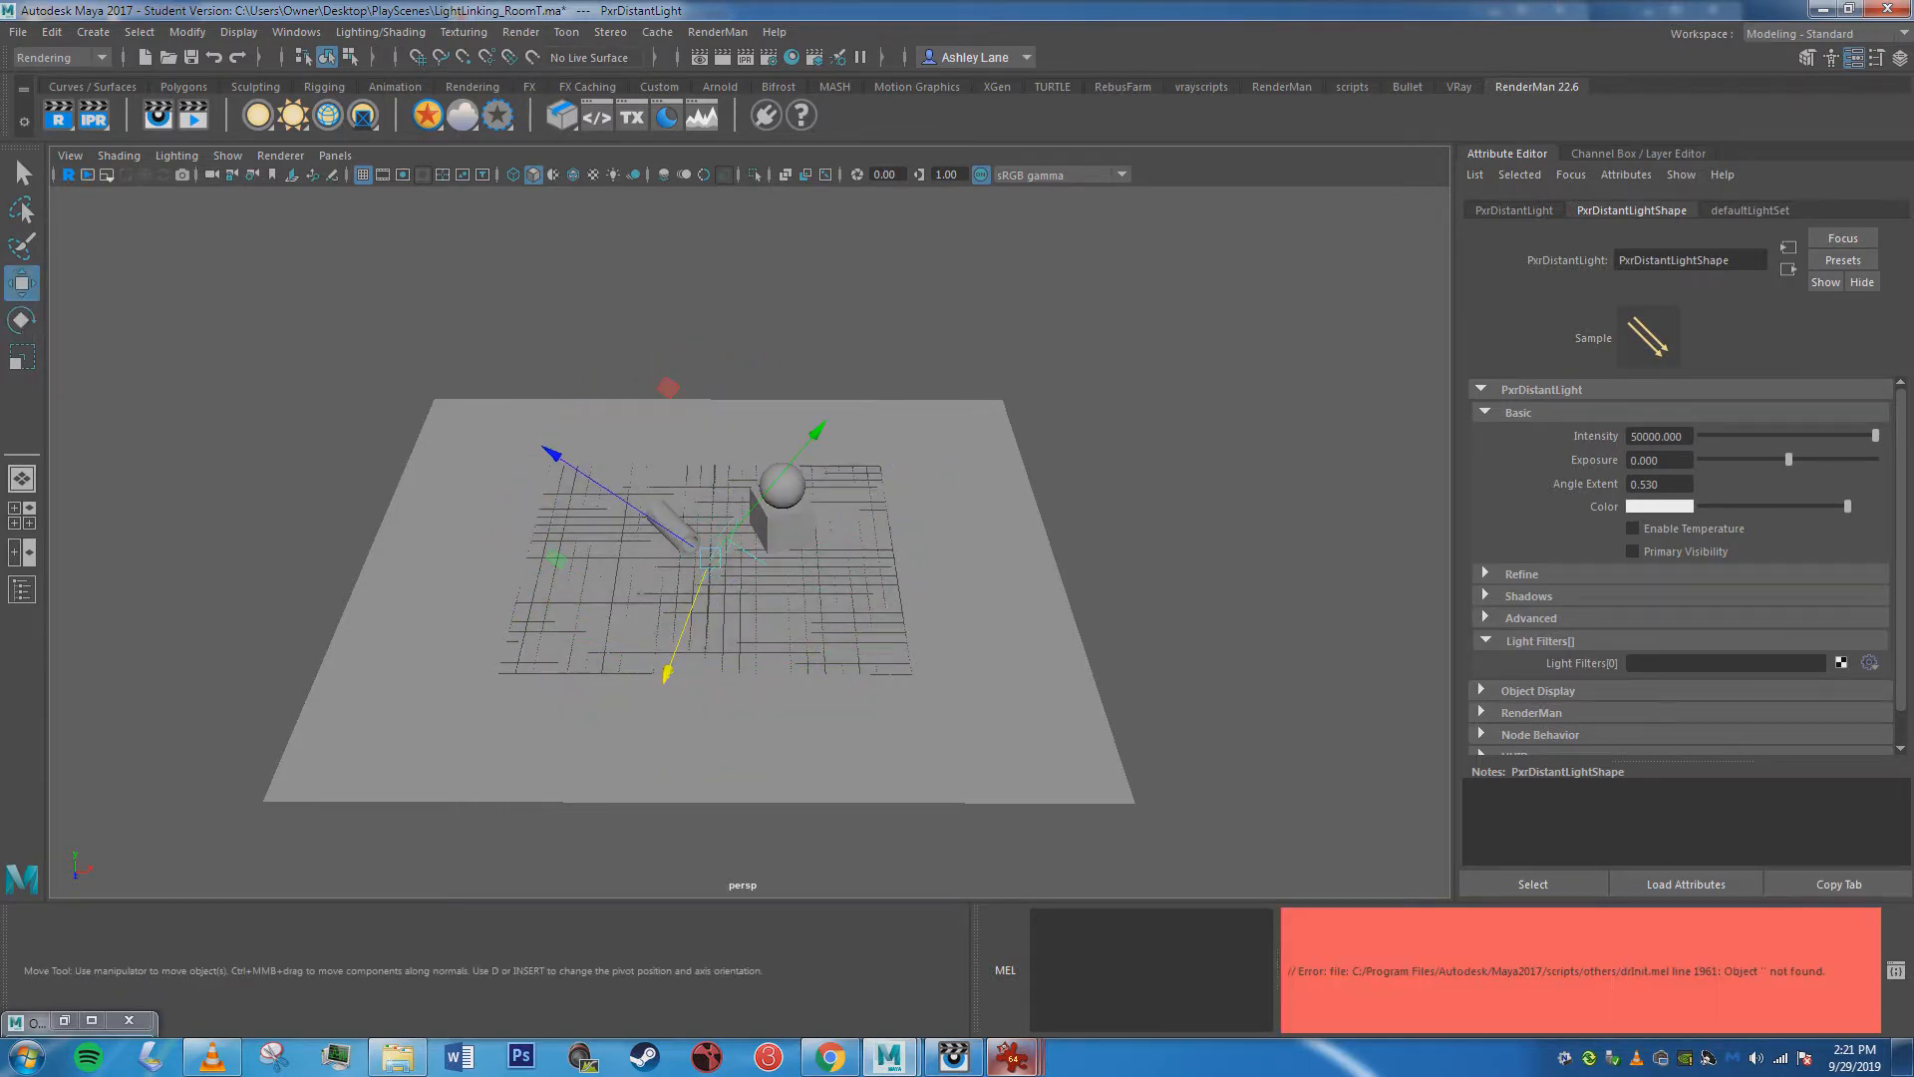
{"action": "left_click_drag", "start_coordinate": [709, 556], "coordinate": [285, 215]}
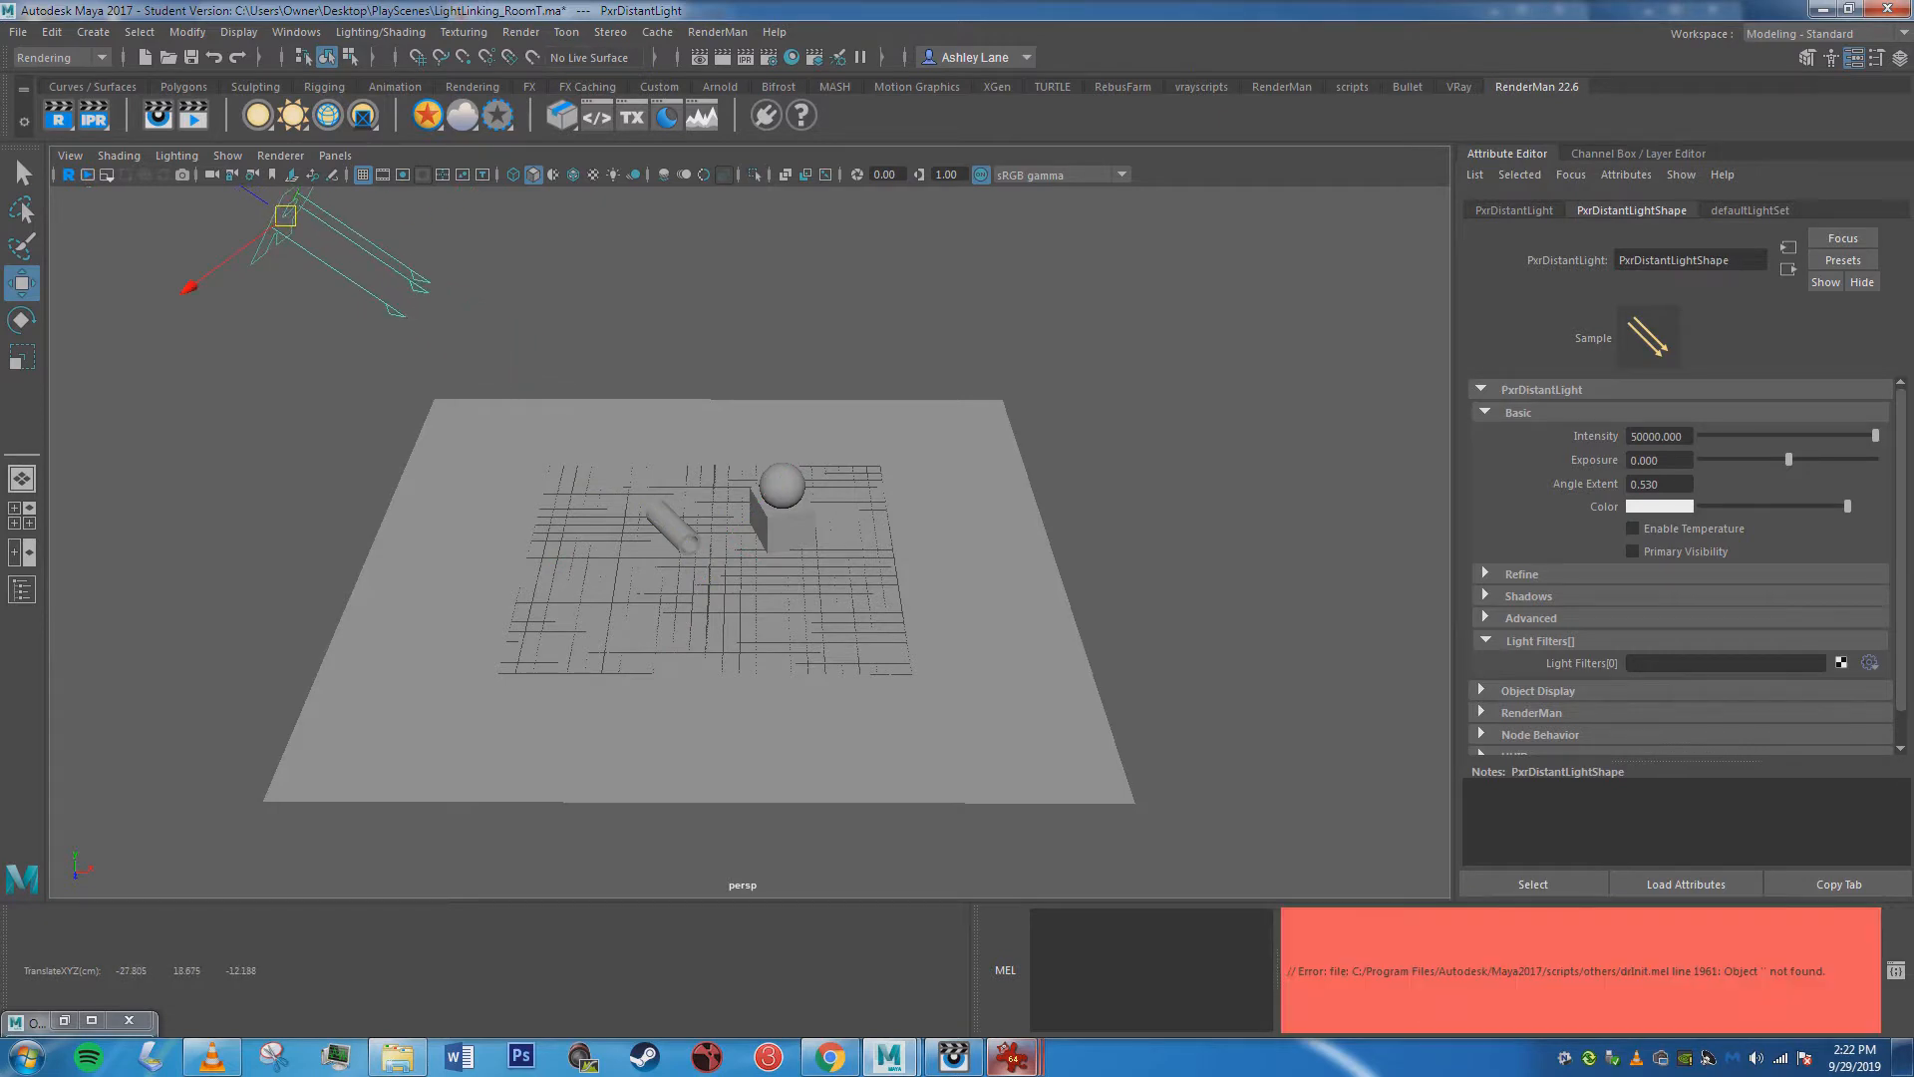
{"action": "mouse_move", "coordinate": [399, 334]}
{"action": "left_mouse_down", "text": "alt"}
{"action": "mouse_move", "coordinate": [371, 309]}
{"action": "mouse_move", "coordinate": [397, 297]}
{"action": "left_mouse_up", "text": "alt"}
{"action": "left_click", "coordinate": [94, 115]}
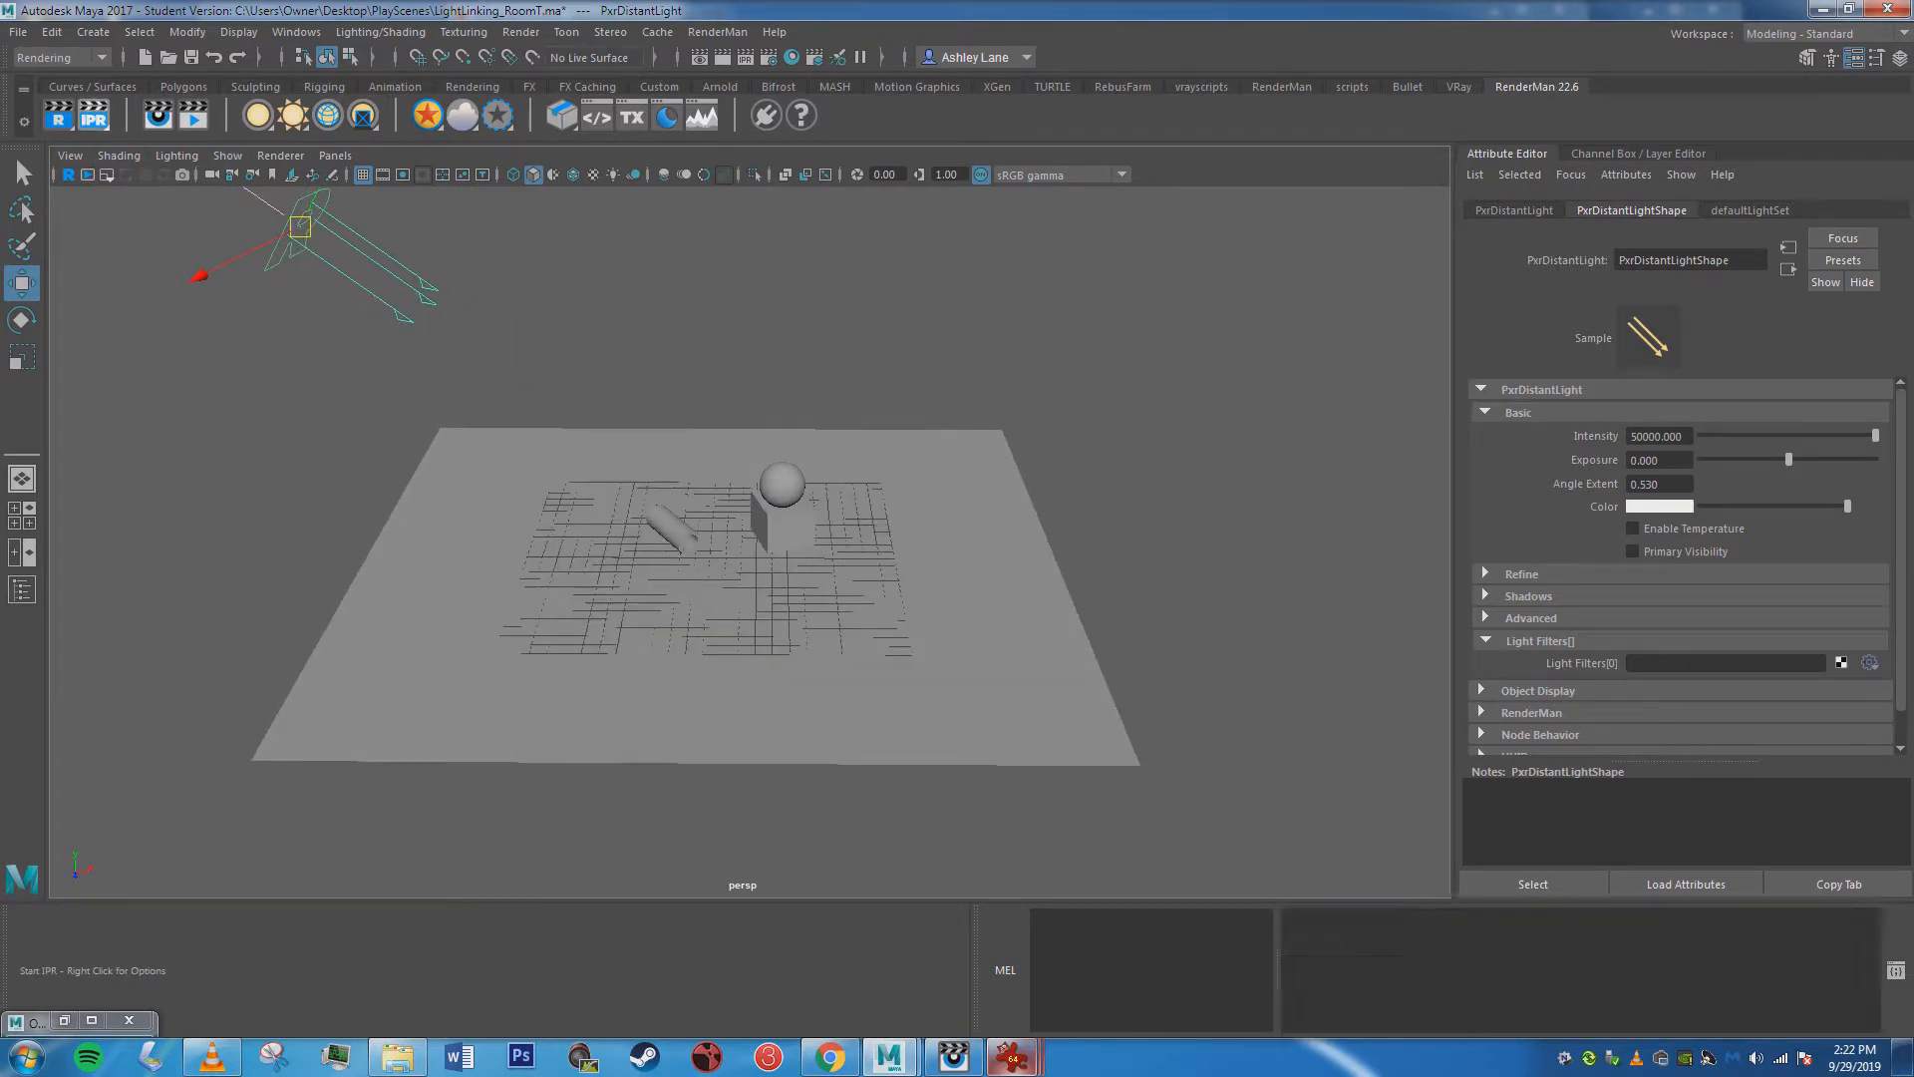
{"action": "mouse_move", "coordinate": [954, 1056]}
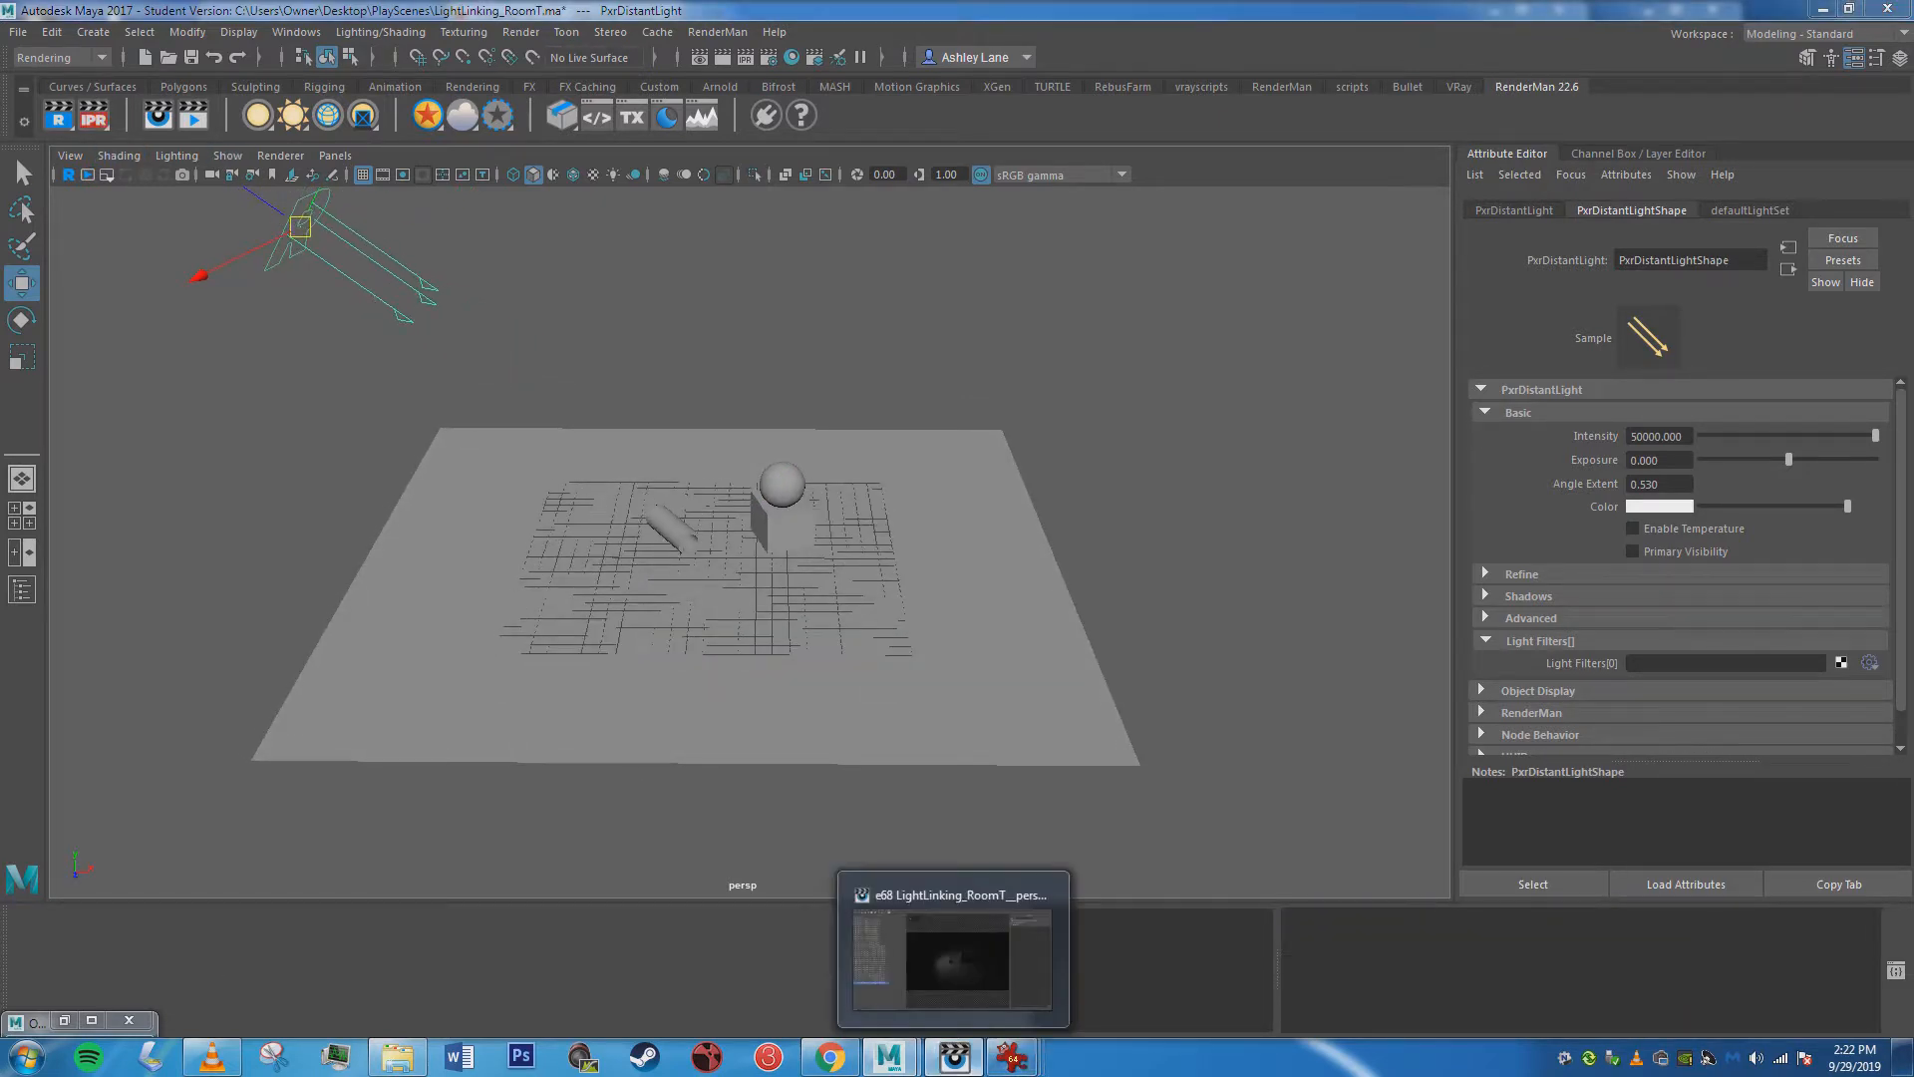
{"action": "left_click", "coordinate": [954, 1057]}
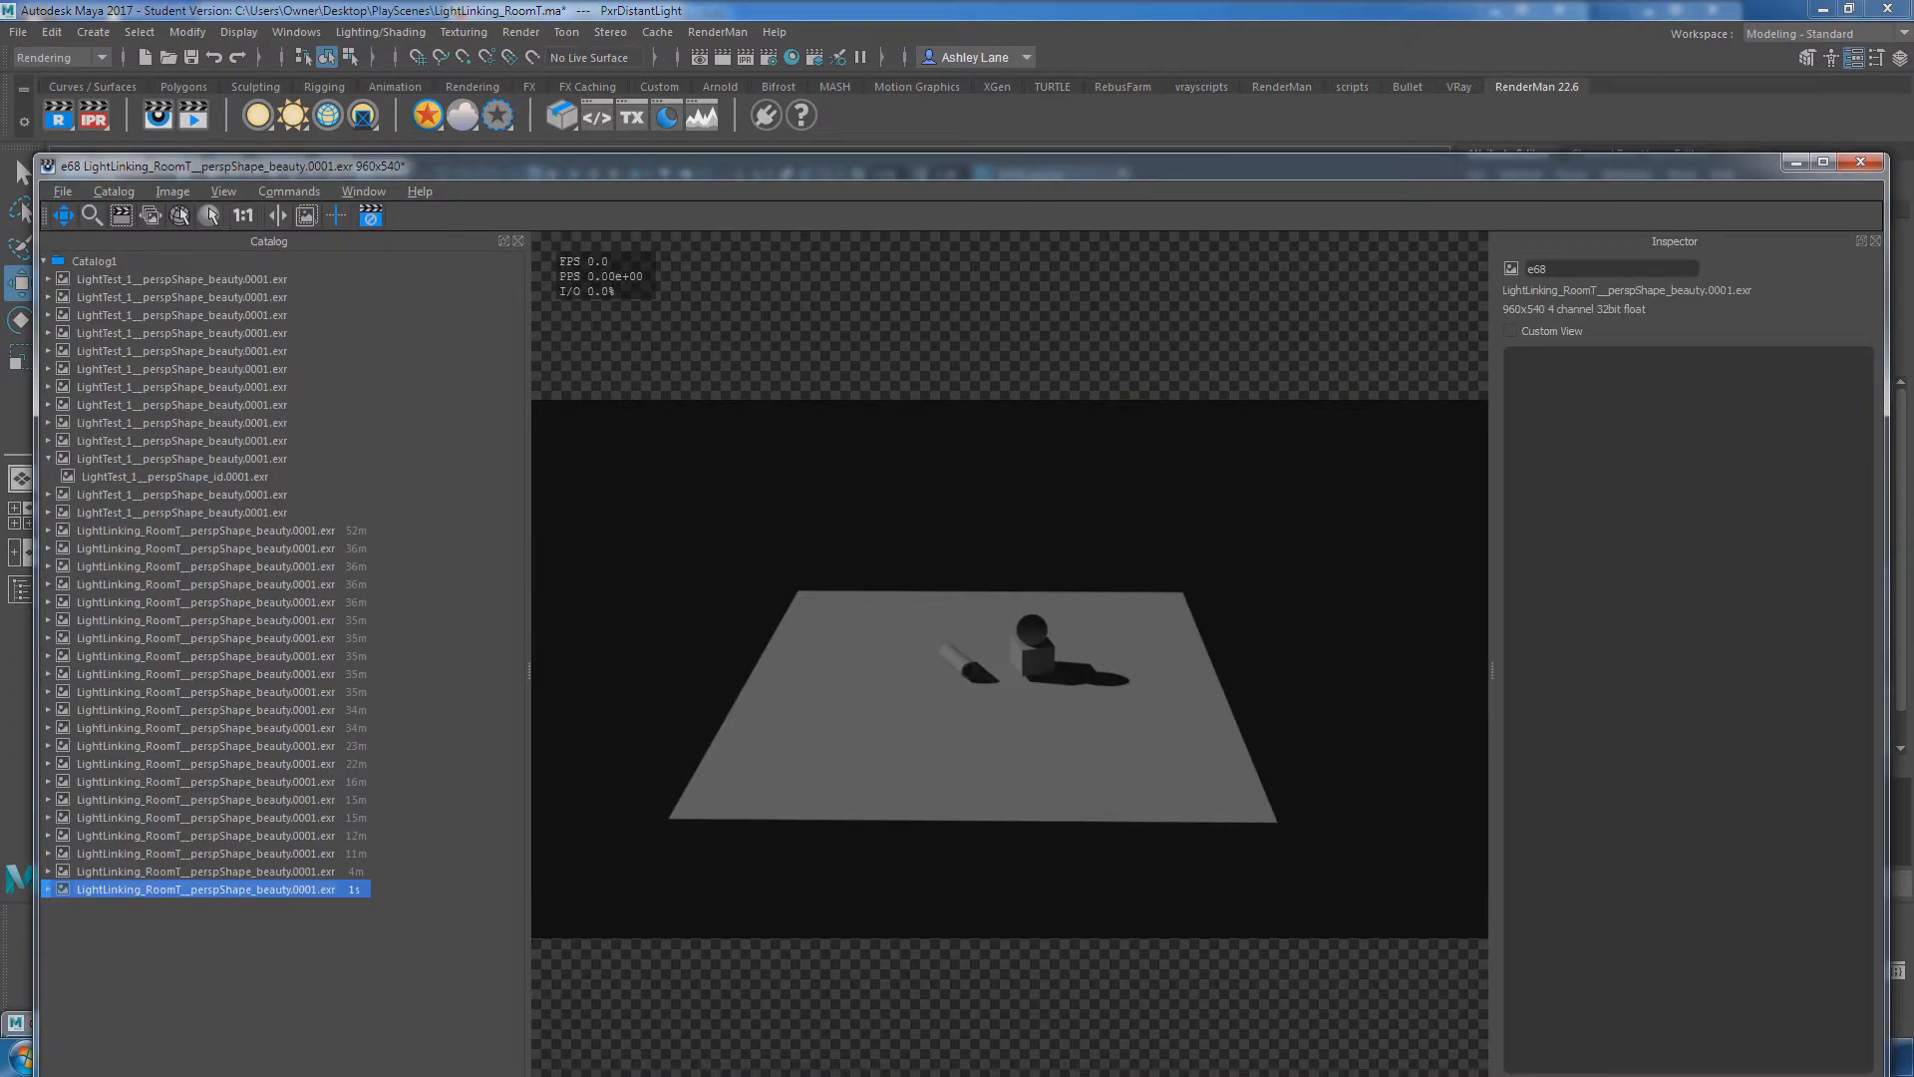
{"action": "left_click", "coordinate": [1795, 162]}
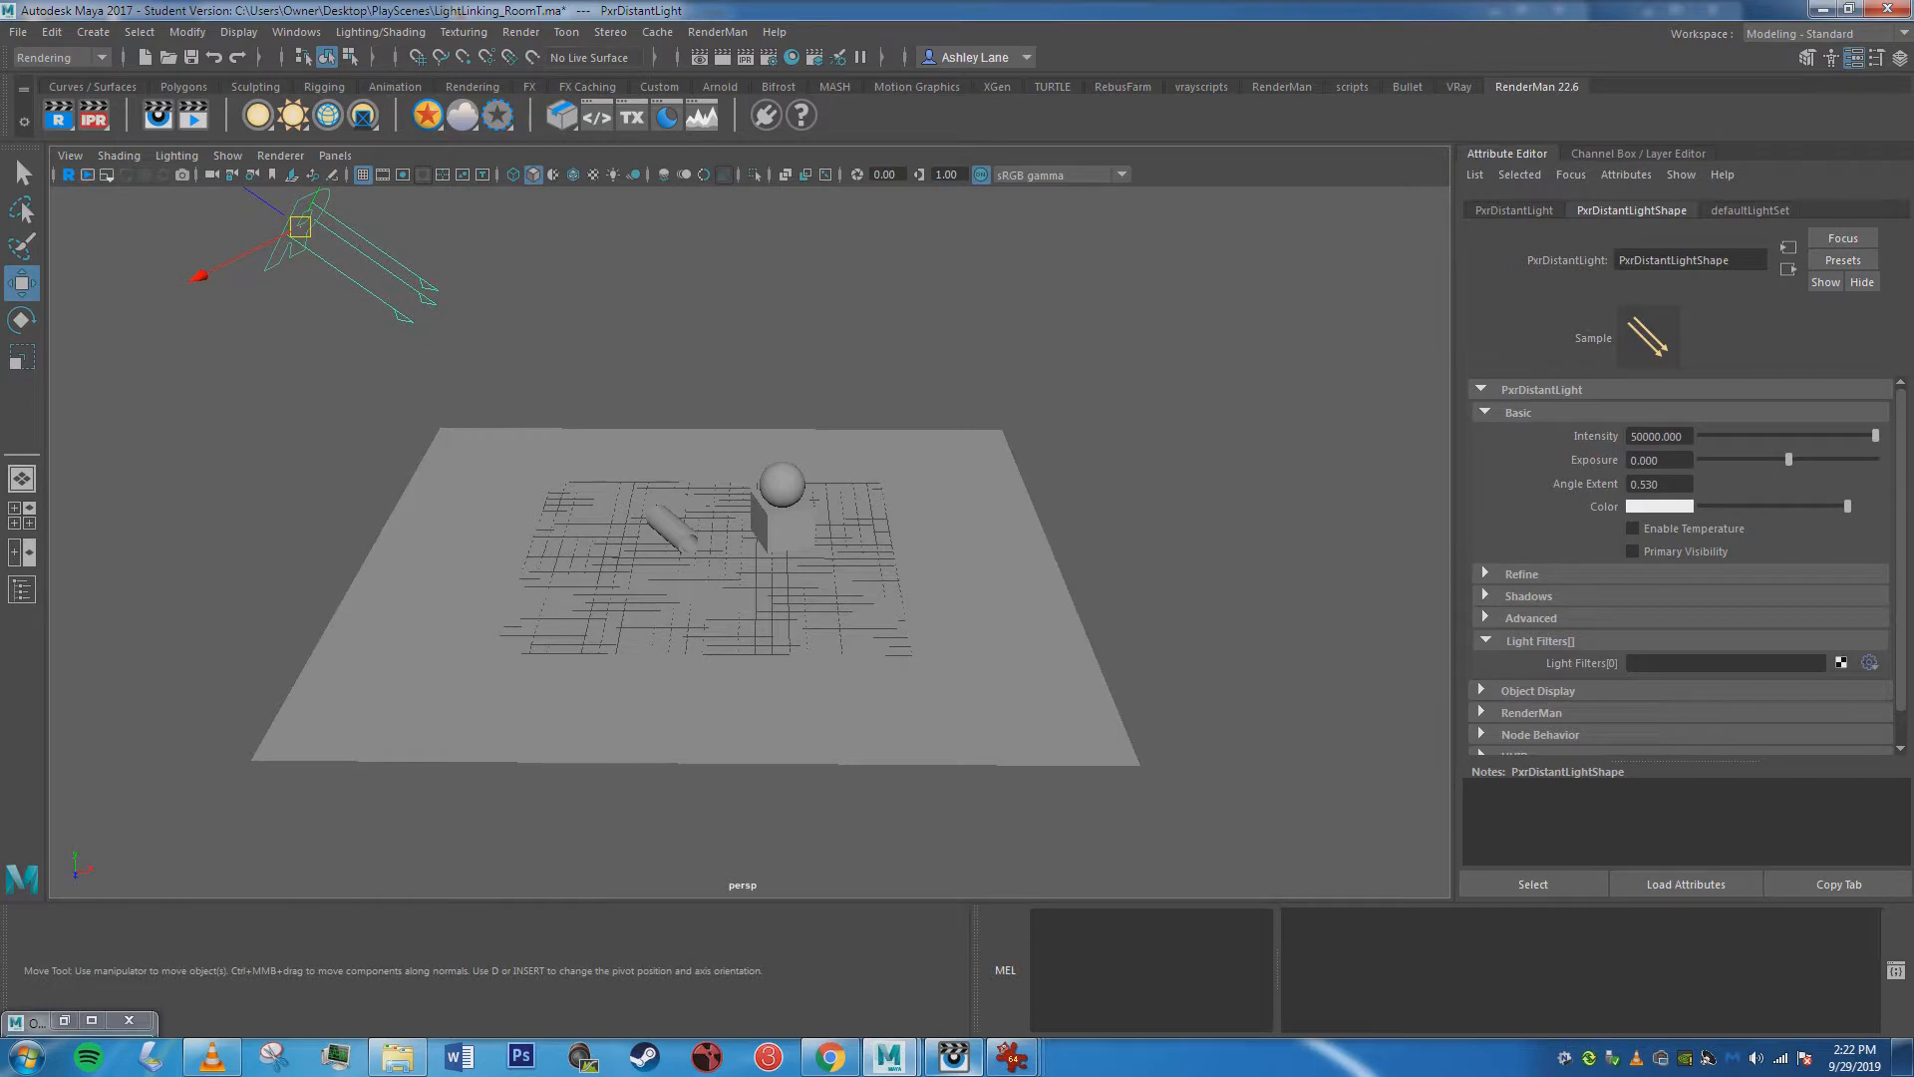
Set the distant light's Shadow Falloff to about 41.3 and check the shadows in the interactive render.
{"action": "left_click", "coordinate": [1528, 595]}
{"action": "scroll", "coordinate": [1528, 595], "scroll_direction": "down", "scroll_amount": 3}
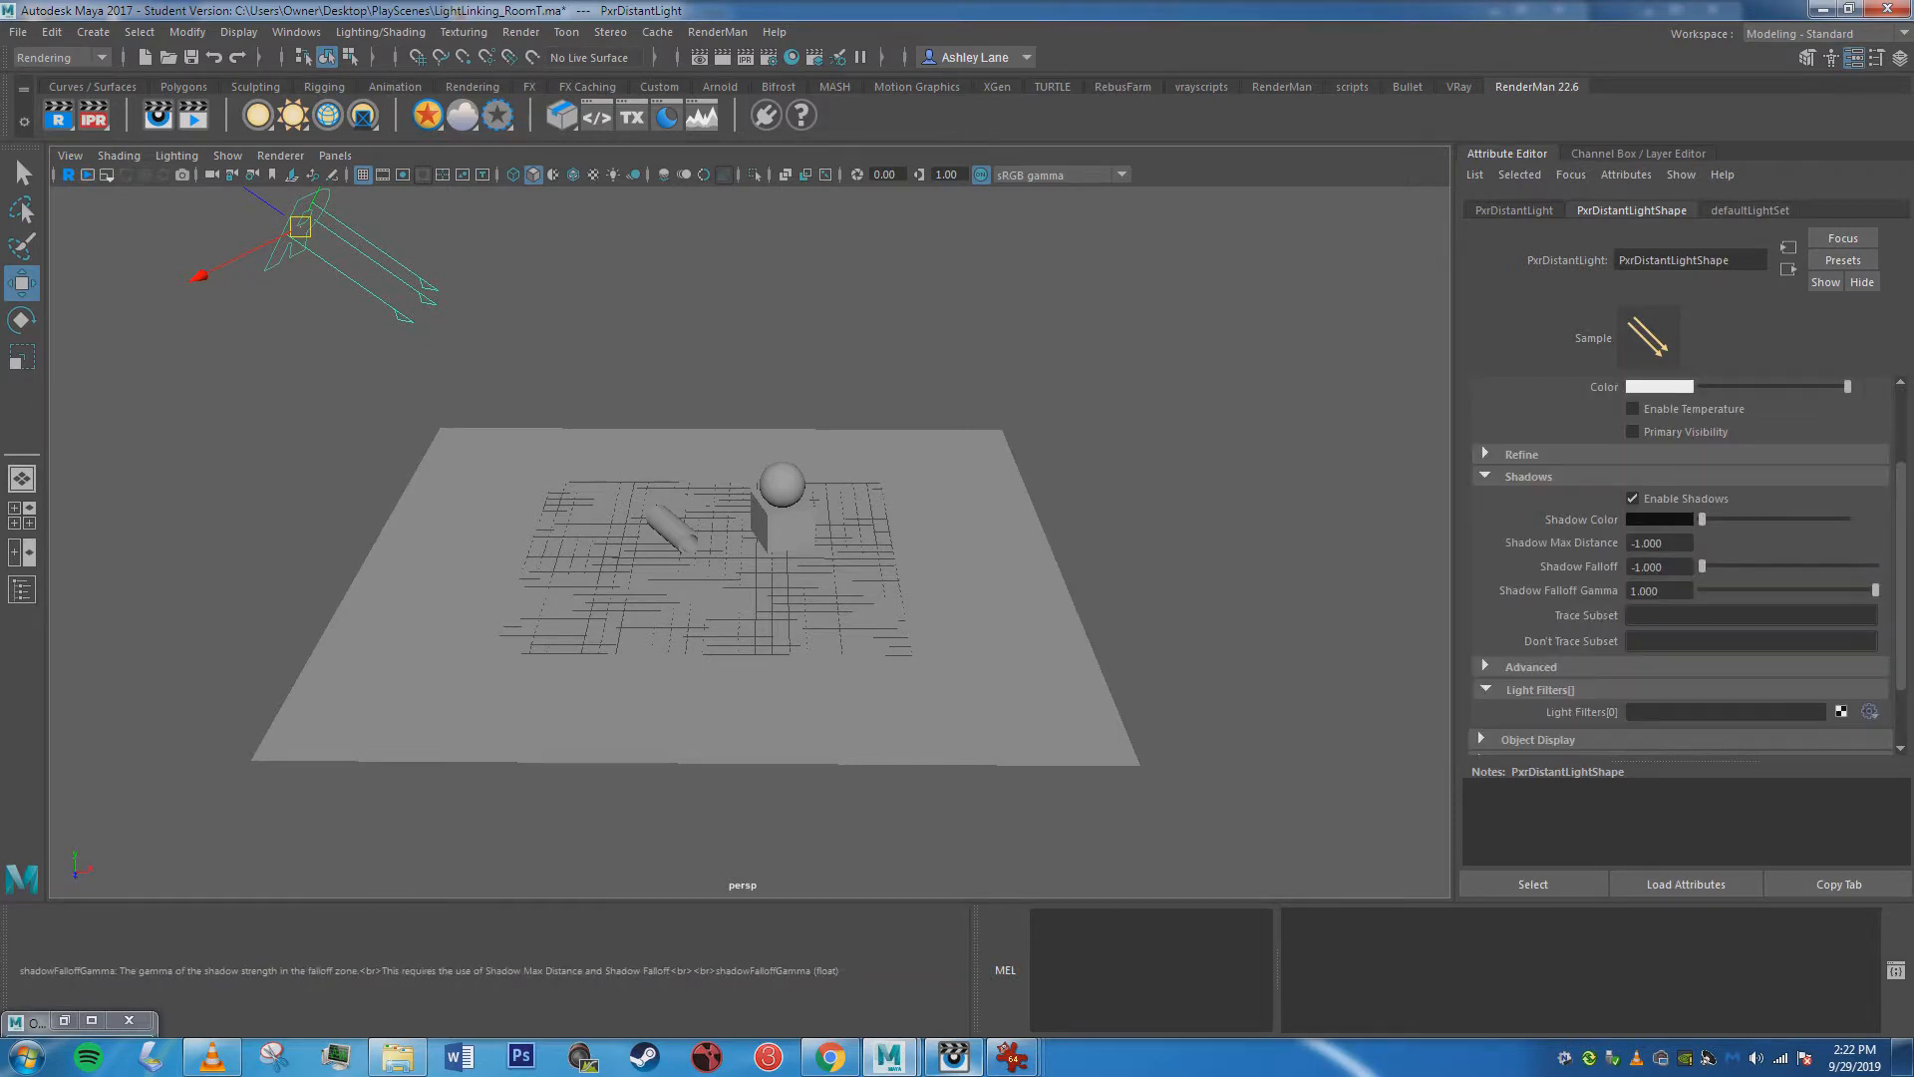
{"action": "left_click_drag", "start_coordinate": [1701, 566], "coordinate": [1773, 567]}
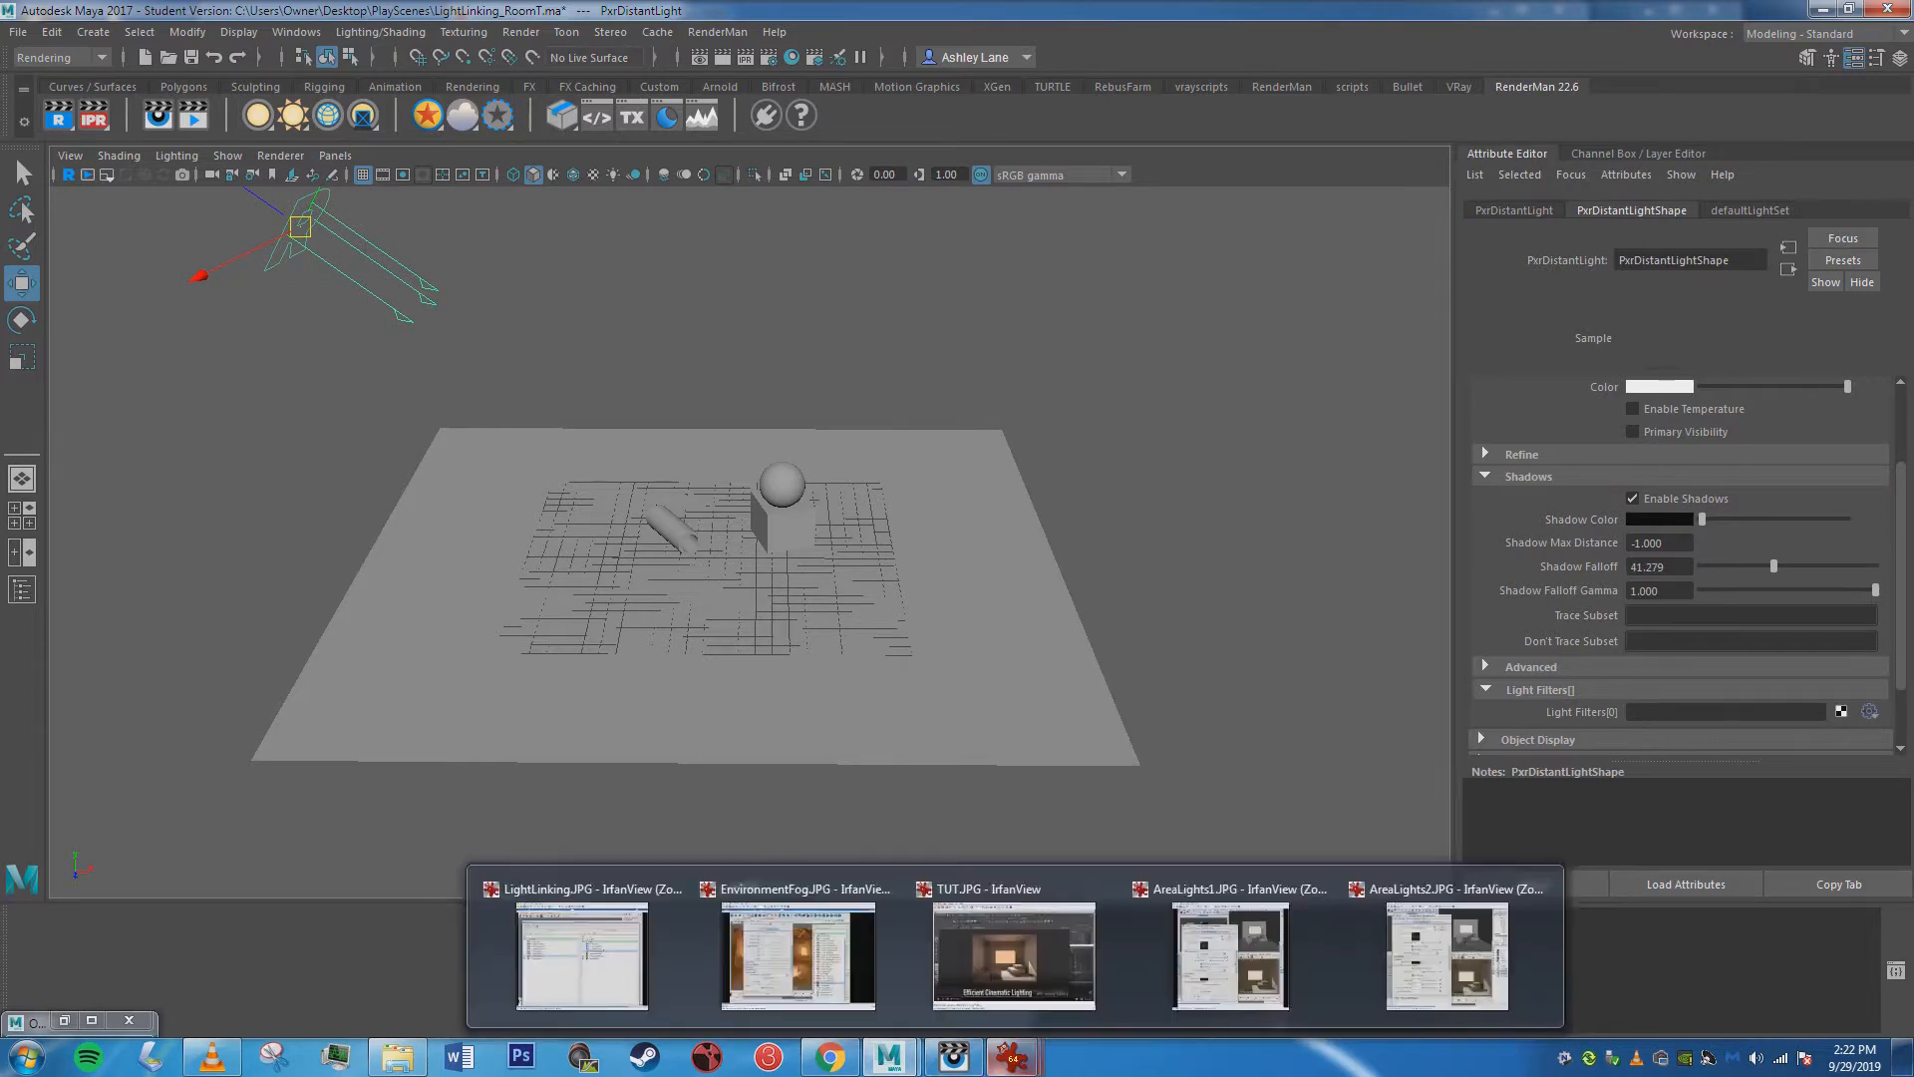
{"action": "mouse_move", "coordinate": [888, 1054]}
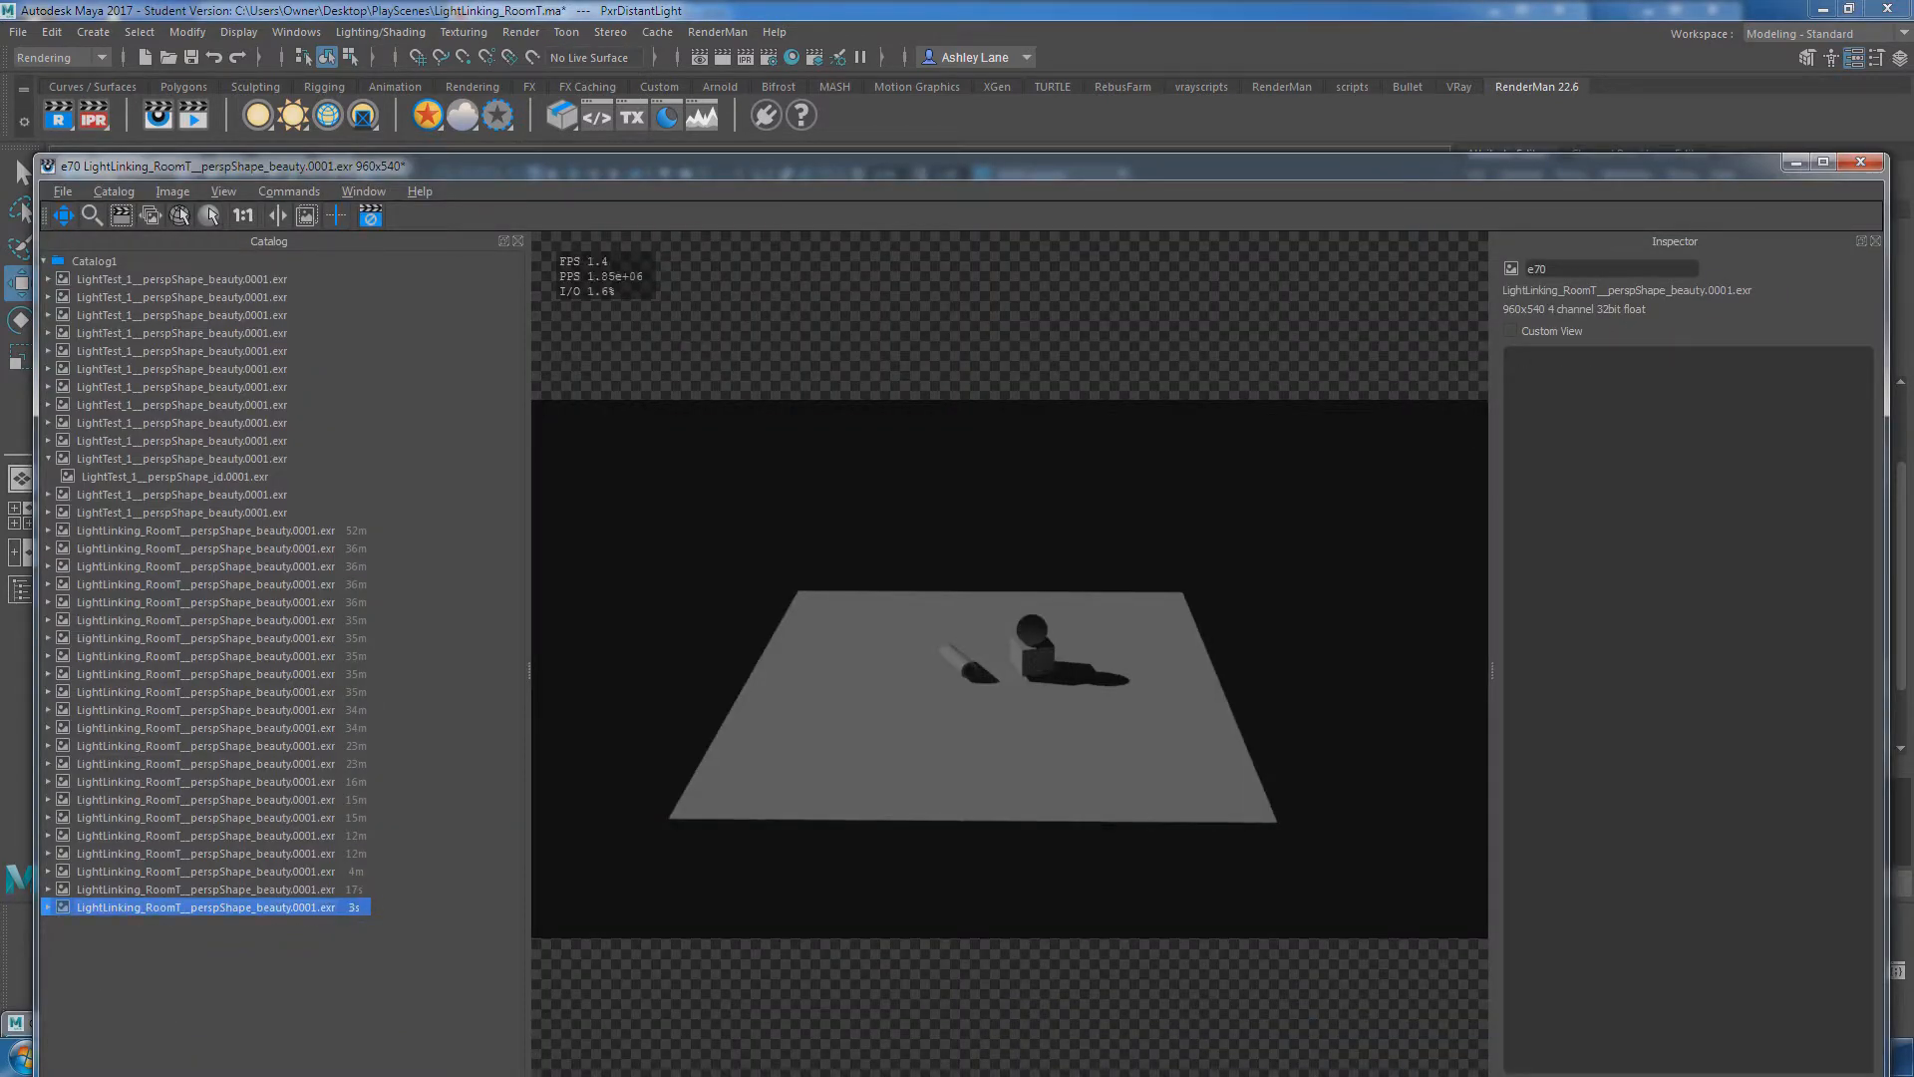
{"action": "left_click", "coordinate": [1795, 161]}
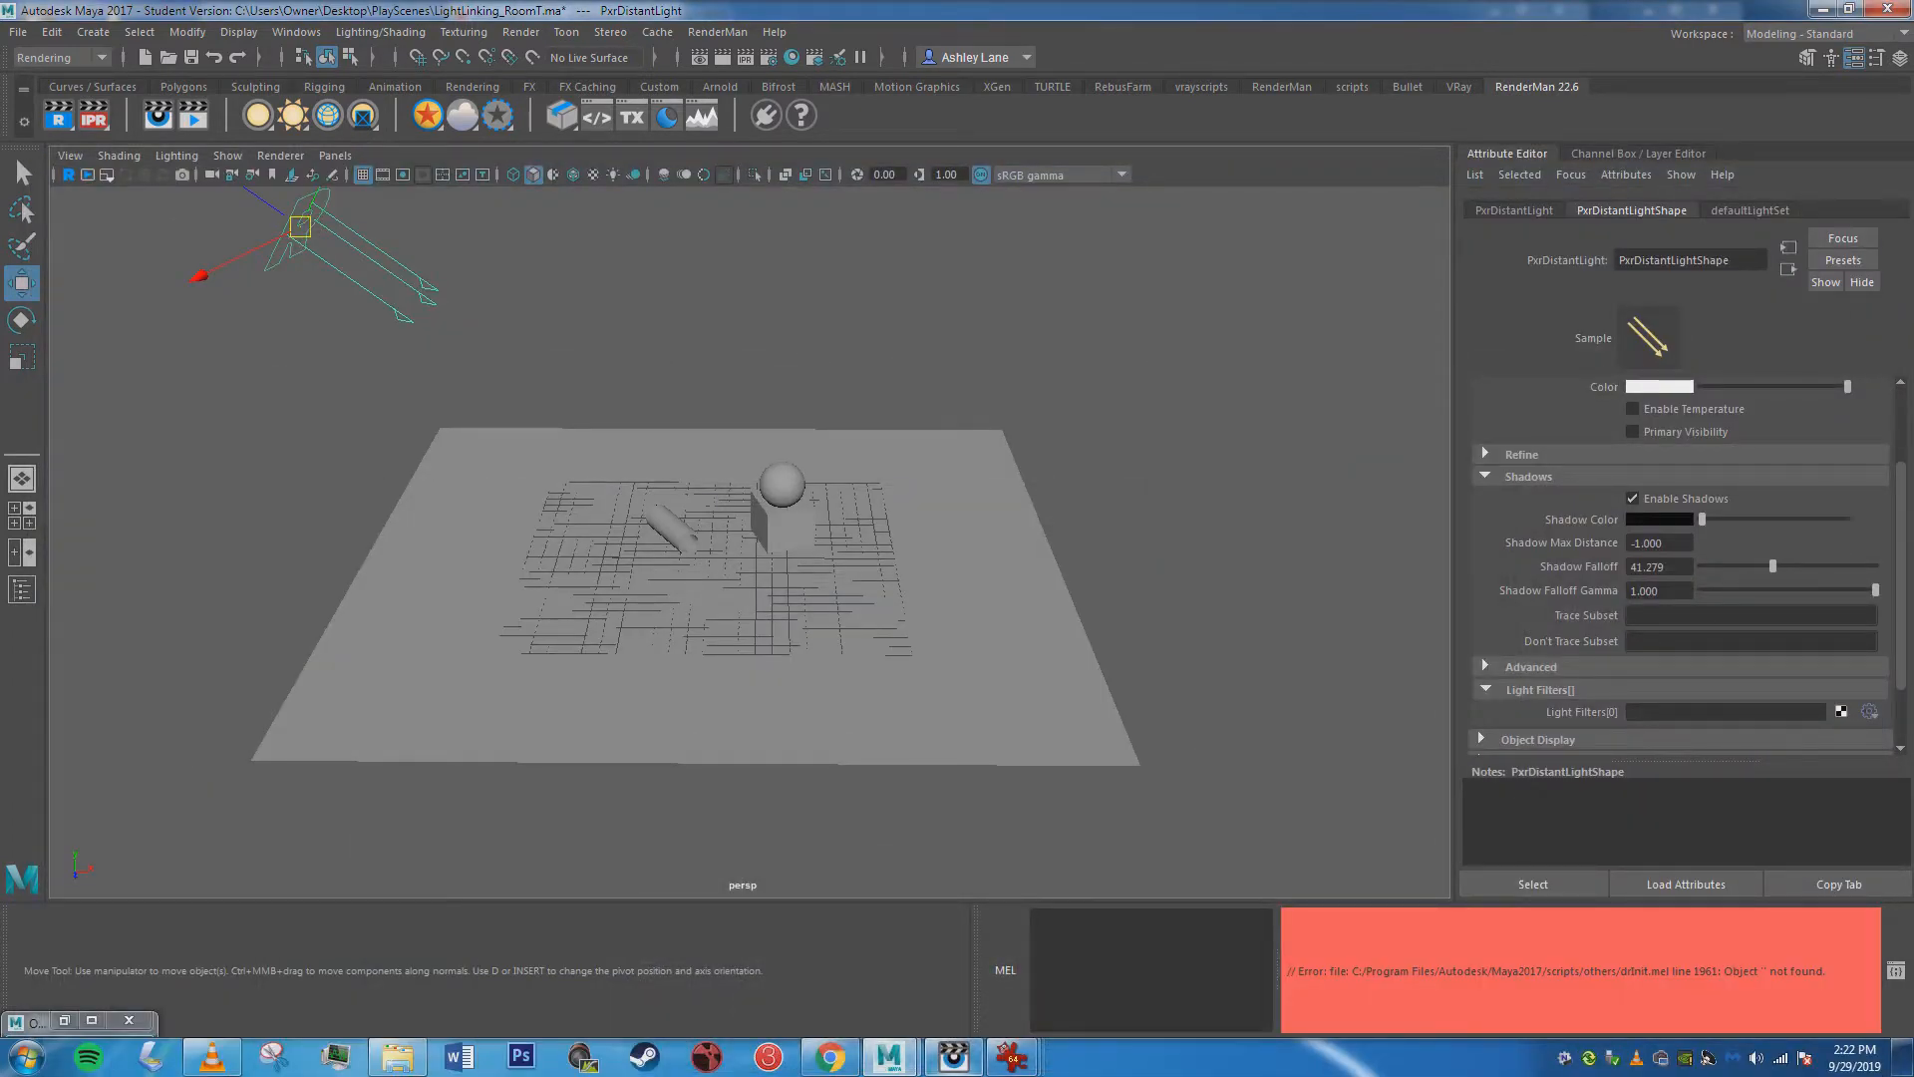
Replace the distant light with a PxrRectLight moved to about X -10, Y 9, Z -4.4, and check the render window.
{"action": "key", "text": "Delete"}
{"action": "right_click", "coordinate": [289, 114]}
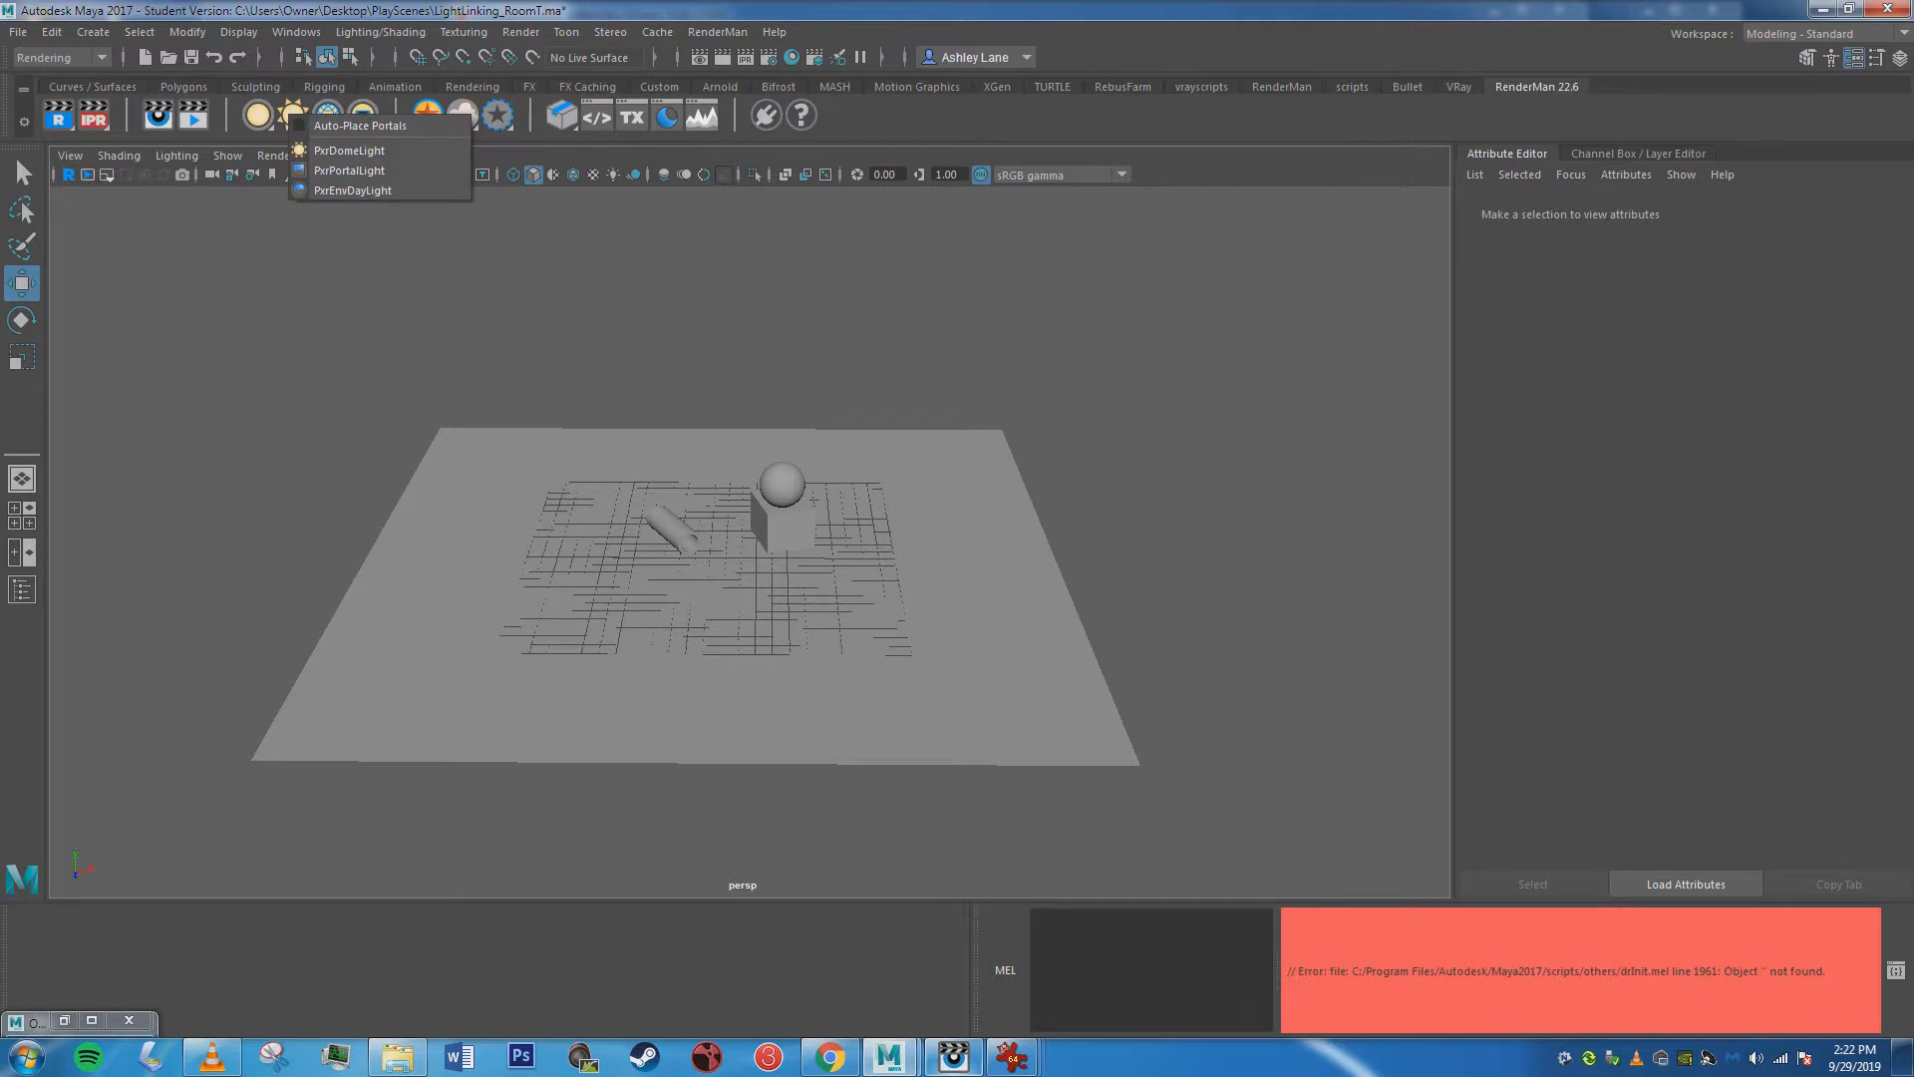
{"action": "right_click", "coordinate": [263, 114]}
{"action": "left_click", "coordinate": [327, 151]}
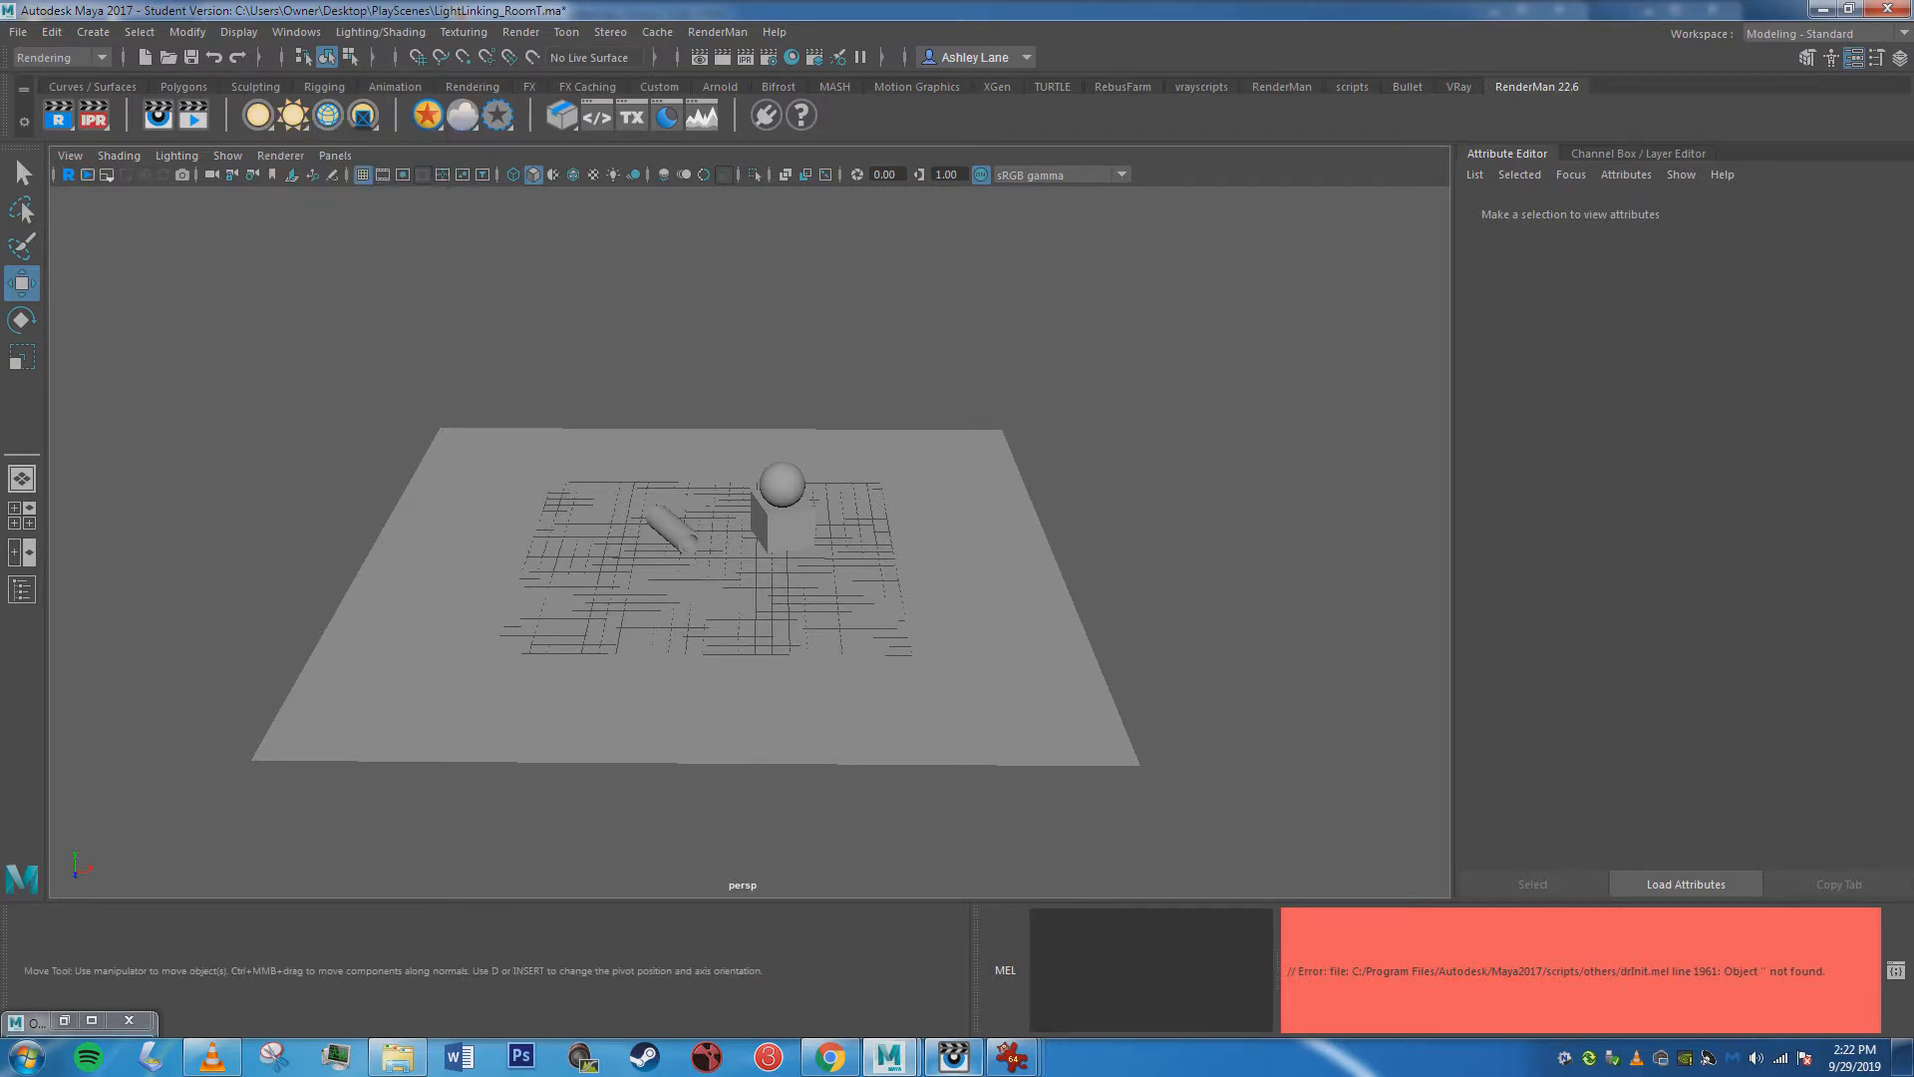
{"action": "left_click_drag", "start_coordinate": [710, 559], "coordinate": [556, 403]}
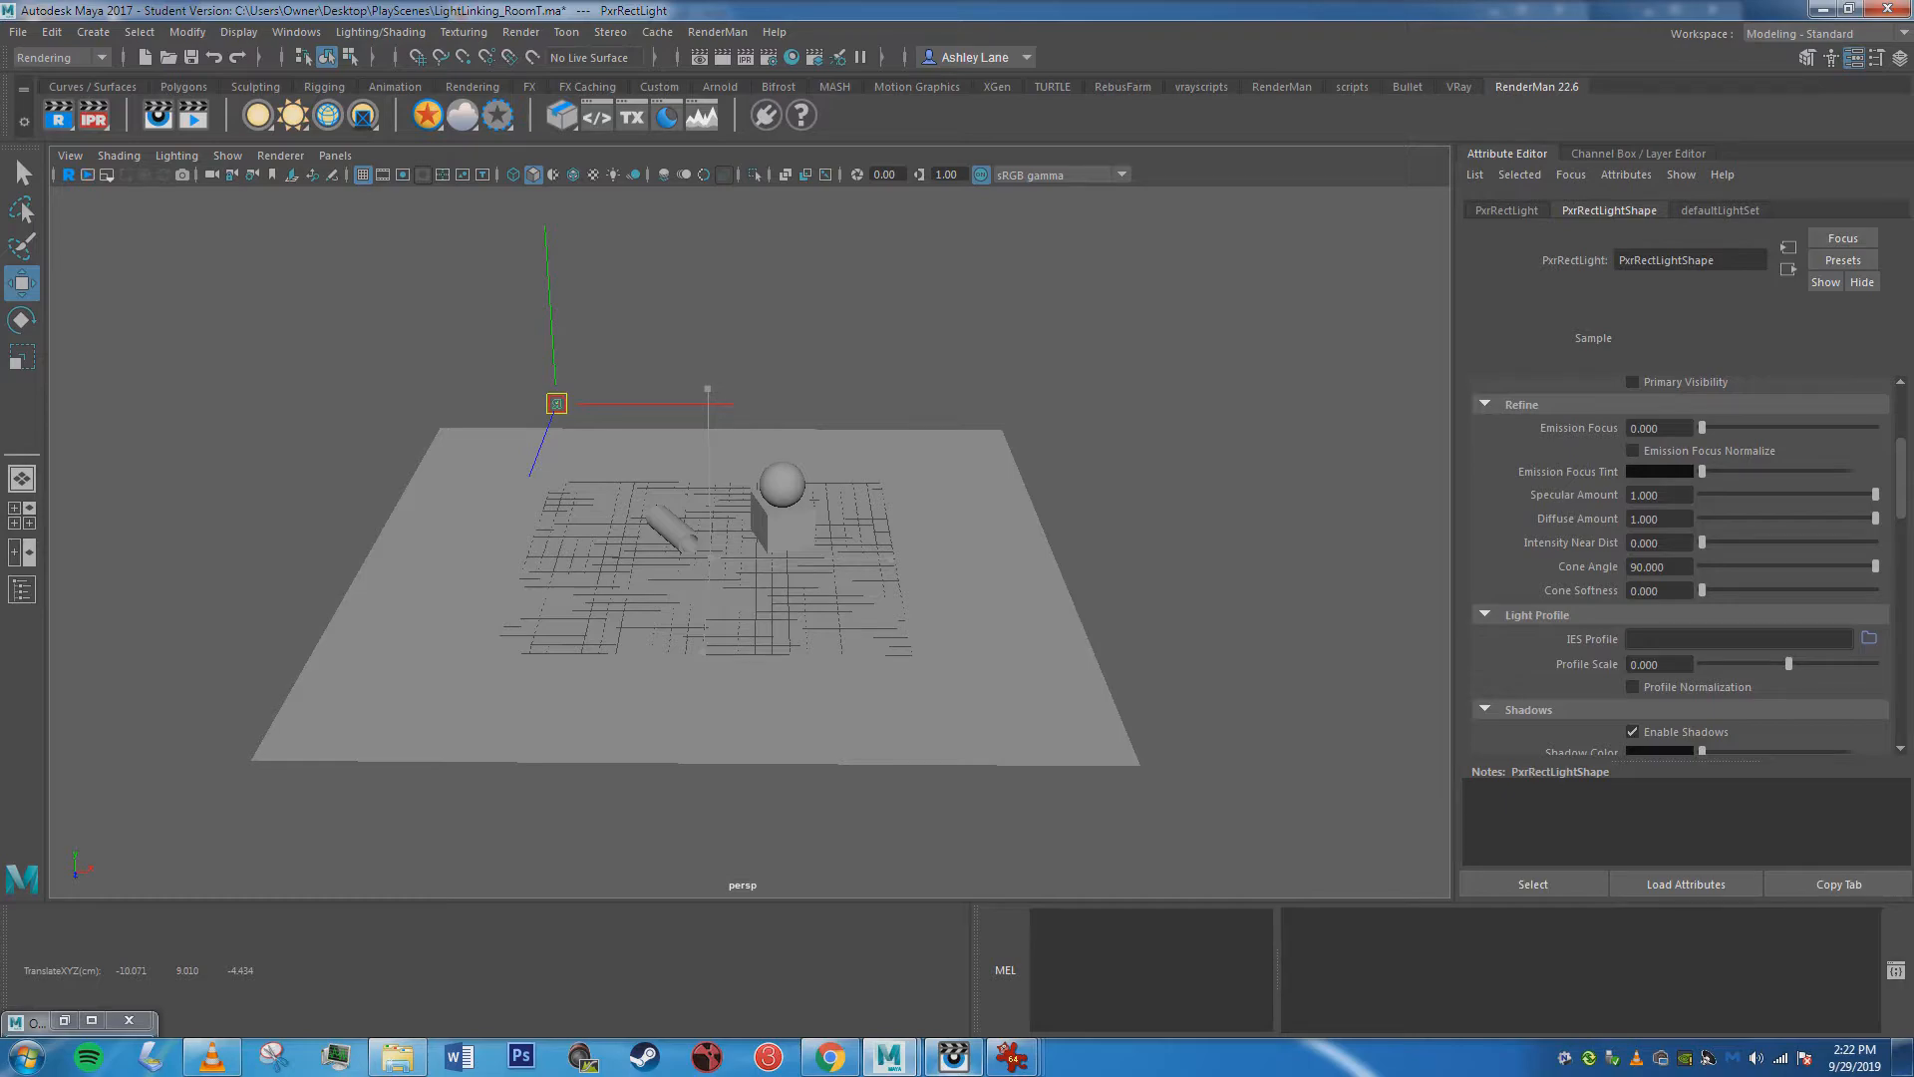
{"action": "left_click_drag", "start_coordinate": [758, 479], "coordinate": [766, 558], "text": "alt"}
{"action": "left_click", "coordinate": [954, 1056]}
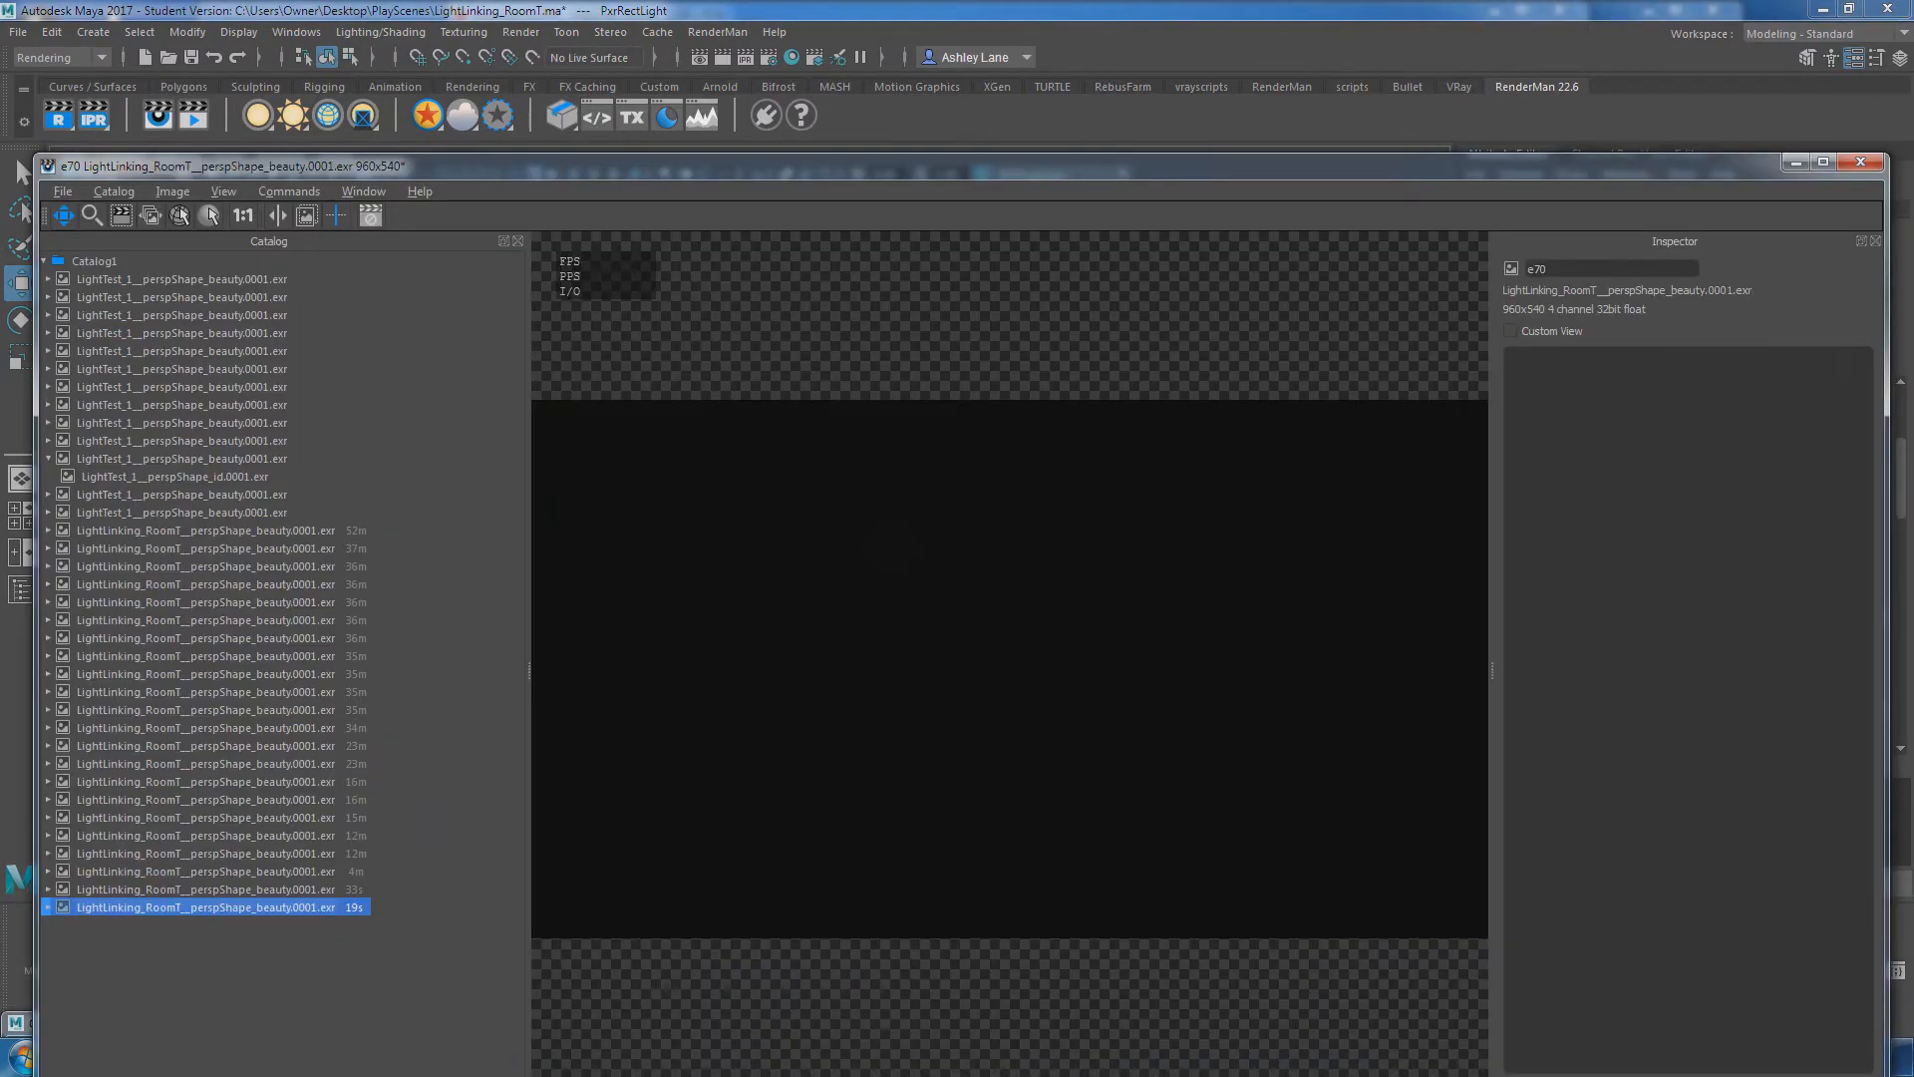
{"action": "left_click", "coordinate": [1796, 162]}
Rotate the rect light about -100.7° around Y, tilt it down toward the objects, and scale it up.
{"action": "scroll", "coordinate": [857, 598], "scroll_direction": "up", "scroll_amount": 5}
{"action": "left_click_drag", "start_coordinate": [865, 648], "coordinate": [900, 470], "text": "alt"}
{"action": "key", "text": "e"}
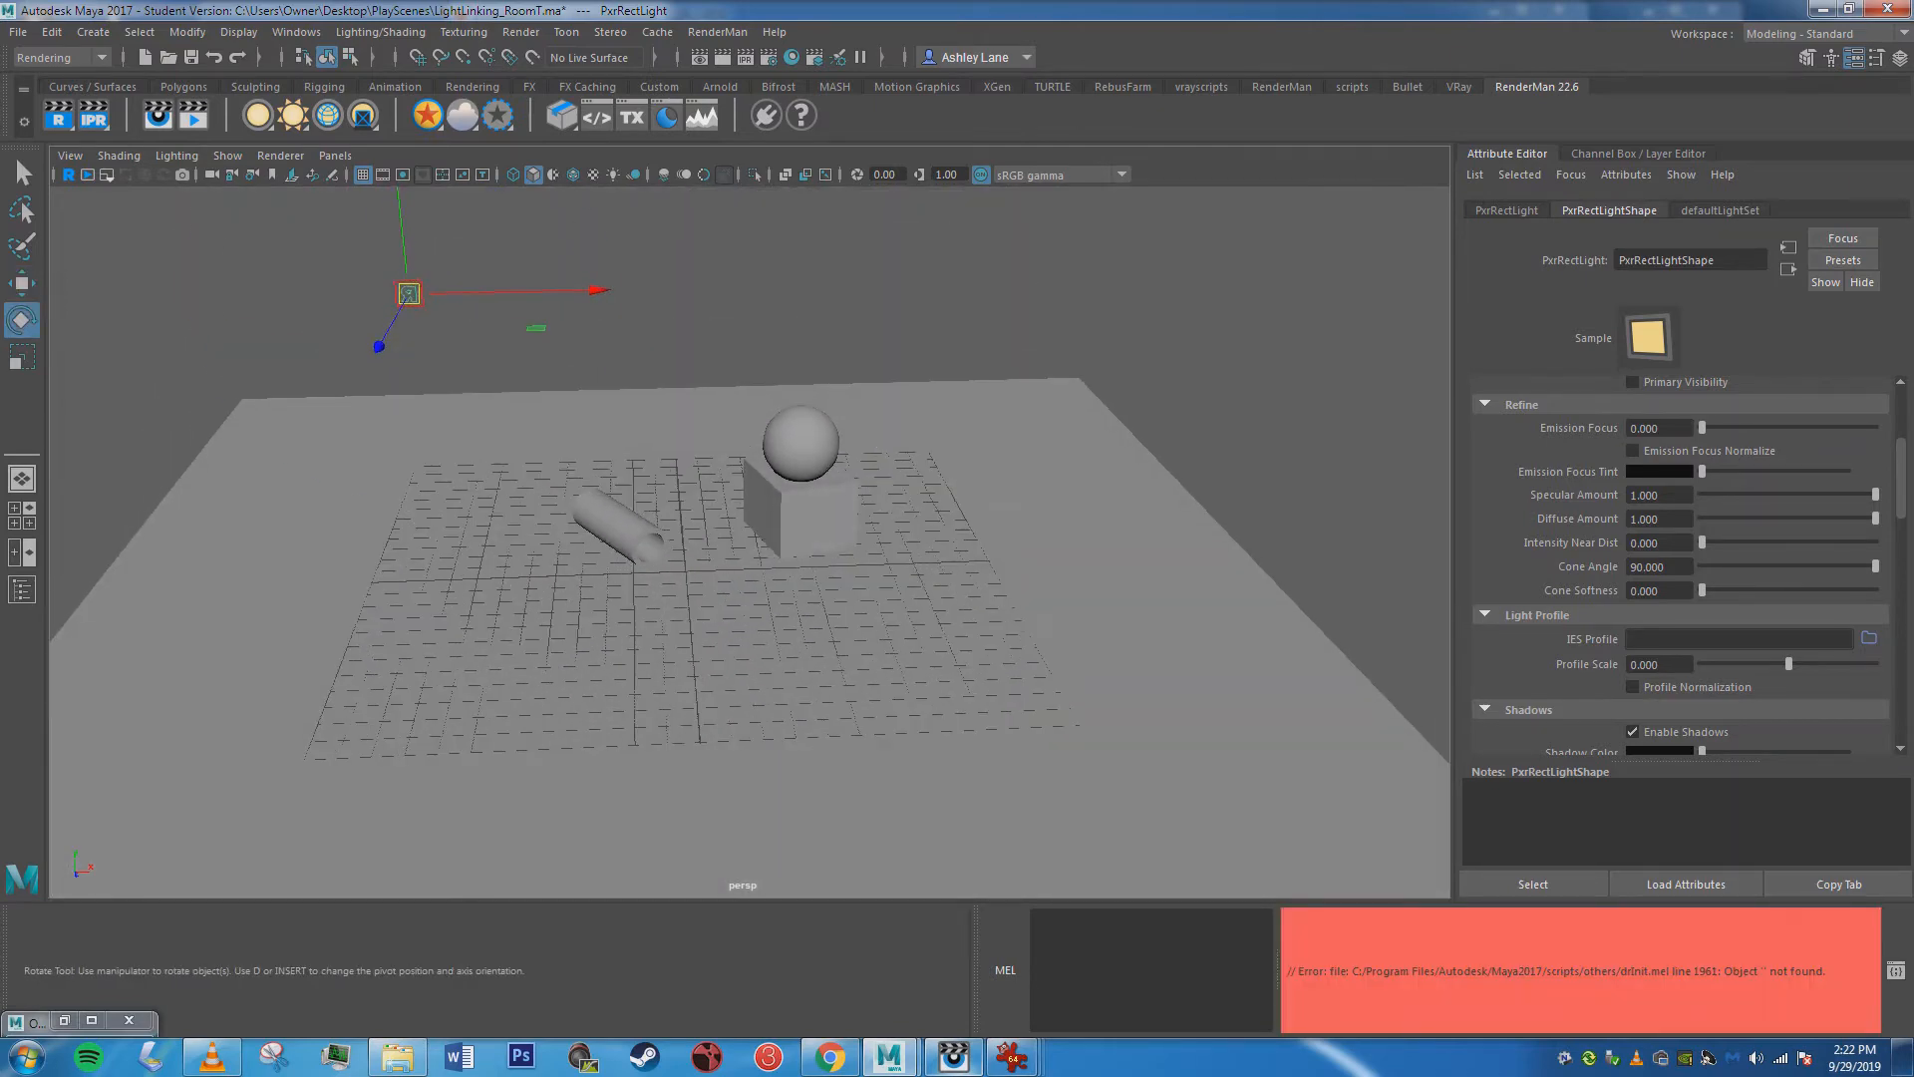
{"action": "left_click_drag", "start_coordinate": [478, 337], "coordinate": [219, 306]}
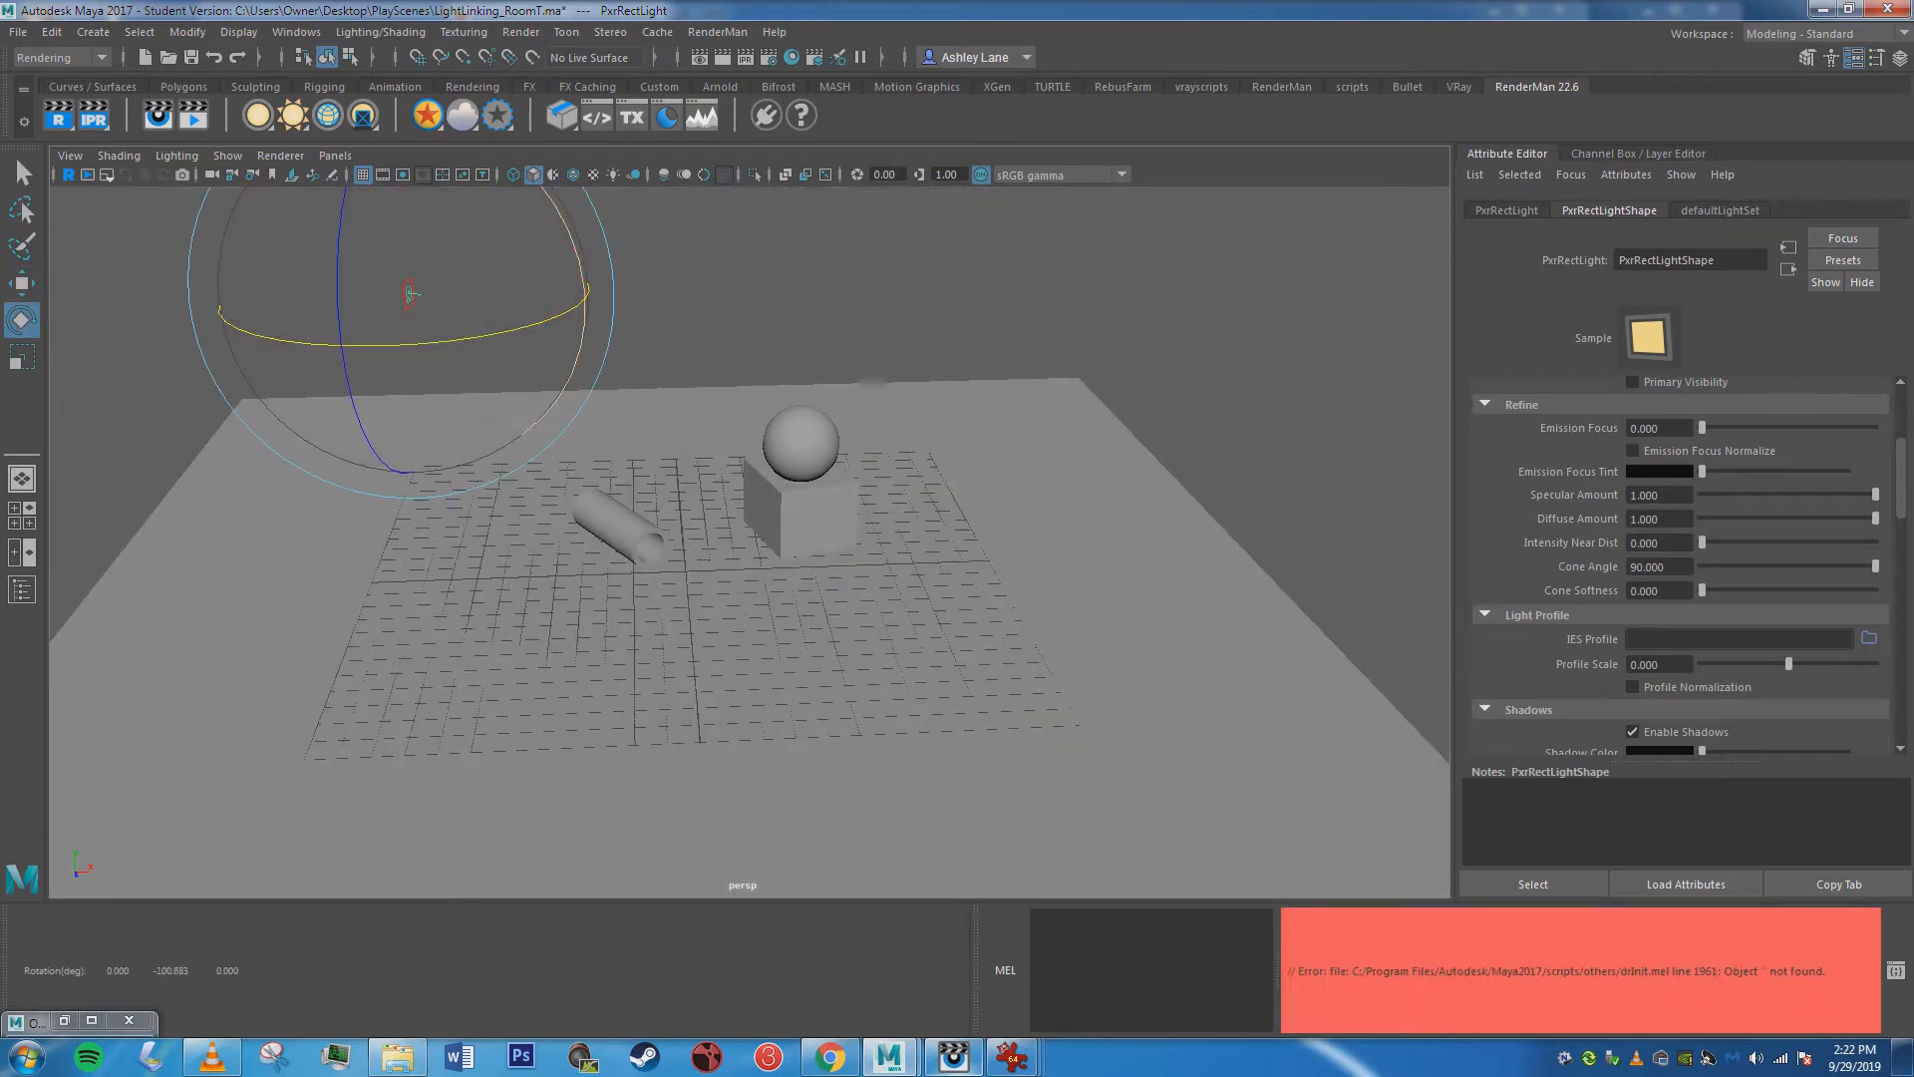
{"action": "left_click_drag", "start_coordinate": [573, 241], "coordinate": [584, 322]}
{"action": "key", "text": "r"}
{"action": "left_click_drag", "start_coordinate": [408, 294], "coordinate": [997, 291]}
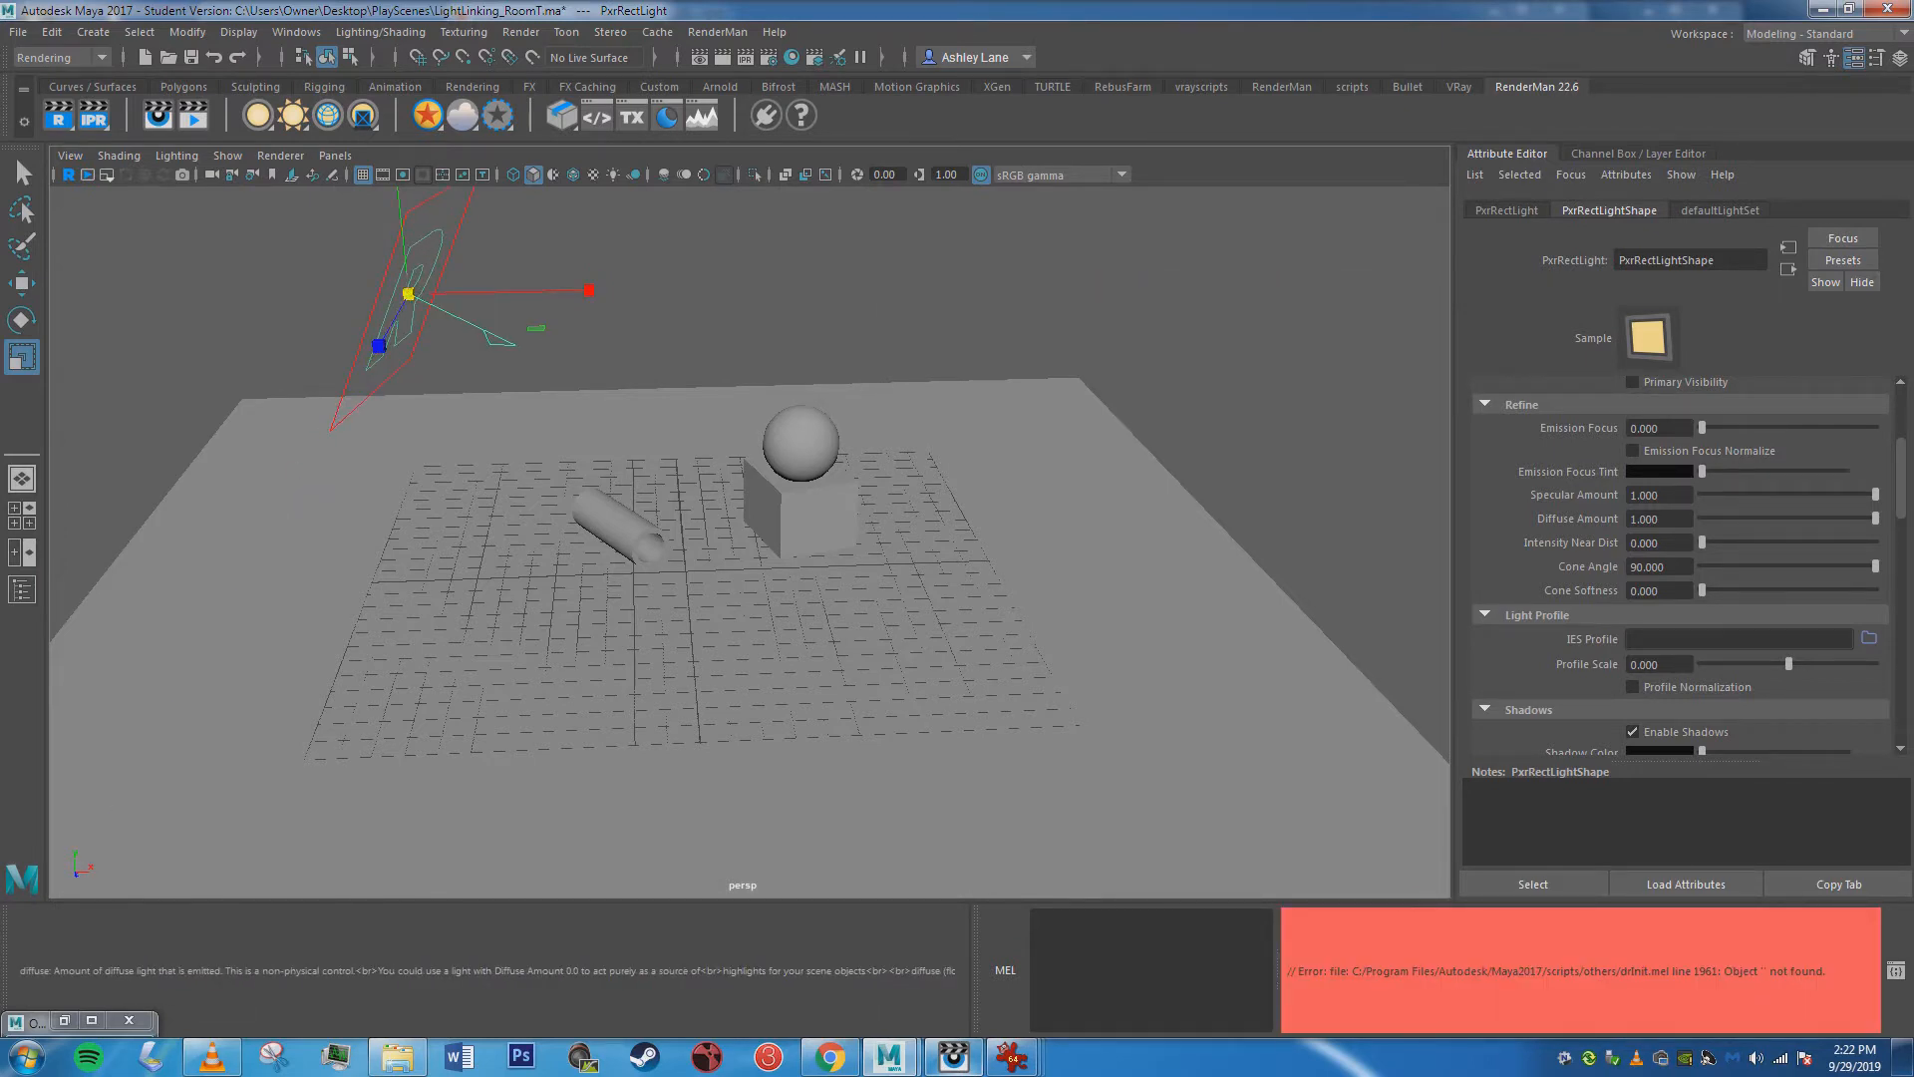
Look through the rect light's attributes and compare them with the bounce light settings in AreaLights1.JPG.
{"action": "scroll", "coordinate": [1659, 568], "scroll_direction": "down", "scroll_amount": 3}
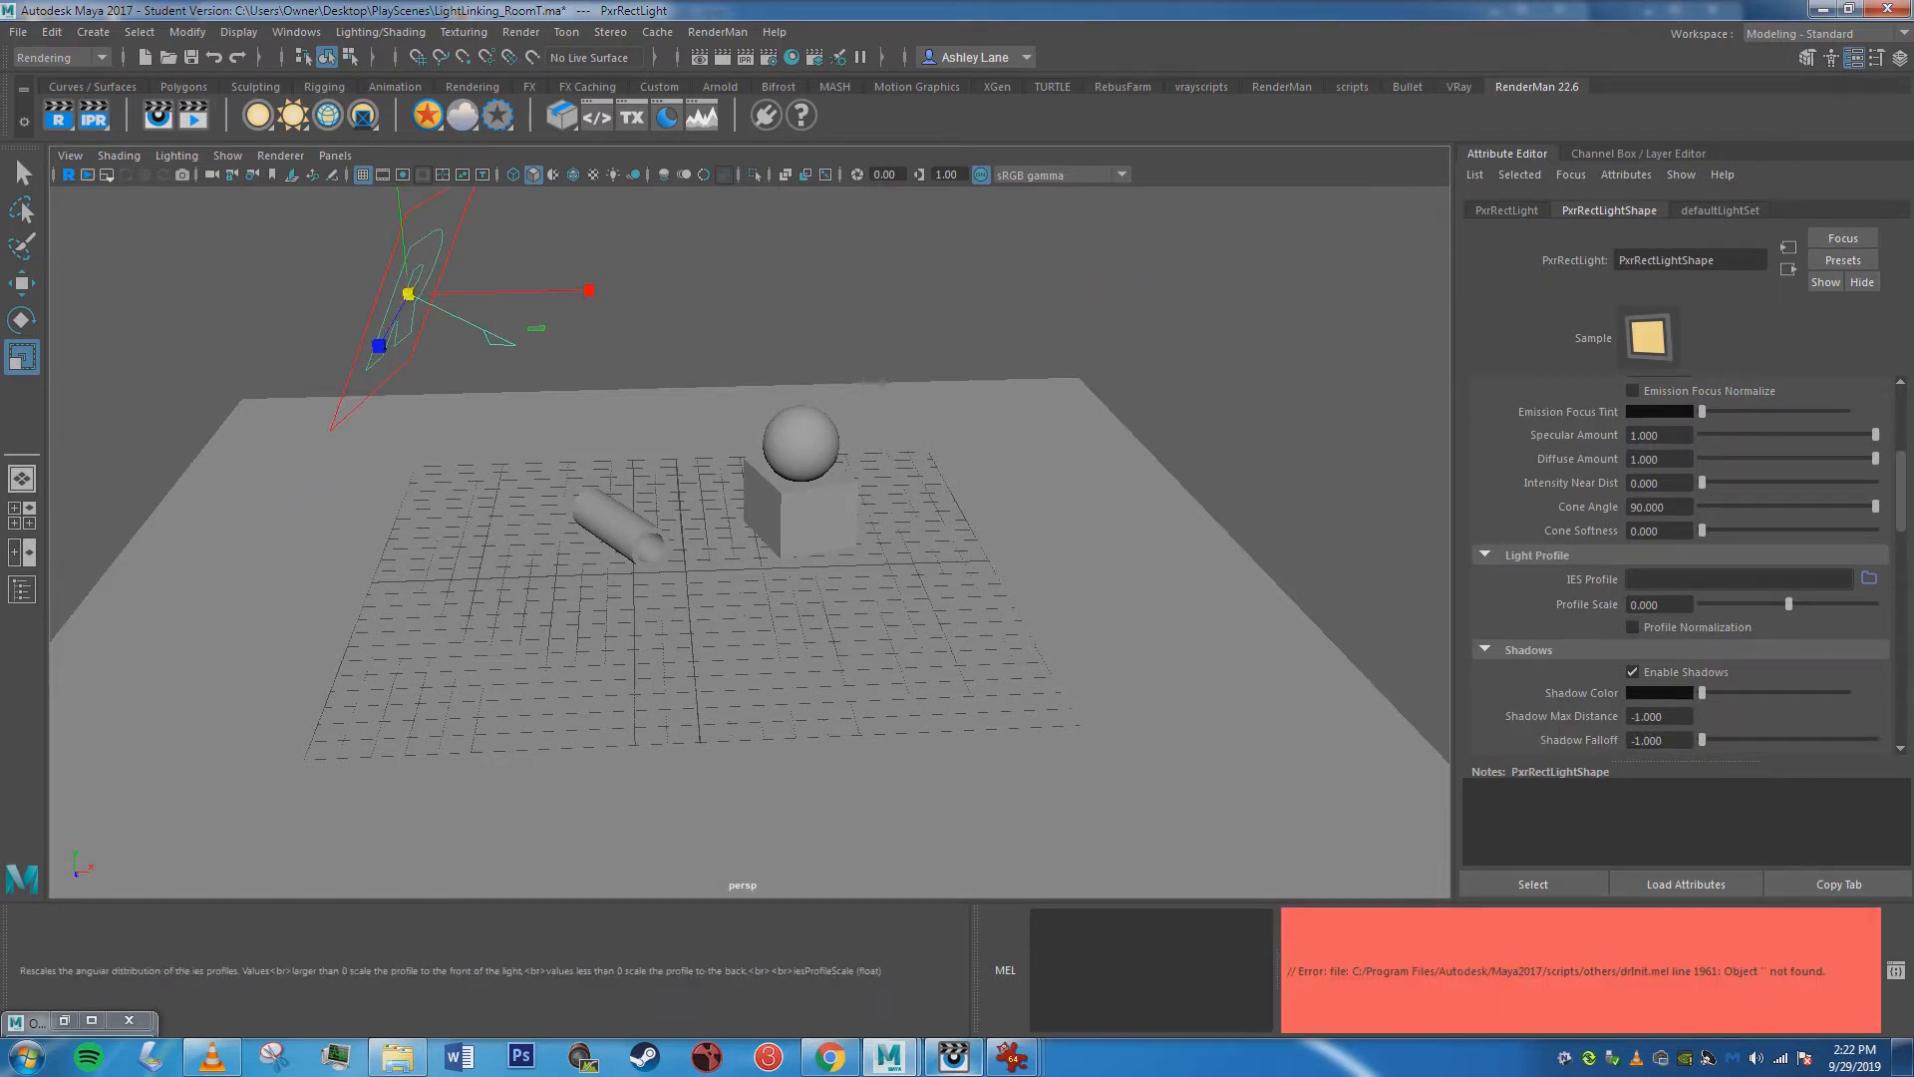
{"action": "scroll", "coordinate": [1659, 568], "scroll_direction": "up", "scroll_amount": 6}
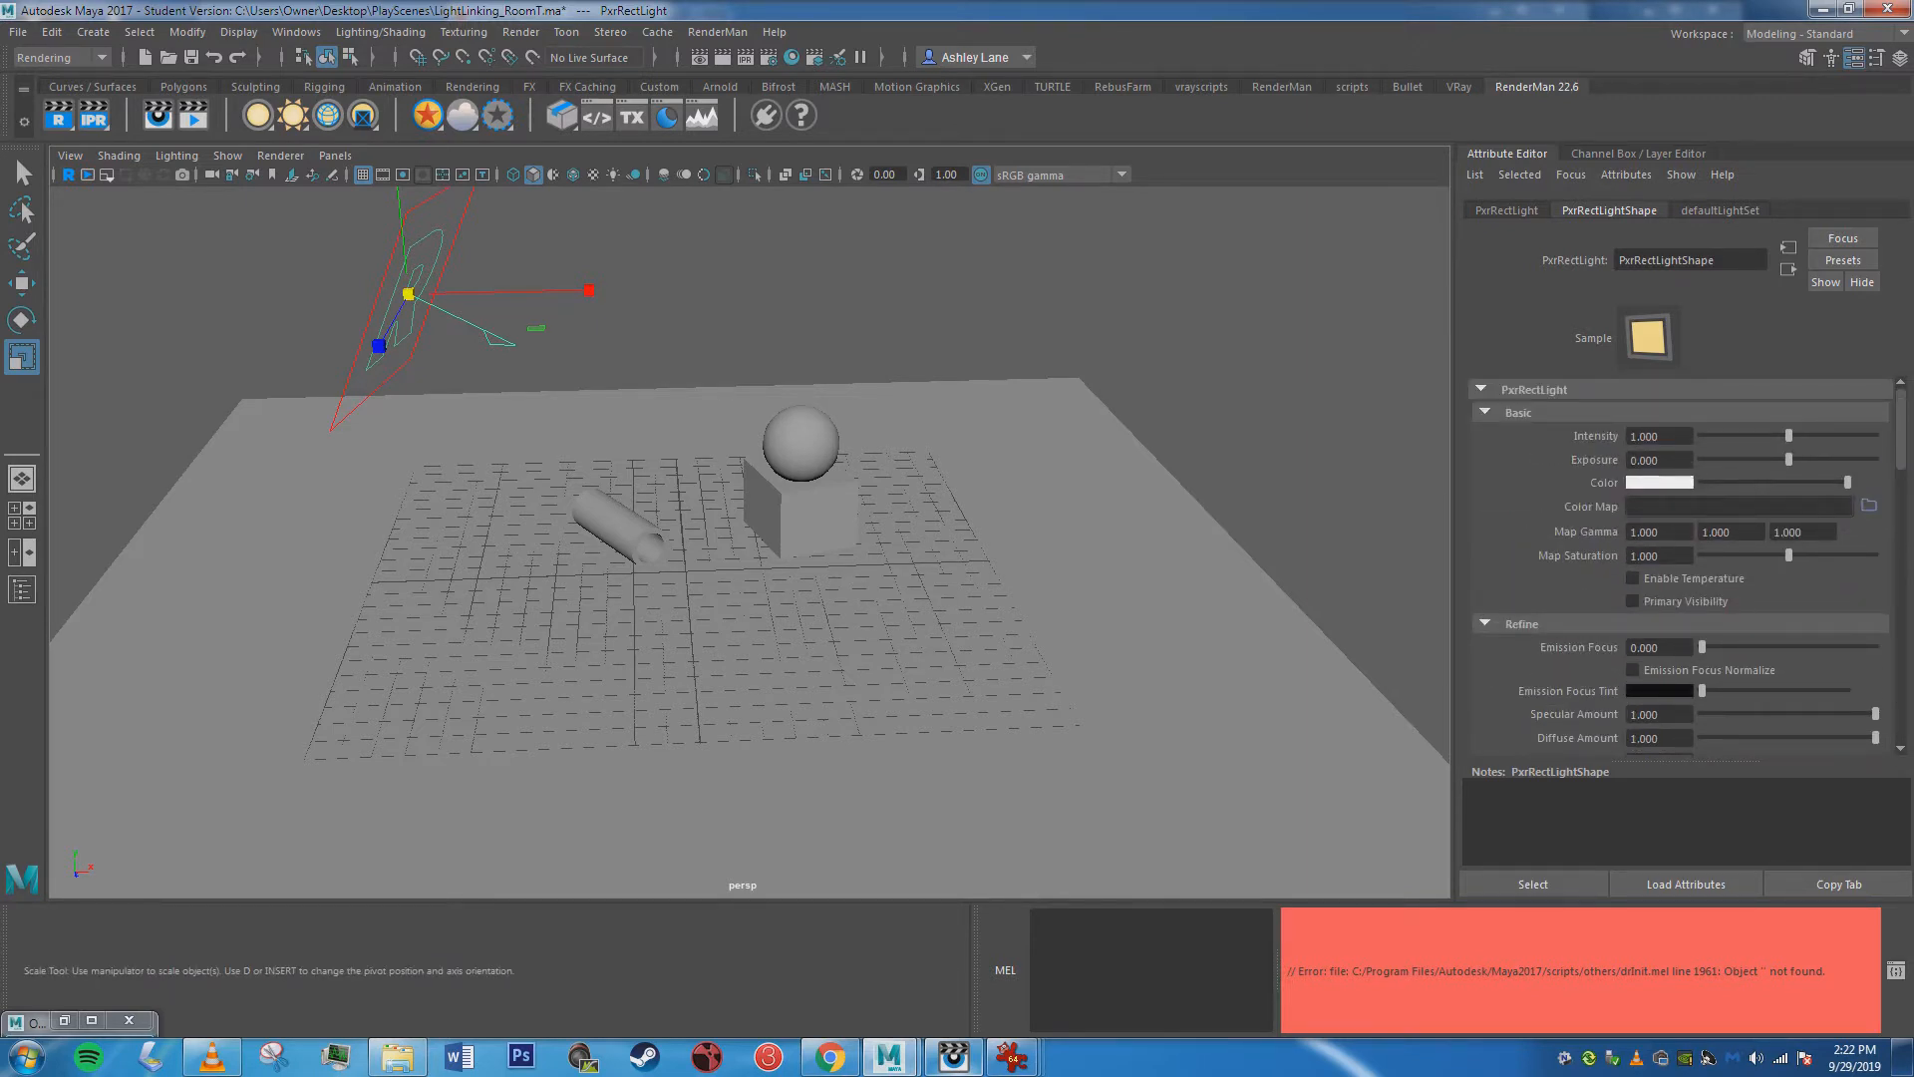
{"action": "mouse_move", "coordinate": [1011, 1057]}
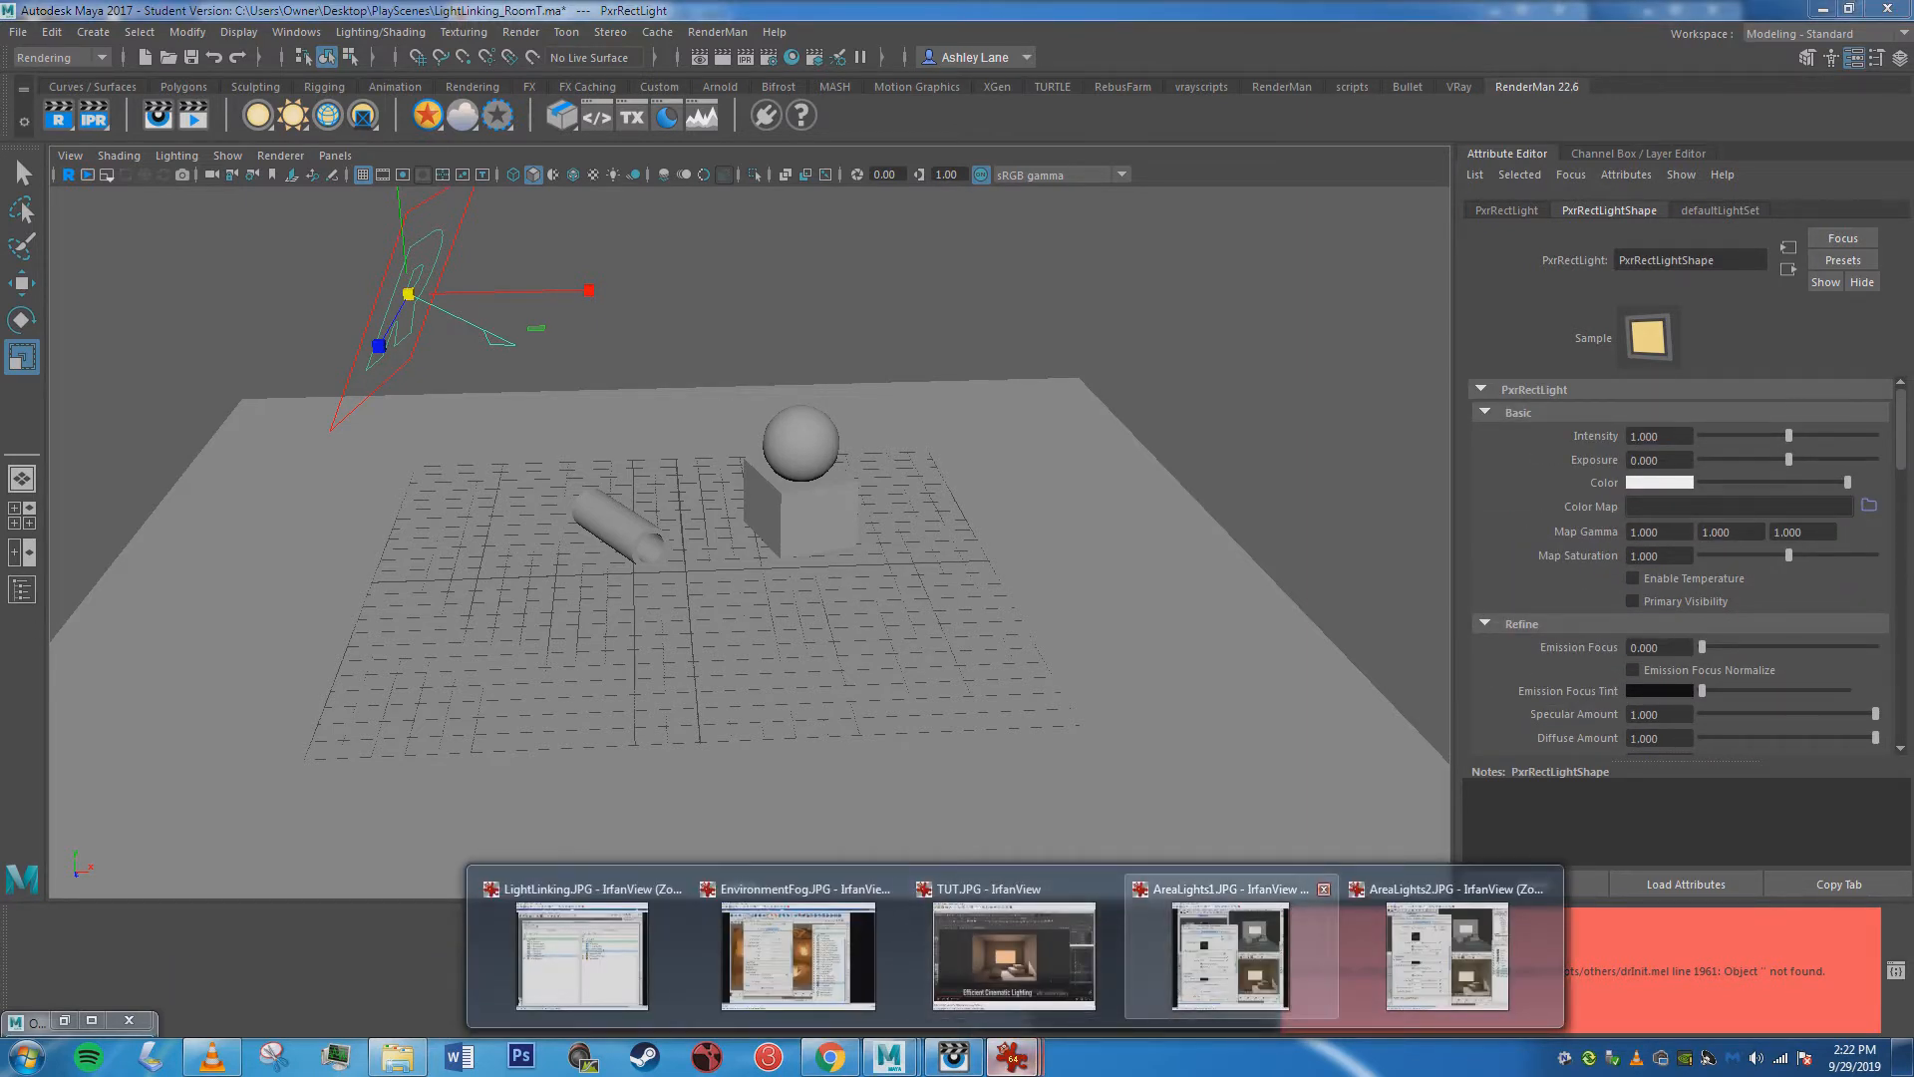
{"action": "left_click", "coordinate": [1230, 952]}
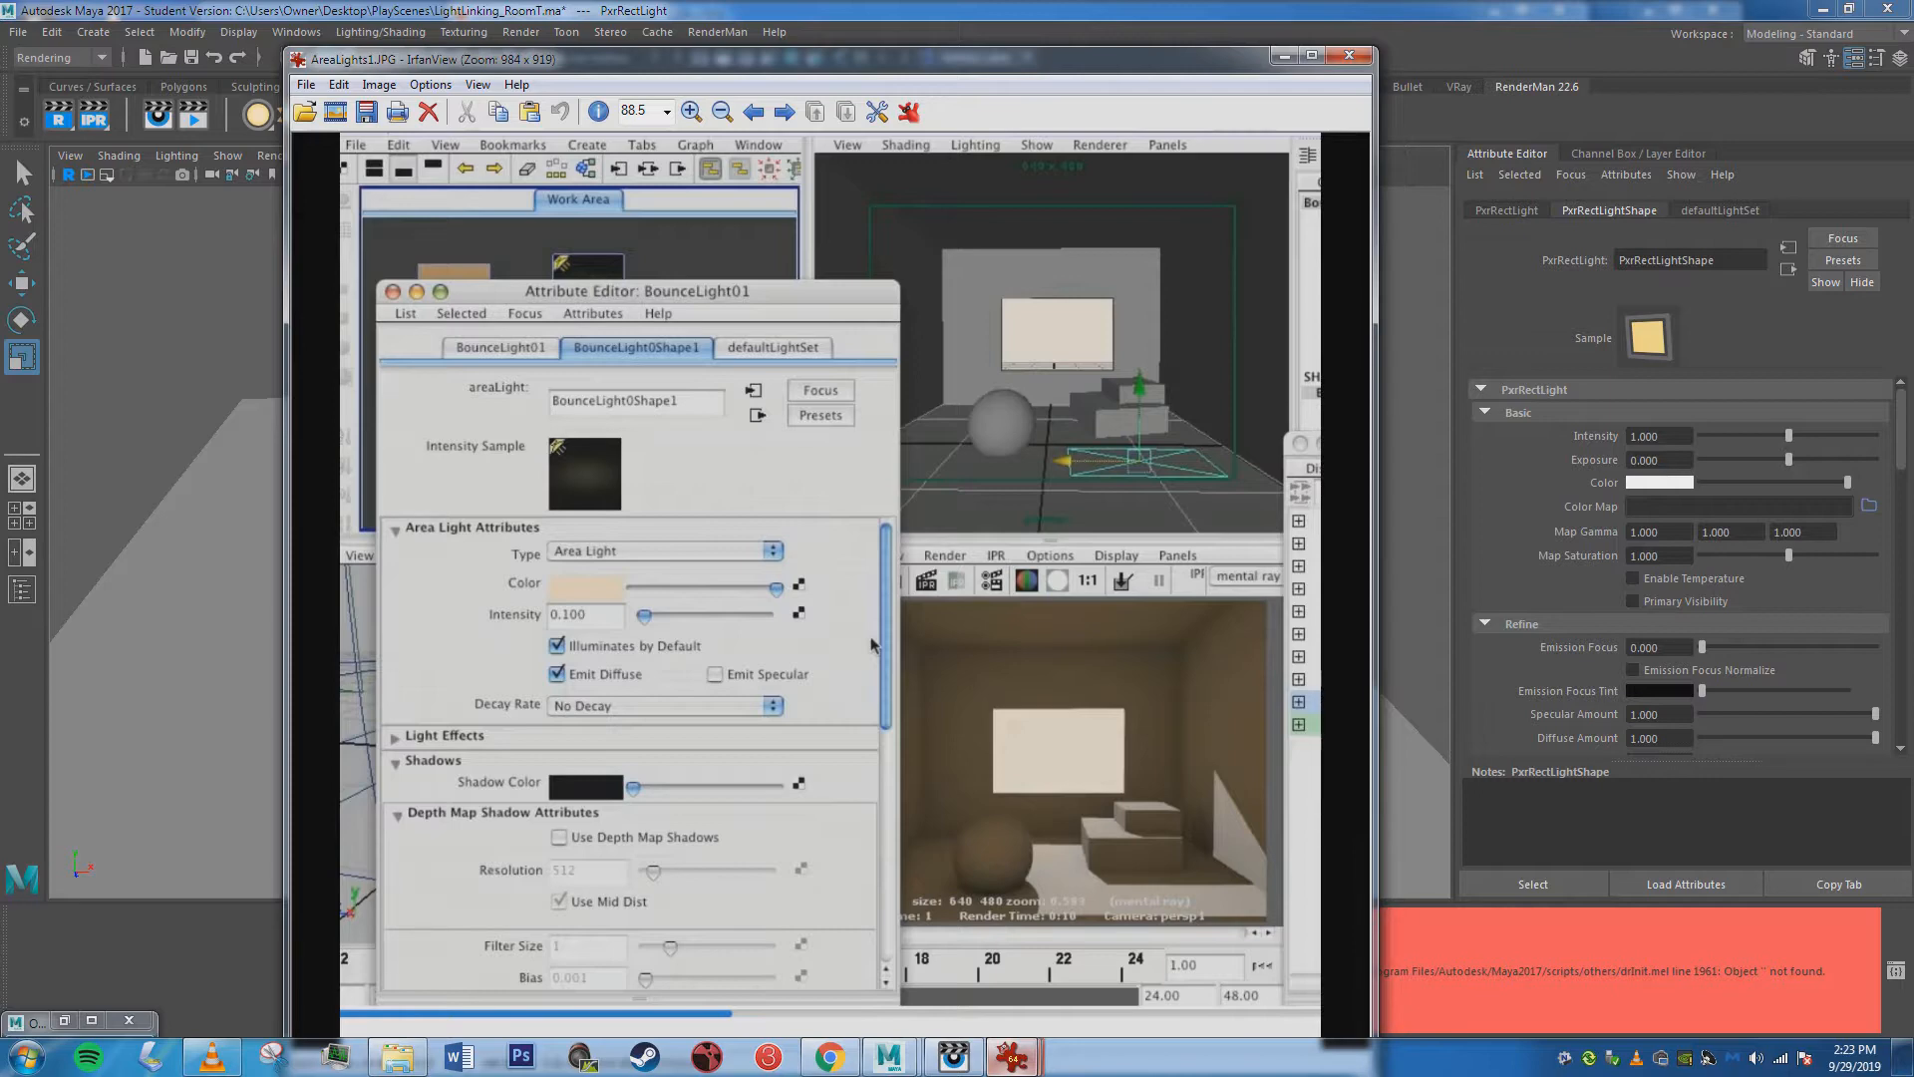
{"action": "key", "text": "Escape"}
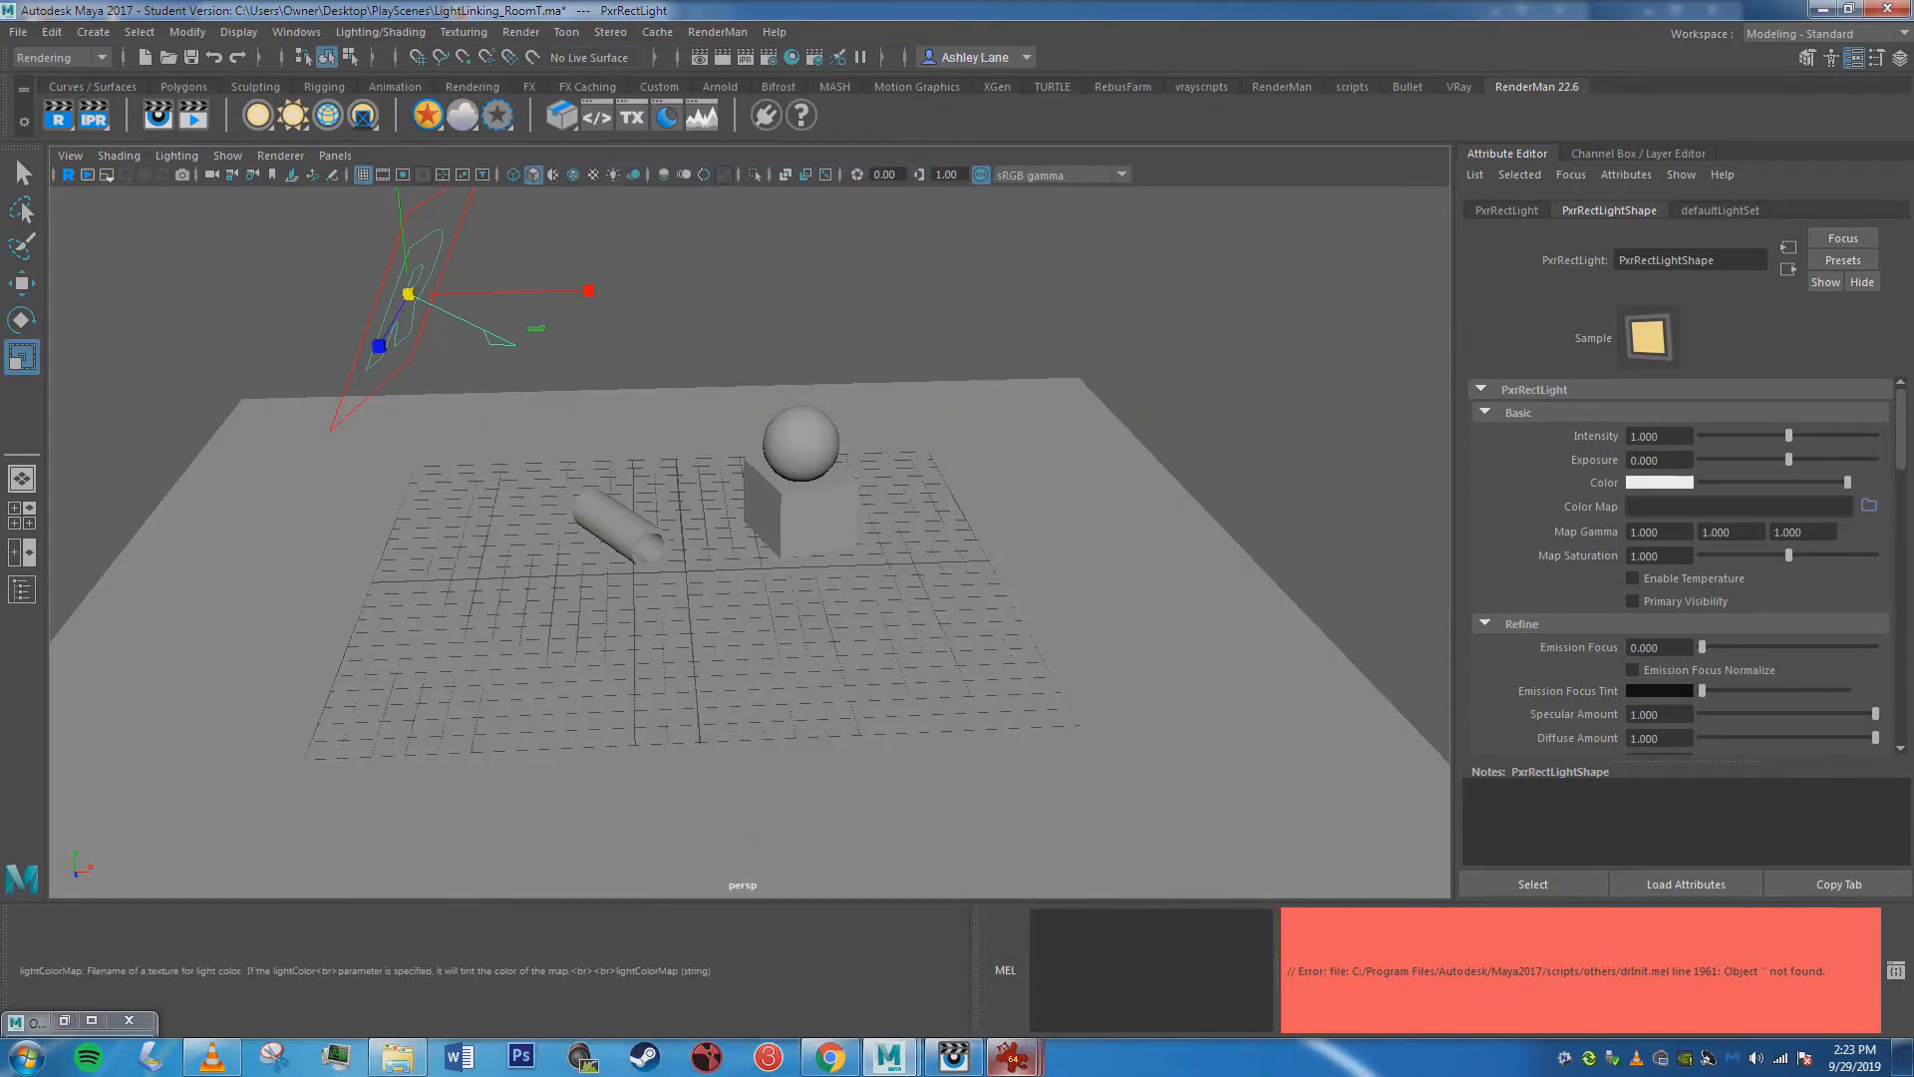
Review the rect light's Basic and Refine settings and run an interactive render to examine its lighting and shadows.
{"action": "scroll", "coordinate": [1681, 599], "scroll_direction": "down", "scroll_amount": 2}
{"action": "scroll", "coordinate": [1681, 598], "scroll_direction": "up", "scroll_amount": 2}
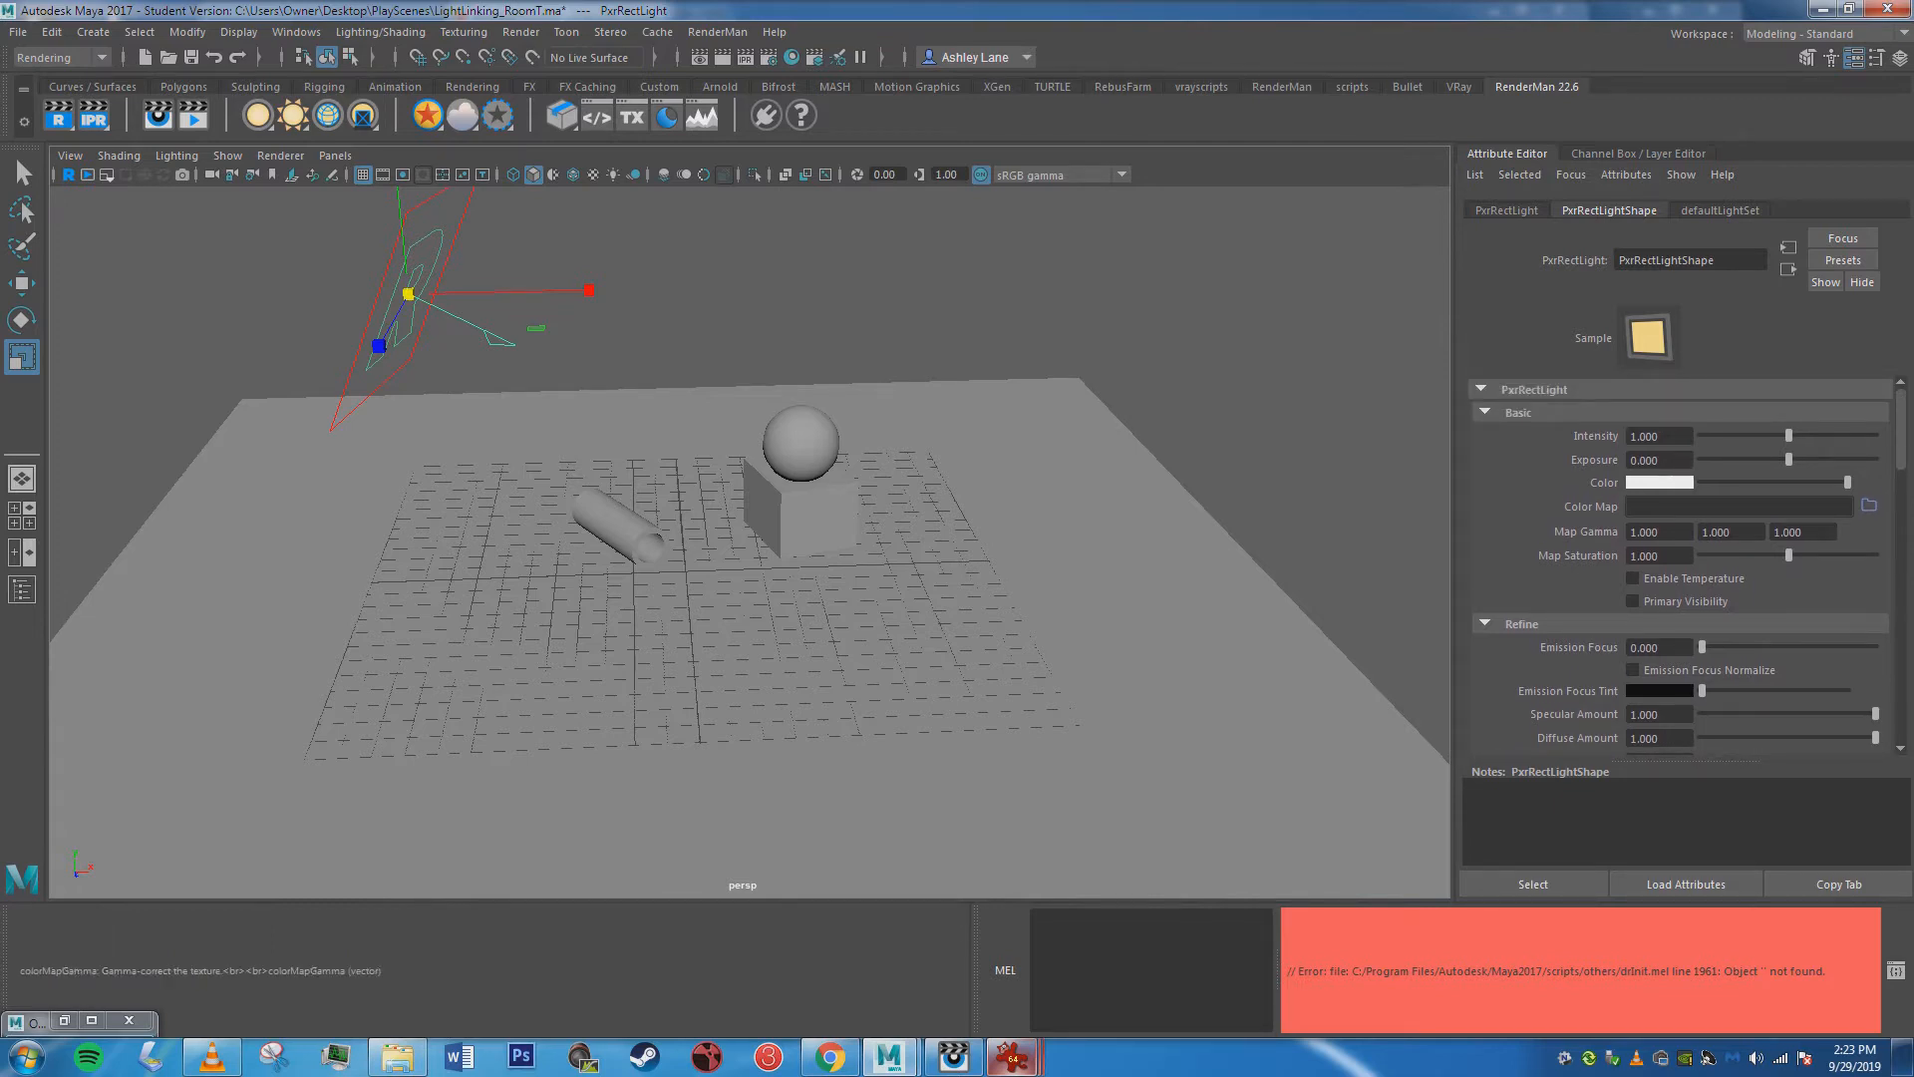
{"action": "scroll", "coordinate": [1681, 563], "scroll_direction": "down", "scroll_amount": 3}
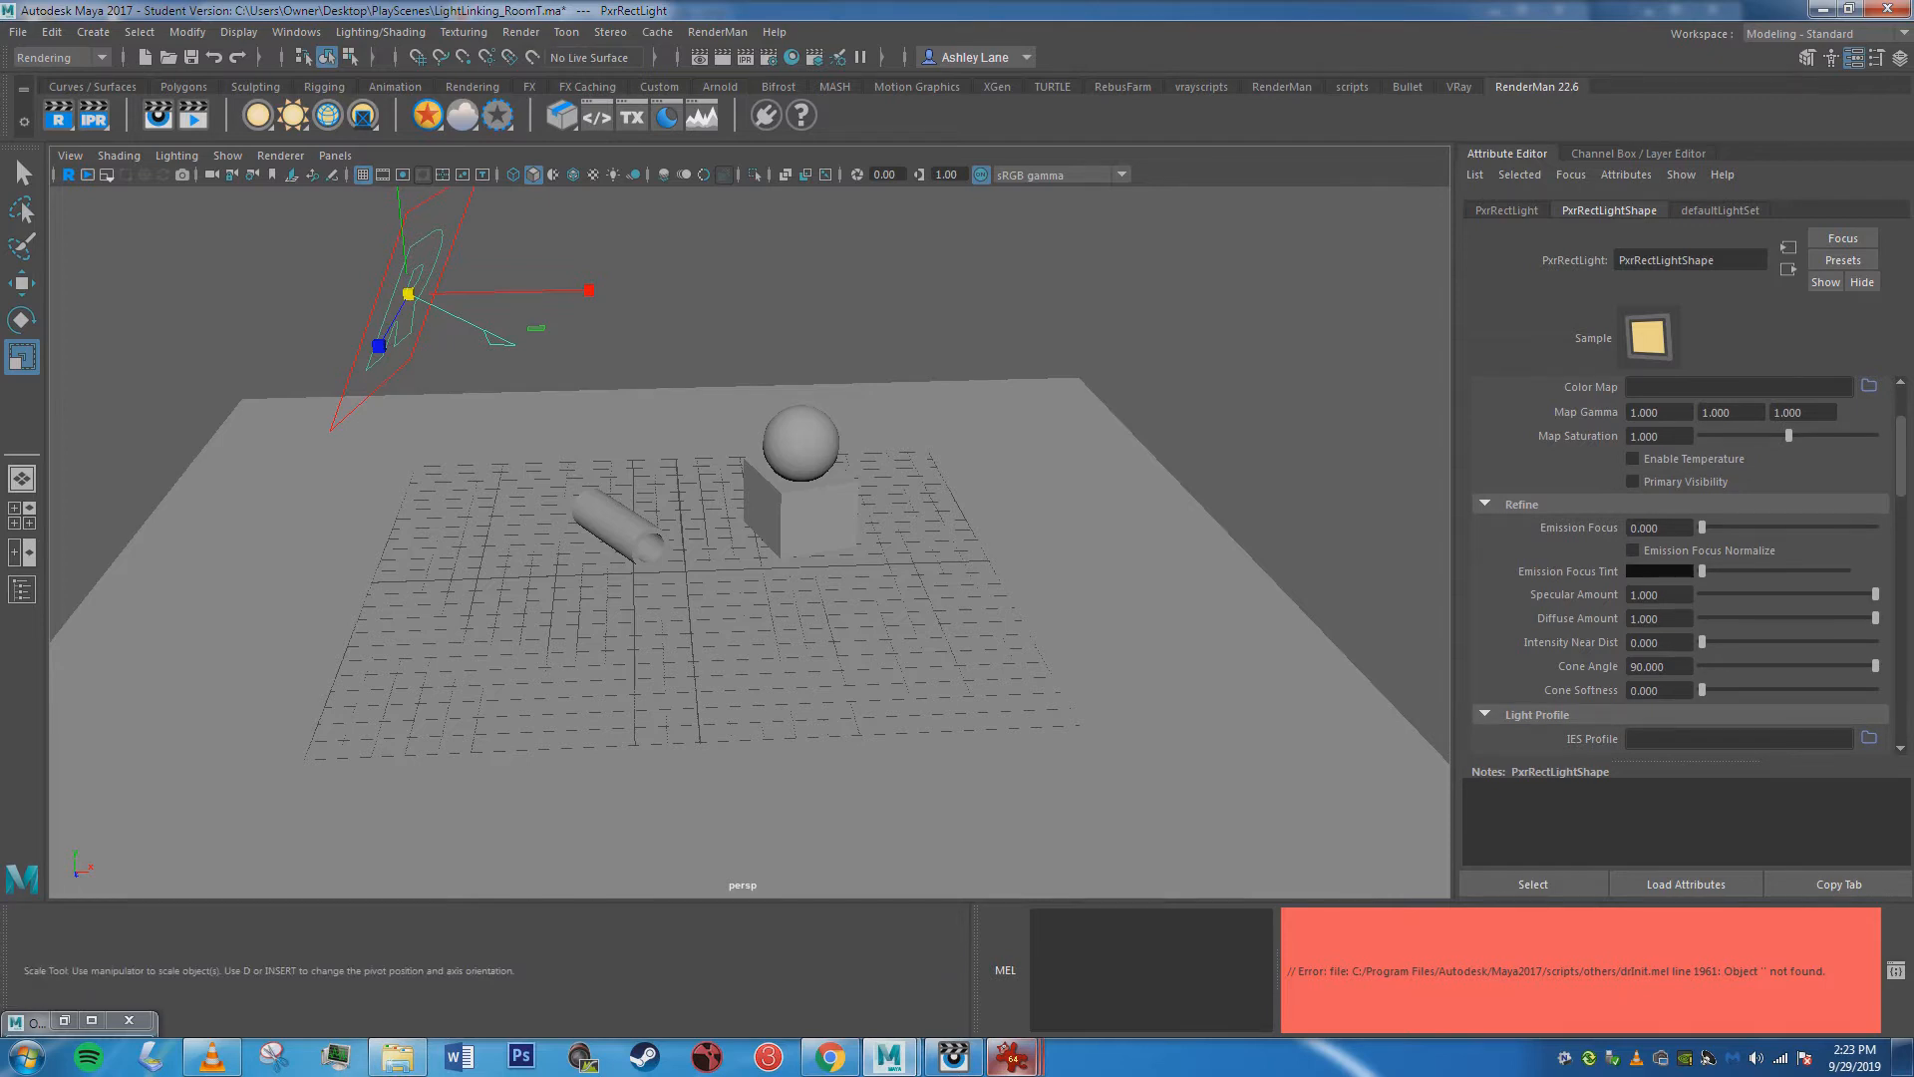
{"action": "left_click", "coordinate": [94, 116]}
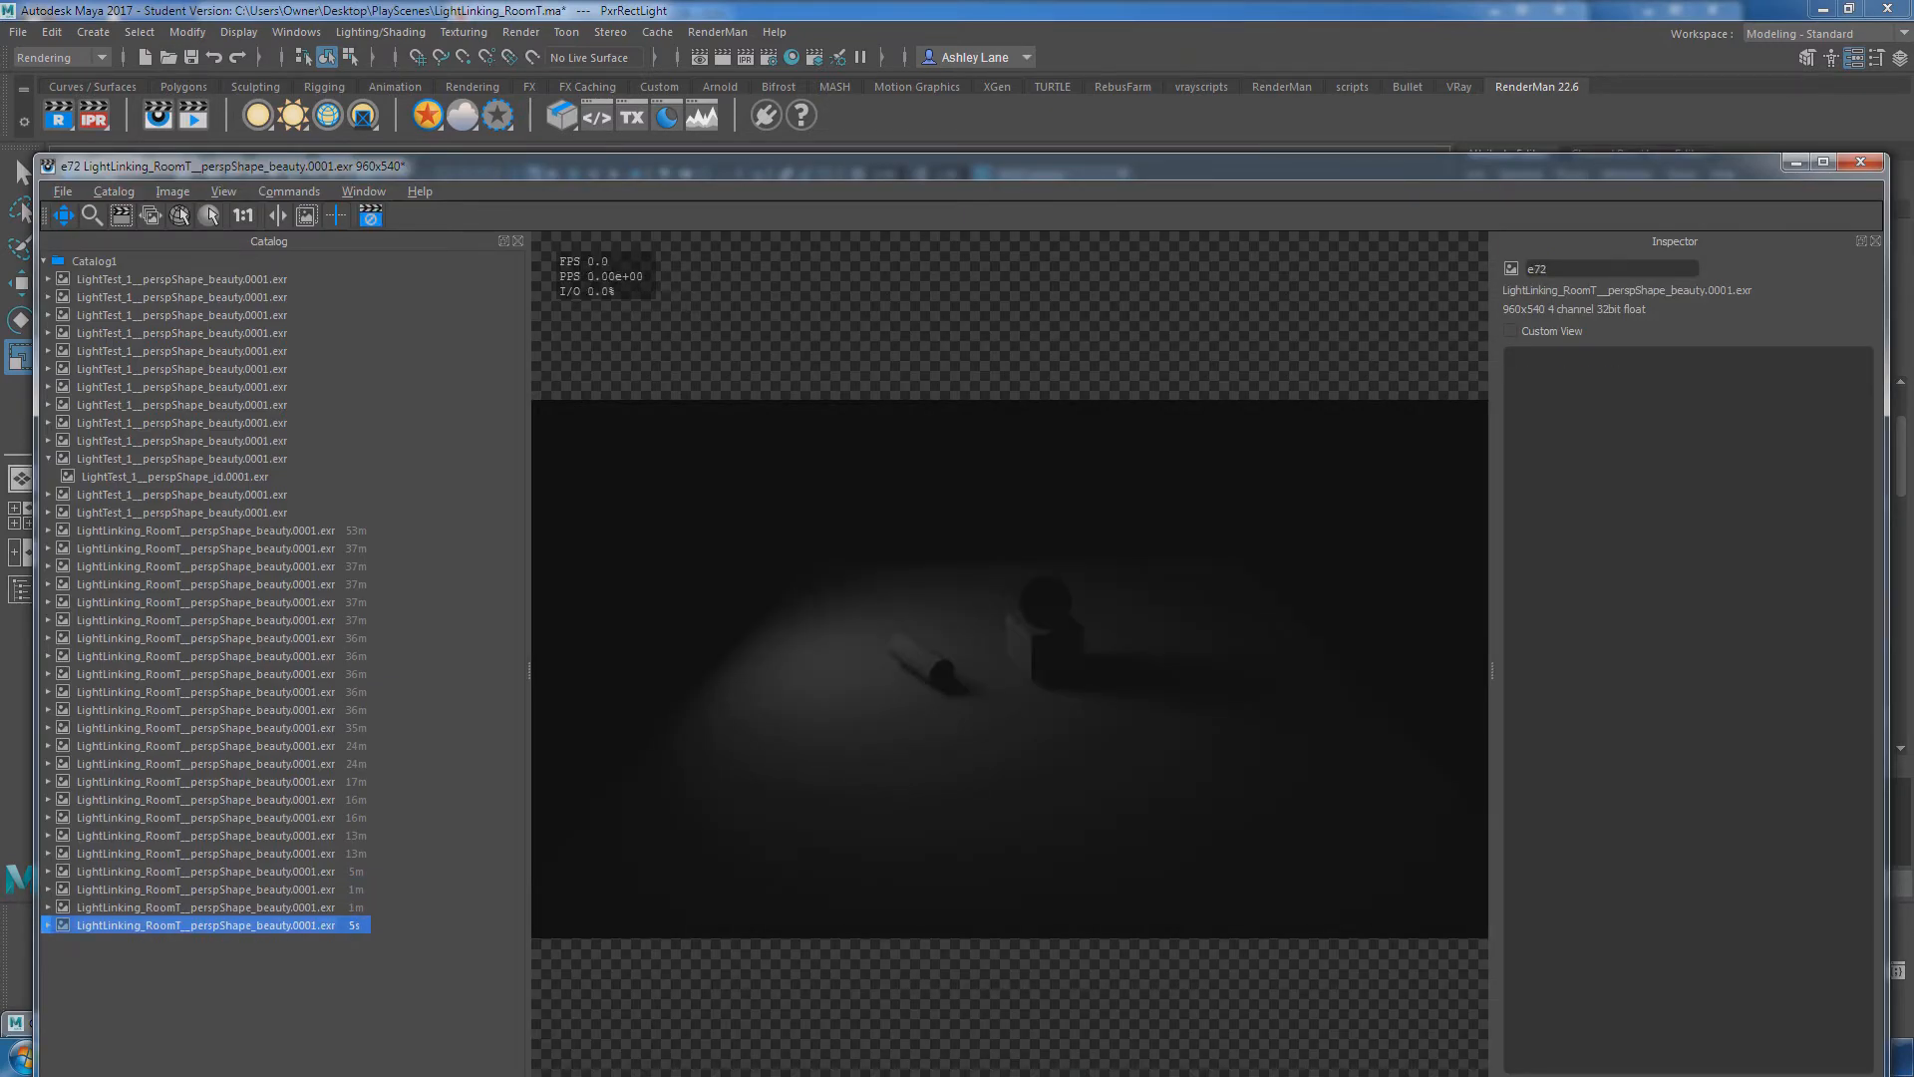
{"action": "left_click", "coordinate": [1795, 162]}
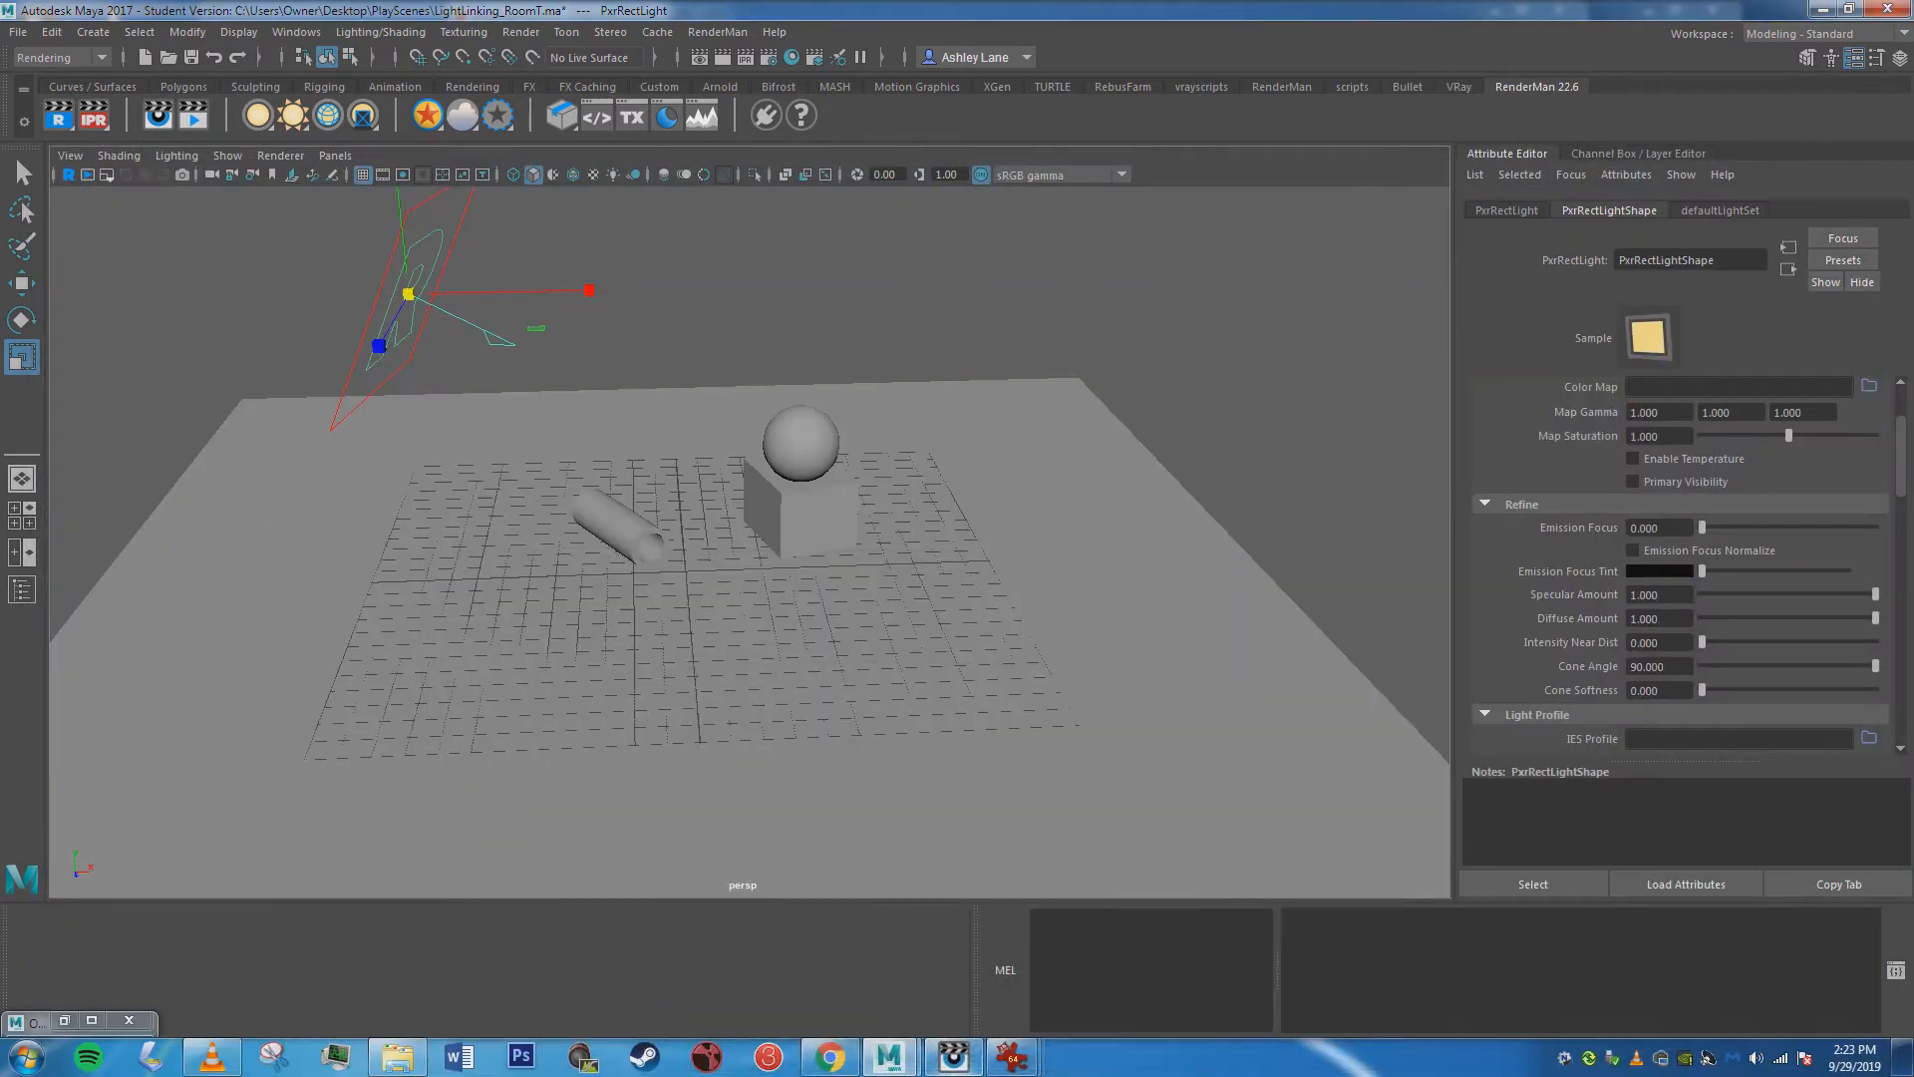
Open the object-centric light linking editor and check the light links of the room's sphere, cube and pipe.
{"action": "left_click", "coordinate": [380, 32]}
{"action": "mouse_move", "coordinate": [415, 213]}
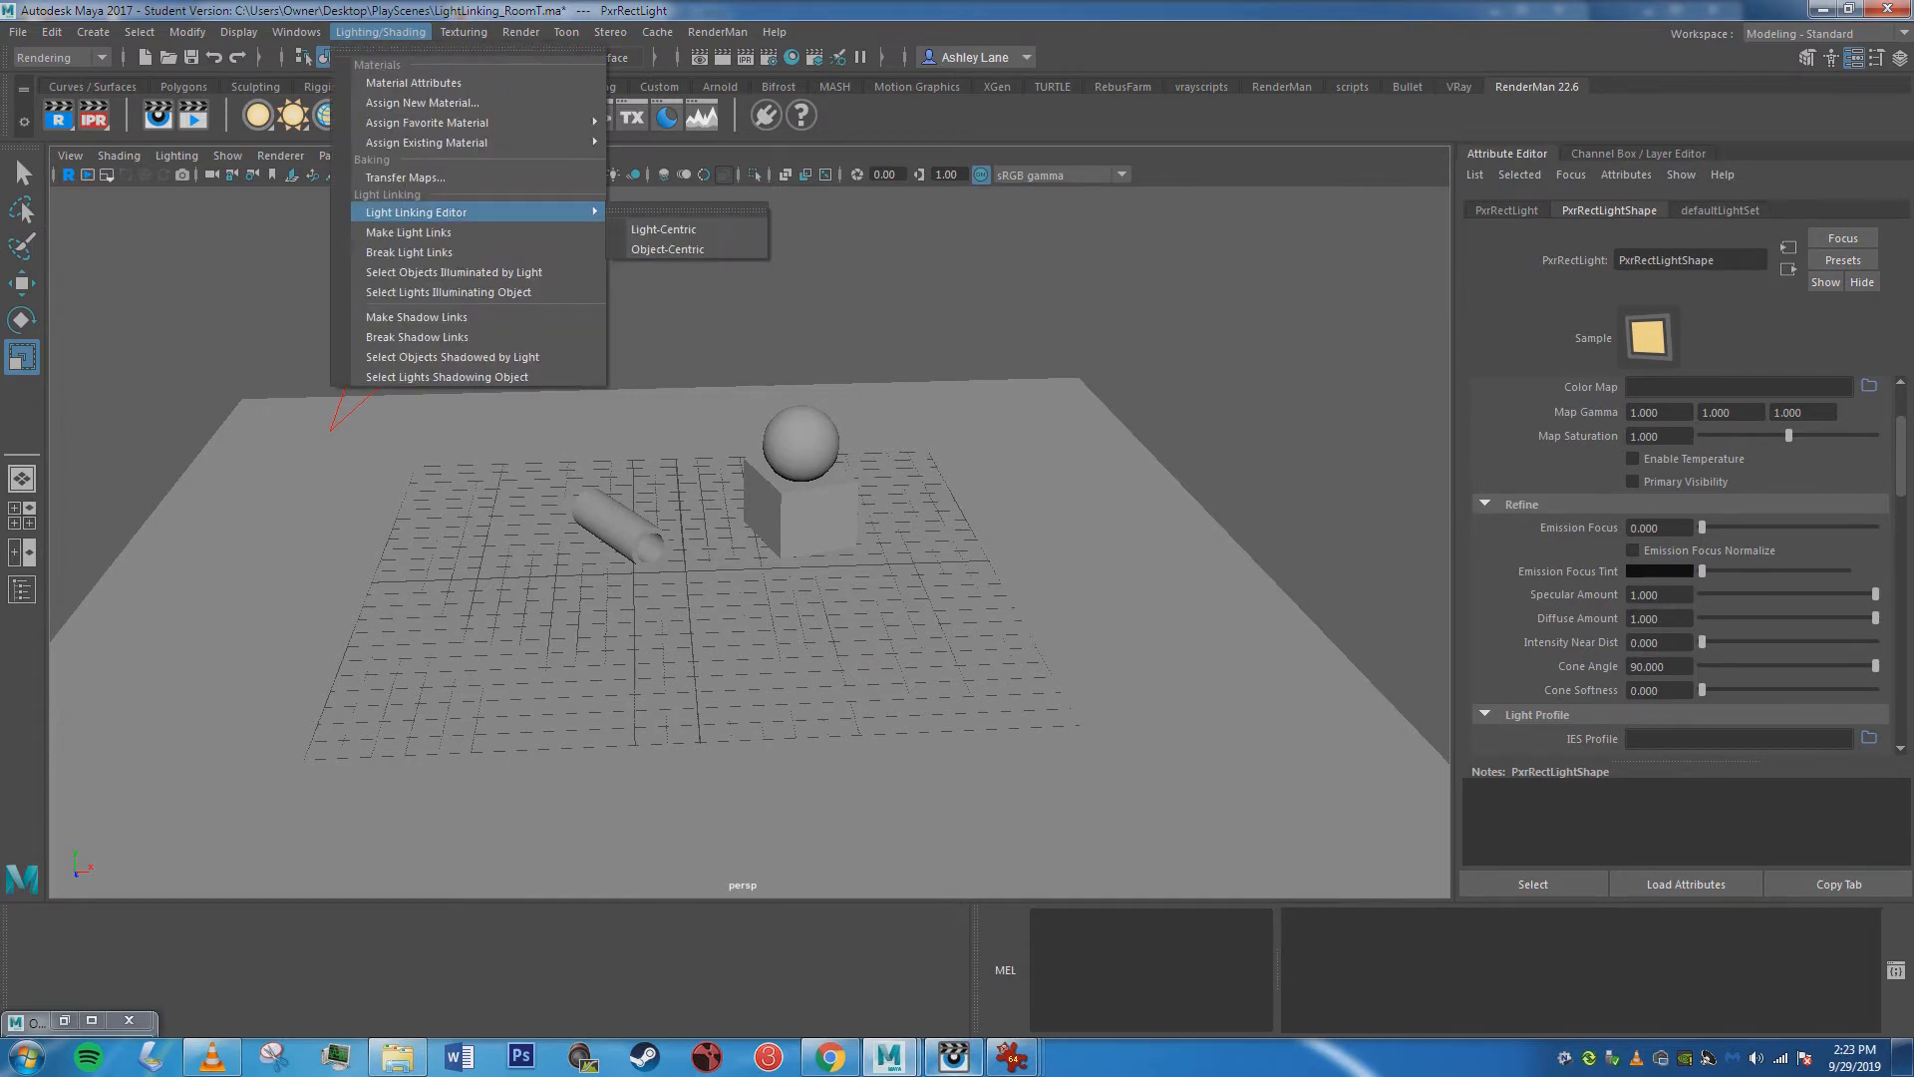
{"action": "left_click", "coordinate": [648, 237]}
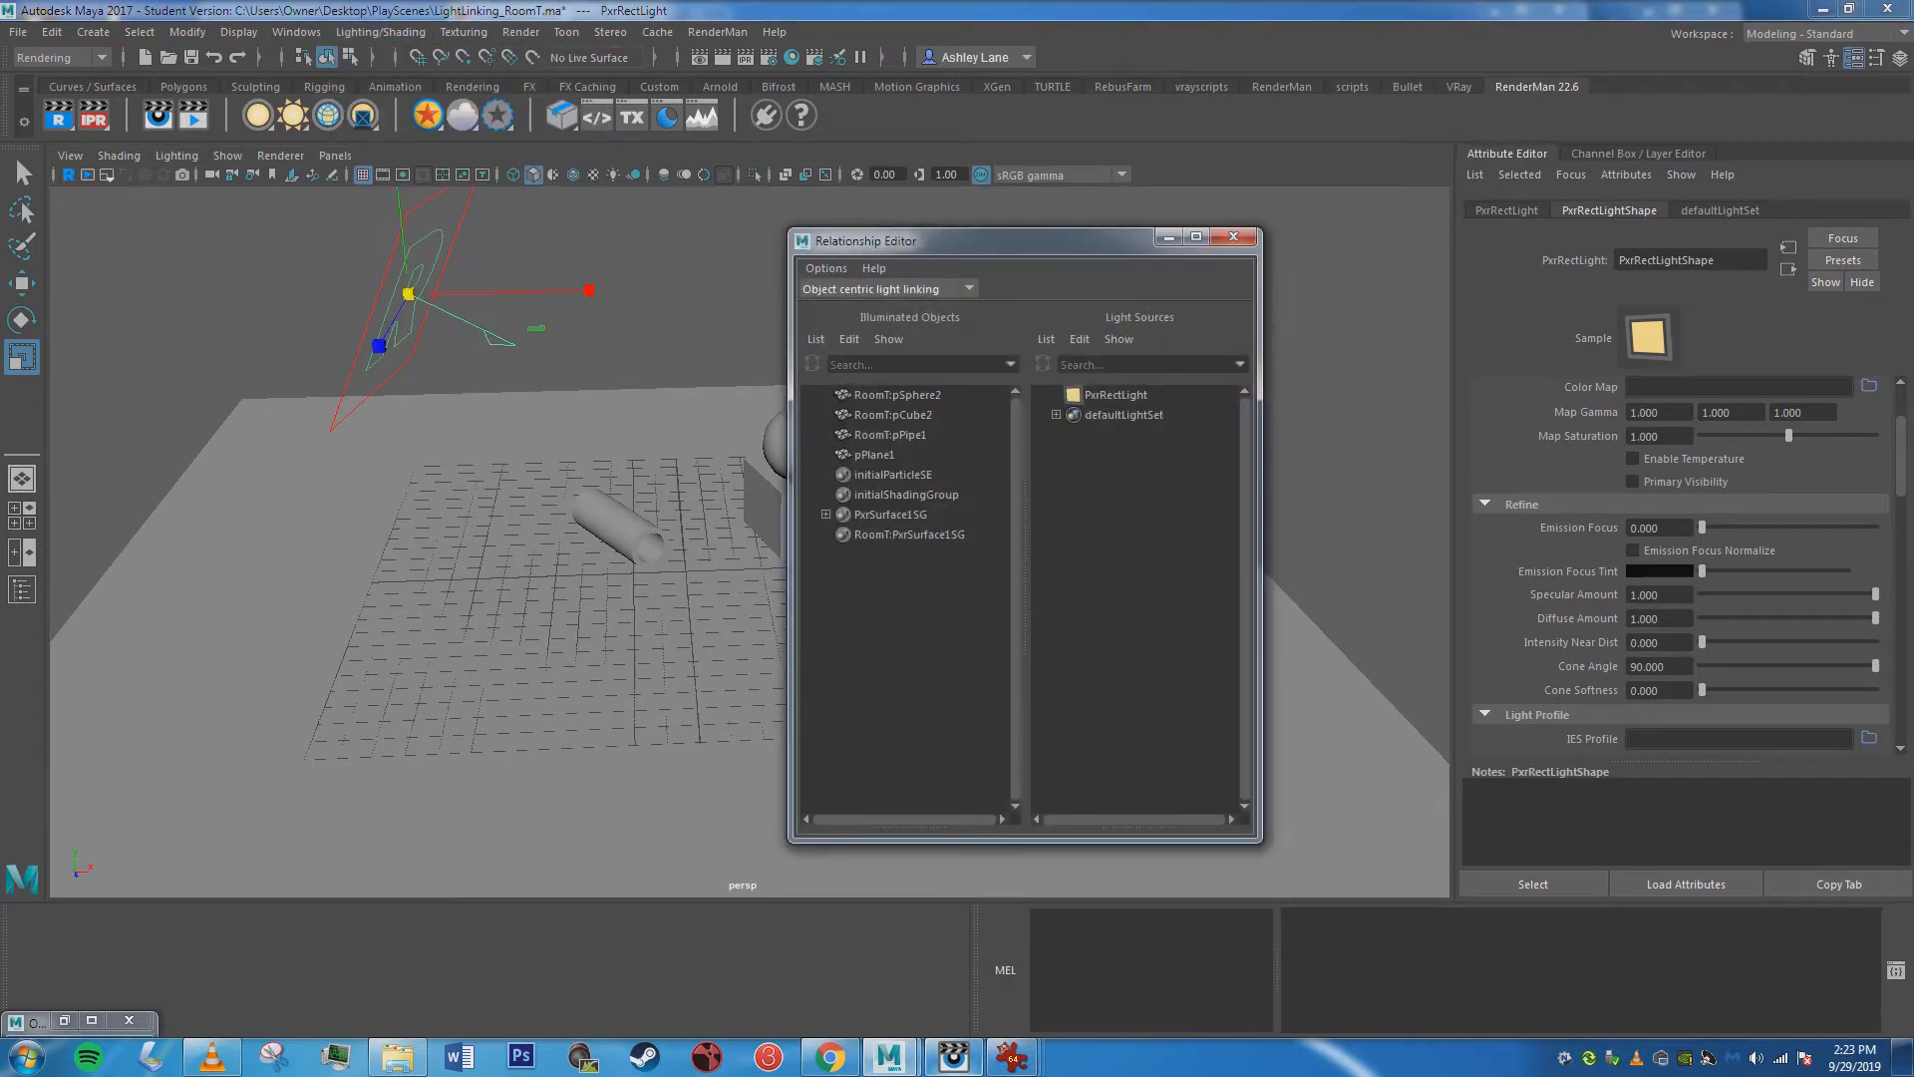
{"action": "left_click", "coordinate": [898, 394]}
{"action": "left_click", "coordinate": [893, 415]}
{"action": "left_click", "coordinate": [890, 435]}
{"action": "left_click", "coordinate": [1168, 237]}
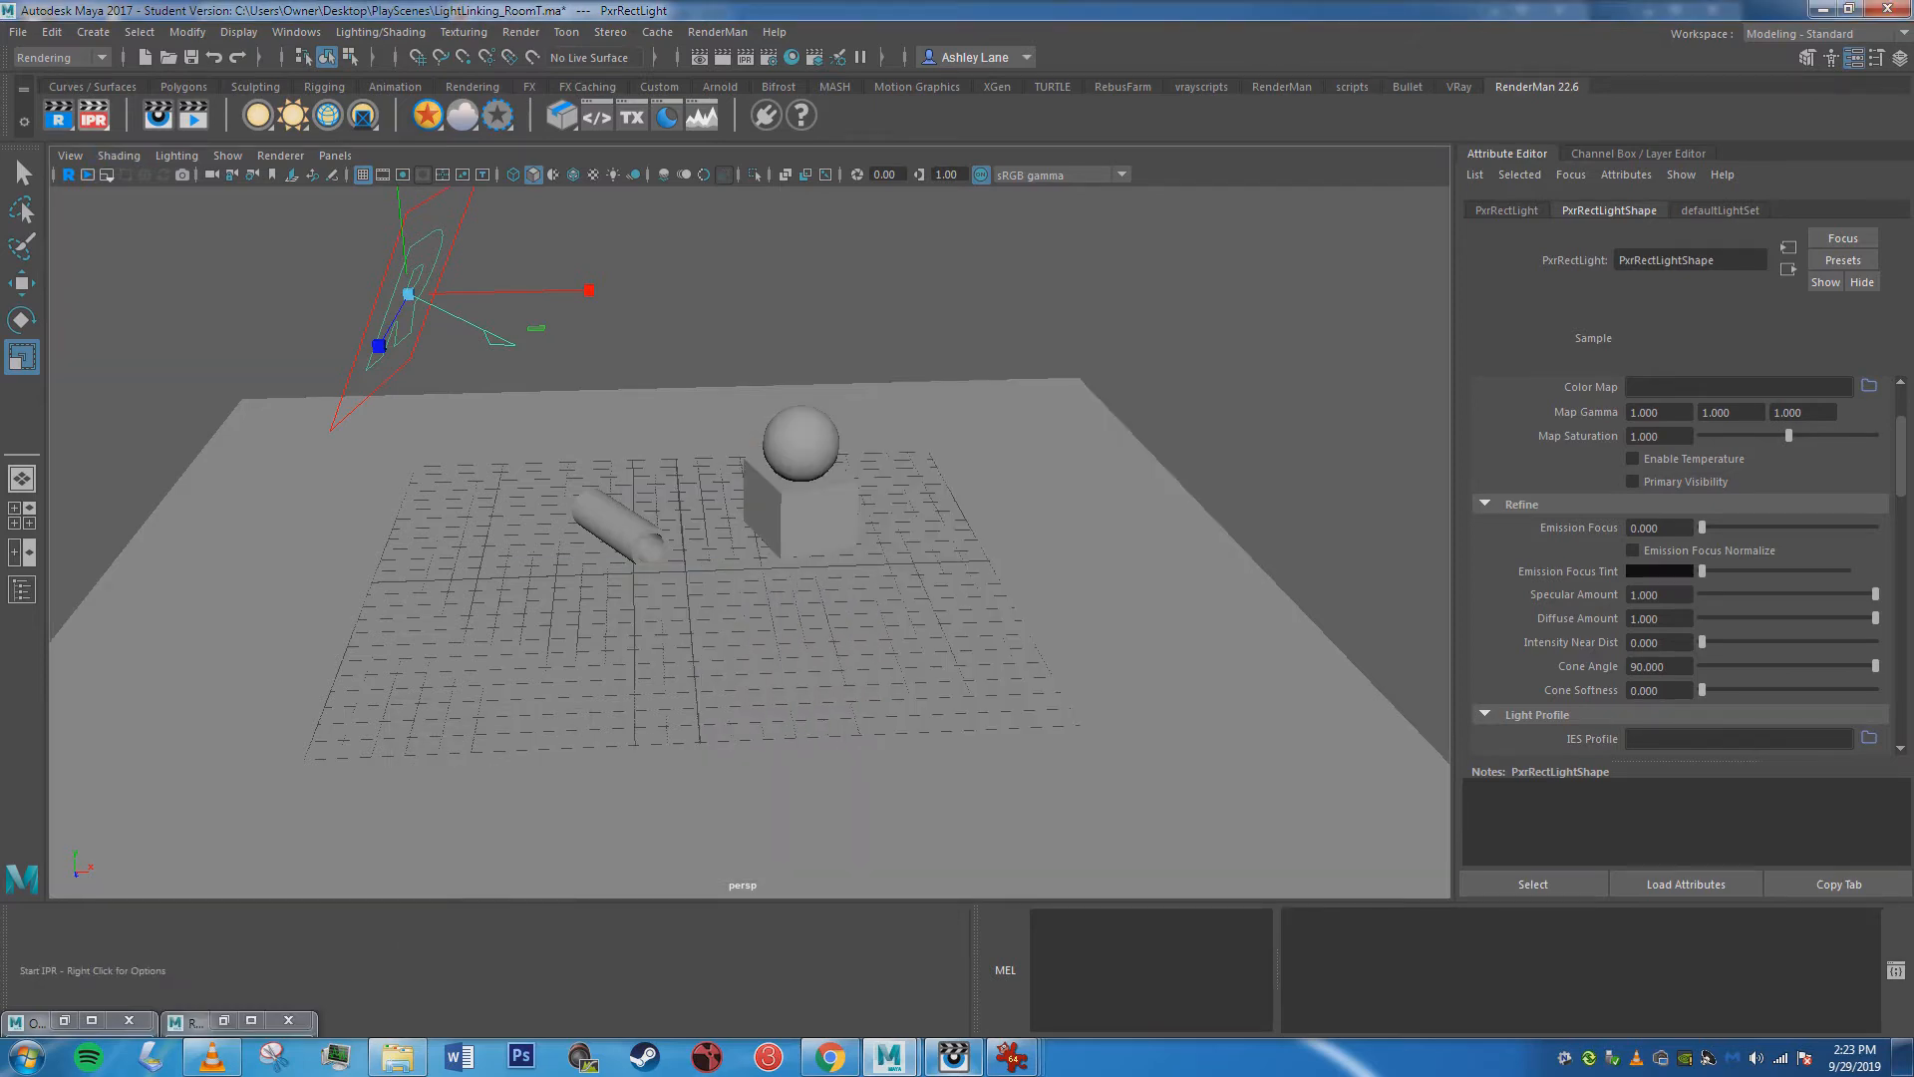
Switch to the RenderMan image viewer and examine the rect light's falloff and soft shadows in the latest render.
{"action": "mouse_move", "coordinate": [888, 1056]}
{"action": "left_click", "coordinate": [954, 1057]}
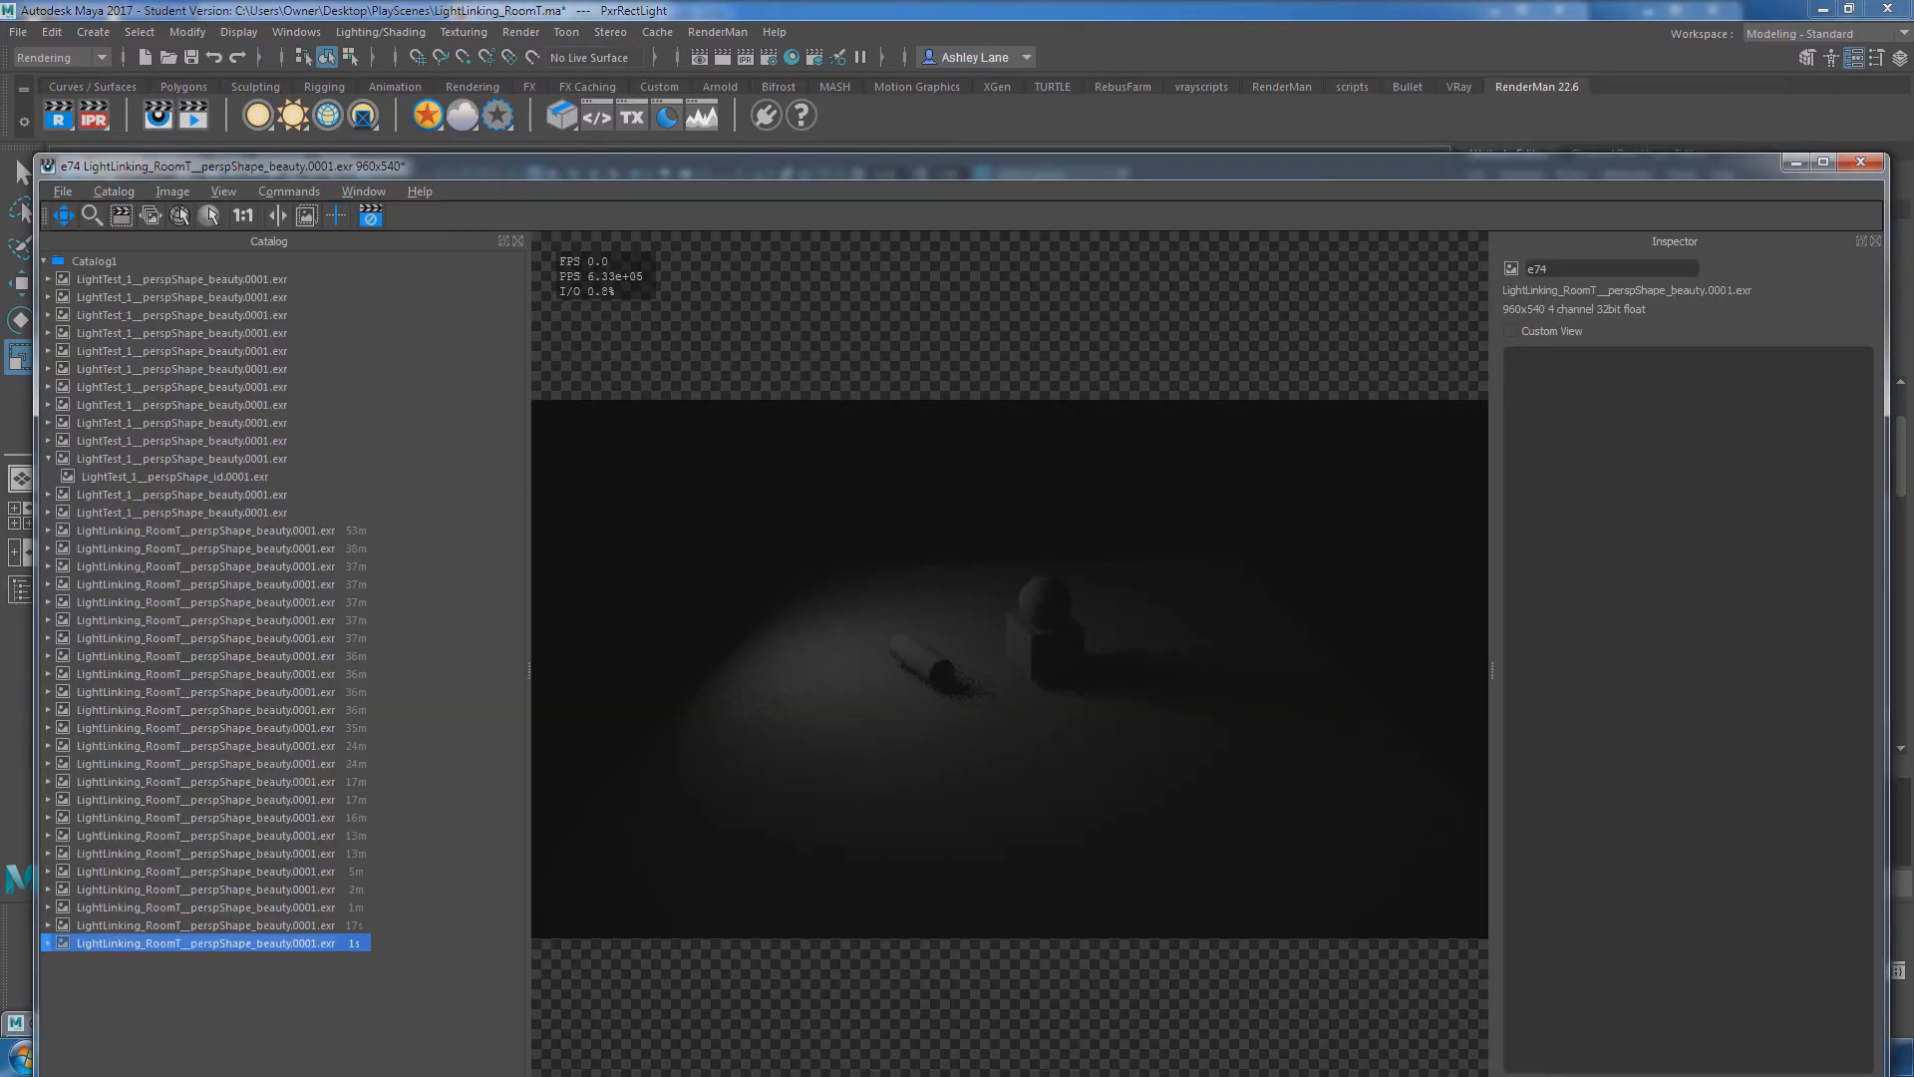
{"action": "left_click_drag", "start_coordinate": [1695, 165], "coordinate": [1495, 156]}
{"action": "left_click", "coordinate": [1598, 156]}
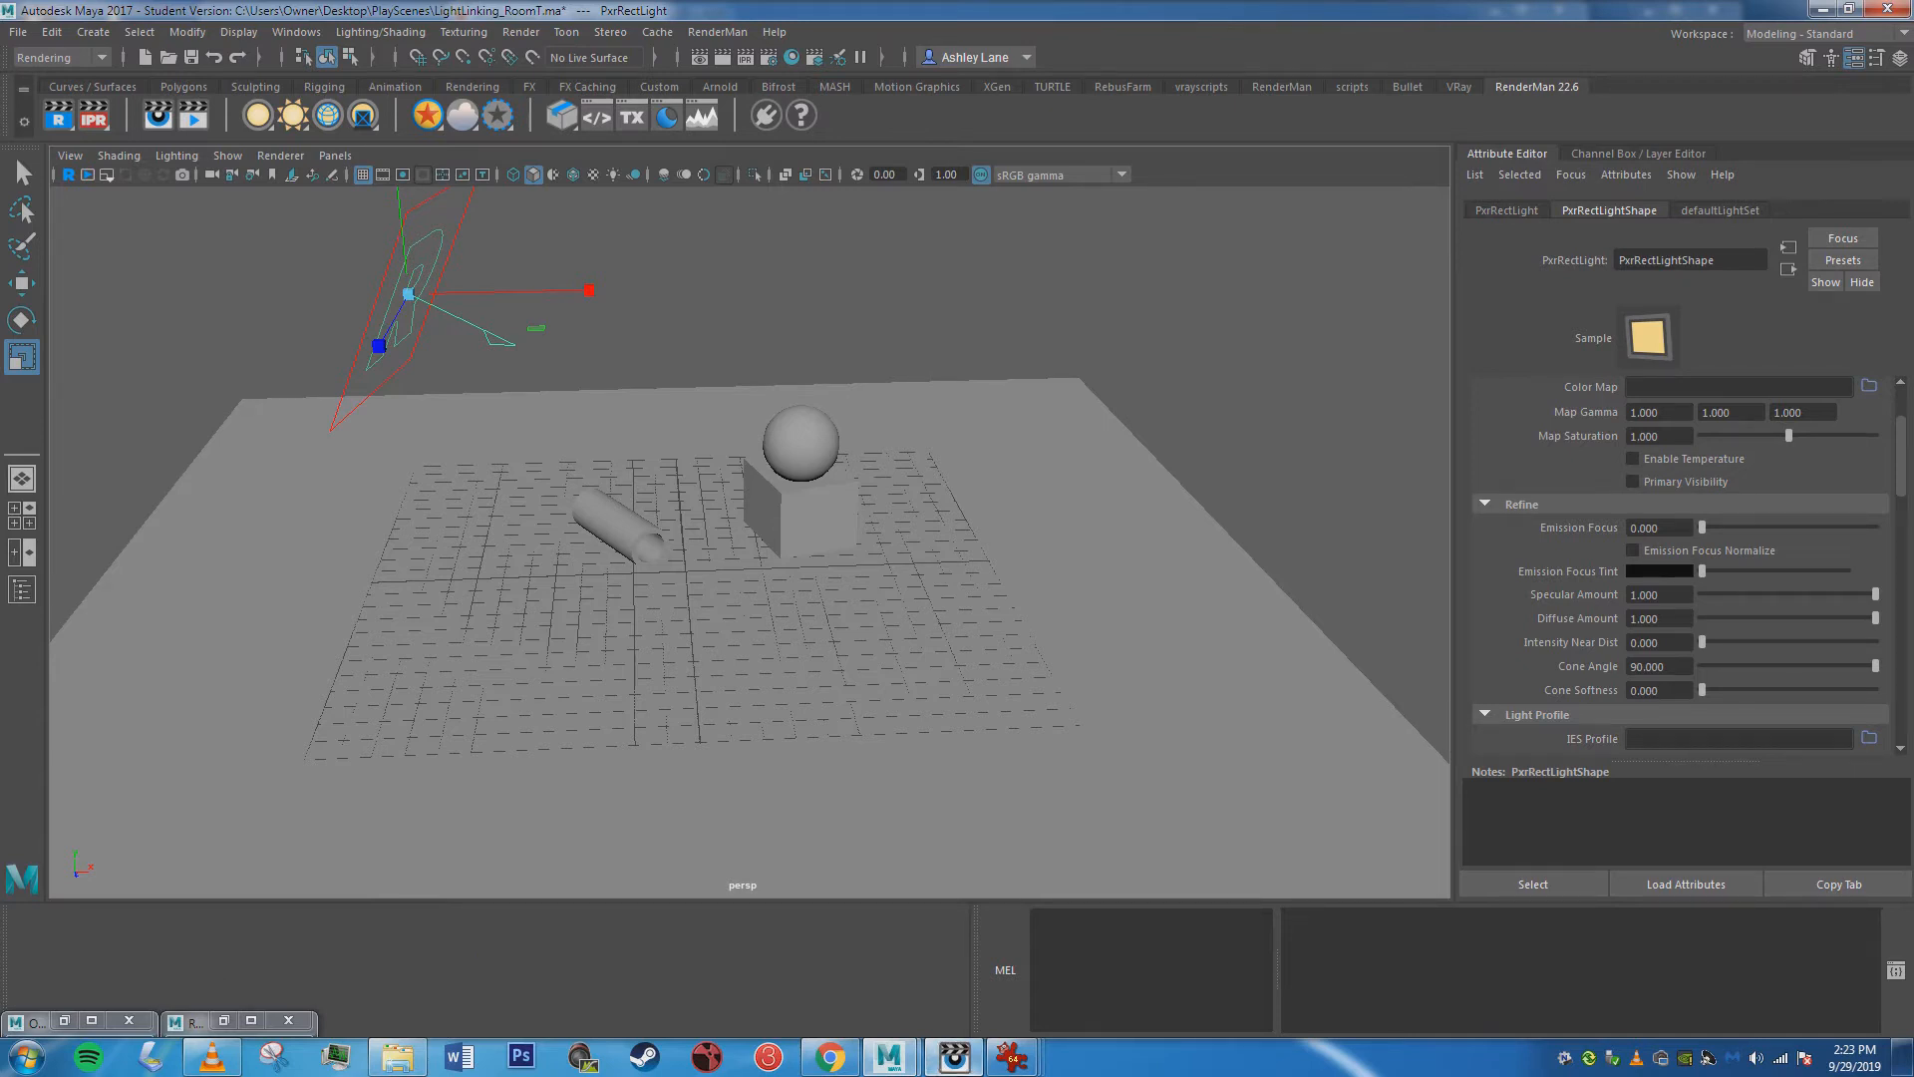
{"action": "left_click", "coordinate": [953, 1055]}
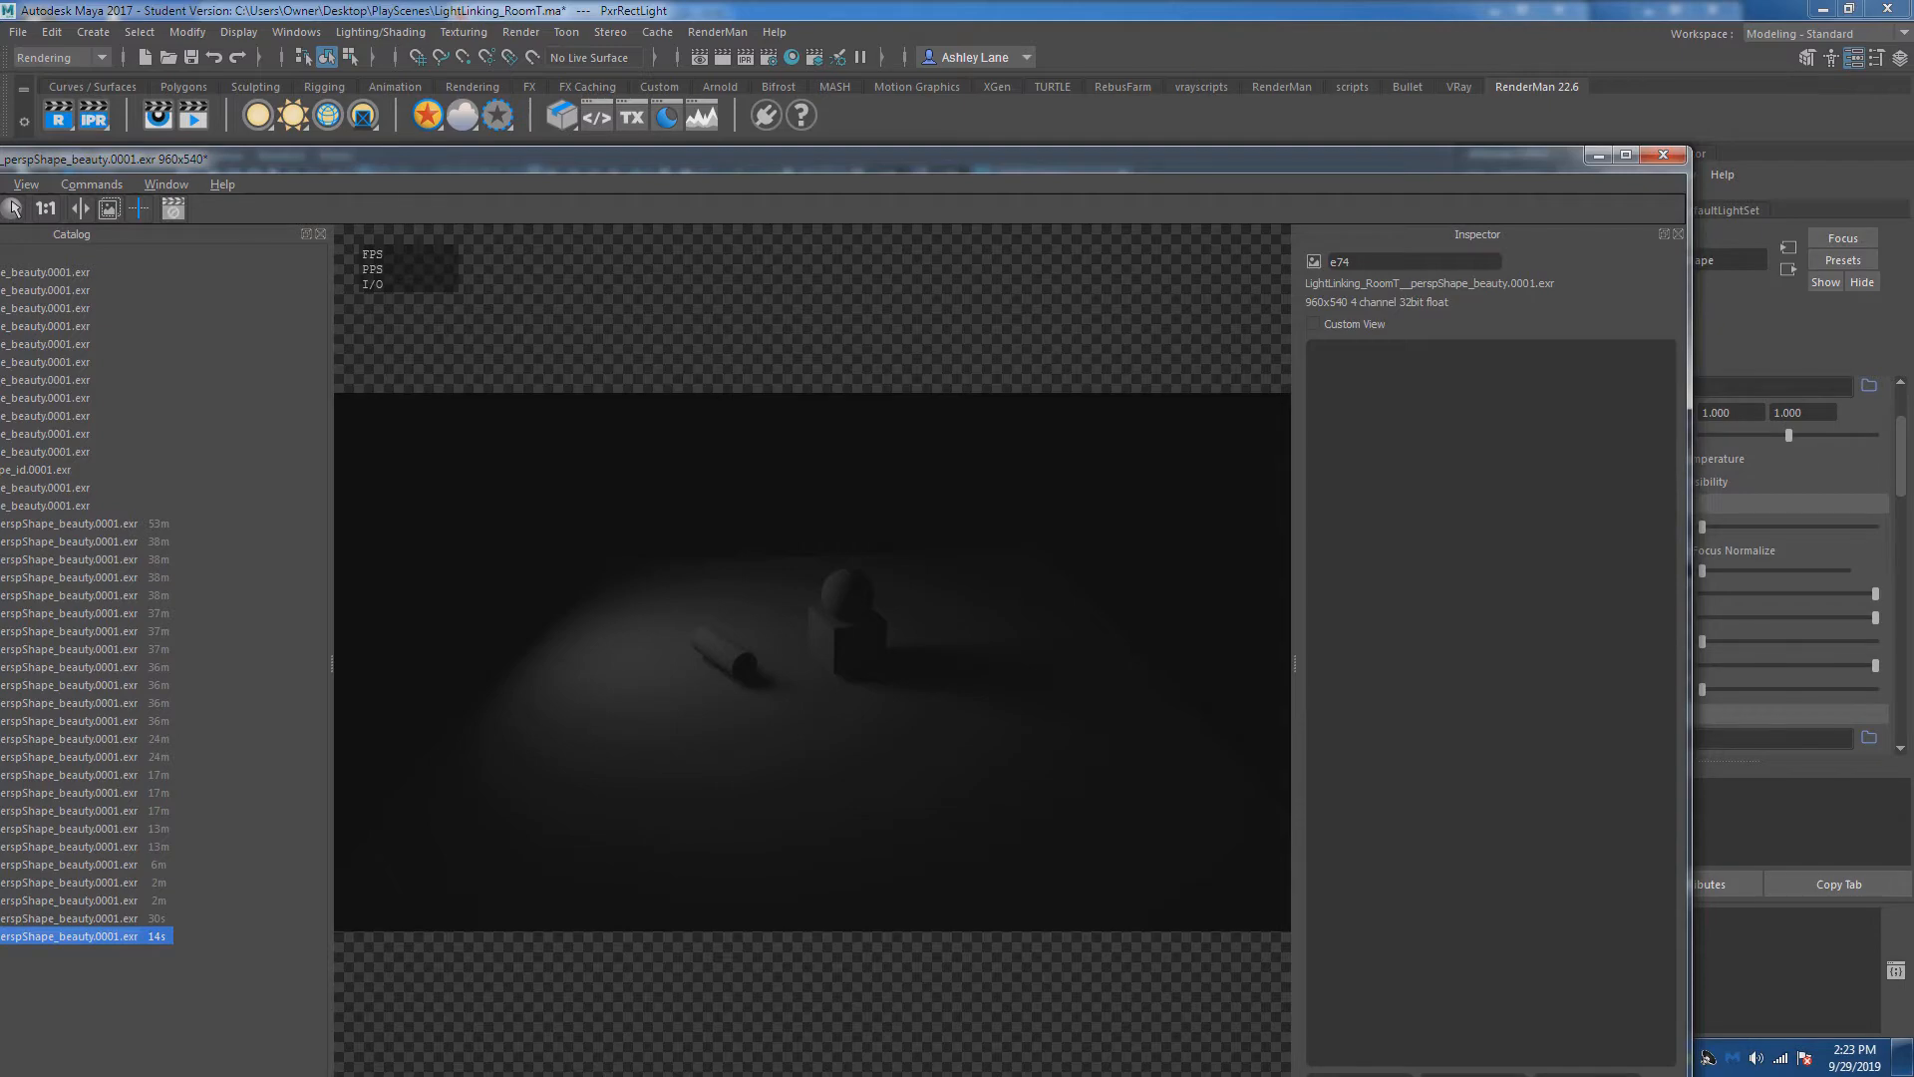
{"action": "left_click", "coordinate": [1598, 156]}
Minimize Maya, close the AreaLights2.JPG reference image, and move the JVickeryRoom folder window aside to uncover the desktop.
{"action": "left_click", "coordinate": [1822, 9]}
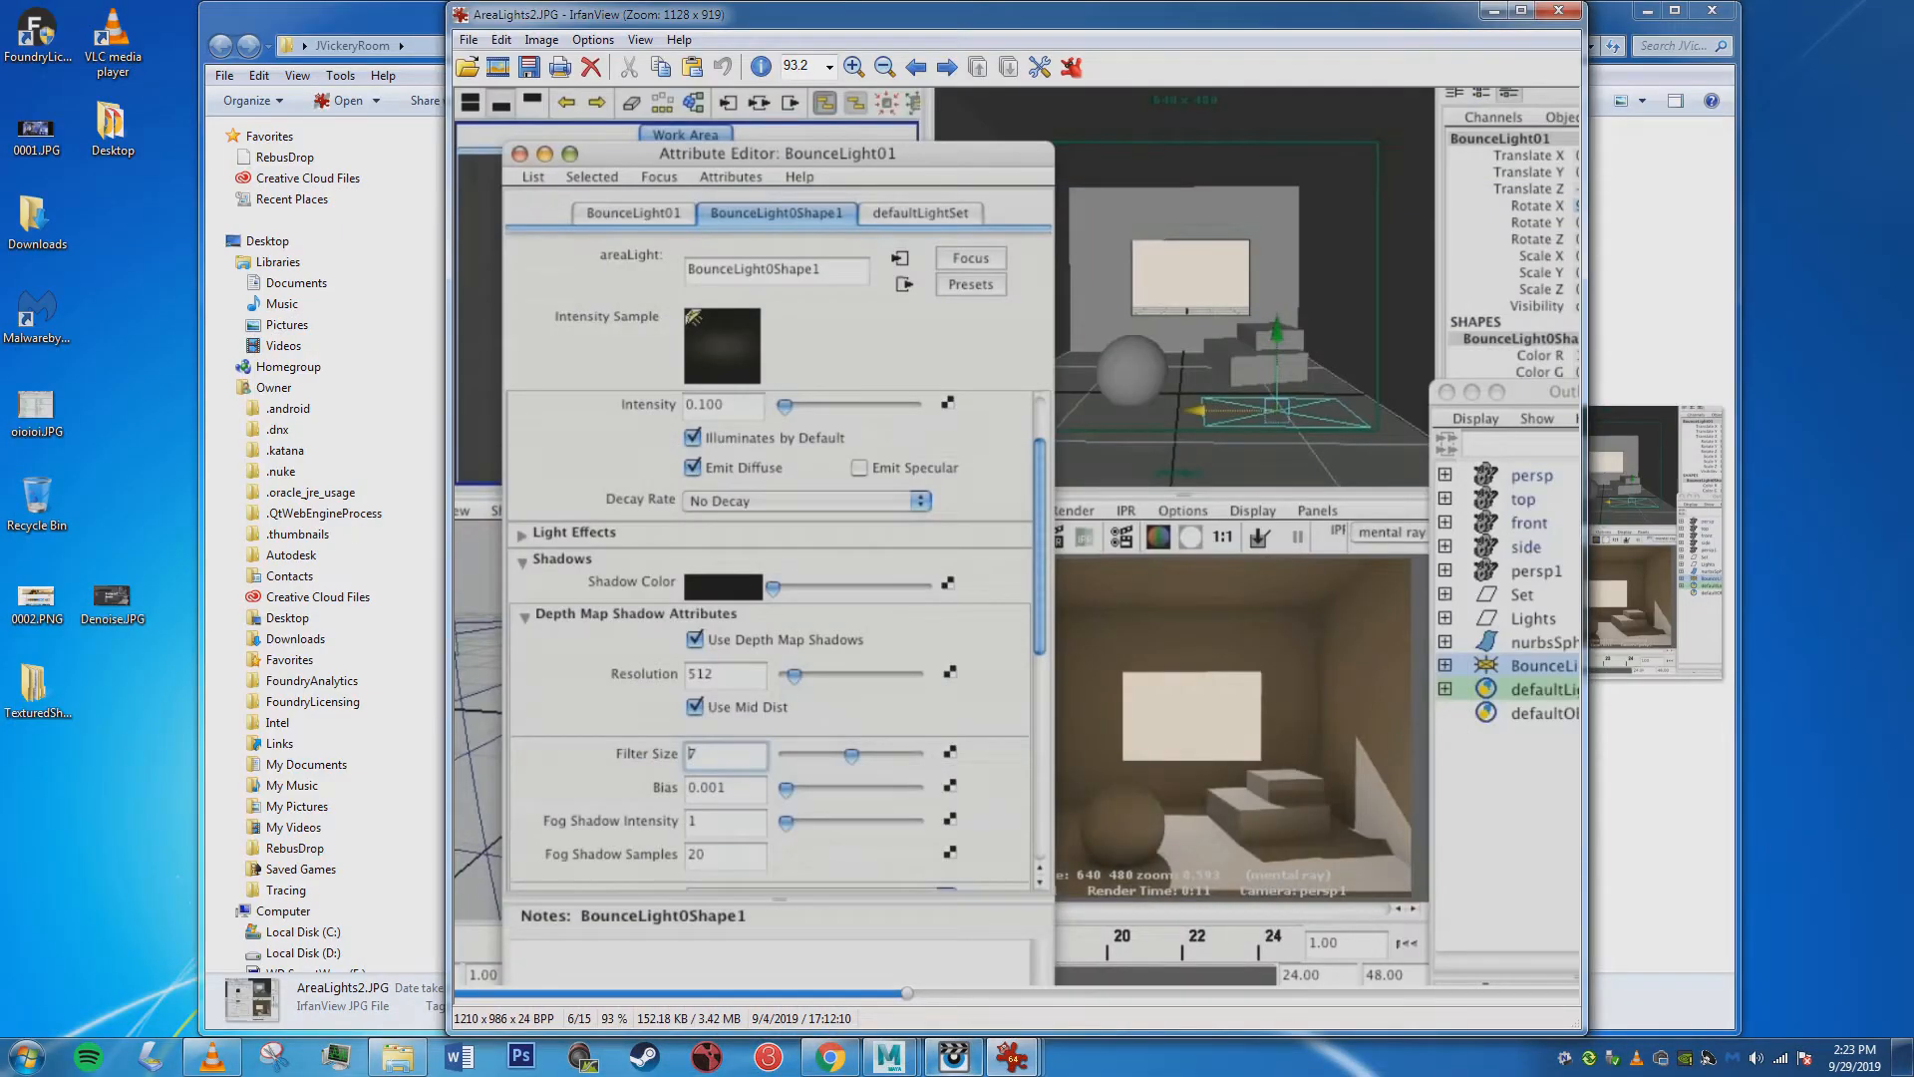
{"action": "key", "text": "Escape"}
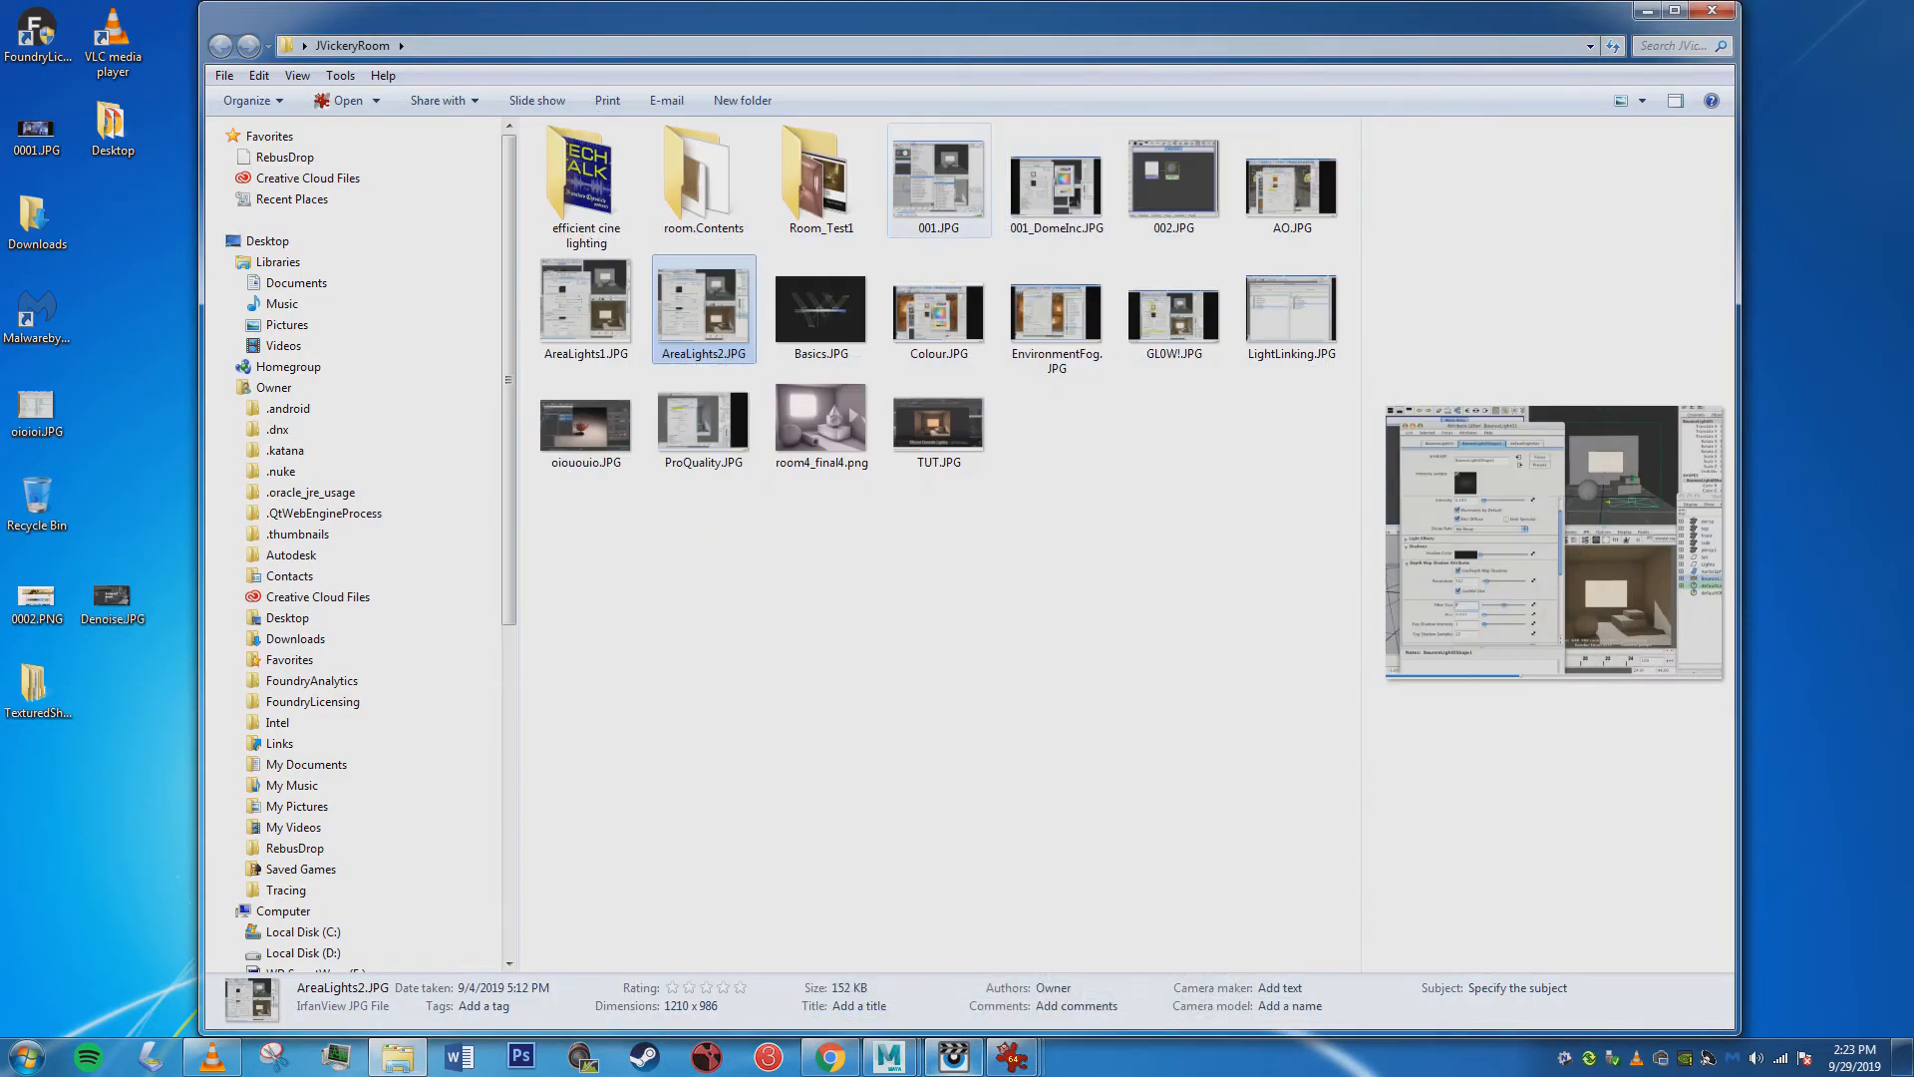
{"action": "left_click_drag", "start_coordinate": [618, 12], "coordinate": [1206, 434]}
Switch to Chrome to view the Renderman 21 Light Basics Tutorial page, minimize it, and bring the JVickeryRoom folder window back into full view.
{"action": "left_click", "coordinate": [829, 1057]}
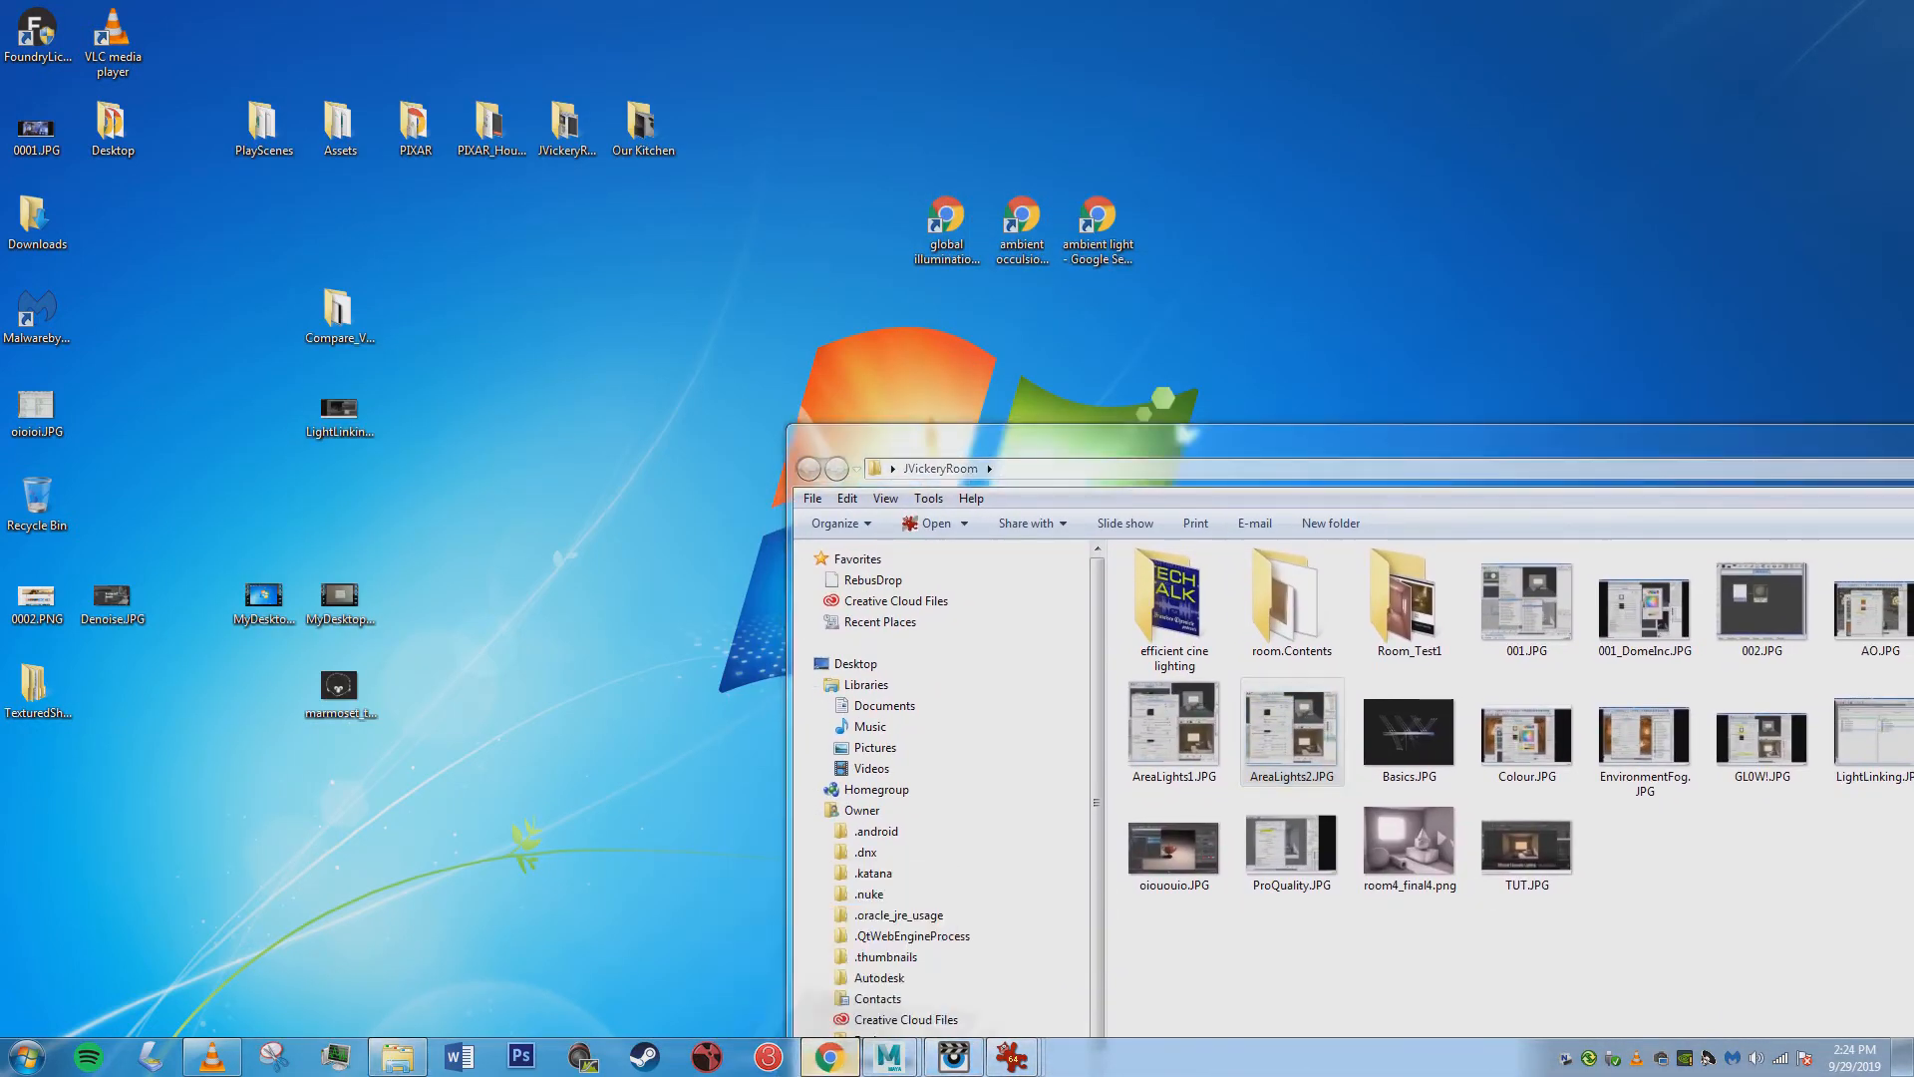
{"action": "left_click", "coordinate": [1074, 125]}
{"action": "left_click_drag", "start_coordinate": [1306, 116], "coordinate": [1331, 31]}
{"action": "key", "text": "F11"}
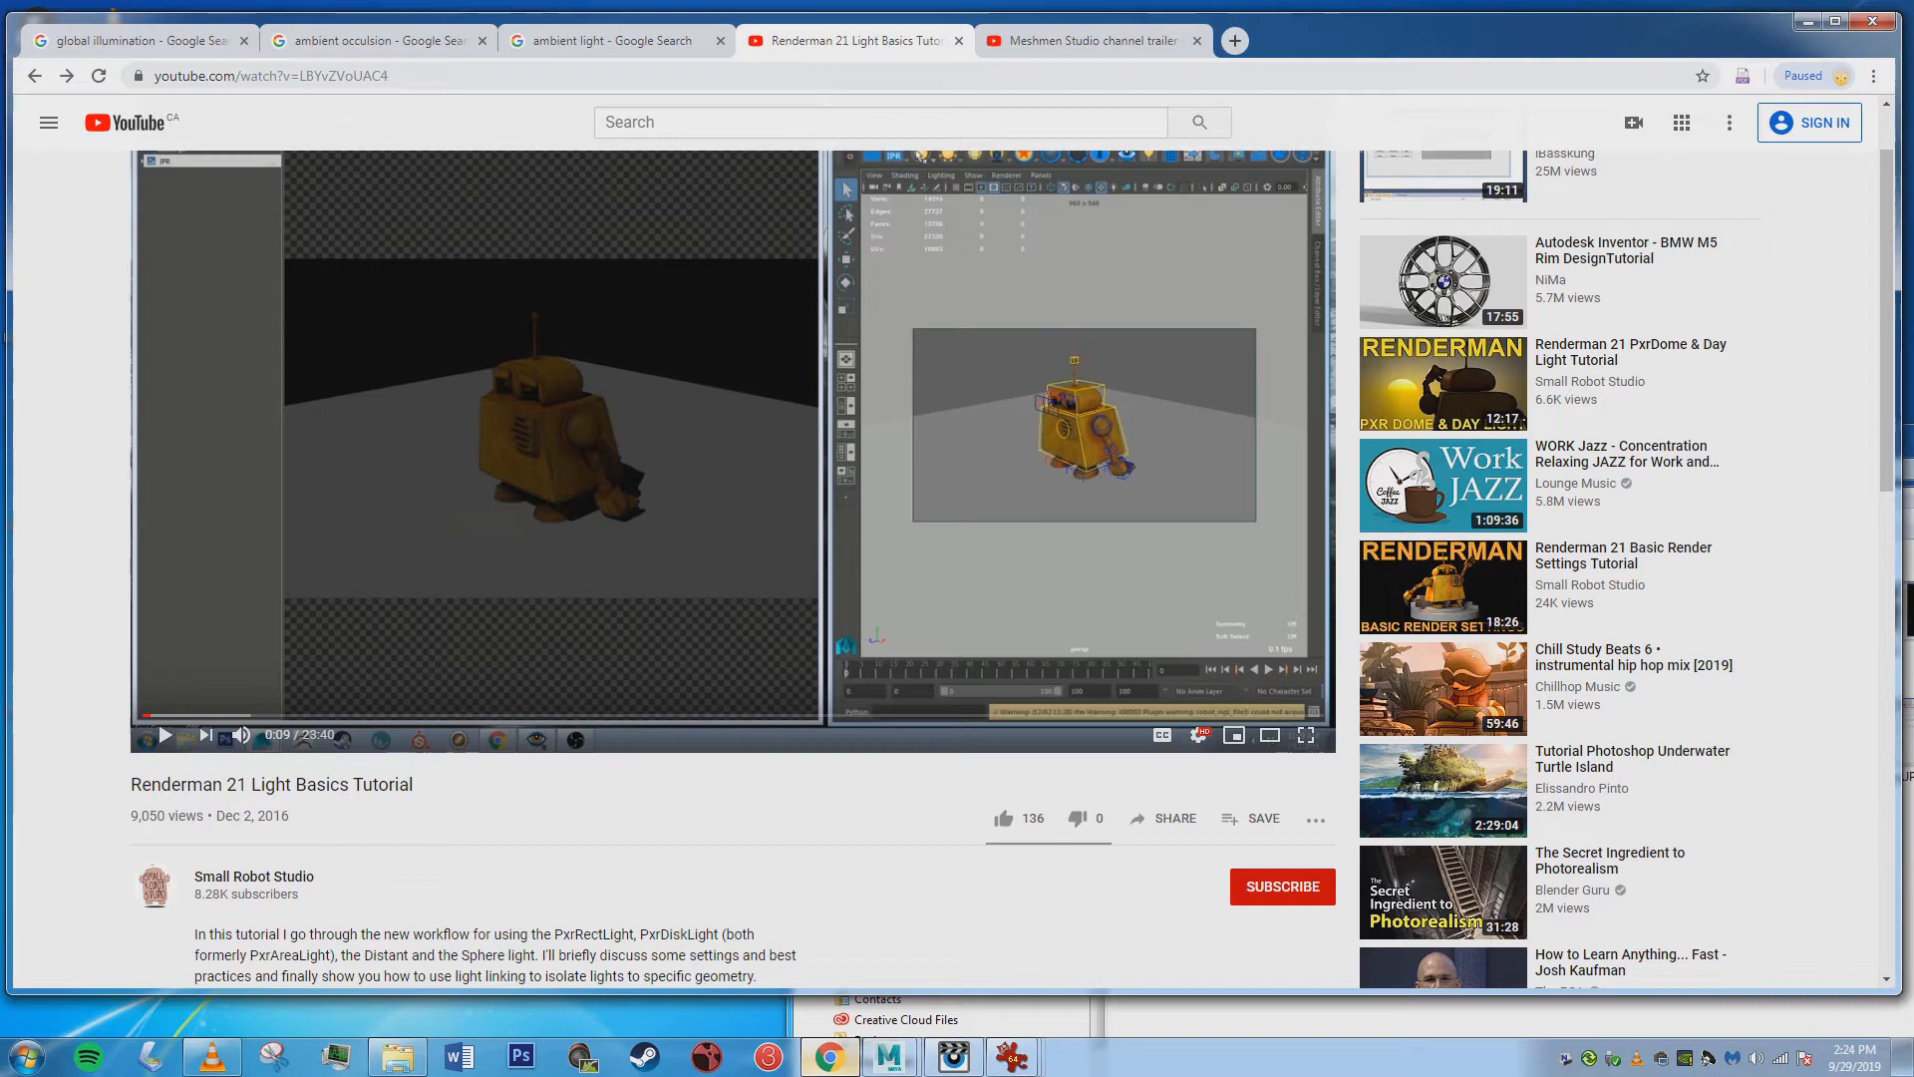
{"action": "left_click", "coordinate": [1807, 21]}
{"action": "left_click_drag", "start_coordinate": [1395, 439], "coordinate": [668, 98]}
{"action": "left_click", "coordinate": [877, 619]}
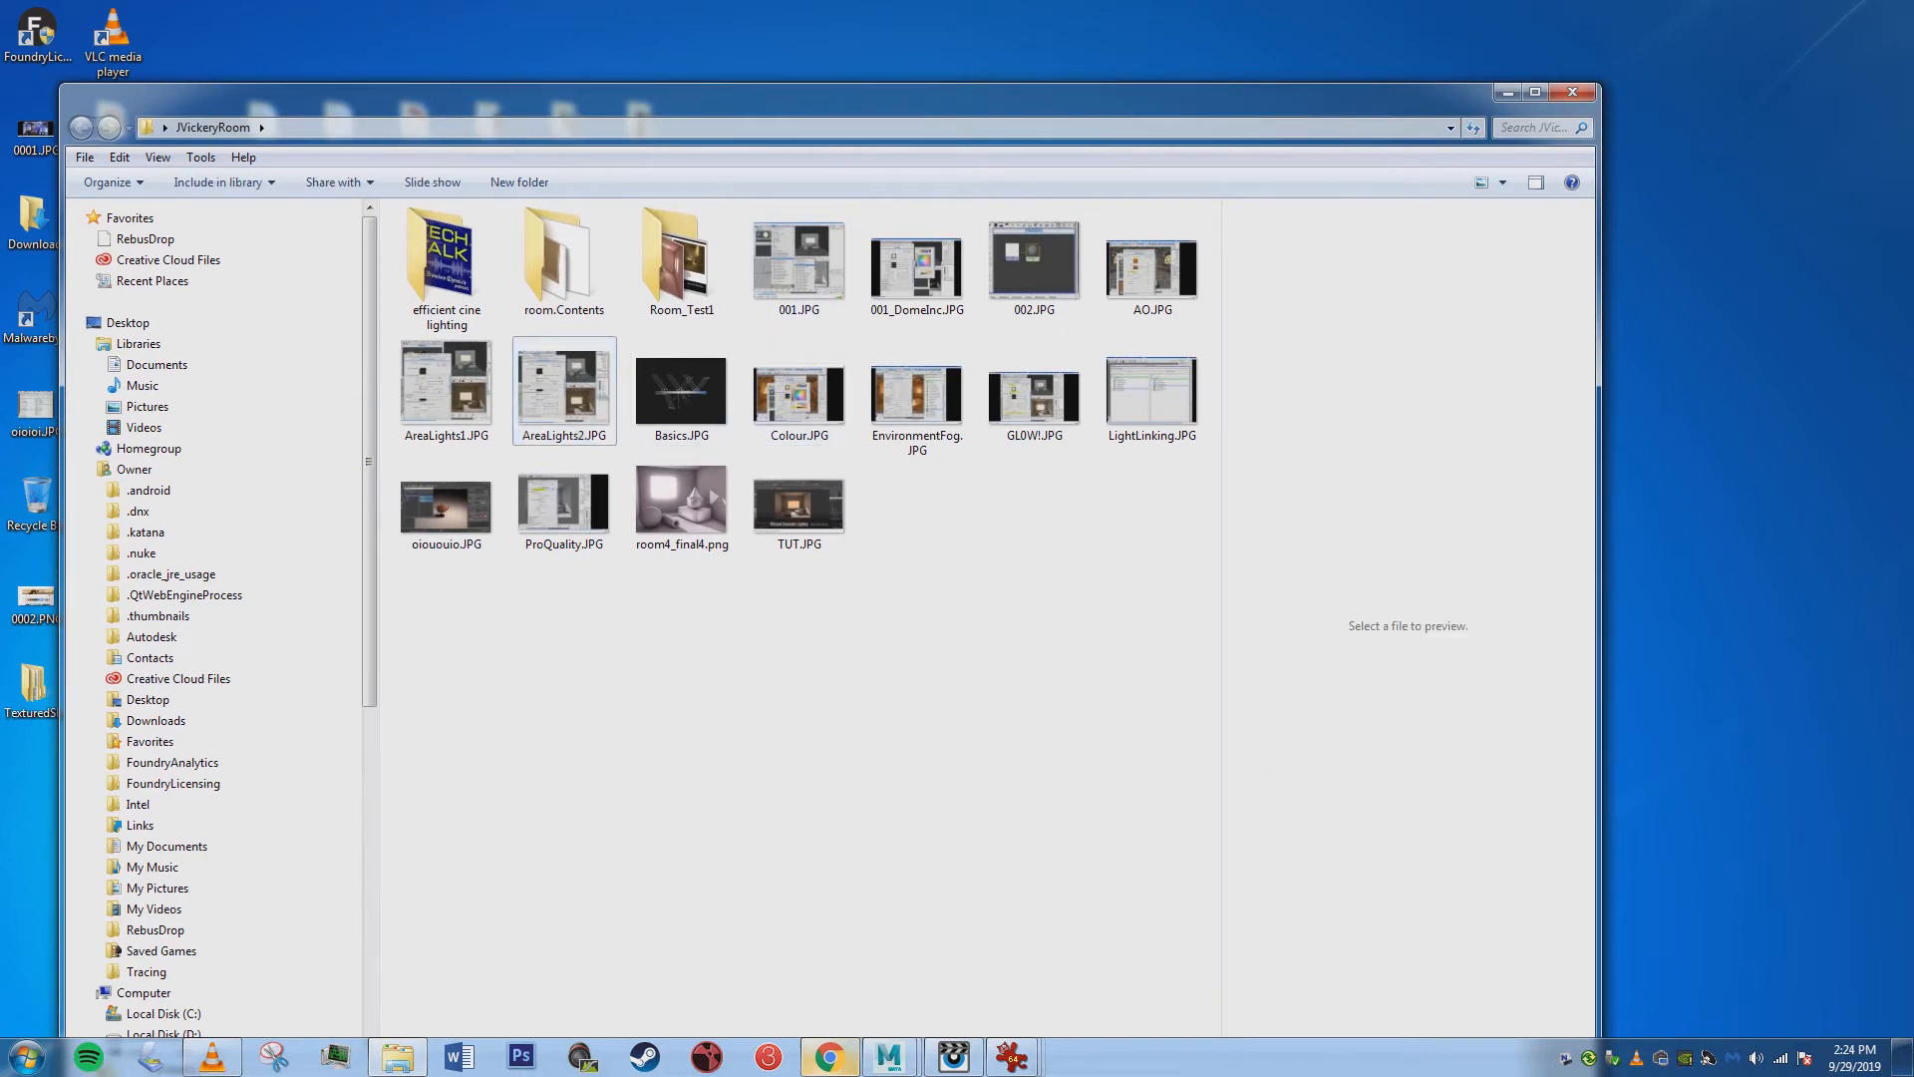